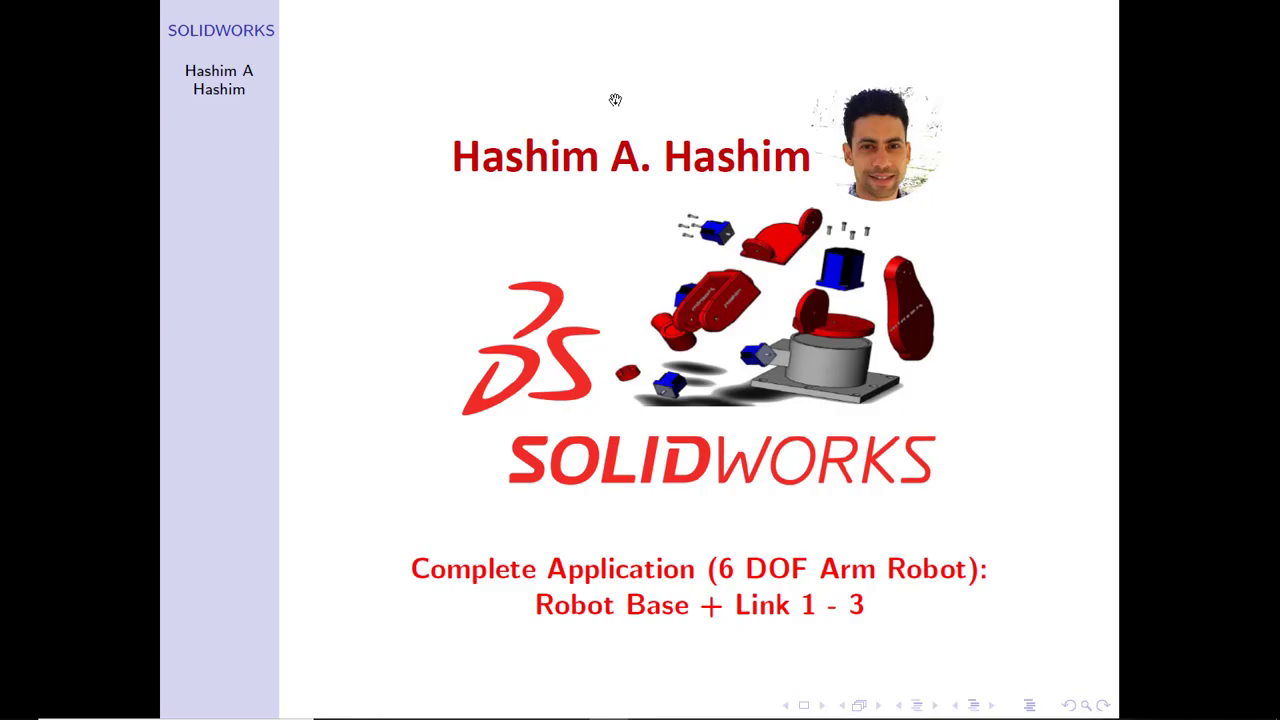
# Advance the intro slide and inspect the base and arm faces of Robot_assm.
pyautogui.press('Right')
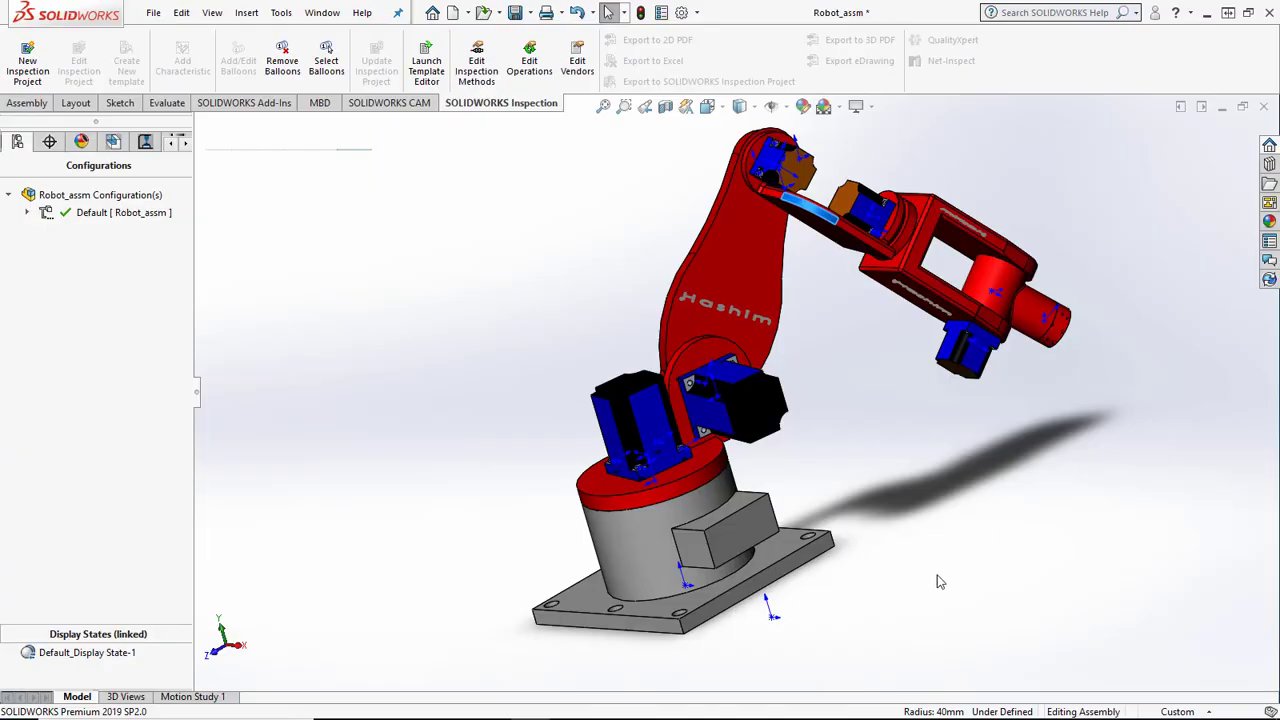
pyautogui.click(675, 528)
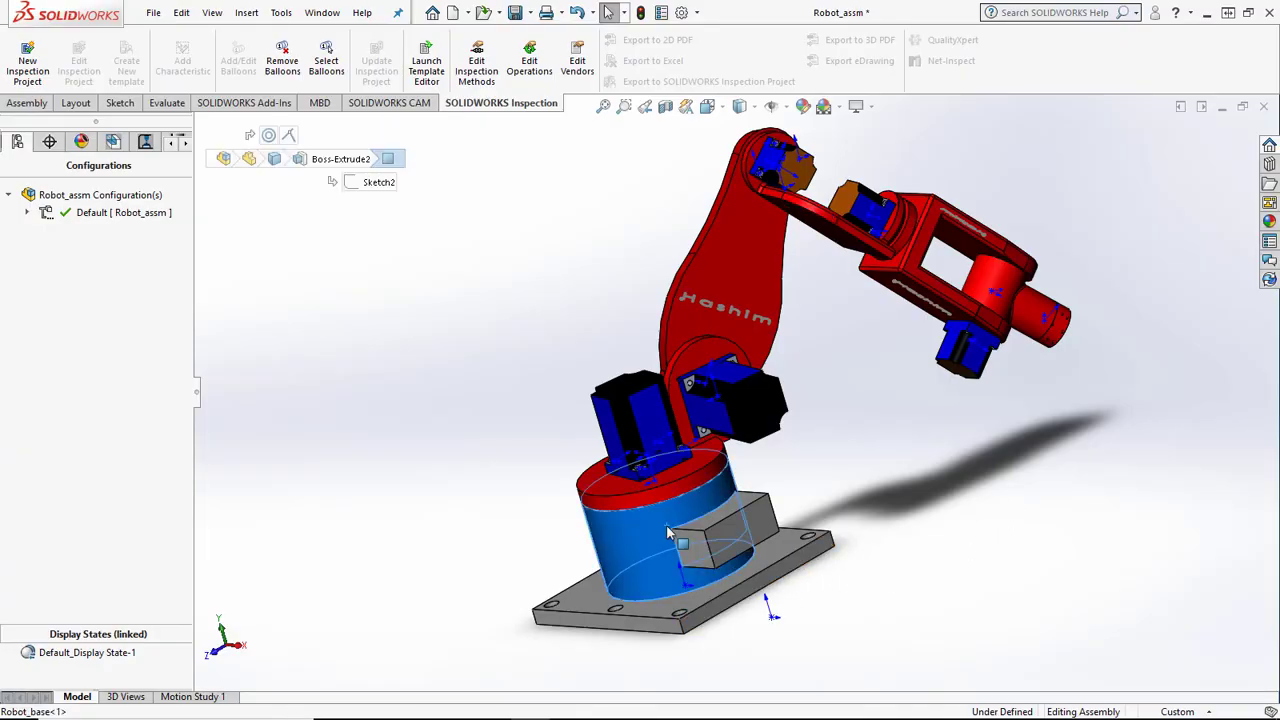
pyautogui.click(690, 463)
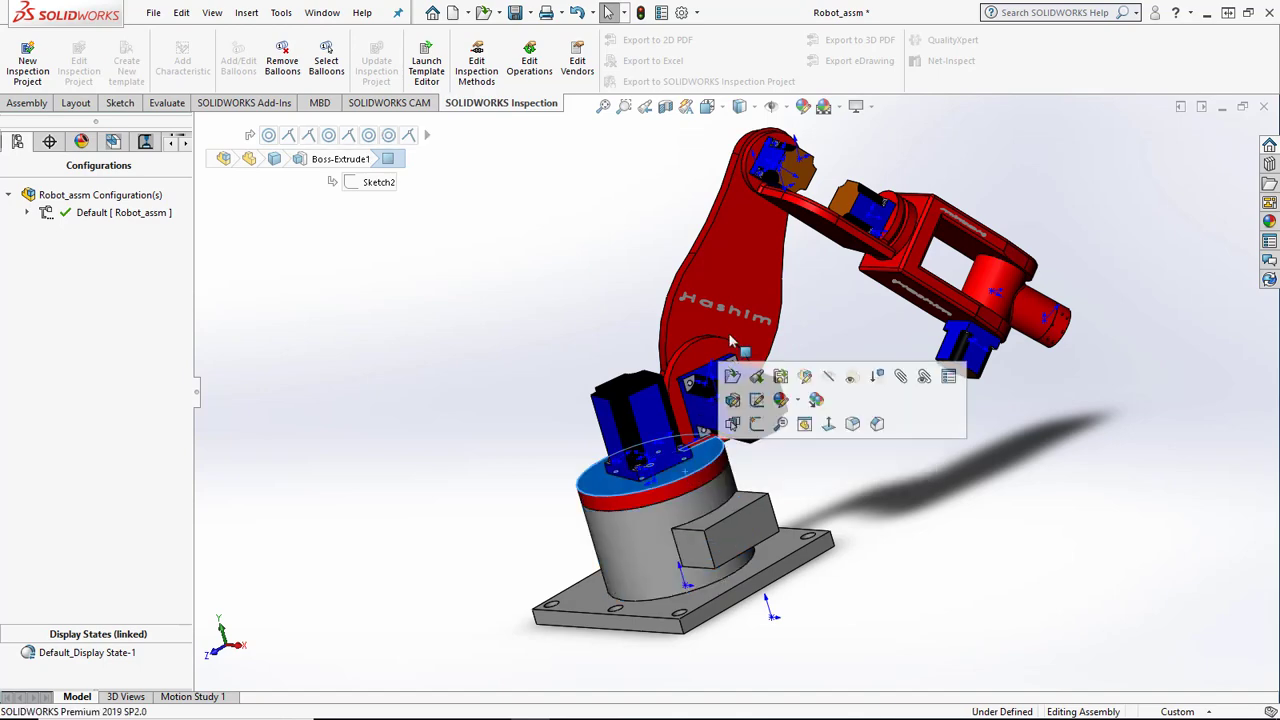
pyautogui.click(733, 282)
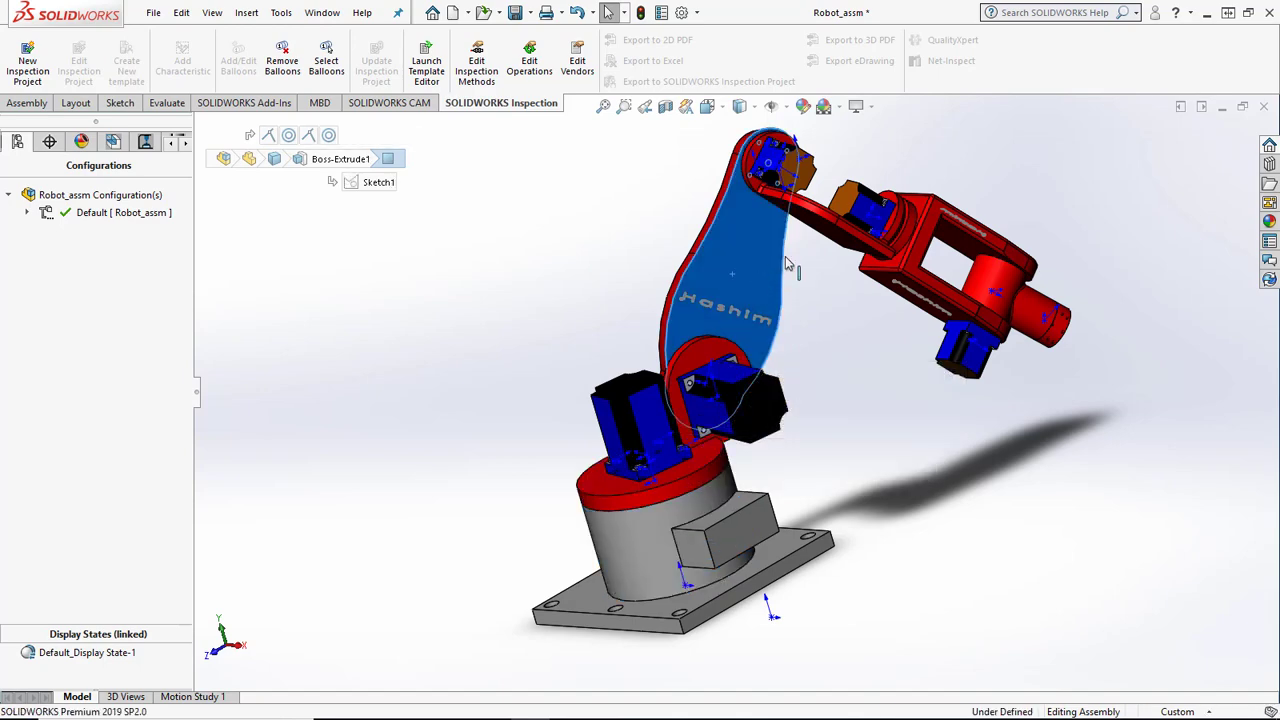
pyautogui.click(865, 258)
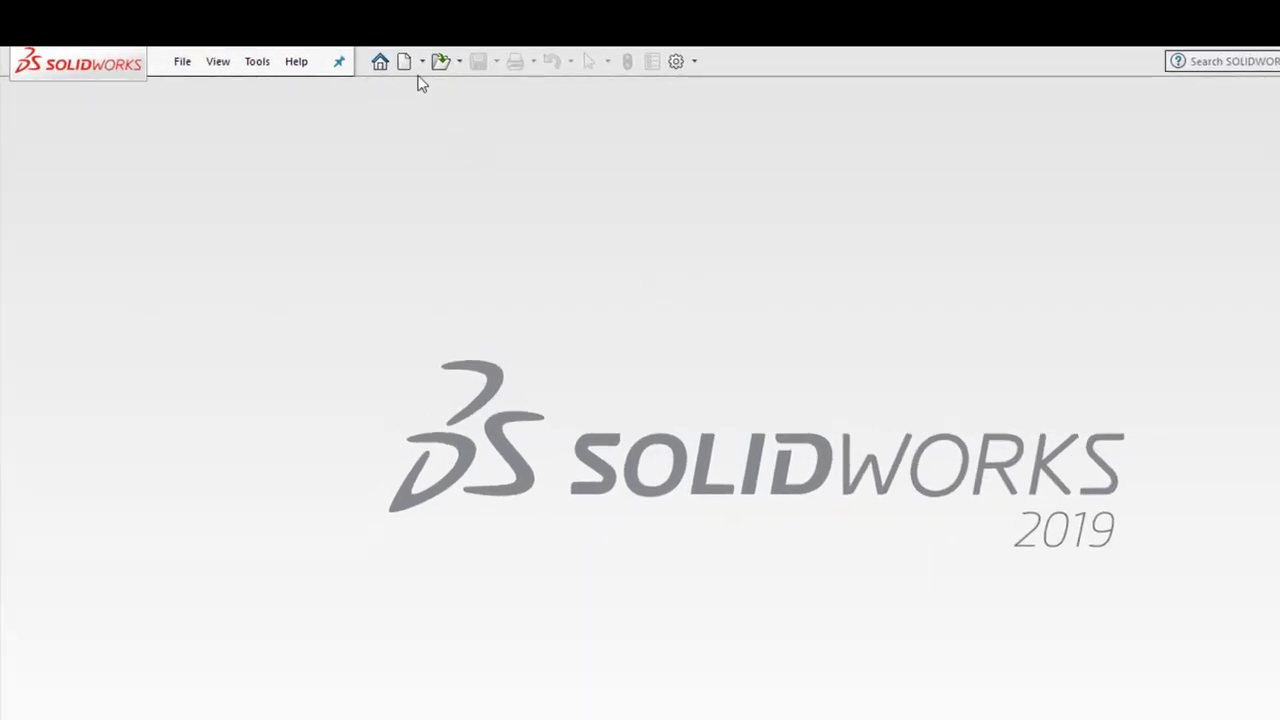
# Create a new part document from the Part template.
pyautogui.click(404, 66)
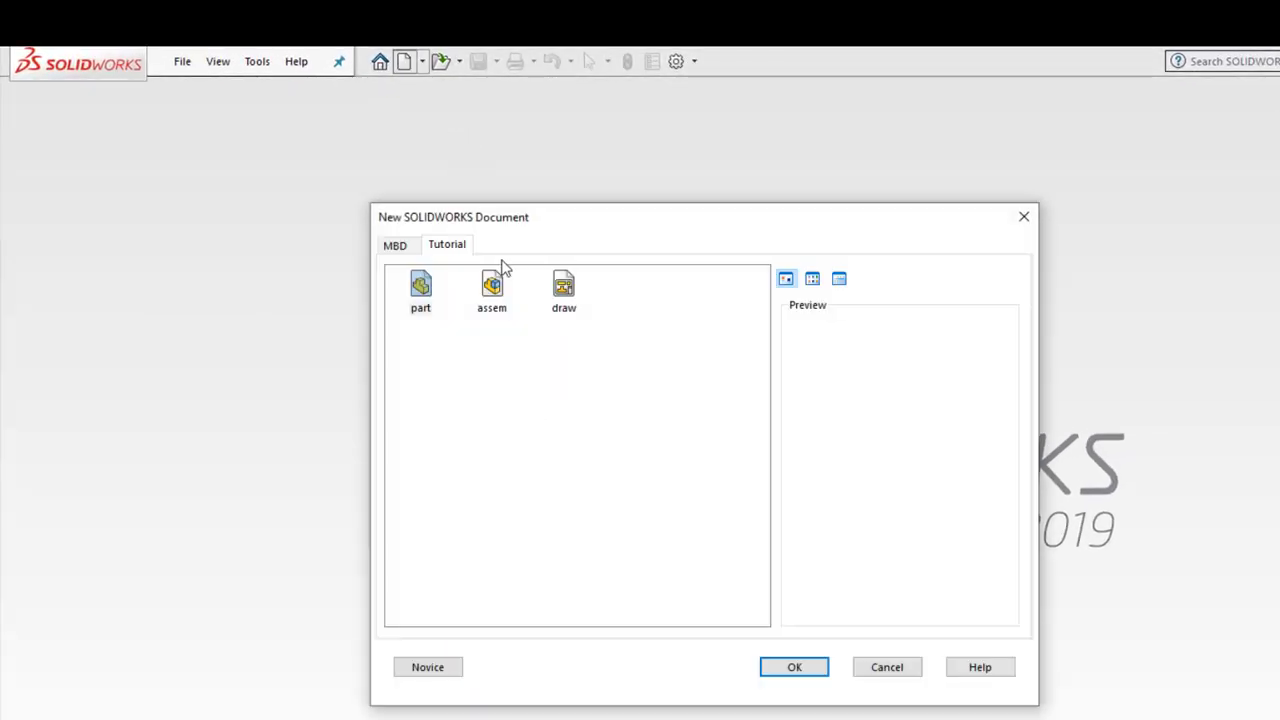
pyautogui.click(806, 676)
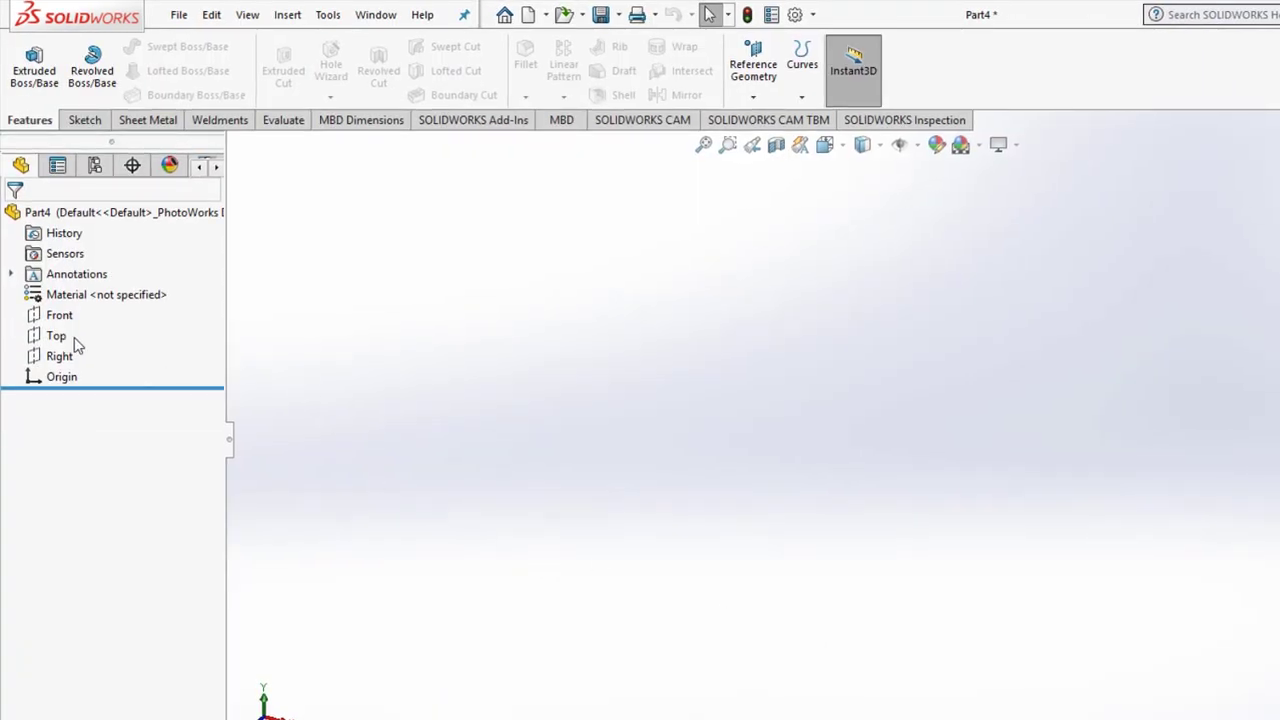
# Draw a center rectangle at the origin on the Top plane for an extruded boss.
pyautogui.click(62, 338)
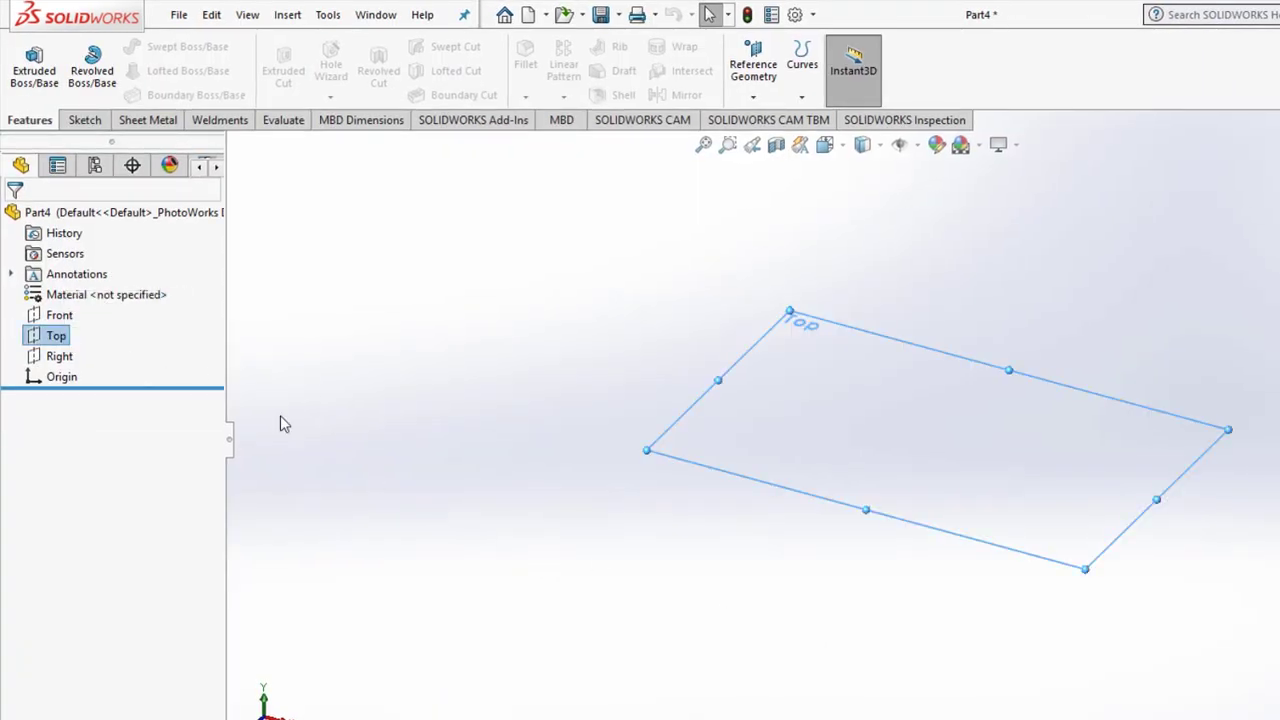
pyautogui.click(30, 62)
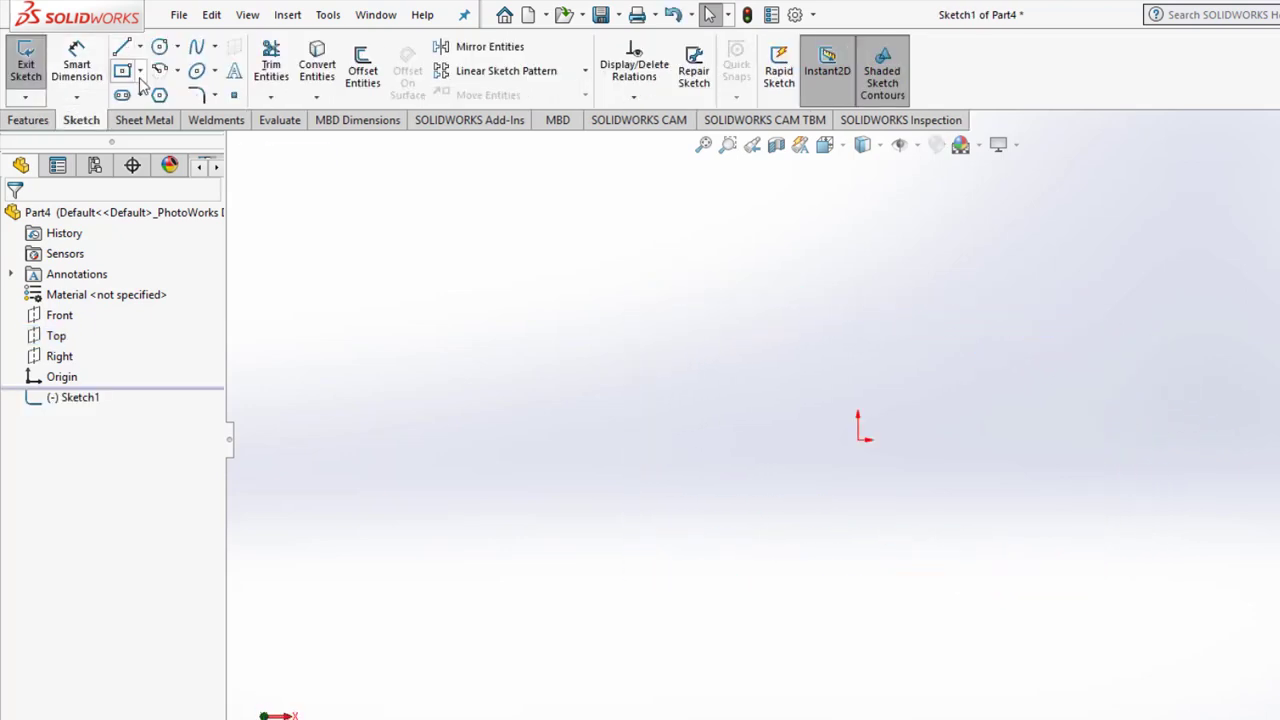
pyautogui.click(140, 72)
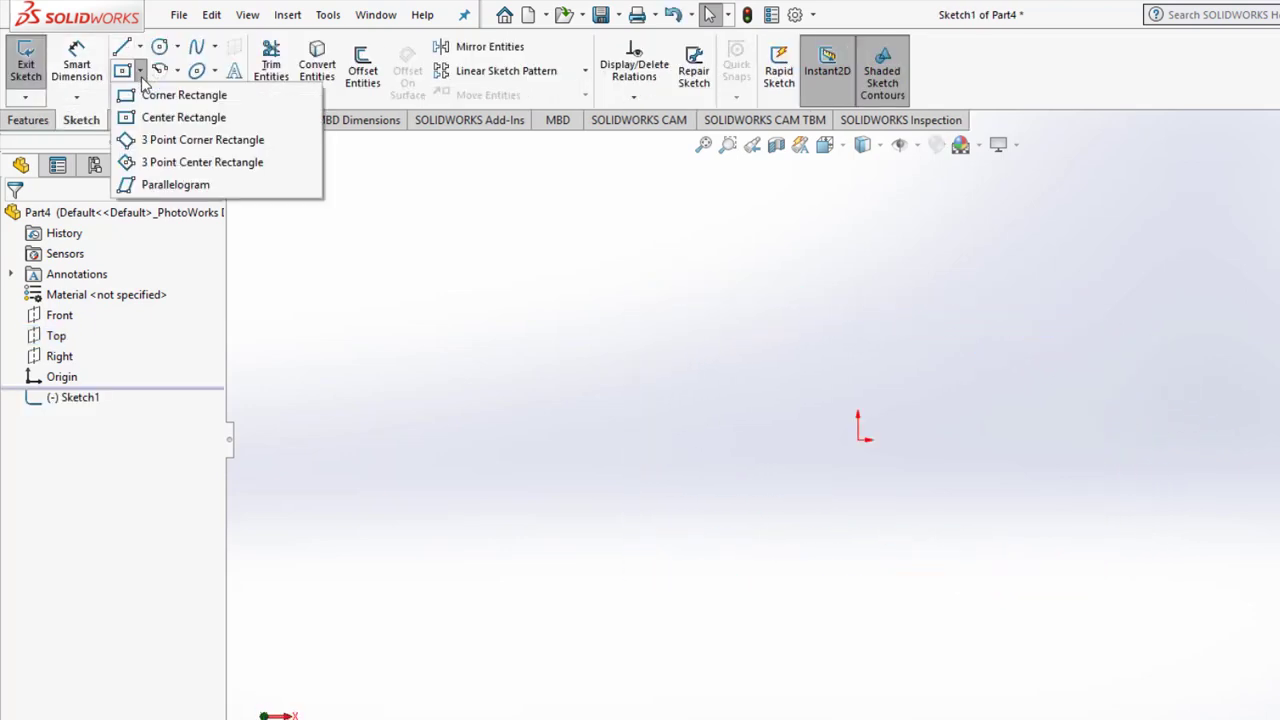
pyautogui.click(190, 118)
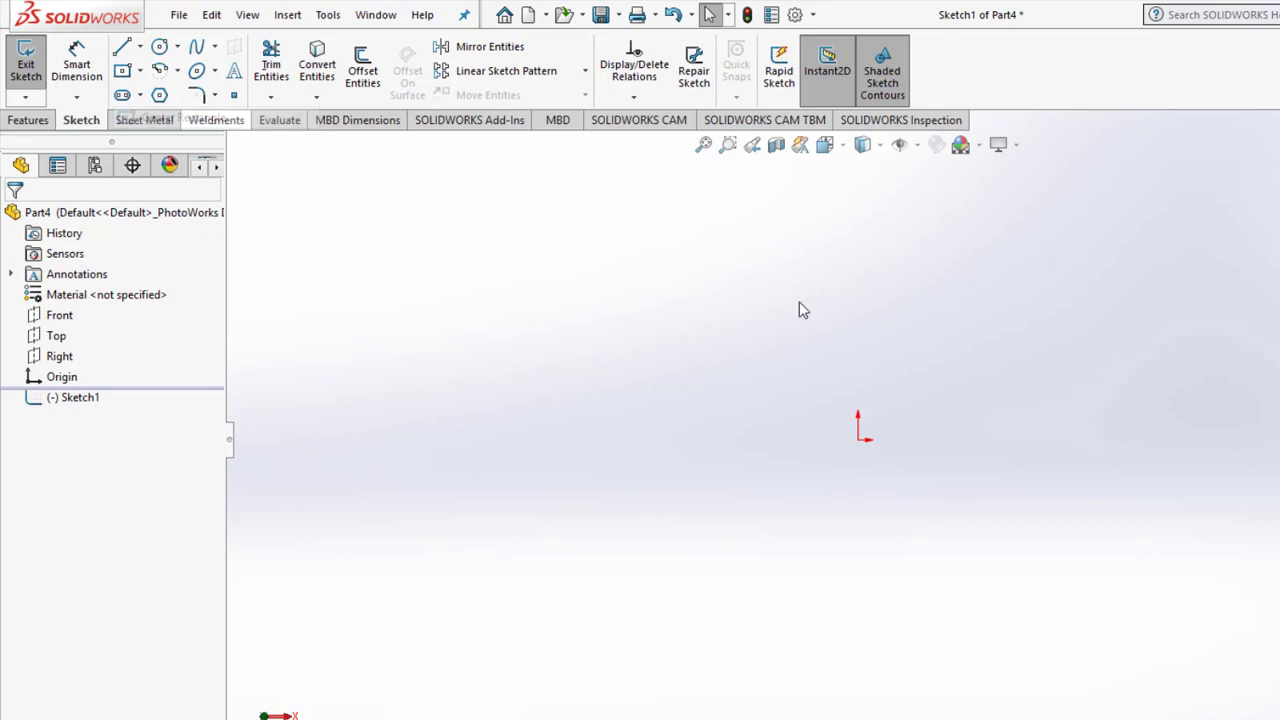
pyautogui.click(857, 440)
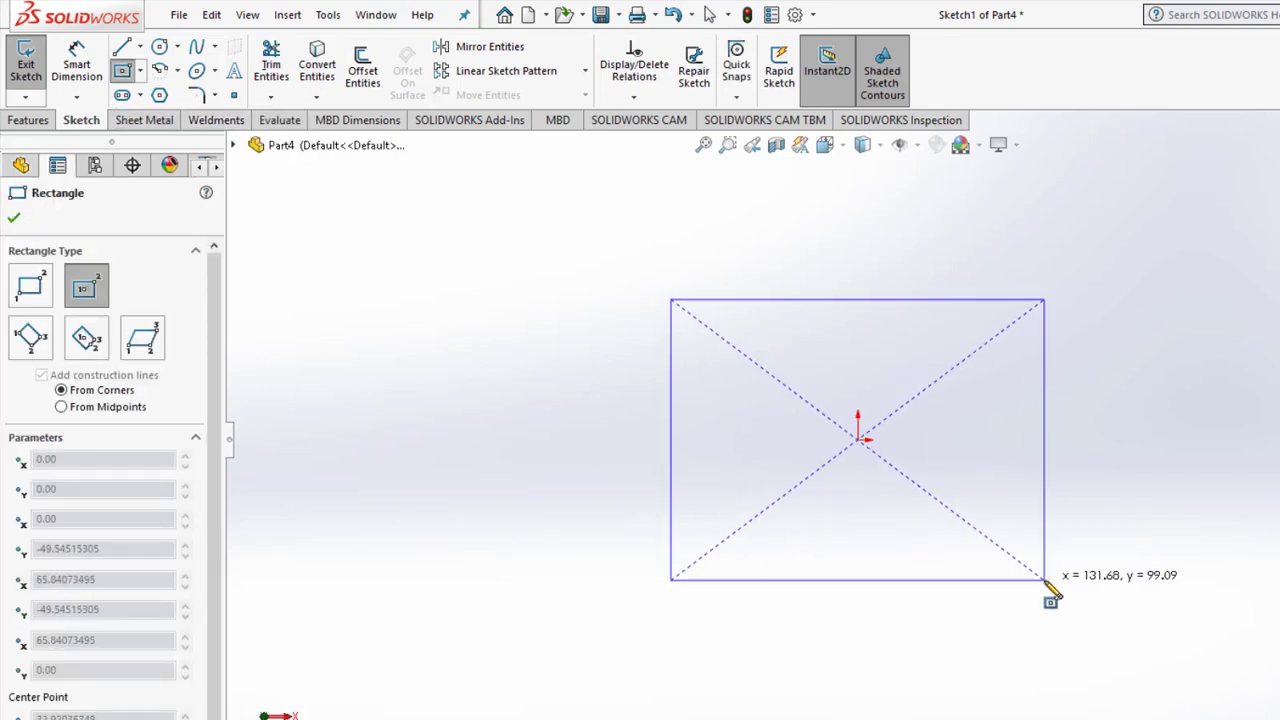
pyautogui.click(1044, 579)
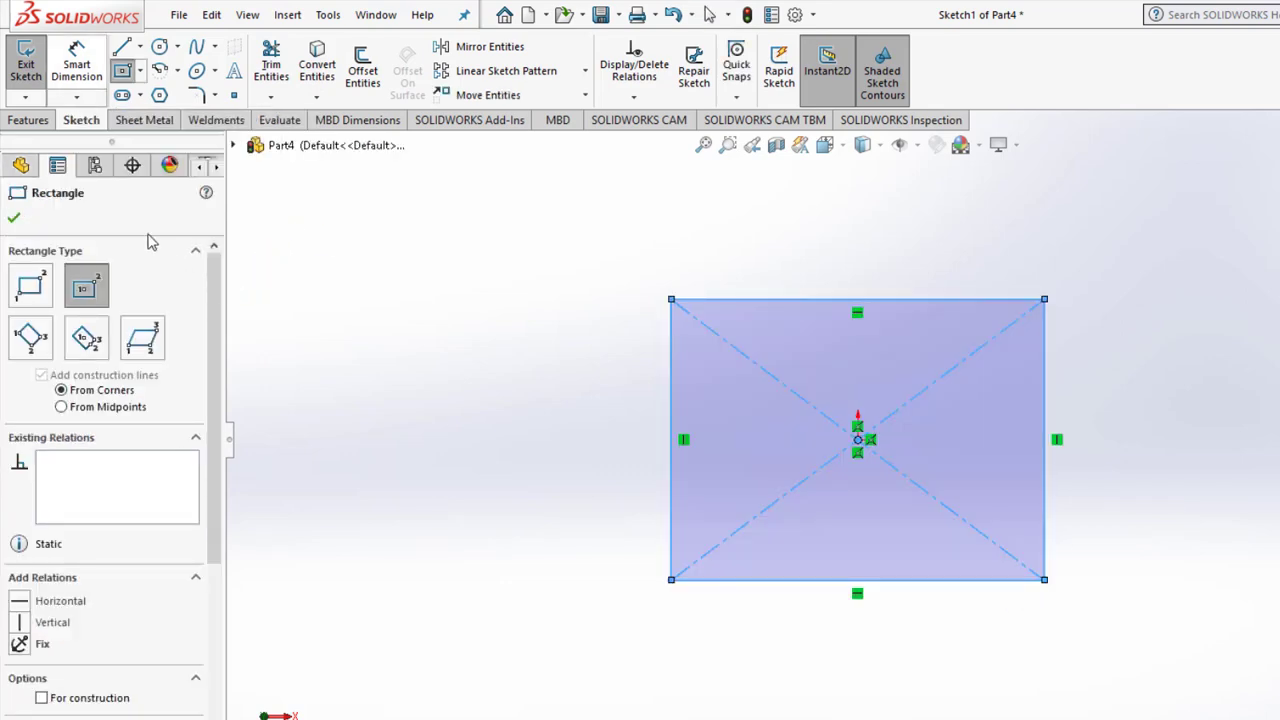
# Dimension the rectangle 200 mm wide and 200 mm tall, then exit the sketch.
pyautogui.click(76, 62)
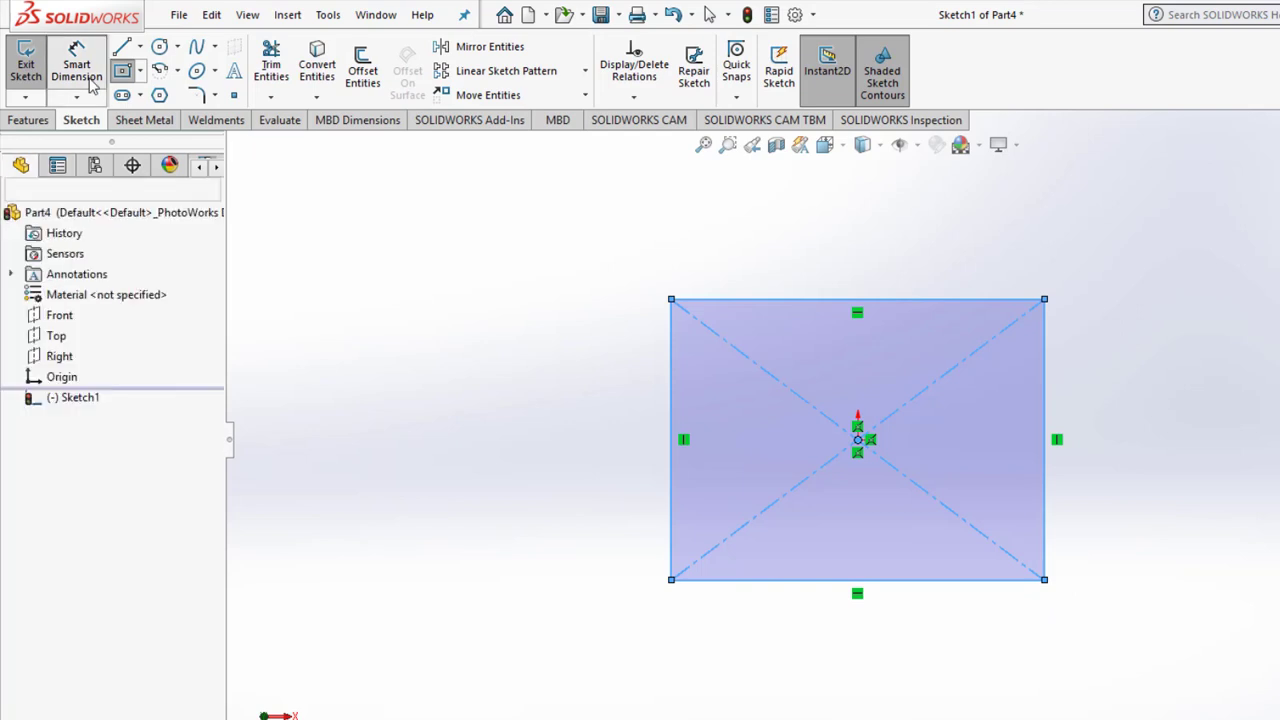
pyautogui.click(900, 299)
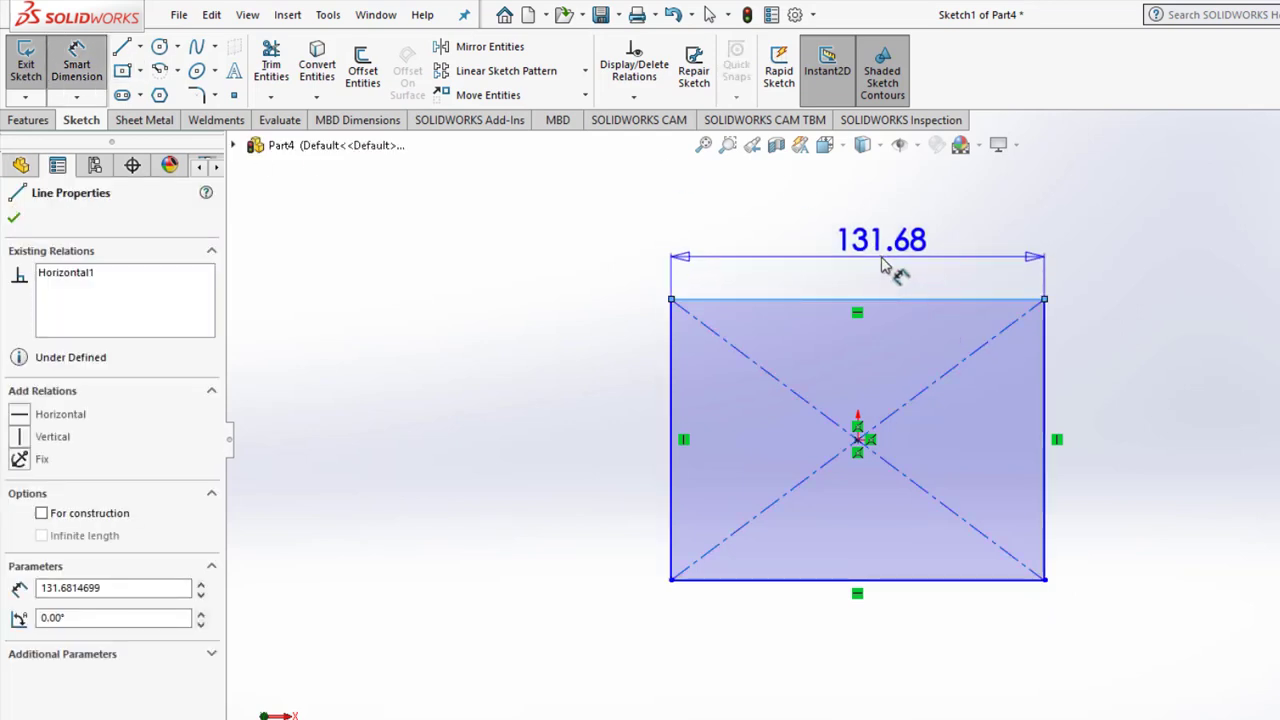
pyautogui.click(883, 265)
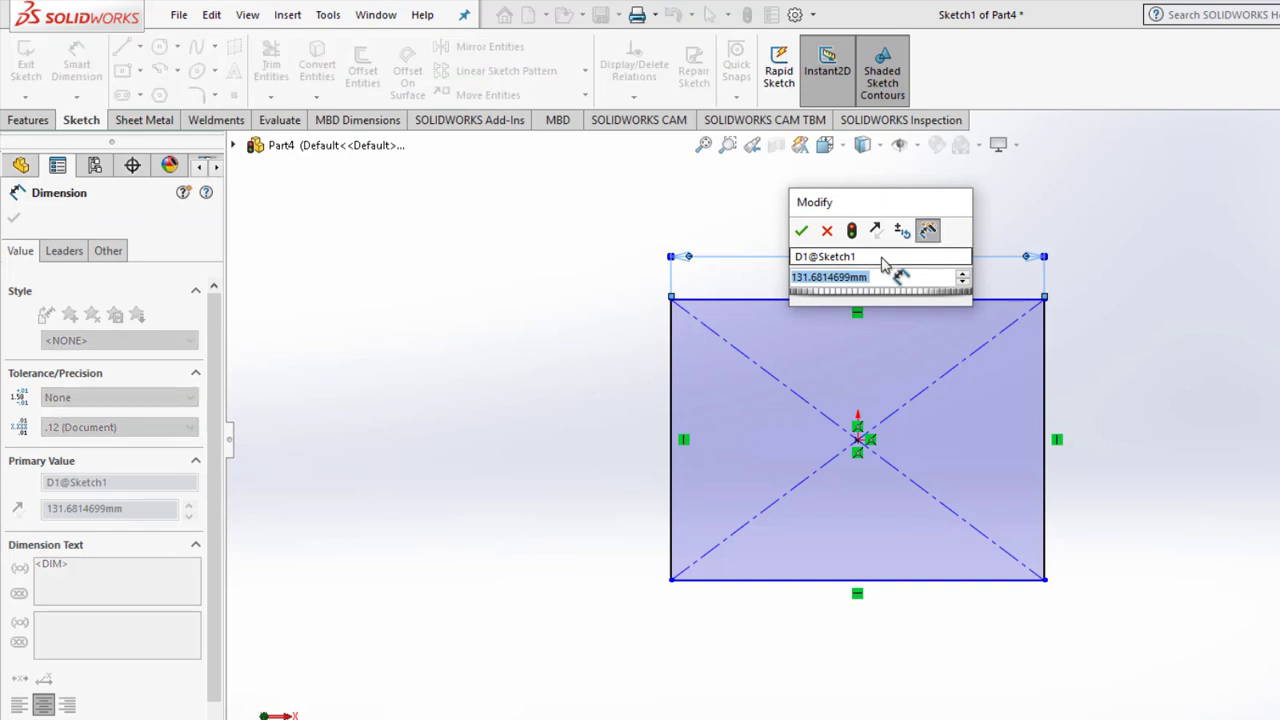
pyautogui.write('200')
pyautogui.press('Return')
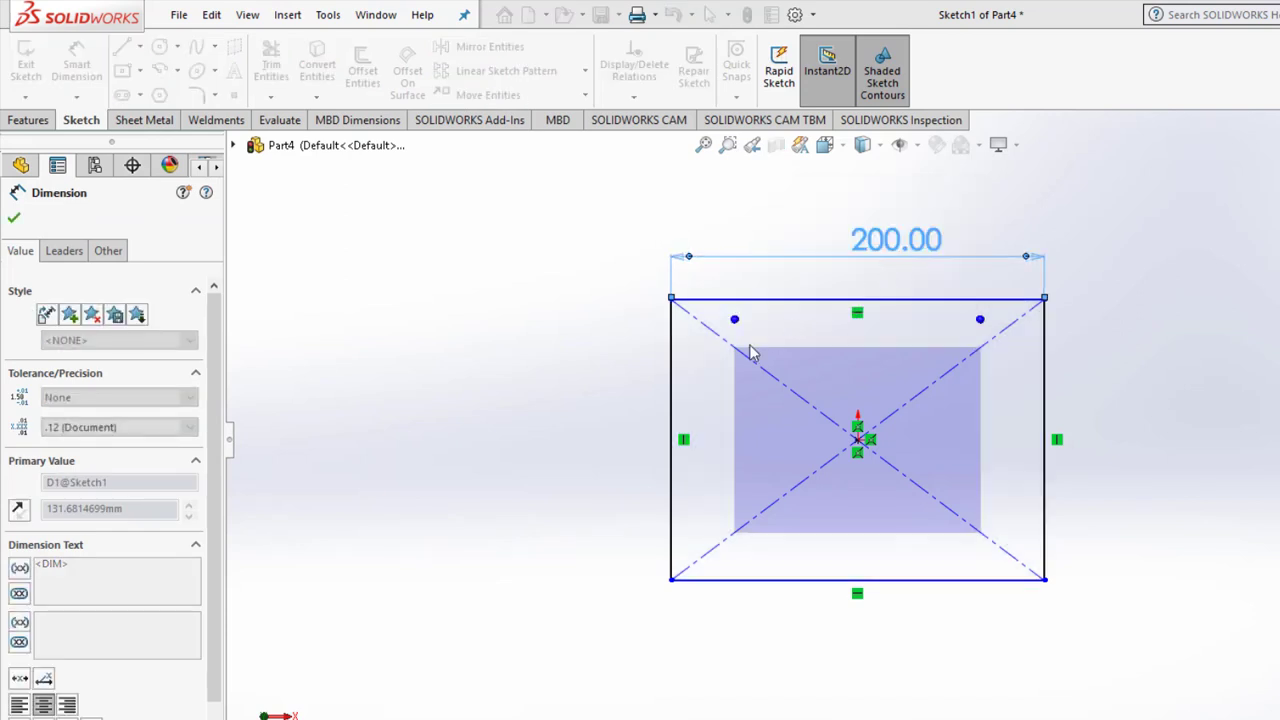
pyautogui.click(671, 378)
pyautogui.click(643, 420)
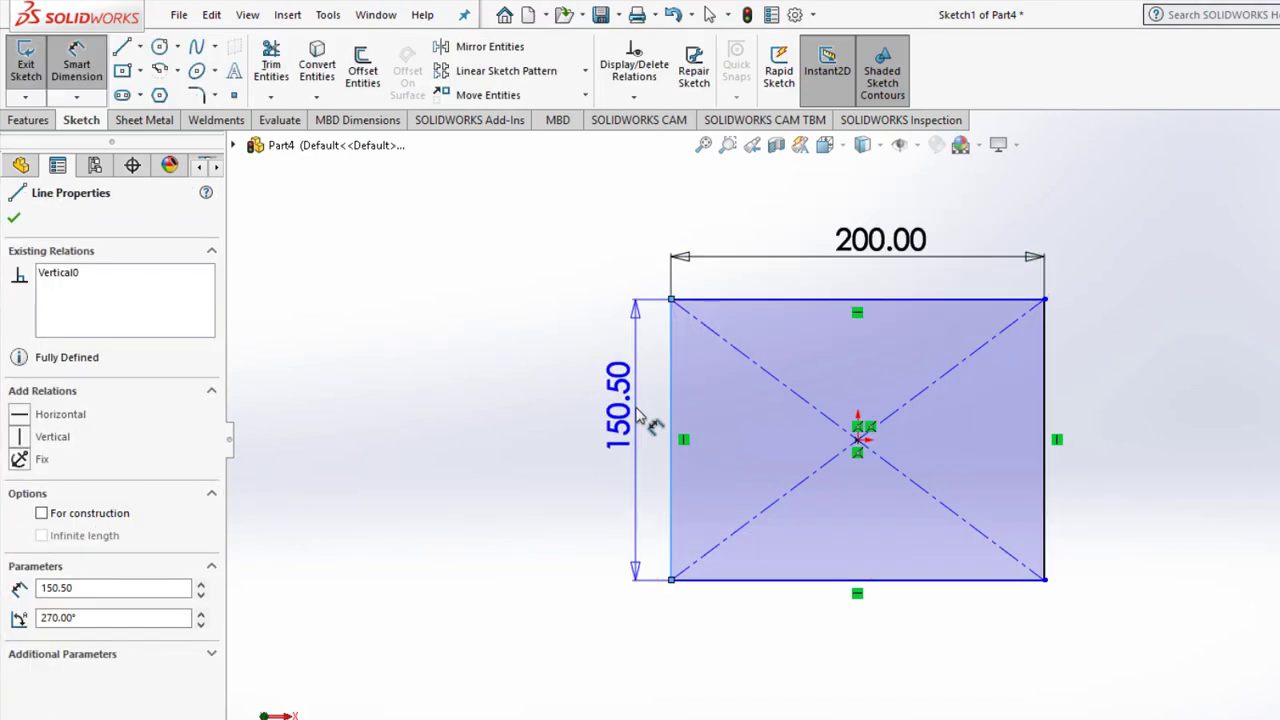
pyautogui.write('200')
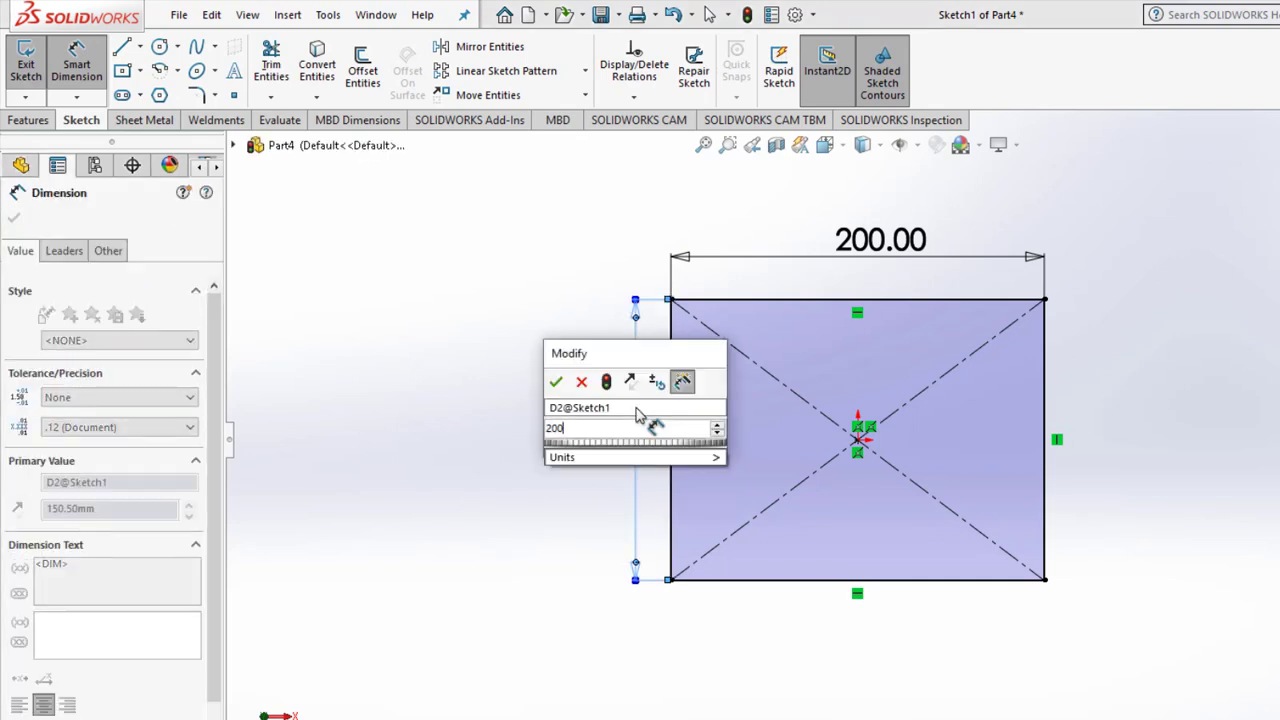
pyautogui.press('Return')
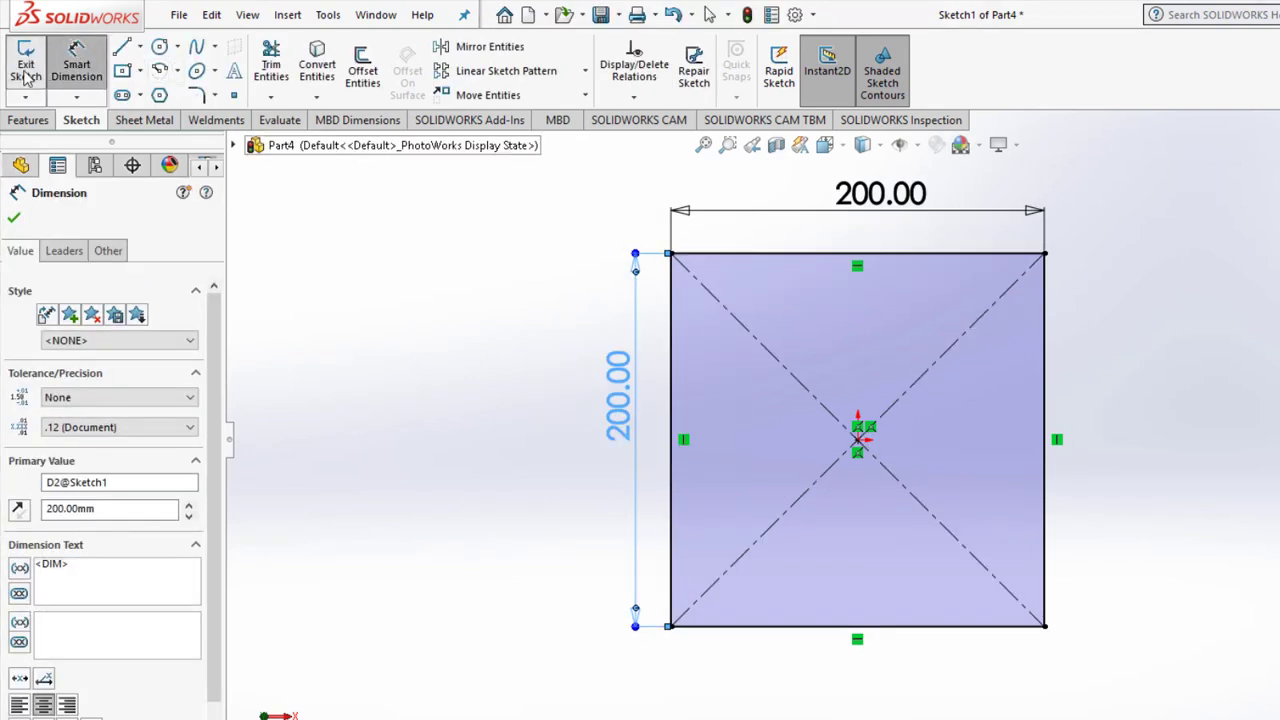
pyautogui.click(26, 74)
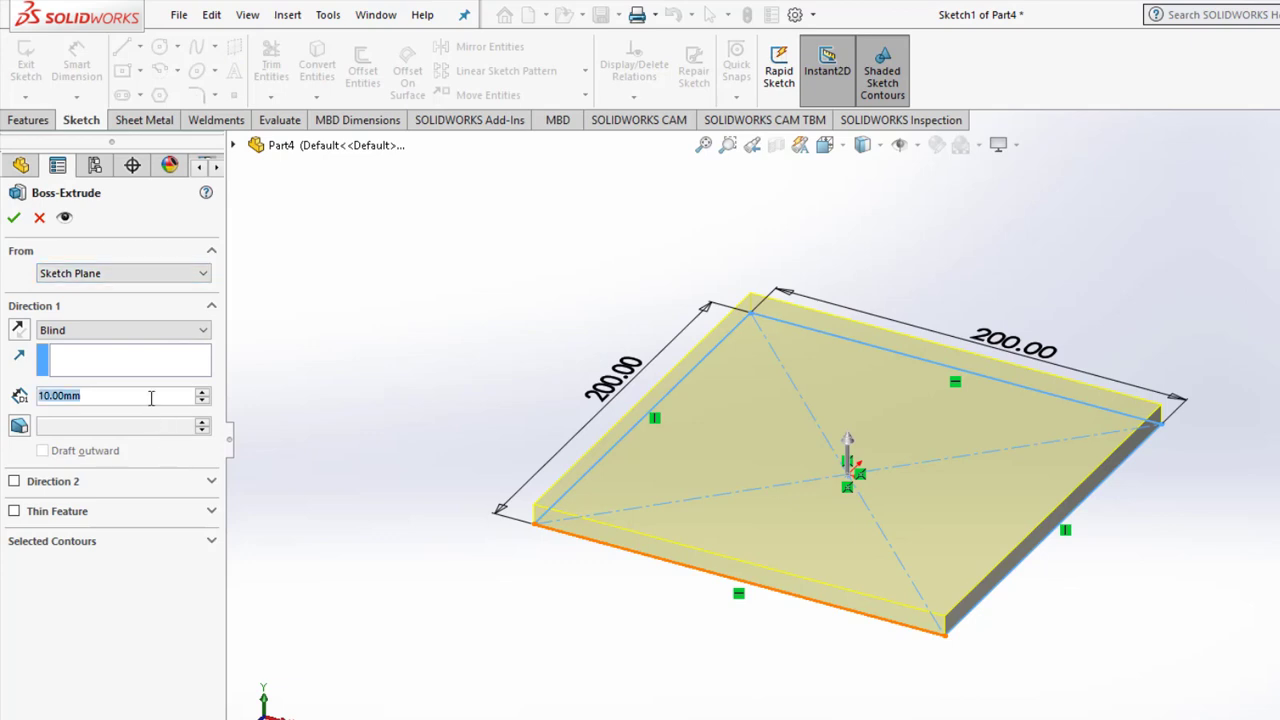
# Extrude the square sketch to a 15 mm blind depth to form the plate.
pyautogui.write('15')
pyautogui.press('Return')
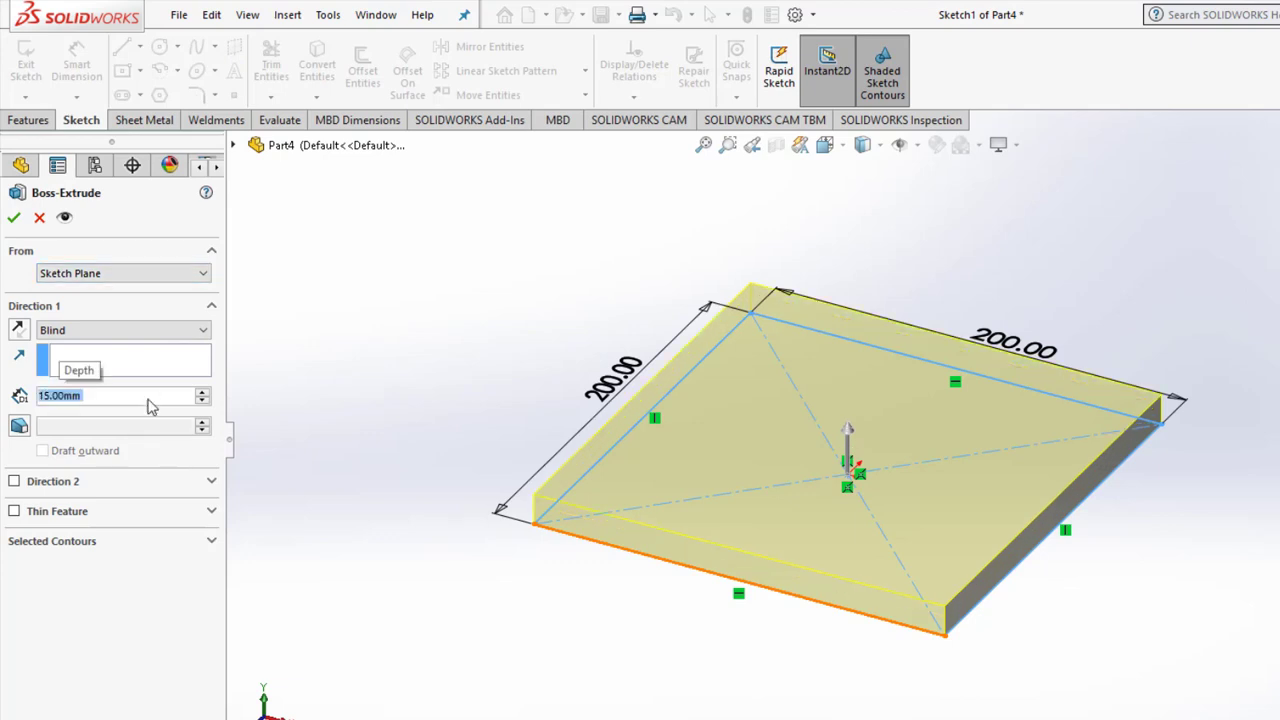
pyautogui.click(14, 219)
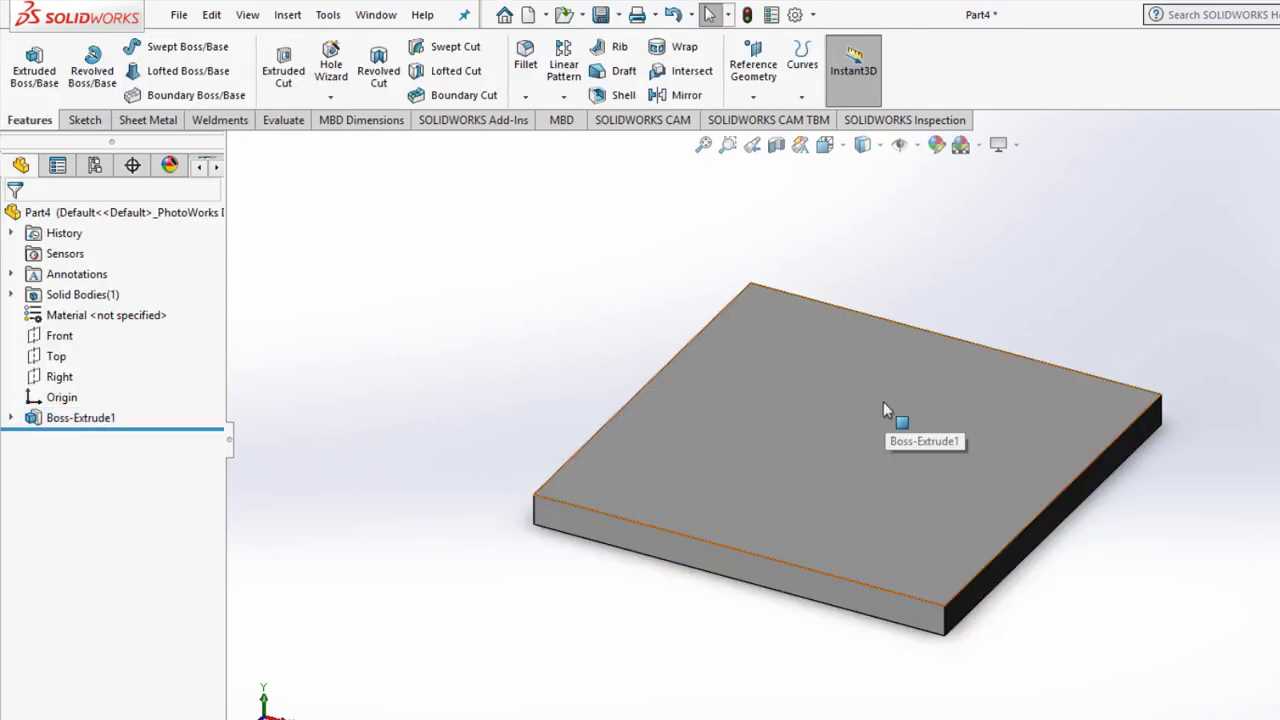
pyautogui.click(883, 401)
pyautogui.click(844, 147)
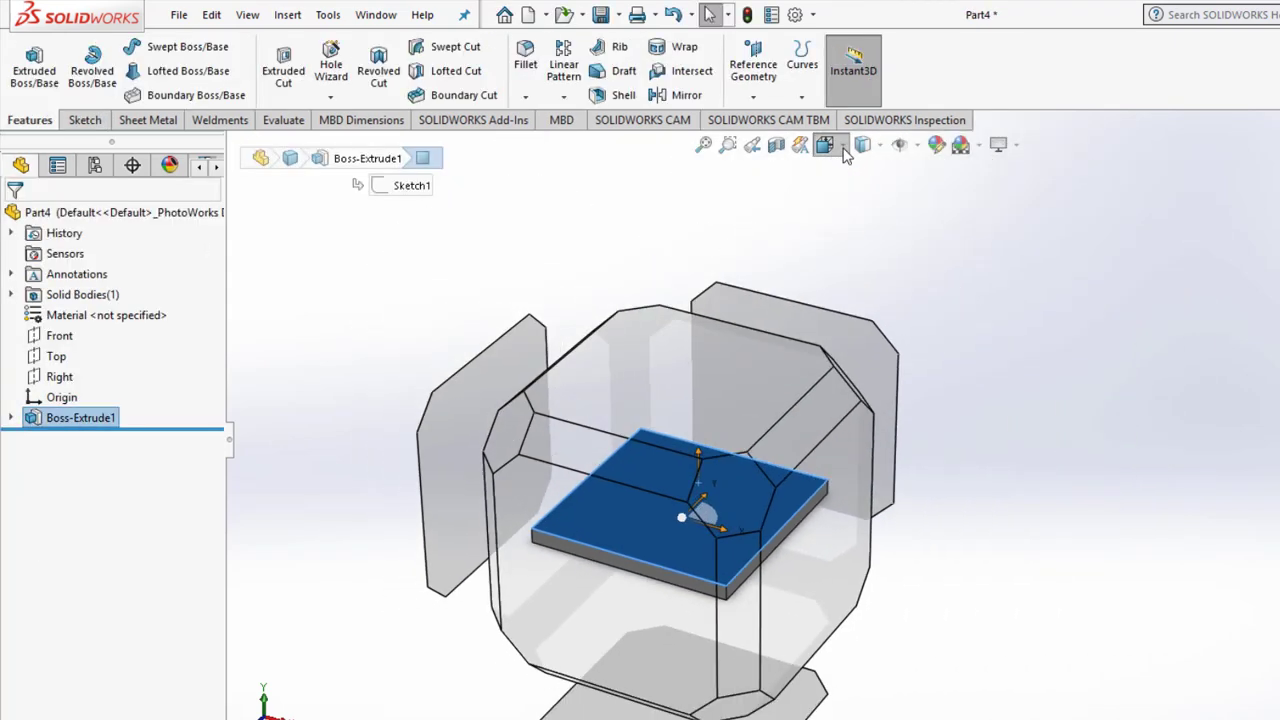
# Sketch a circle centred on the origin on the plate's top face, viewed normal to it.
pyautogui.click(932, 250)
pyautogui.click(260, 230)
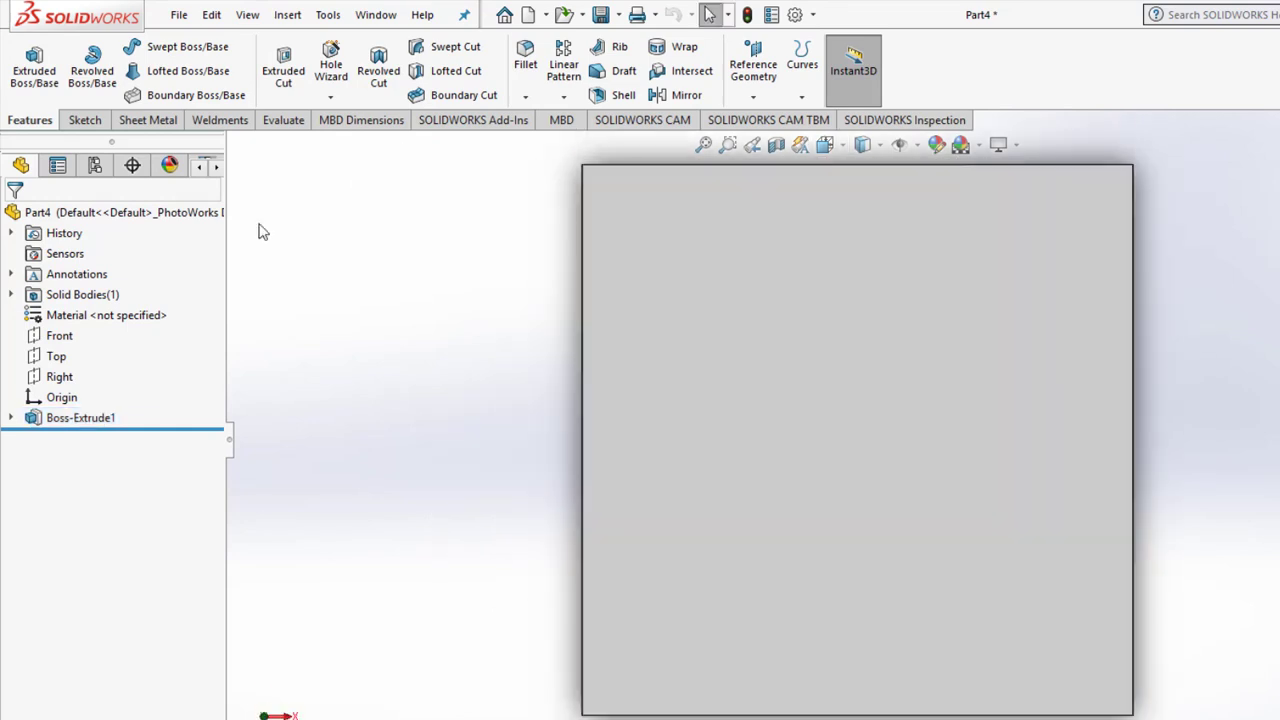
pyautogui.click(34, 76)
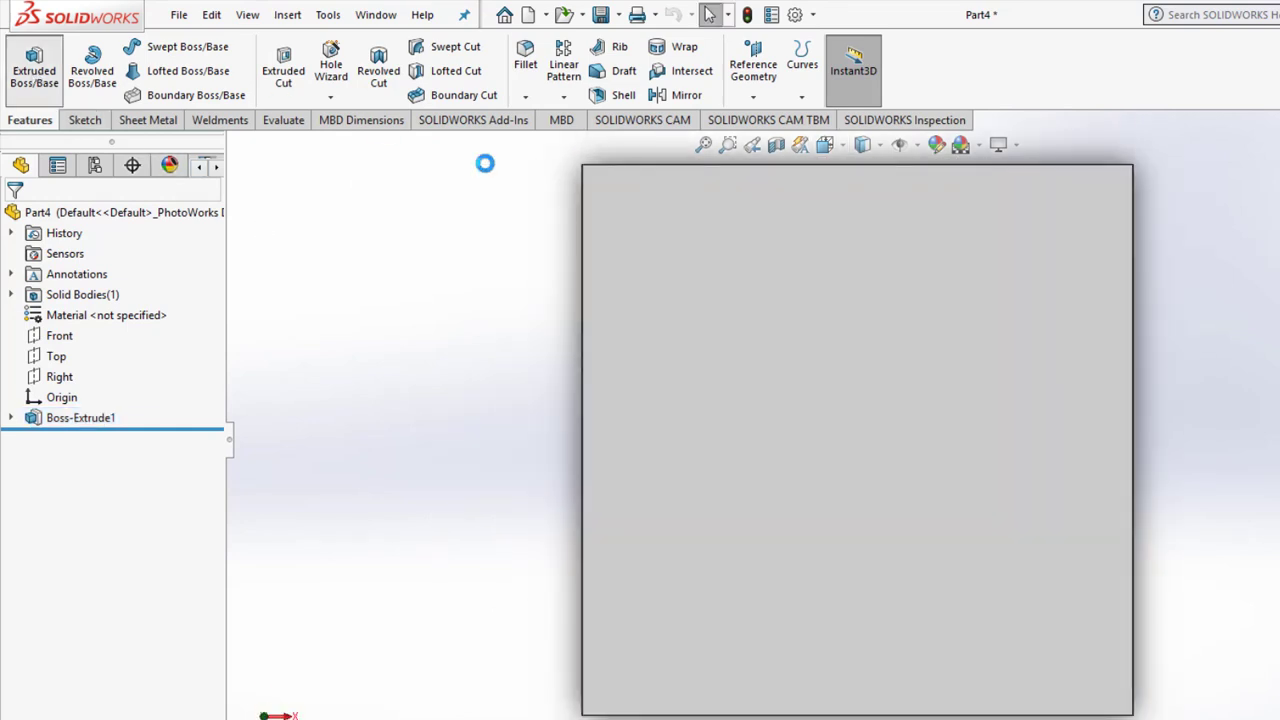
pyautogui.click(818, 390)
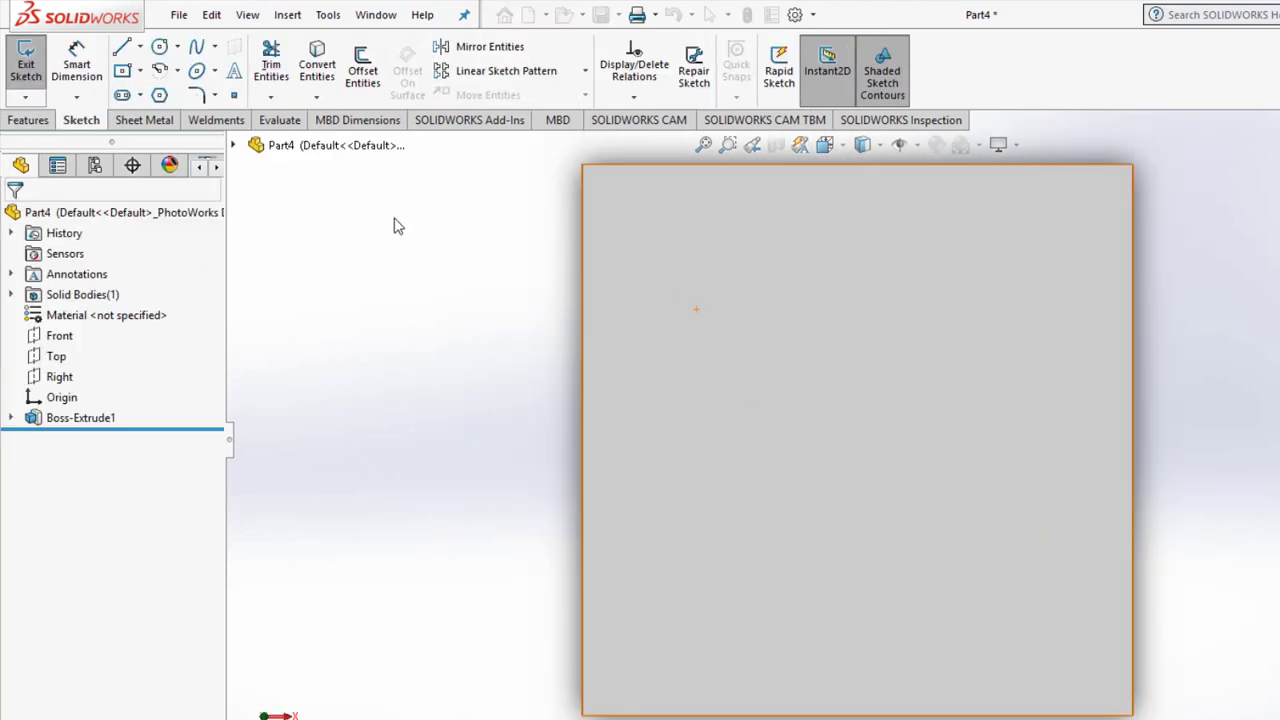
pyautogui.click(160, 47)
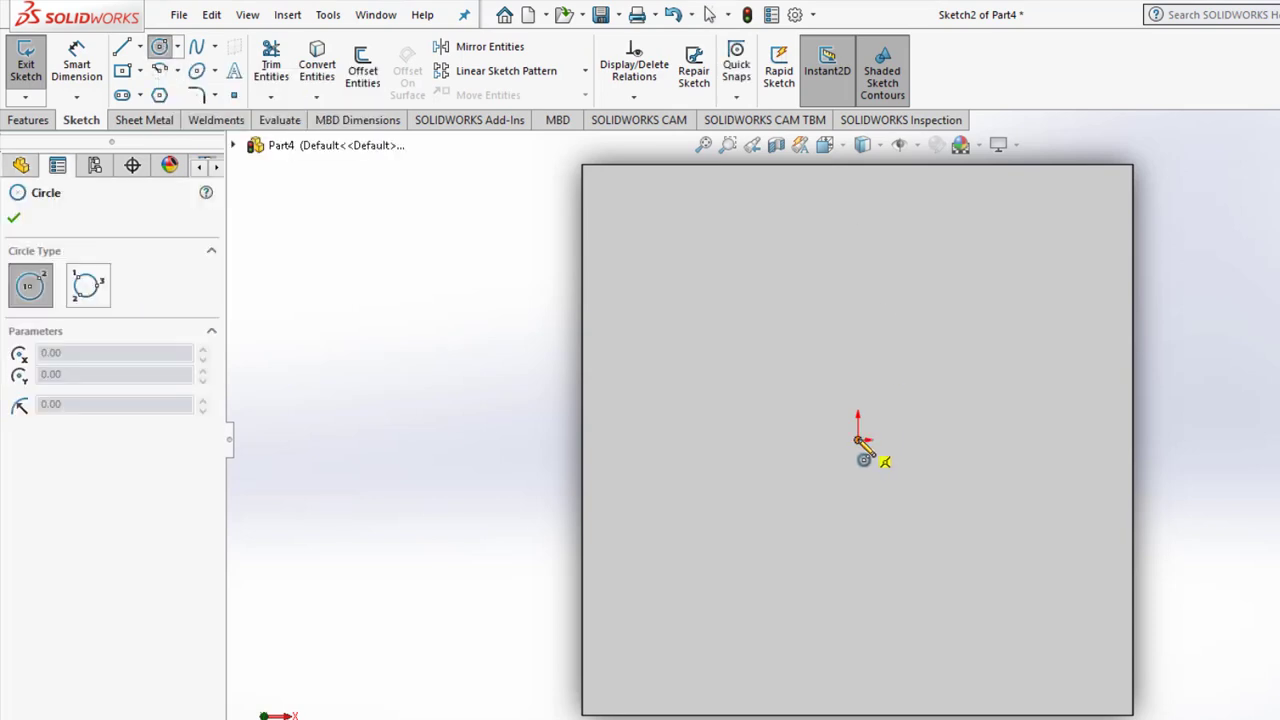
pyautogui.click(860, 440)
pyautogui.click(945, 585)
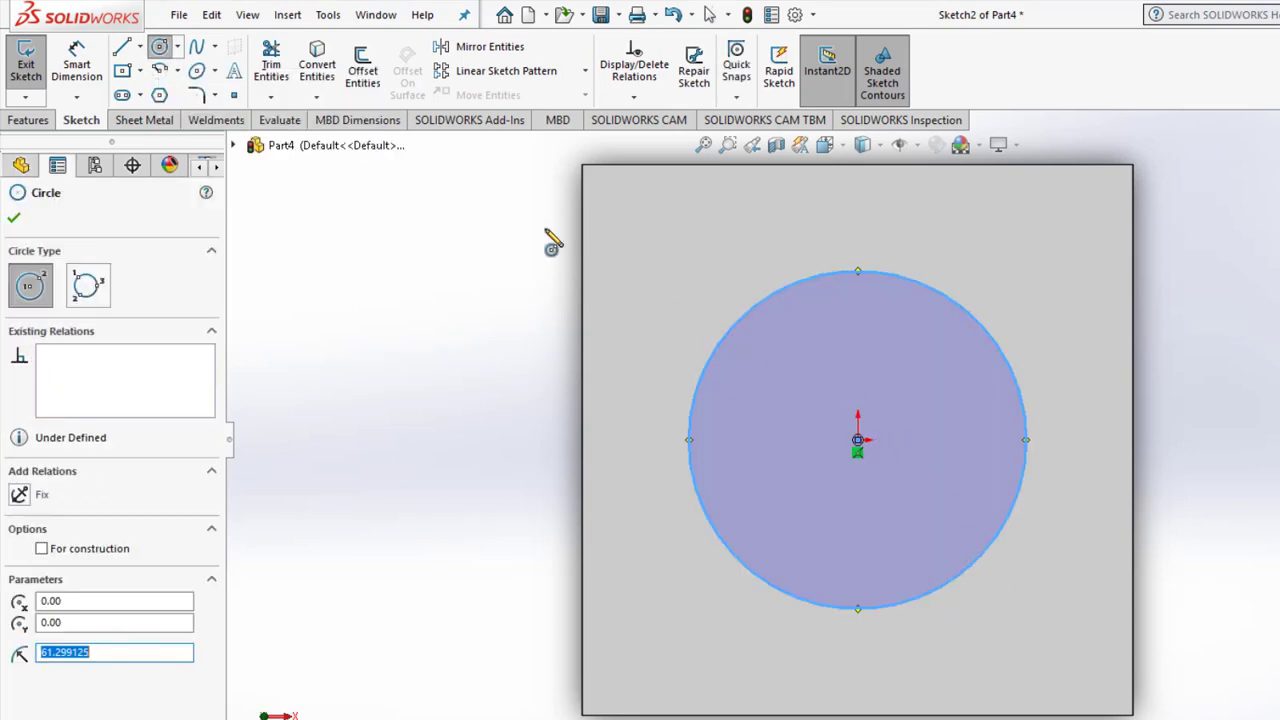
# Dimension the circle to a 140 mm diameter and exit the sketch.
pyautogui.click(76, 60)
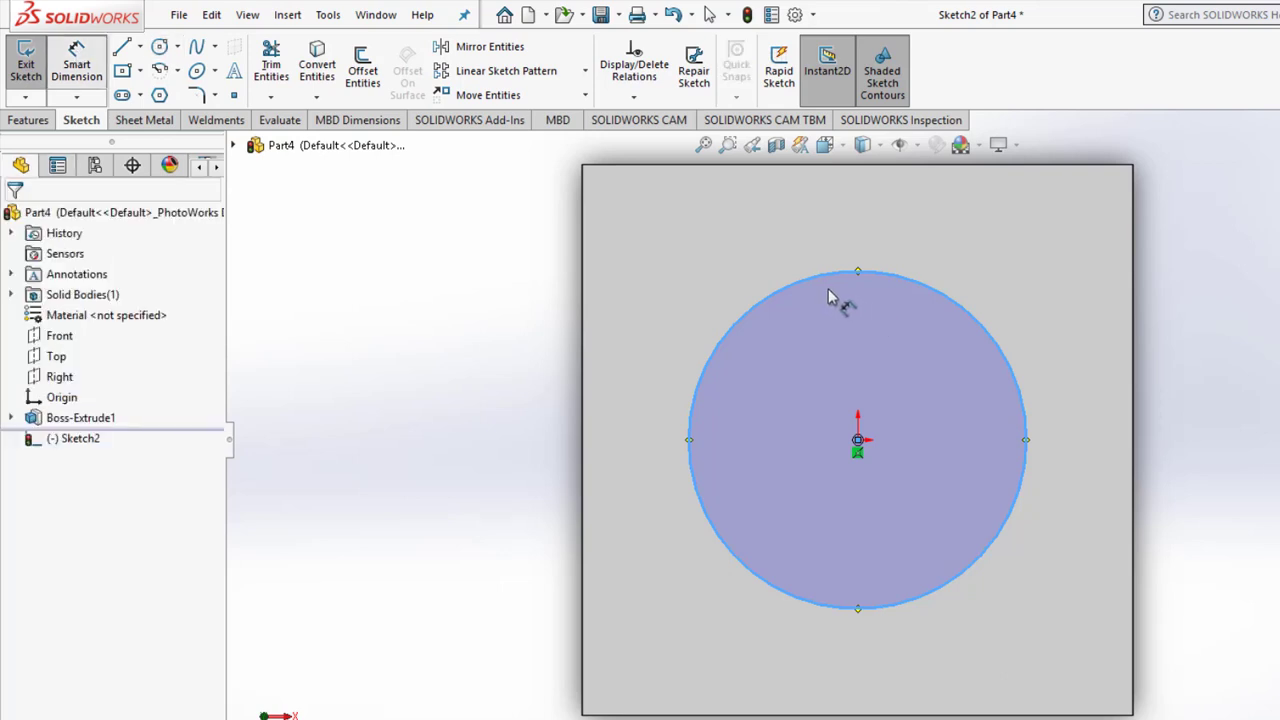
pyautogui.click(884, 266)
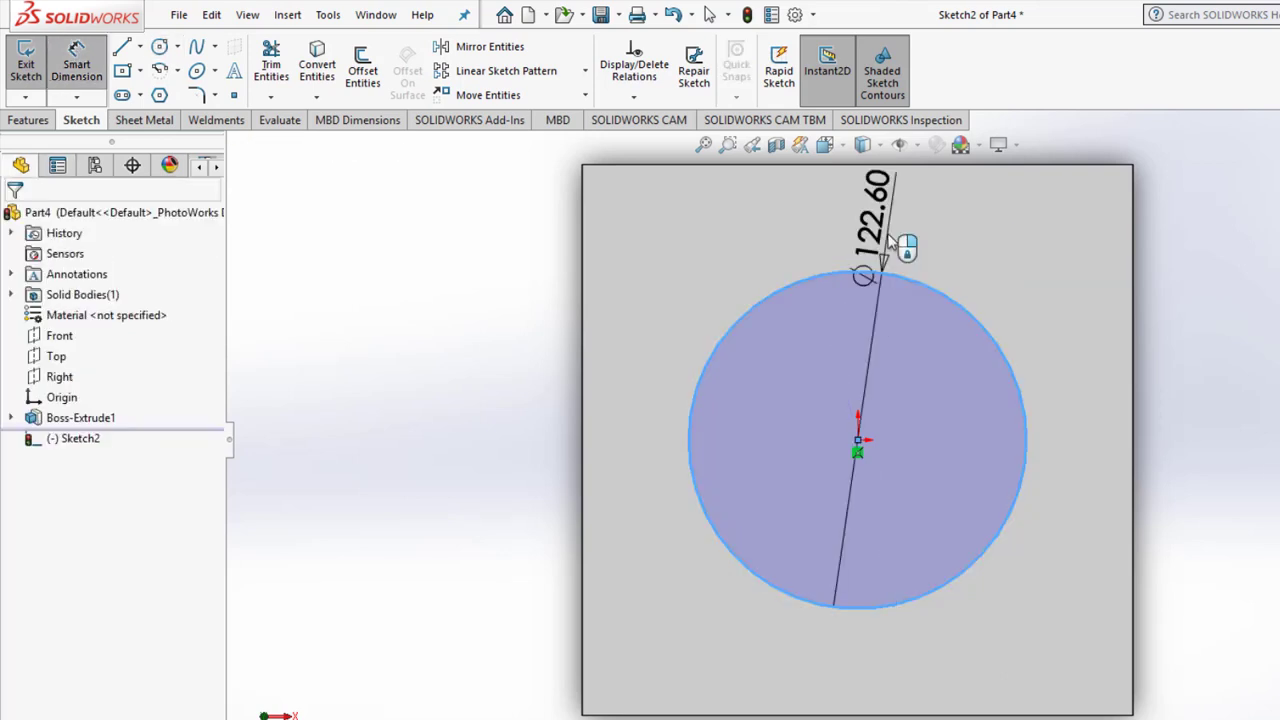
pyautogui.click(888, 238)
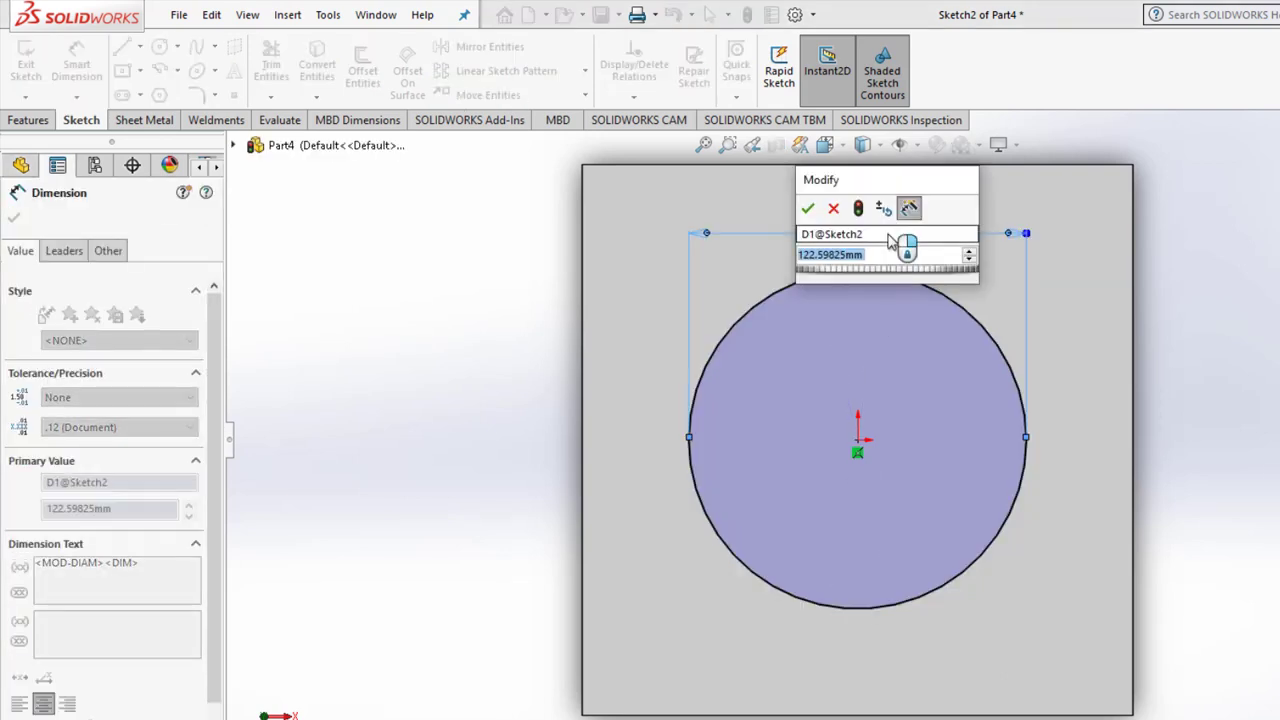
pyautogui.write('140')
pyautogui.press('Return')
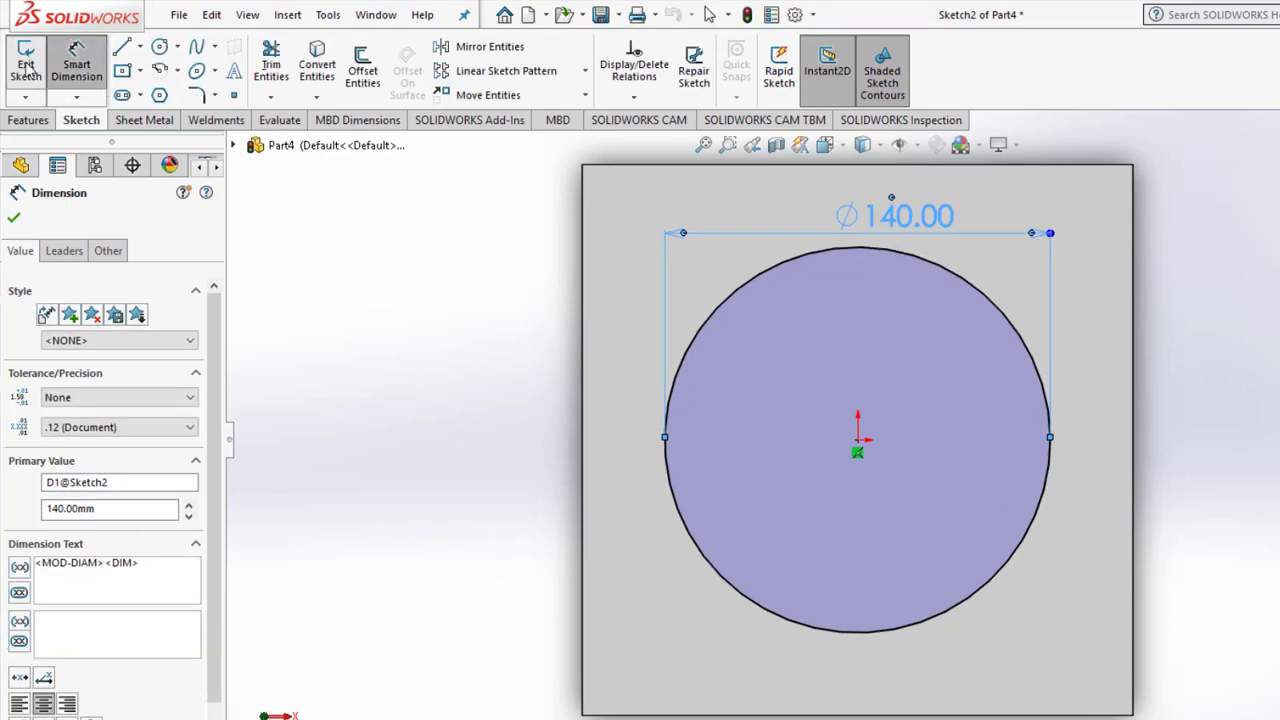
pyautogui.click(28, 68)
# Switch to Trimetric view and extrude the Ø140 circle 90 mm into a cylinder.
pyautogui.click(824, 145)
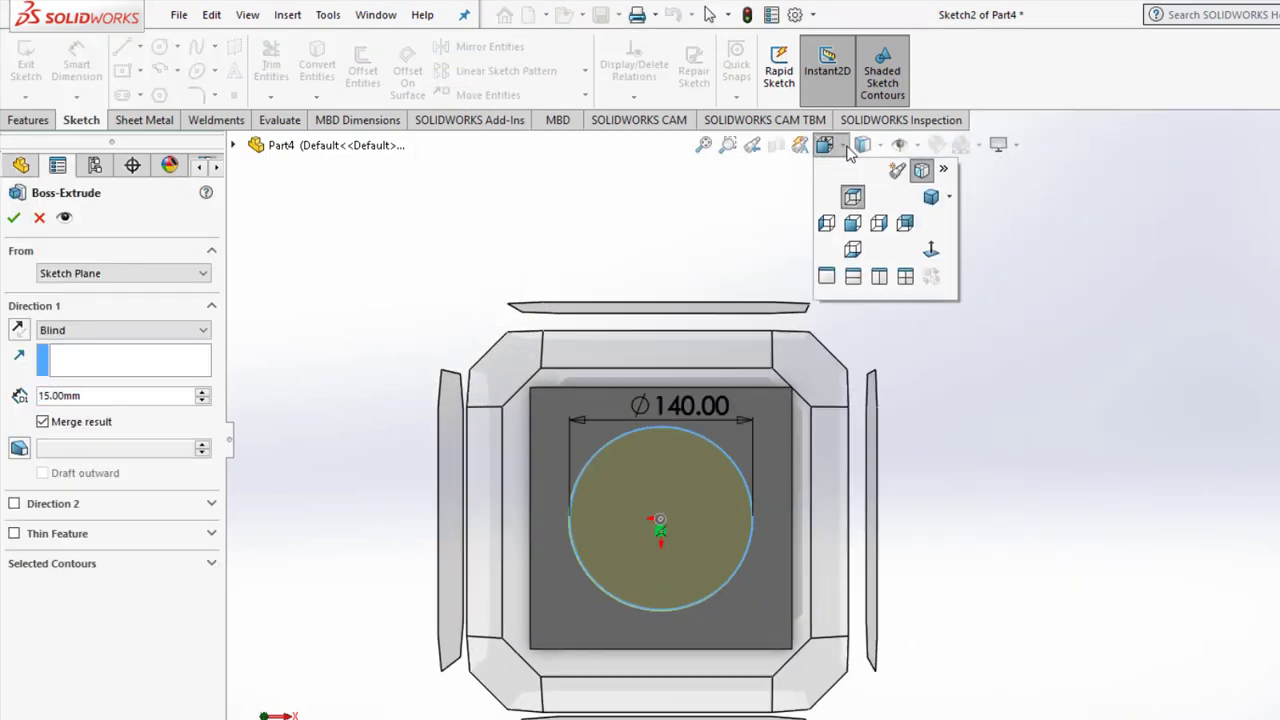
pyautogui.click(949, 196)
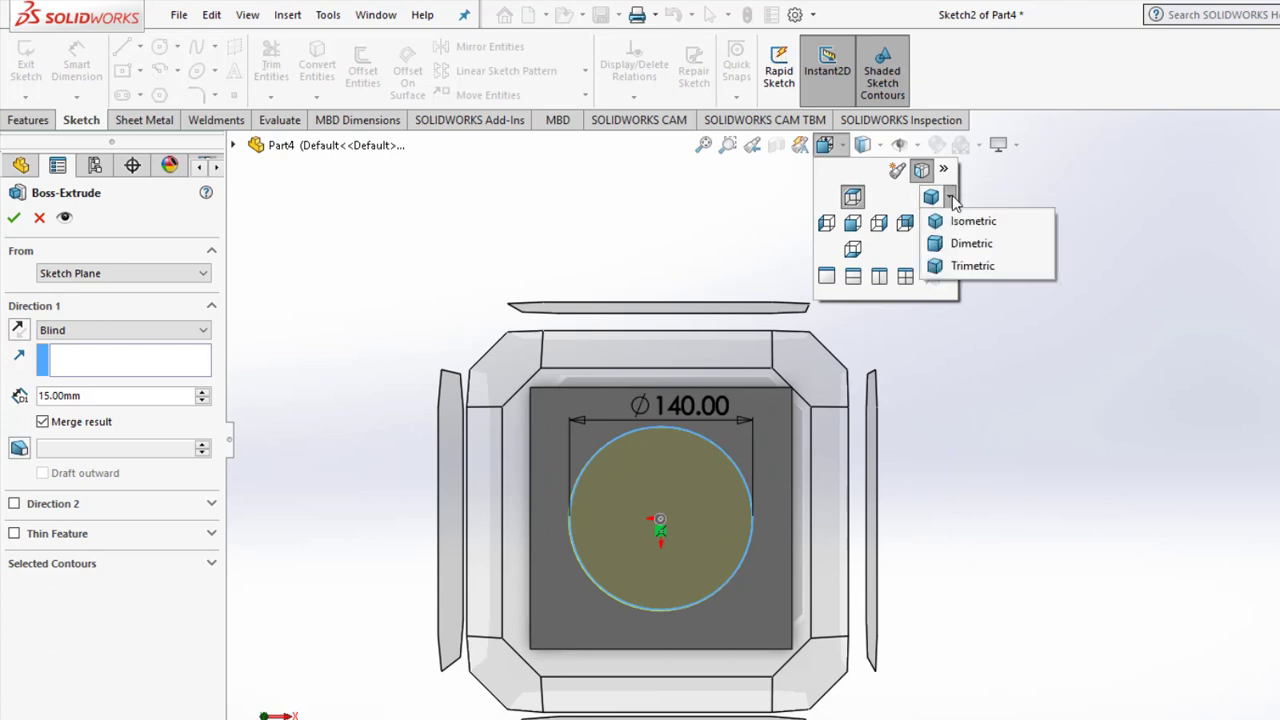
pyautogui.click(989, 268)
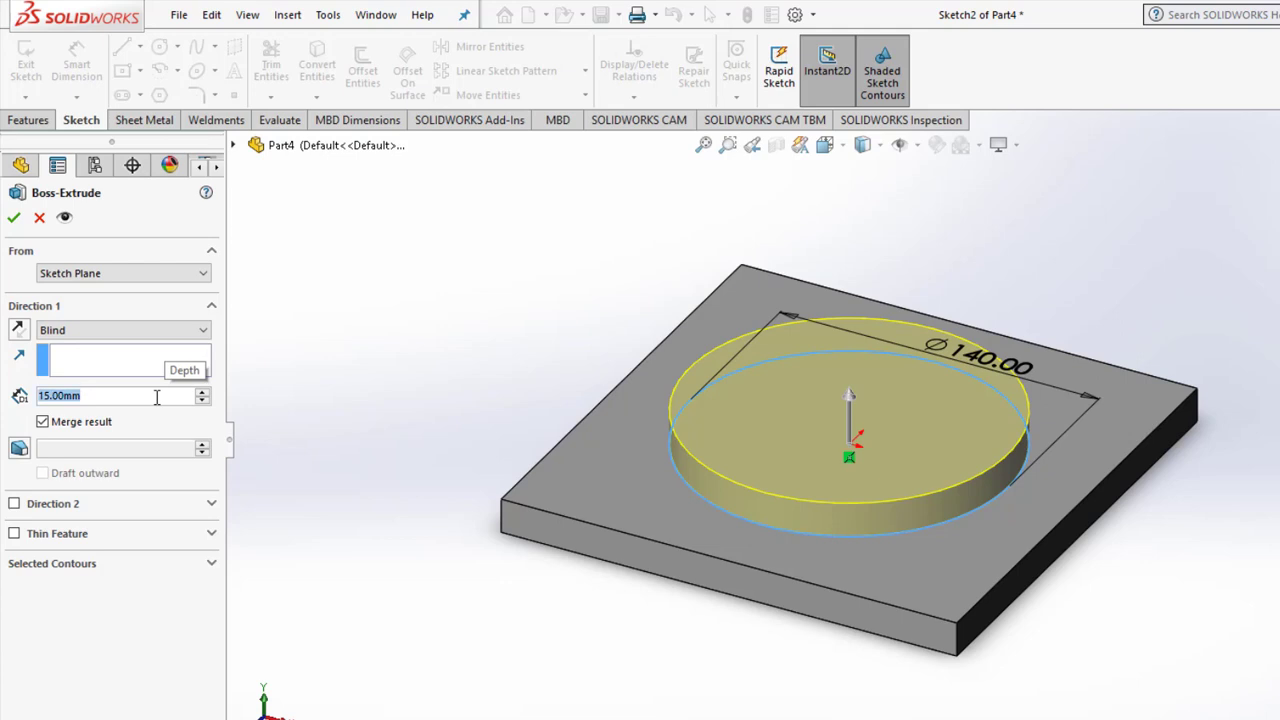
pyautogui.write('90')
pyautogui.press('Return')
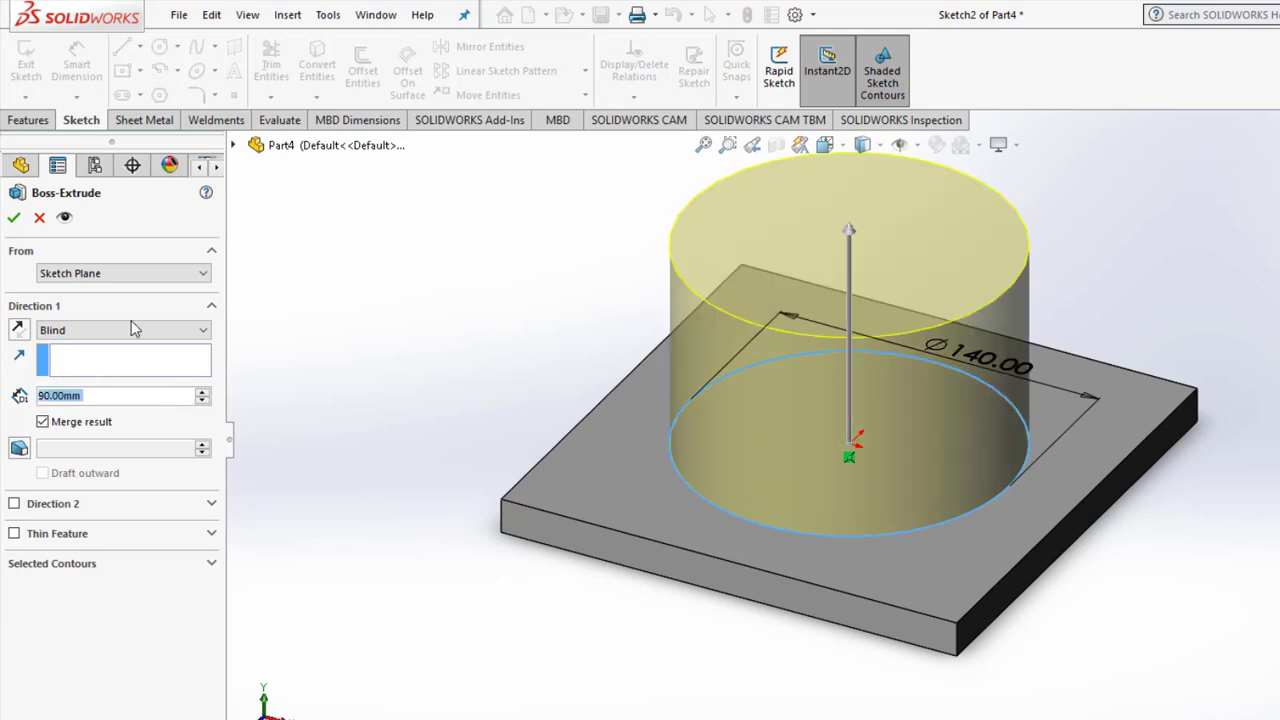
pyautogui.click(15, 219)
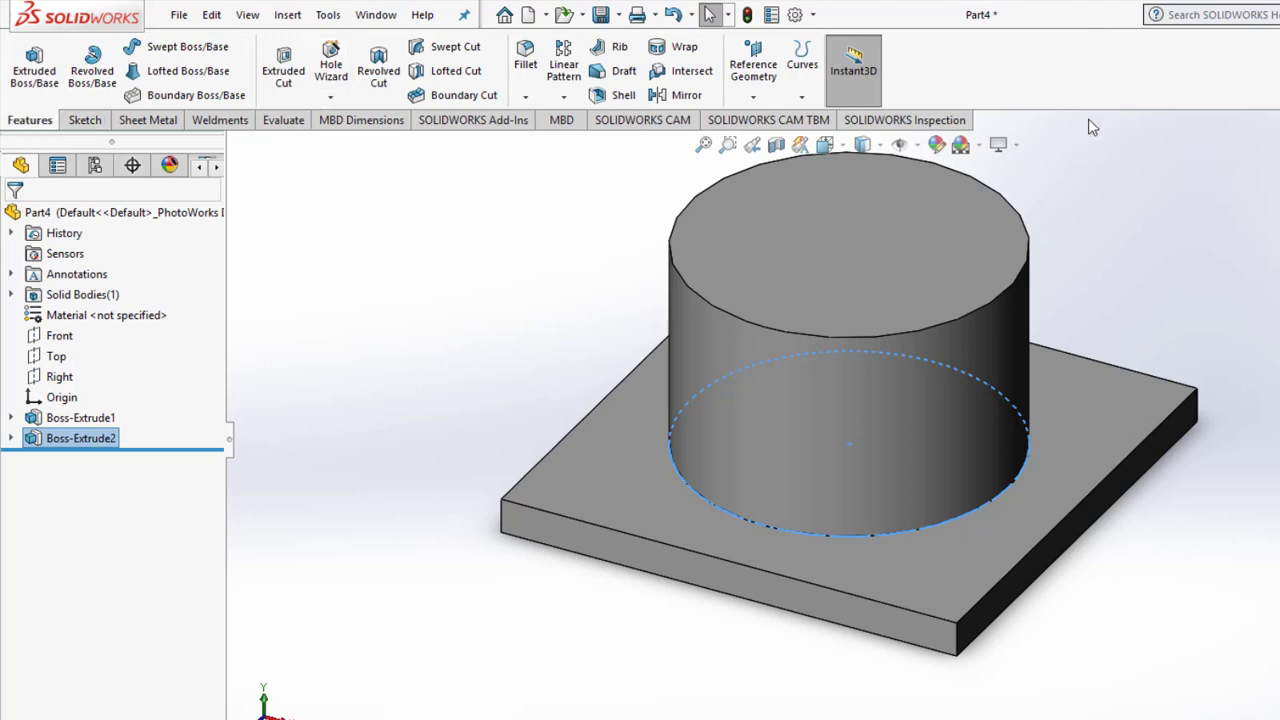
pyautogui.click(912, 215)
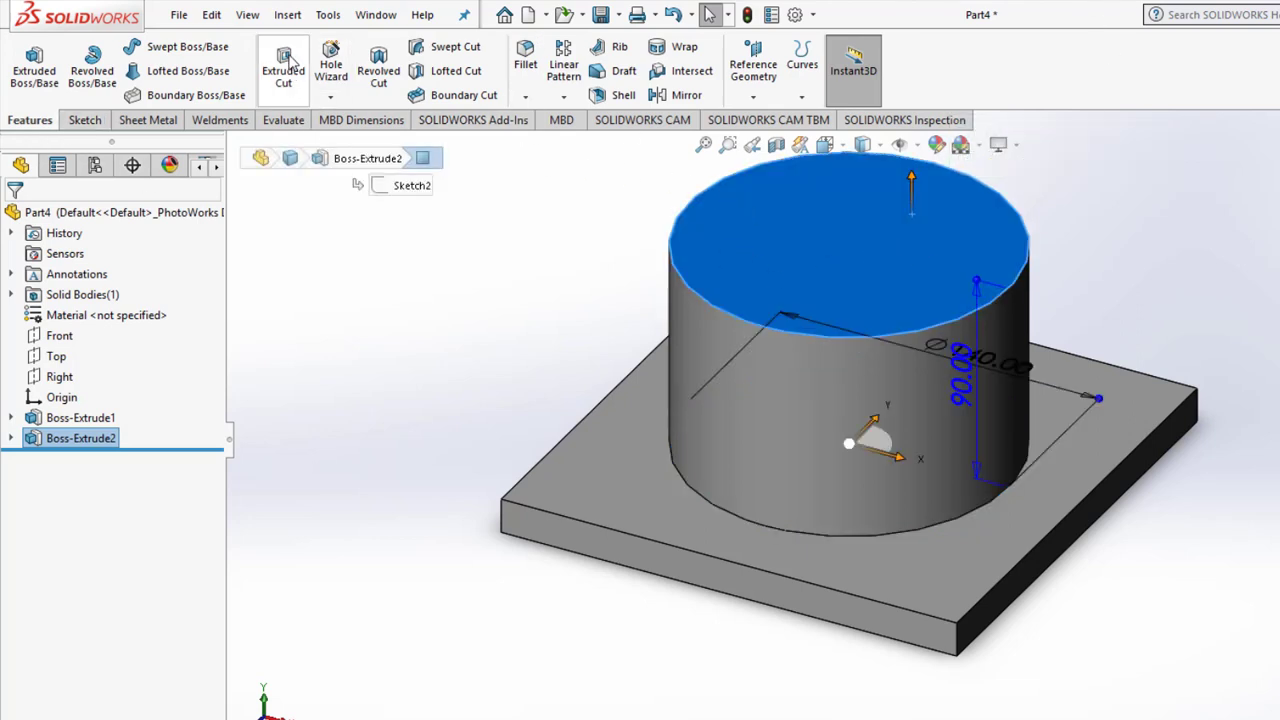
# Start an Extruded Cut sketch on the cylinder top and offset its edge 5 mm inward.
pyautogui.click(287, 60)
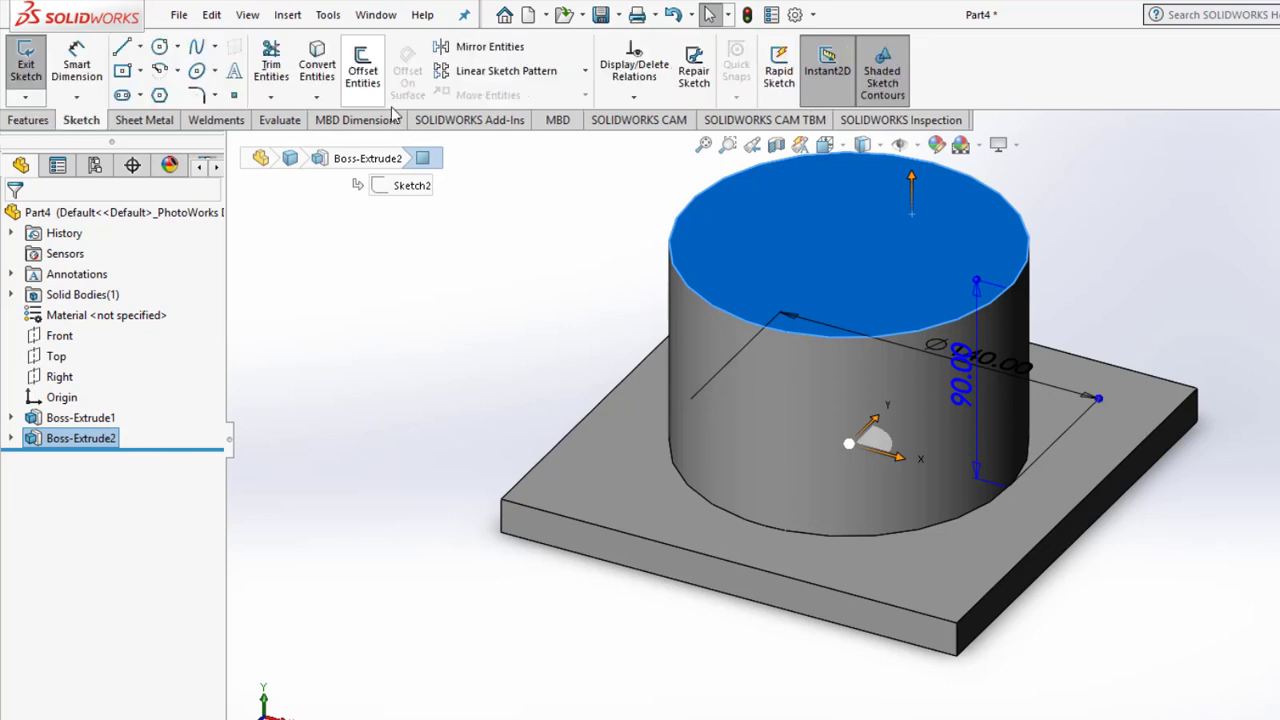
pyautogui.click(366, 58)
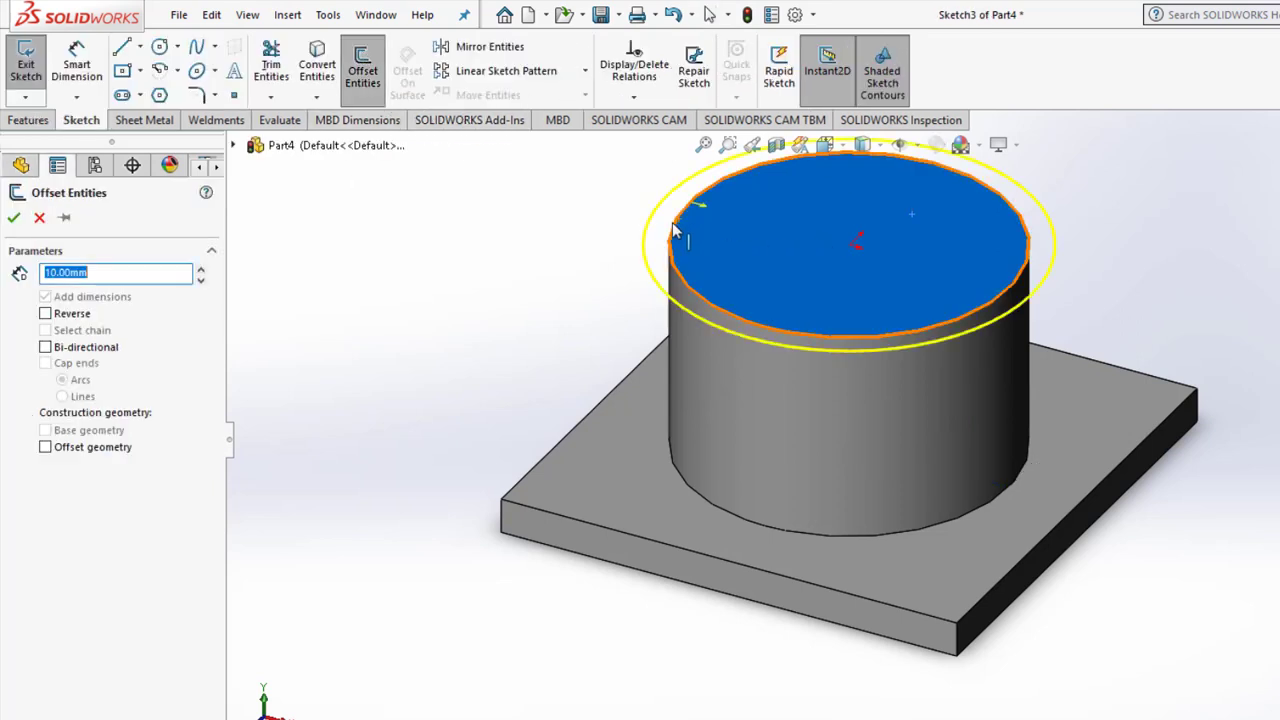
pyautogui.click(45, 314)
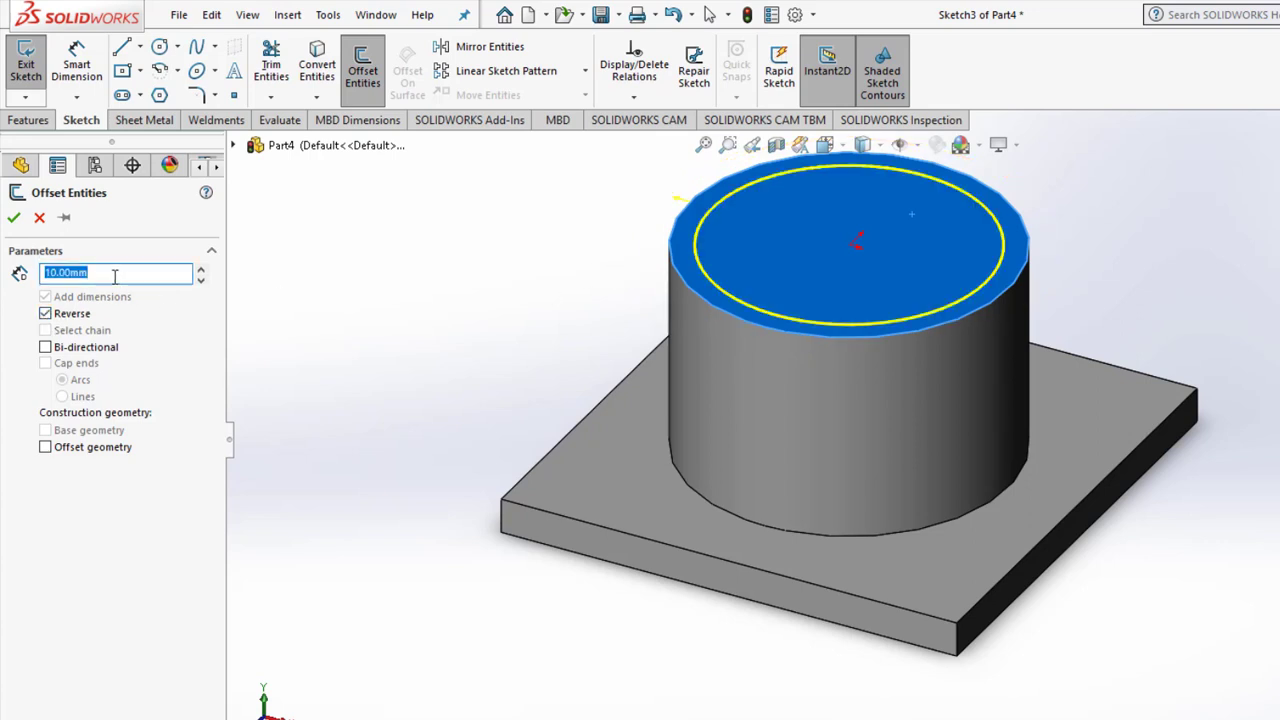
pyautogui.write('5')
pyautogui.press('Return')
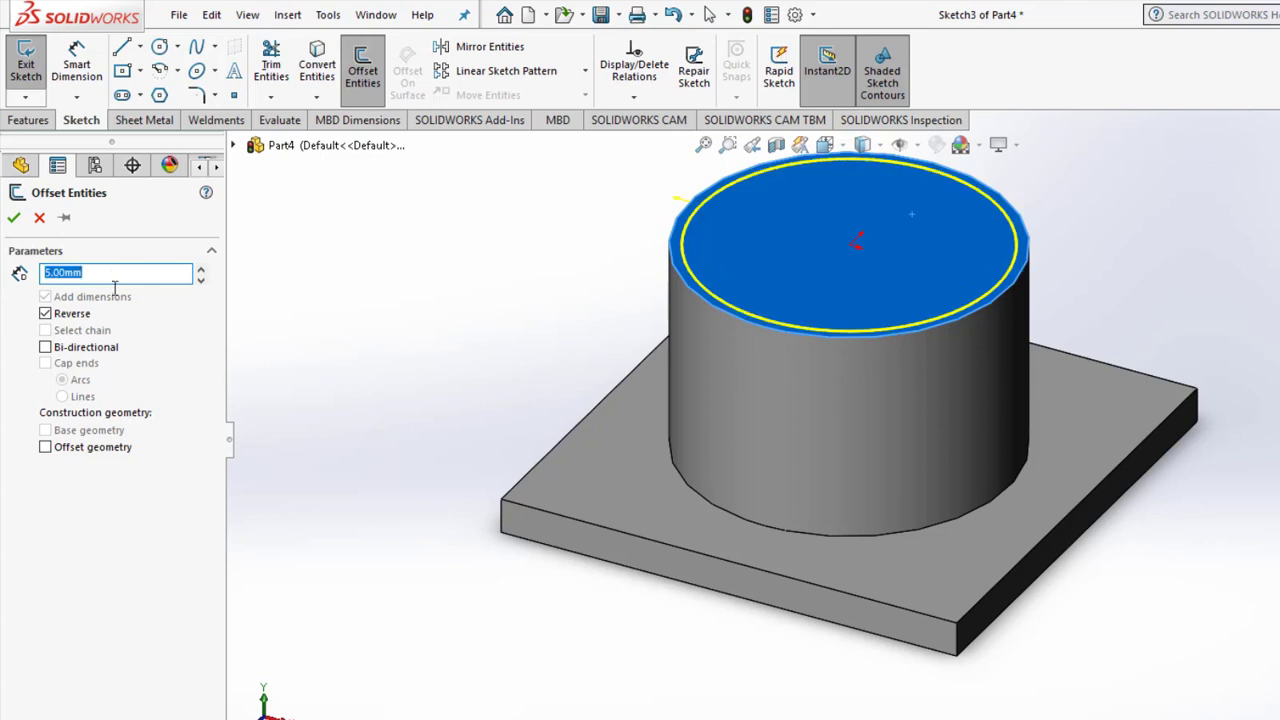
pyautogui.click(14, 217)
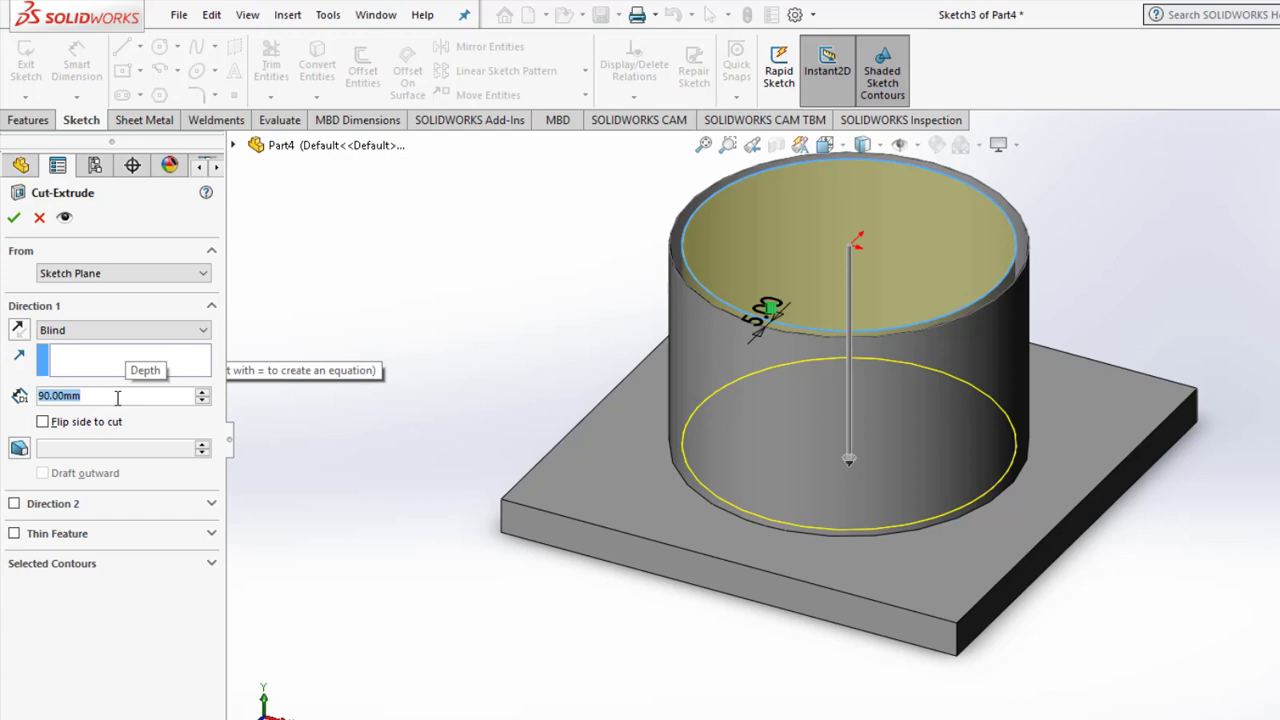
# Cut the offset circle 3 mm deep into the cylinder's top.
pyautogui.write('3')
pyautogui.press('Return')
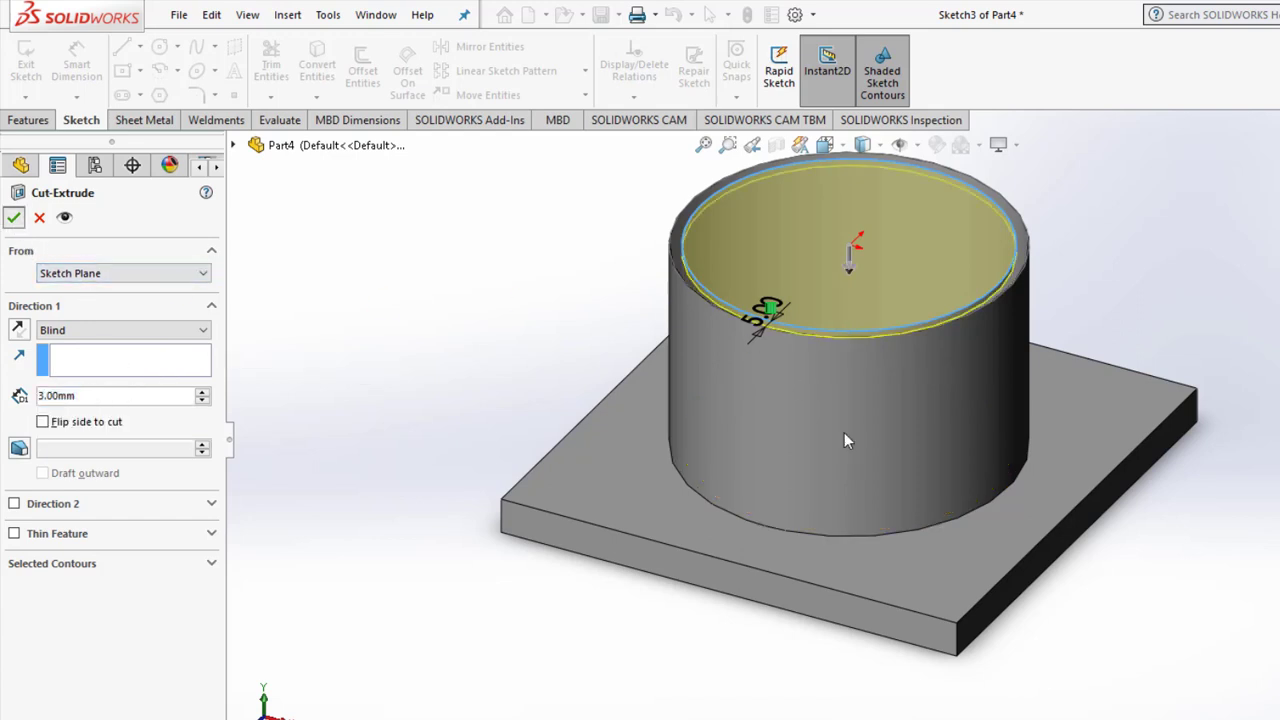
pyautogui.click(14, 217)
pyautogui.click(65, 380)
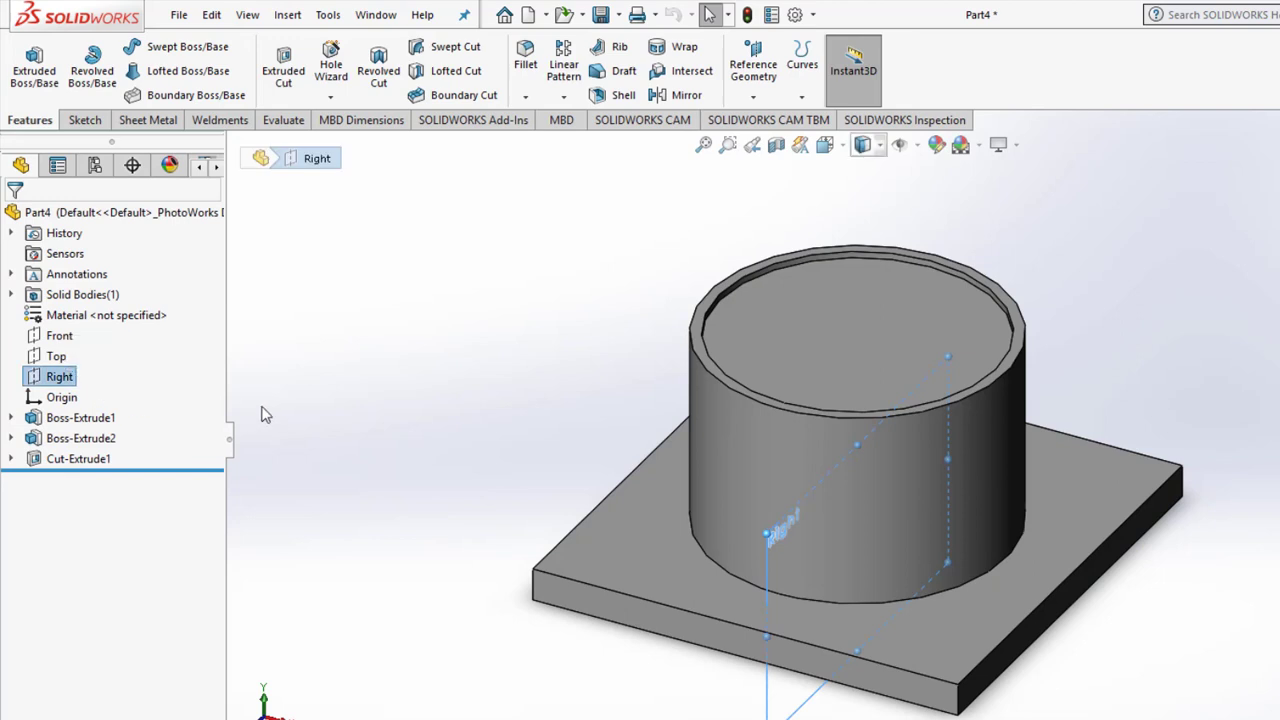
# View the Right plane normal and draw a corner rectangle across the cylinder.
pyautogui.click(825, 144)
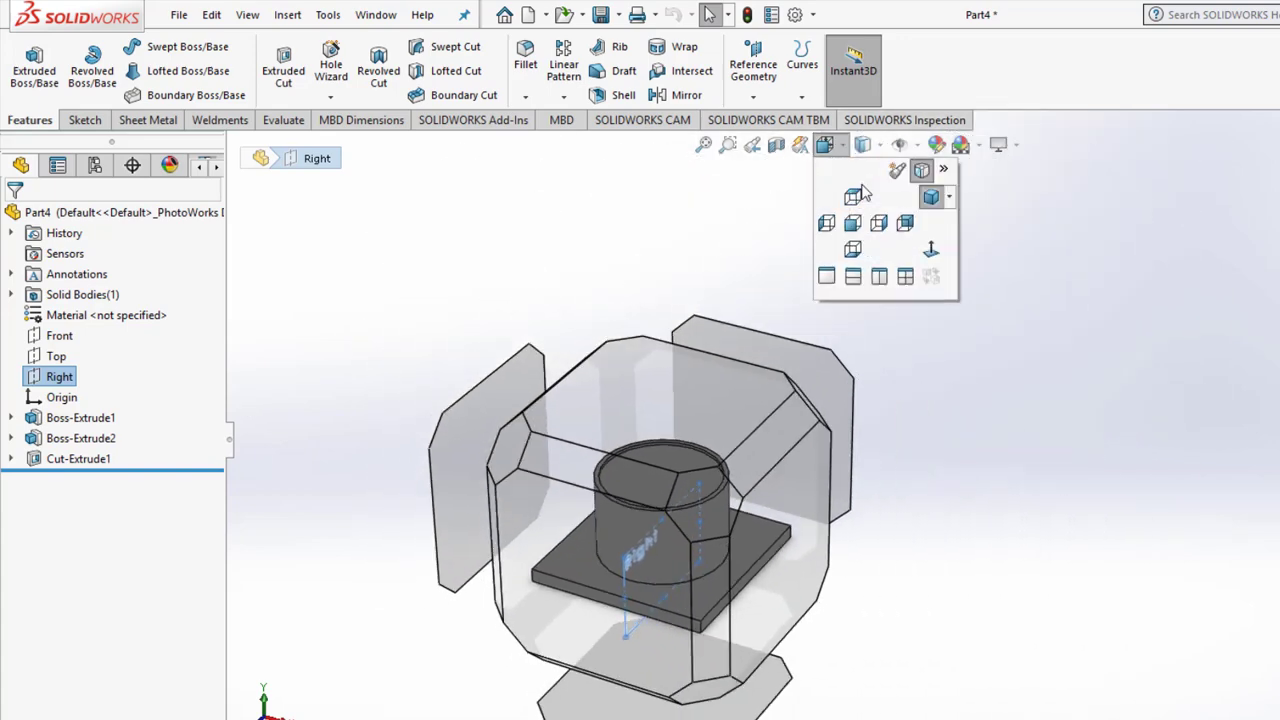
pyautogui.click(933, 257)
pyautogui.click(140, 70)
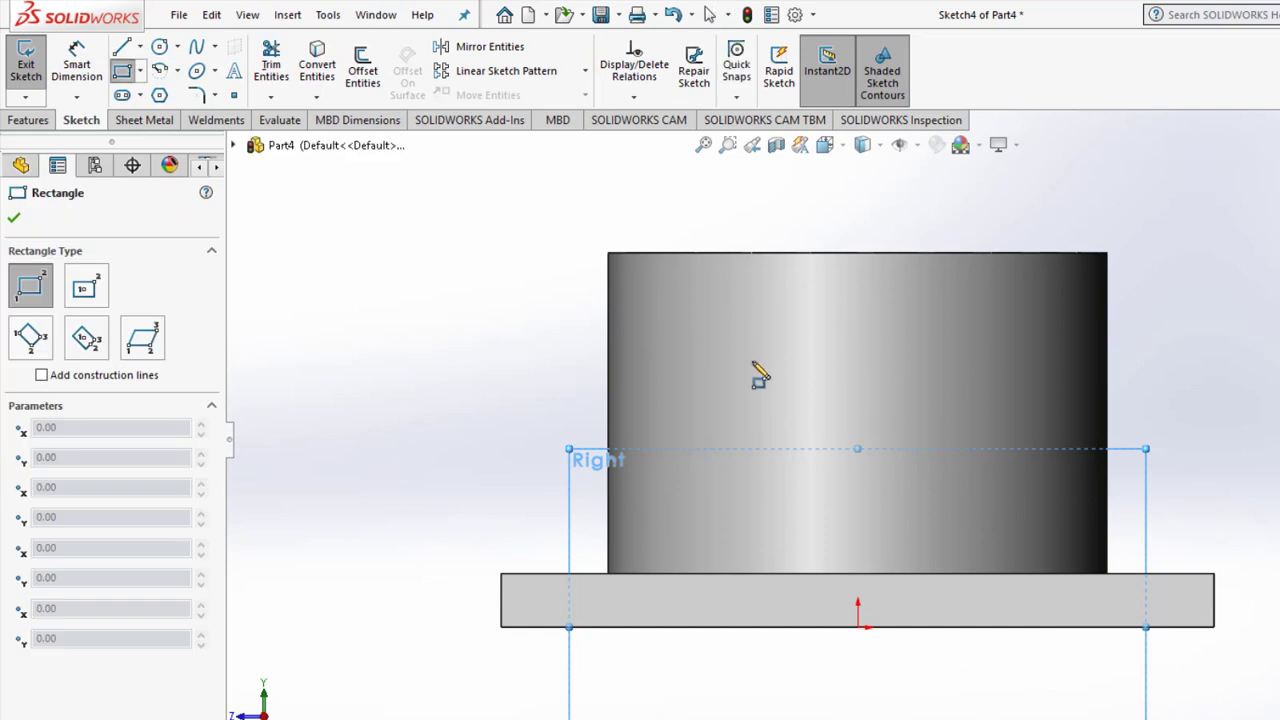
pyautogui.click(735, 356)
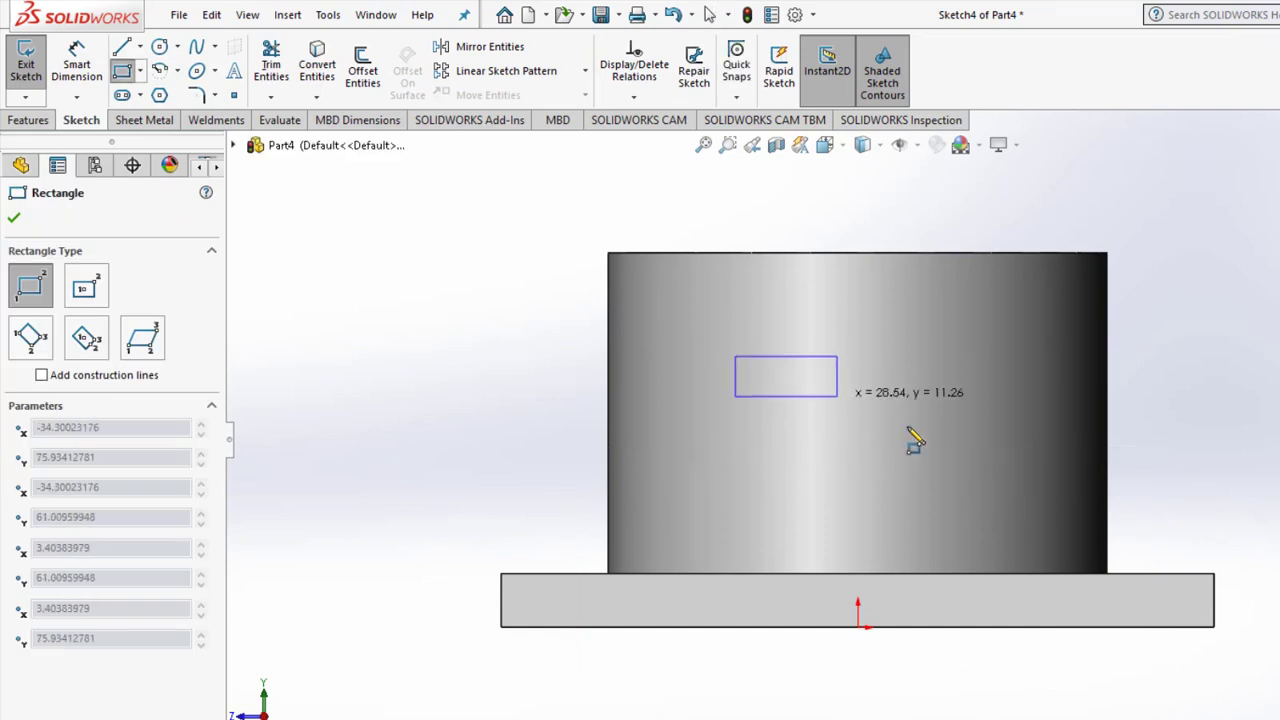
pyautogui.click(986, 489)
# Dimension the rectangle 38 mm tall and 85 mm wide.
pyautogui.click(76, 62)
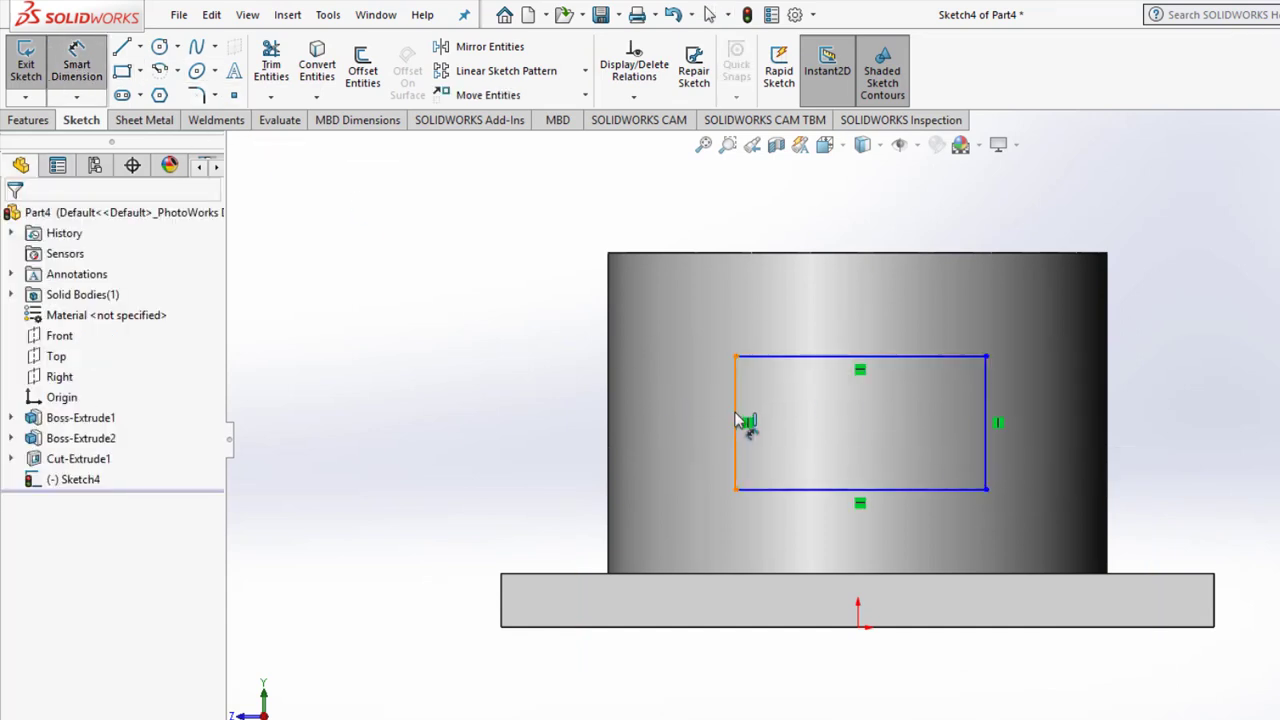
pyautogui.click(686, 423)
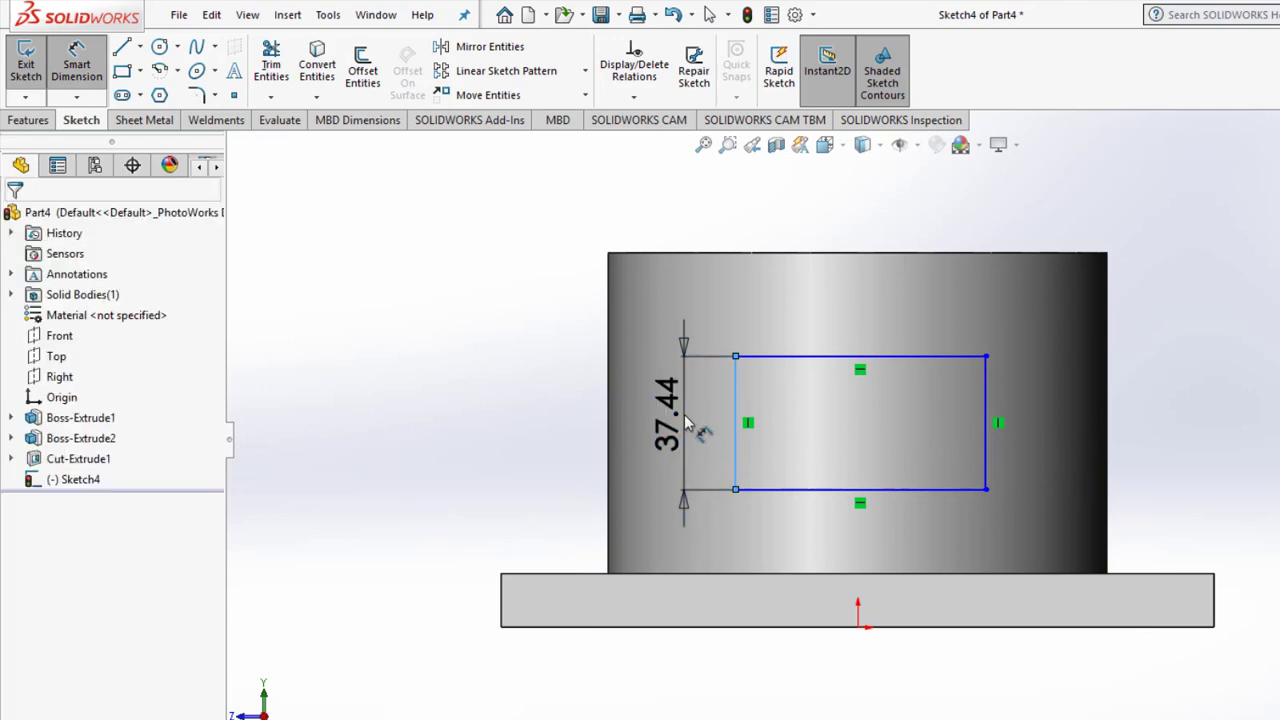
pyautogui.click(686, 423)
pyautogui.write('38')
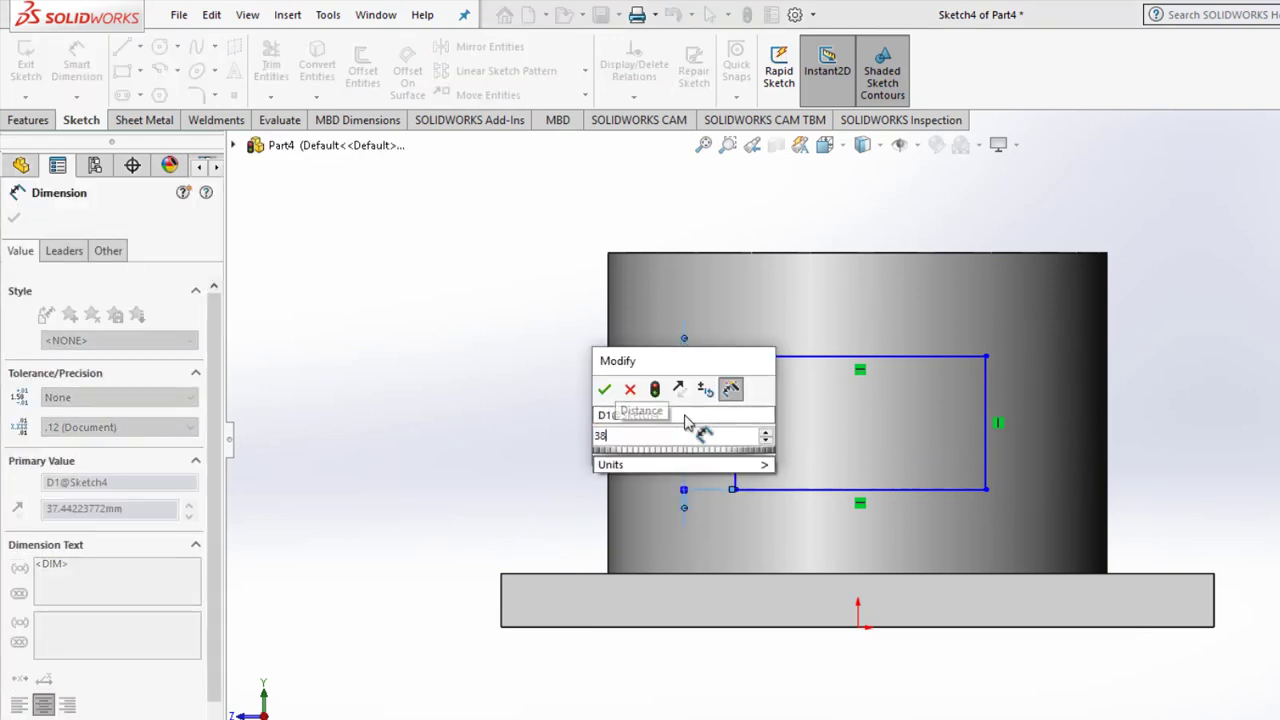
pyautogui.press('Return')
pyautogui.click(875, 354)
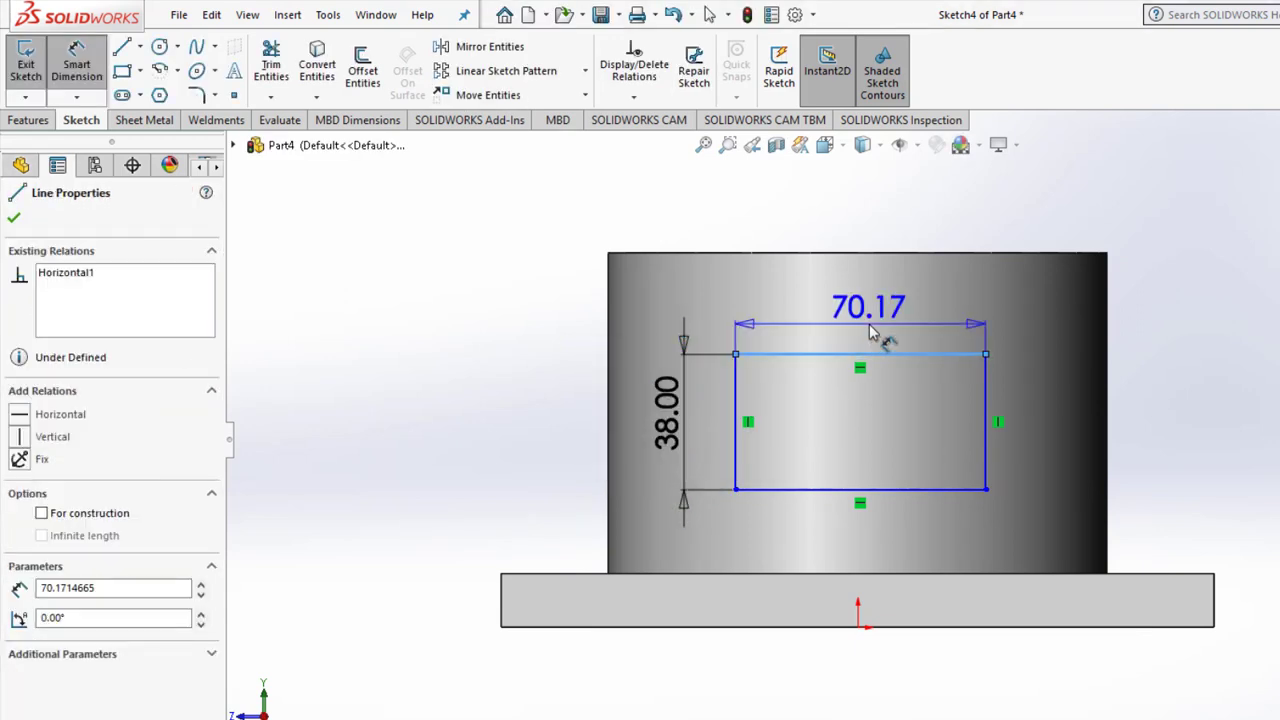
pyautogui.click(869, 325)
pyautogui.write('85')
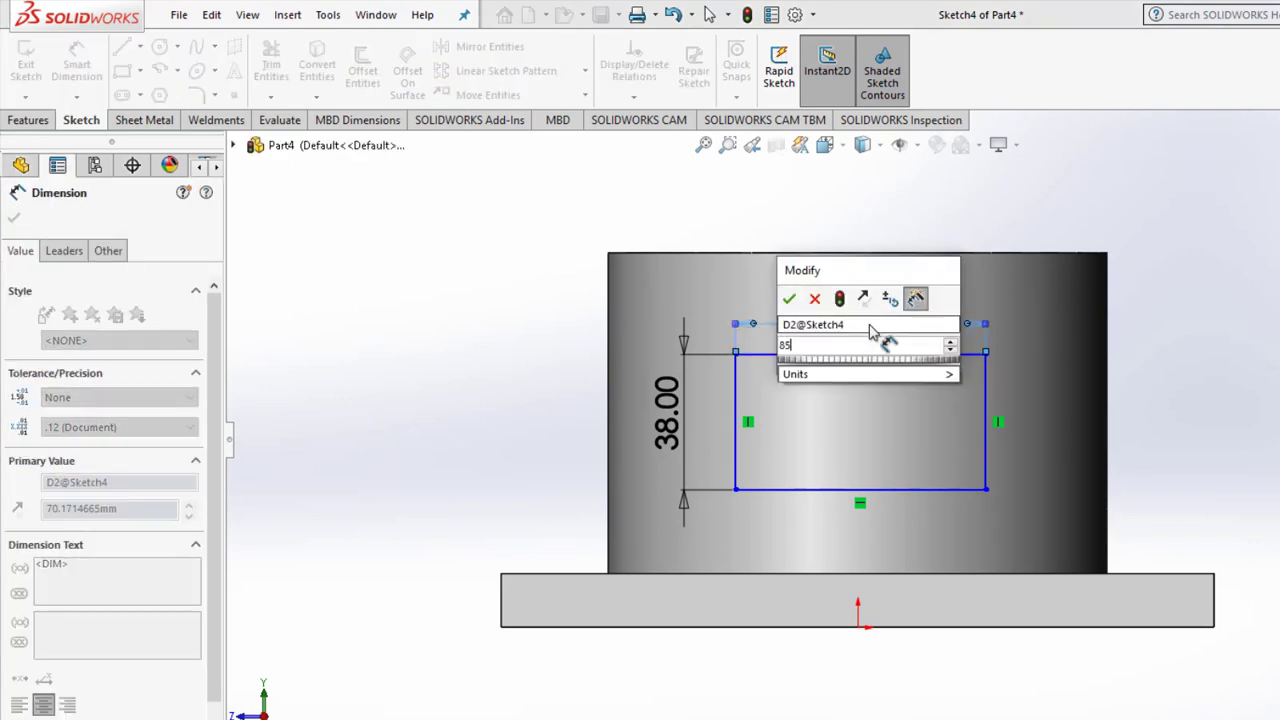
pyautogui.press('Return')
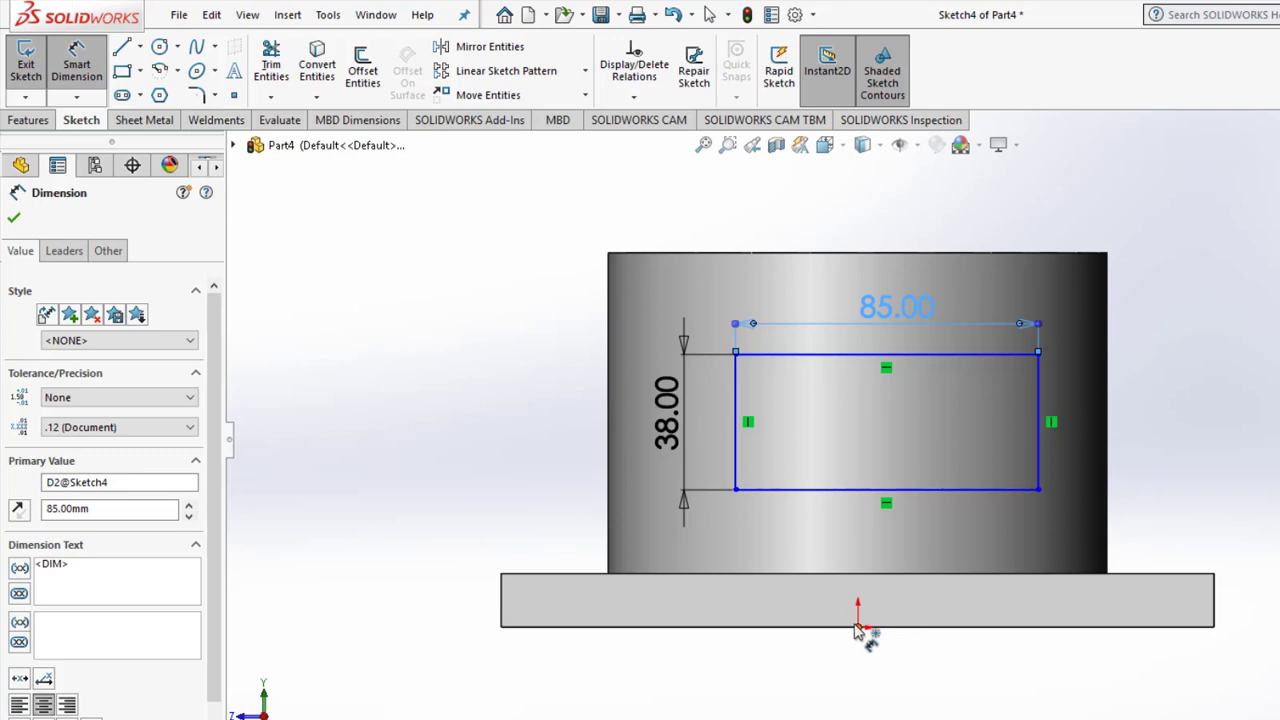
# Dimension the rectangle's lower-right corner 42.5 mm from the origin.
pyautogui.click(857, 627)
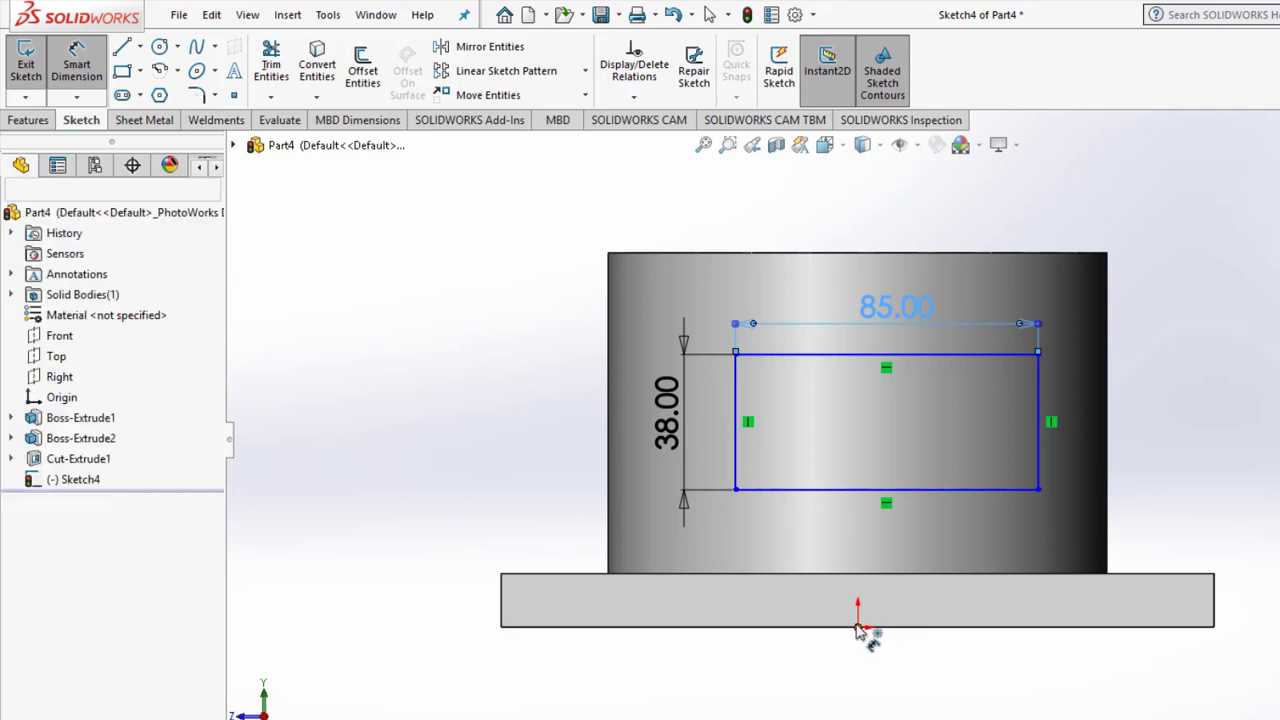
pyautogui.click(1038, 490)
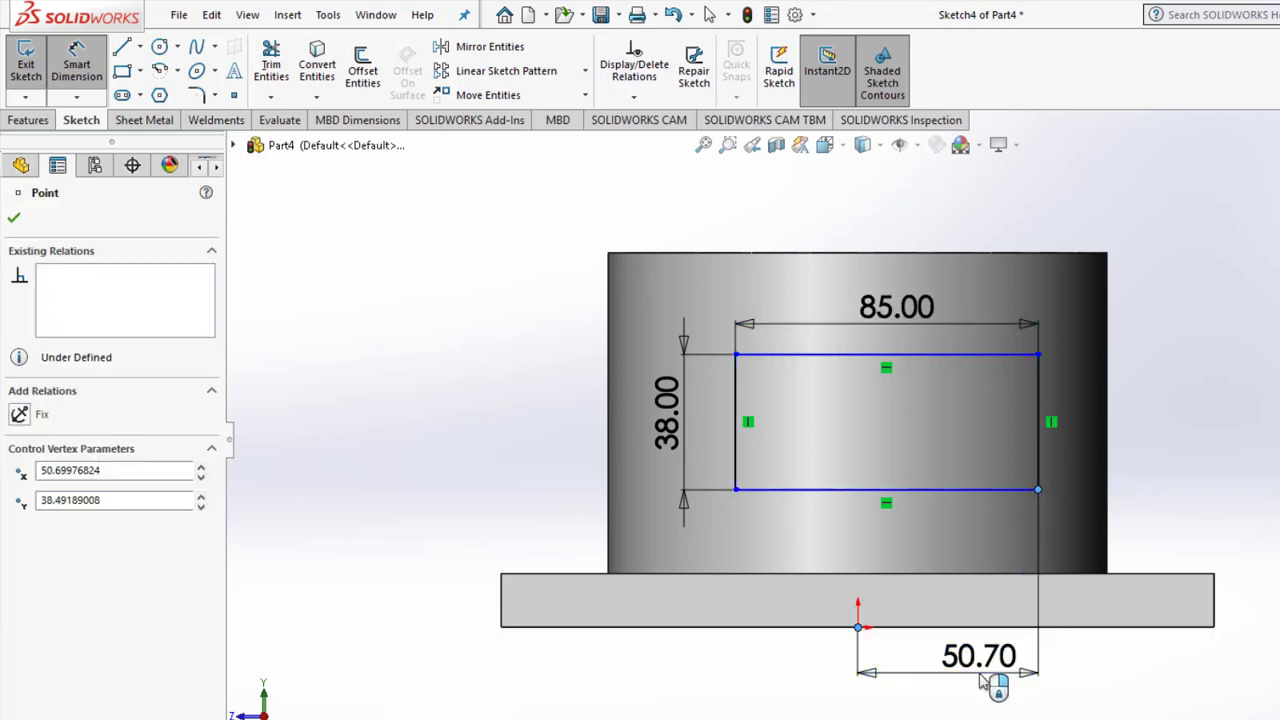
pyautogui.click(983, 681)
pyautogui.write('42')
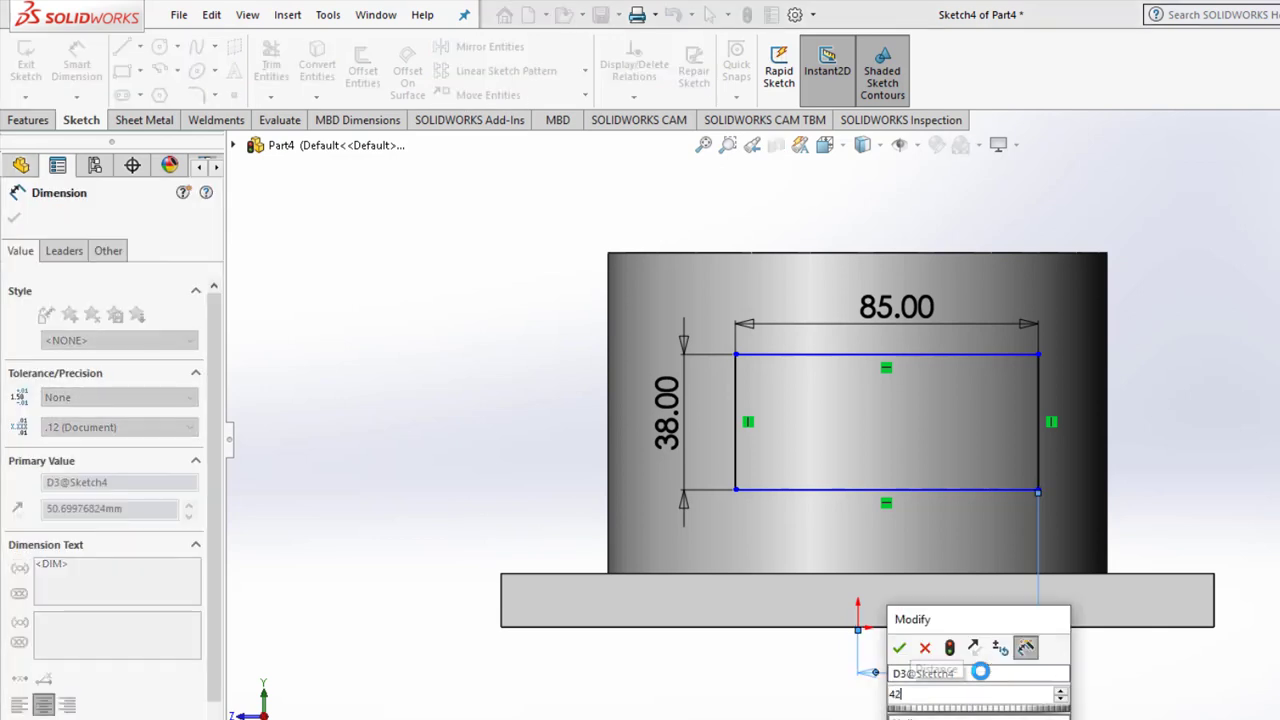
pyautogui.write('.5')
pyautogui.press('Return')
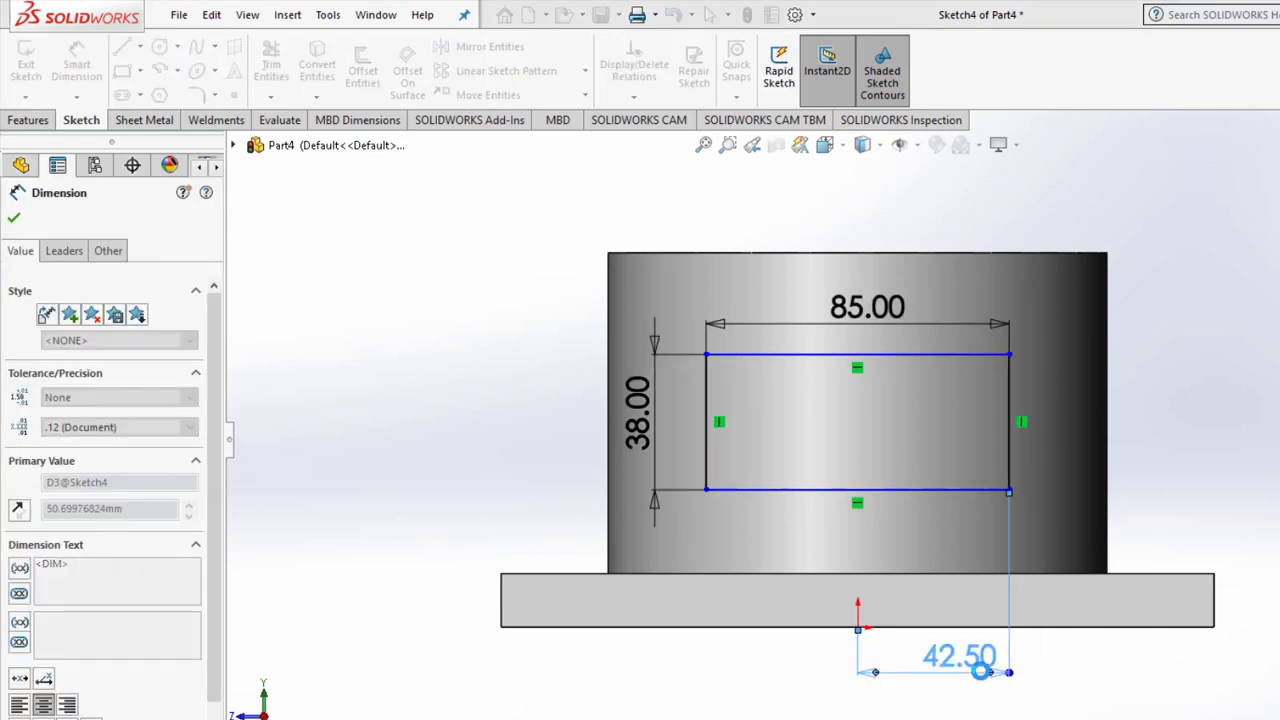
# Set the corner 40 mm above the base's bottom-right vertex and exit the sketch.
pyautogui.click(1010, 492)
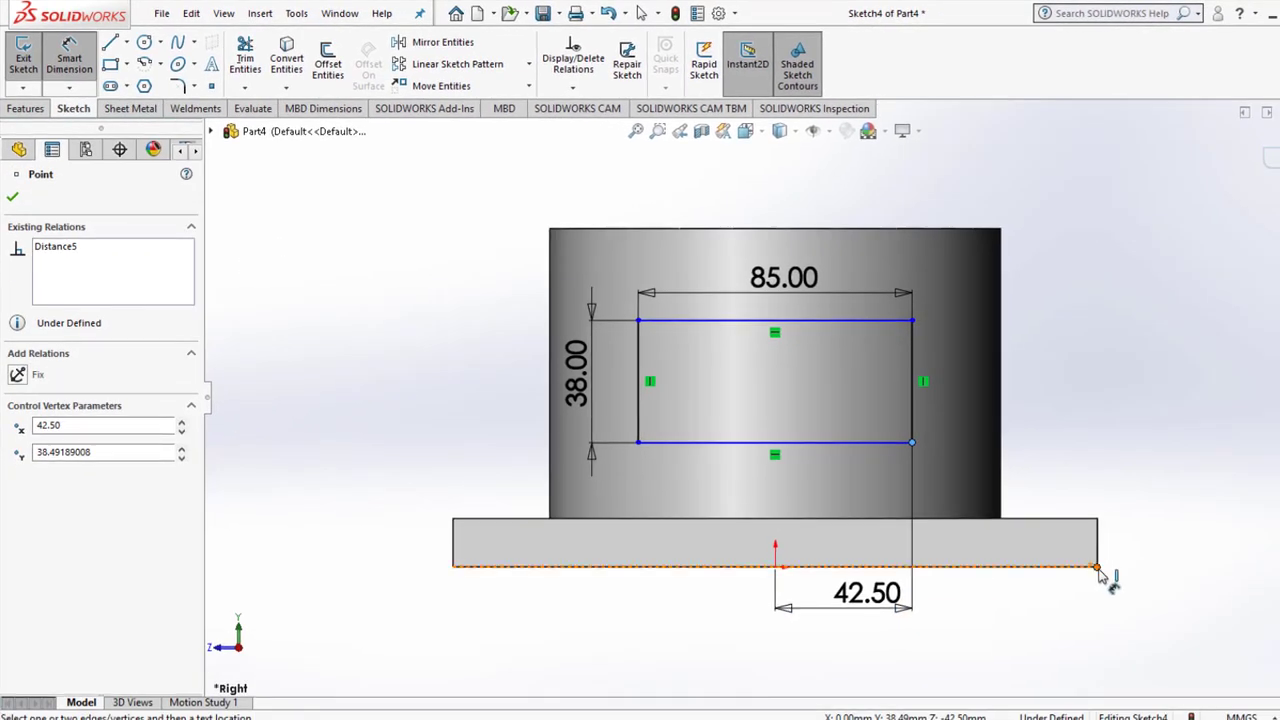
pyautogui.click(1097, 566)
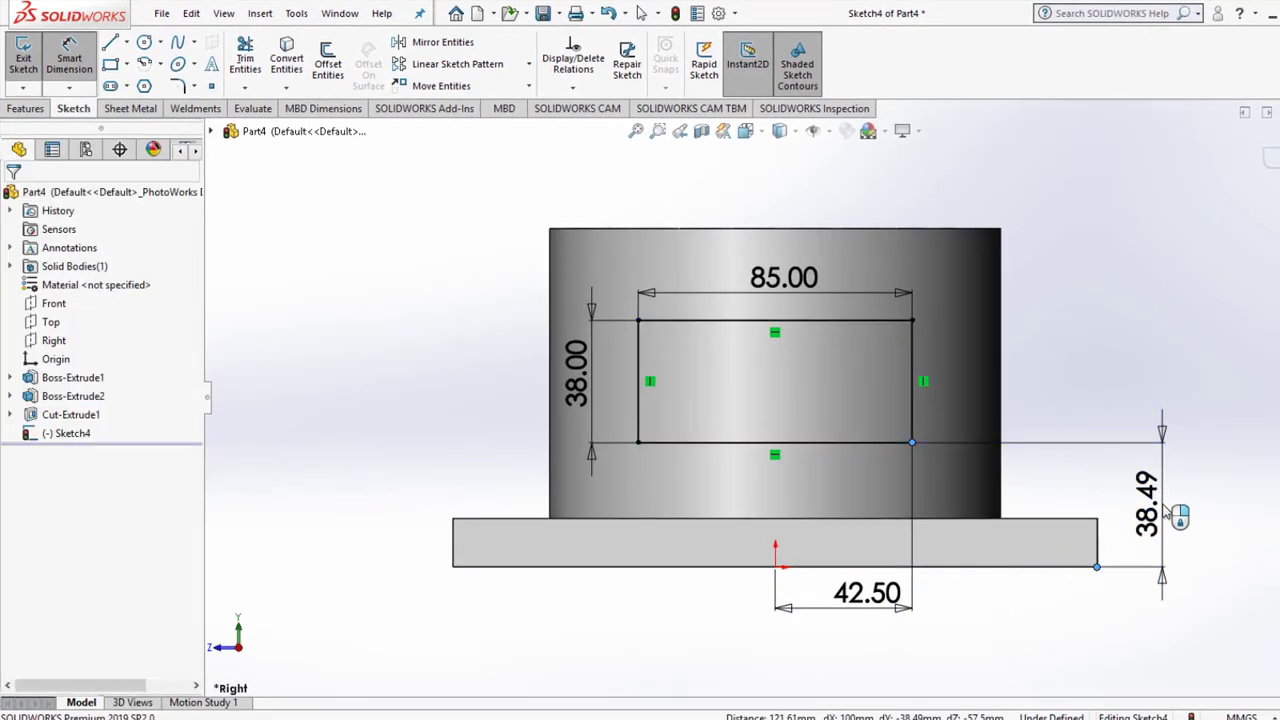
pyautogui.click(1165, 515)
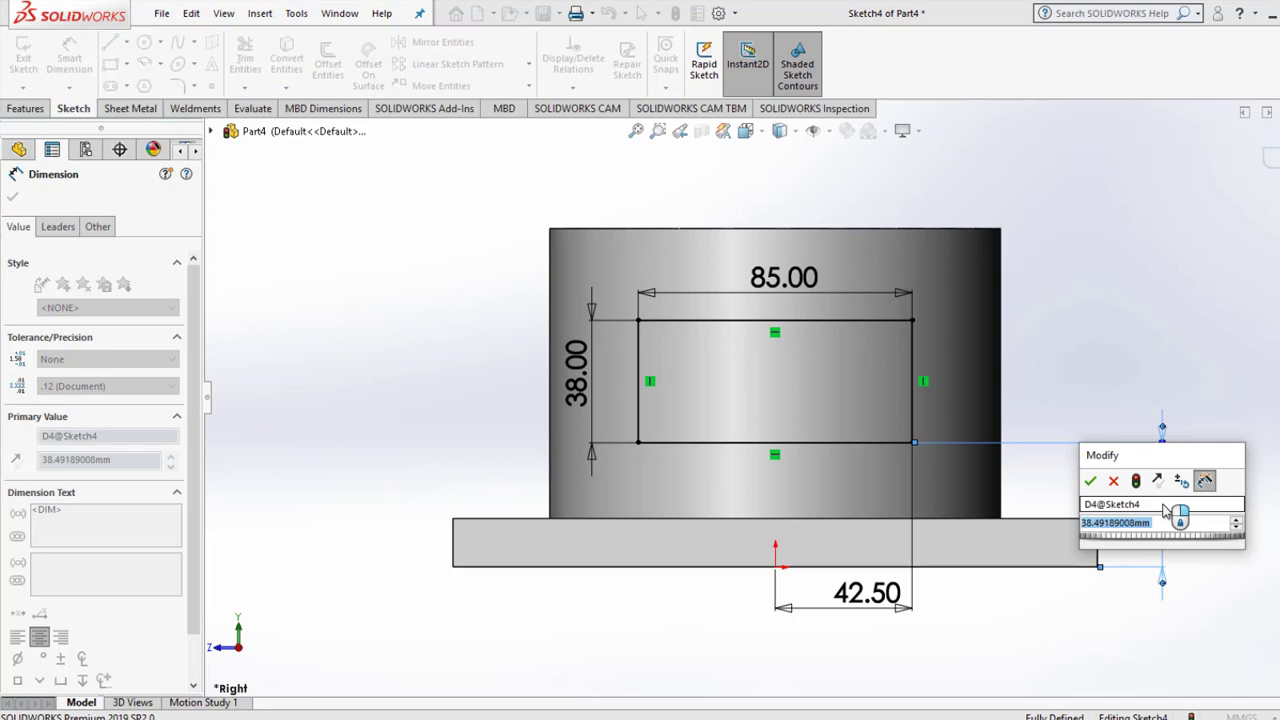
pyautogui.write('40')
pyautogui.press('Return')
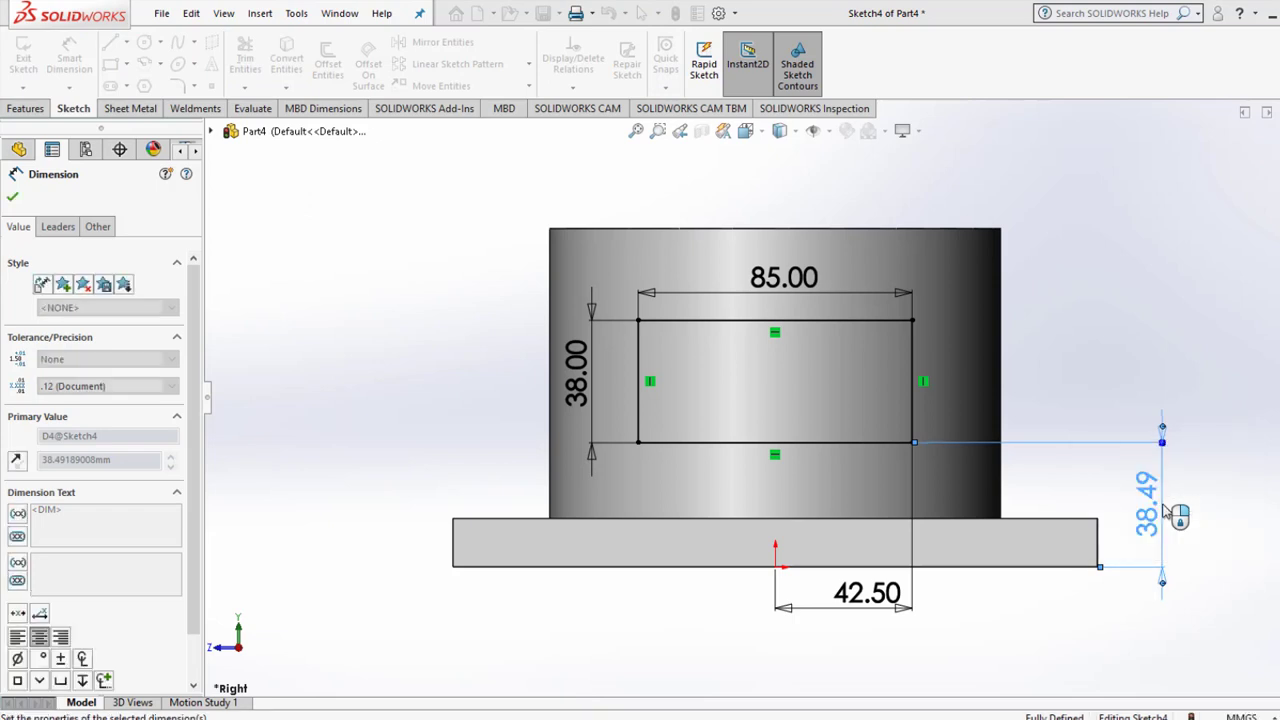
pyautogui.press('Escape')
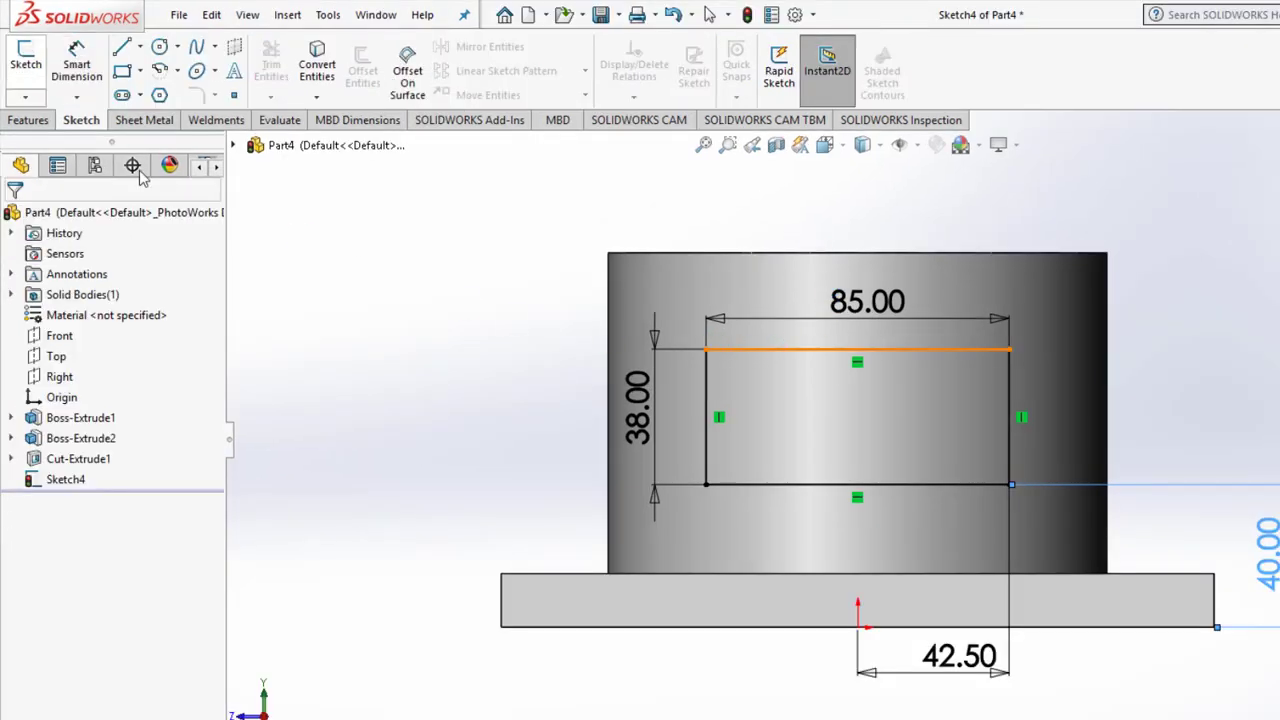
pyautogui.click(26, 62)
pyautogui.click(32, 119)
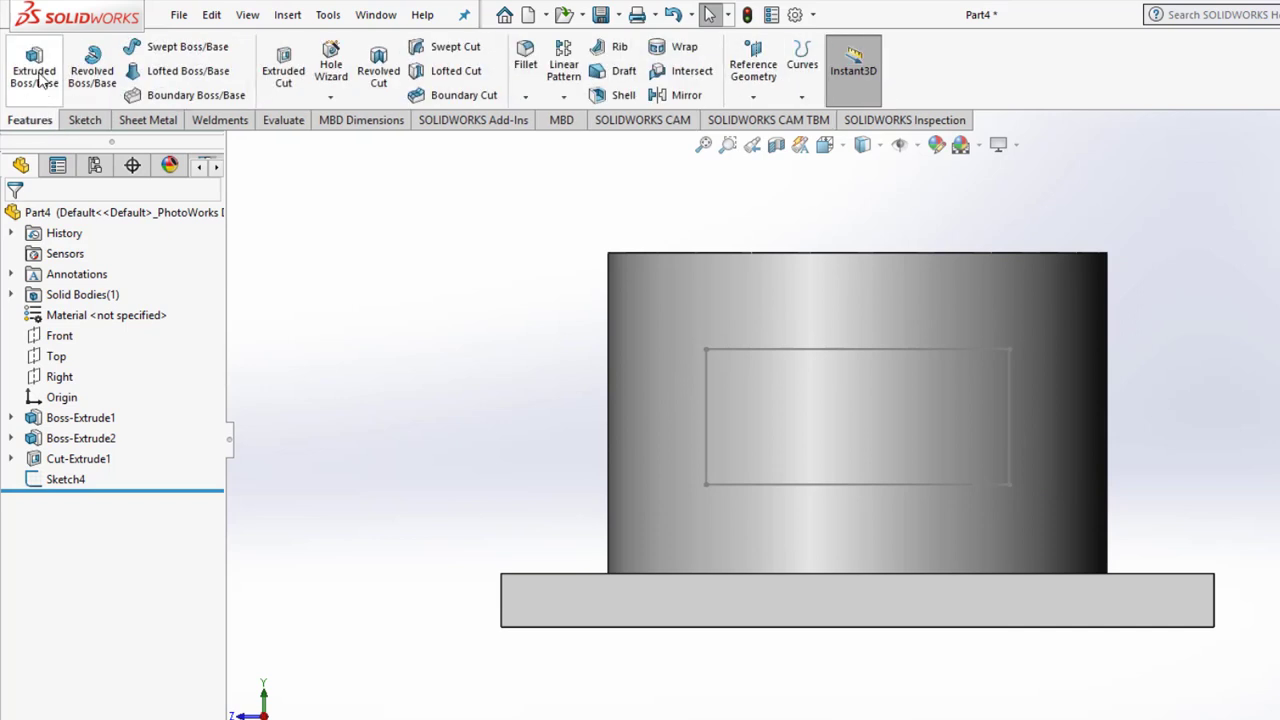
# Extrude Sketch4's rectangle 100 mm in Trimetric view to form the box arm.
pyautogui.click(34, 65)
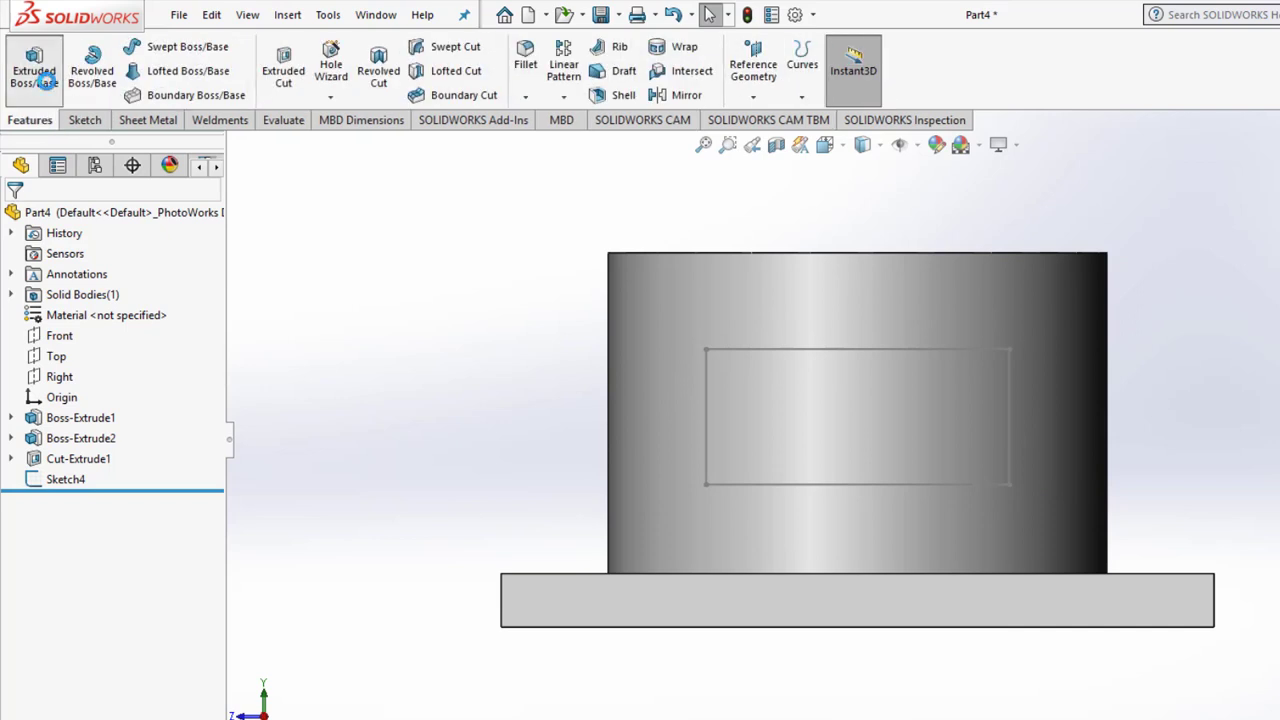
pyautogui.click(840, 350)
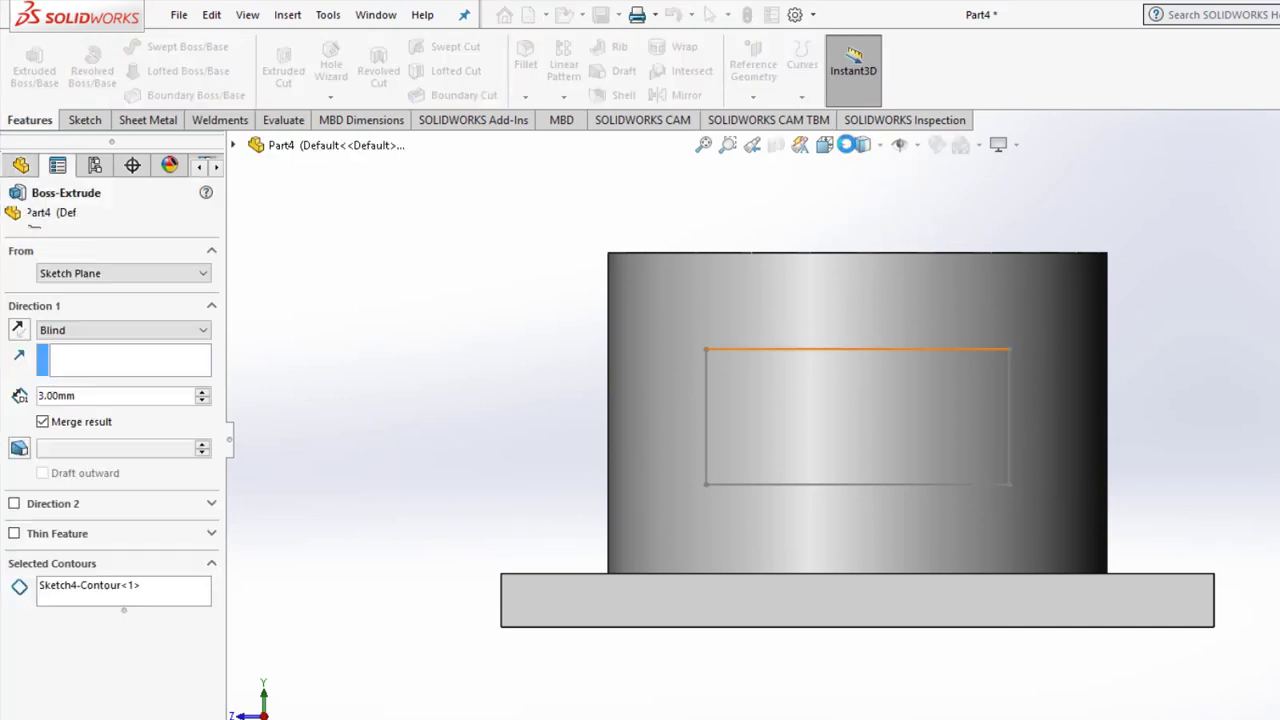
pyautogui.click(826, 145)
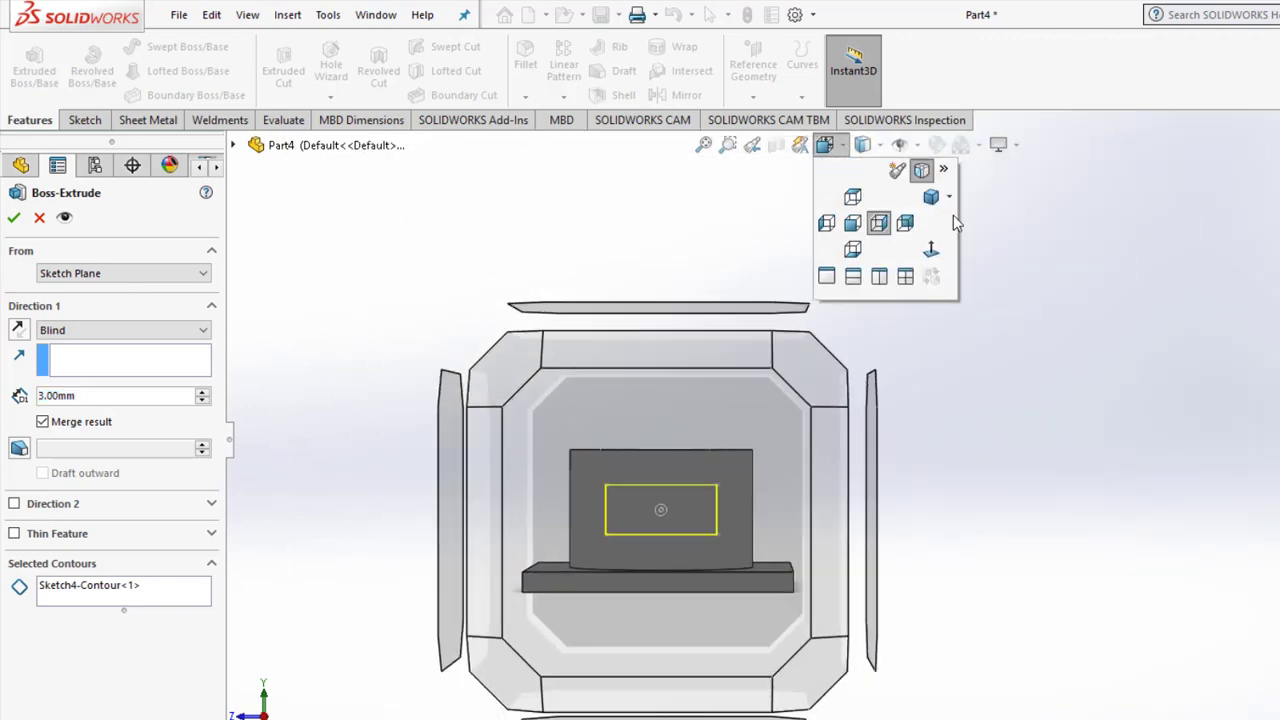
pyautogui.click(949, 197)
pyautogui.click(958, 266)
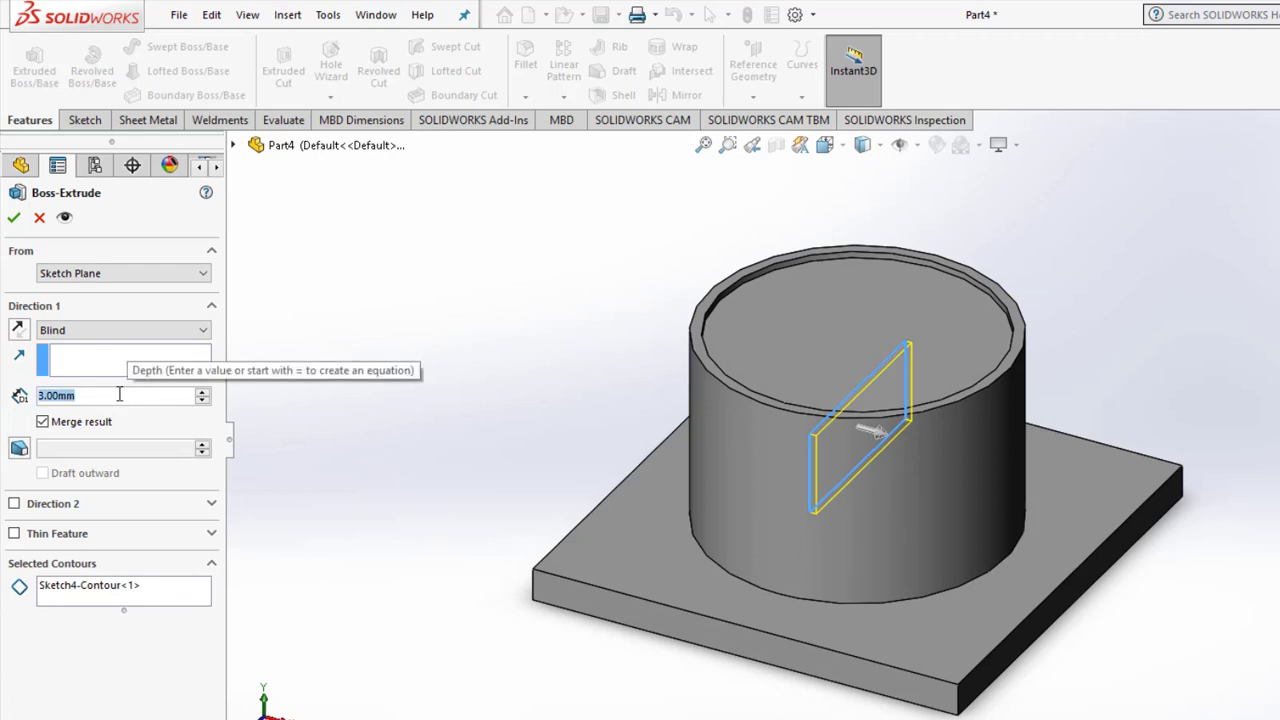
pyautogui.write('100')
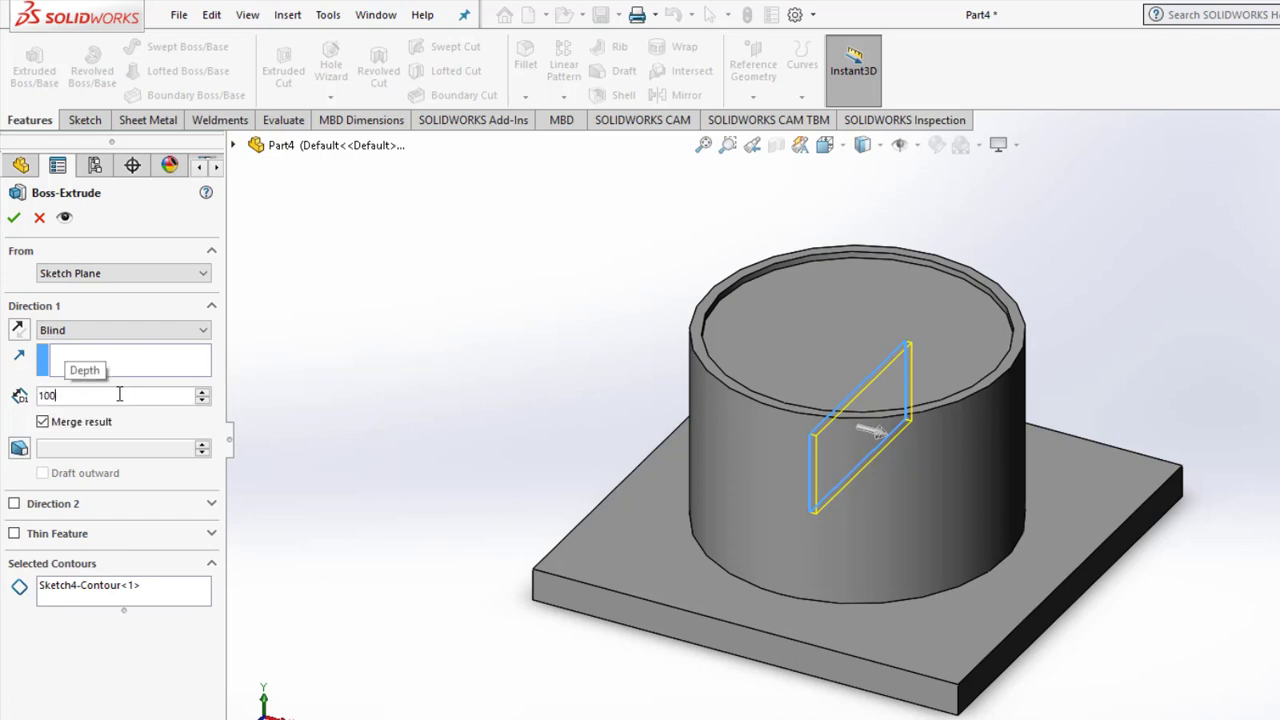
pyautogui.press('Return')
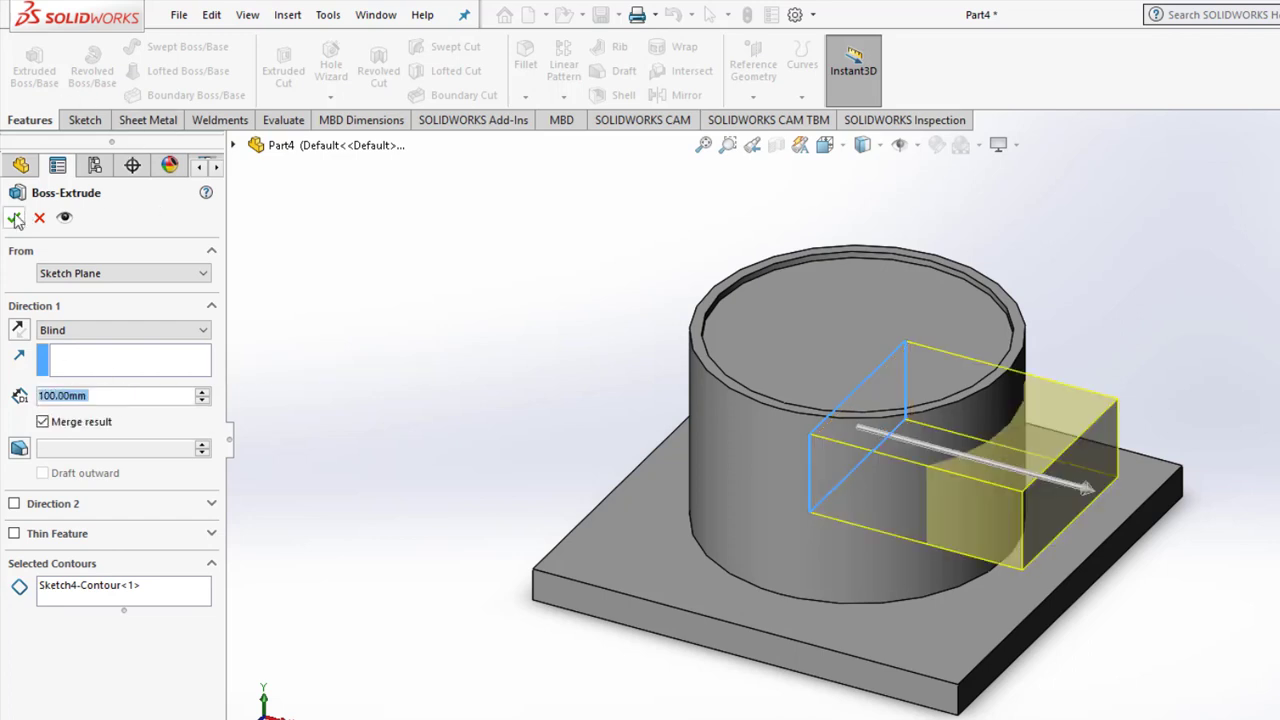
pyautogui.press('Return')
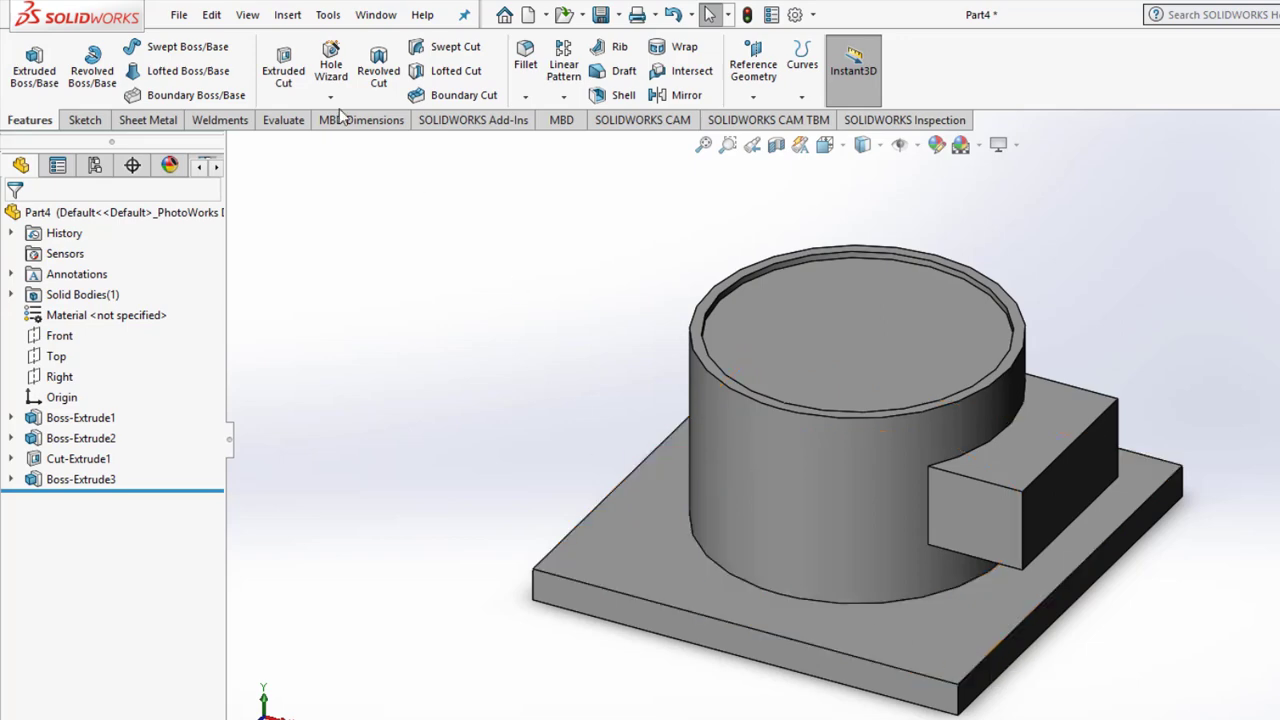
# Define a Hole Wizard counterbore of size M6 with a Through All end condition.
pyautogui.click(331, 65)
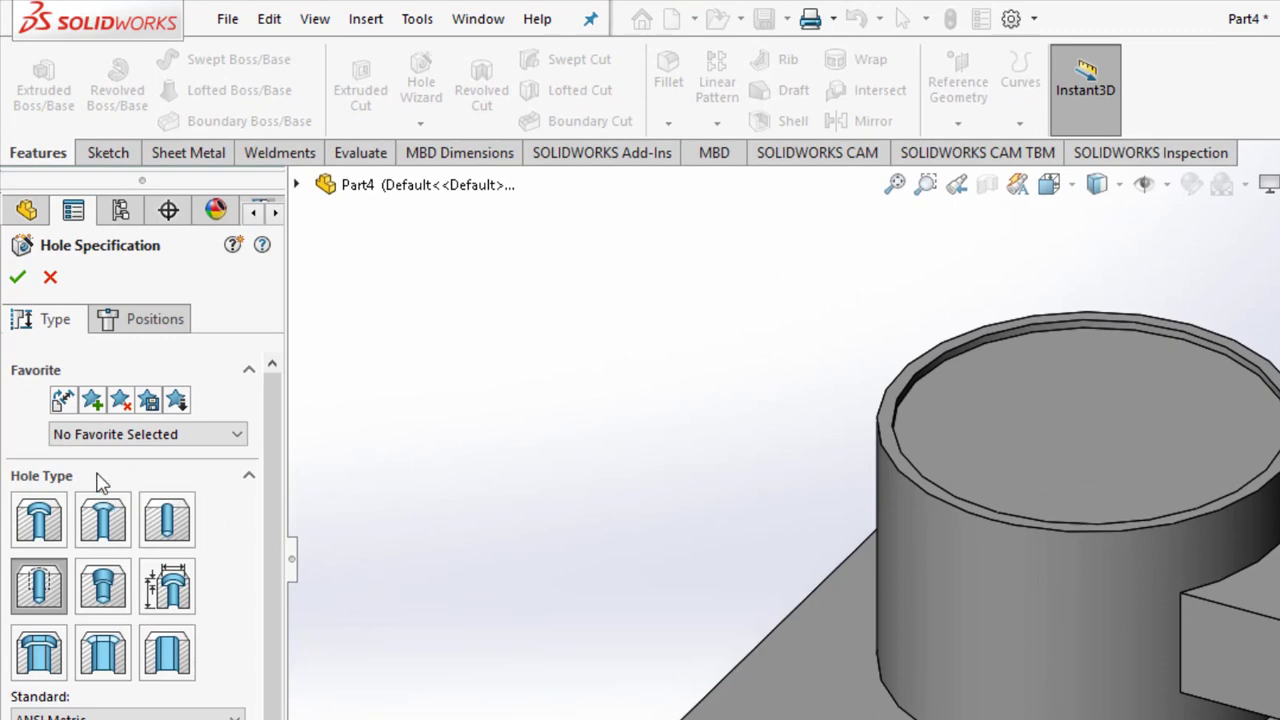
pyautogui.click(40, 525)
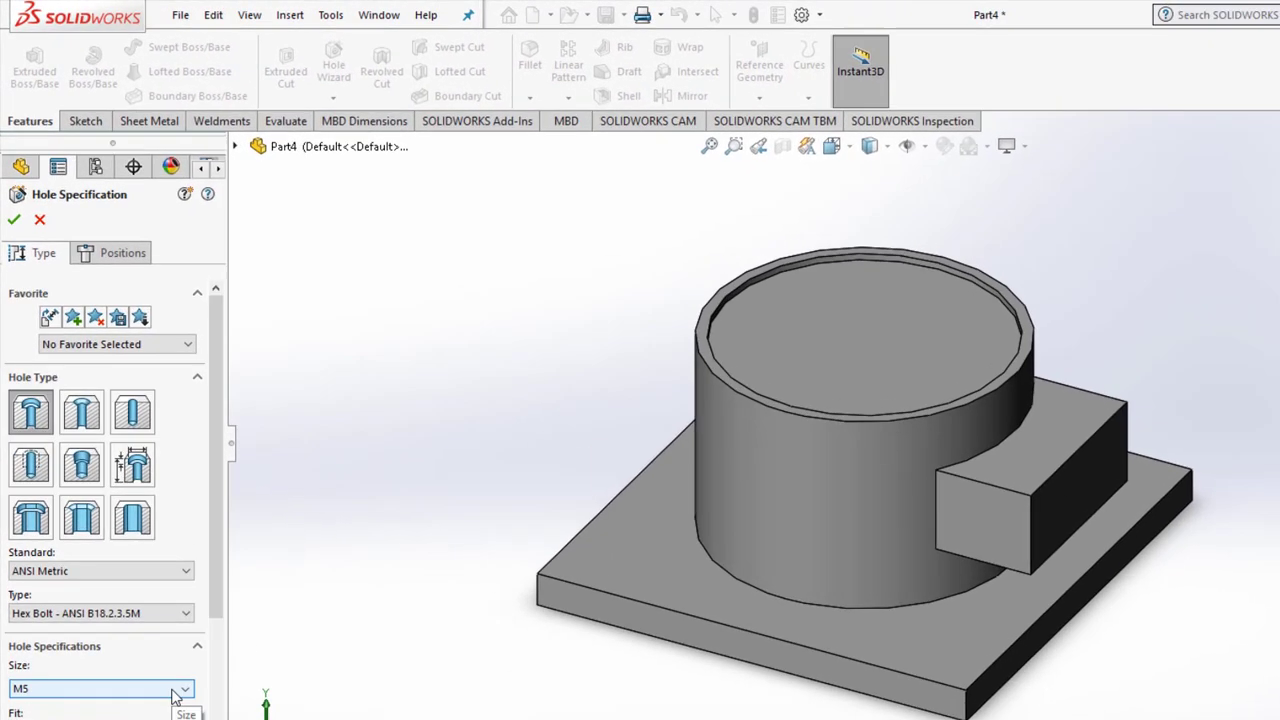
pyautogui.click(173, 689)
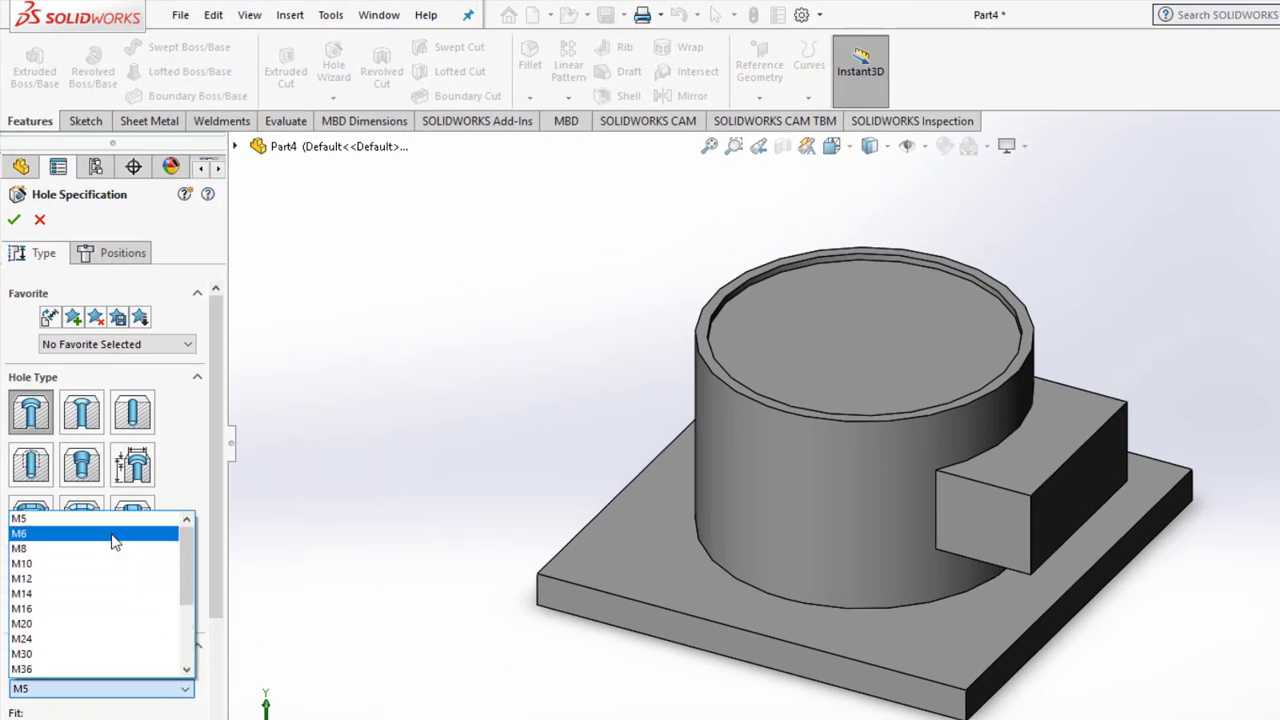
pyautogui.click(114, 540)
pyautogui.scroll(-3, 220, 560)
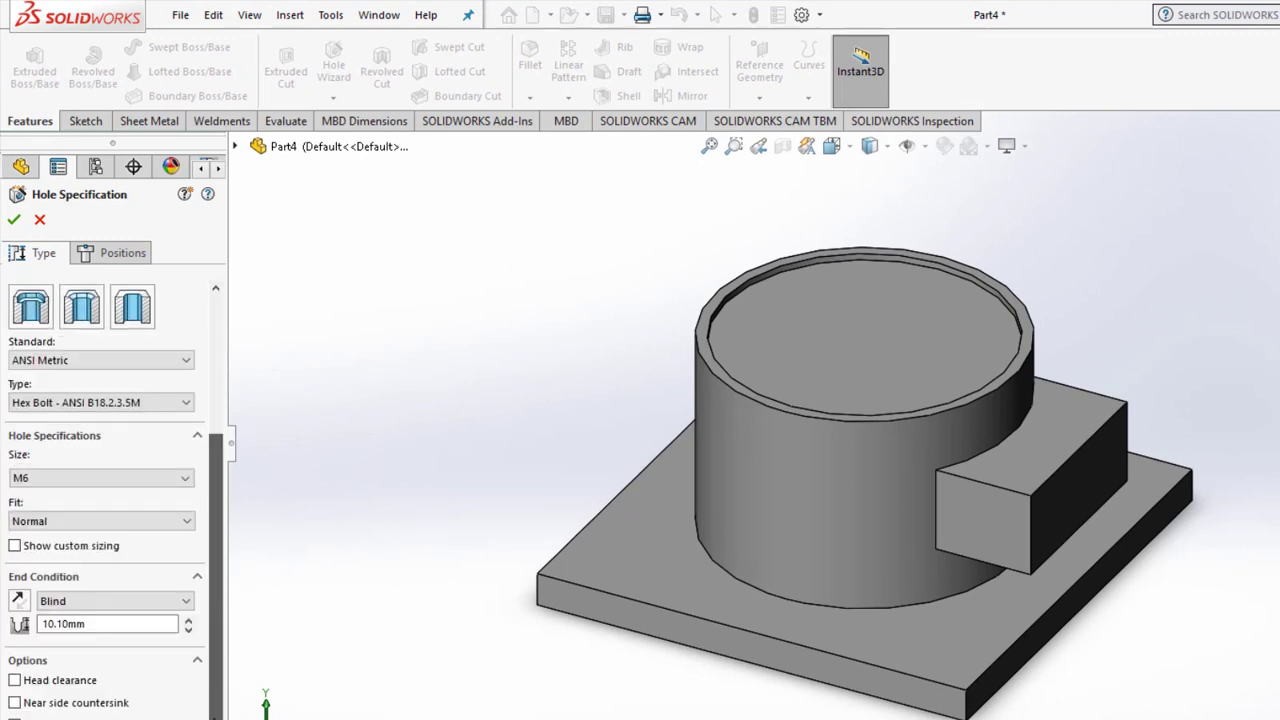
pyautogui.click(126, 601)
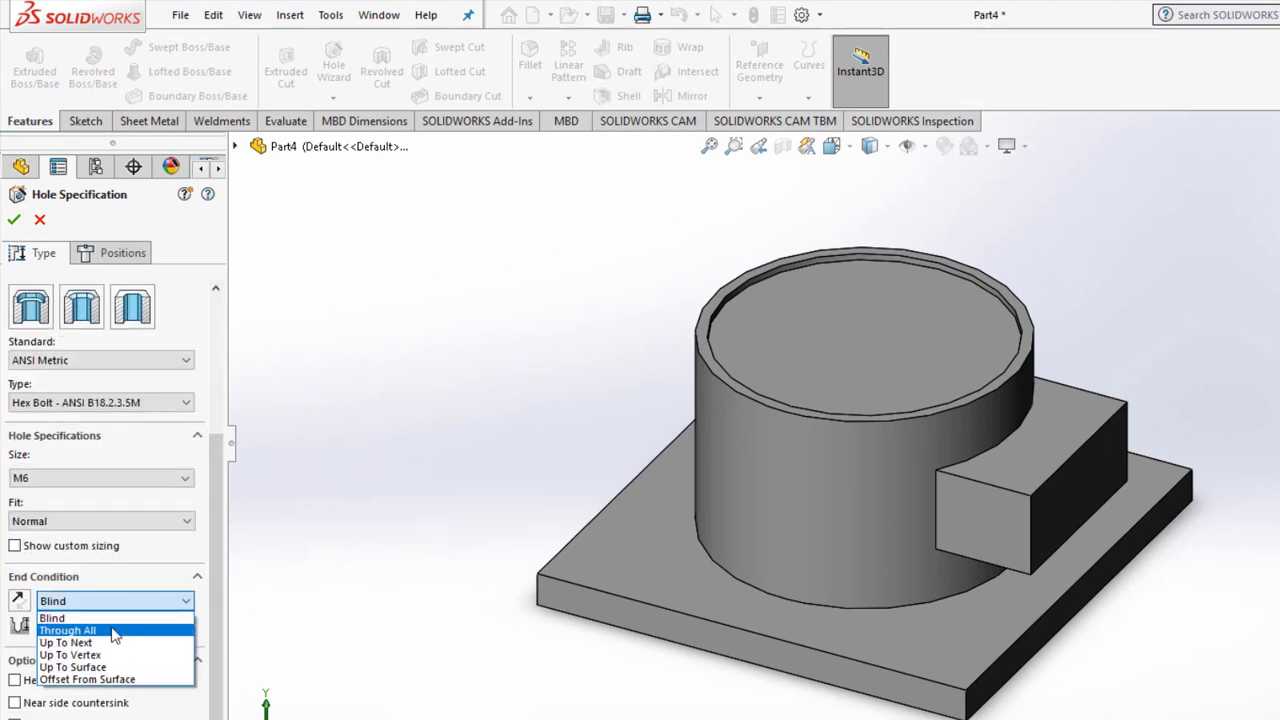
pyautogui.click(110, 615)
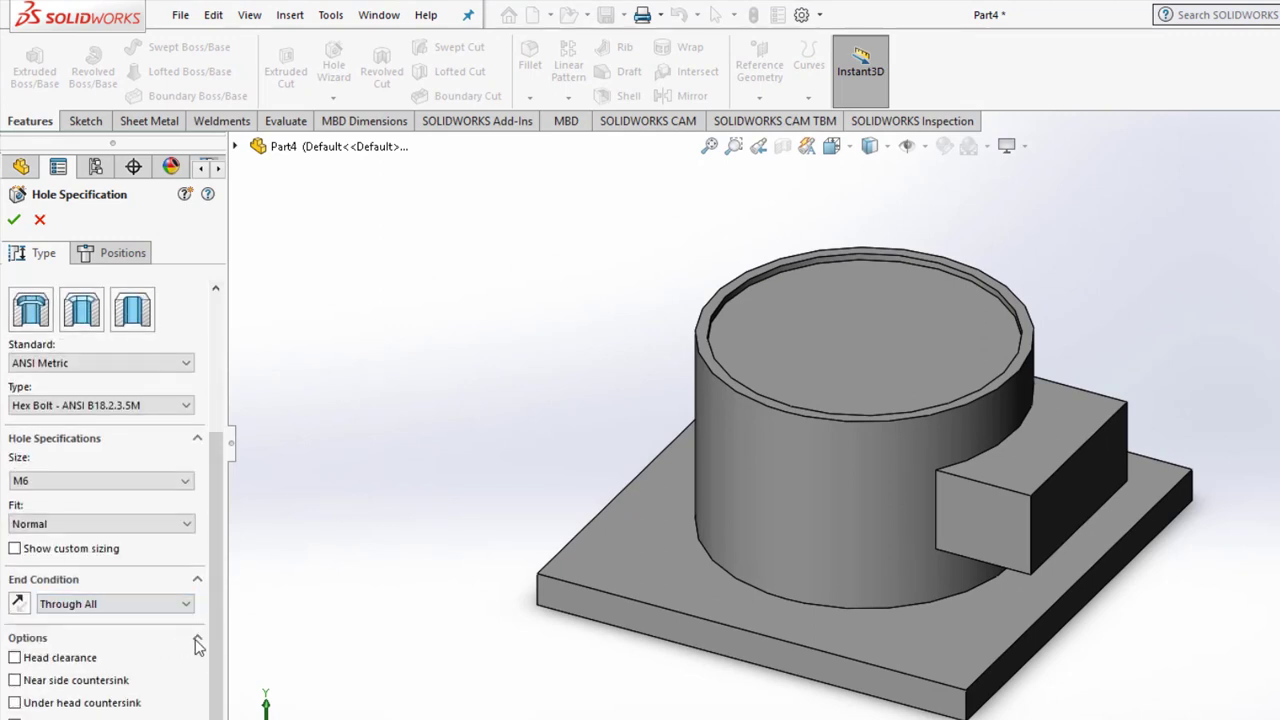
pyautogui.click(123, 256)
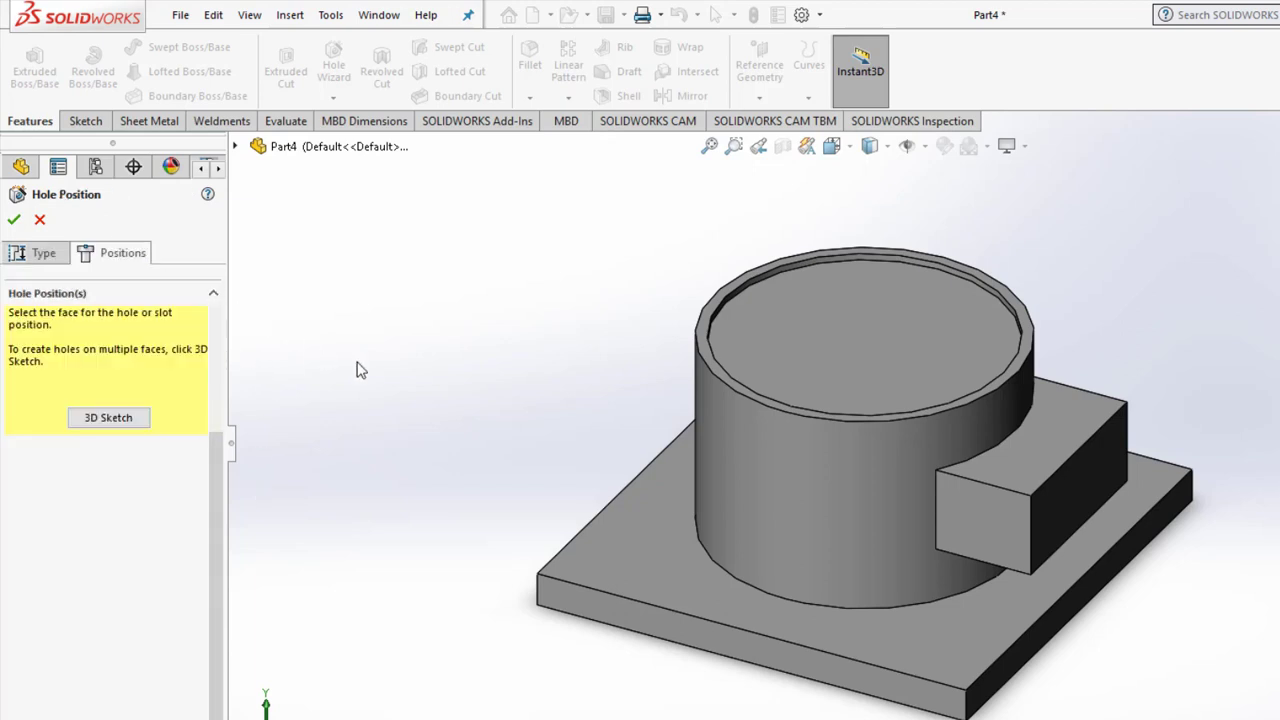
# Select the plate's top face for the holes and view it straight on.
pyautogui.click(621, 538)
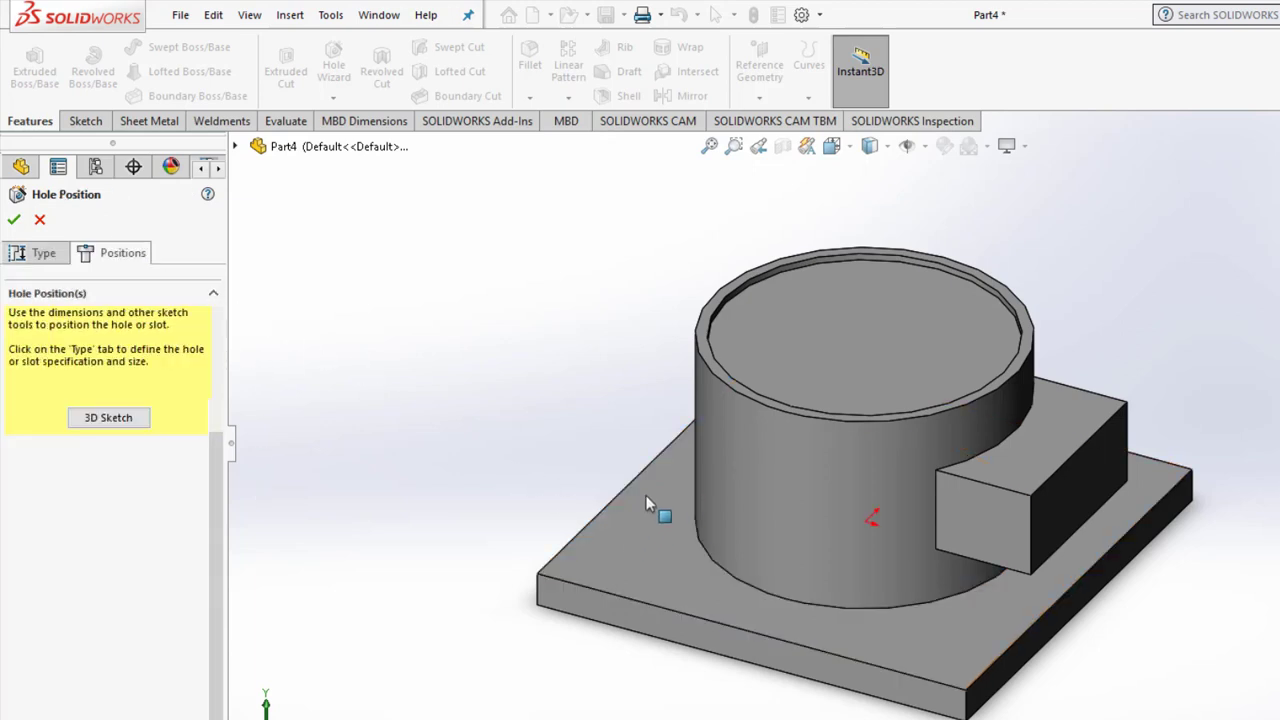
pyautogui.click(849, 148)
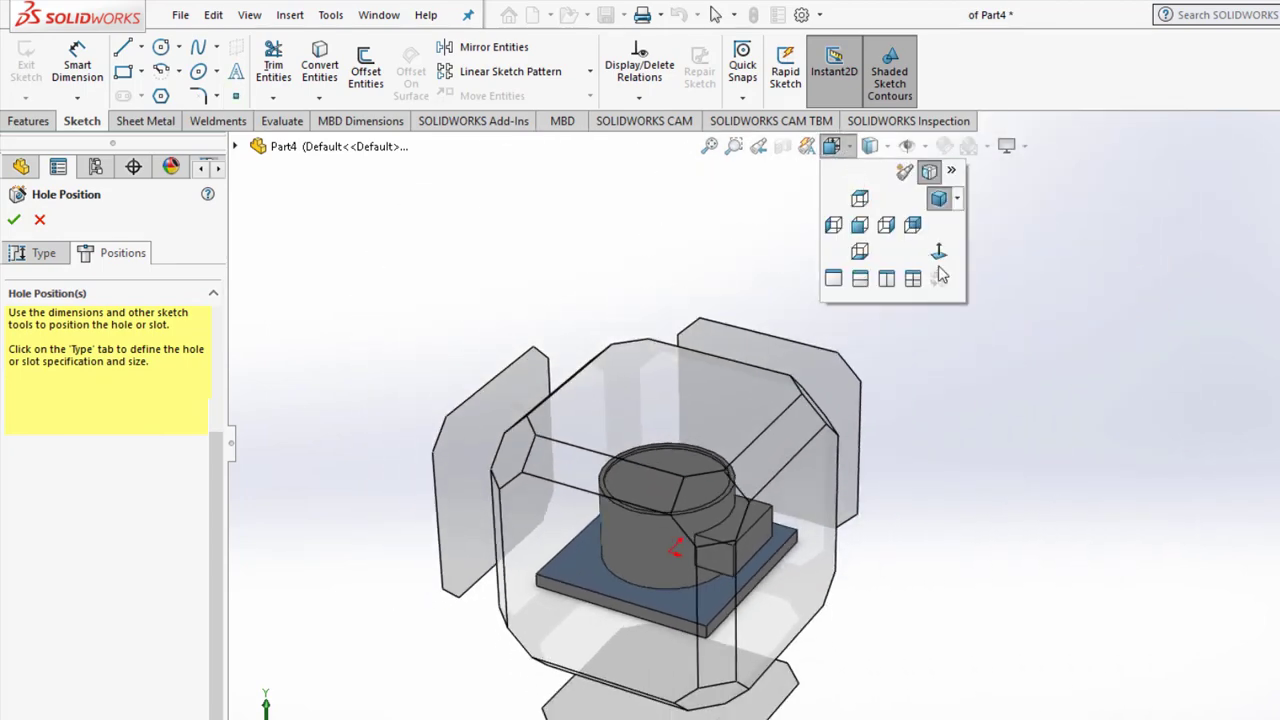
pyautogui.click(938, 252)
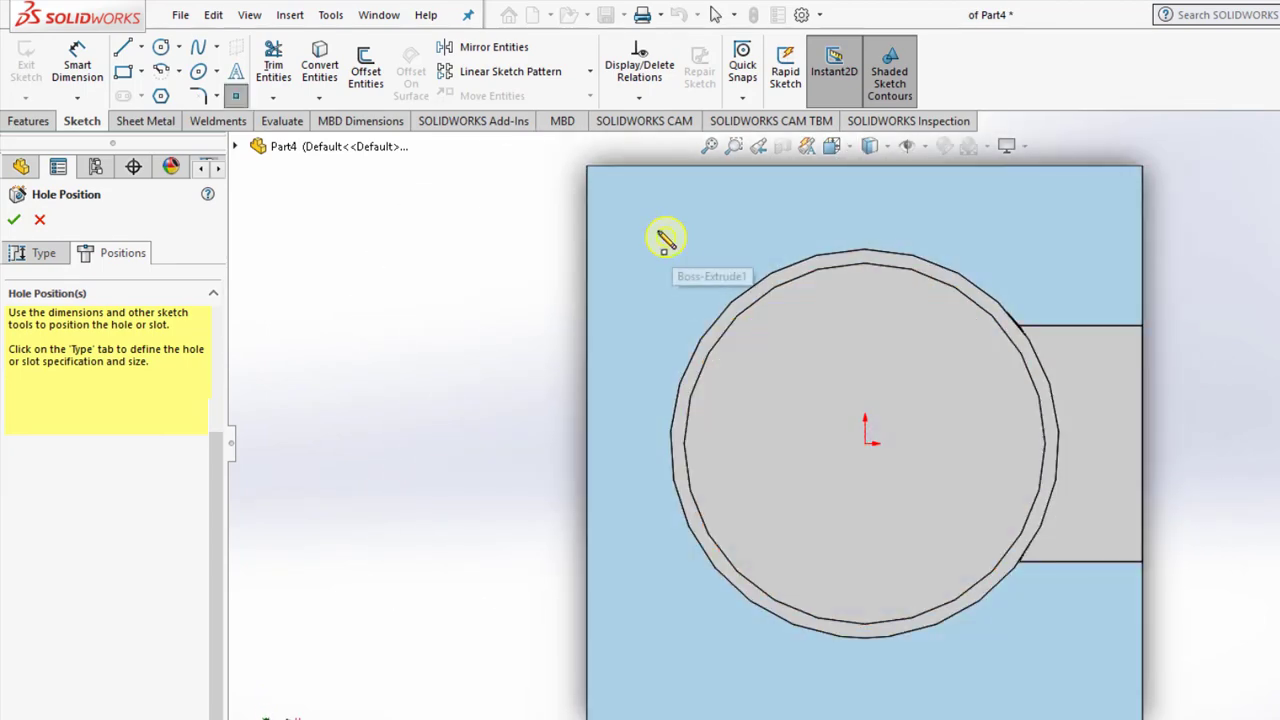
# Place hole points at the top corners, top centre, left side, bottom edge and lower-right corner.
pyautogui.click(777, 189)
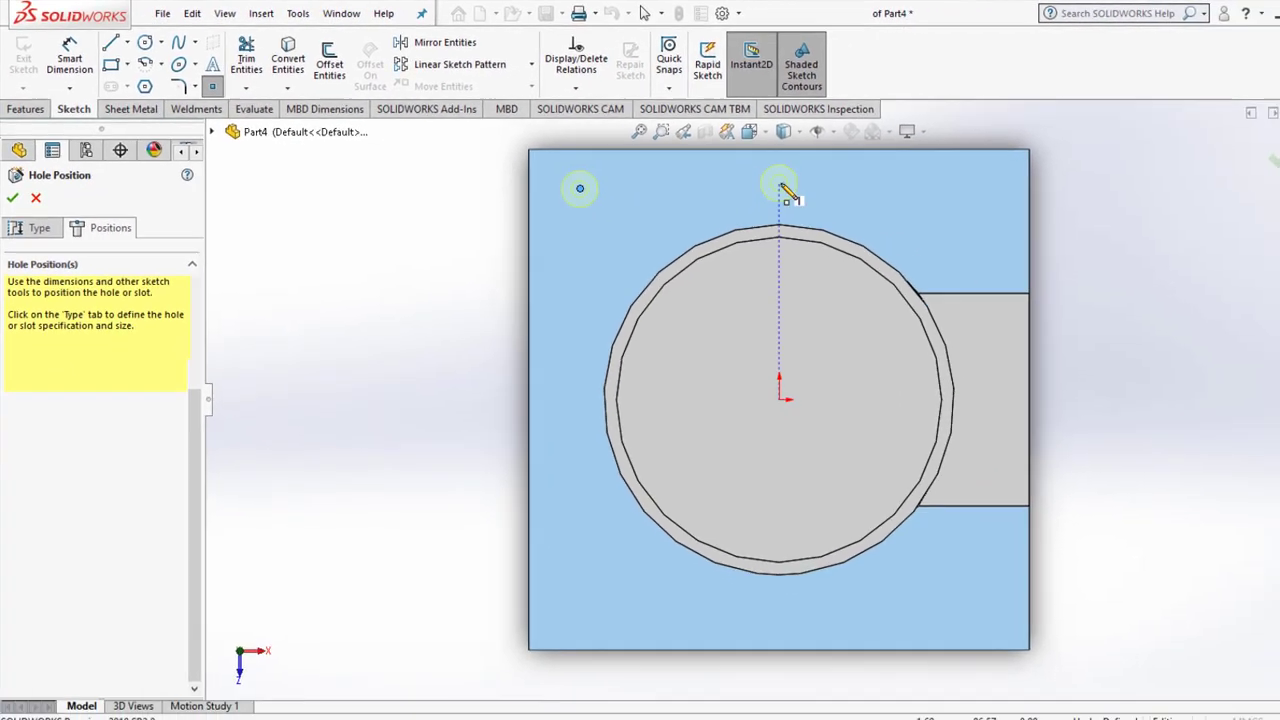
pyautogui.click(890, 185)
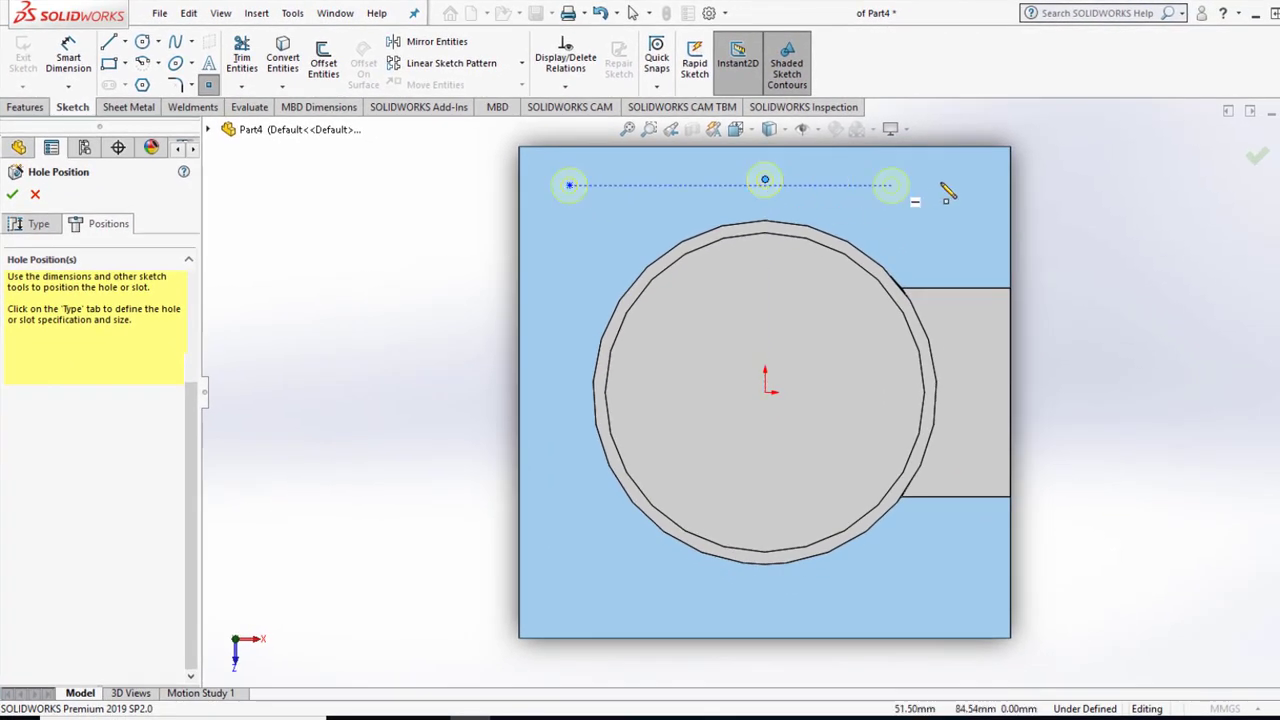
pyautogui.click(969, 179)
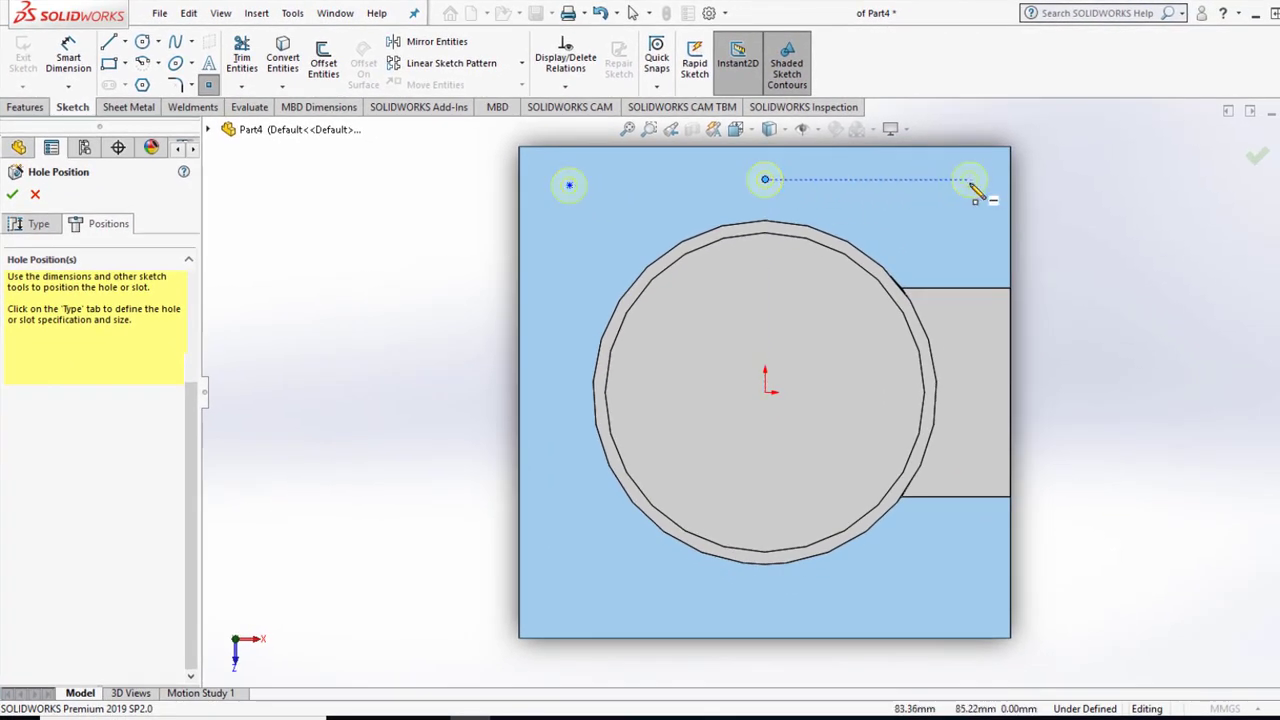
pyautogui.click(574, 376)
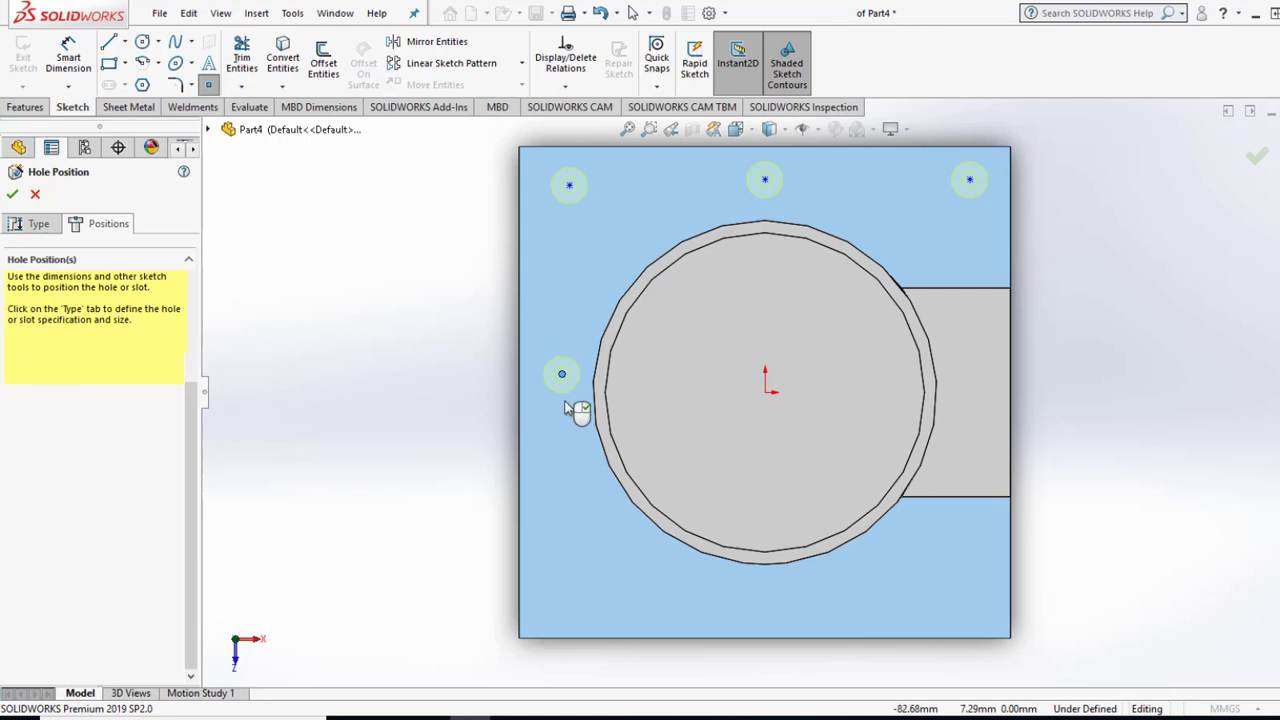
pyautogui.click(569, 586)
pyautogui.click(869, 597)
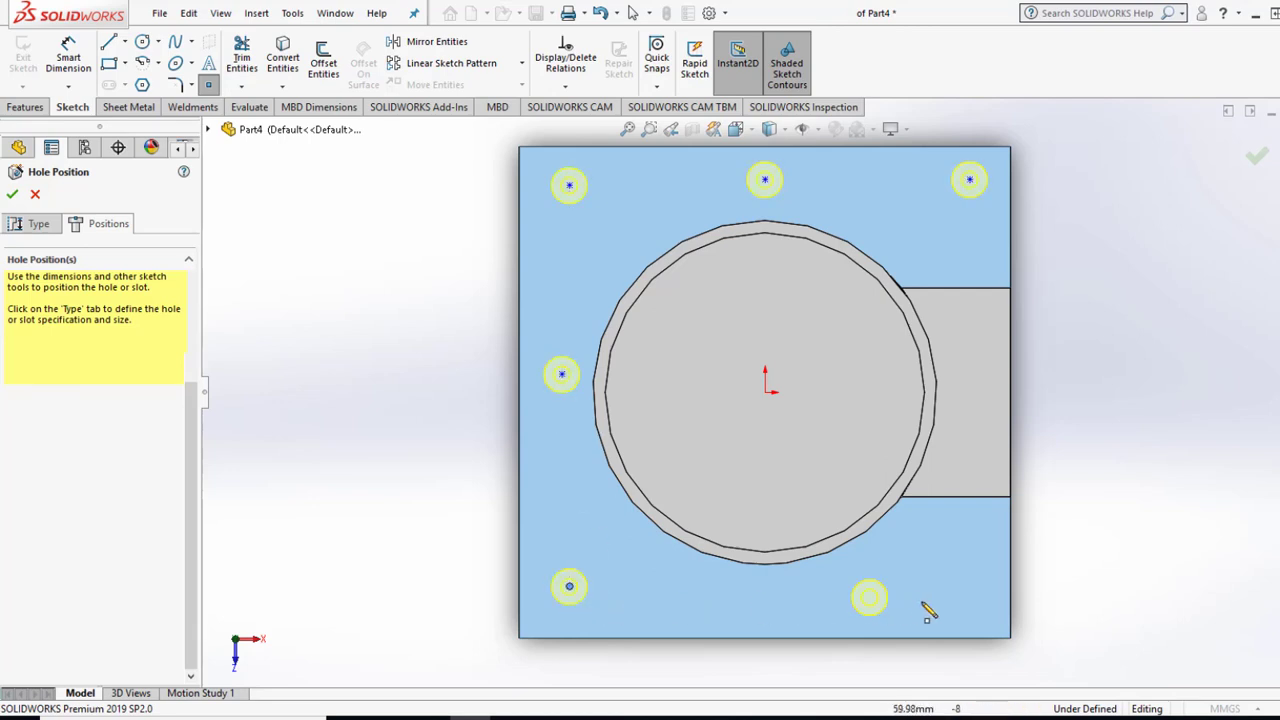
pyautogui.click(765, 605)
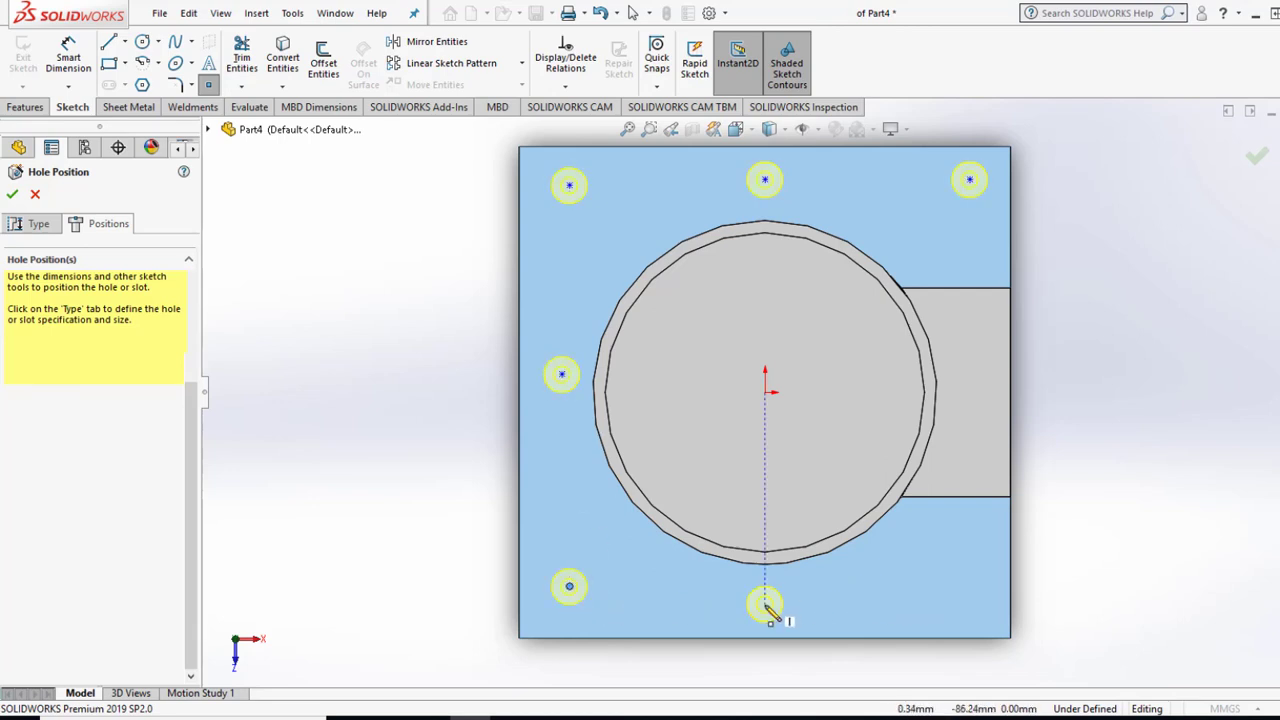
pyautogui.click(970, 607)
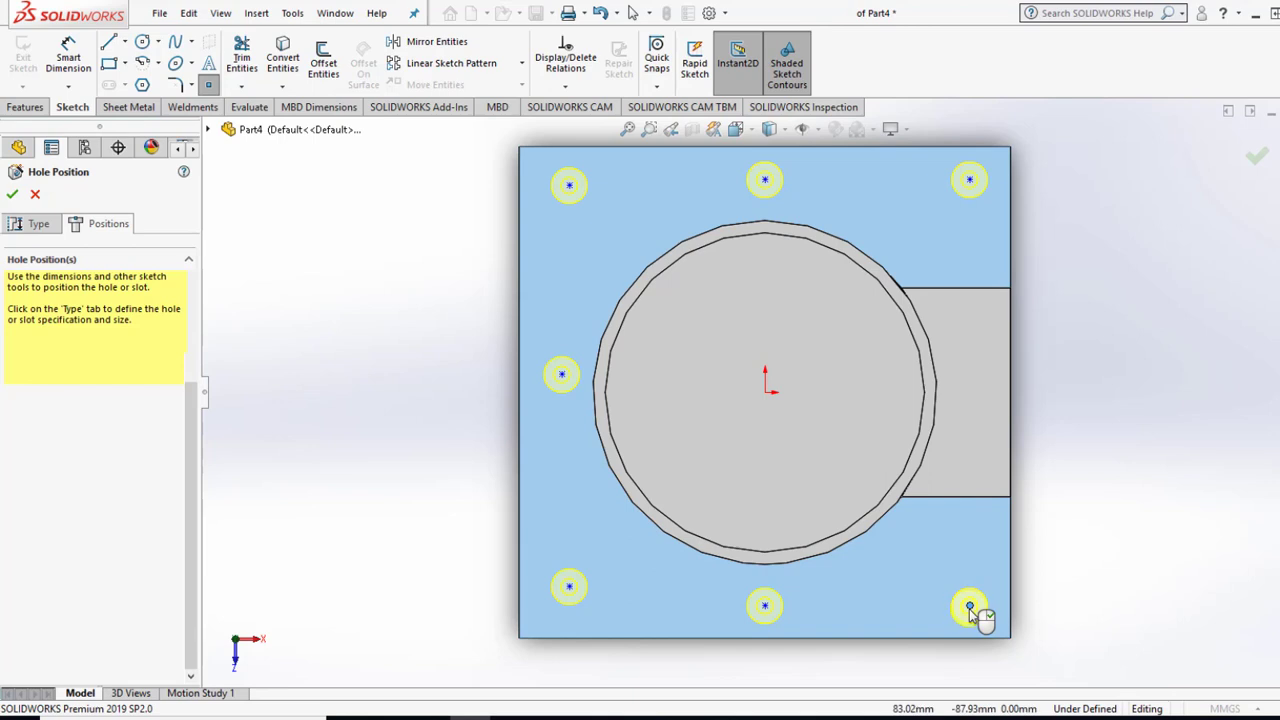
# Dimension the lower-right hole point 13 mm from the bottom and right edges.
pyautogui.click(84, 51)
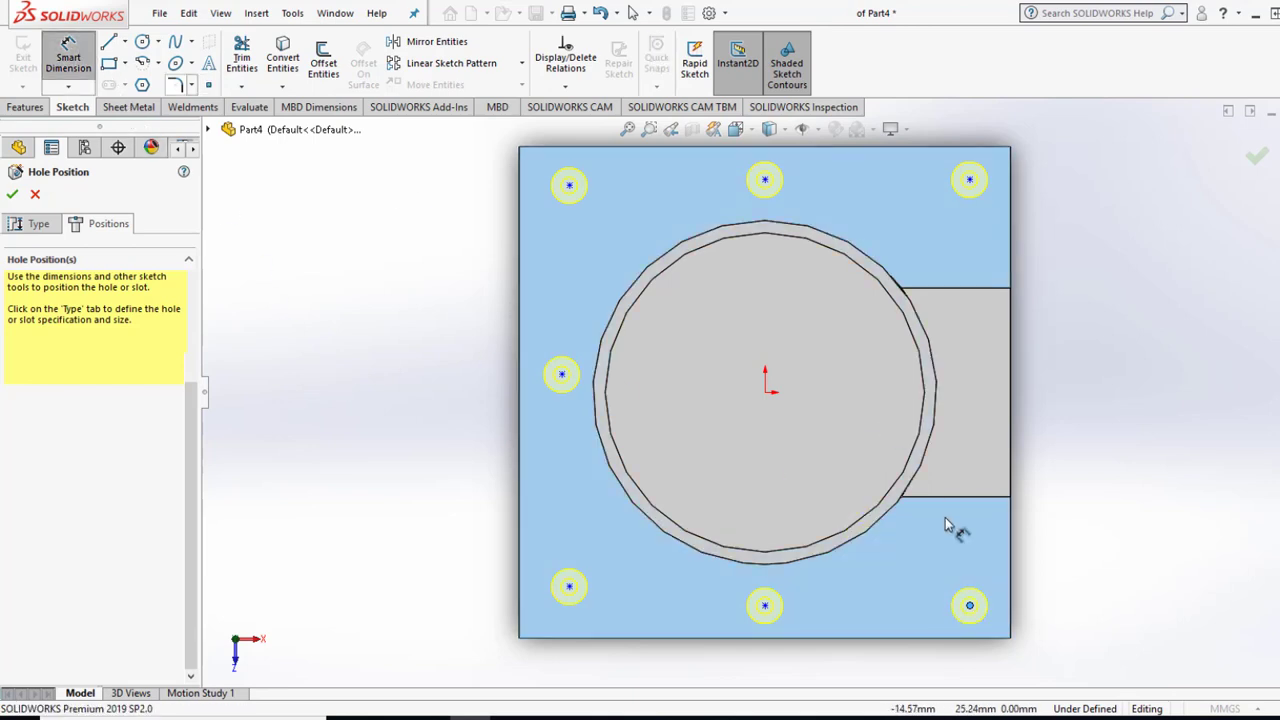
pyautogui.click(981, 635)
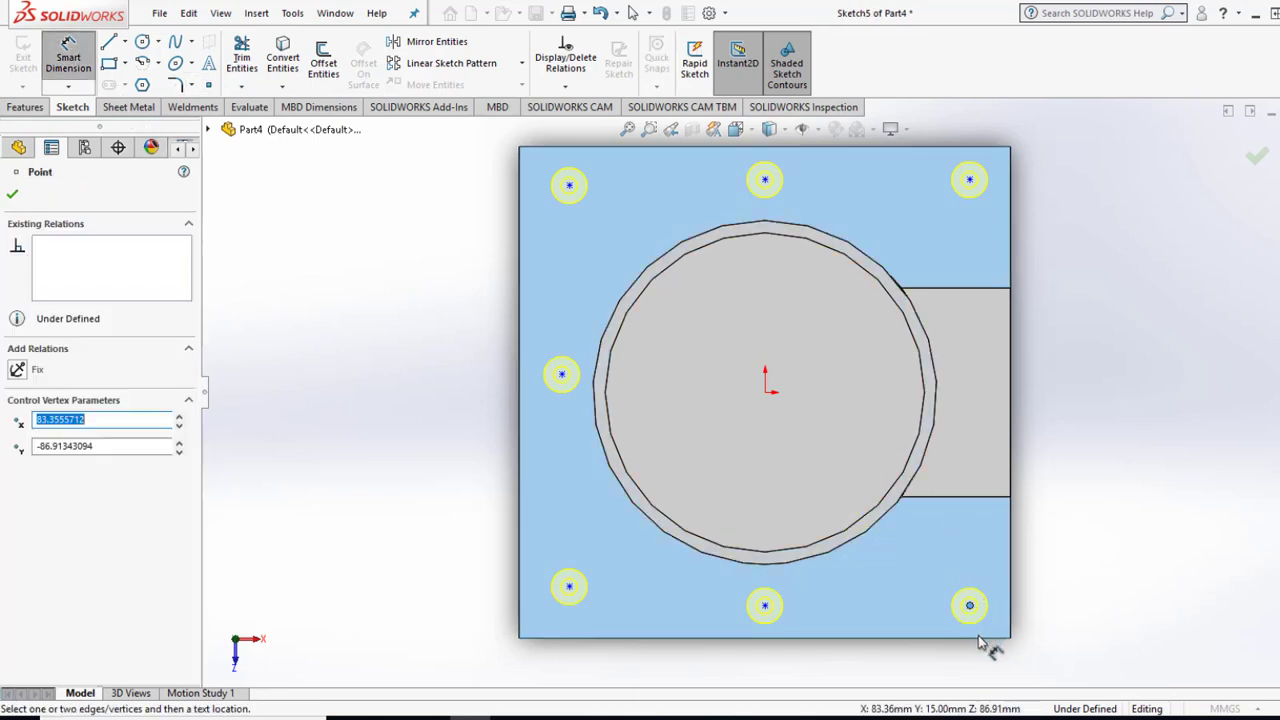
pyautogui.click(973, 638)
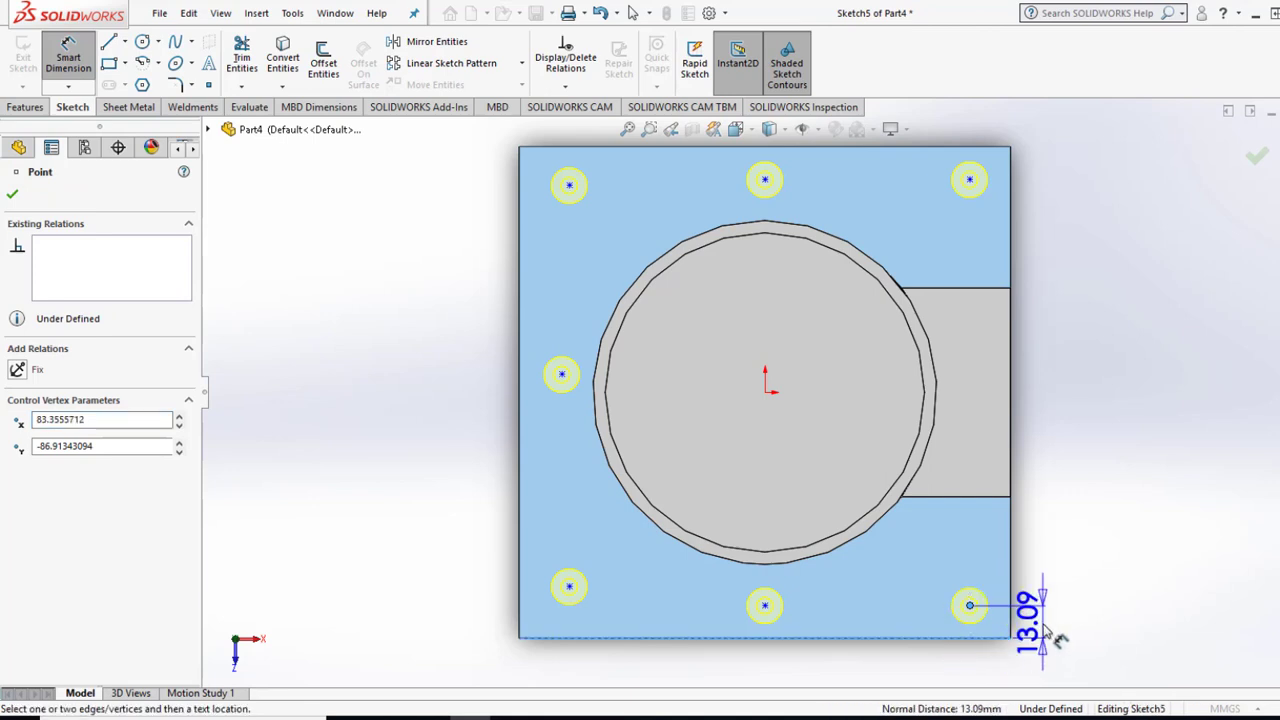
pyautogui.click(1046, 630)
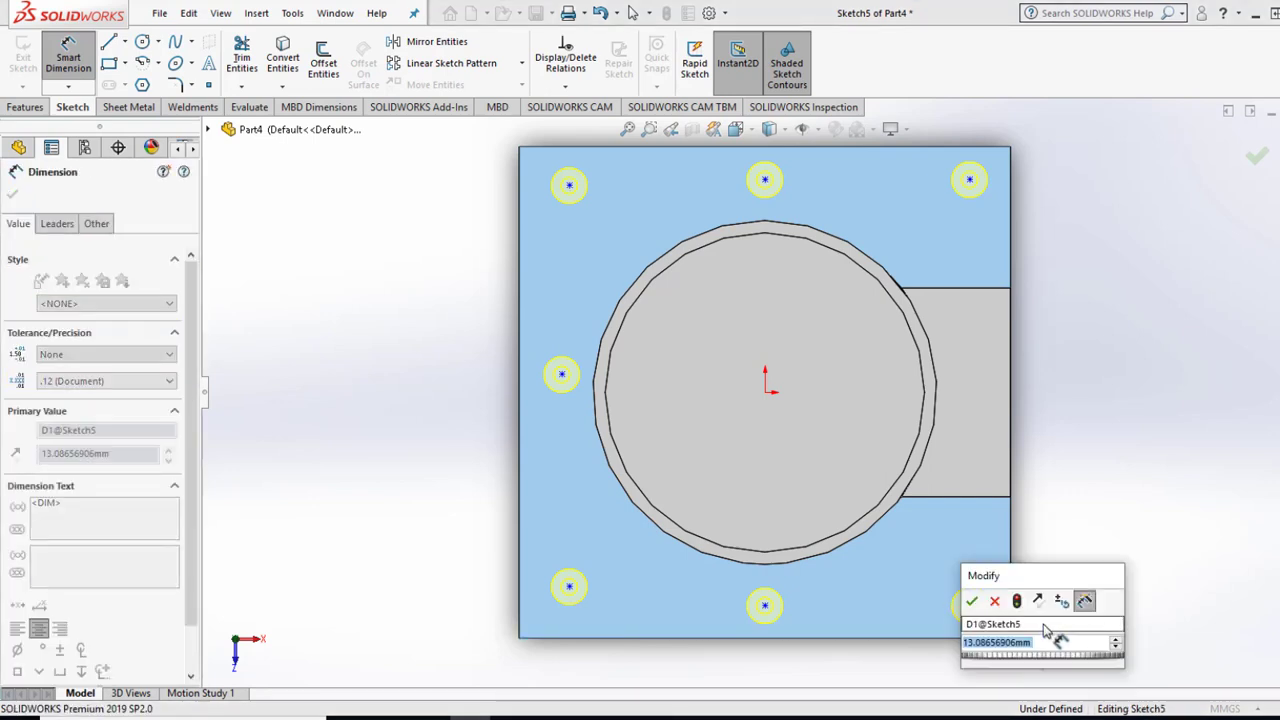
pyautogui.write('13')
pyautogui.press('Return')
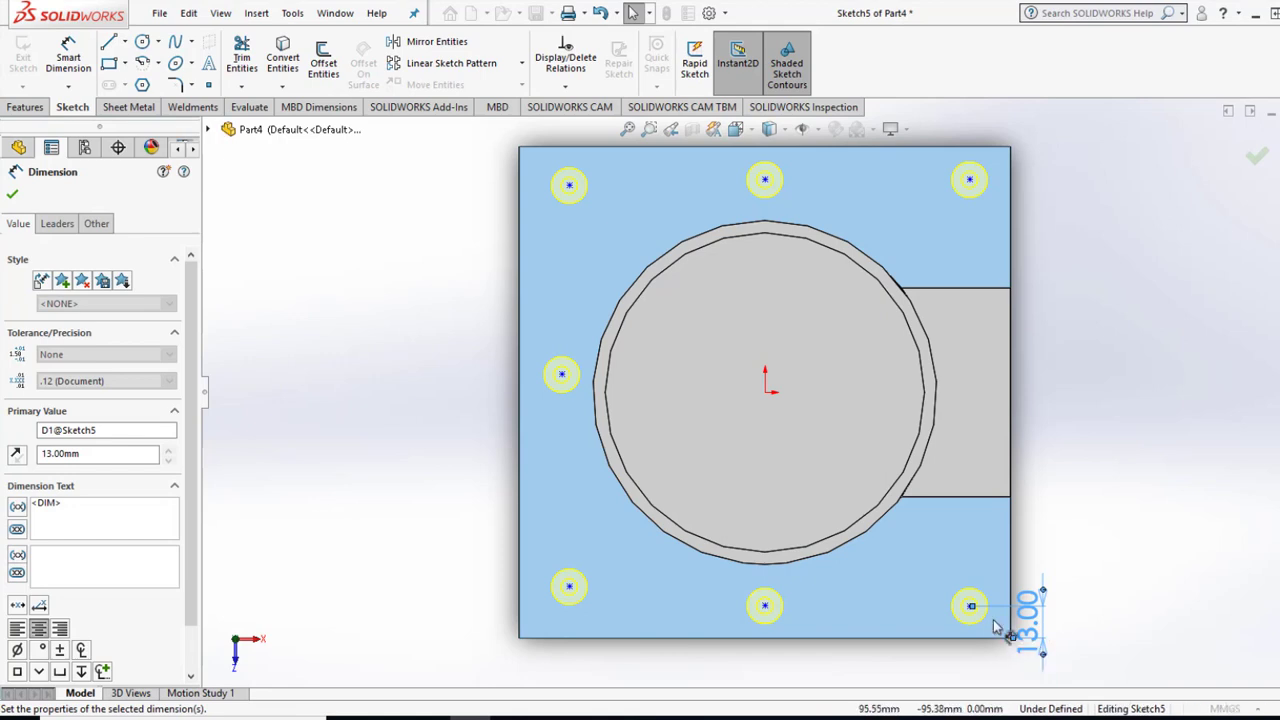
pyautogui.click(970, 606)
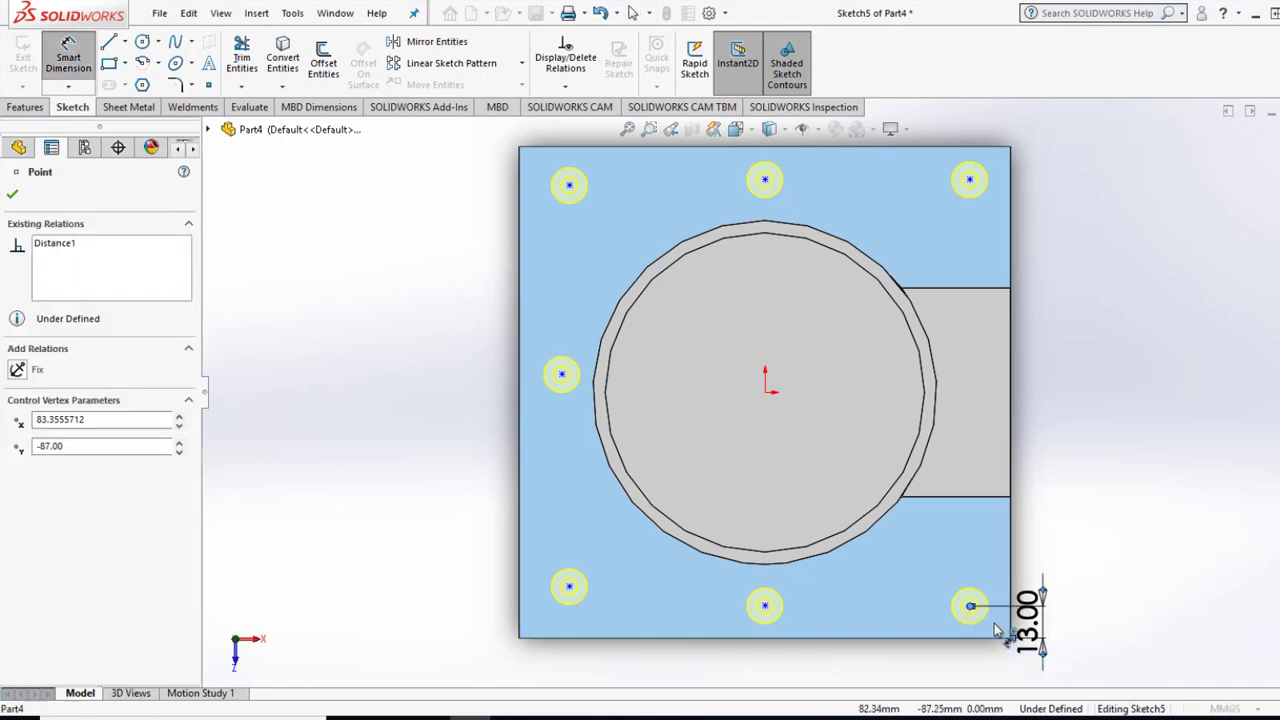
pyautogui.click(1010, 598)
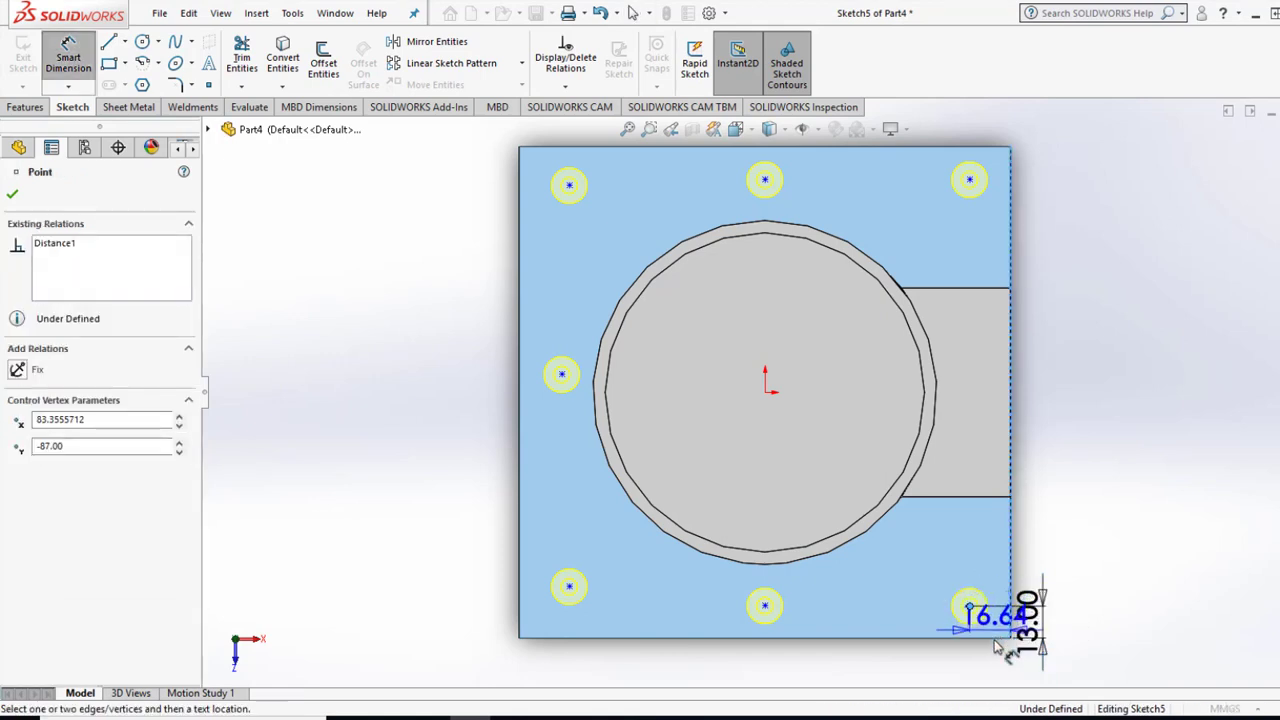
pyautogui.click(998, 672)
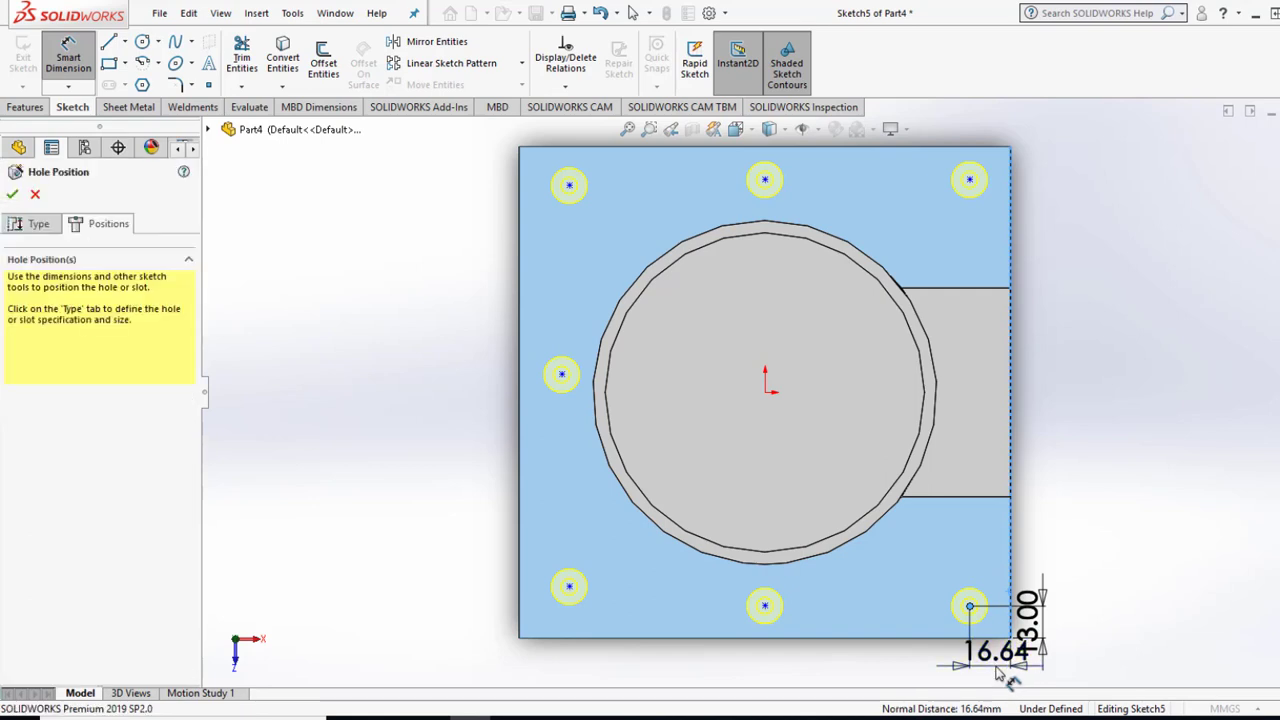
pyautogui.write('13')
pyautogui.press('Return')
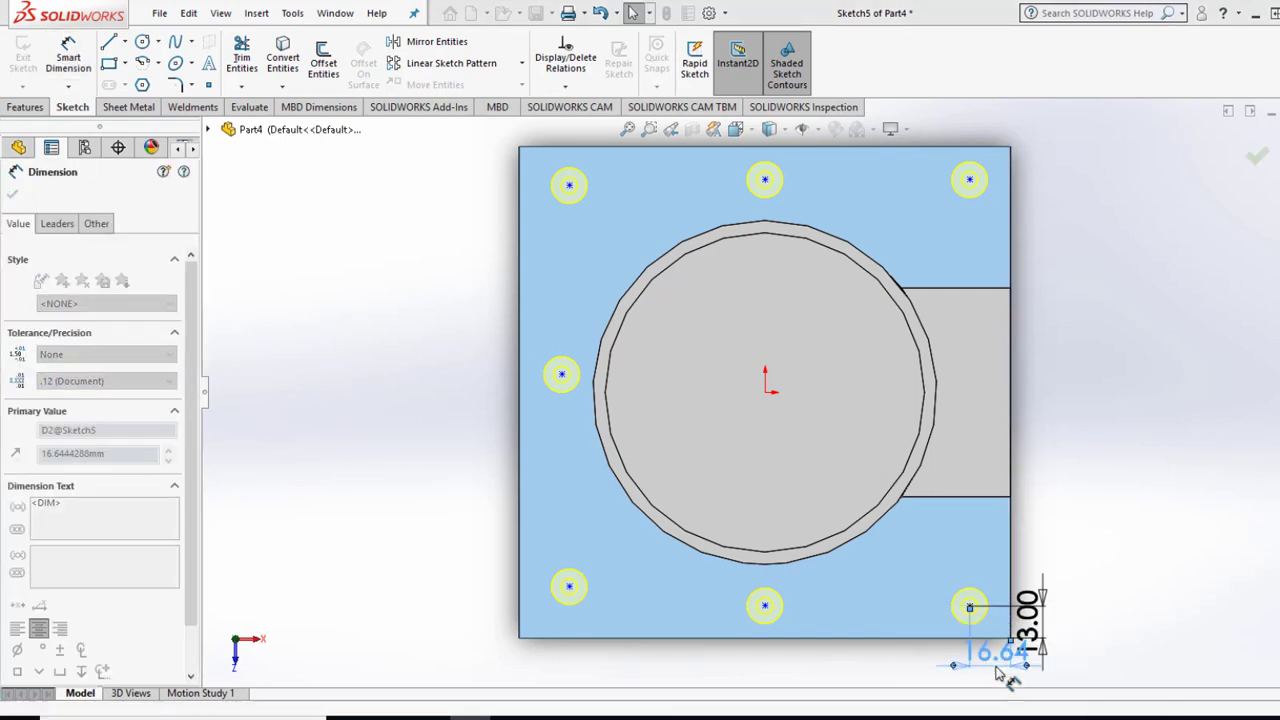
# Set the bottom-middle hole point 87 mm from the lower-right point.
pyautogui.click(979, 607)
pyautogui.click(765, 606)
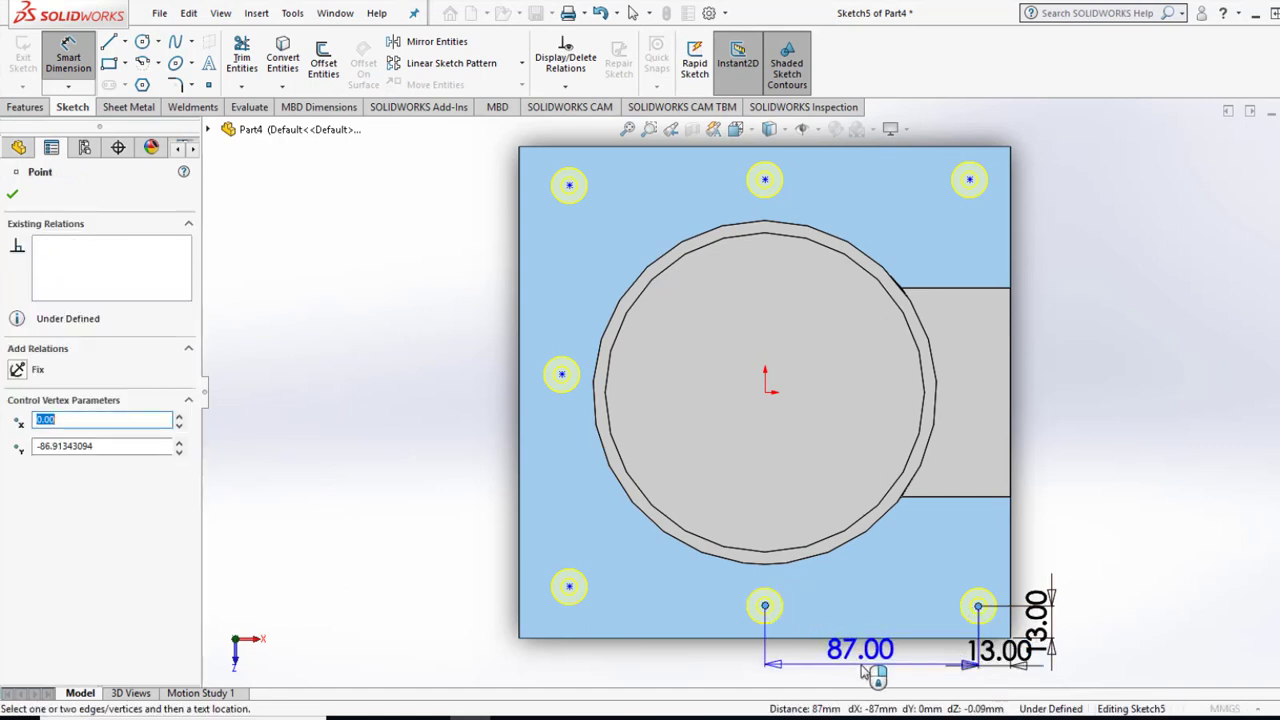
pyautogui.click(862, 670)
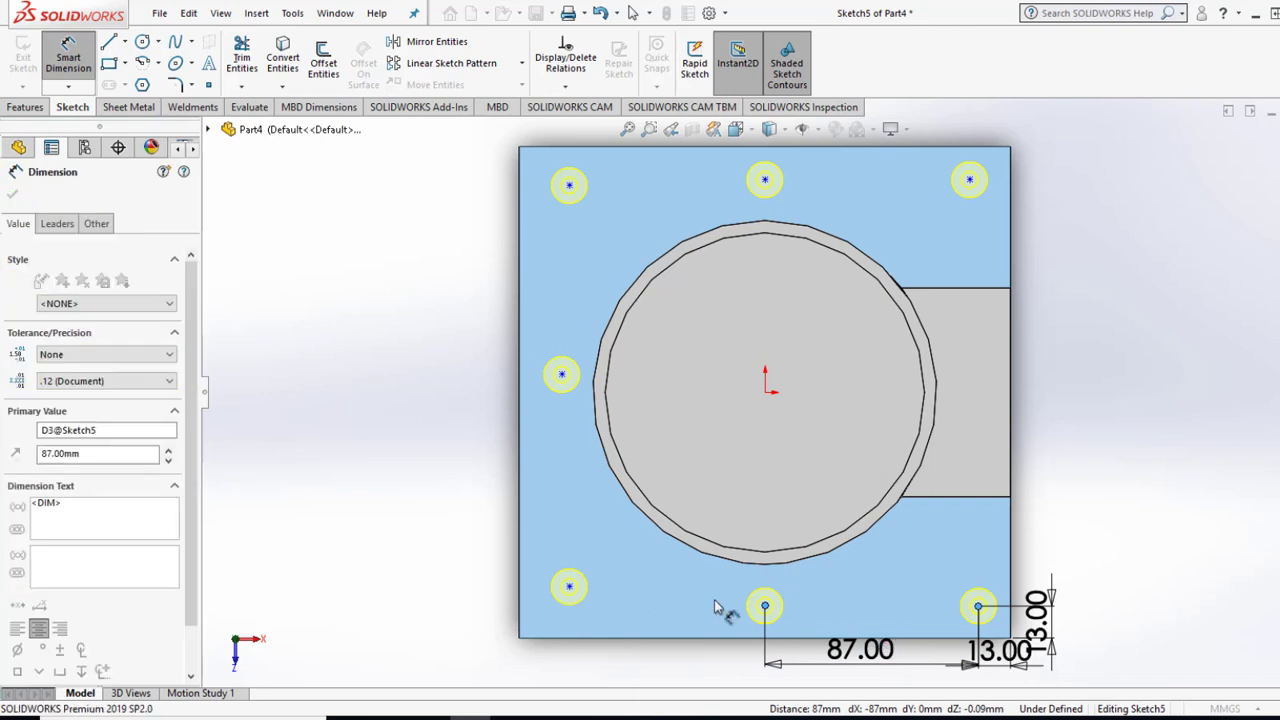
pyautogui.click(789, 642)
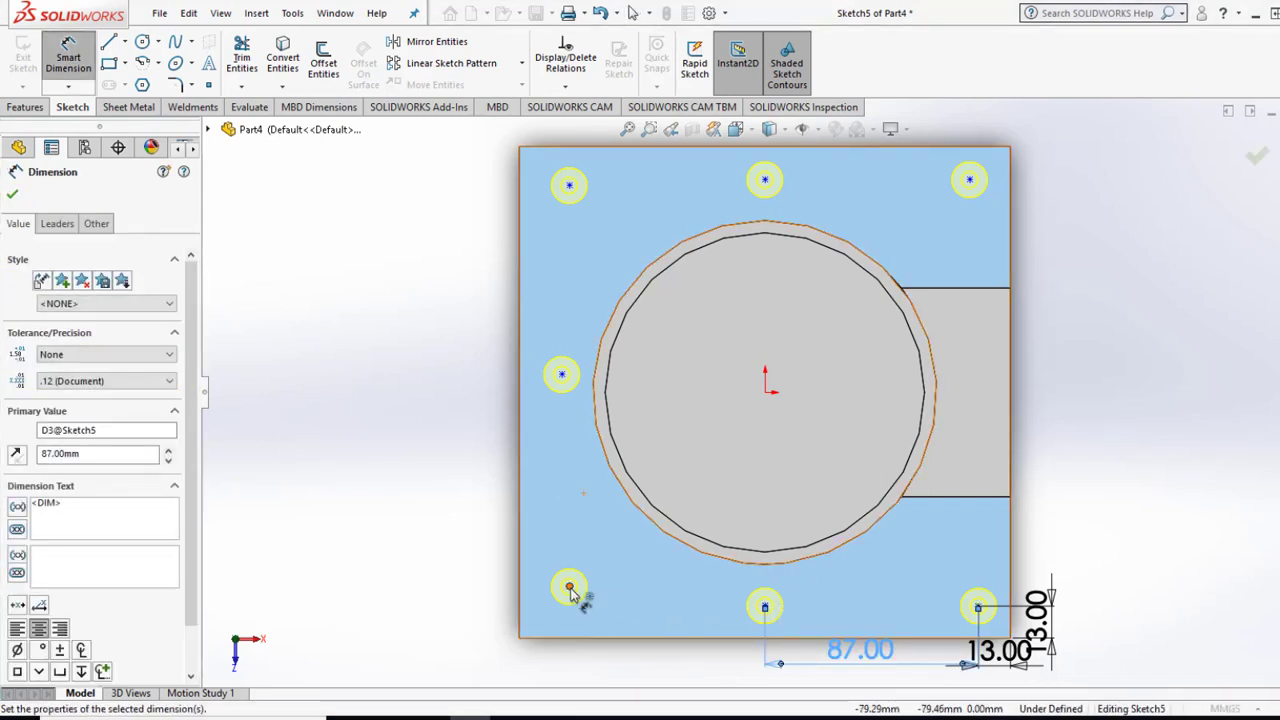
# Dimension the bottom-left hole point 13 mm from the left and bottom edges.
pyautogui.click(569, 589)
pyautogui.click(519, 585)
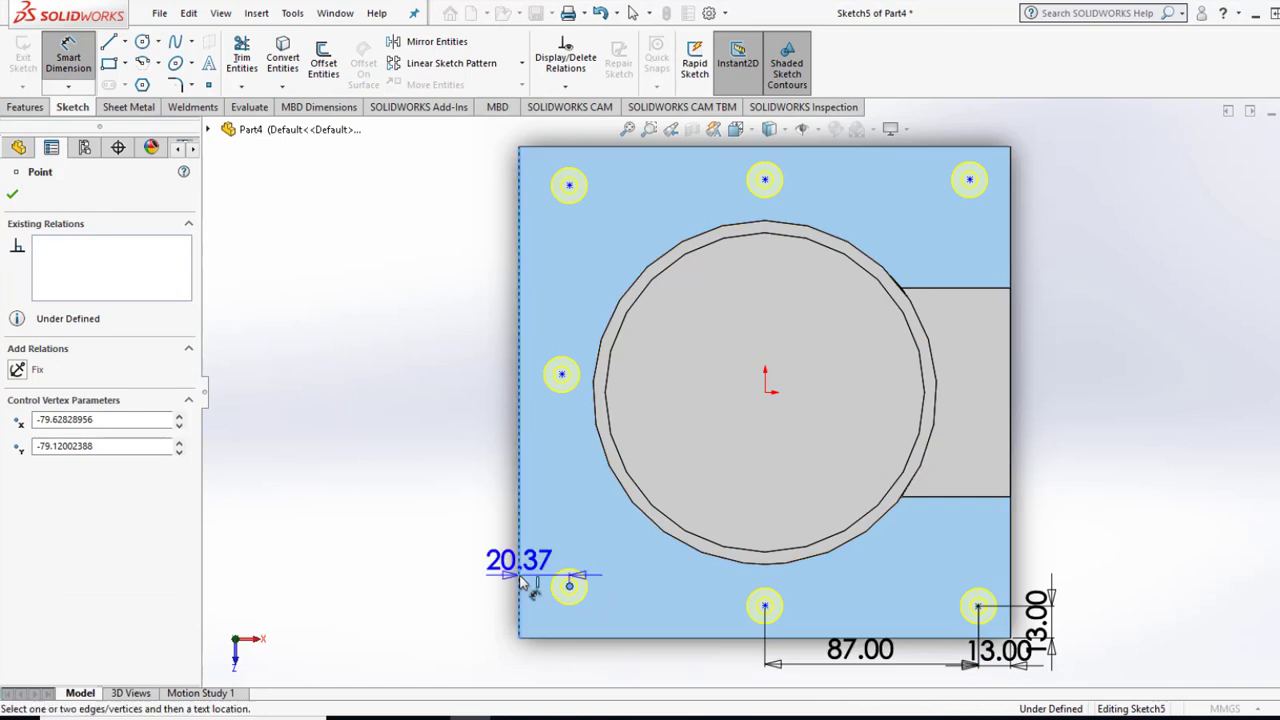
pyautogui.click(553, 664)
pyautogui.doubleClick(553, 664)
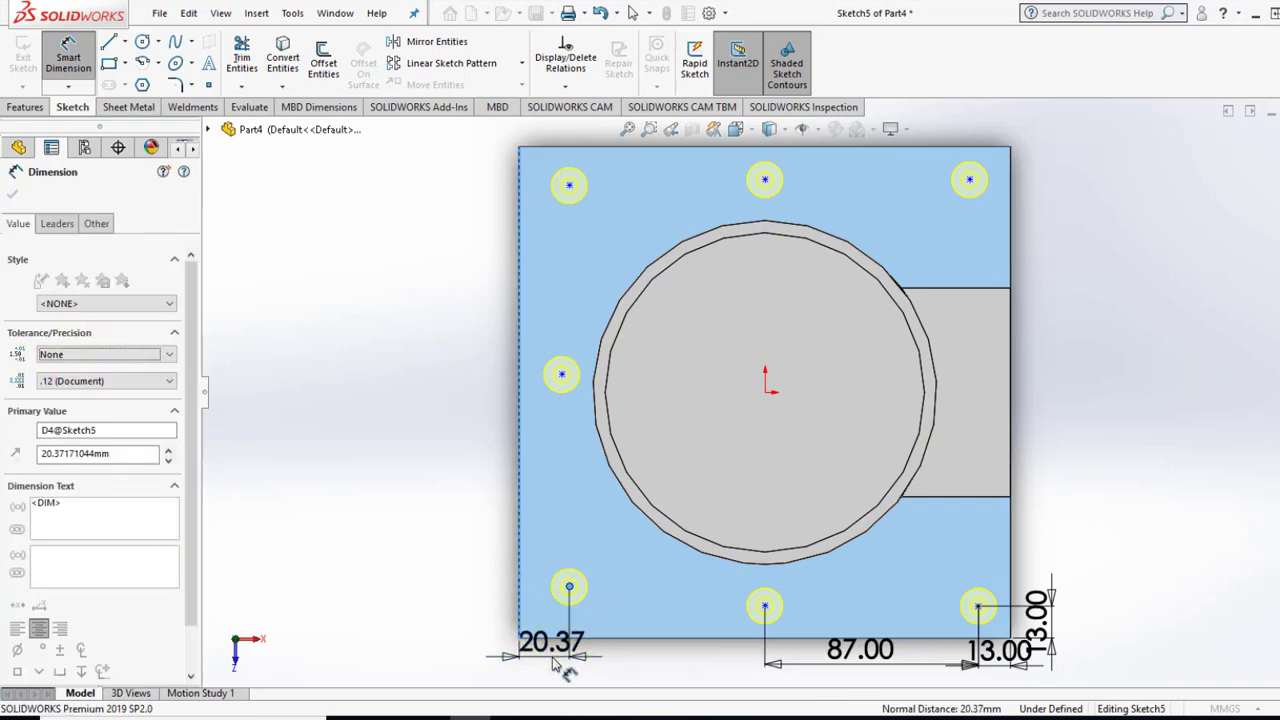
pyautogui.write('13')
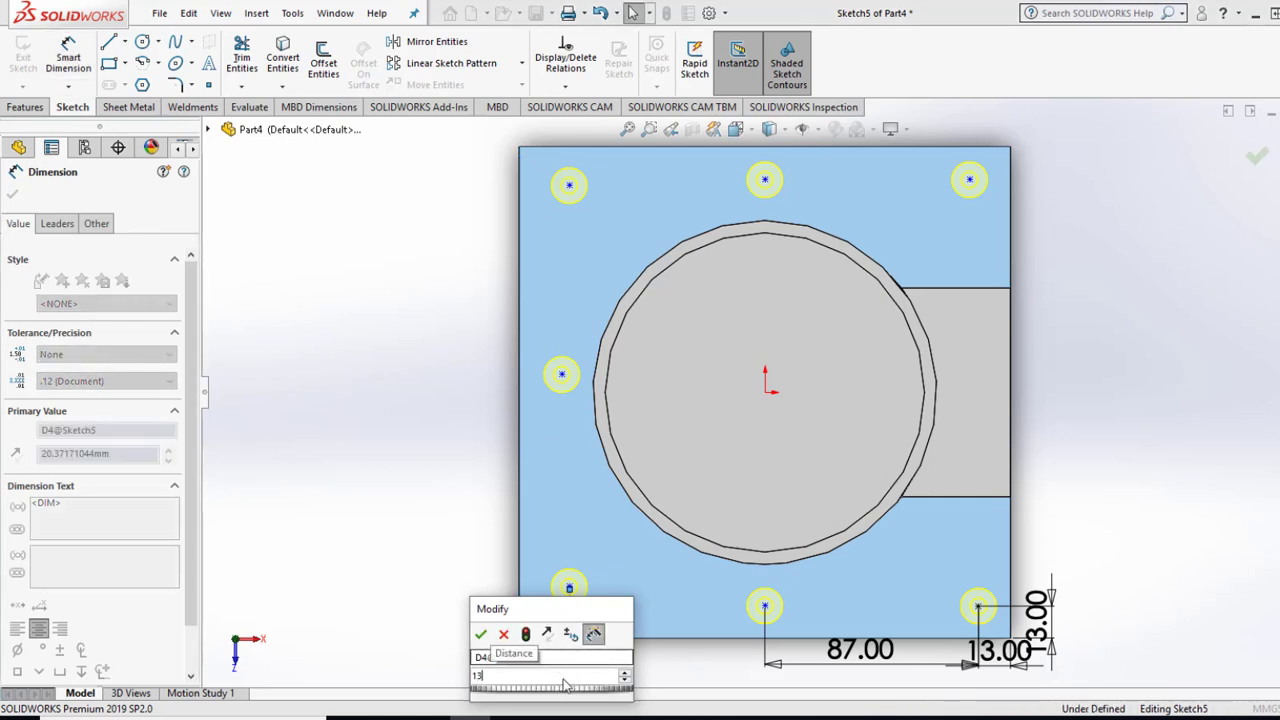
pyautogui.press('Return')
pyautogui.click(551, 589)
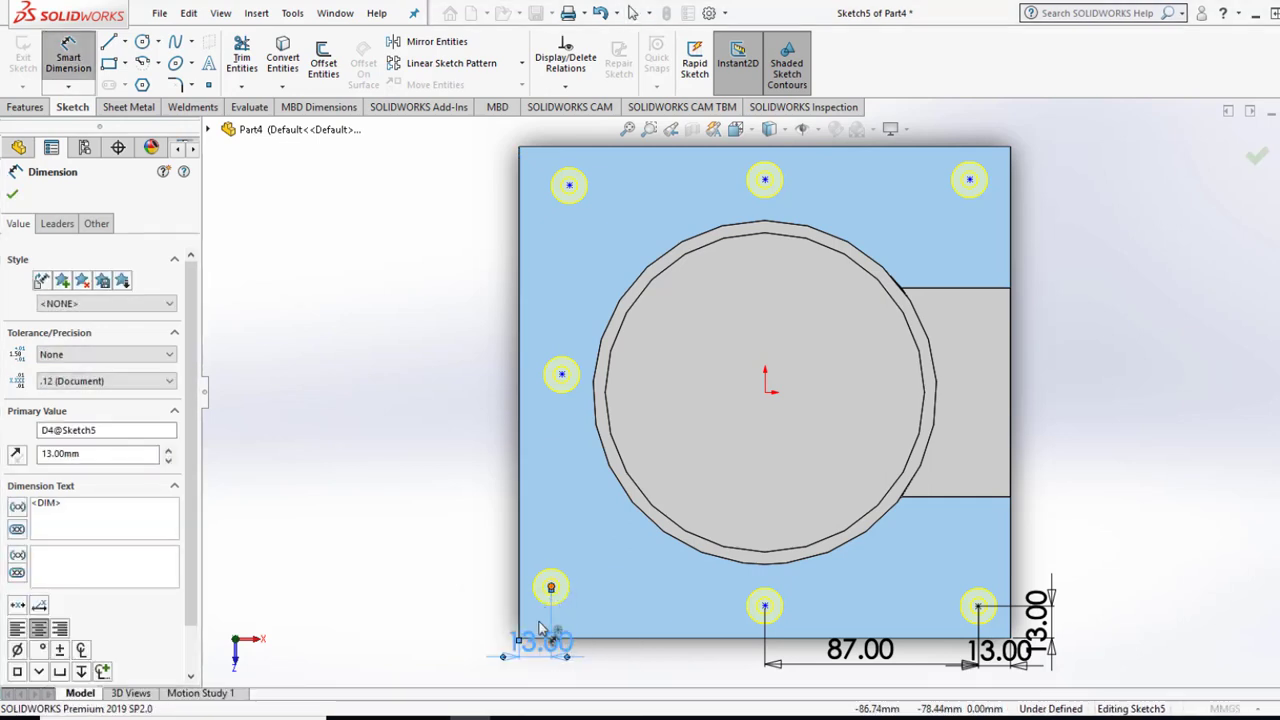
pyautogui.click(590, 639)
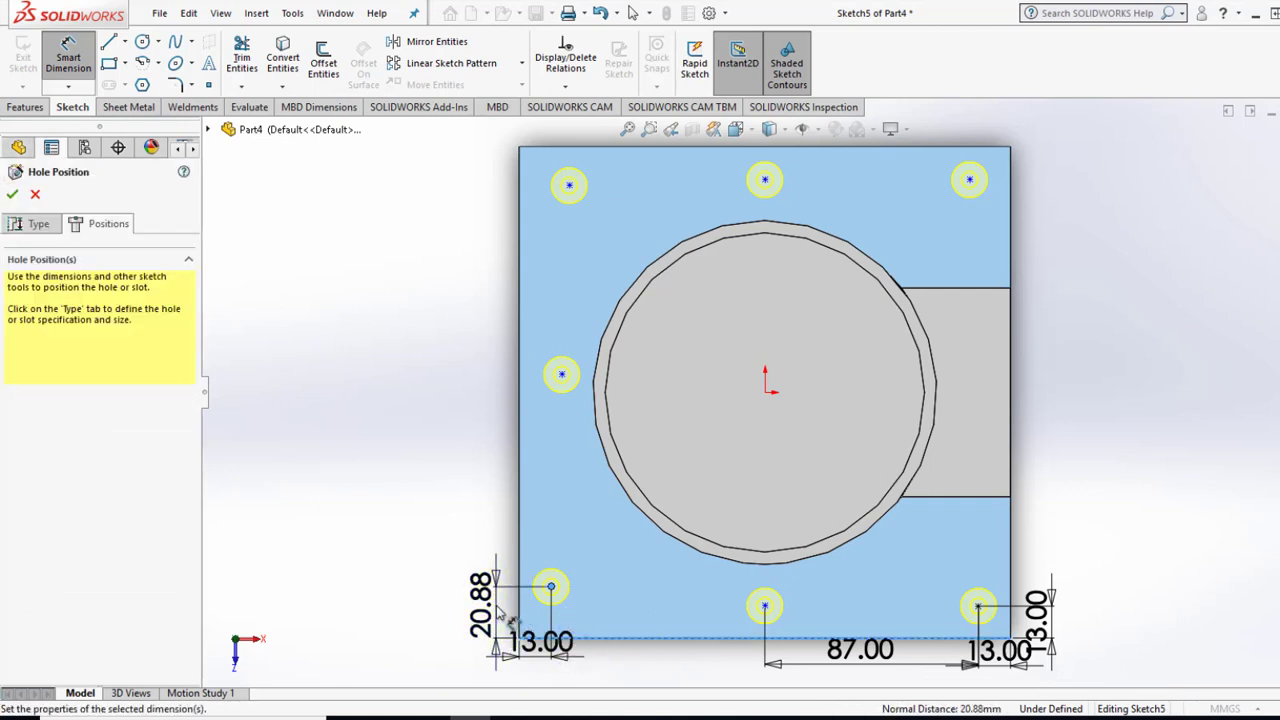
pyautogui.click(502, 616)
pyautogui.write('13')
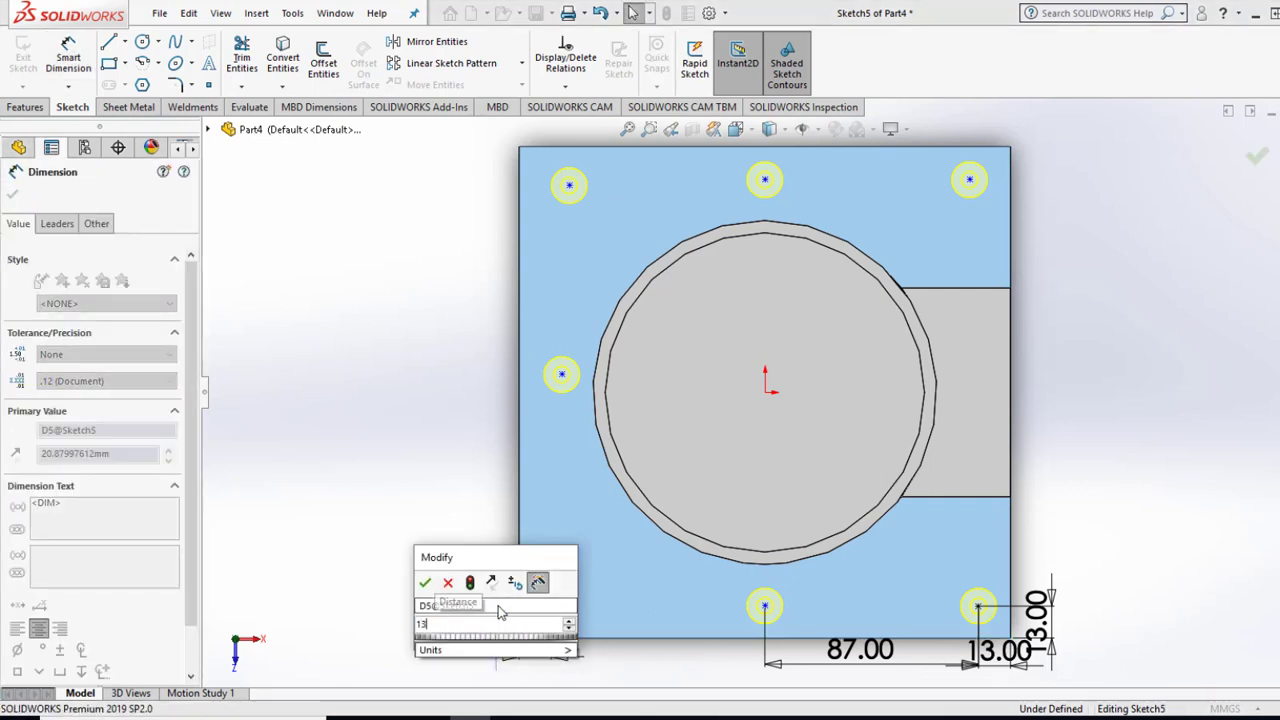
pyautogui.press('Return')
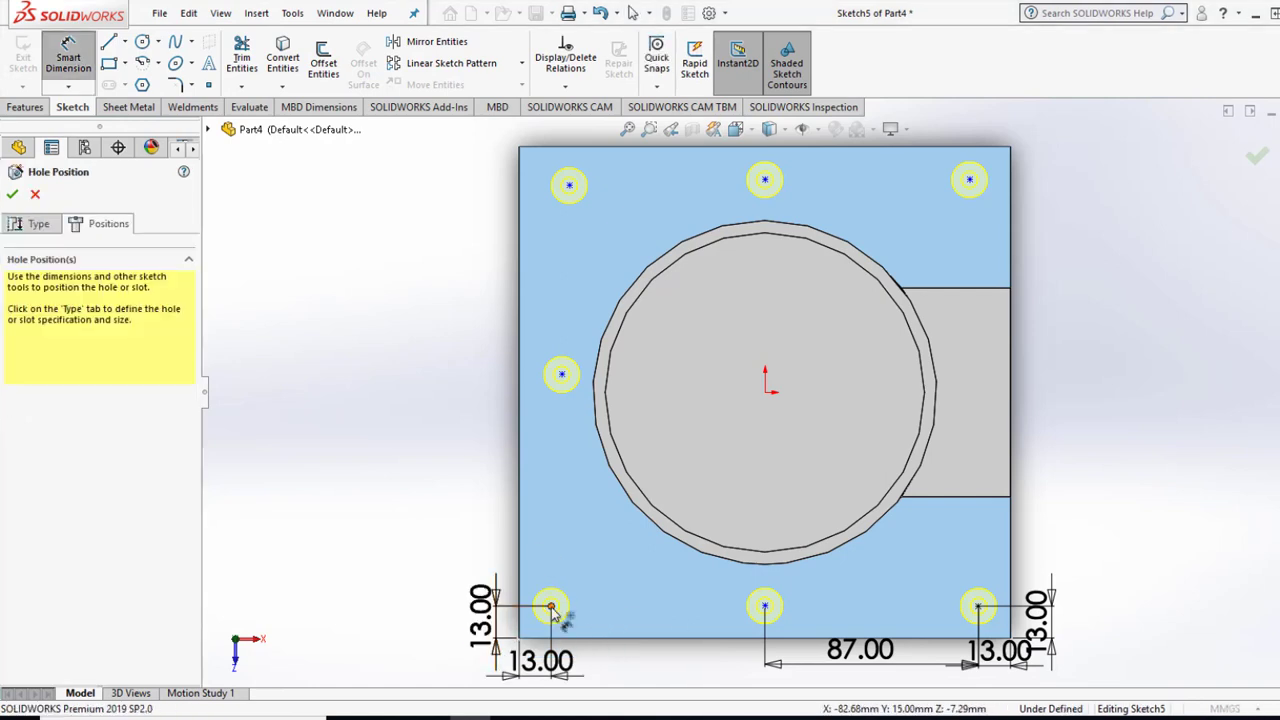
# Dimension the left-middle point 87 mm above bottom-left, and top-left 87 mm above left-middle.
pyautogui.click(563, 376)
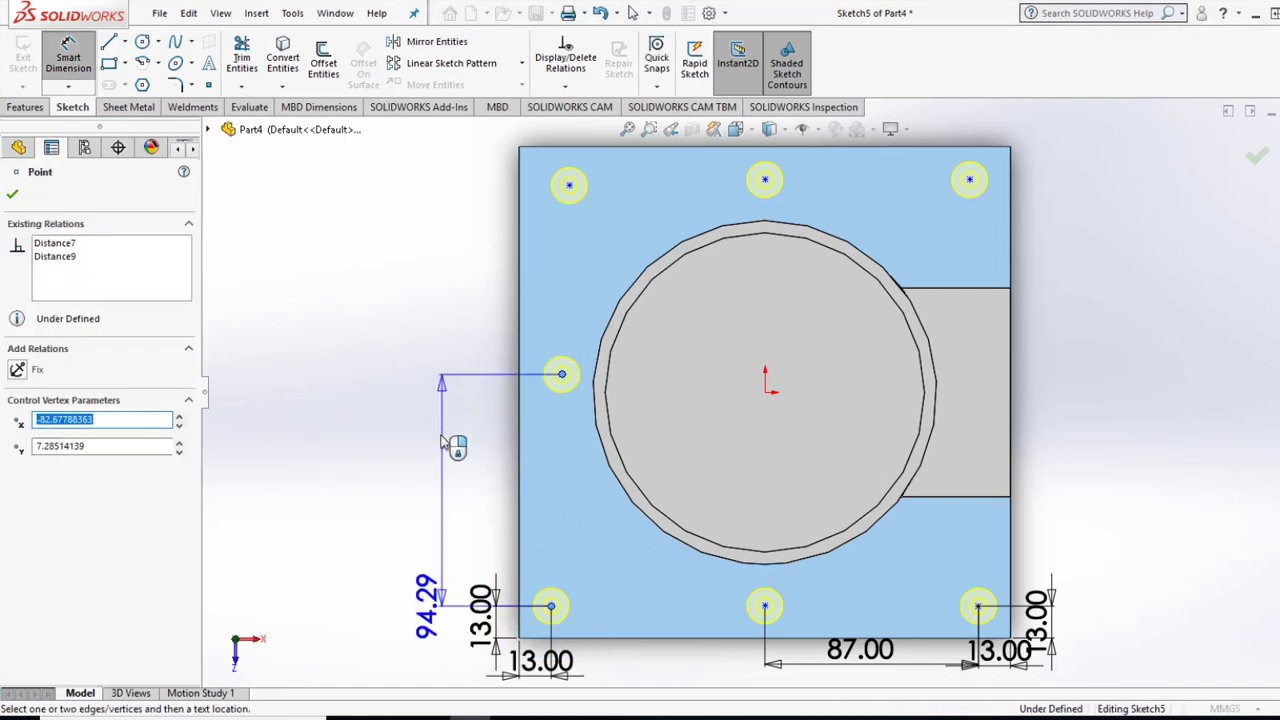
pyautogui.click(438, 456)
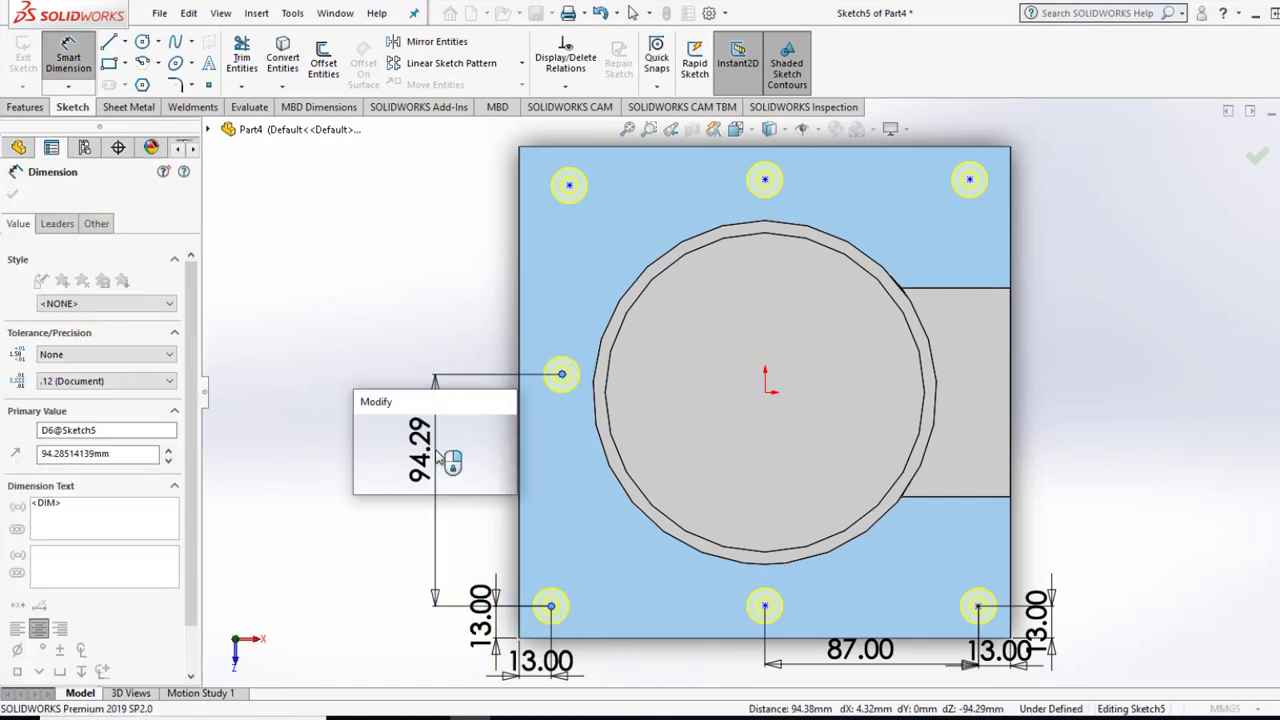
pyautogui.write('87')
pyautogui.press('Return')
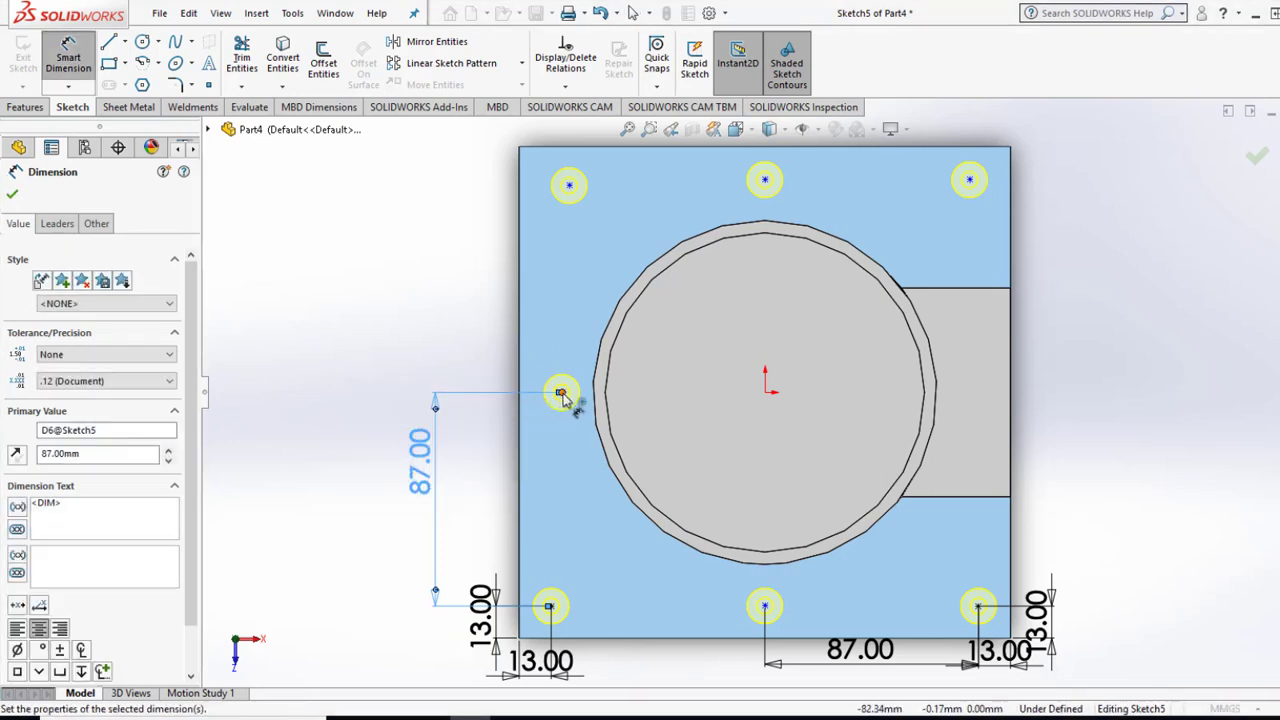
pyautogui.click(561, 393)
pyautogui.click(569, 185)
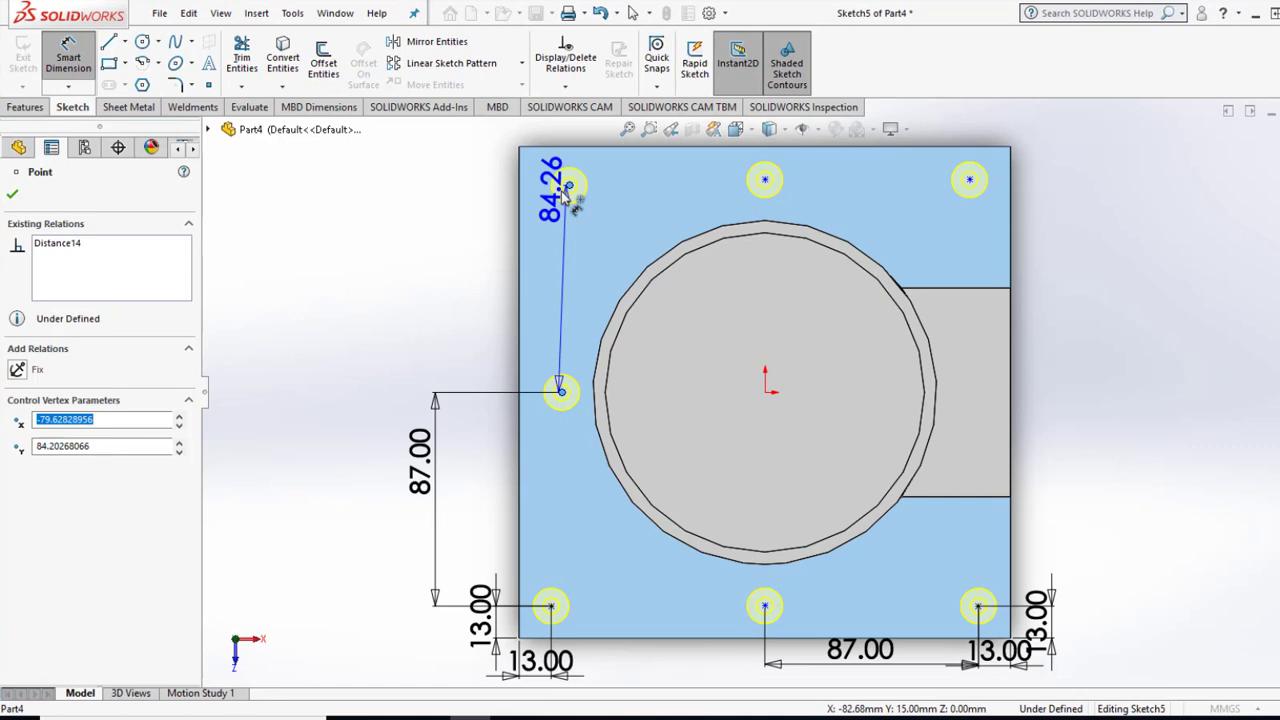
pyautogui.click(476, 248)
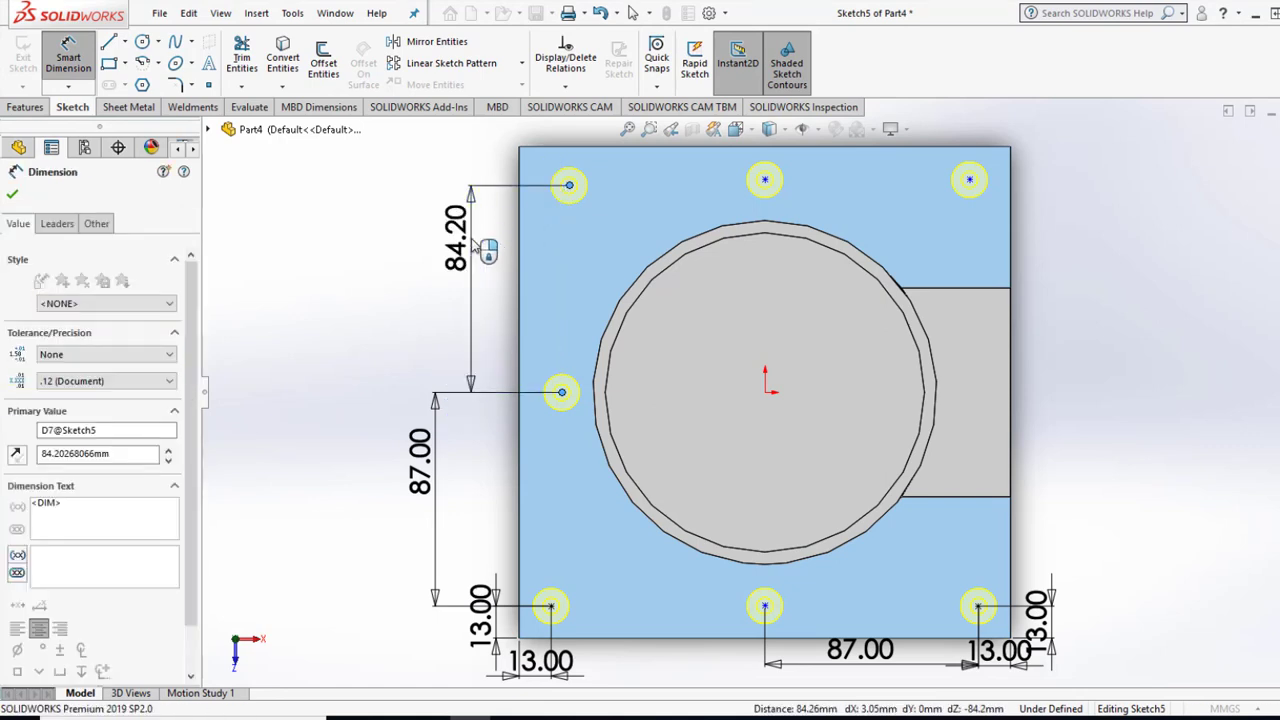
pyautogui.write('87')
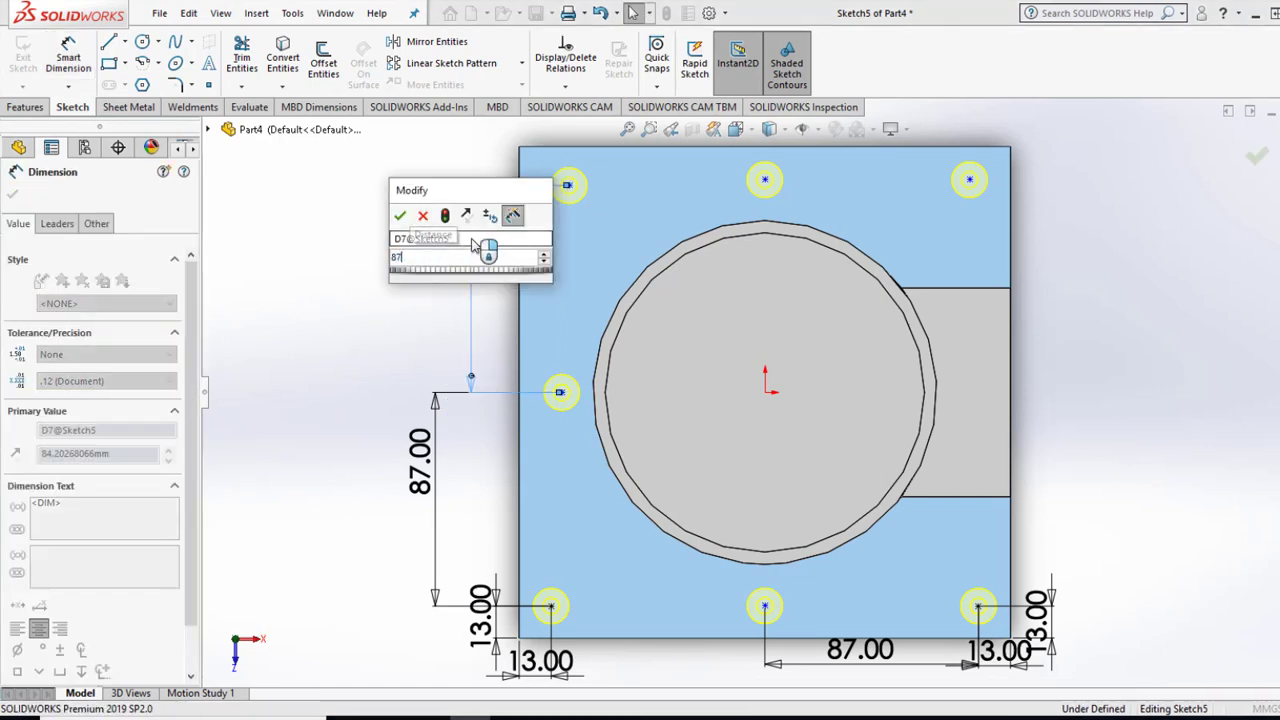
pyautogui.press('Return')
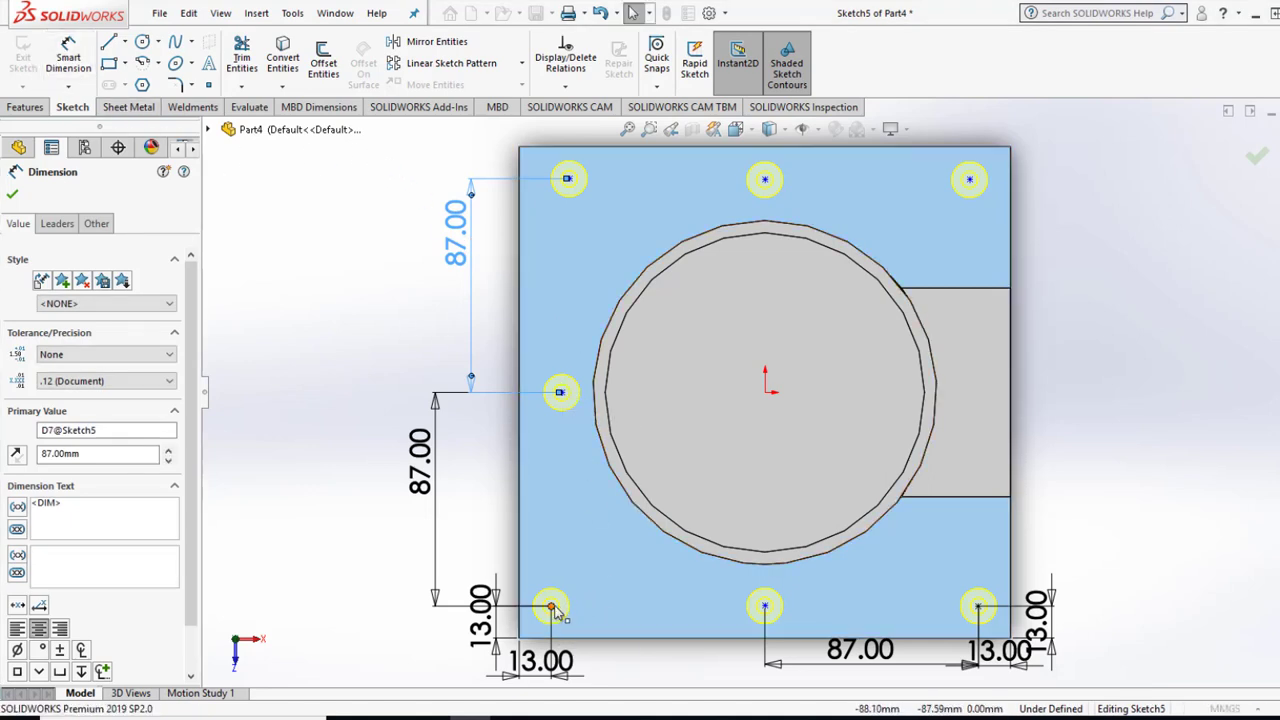
pyautogui.click(561, 394)
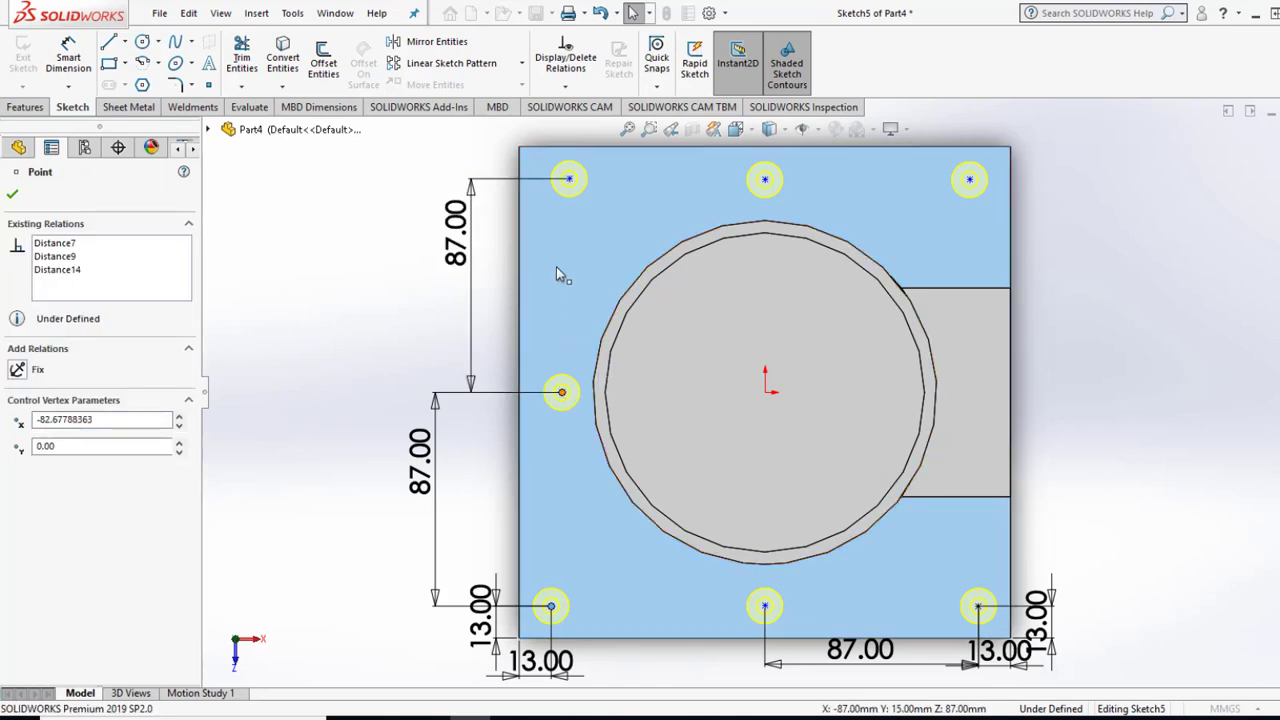
pyautogui.keyDown('ctrl'); pyautogui.click(570, 180); pyautogui.keyUp('ctrl')
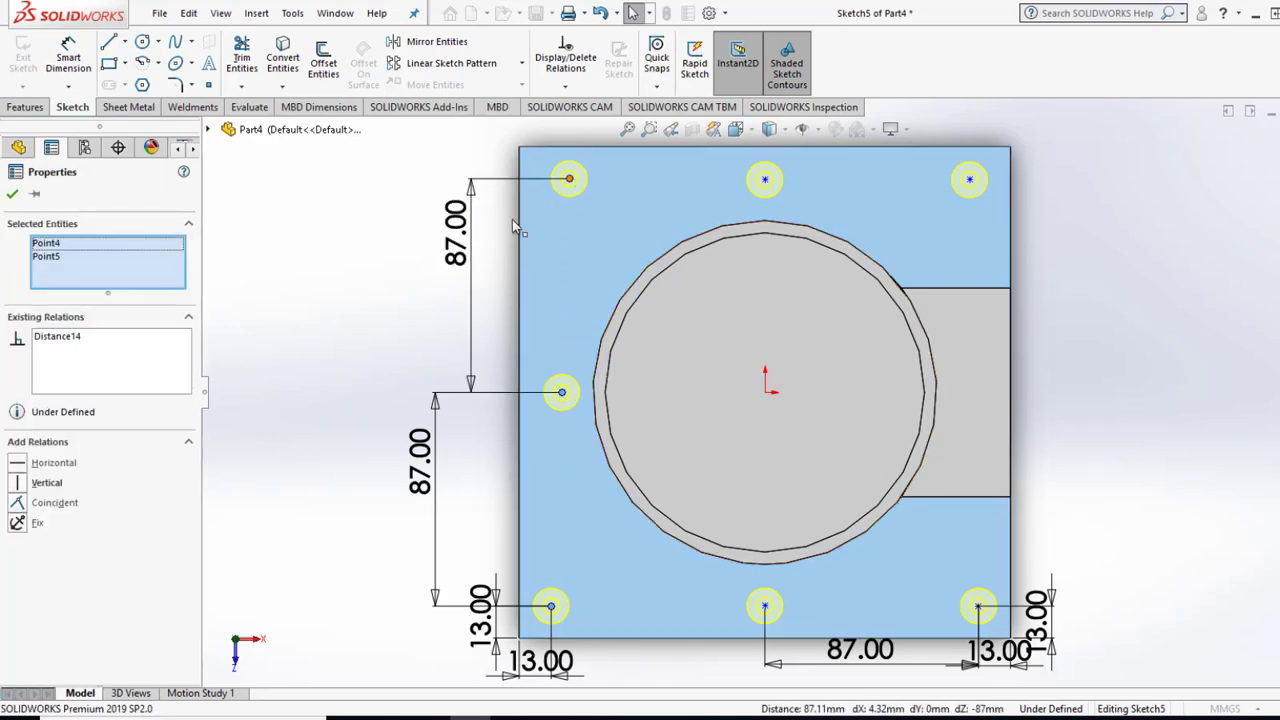
# Add a Vertical relation to the three left hole points.
pyautogui.click(56, 488)
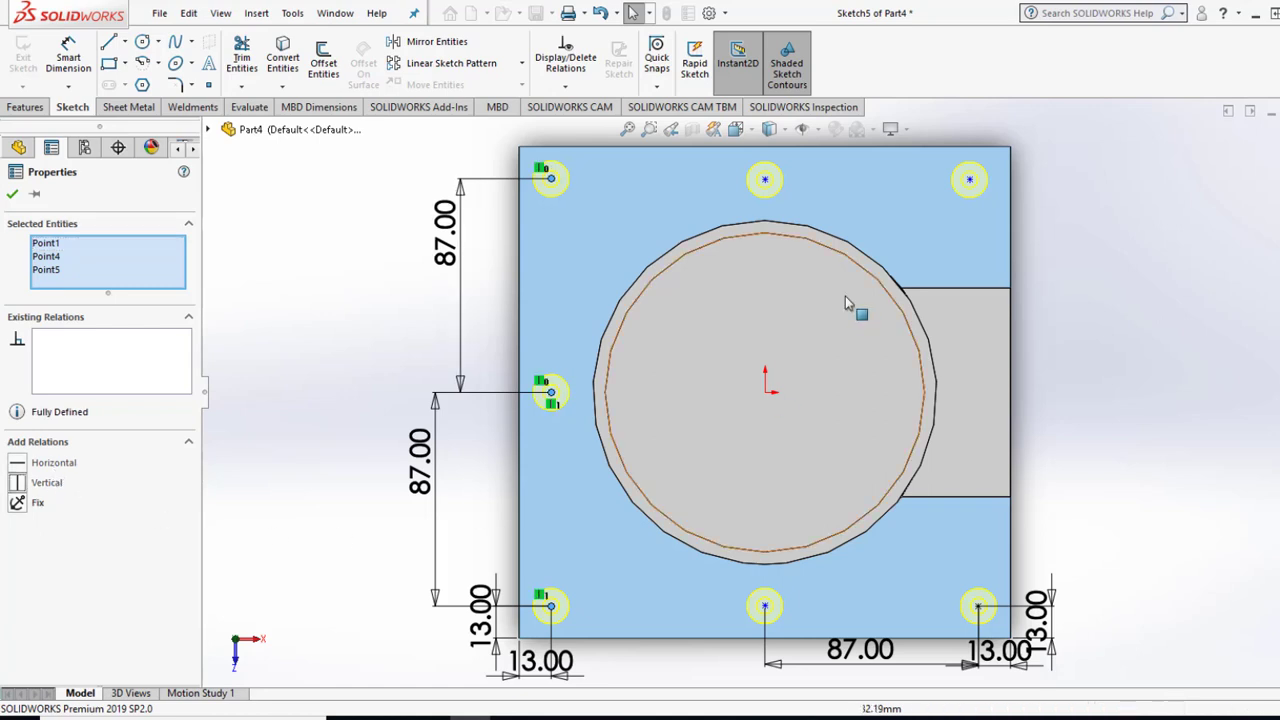
pyautogui.click(551, 179)
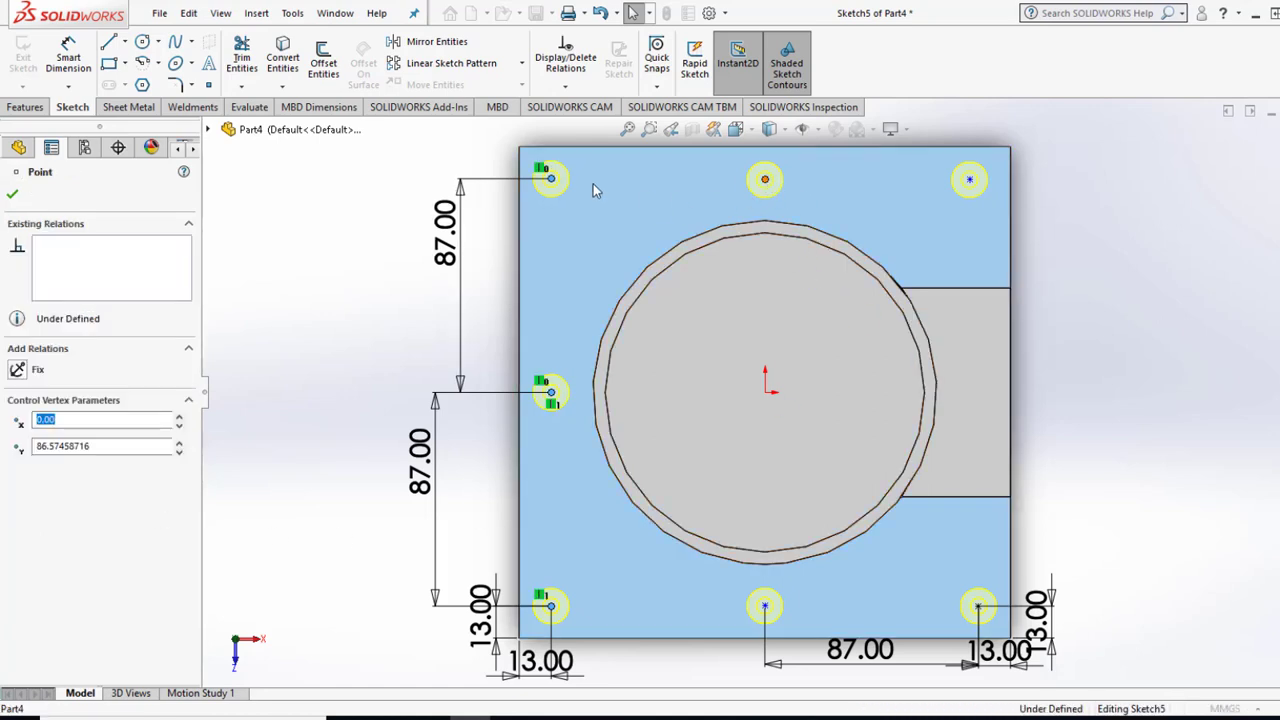
pyautogui.keyDown('ctrl'); pyautogui.click(970, 179); pyautogui.keyUp('ctrl')
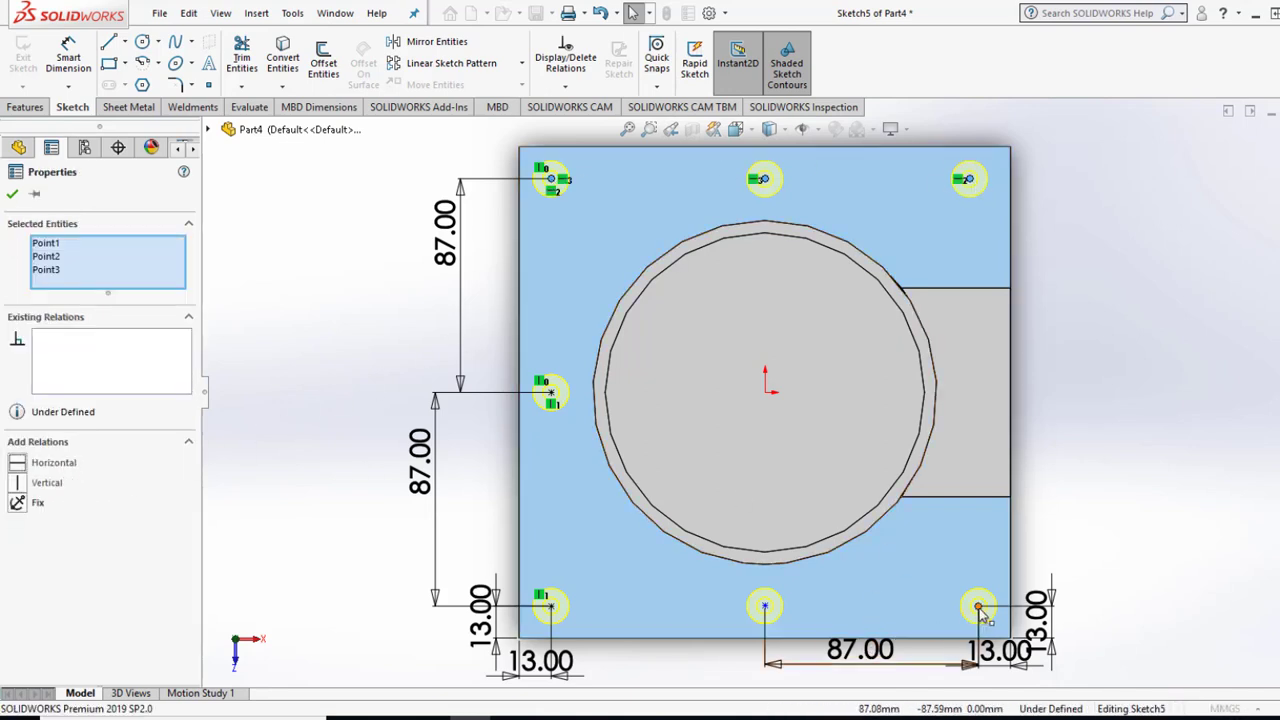
# Undo a conflicting Horizontal relation on the bottom points and finish the seven M6 counterbores.
pyautogui.click(764, 606)
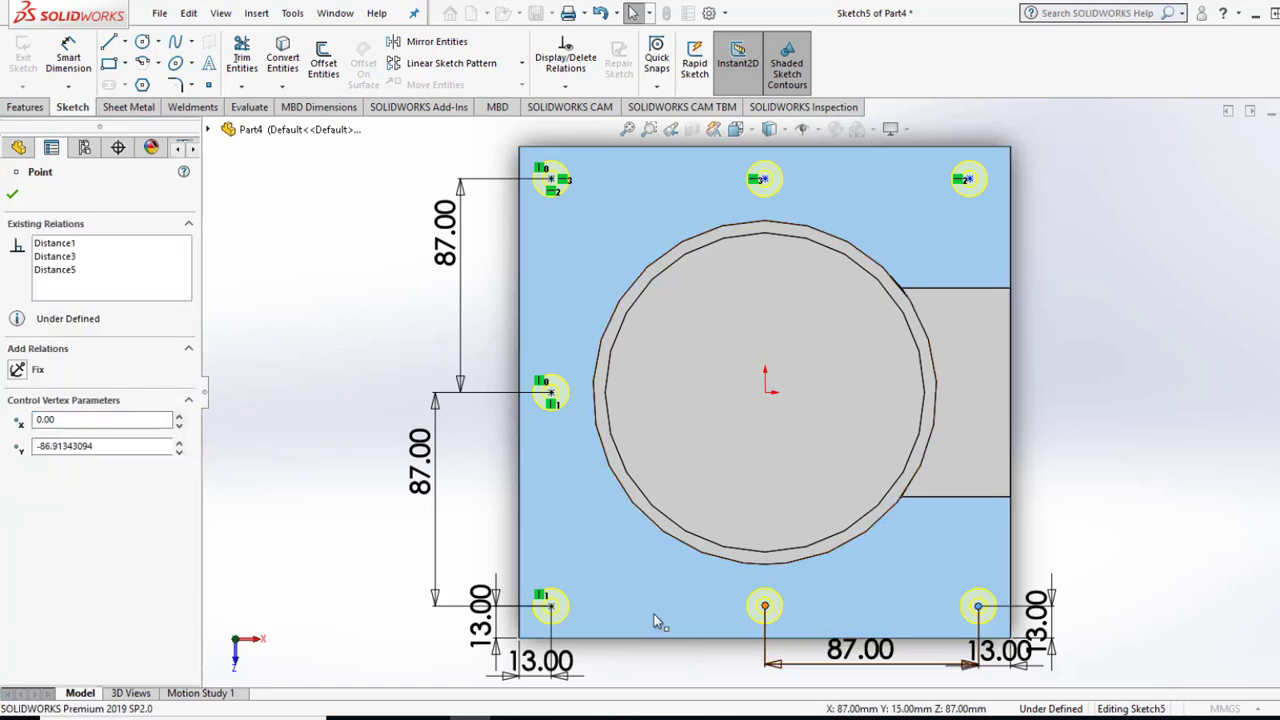
pyautogui.keyDown('ctrl'); pyautogui.click(553, 607); pyautogui.keyUp('ctrl')
pyautogui.keyDown('ctrl'); pyautogui.click(553, 609); pyautogui.keyUp('ctrl')
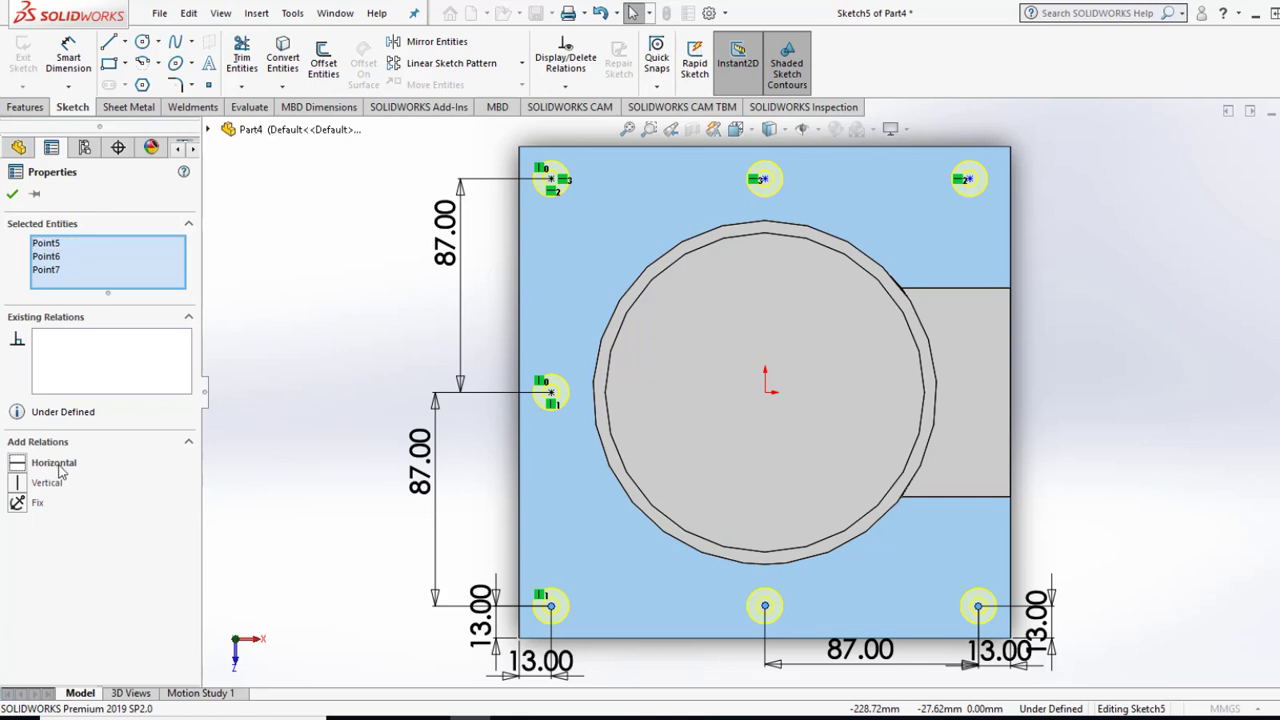
pyautogui.click(55, 465)
pyautogui.hotkey('ctrl', 'z')
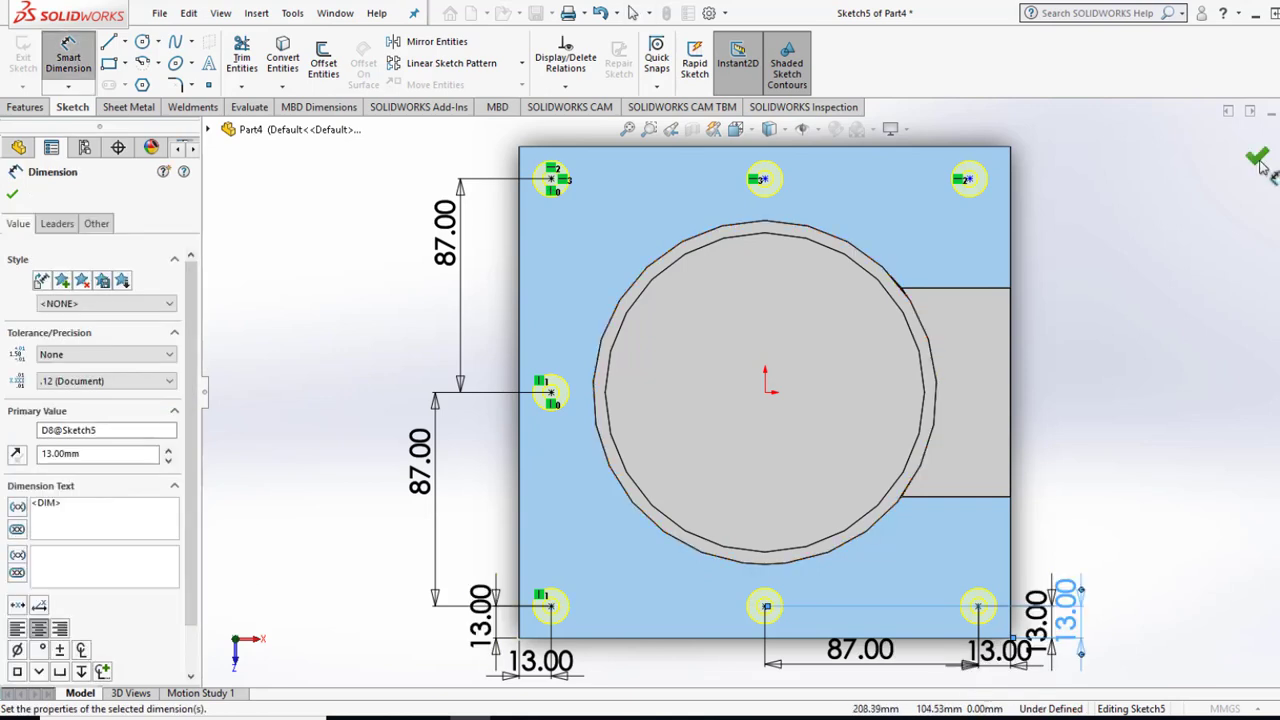
pyautogui.click(1257, 158)
pyautogui.click(13, 192)
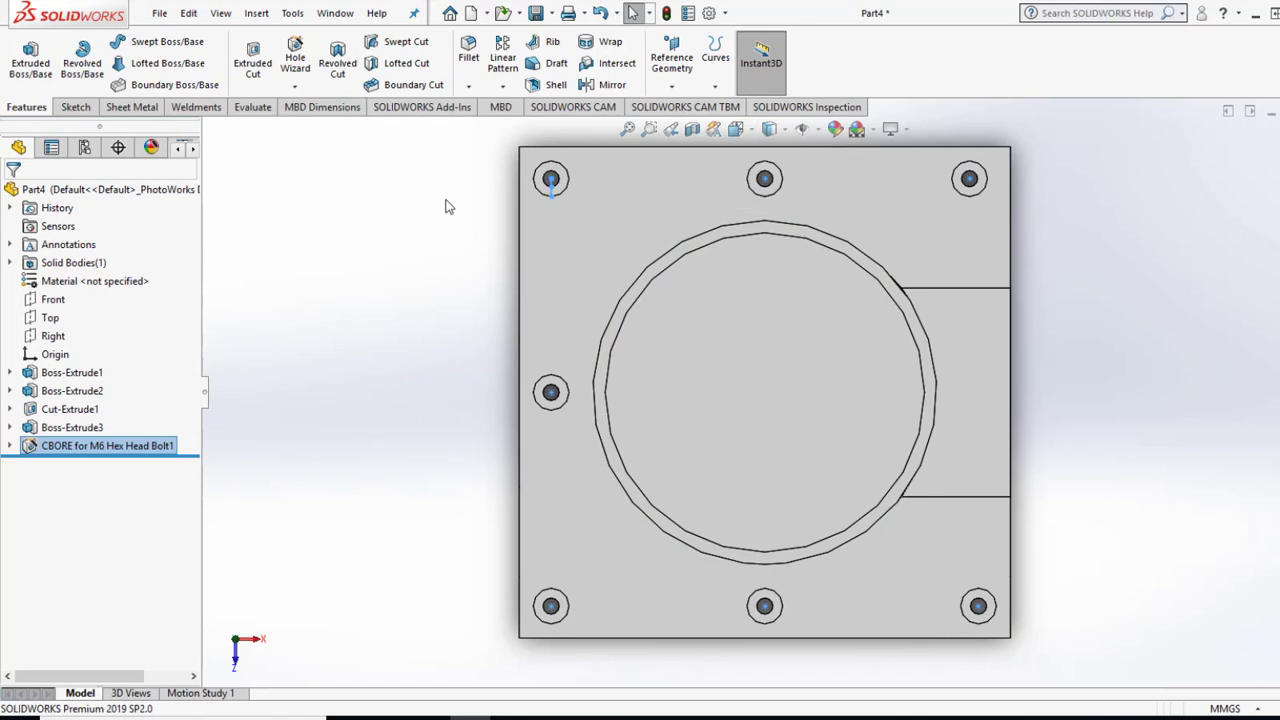
# Switch to Trimetric view and orbit the finished base part to inspect holes and arm.
pyautogui.click(736, 129)
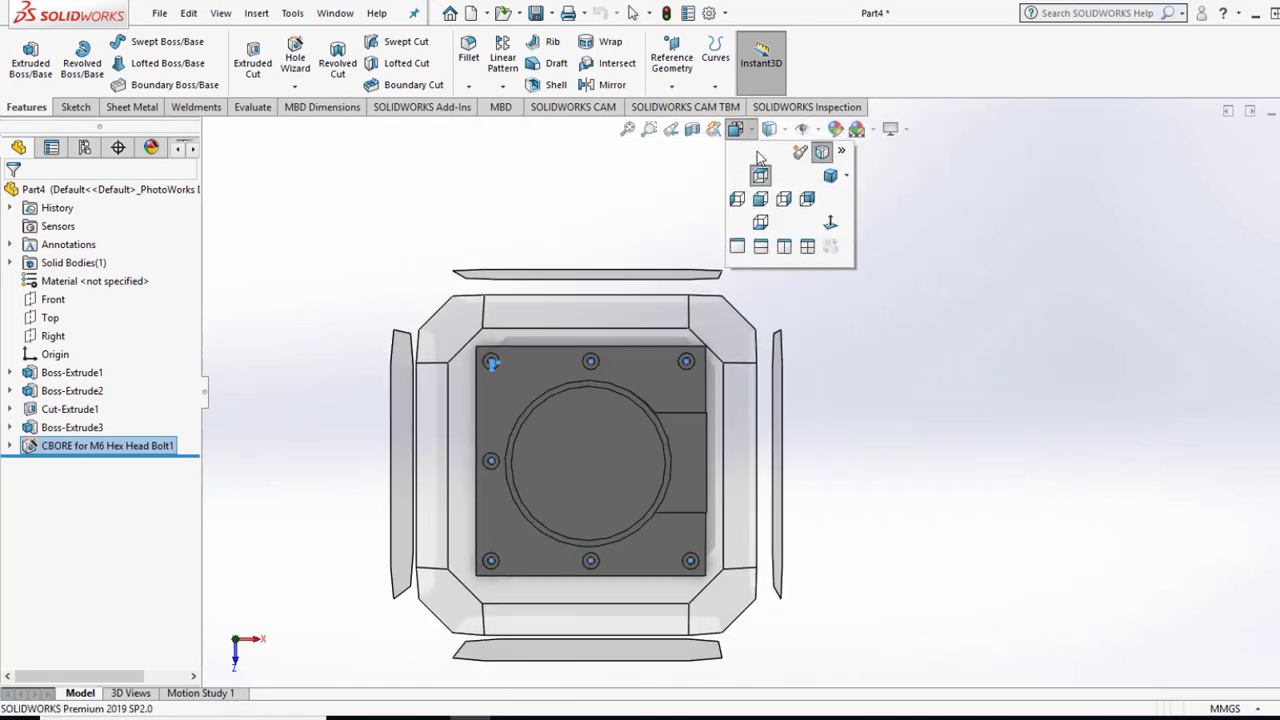
pyautogui.click(846, 176)
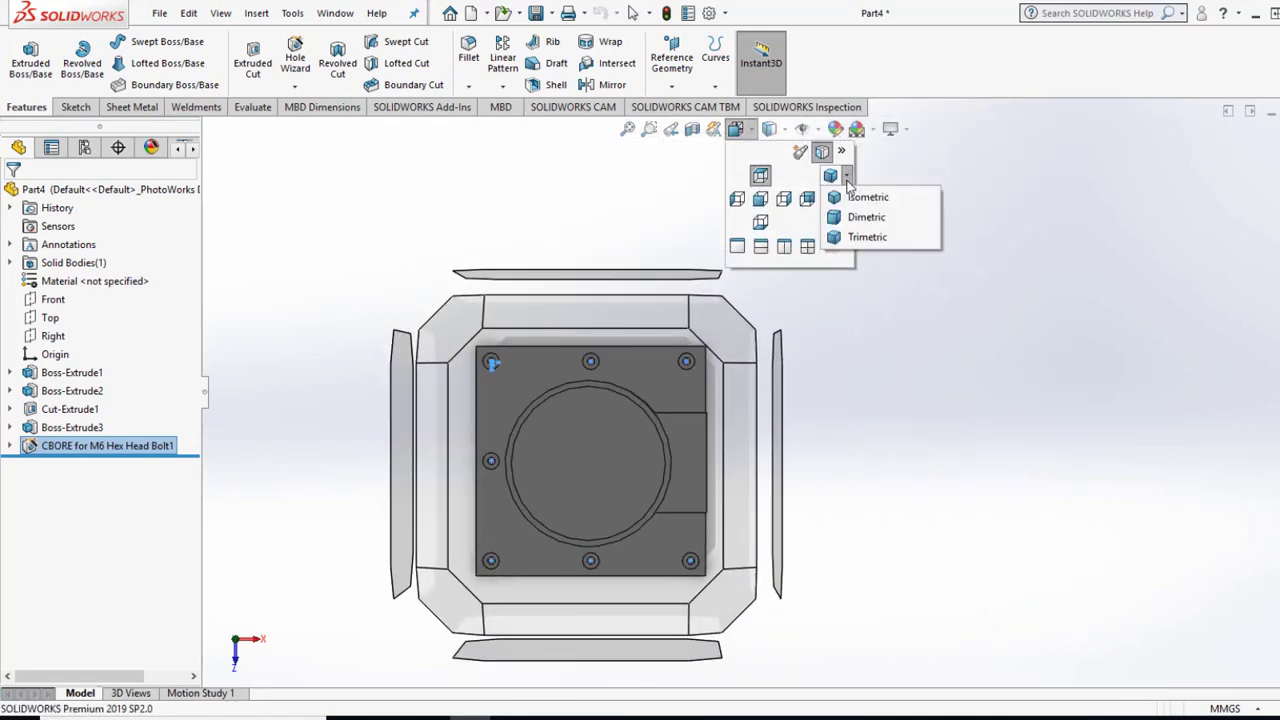
pyautogui.click(866, 238)
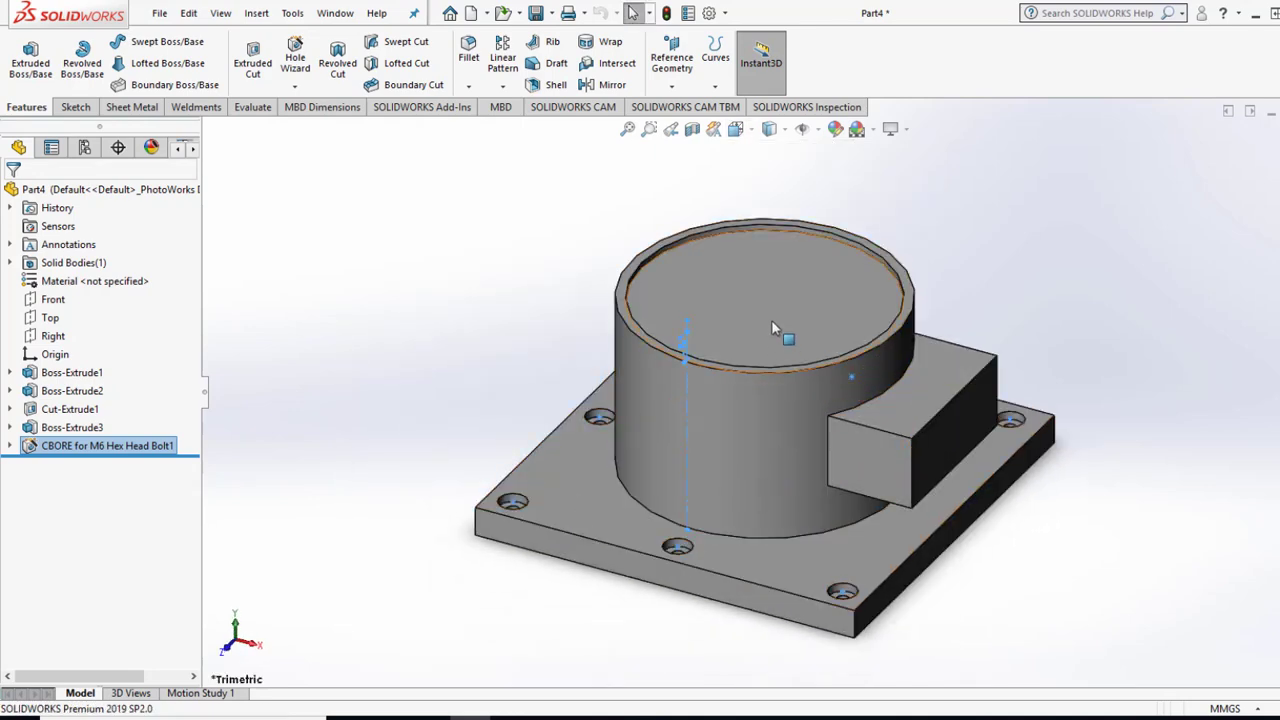
pyautogui.moveTo(797, 365)
pyautogui.mouseDown(button='middle')
pyautogui.moveTo(881, 333)
pyautogui.moveTo(736, 669)
pyautogui.moveTo(806, 493)
pyautogui.mouseUp(button='middle')
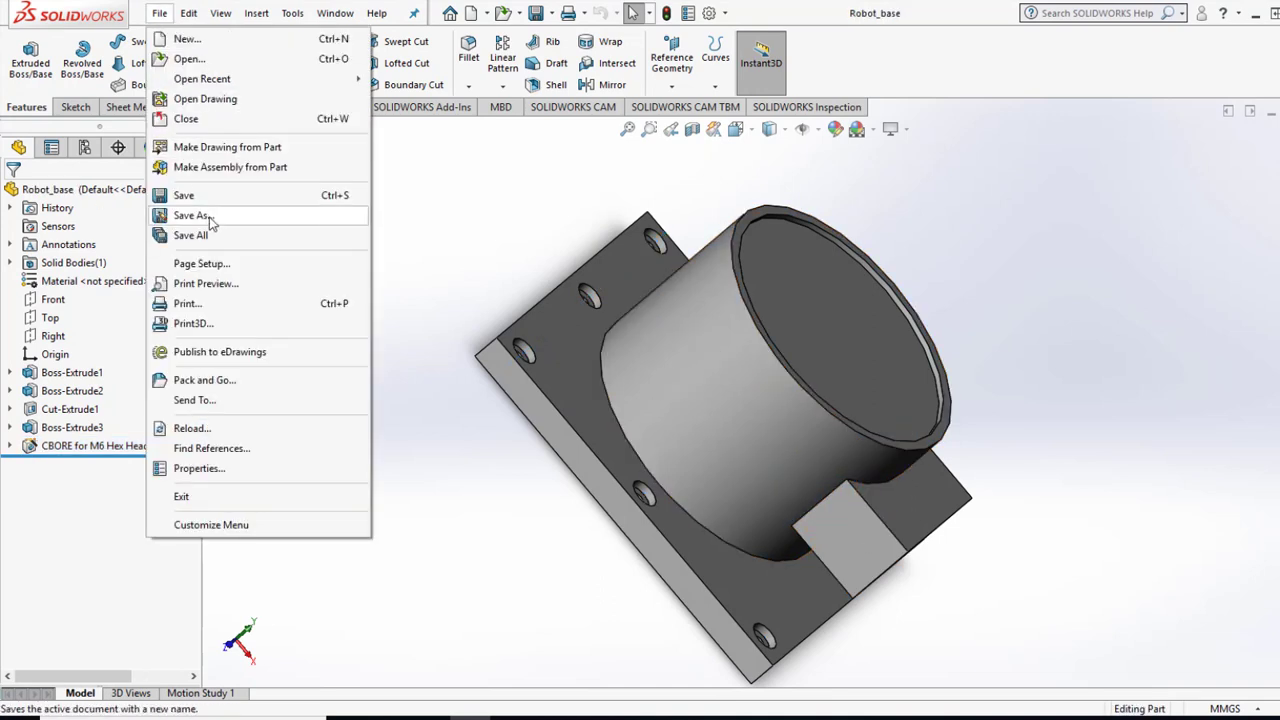
# Save the base part as Robot_base with Save As.
pyautogui.click(192, 215)
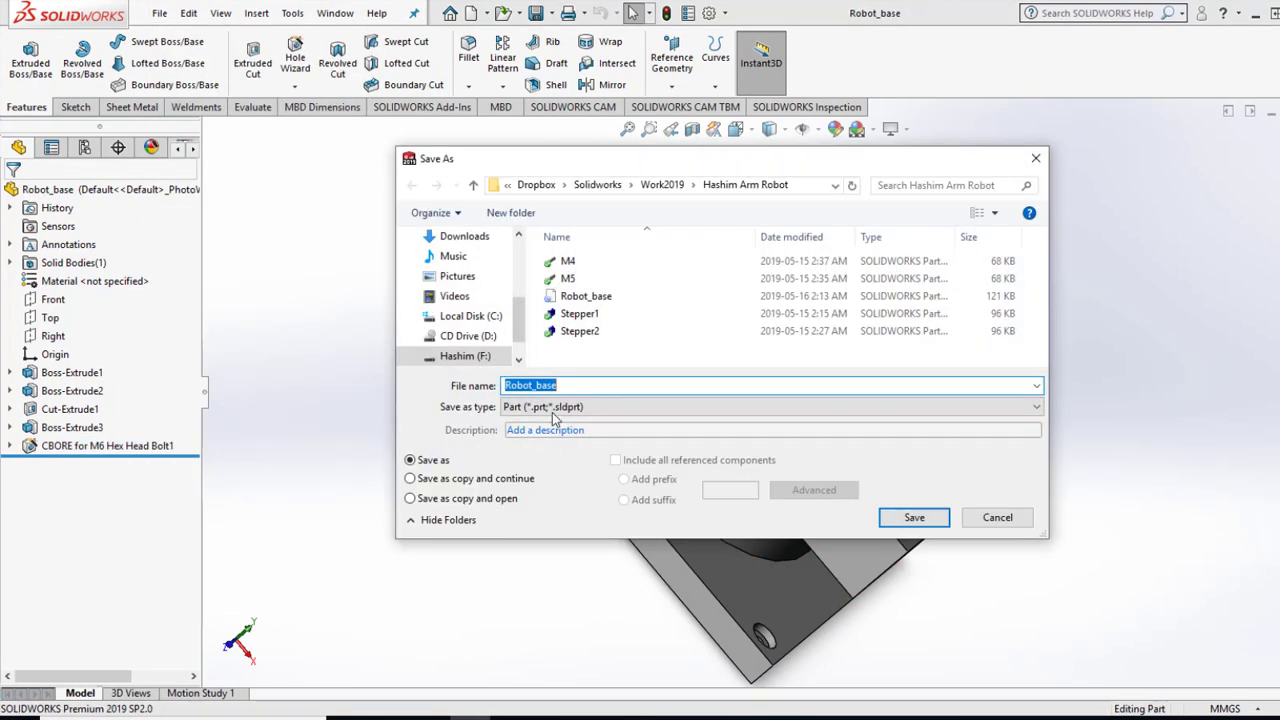
pyautogui.click(552, 391)
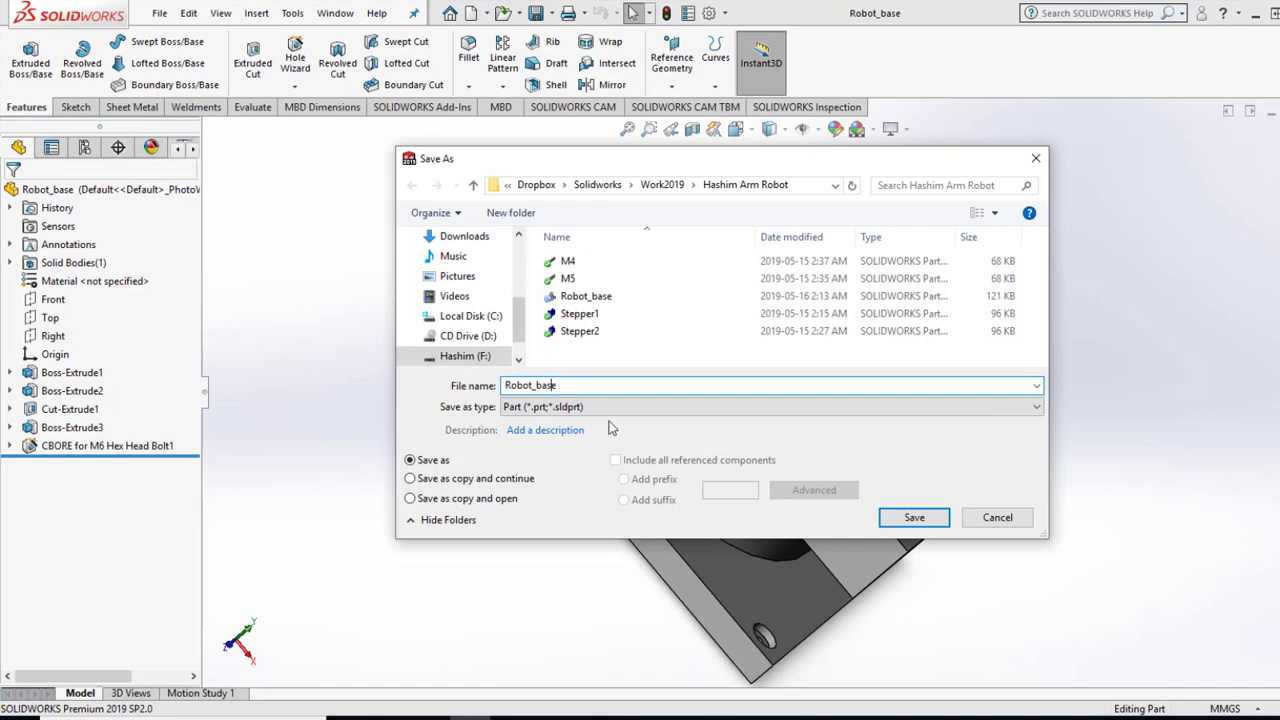
pyautogui.click(926, 528)
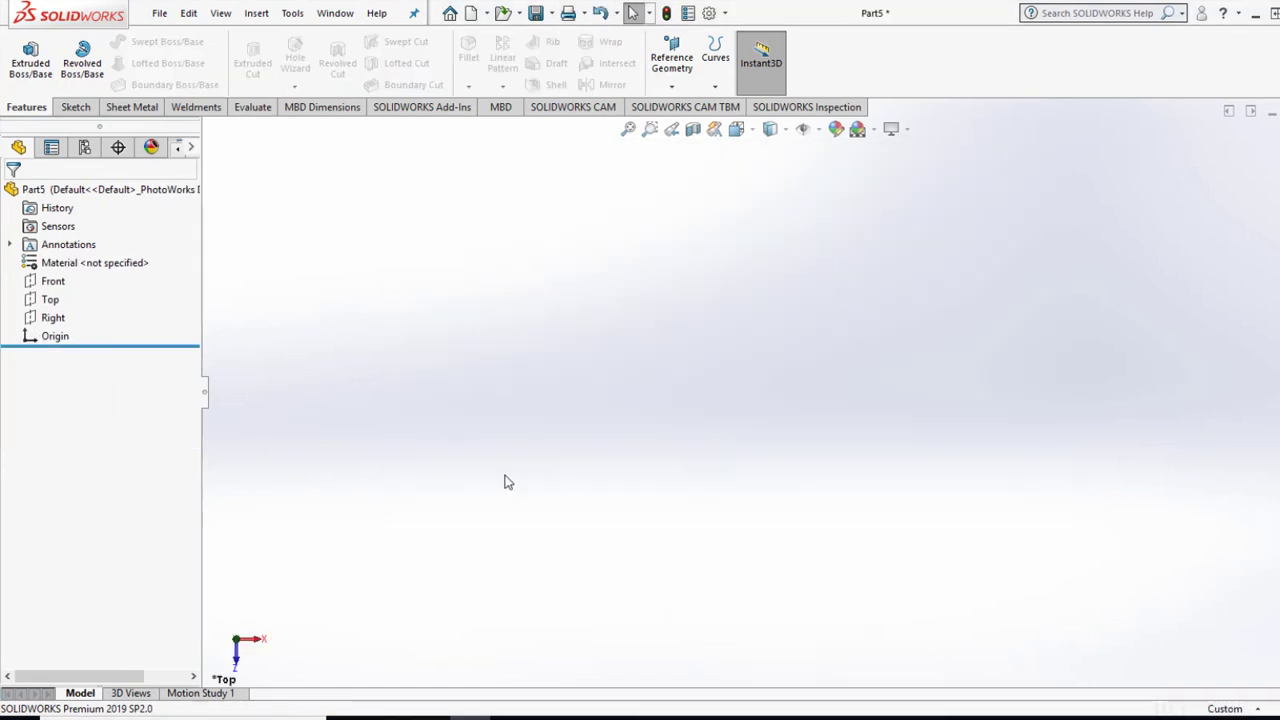
# Sketch a Ø140 mm circle centred on the origin on the Top plane.
pyautogui.click(50, 299)
pyautogui.click(77, 108)
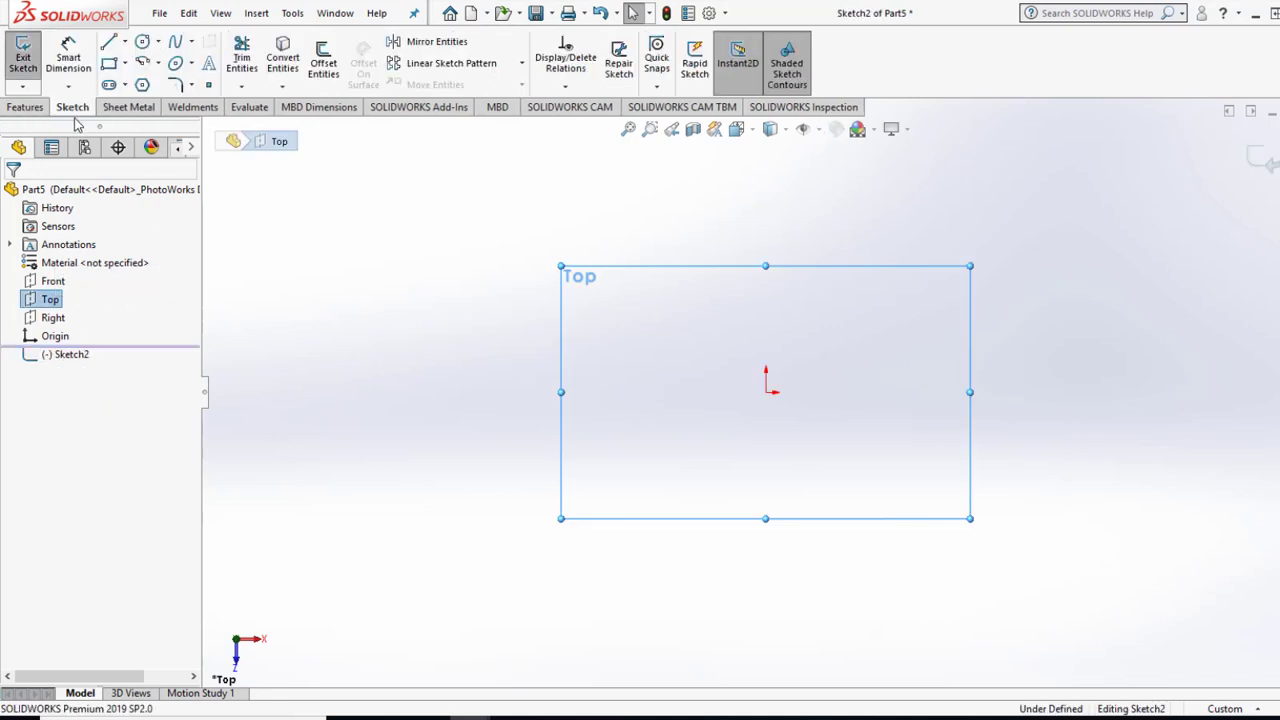
pyautogui.click(143, 44)
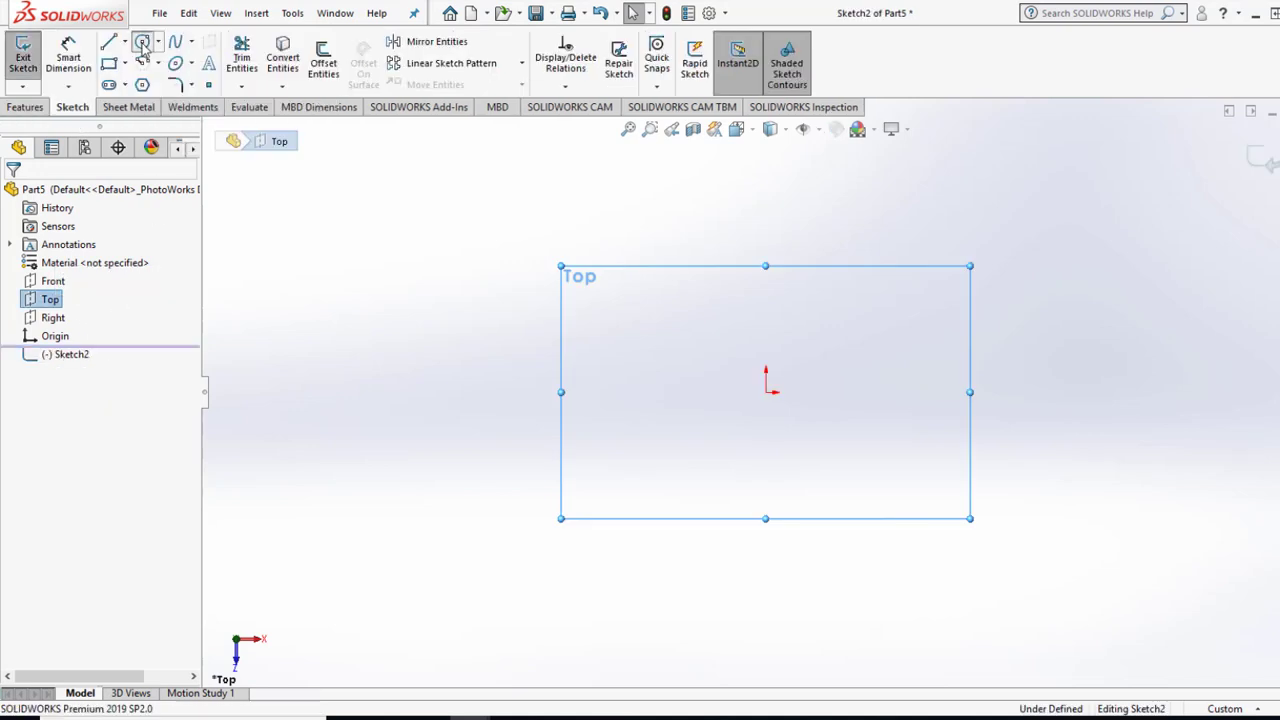
pyautogui.click(766, 392)
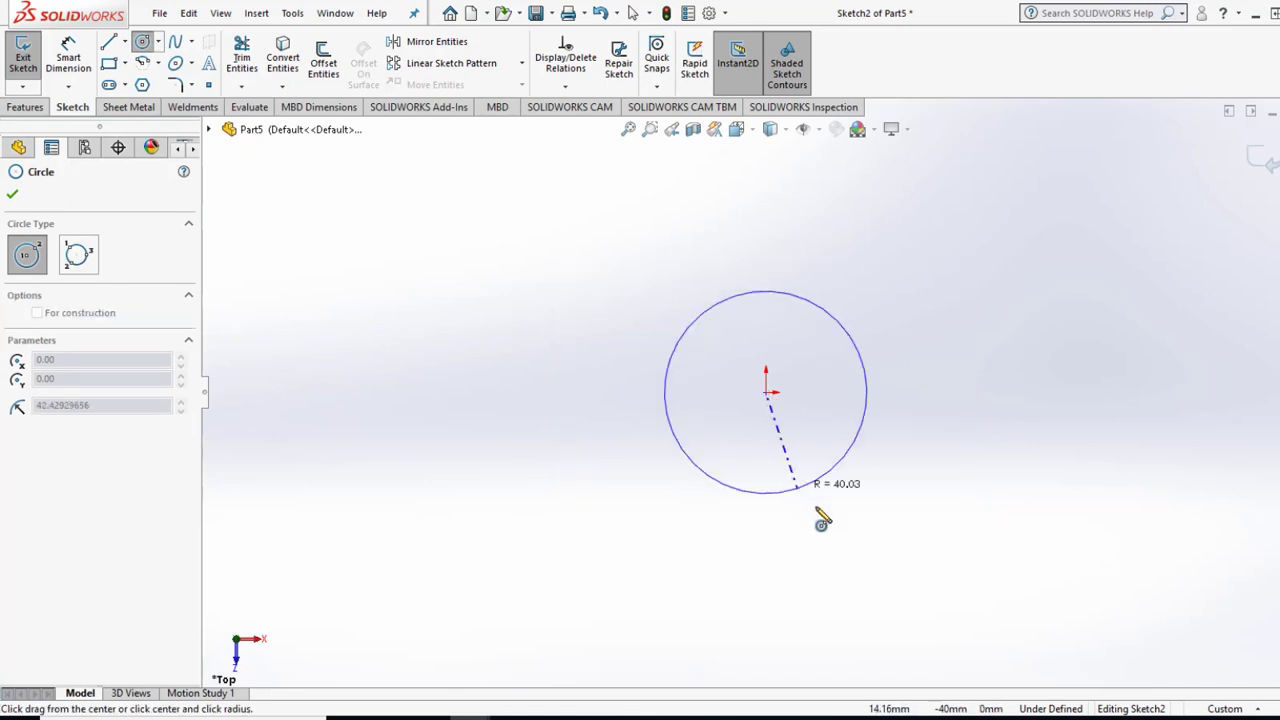
pyautogui.click(833, 520)
pyautogui.click(84, 66)
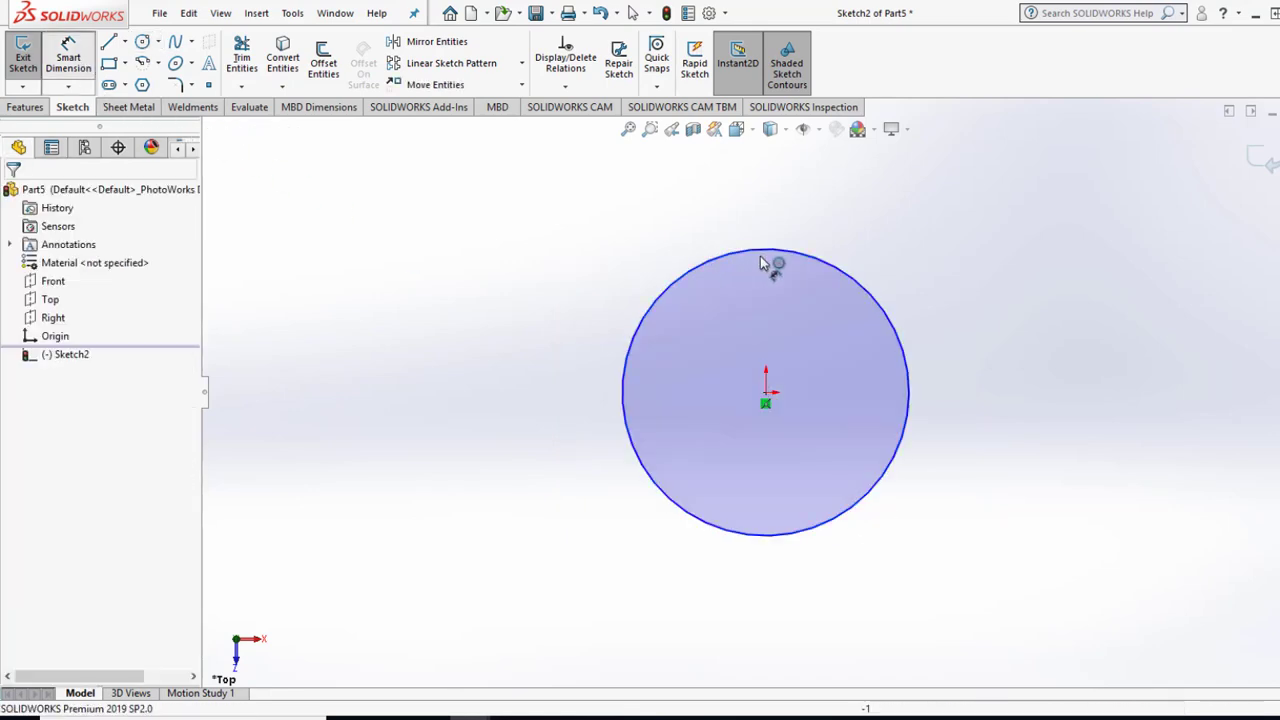
pyautogui.click(758, 252)
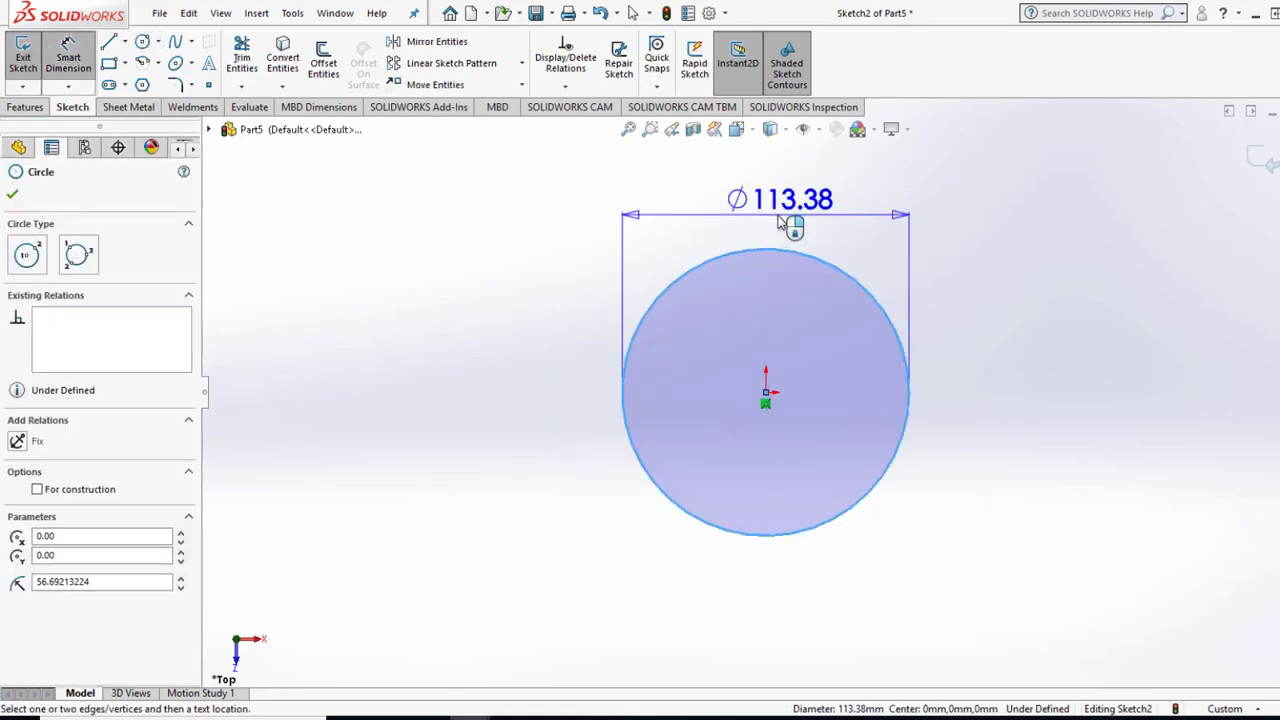
pyautogui.click(780, 222)
pyautogui.write('1')
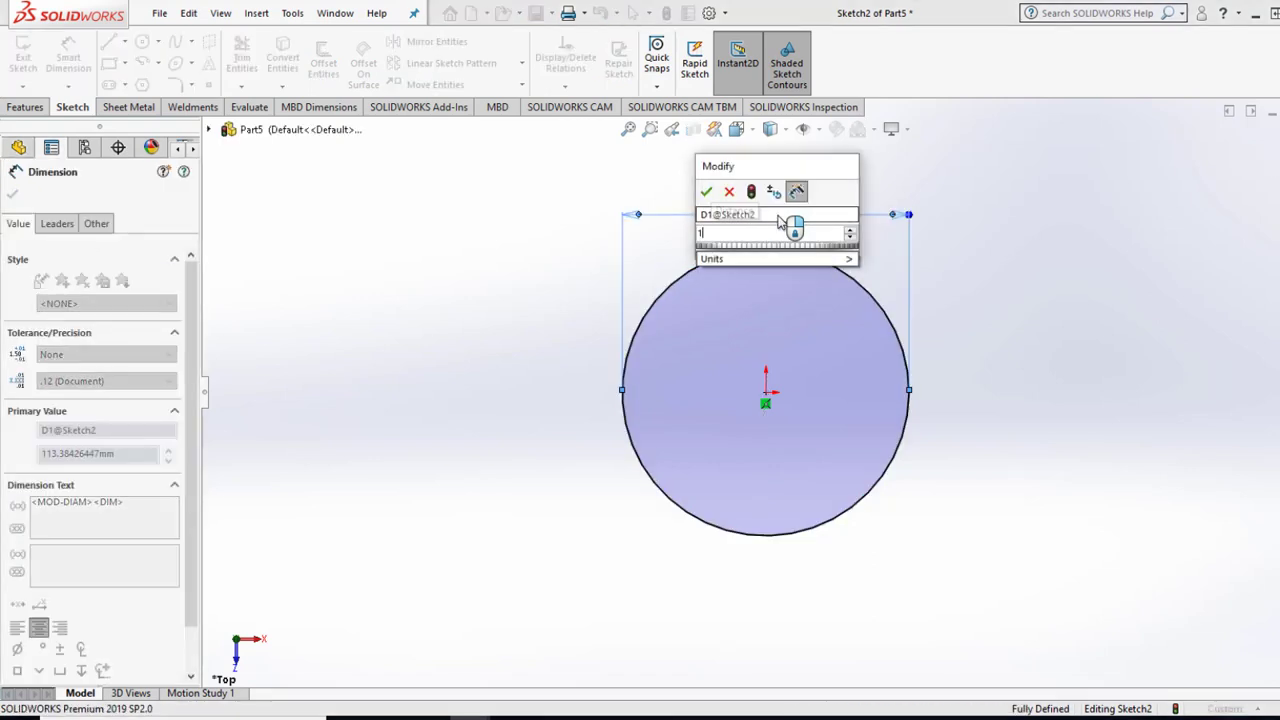
pyautogui.write('40')
pyautogui.press('Return')
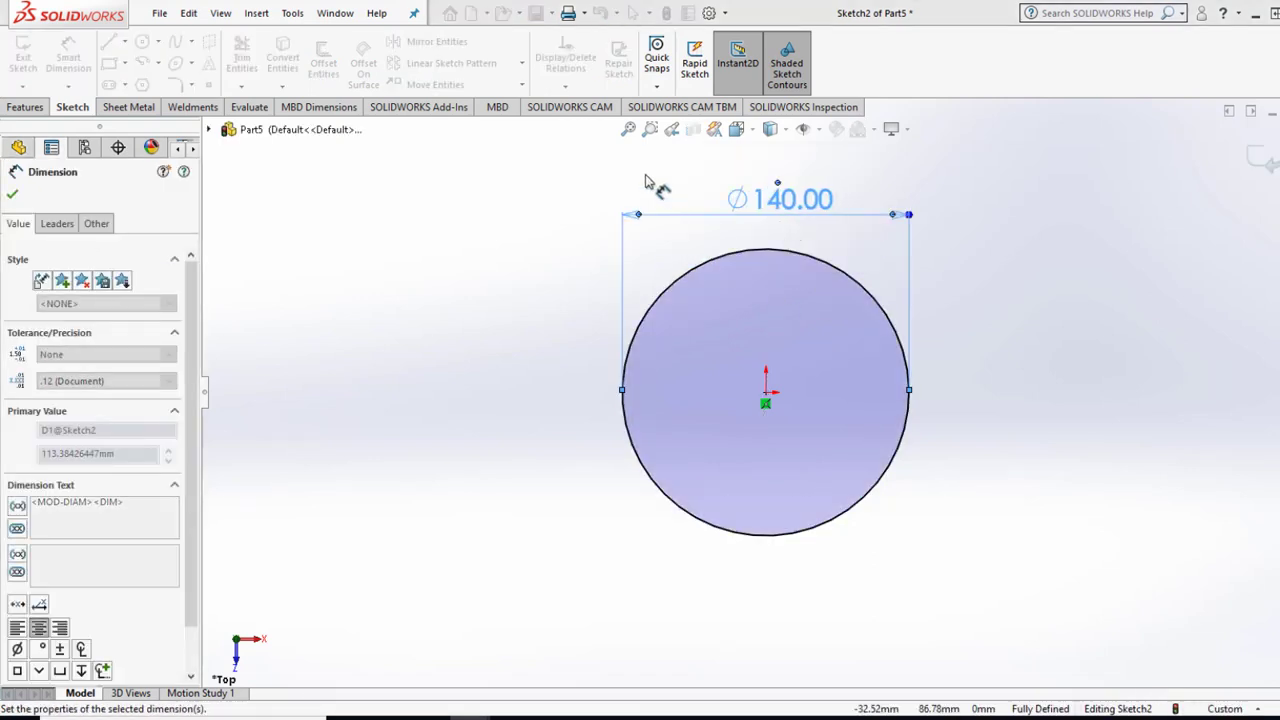
pyautogui.click(12, 194)
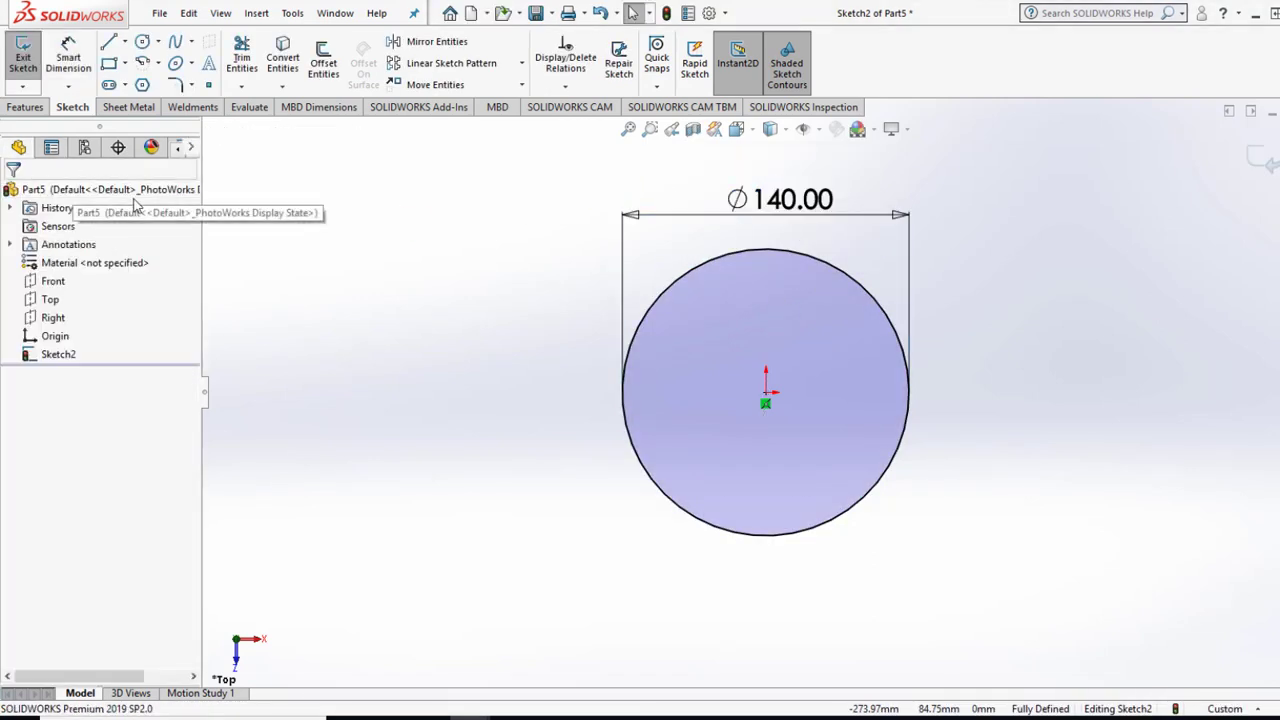
# Extrude the circle 15 mm into a disk.
pyautogui.click(23, 58)
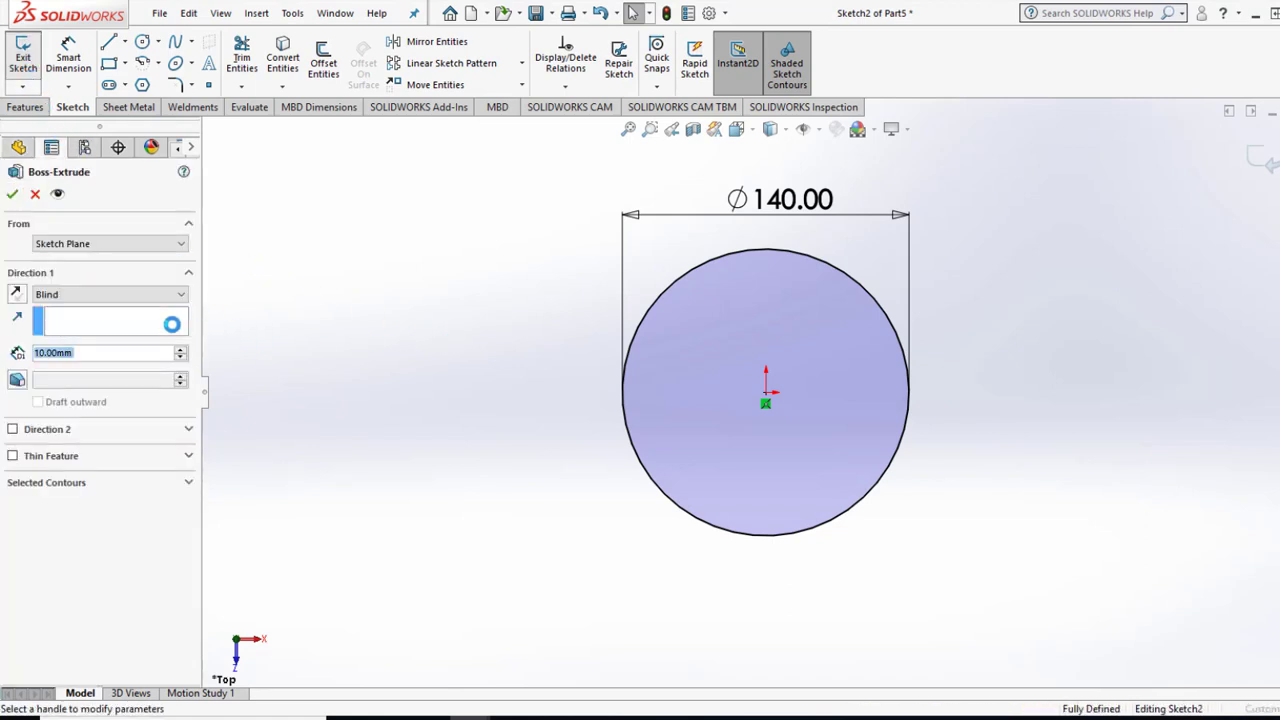
pyautogui.write('1')
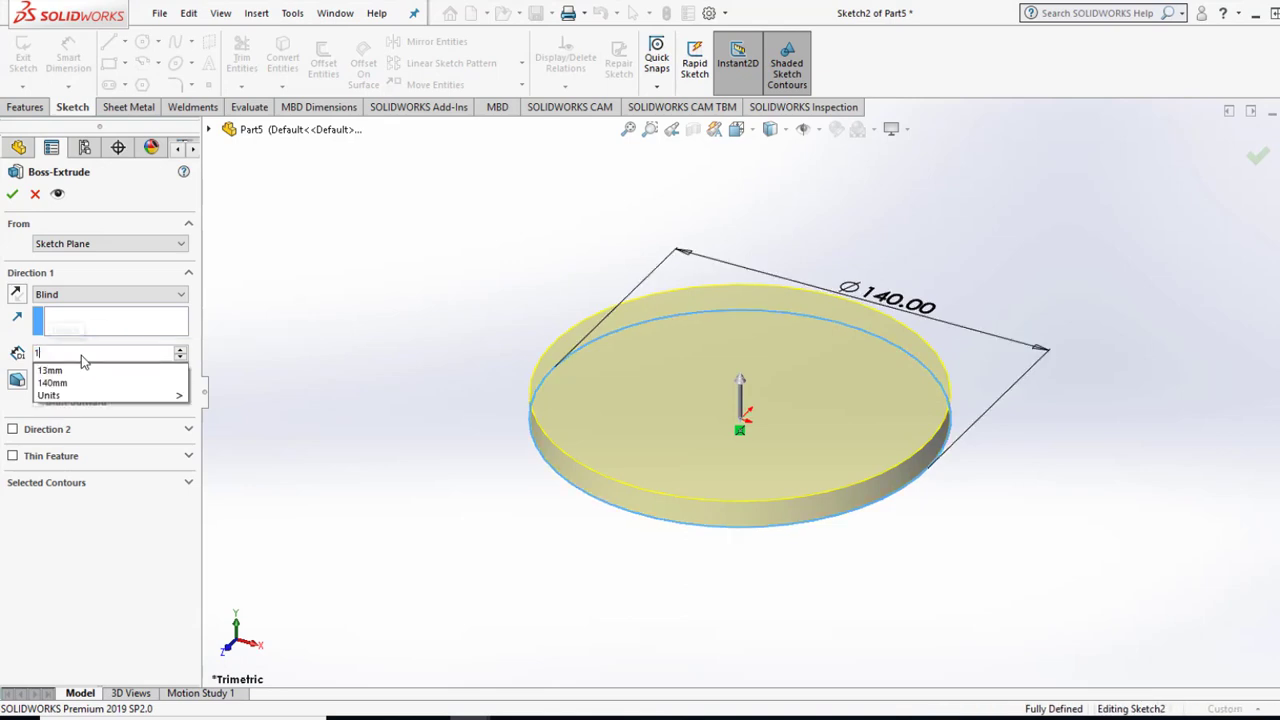
pyautogui.write('5')
pyautogui.press('Return')
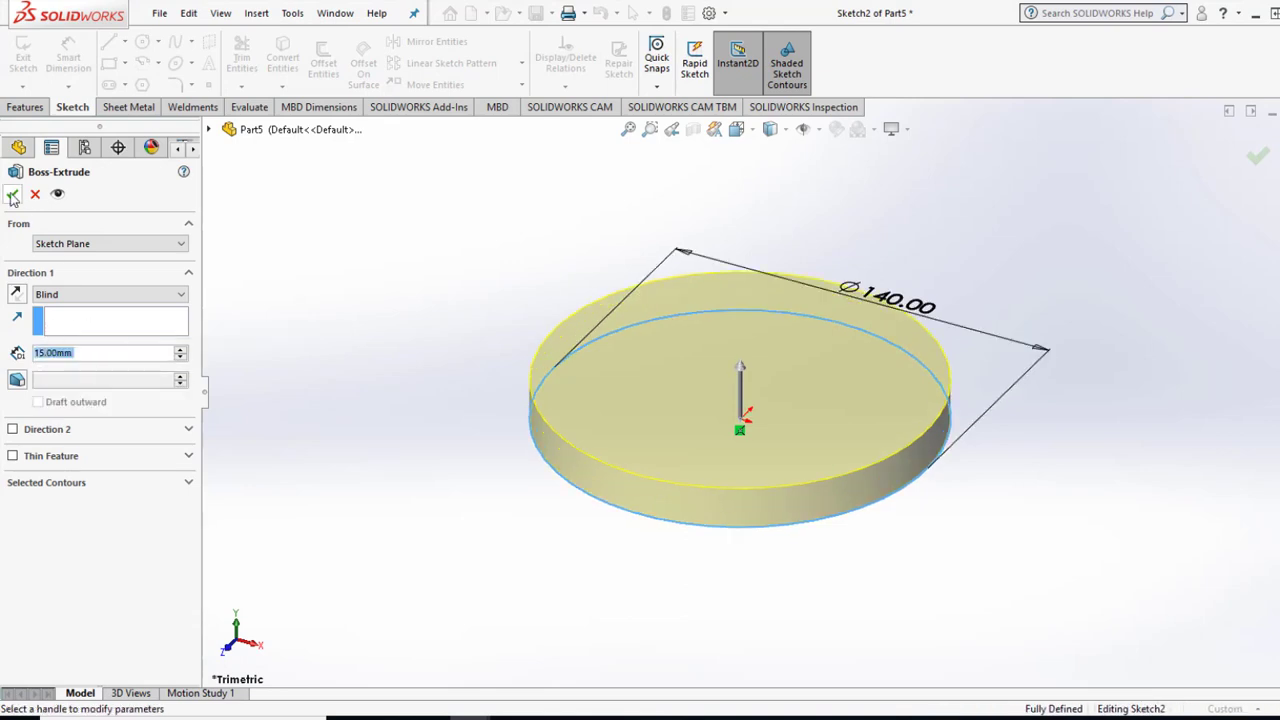
pyautogui.click(12, 196)
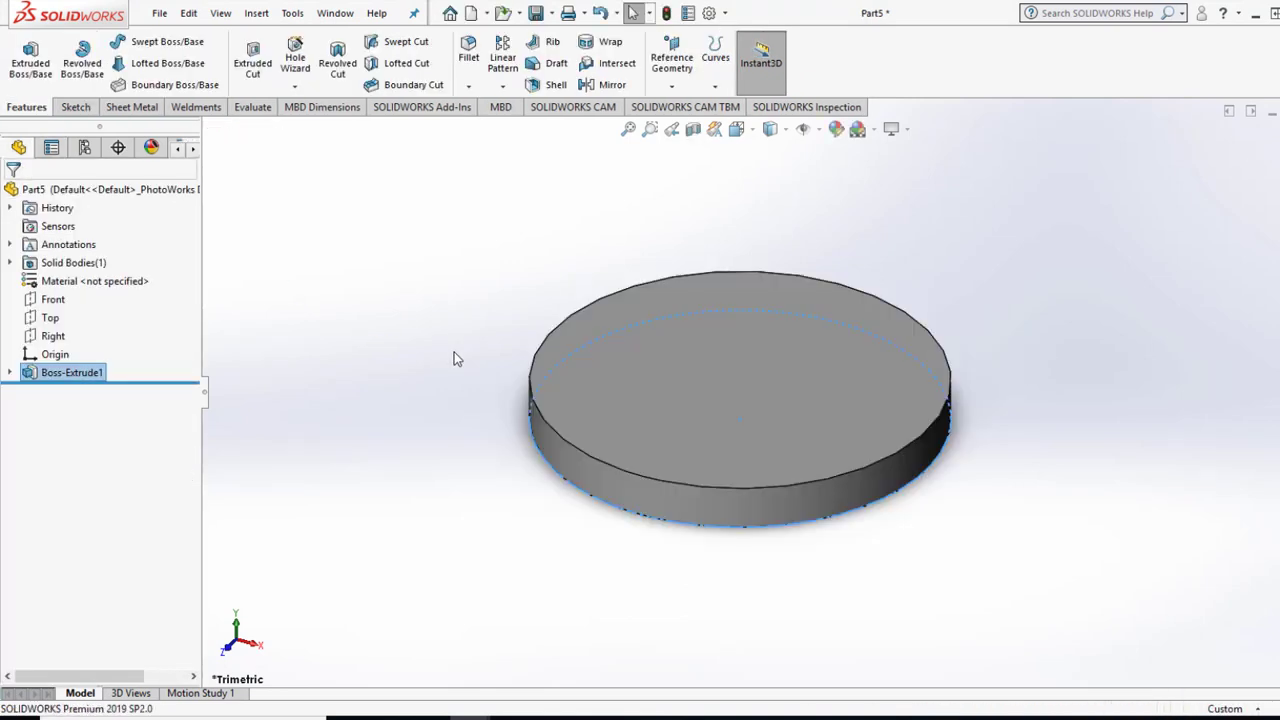
# Sketch a Ø130 mm circle centred on the origin on the disk's bottom face.
pyautogui.moveTo(528, 472); pyautogui.dragTo(767, 390, button='middle')
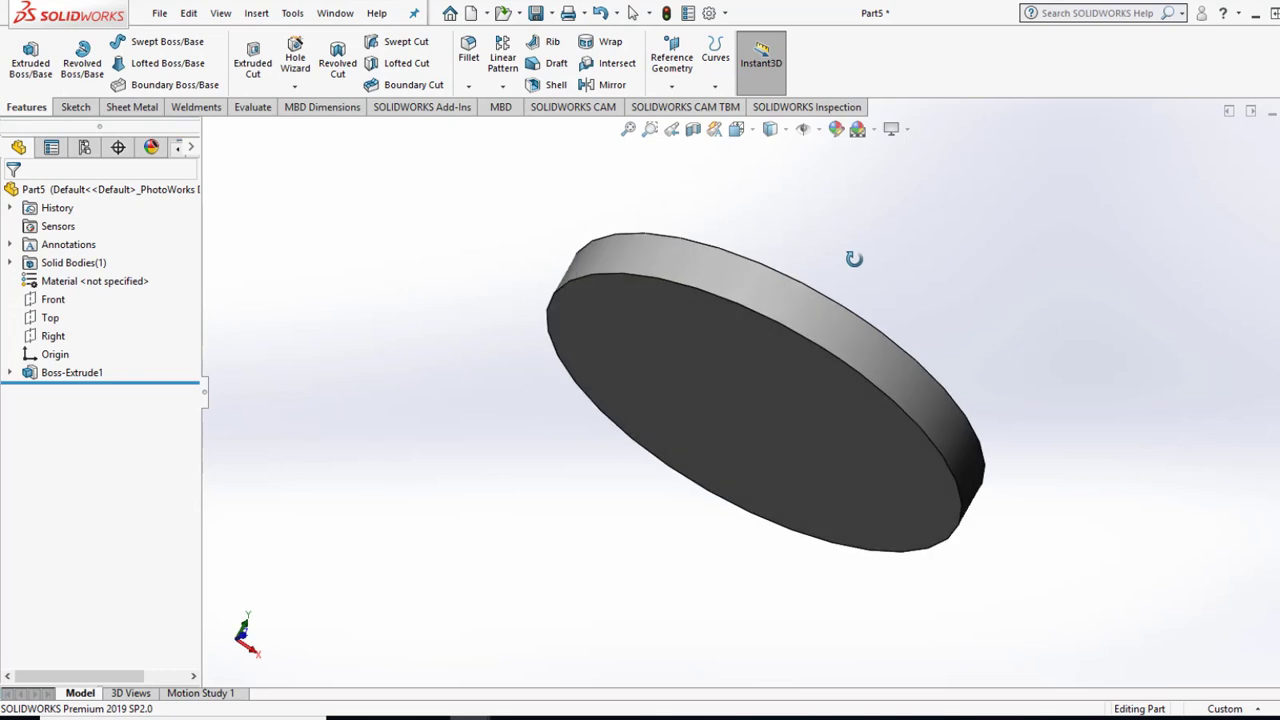
pyautogui.click(767, 390)
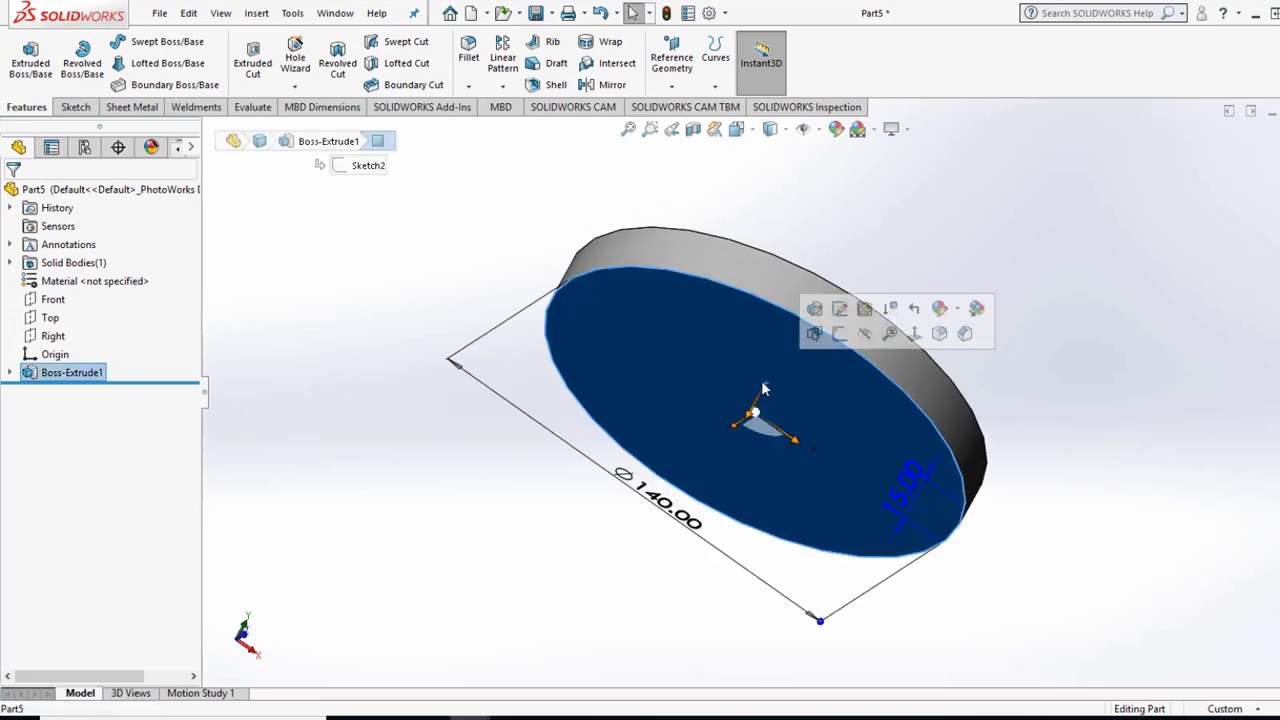
pyautogui.click(70, 110)
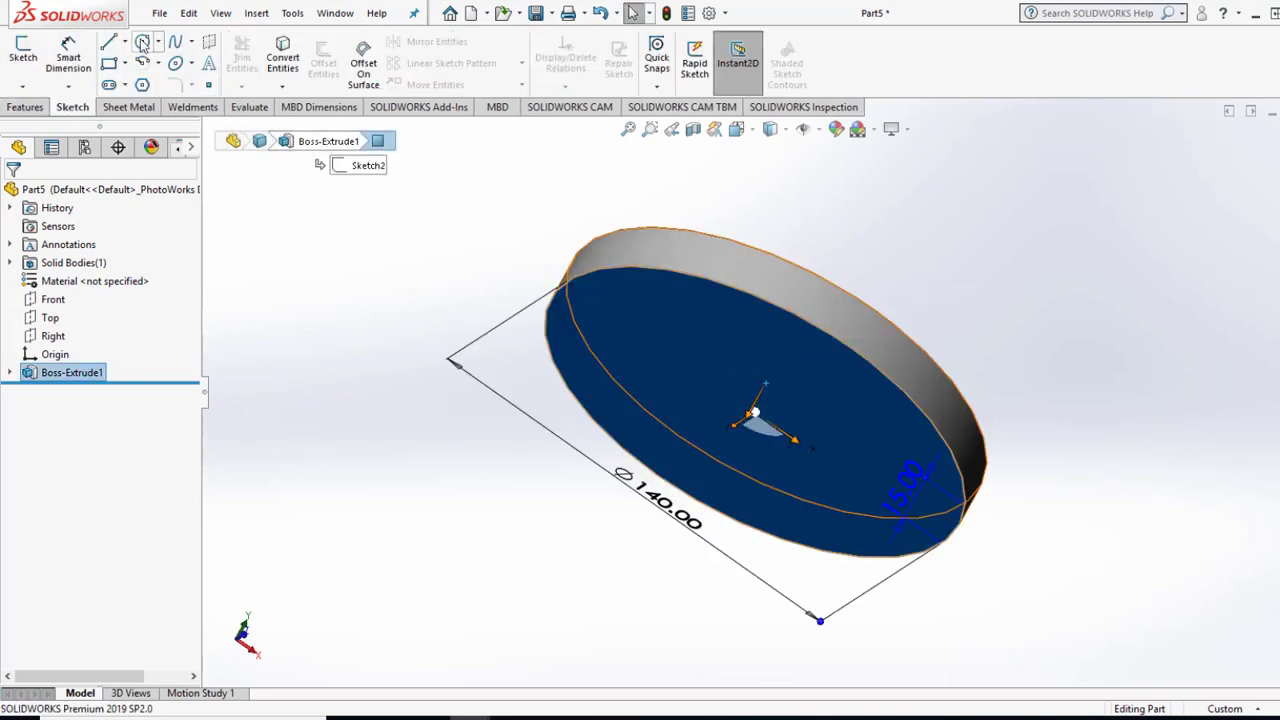
pyautogui.click(756, 133)
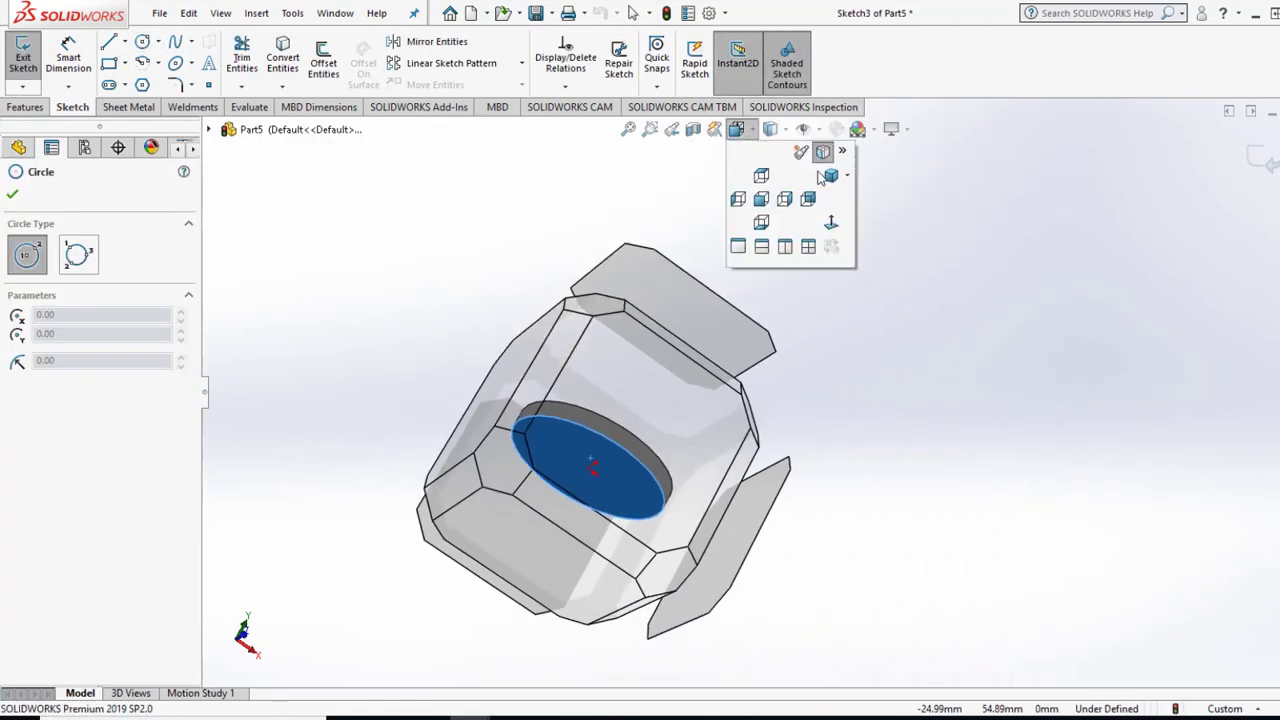
pyautogui.click(830, 222)
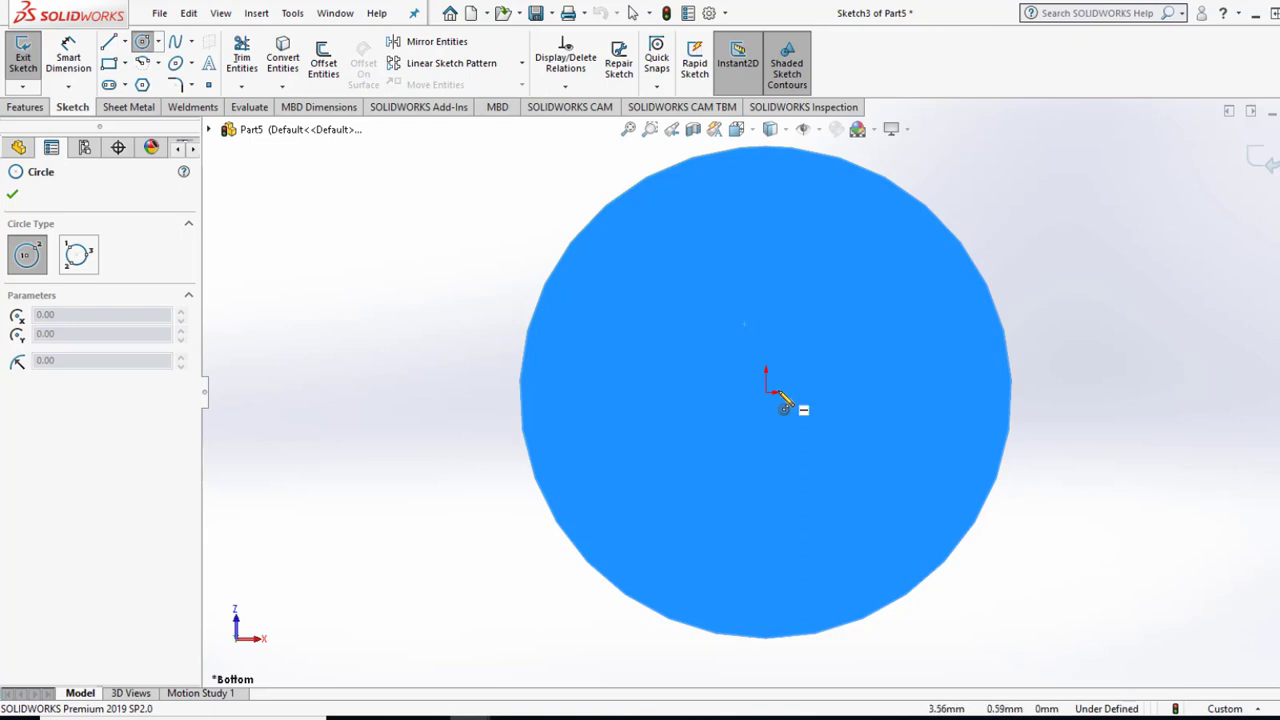
pyautogui.click(766, 392)
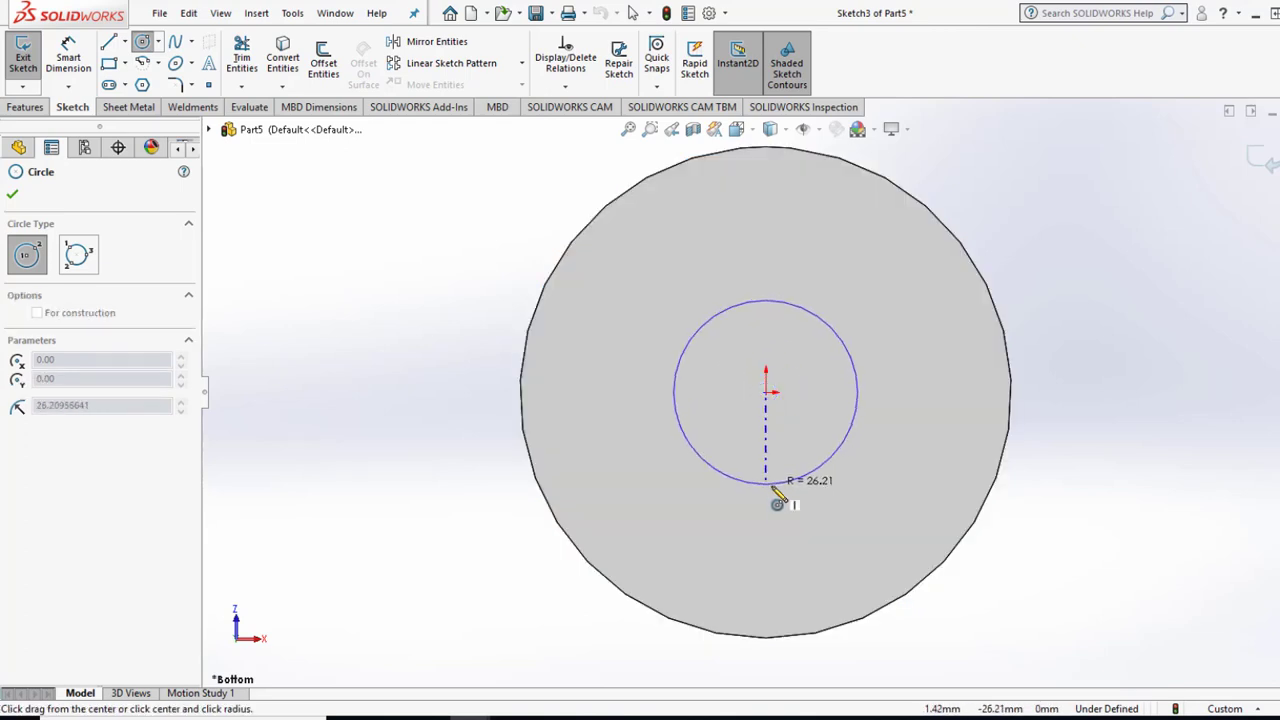
pyautogui.click(769, 584)
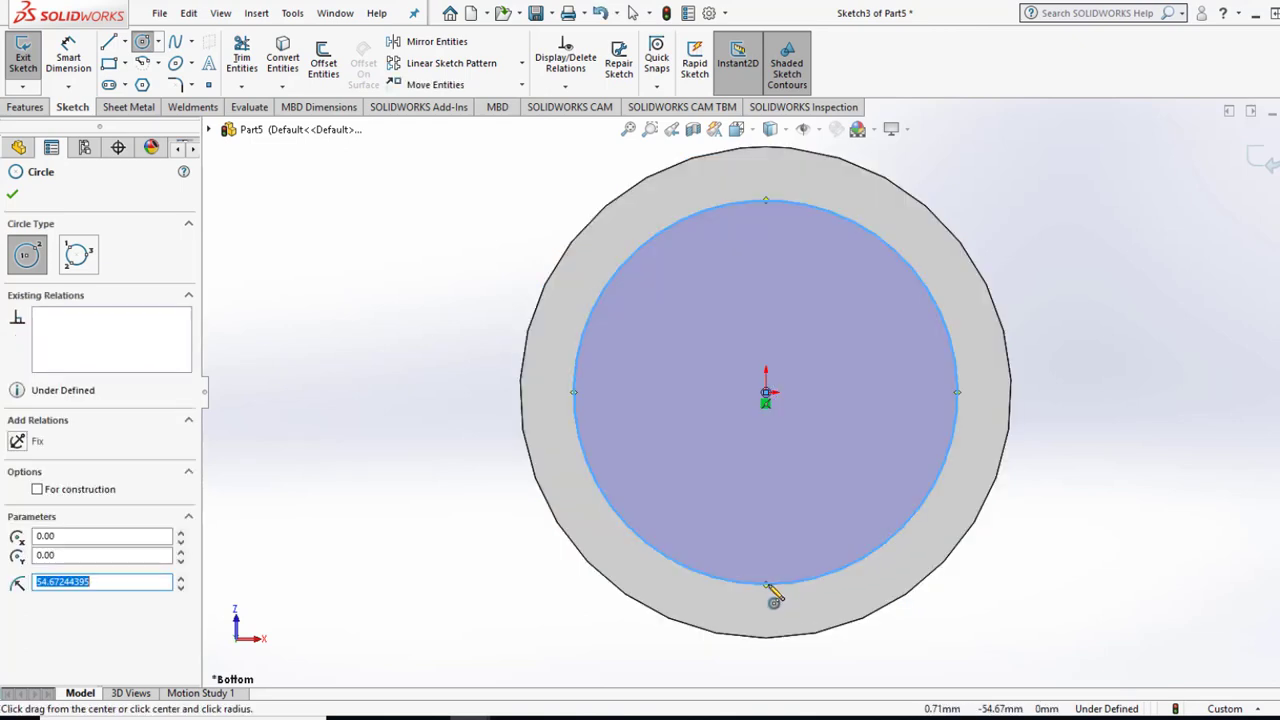
pyautogui.click(68, 55)
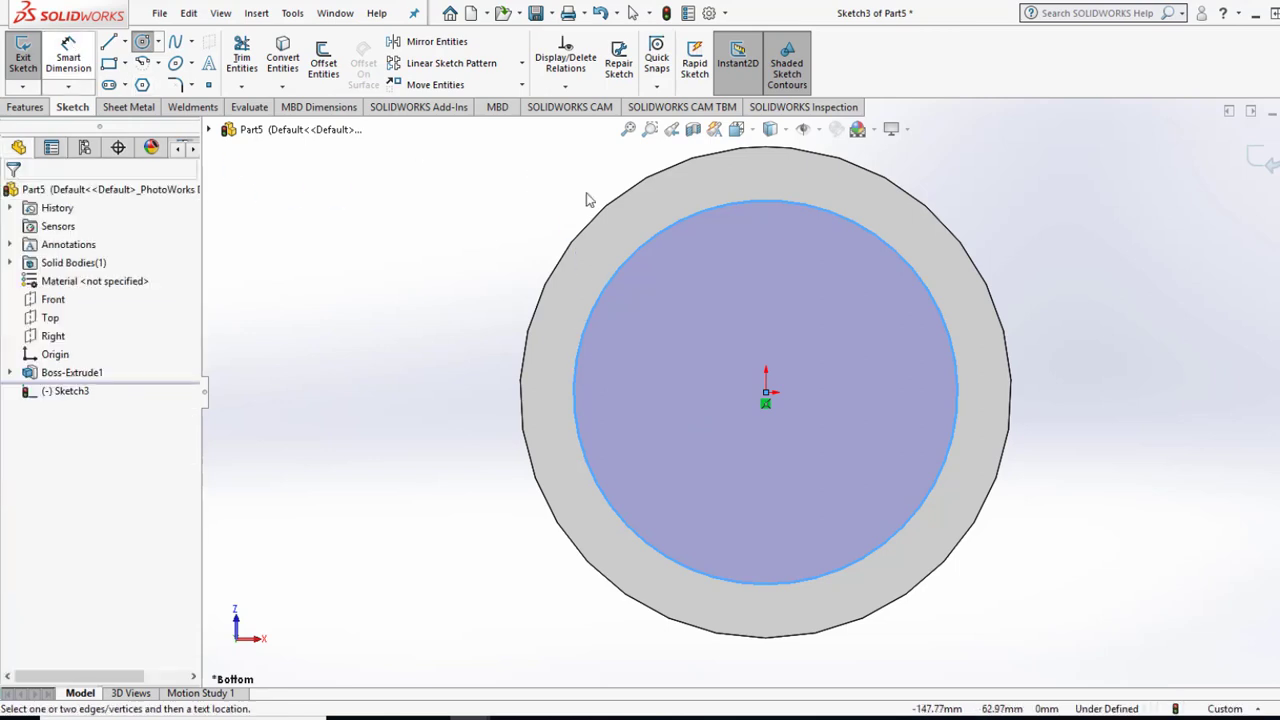
pyautogui.click(898, 246)
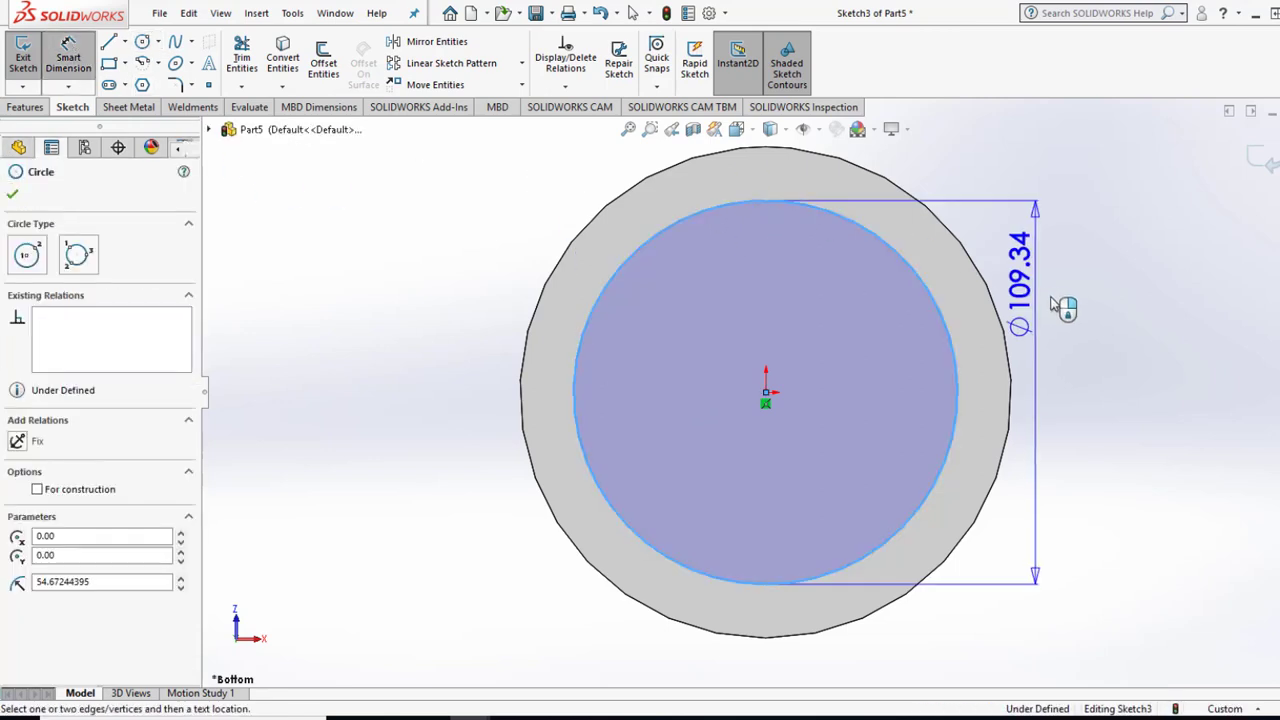
pyautogui.click(1053, 299)
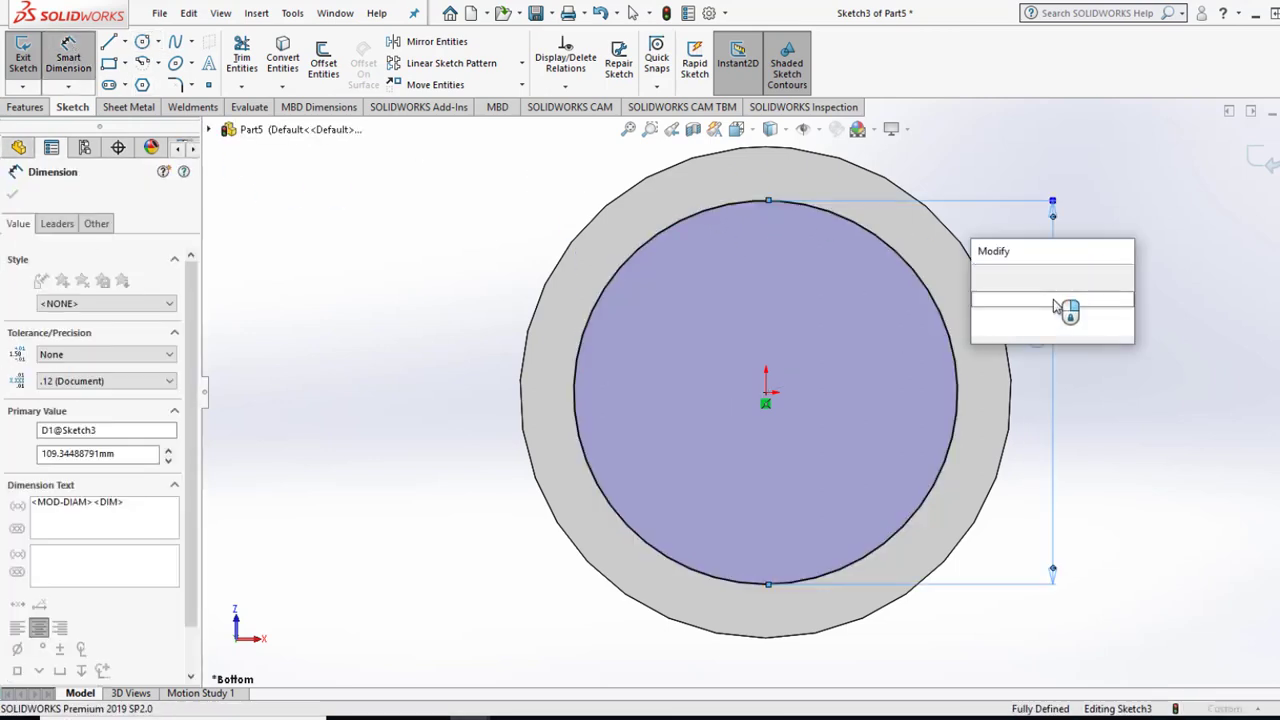
pyautogui.write('130')
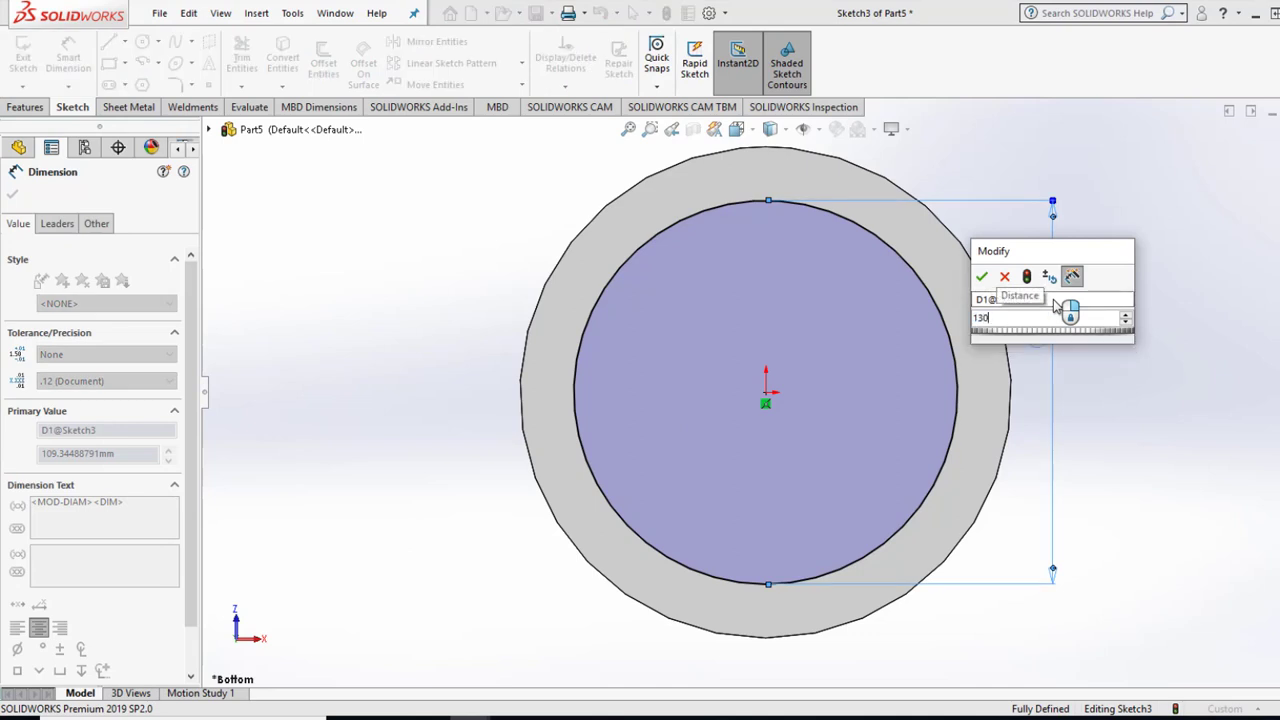
pyautogui.press('Return')
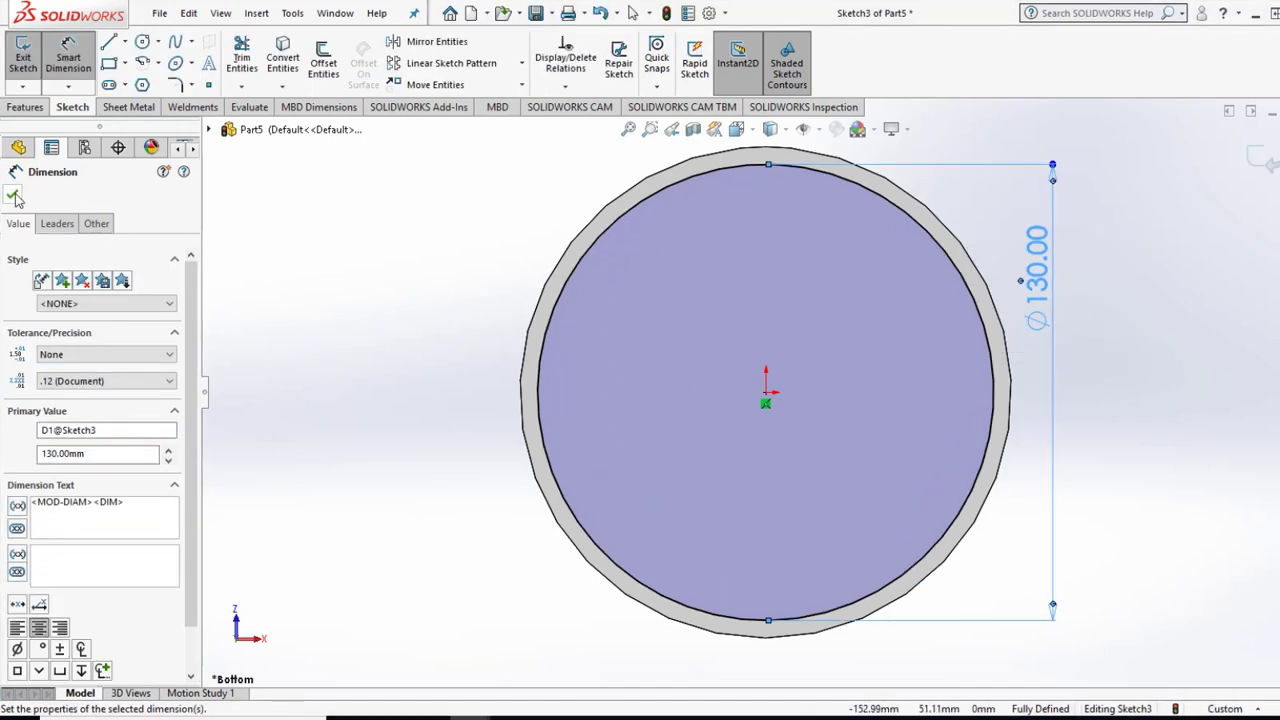
pyautogui.click(14, 196)
# Extrude the Ø130 mm circle 3 mm into a shallow boss.
pyautogui.click(711, 258)
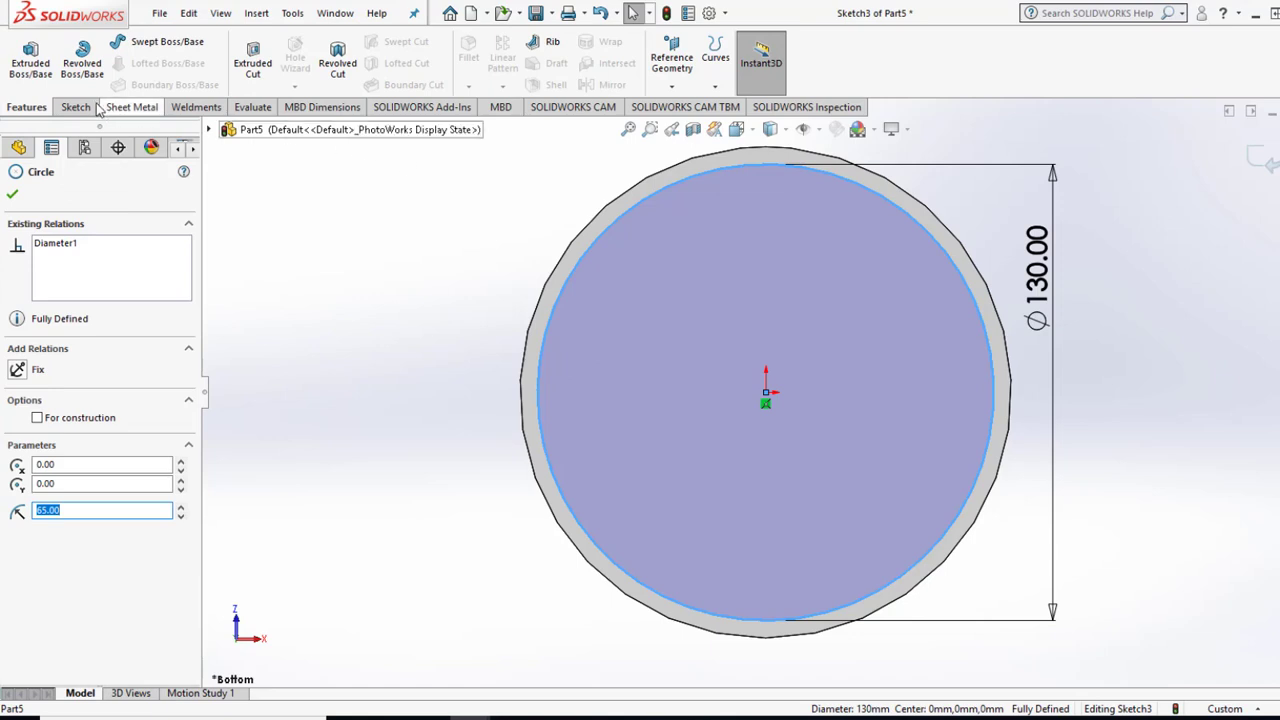
pyautogui.click(36, 75)
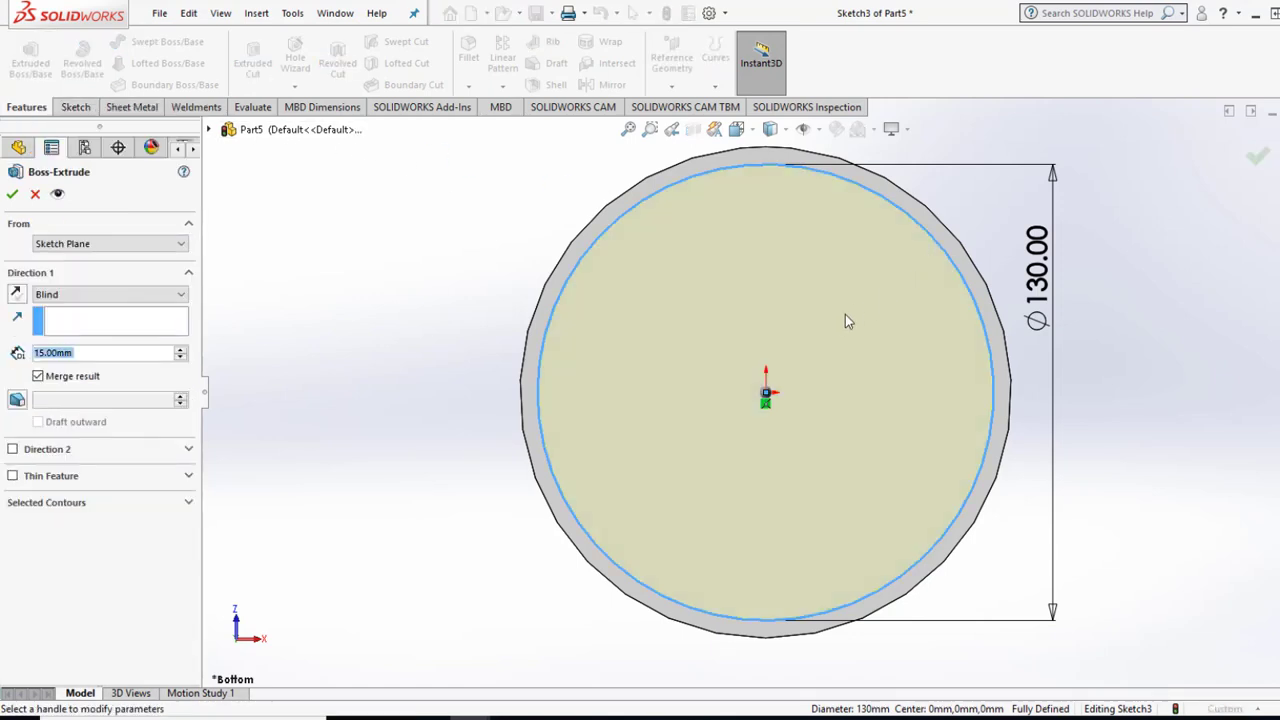
pyautogui.moveTo(871, 426); pyautogui.dragTo(829, 430, button='middle')
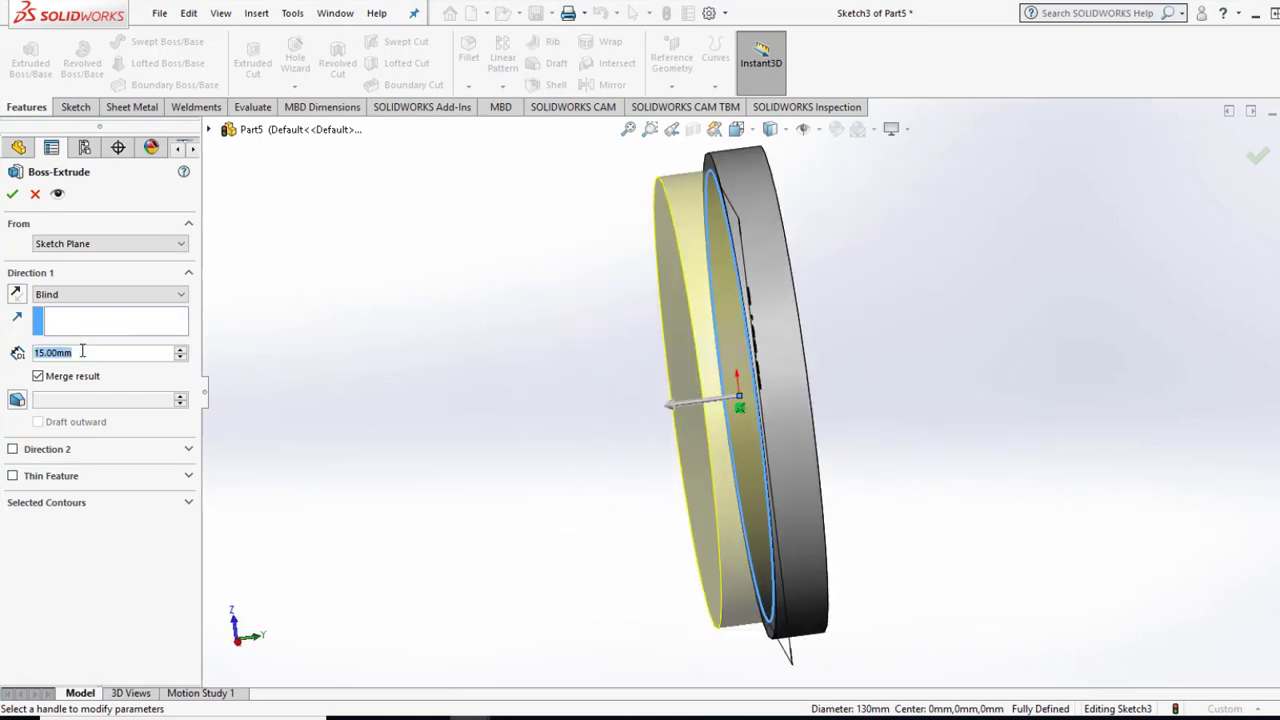
pyautogui.write('3')
pyautogui.press('Return')
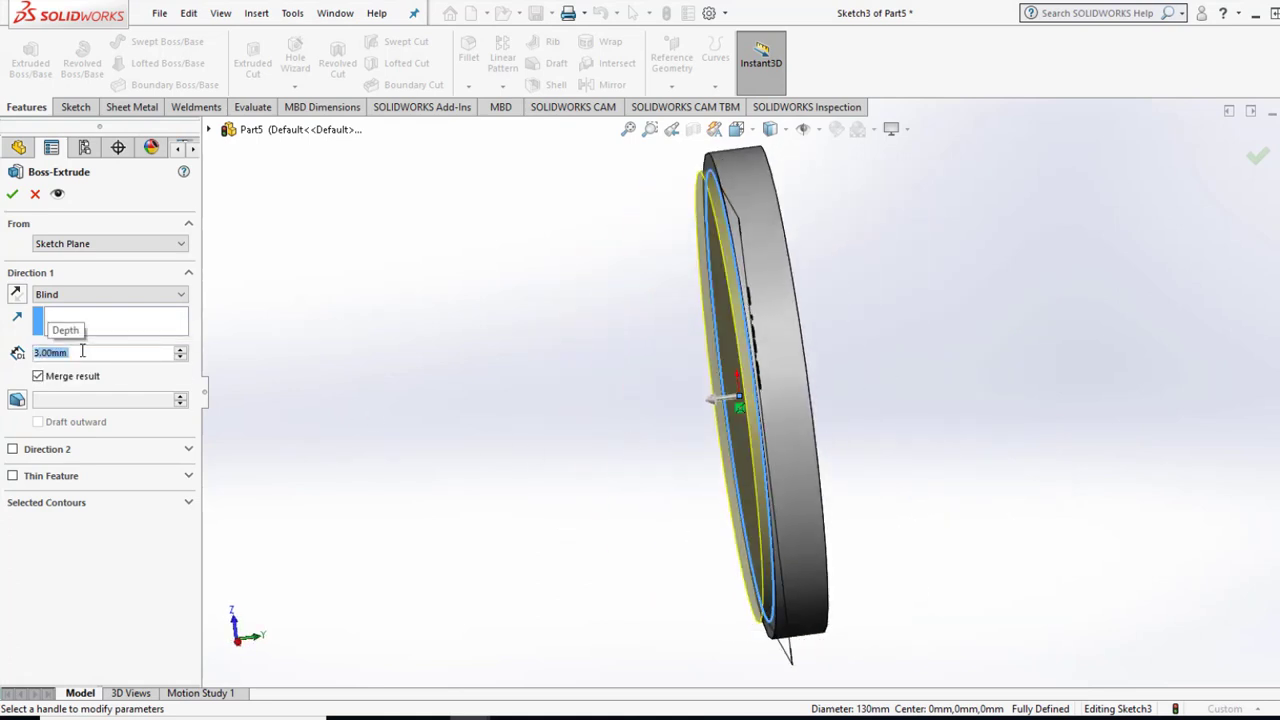
pyautogui.click(12, 195)
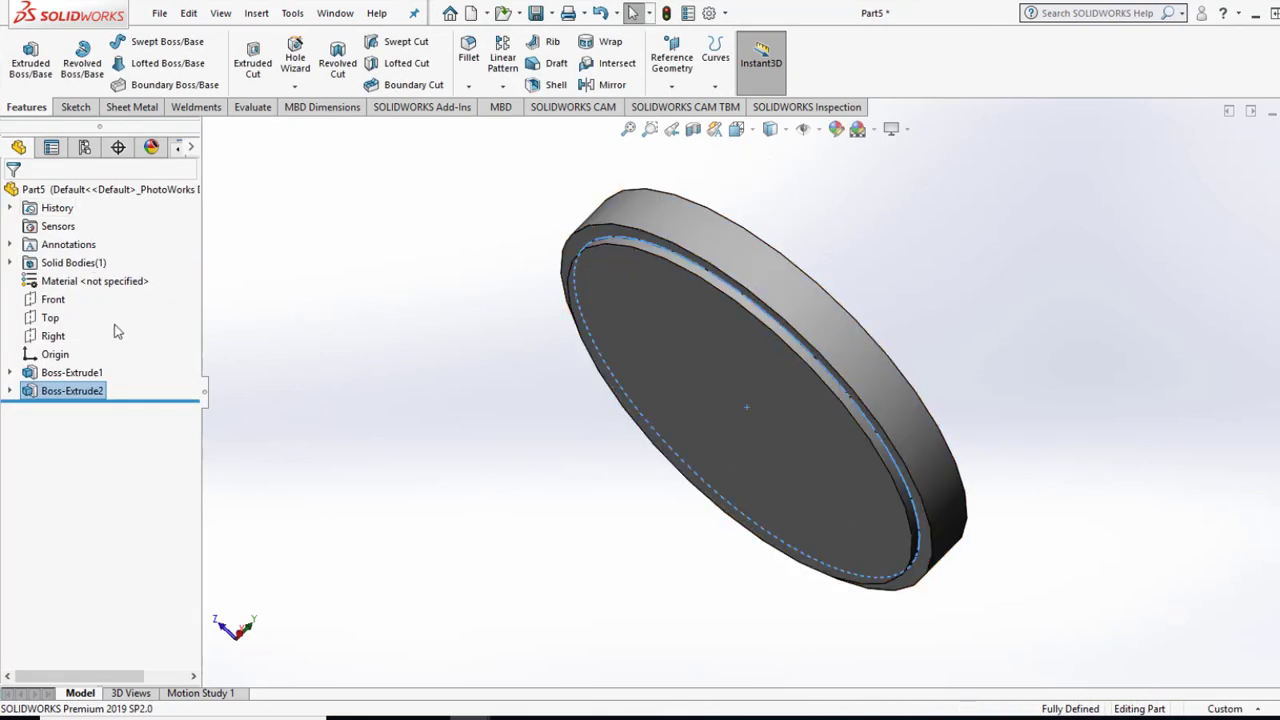
# Select the Front plane and view it Normal To.
pyautogui.click(53, 299)
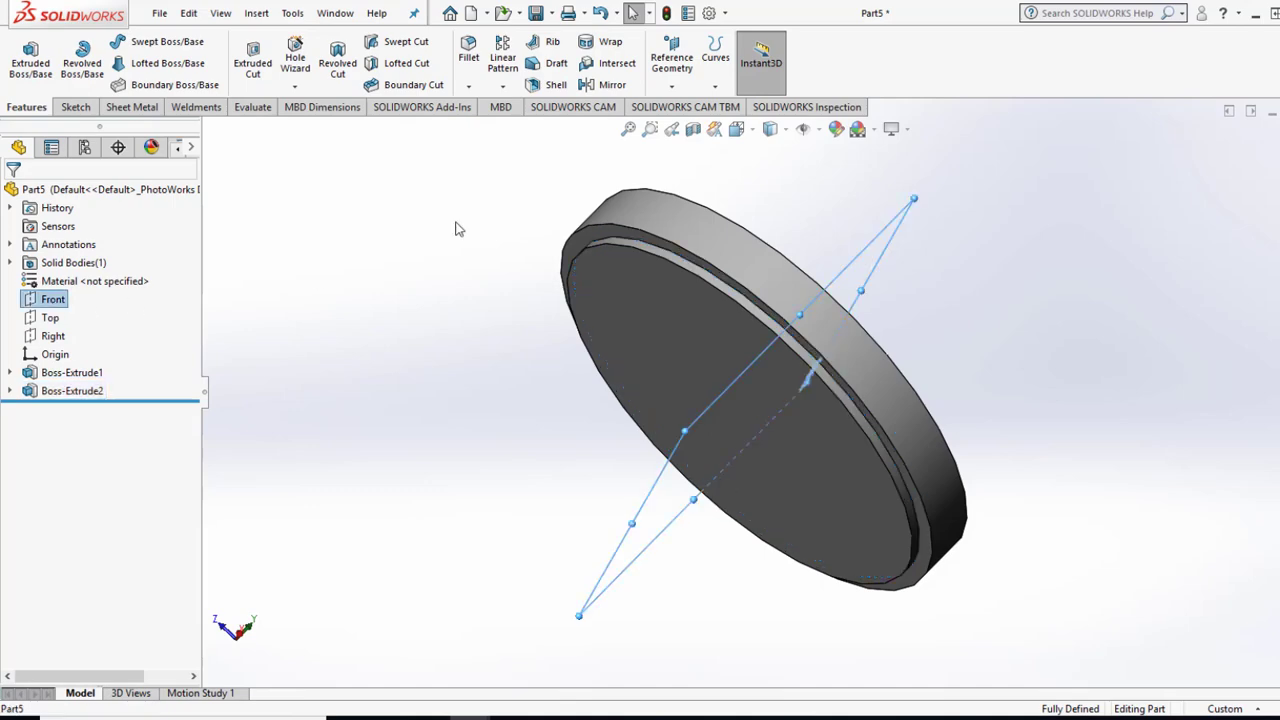
pyautogui.click(736, 129)
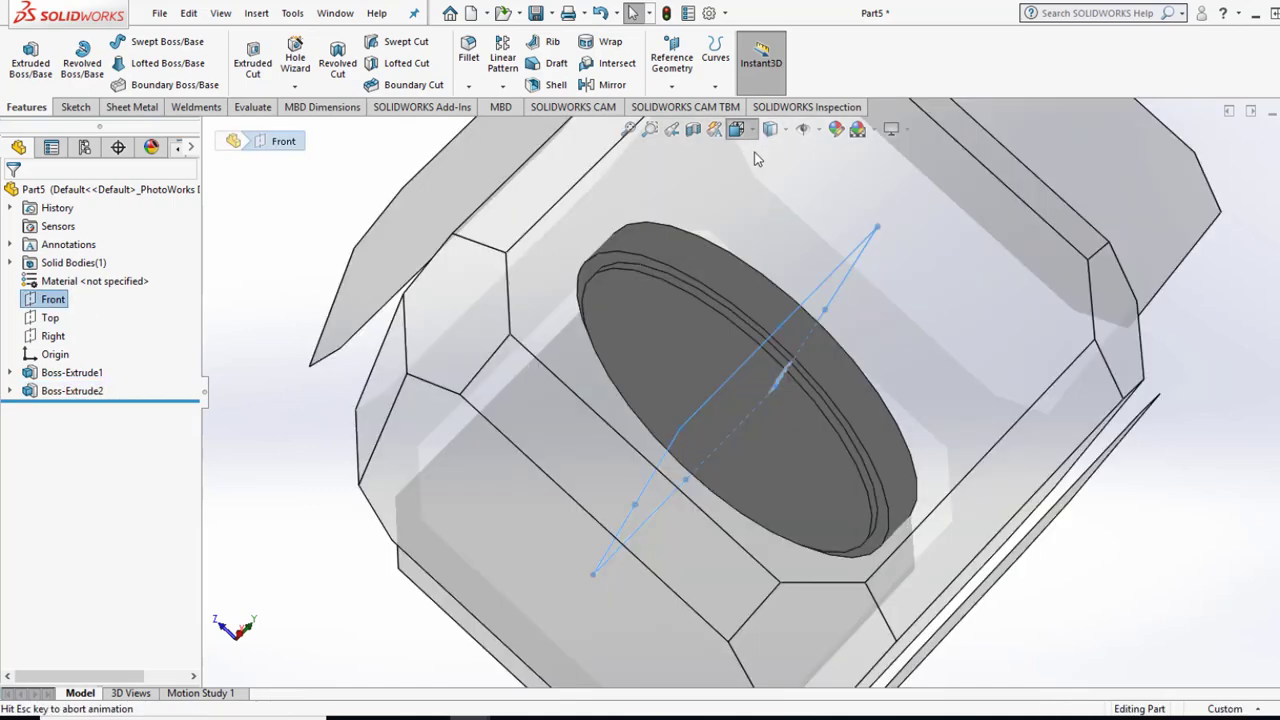
pyautogui.click(838, 221)
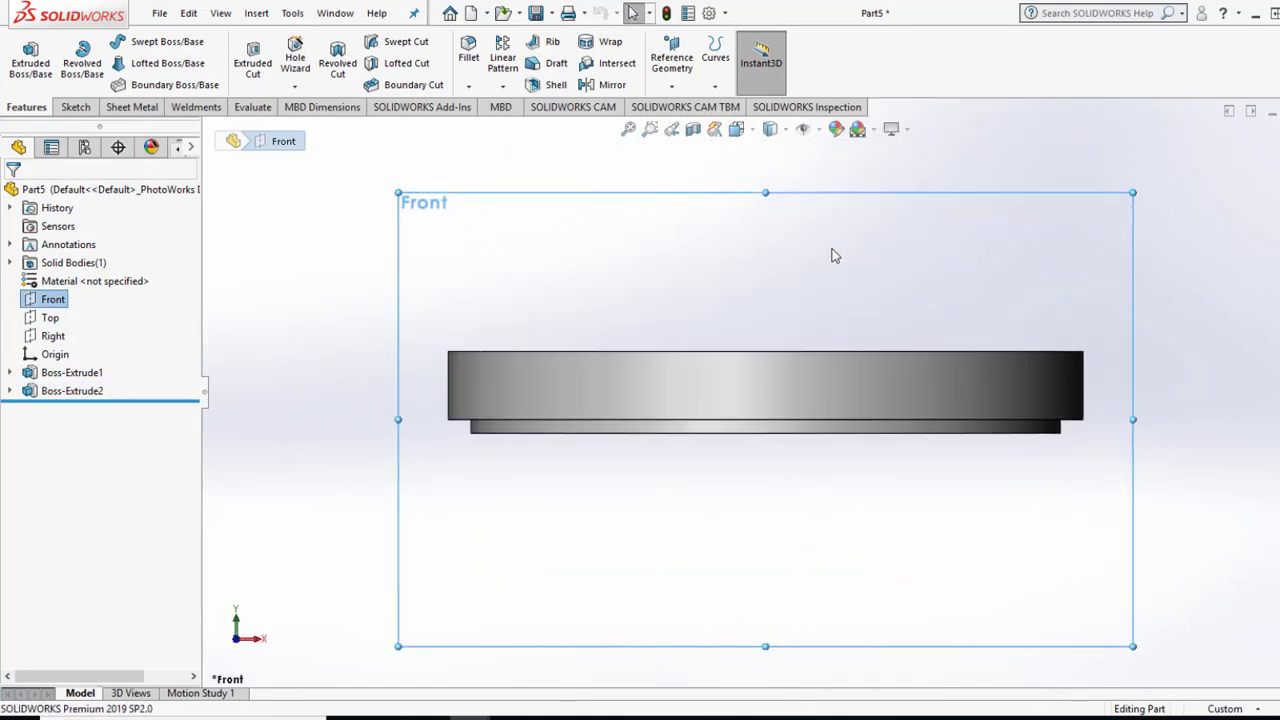
# Draw the closed arm outline: a vertical line, bottom edge, angled edge and closing arc.
pyautogui.click(76, 107)
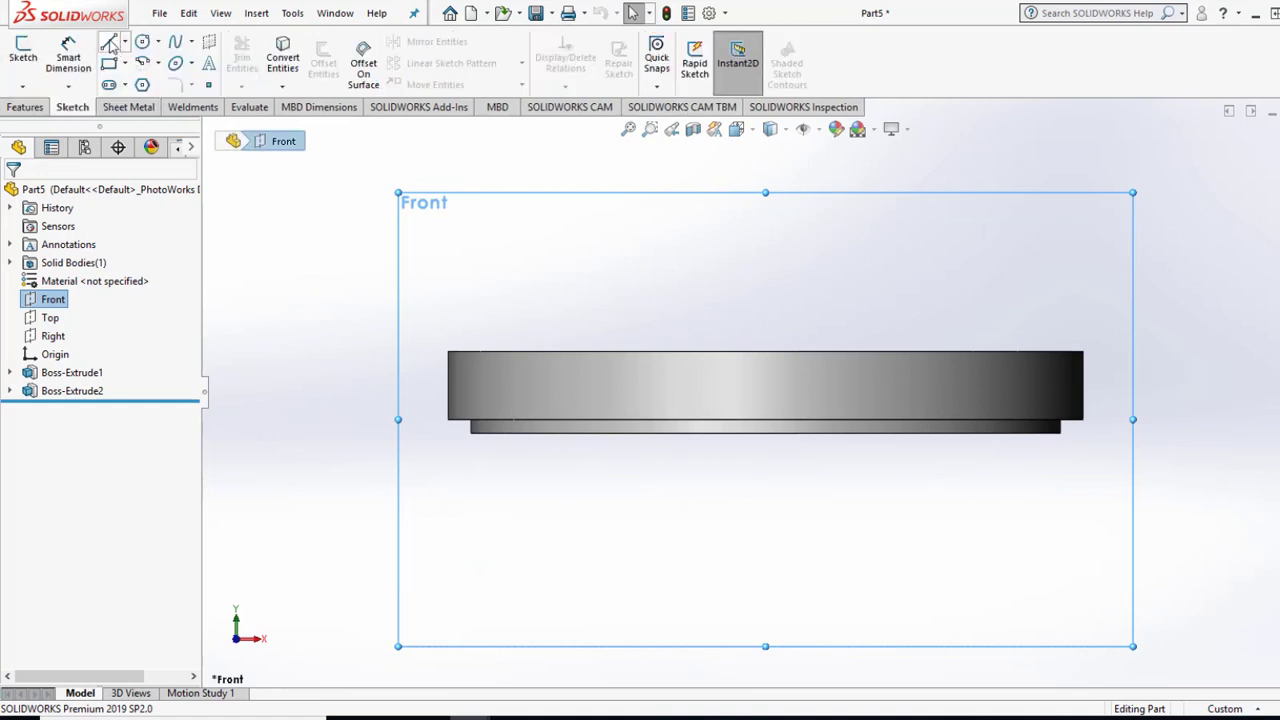
pyautogui.click(110, 46)
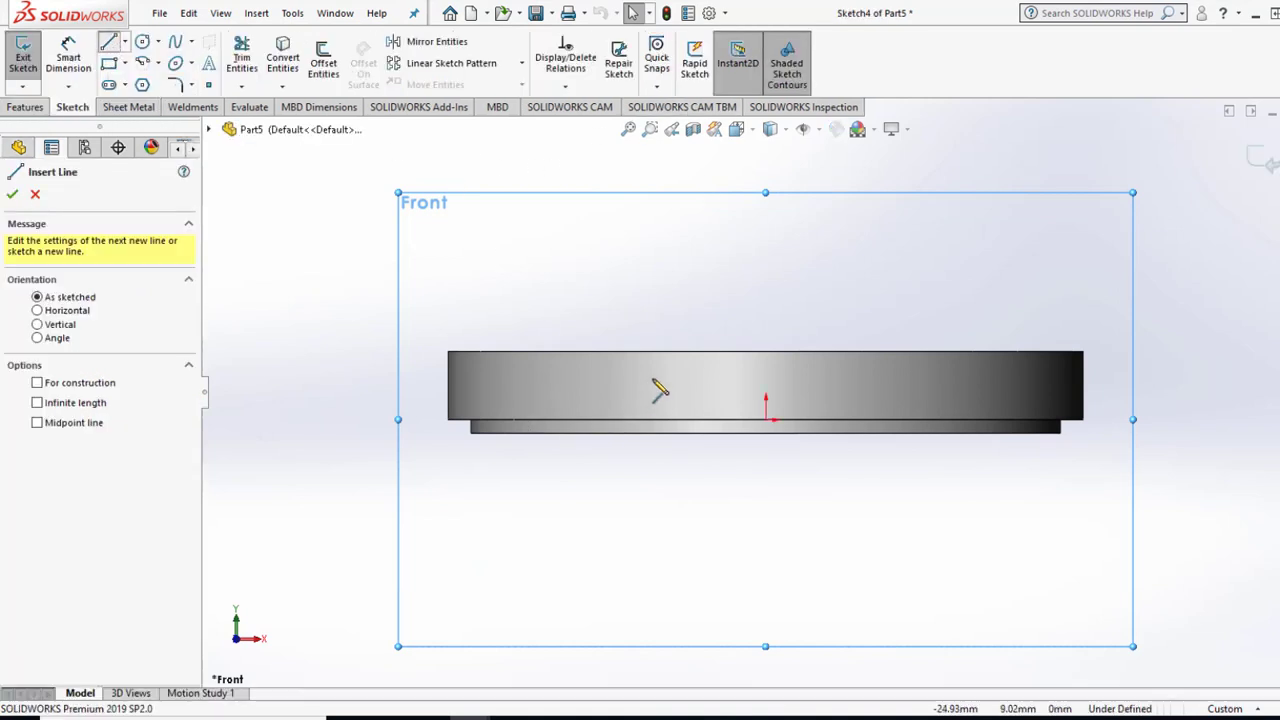
pyautogui.moveTo(635, 214); pyautogui.dragTo(635, 387)
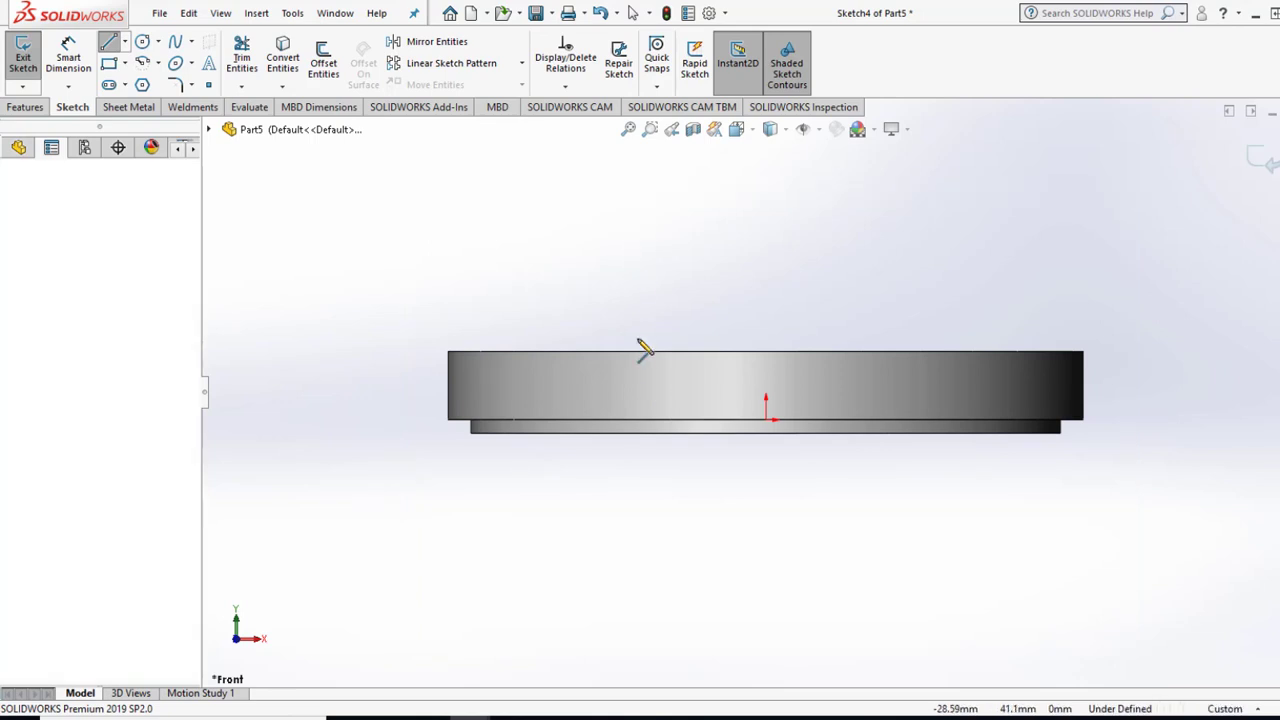
pyautogui.click(635, 387)
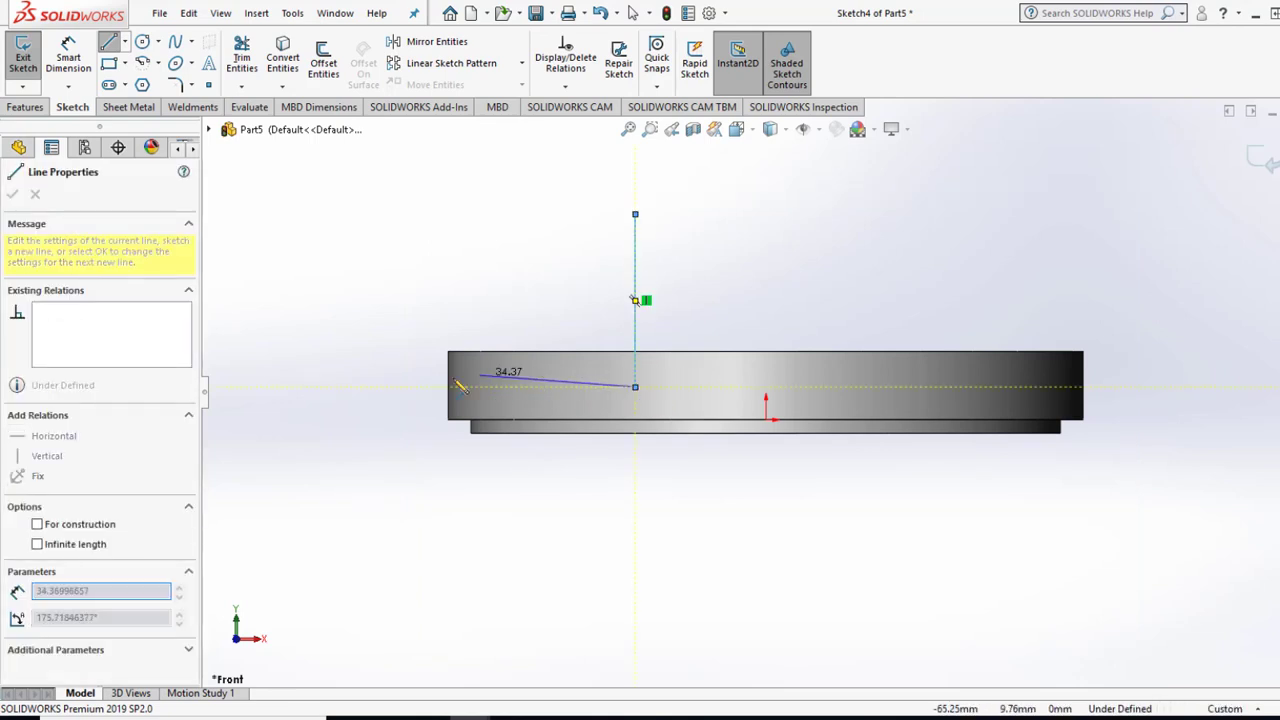
pyautogui.click(371, 387)
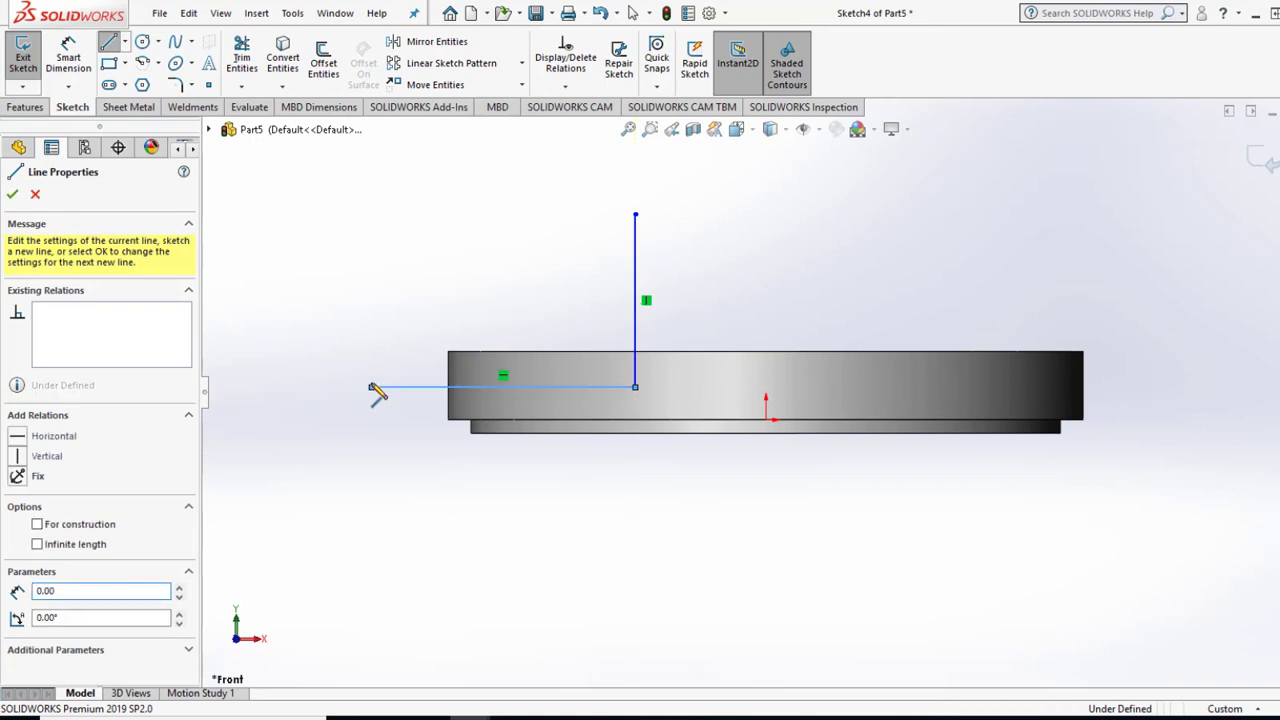
pyautogui.click(316, 300)
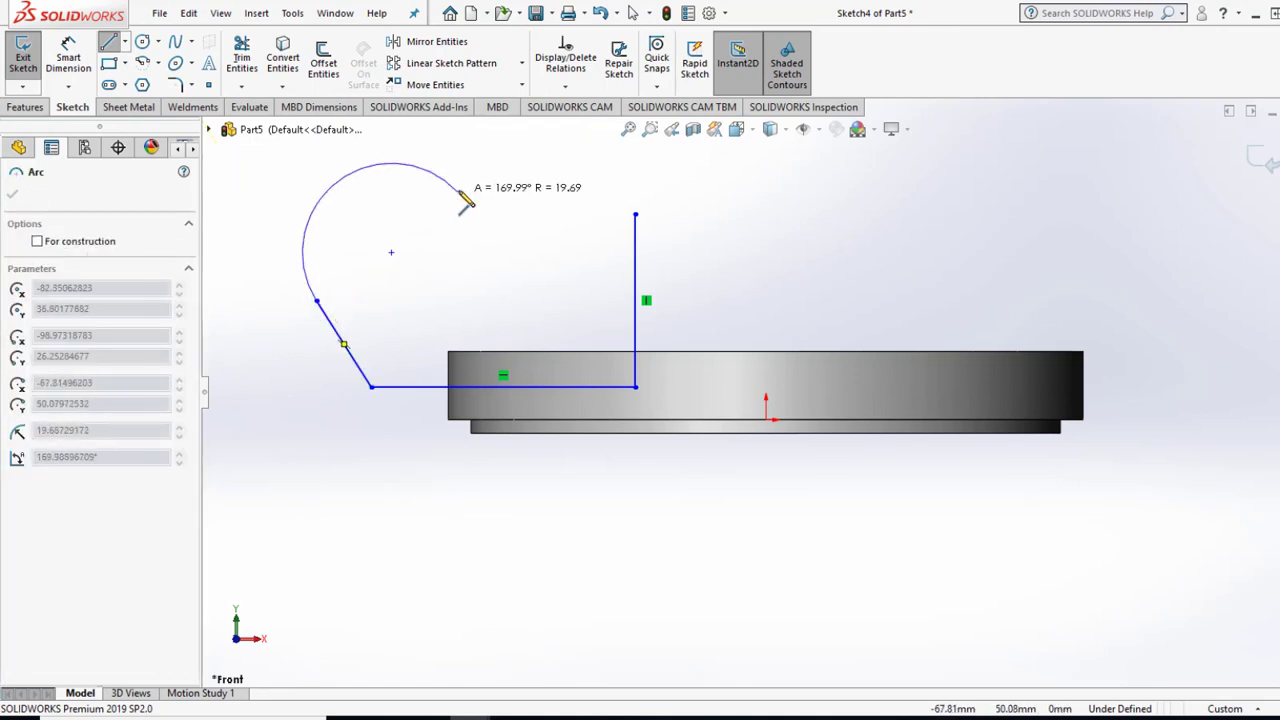
pyautogui.click(635, 213)
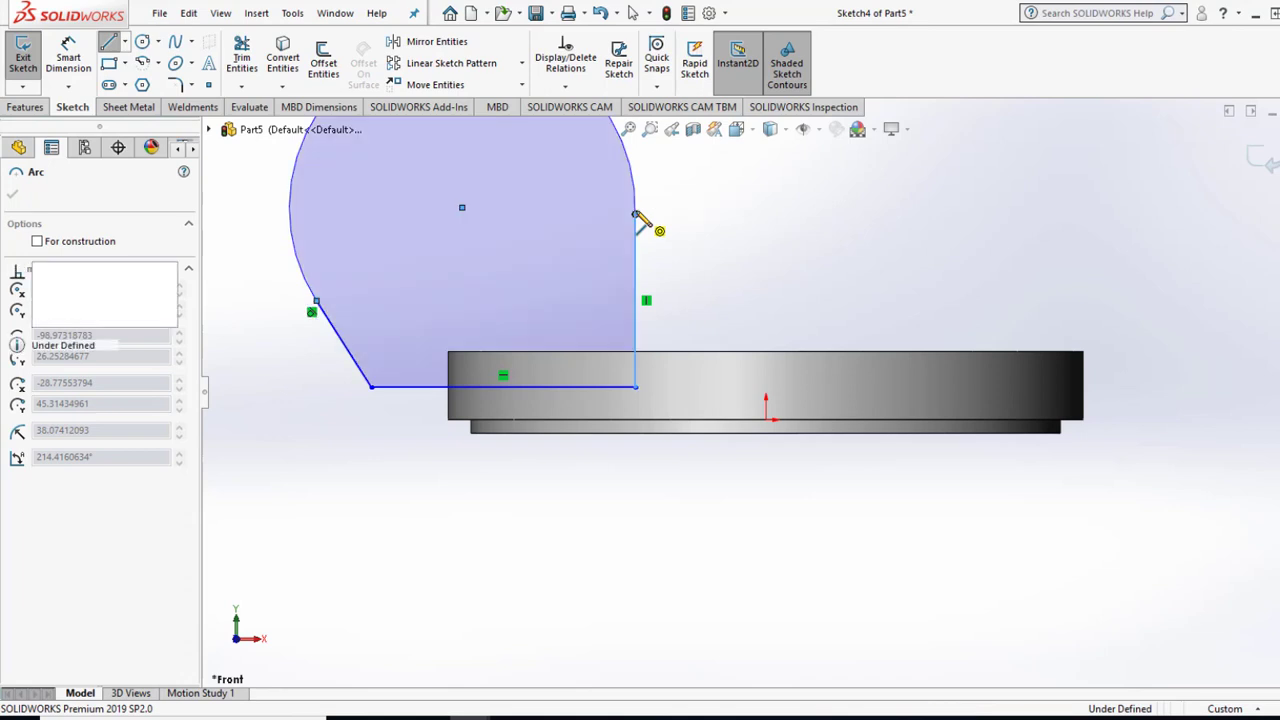
pyautogui.click(630, 129)
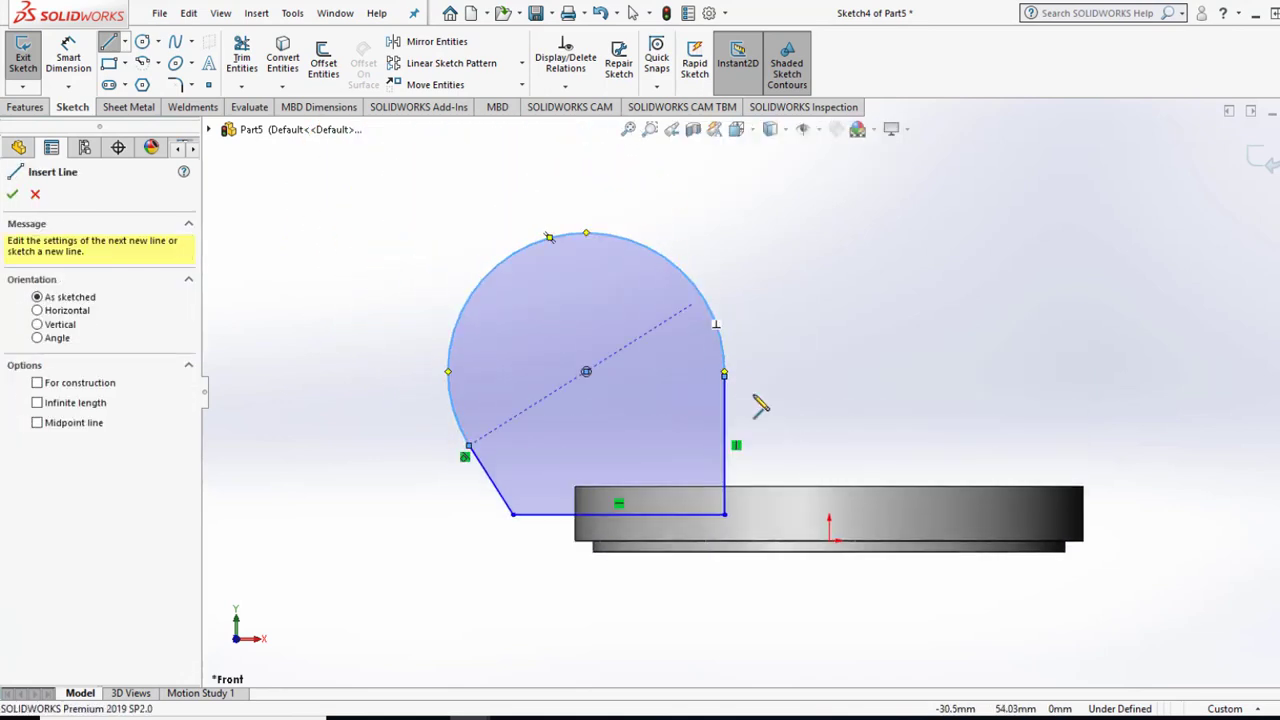
pyautogui.press('Escape')
pyautogui.moveTo(726, 519); pyautogui.dragTo(740, 517)
# Dimension the bottom-right corner from the origin: 25 mm distance and 7 mm height.
pyautogui.click(739, 515)
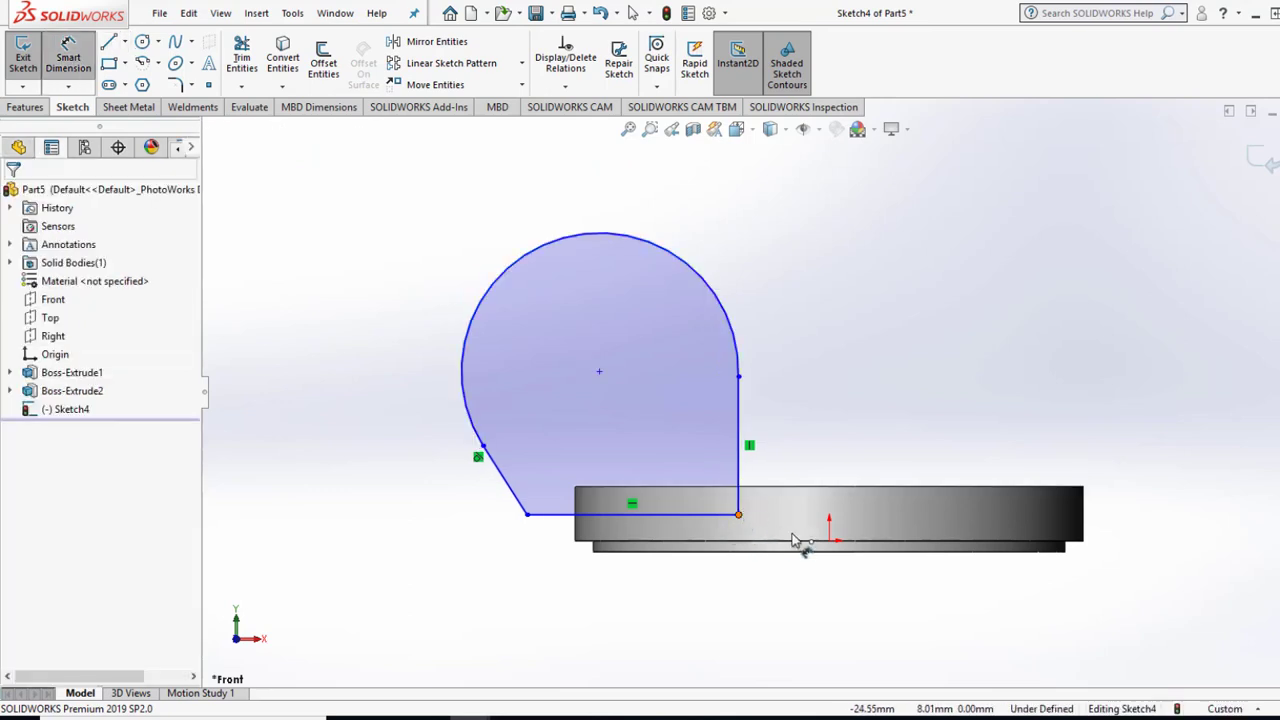
pyautogui.click(829, 541)
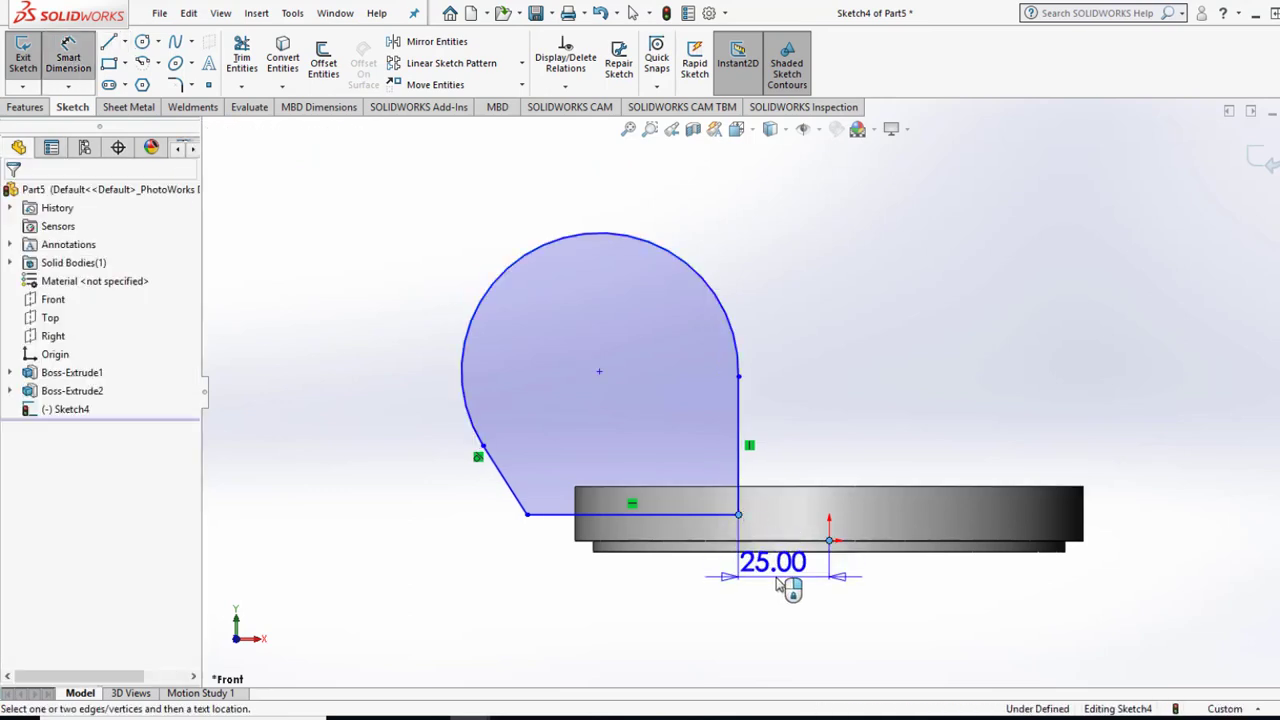
pyautogui.click(780, 585)
pyautogui.click(780, 585)
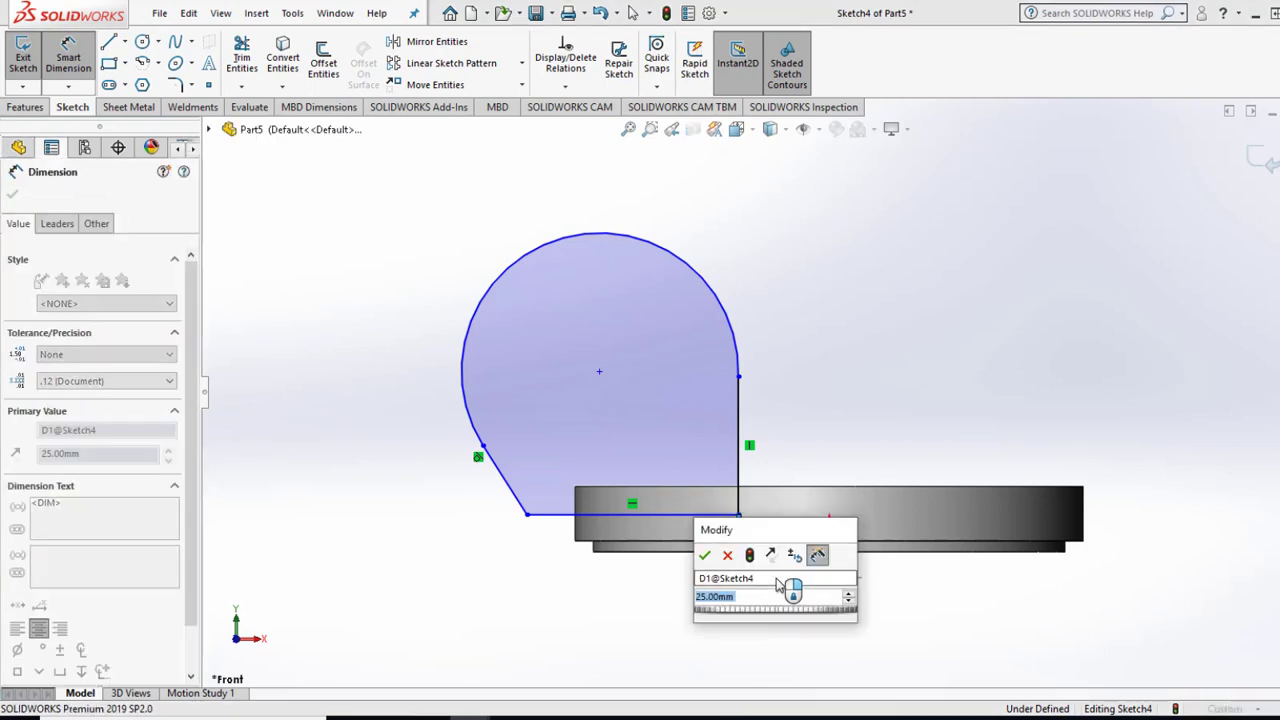
pyautogui.click(705, 556)
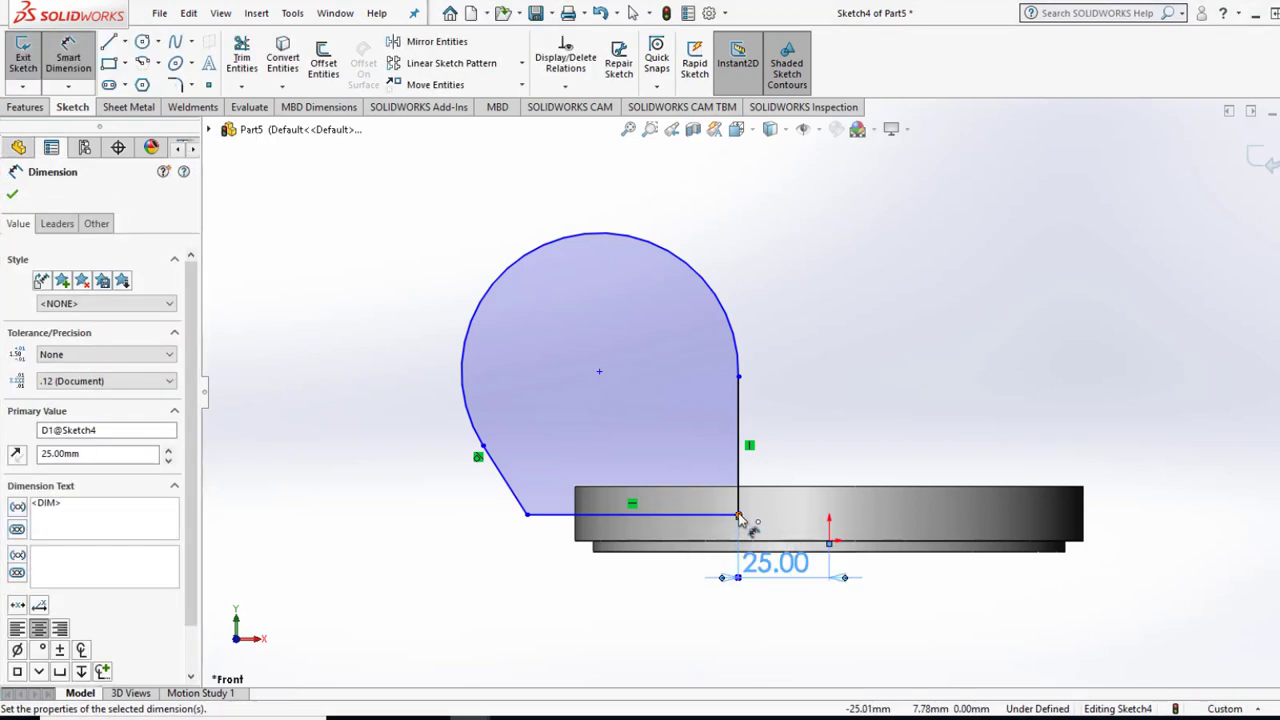
pyautogui.click(738, 516)
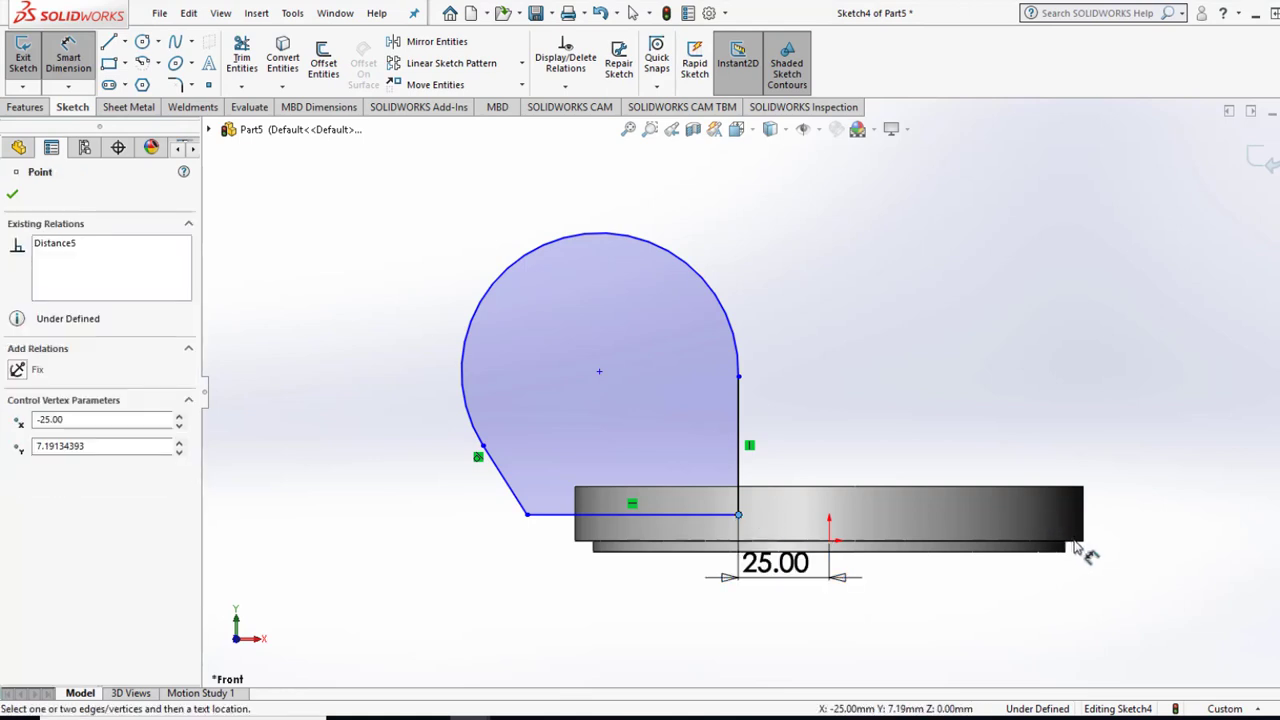
pyautogui.click(843, 549)
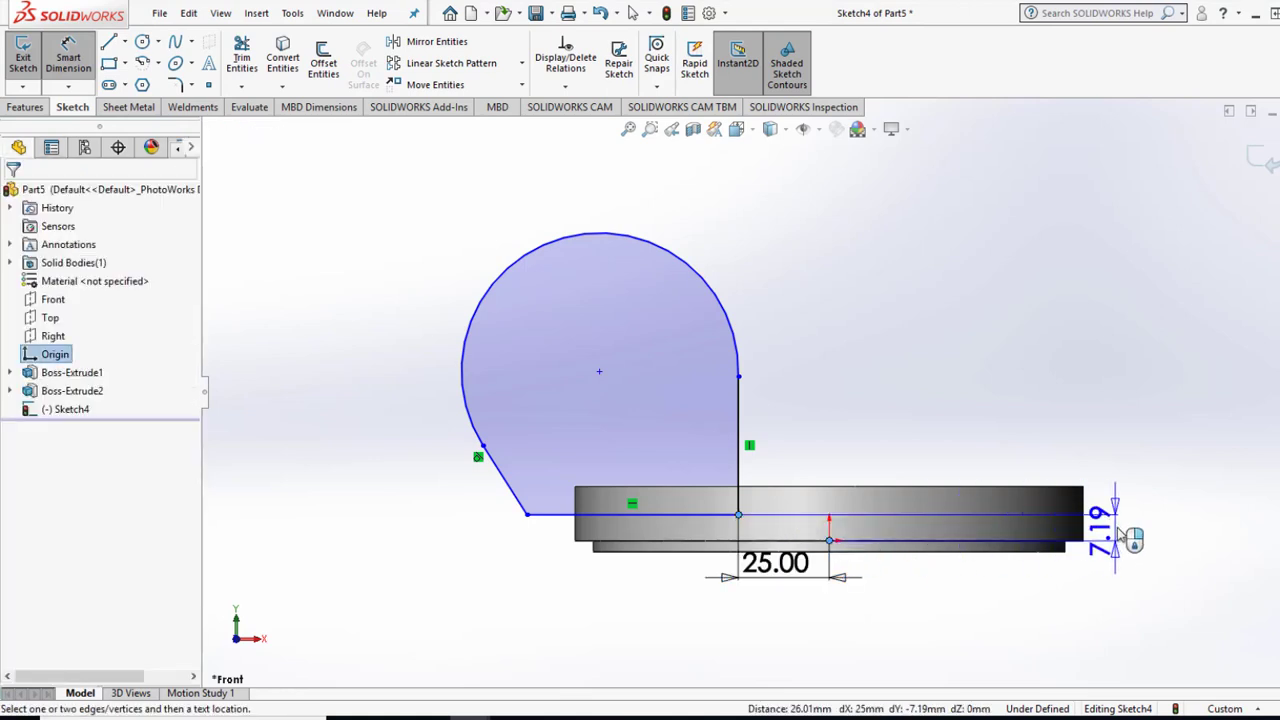
pyautogui.click(1123, 538)
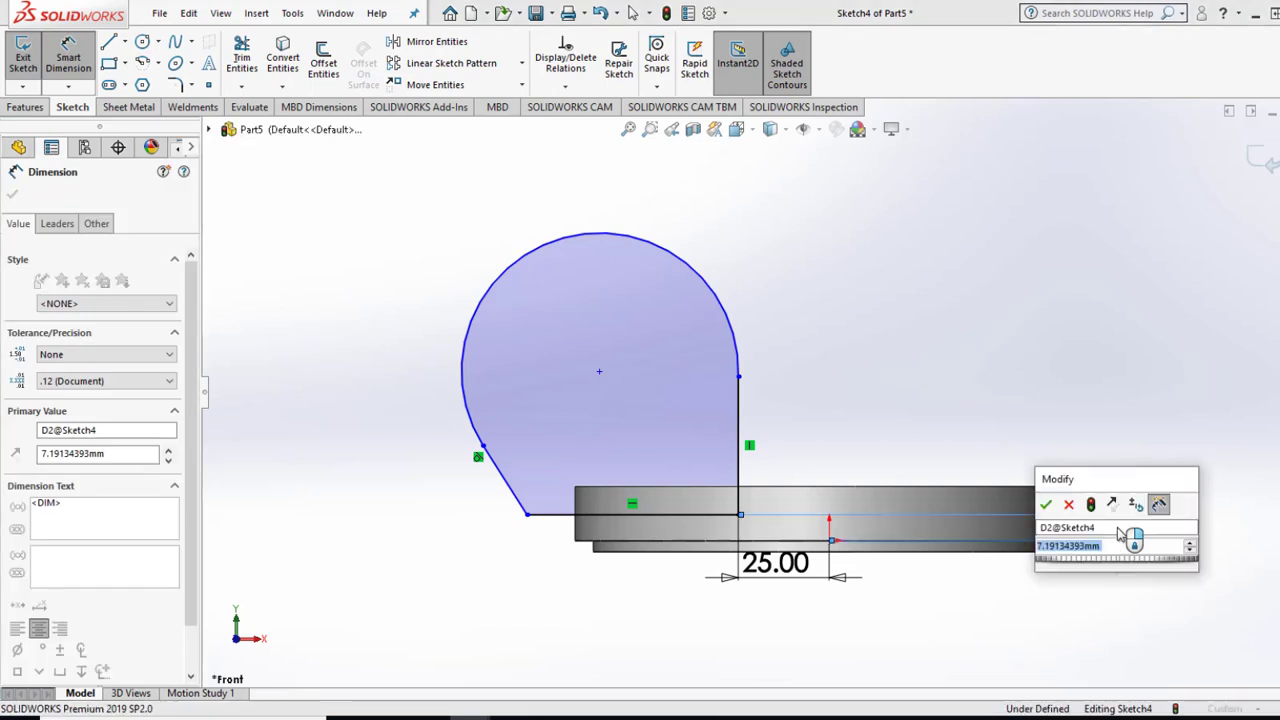
pyautogui.write('7')
pyautogui.press('Return')
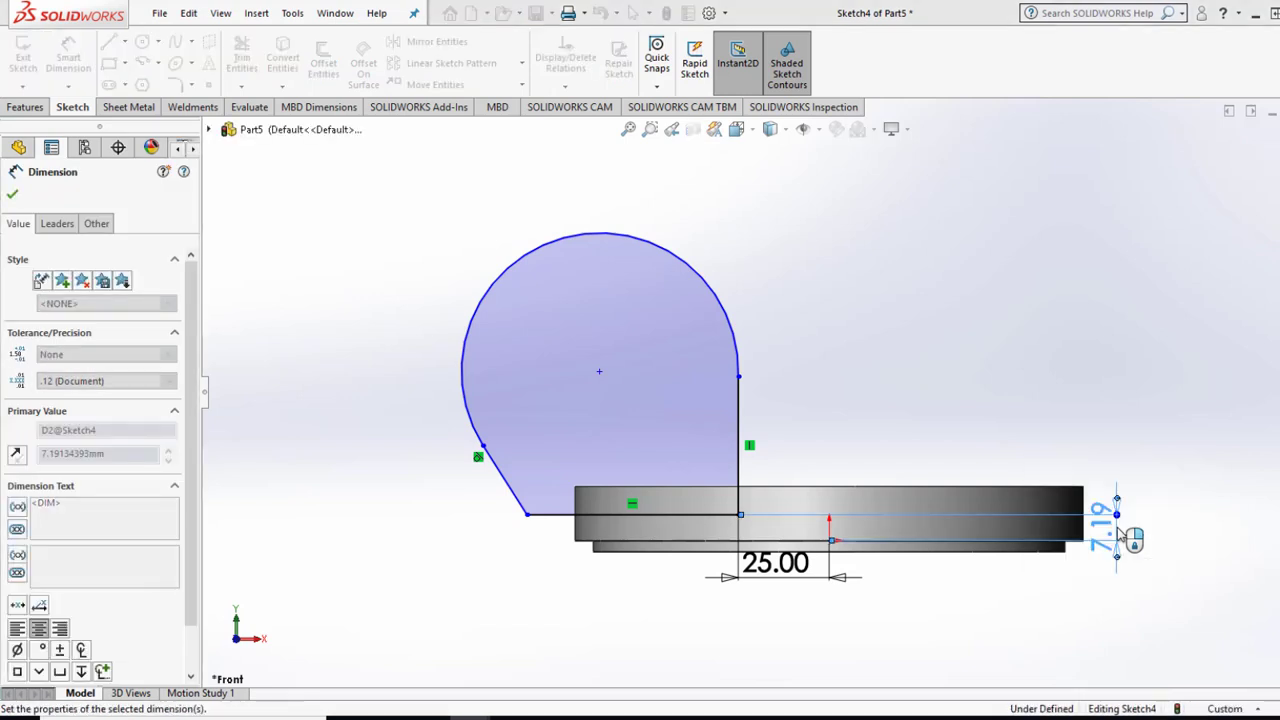
# Dimension the arc to R45, the vertical edge to 55 and the bottom edge to 67.
pyautogui.click(526, 262)
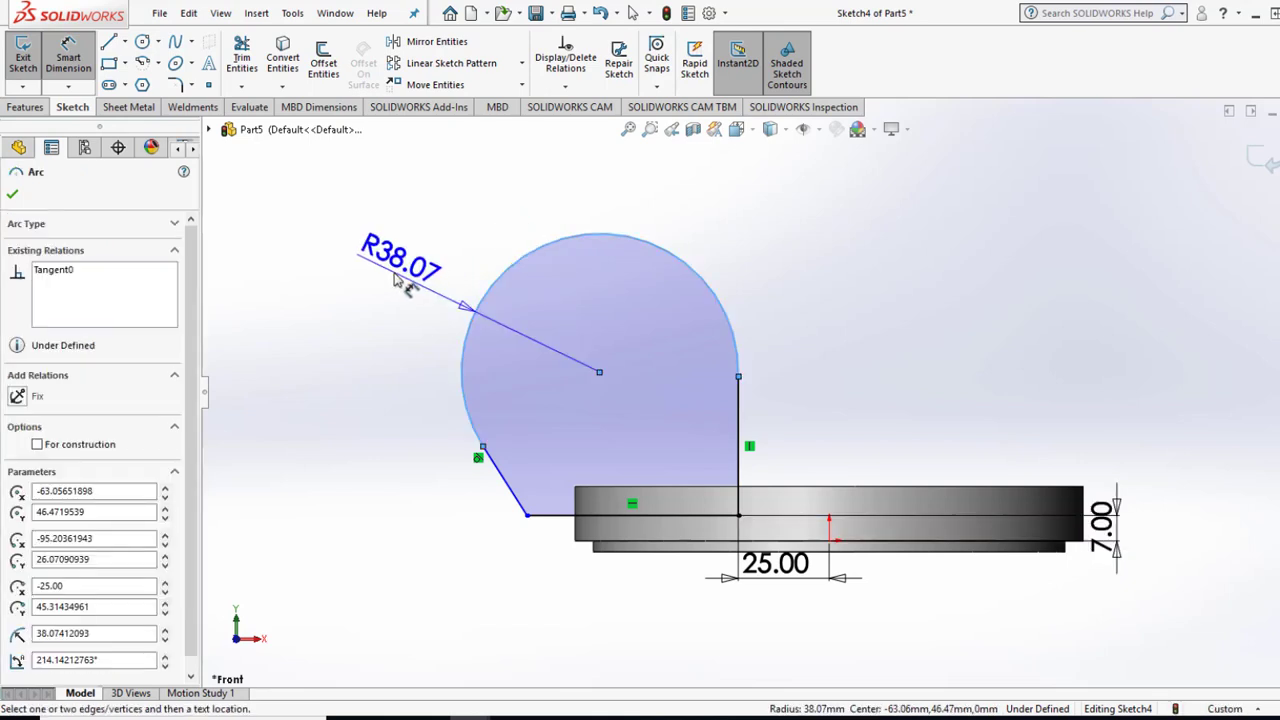
pyautogui.click(398, 281)
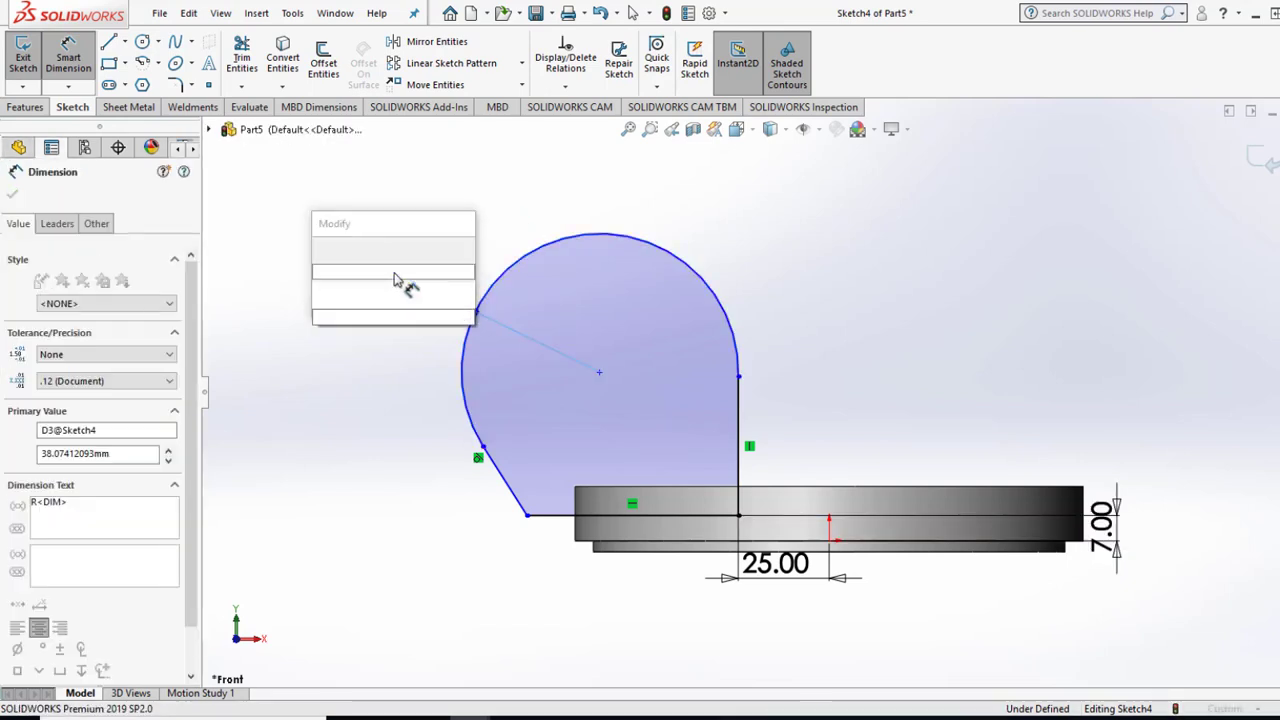
pyautogui.write('45')
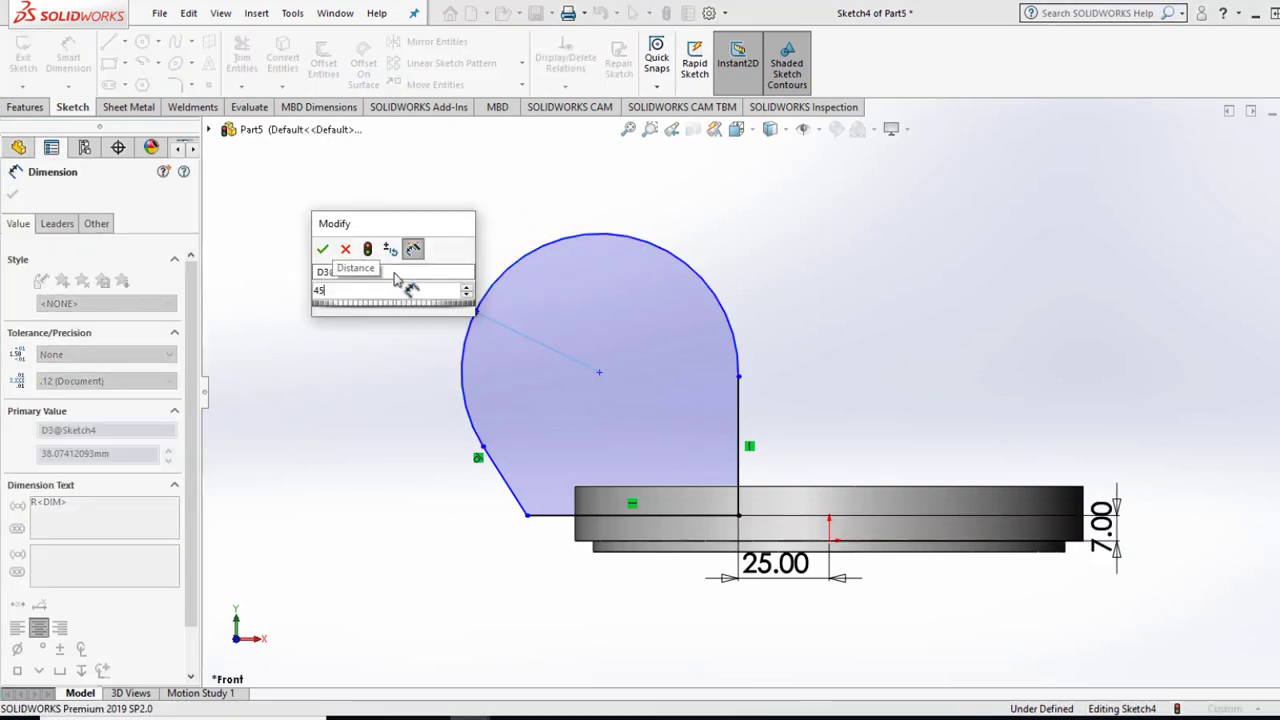
pyautogui.press('Return')
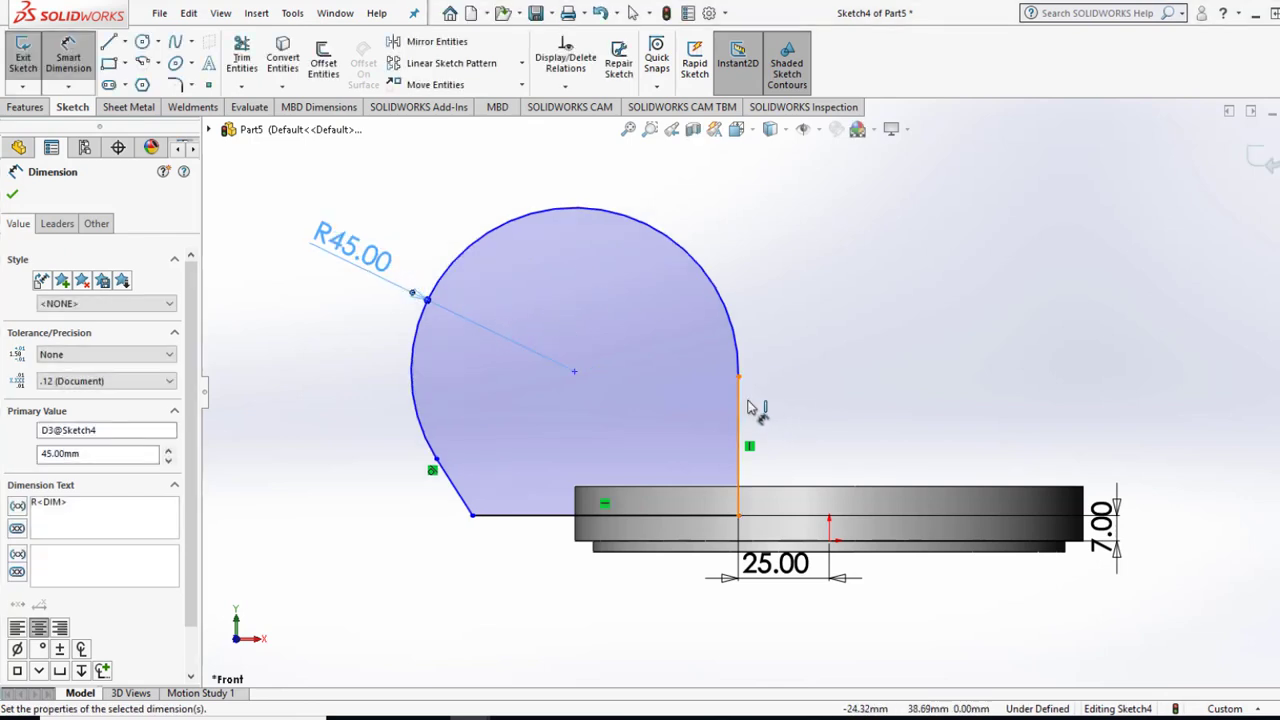
pyautogui.click(749, 405)
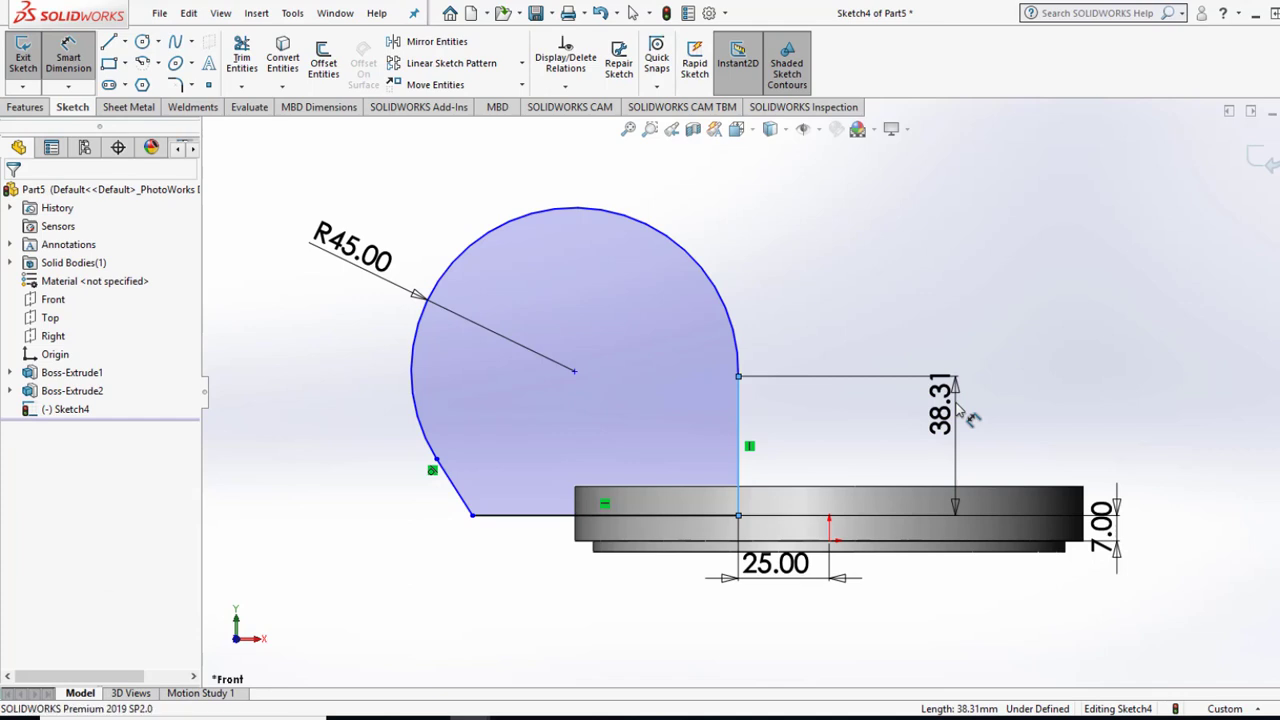
pyautogui.click(957, 410)
pyautogui.write('6')
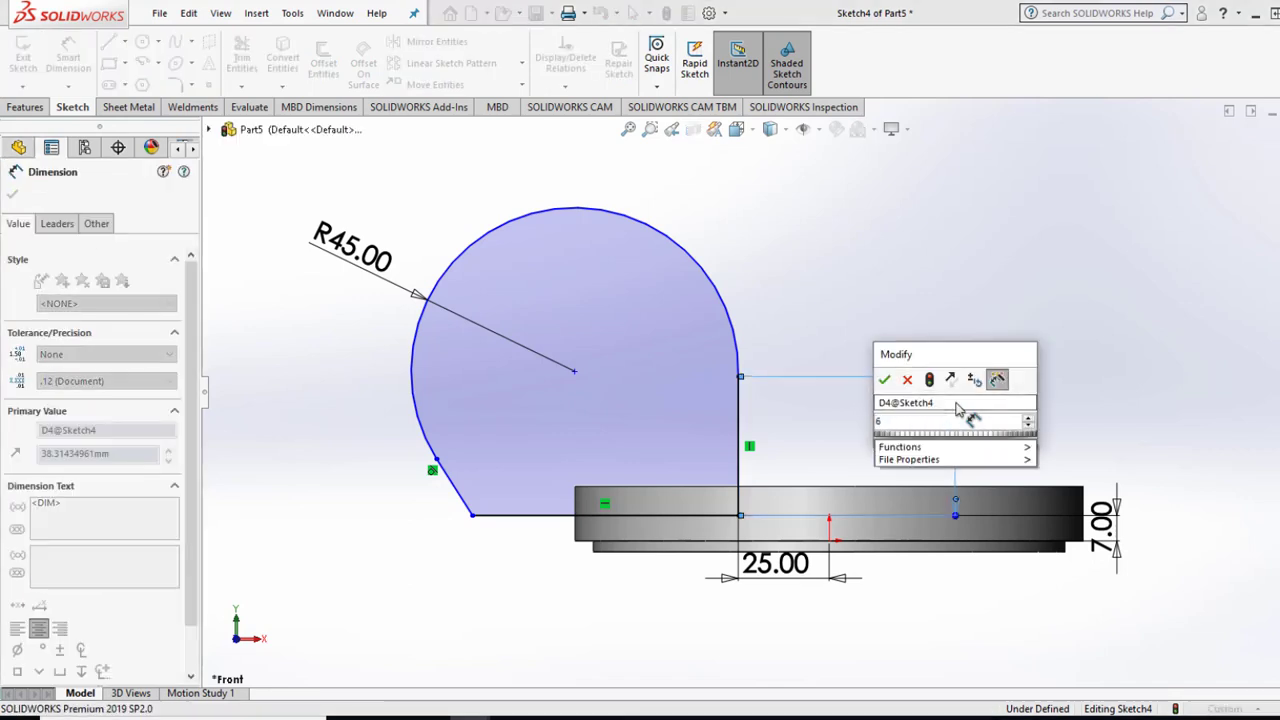
pyautogui.press('Escape')
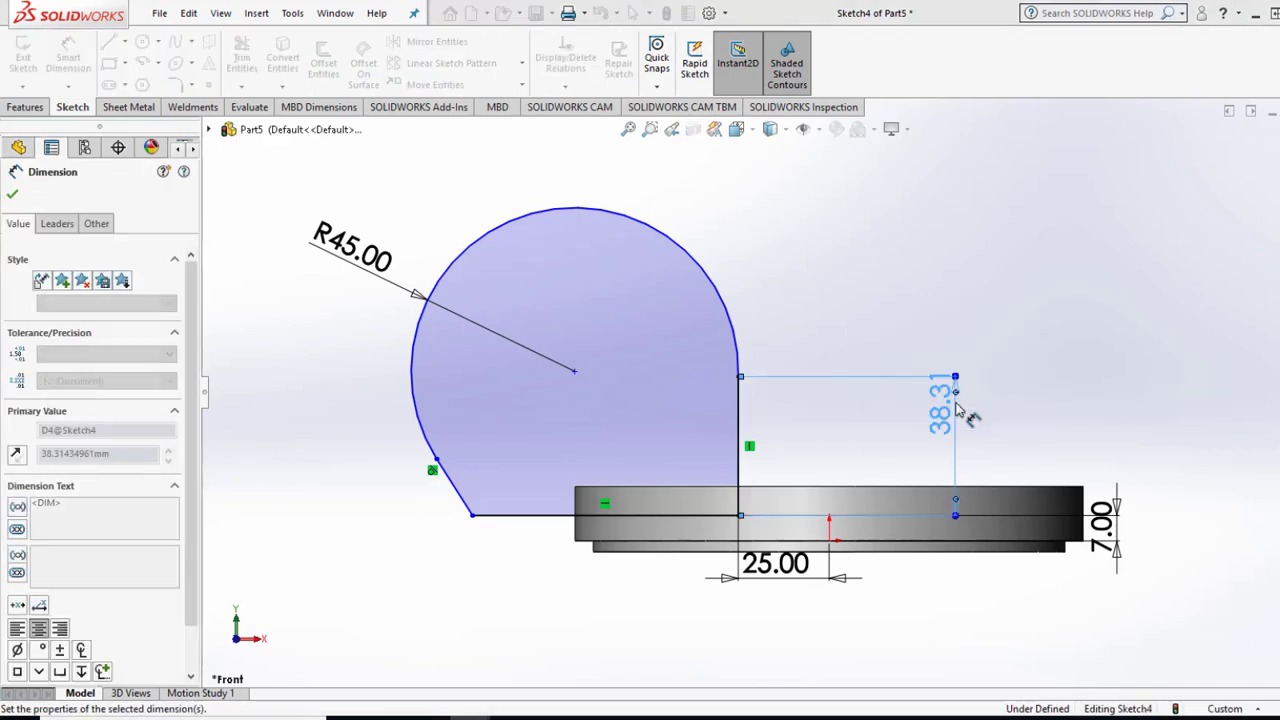
pyautogui.click(592, 517)
pyautogui.click(612, 632)
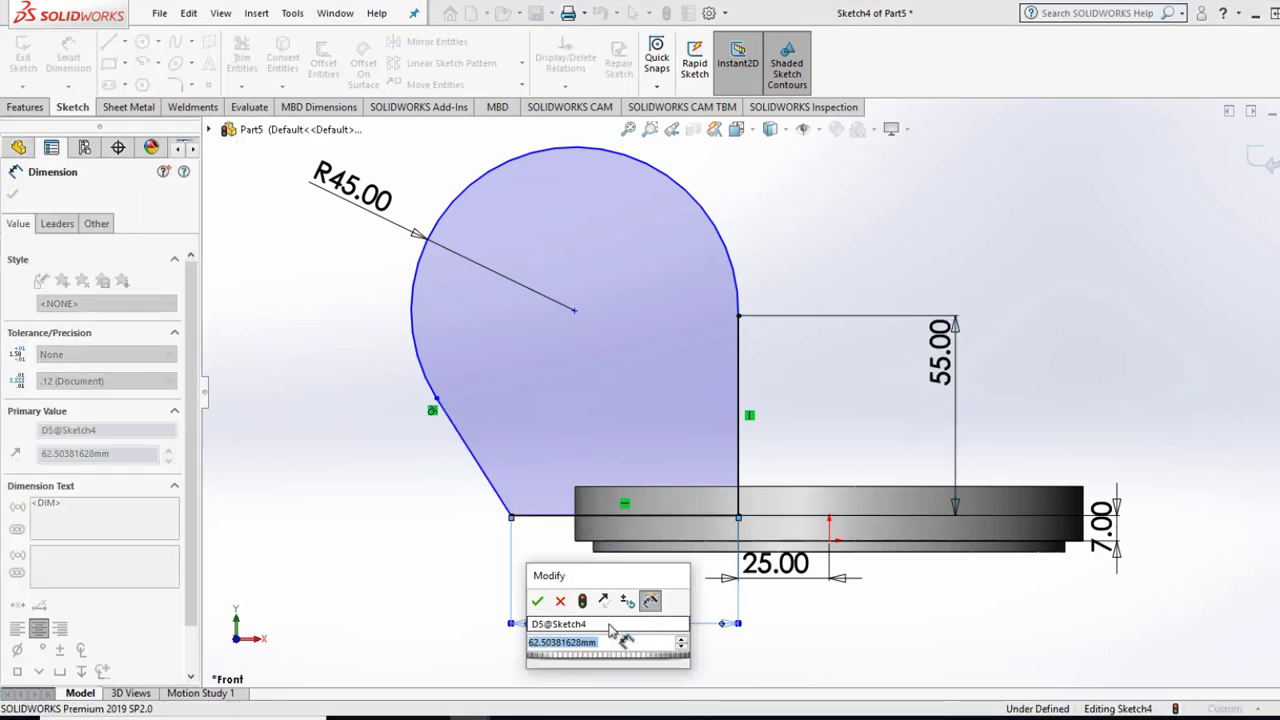
pyautogui.write('67')
pyautogui.press('Return')
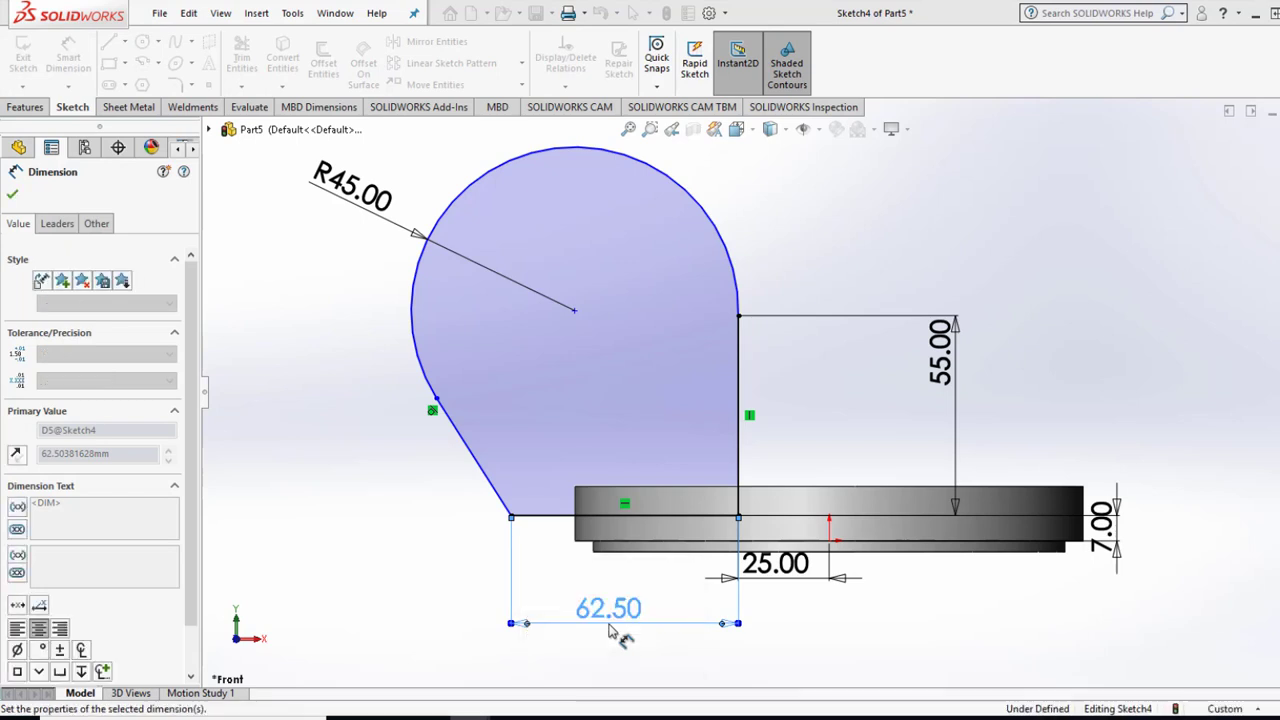
pyautogui.press('Escape')
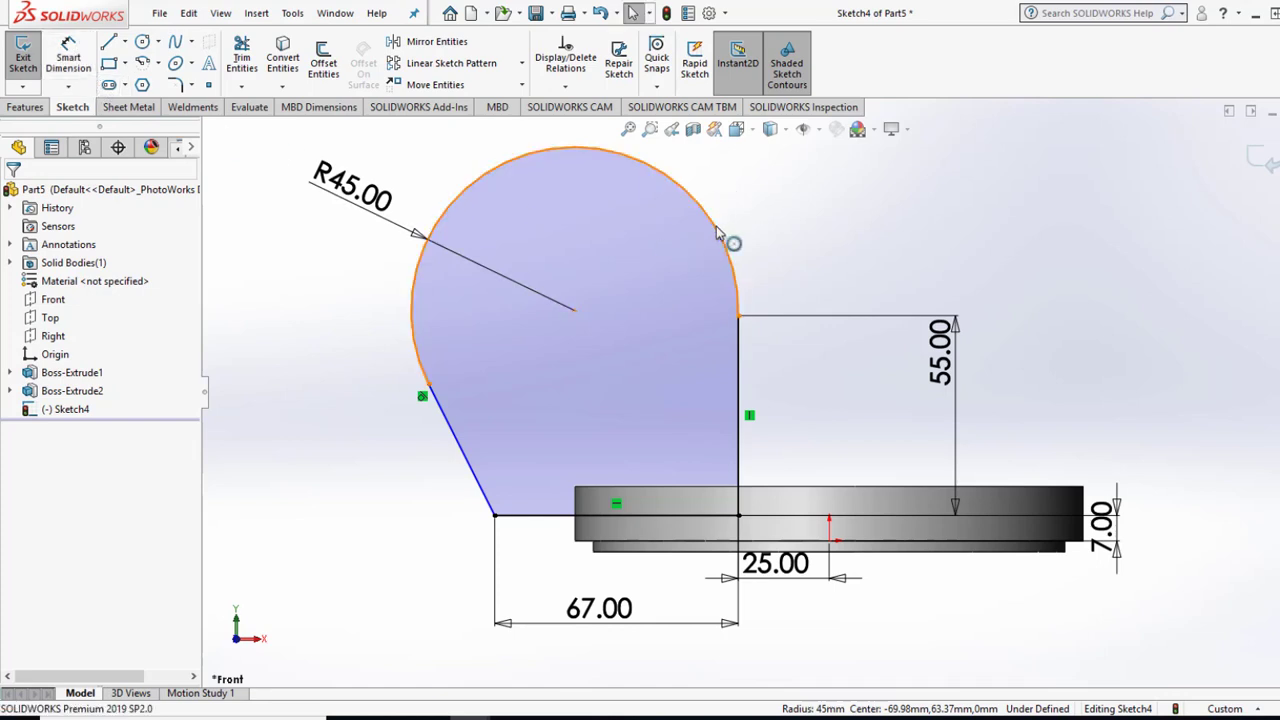
# Add a Tangent relation between the arc and vertical edge, then exit Sketch4.
pyautogui.click(714, 232)
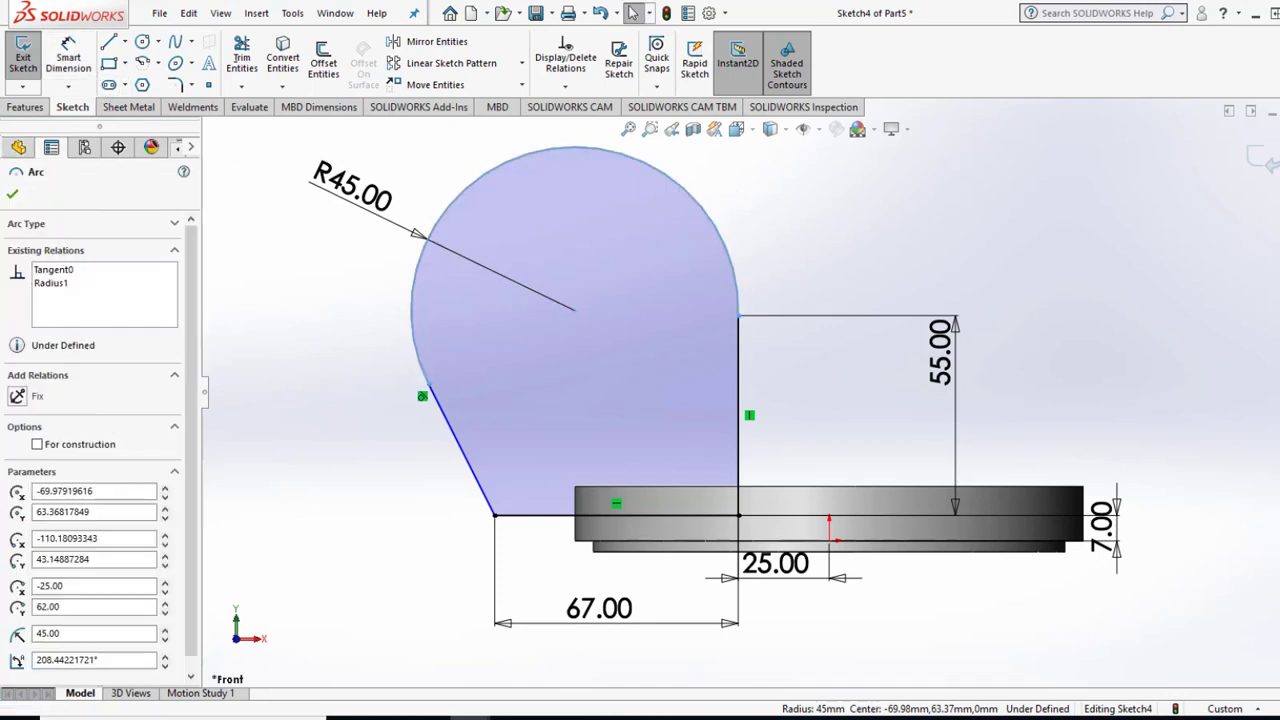
pyautogui.keyDown('ctrl'); pyautogui.click(746, 354); pyautogui.keyUp('ctrl')
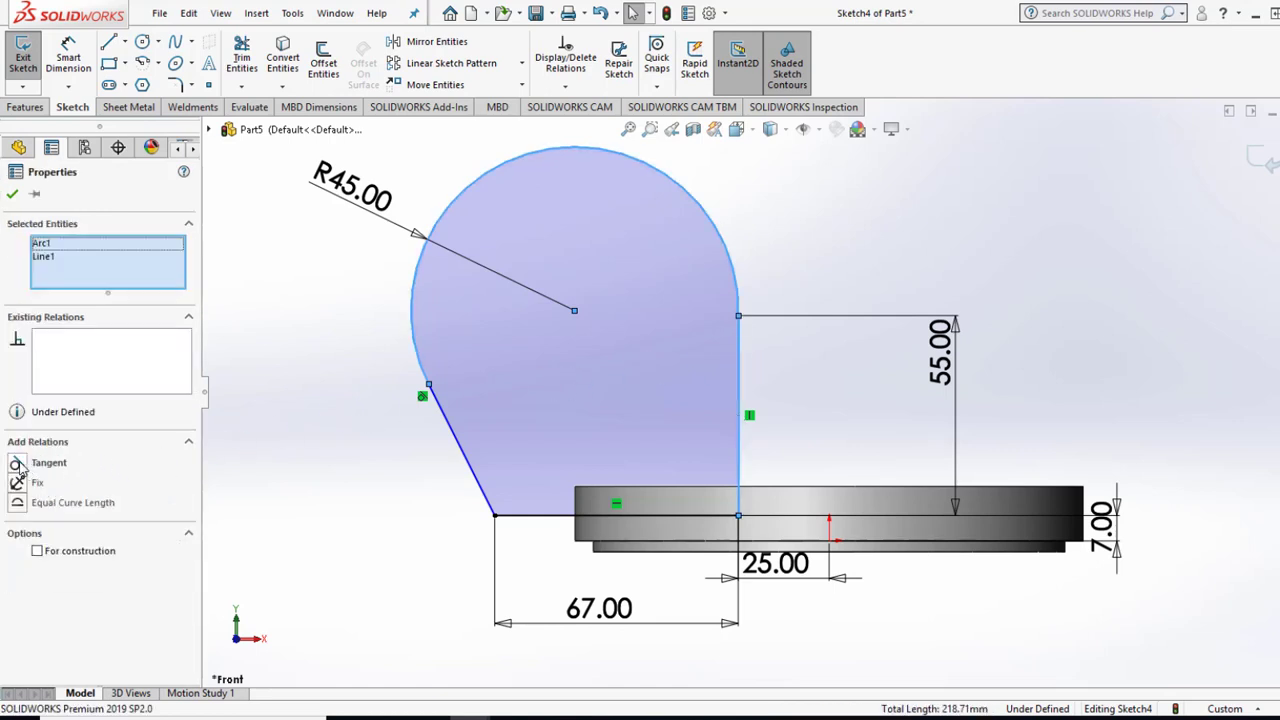
pyautogui.click(17, 463)
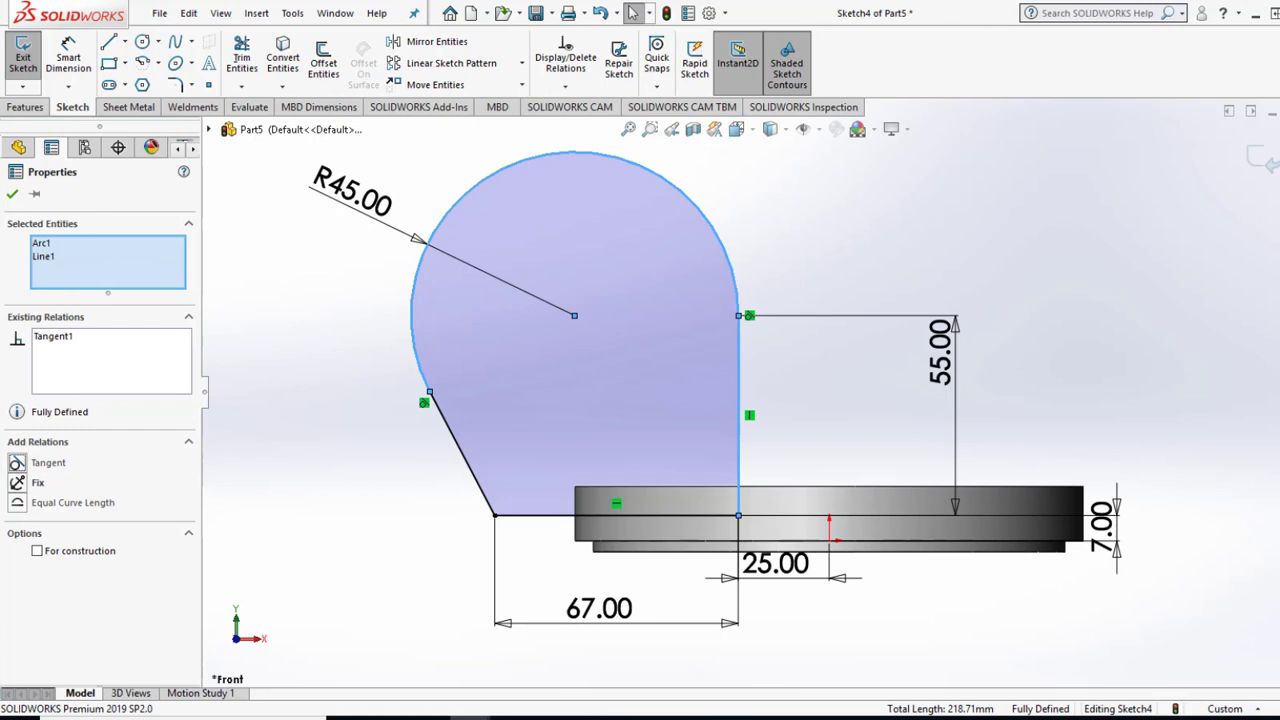
pyautogui.press('Escape')
pyautogui.click(24, 58)
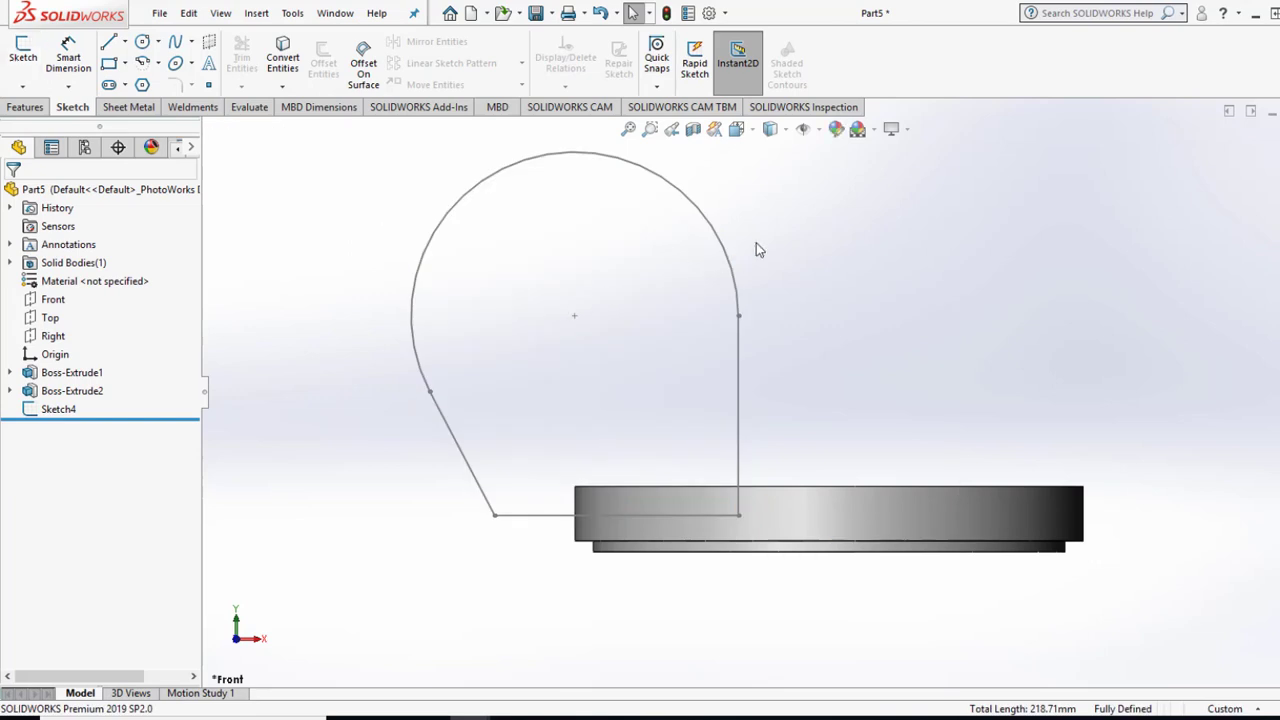
# Extrude Sketch4 as a 10 mm Mid Plane boss to form the arm.
pyautogui.moveTo(760, 237)
pyautogui.mouseDown(button='middle')
pyautogui.moveTo(867, 456)
pyautogui.moveTo(743, 387)
pyautogui.mouseUp(button='middle')
pyautogui.click(750, 368)
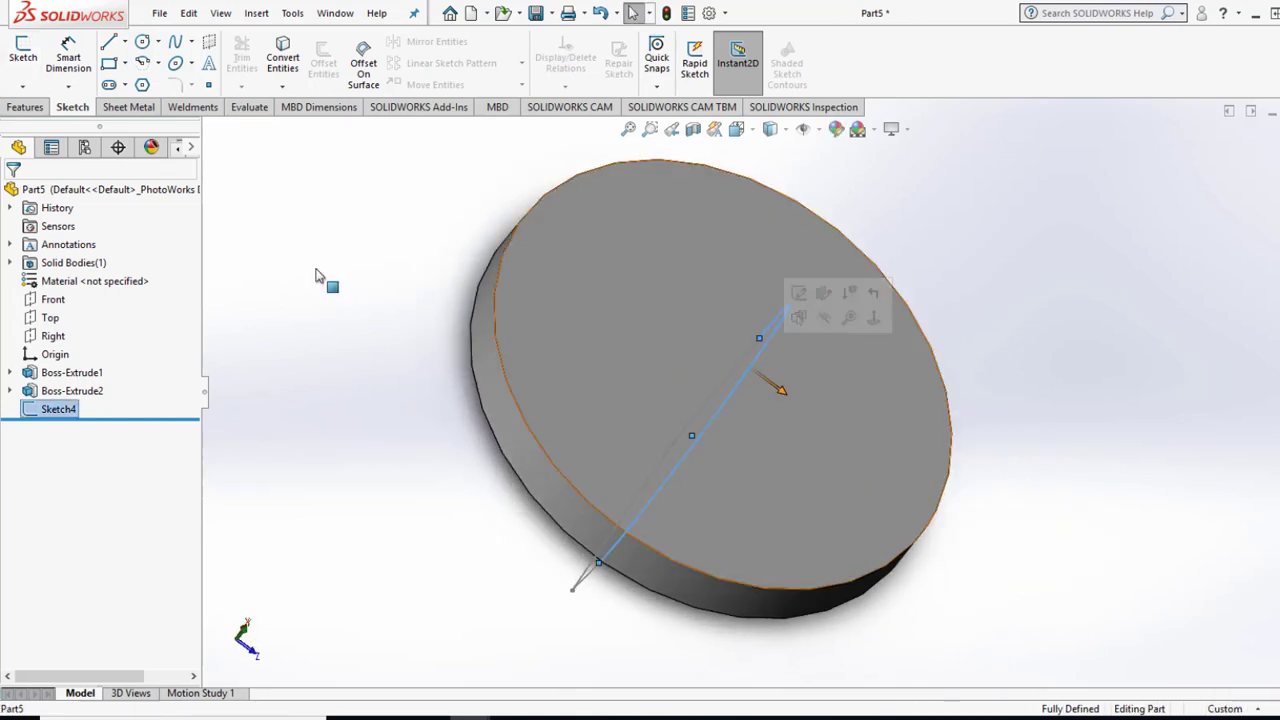
pyautogui.click(26, 108)
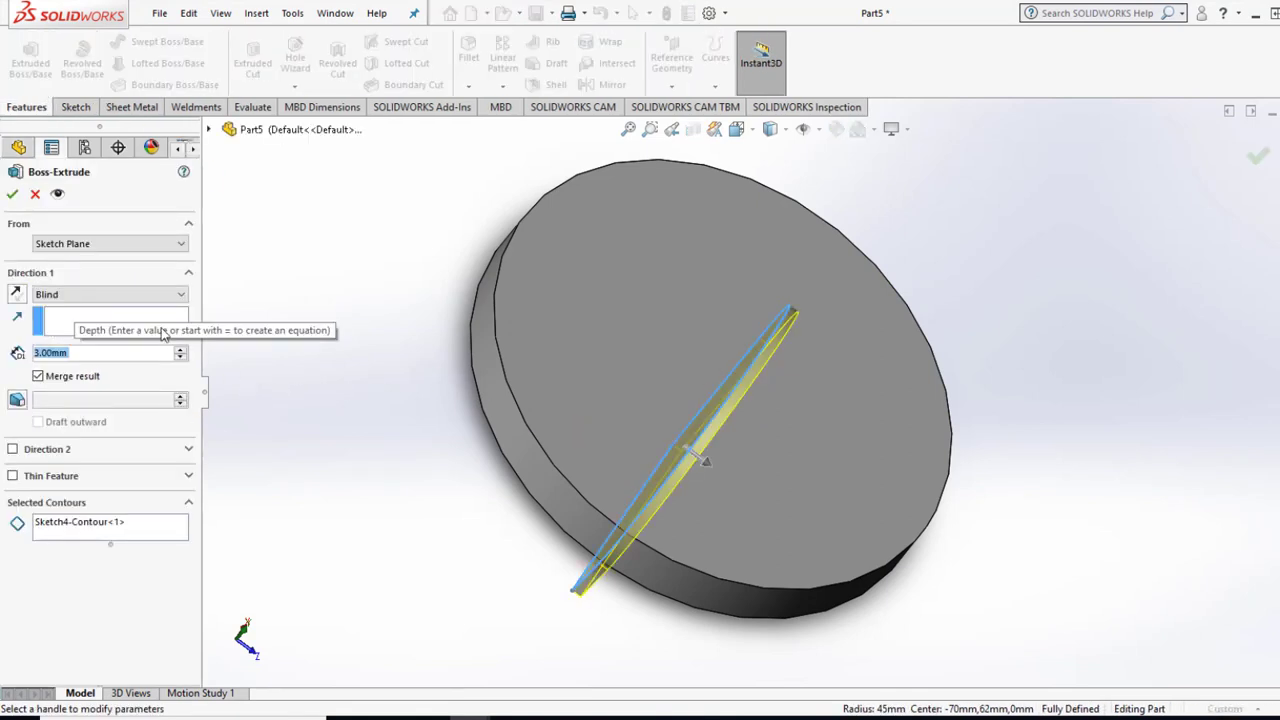
pyautogui.click(118, 296)
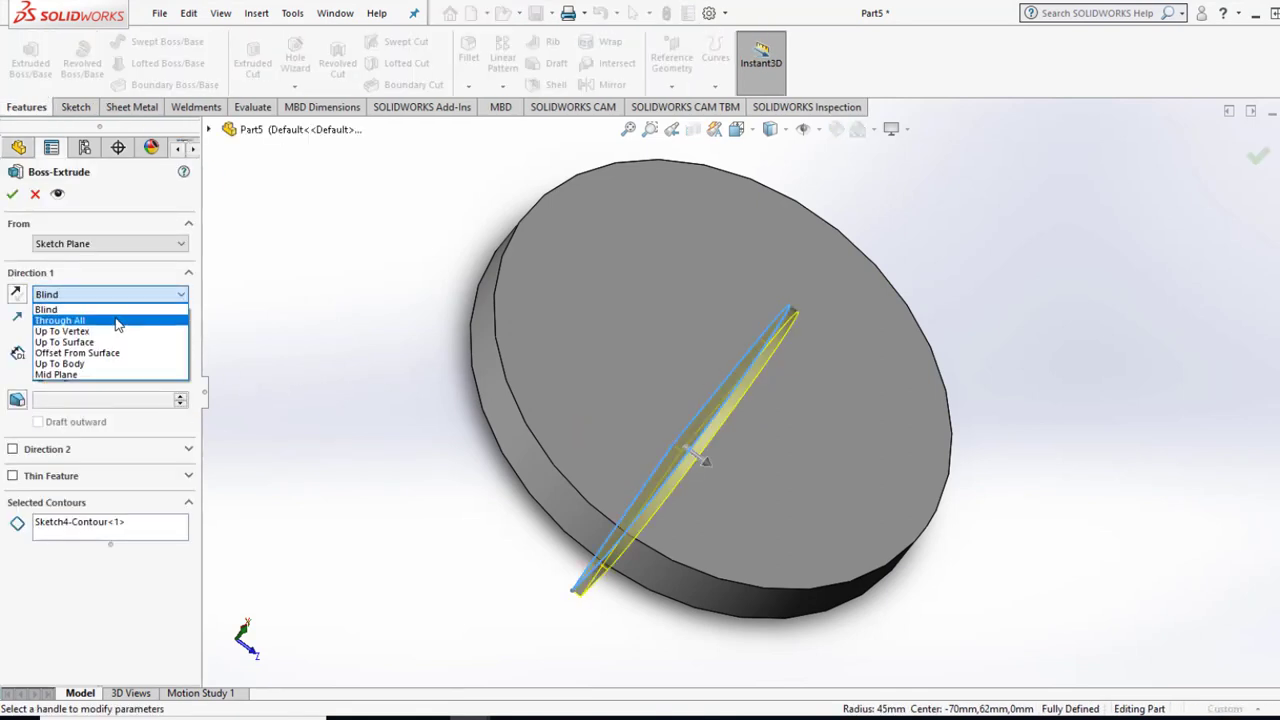
pyautogui.click(95, 378)
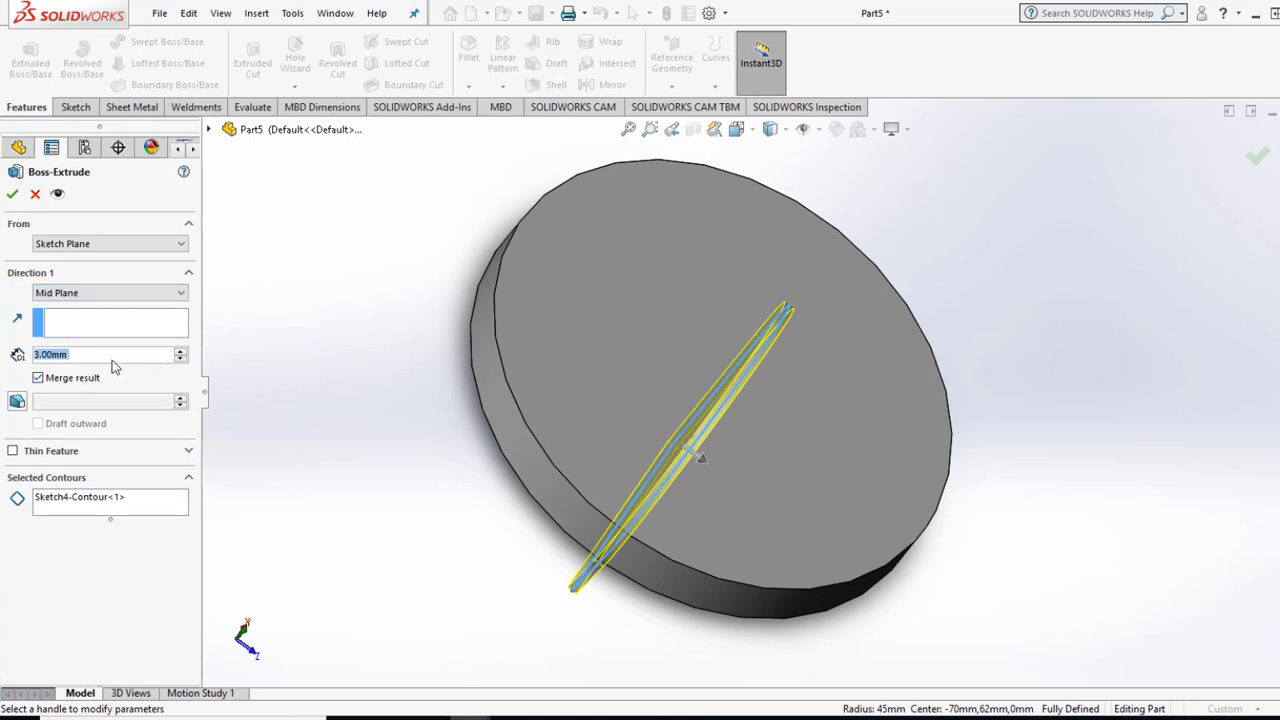
pyautogui.write('10')
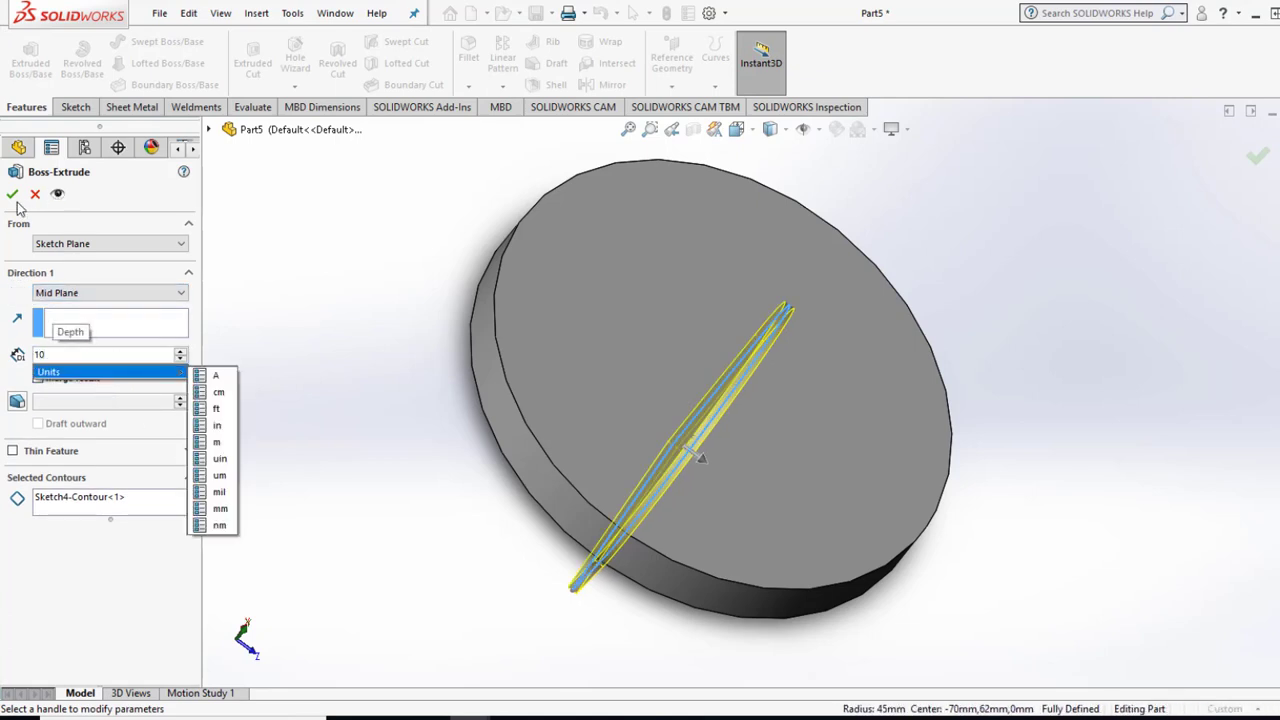
pyautogui.press('Return')
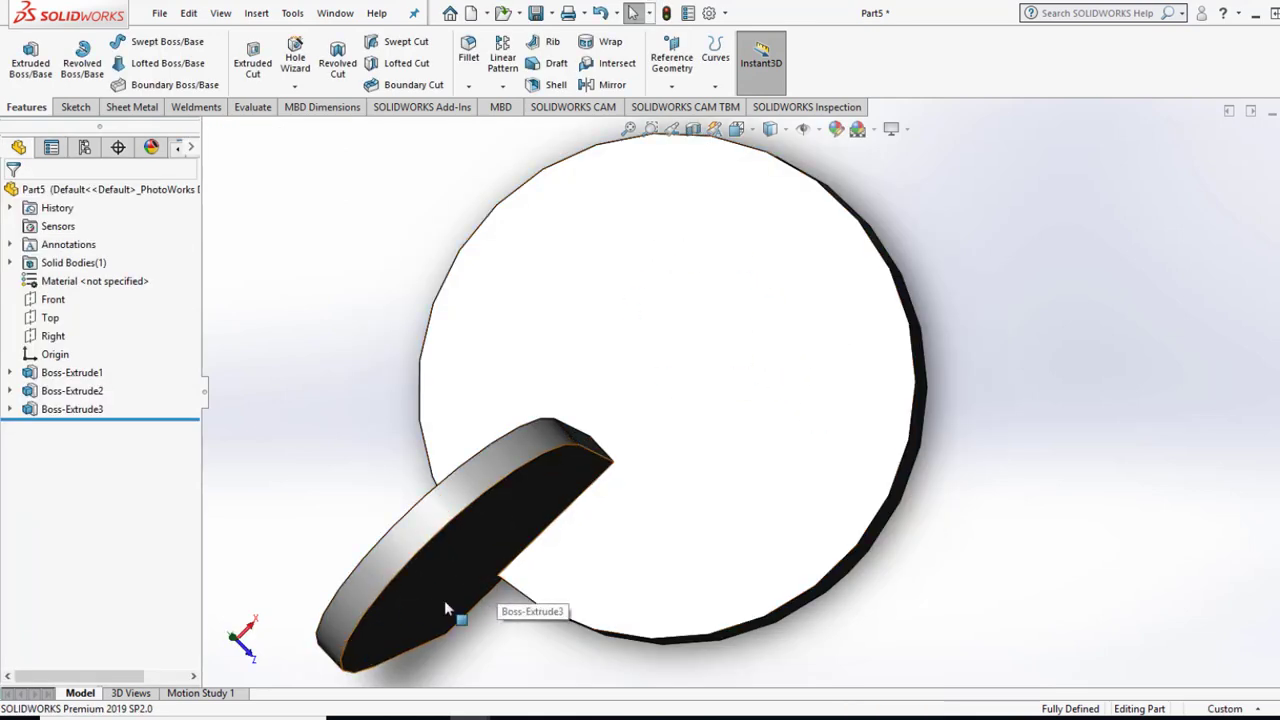
# Orient the view Normal To the disk's front face.
pyautogui.click(714, 447)
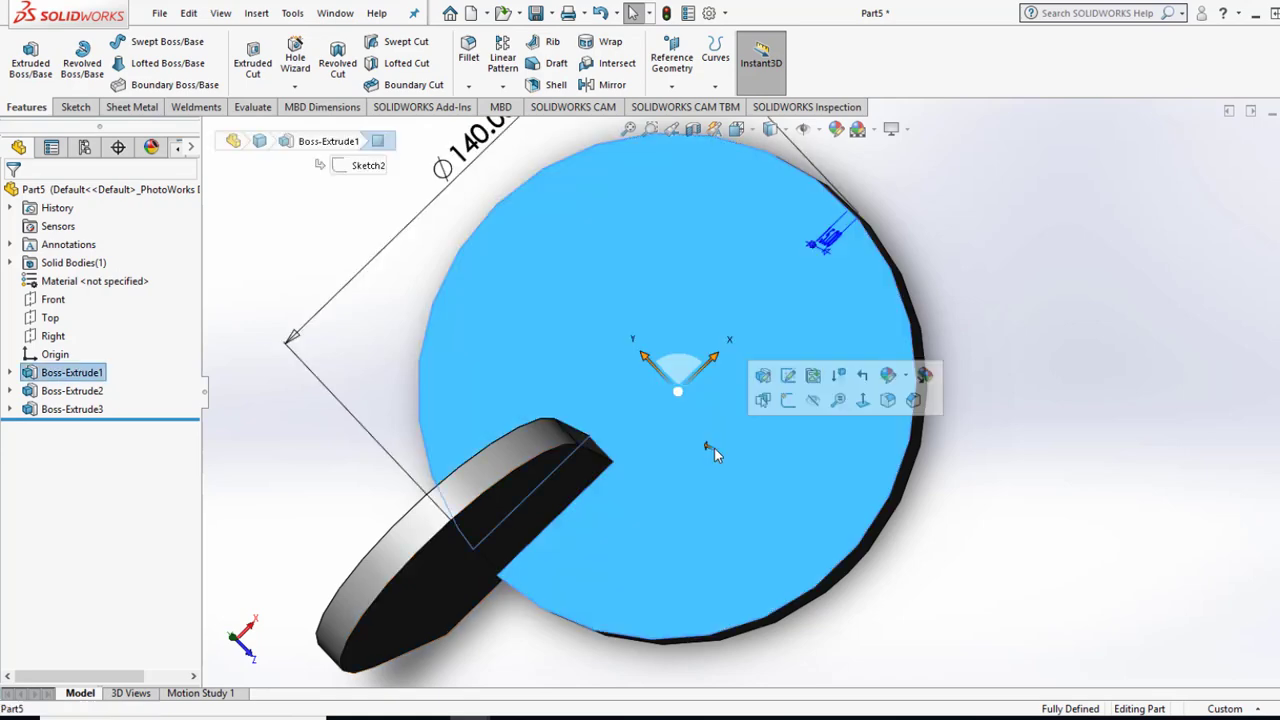
pyautogui.click(739, 129)
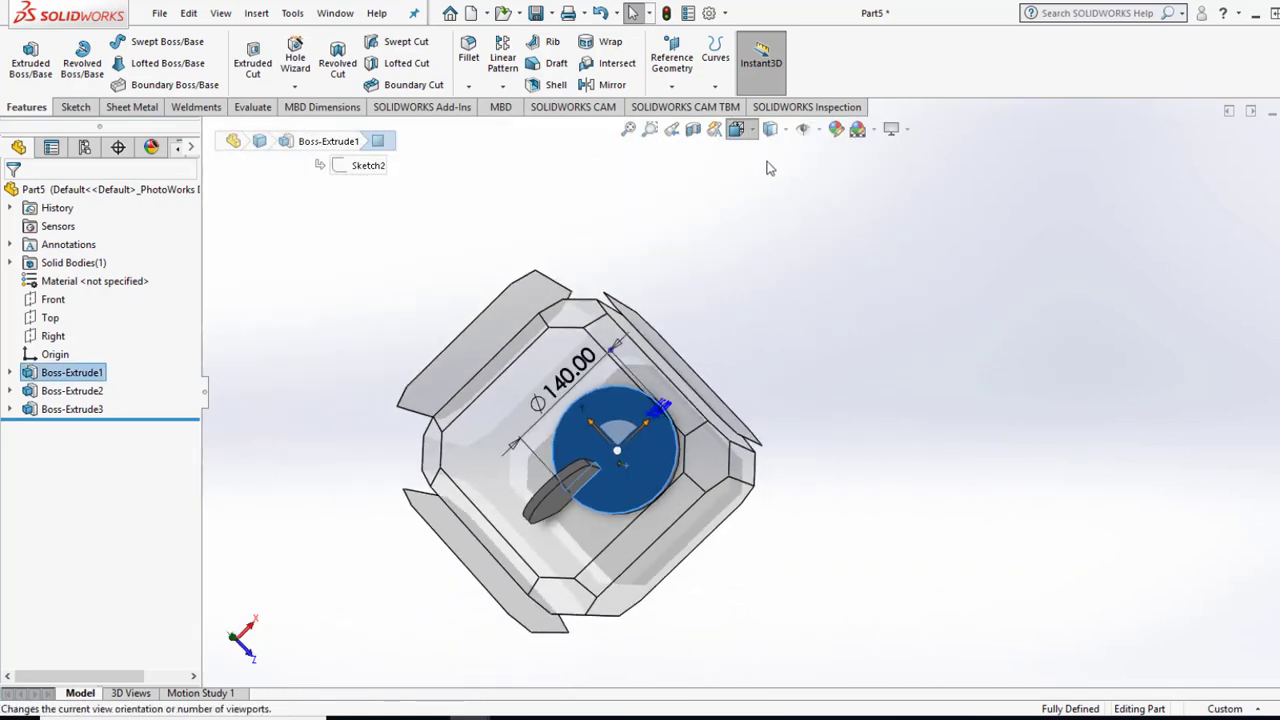
pyautogui.click(830, 222)
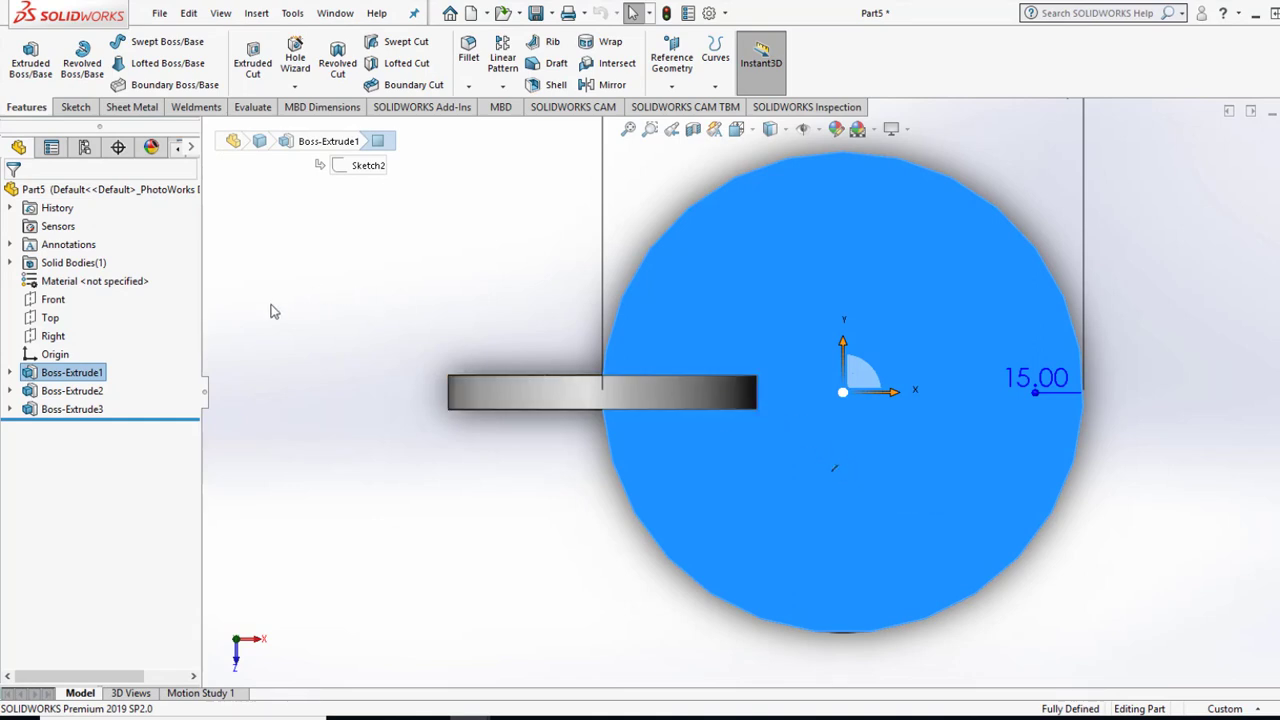
pyautogui.press('Escape')
# Set up a Hole Wizard Straight Tap hole, size M5x0.8, Blind 10 mm deep.
pyautogui.click(309, 72)
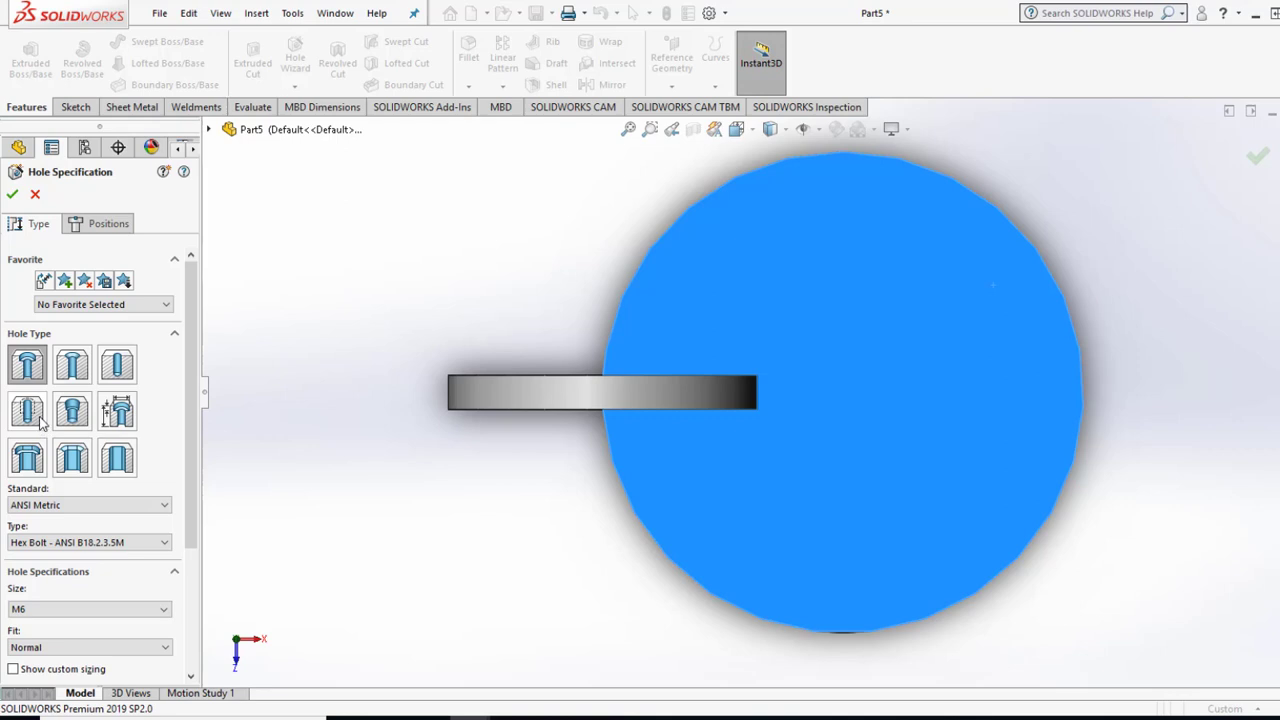
pyautogui.click(39, 422)
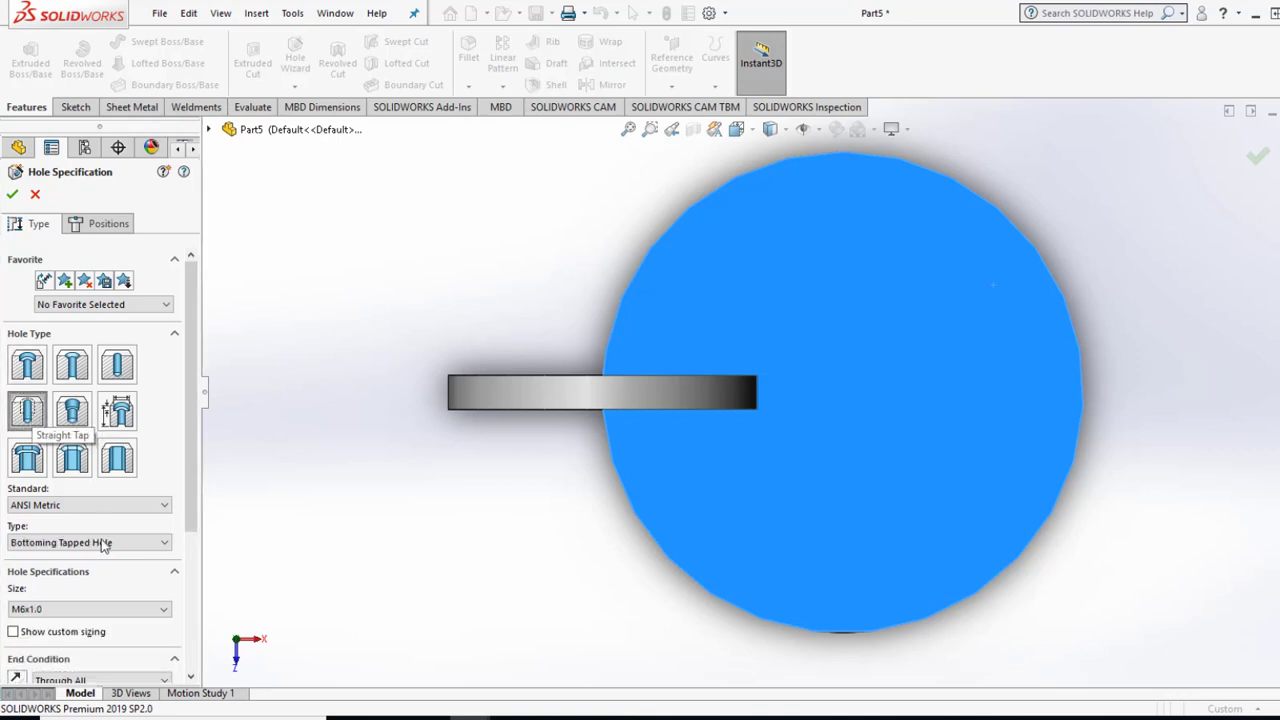
pyautogui.click(118, 617)
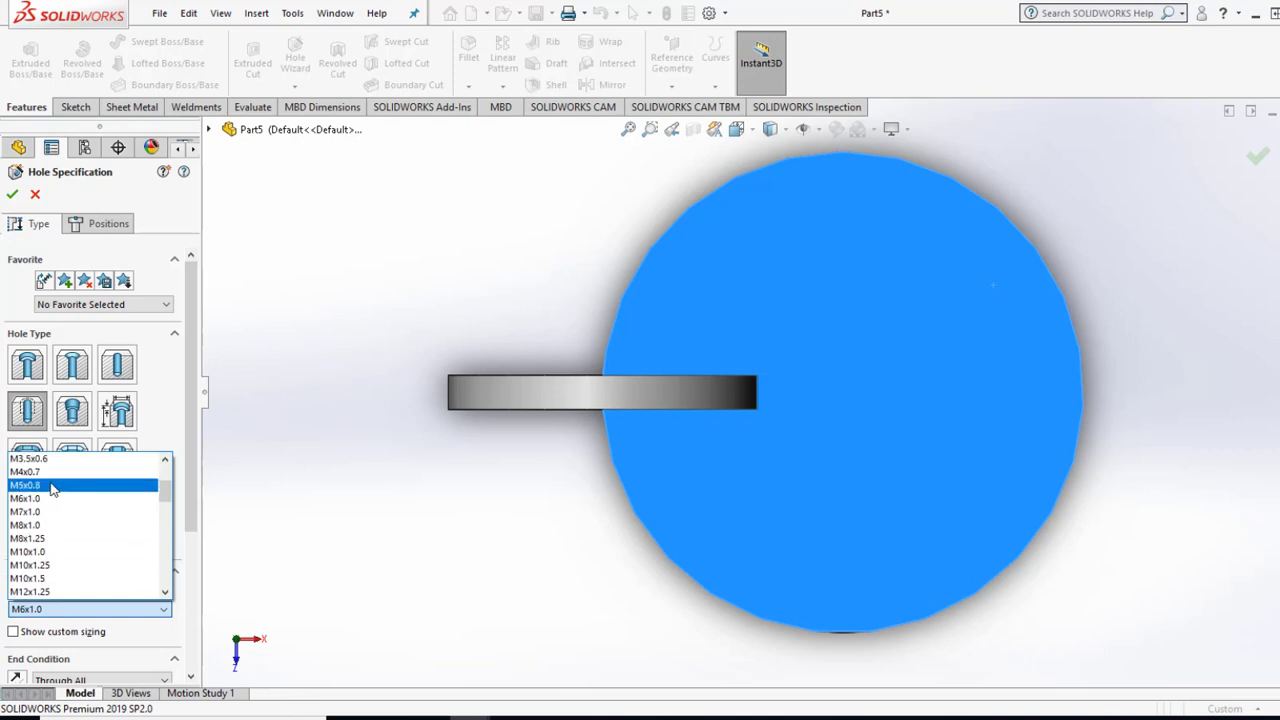
pyautogui.click(50, 478)
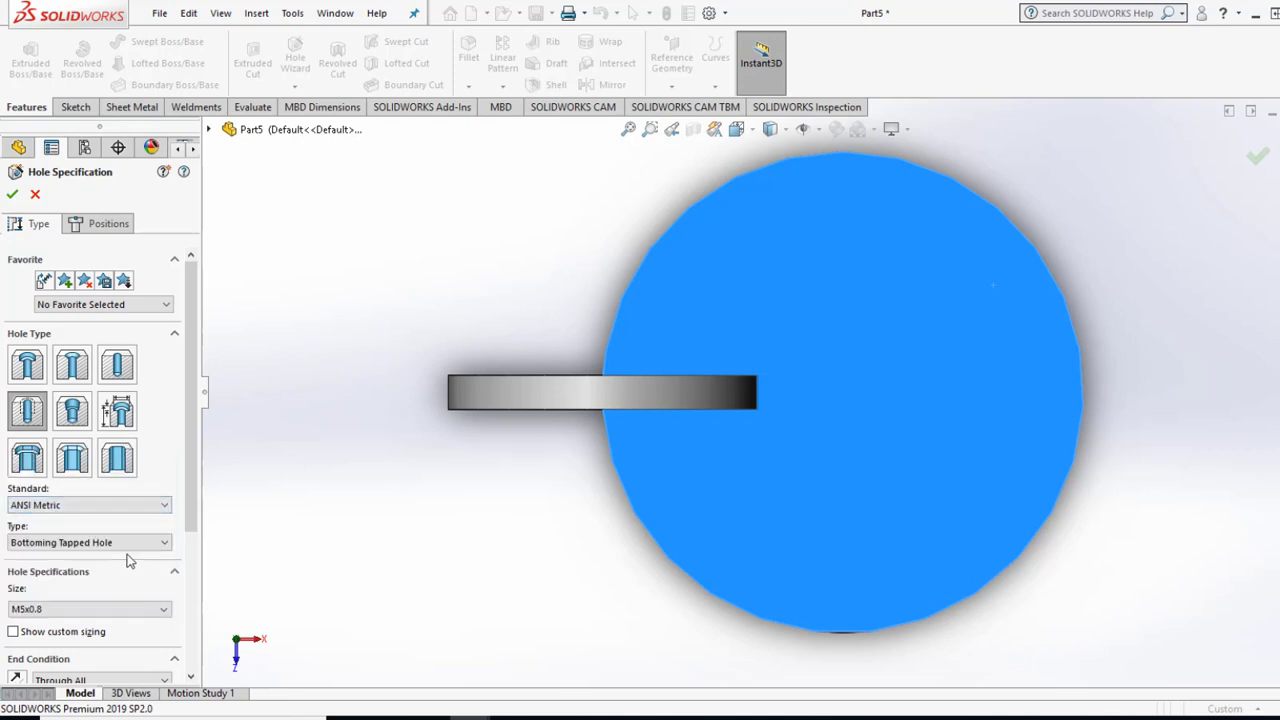
pyautogui.moveTo(190, 480); pyautogui.dragTo(190, 620)
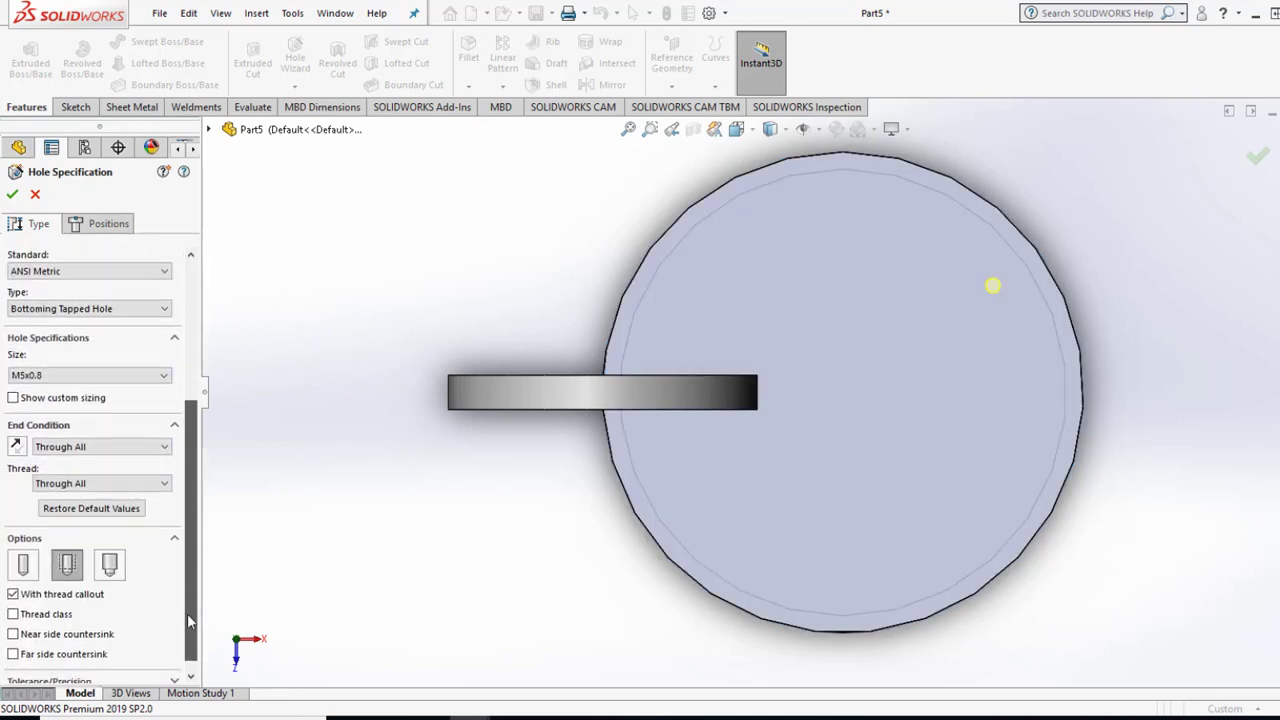
pyautogui.scroll(-1, 130, 484)
pyautogui.click(106, 437)
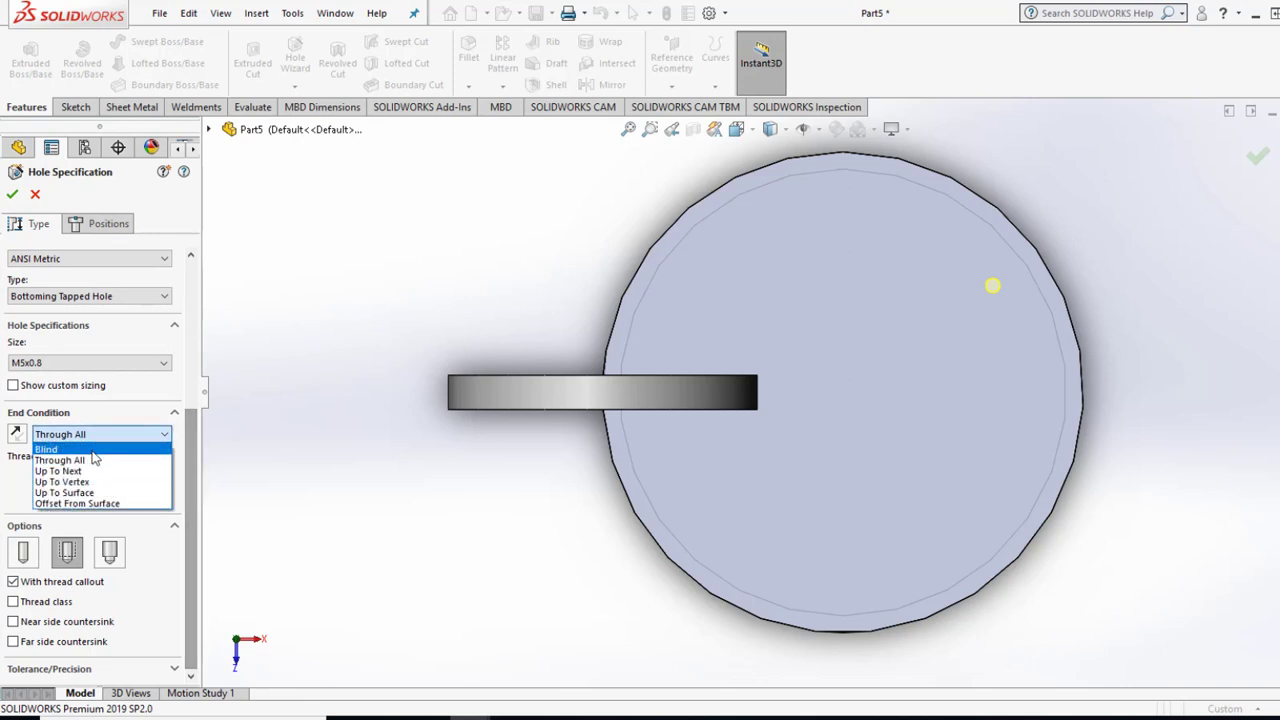
pyautogui.click(95, 450)
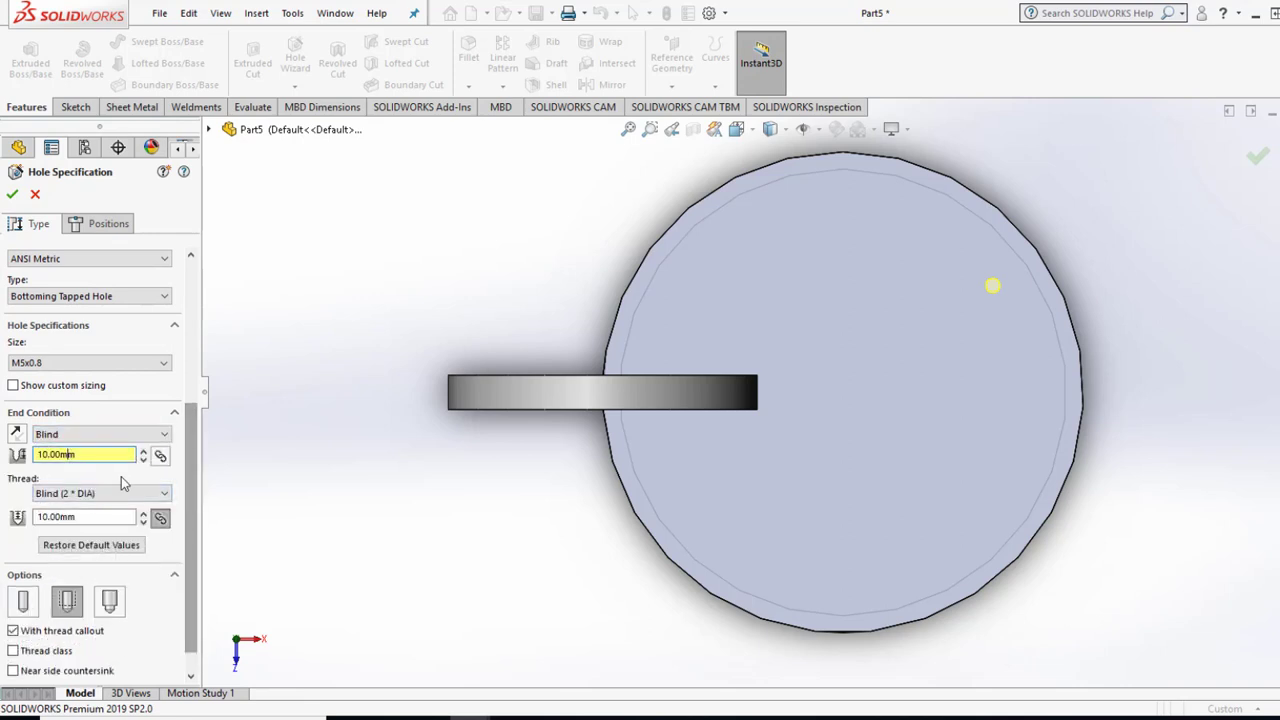
pyautogui.scroll(5, 194, 432)
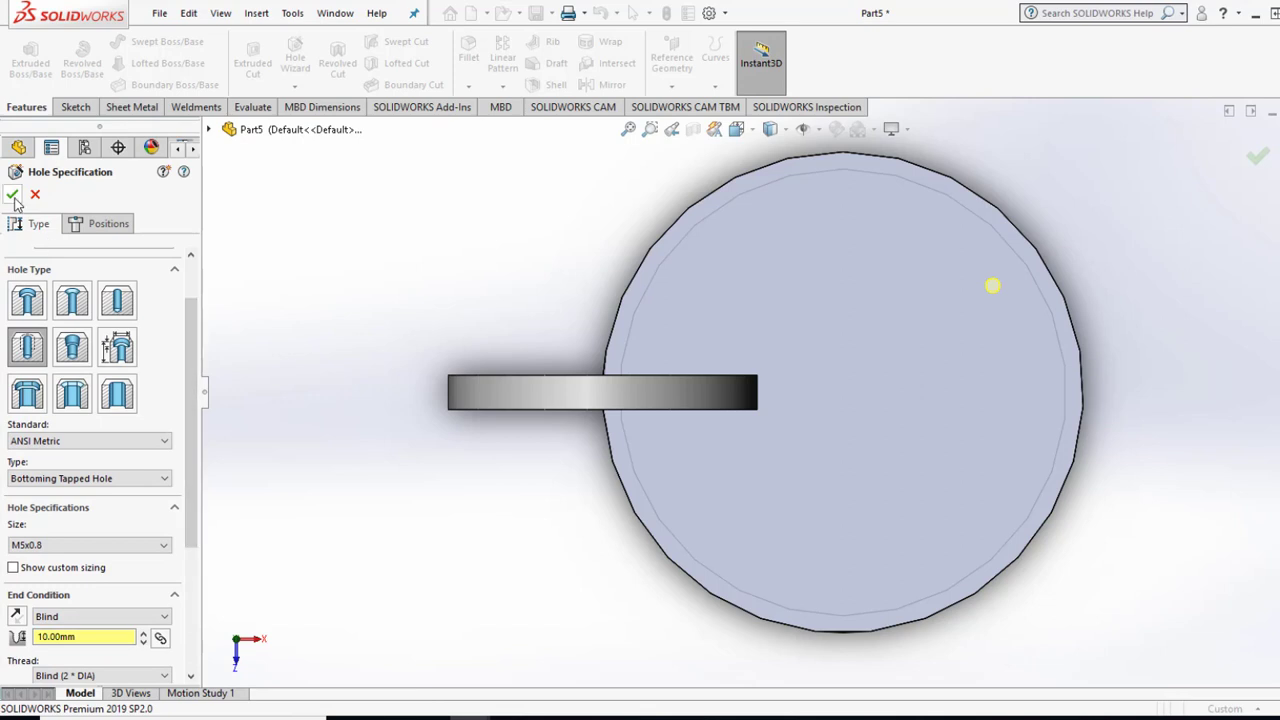
pyautogui.click(100, 224)
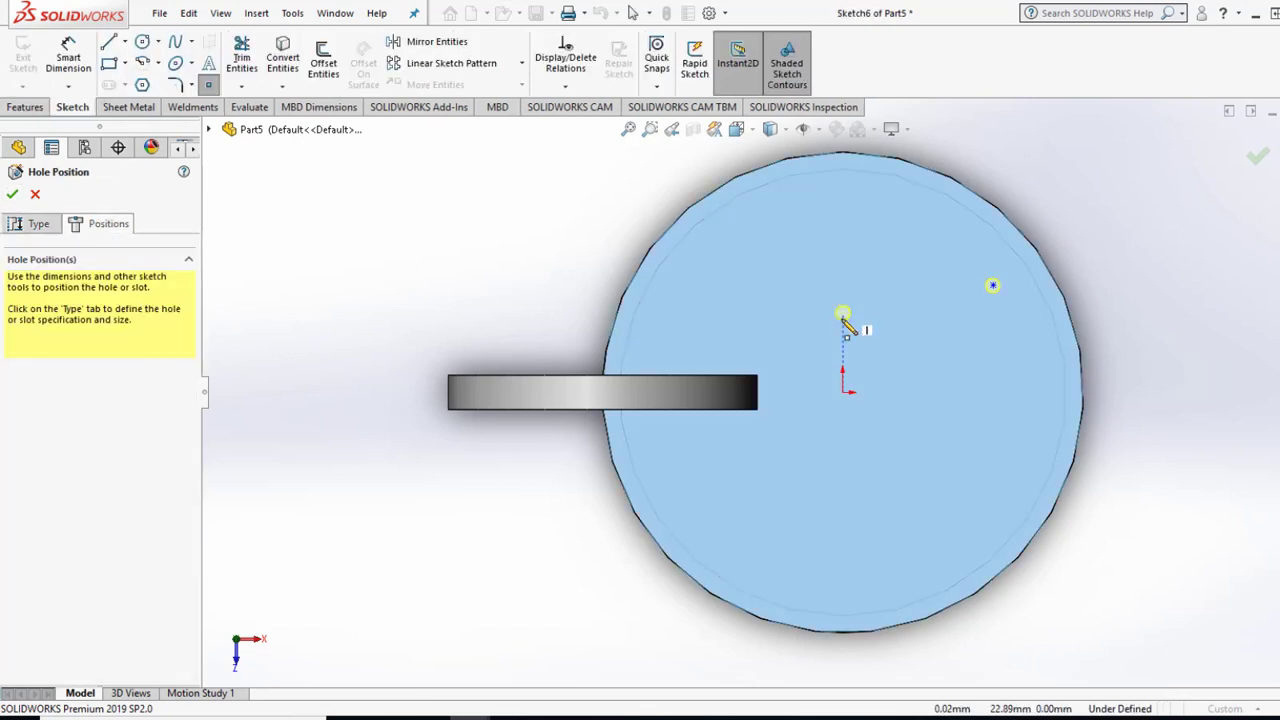
# Place the hole points and dimension their vertical and horizontal spacing to 47 mm.
pyautogui.click(812, 321)
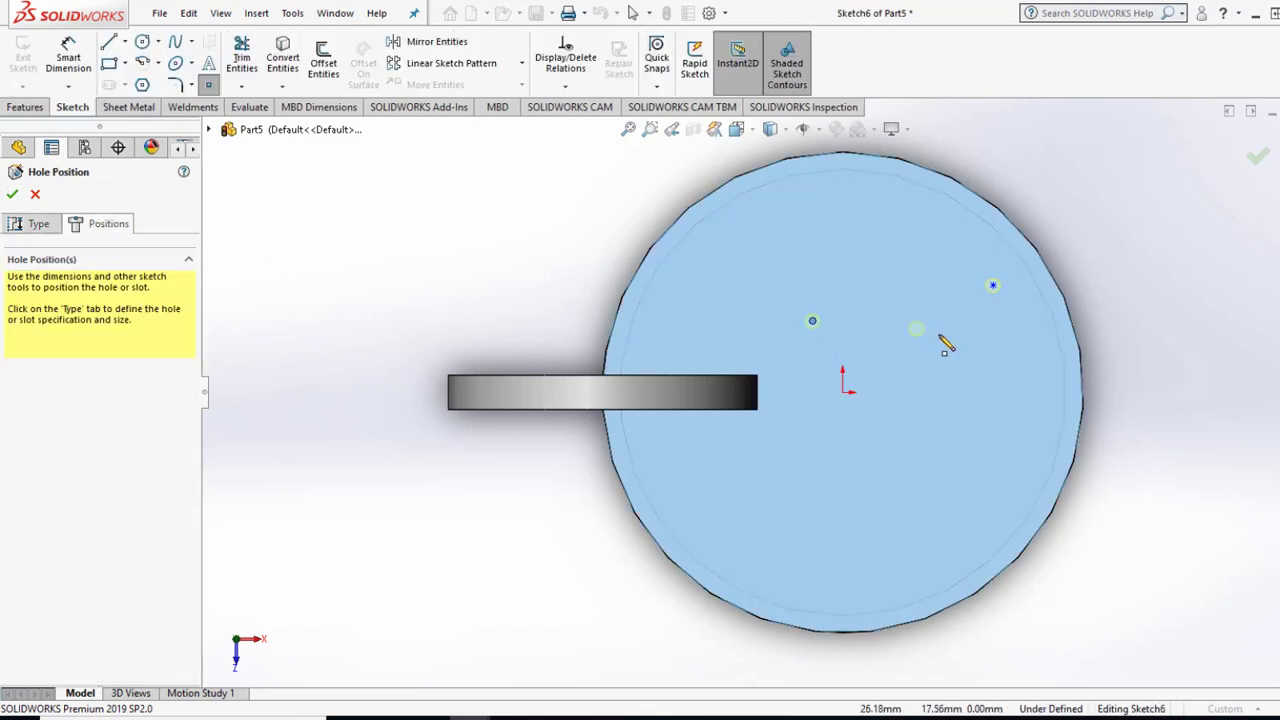
pyautogui.click(949, 467)
pyautogui.click(815, 474)
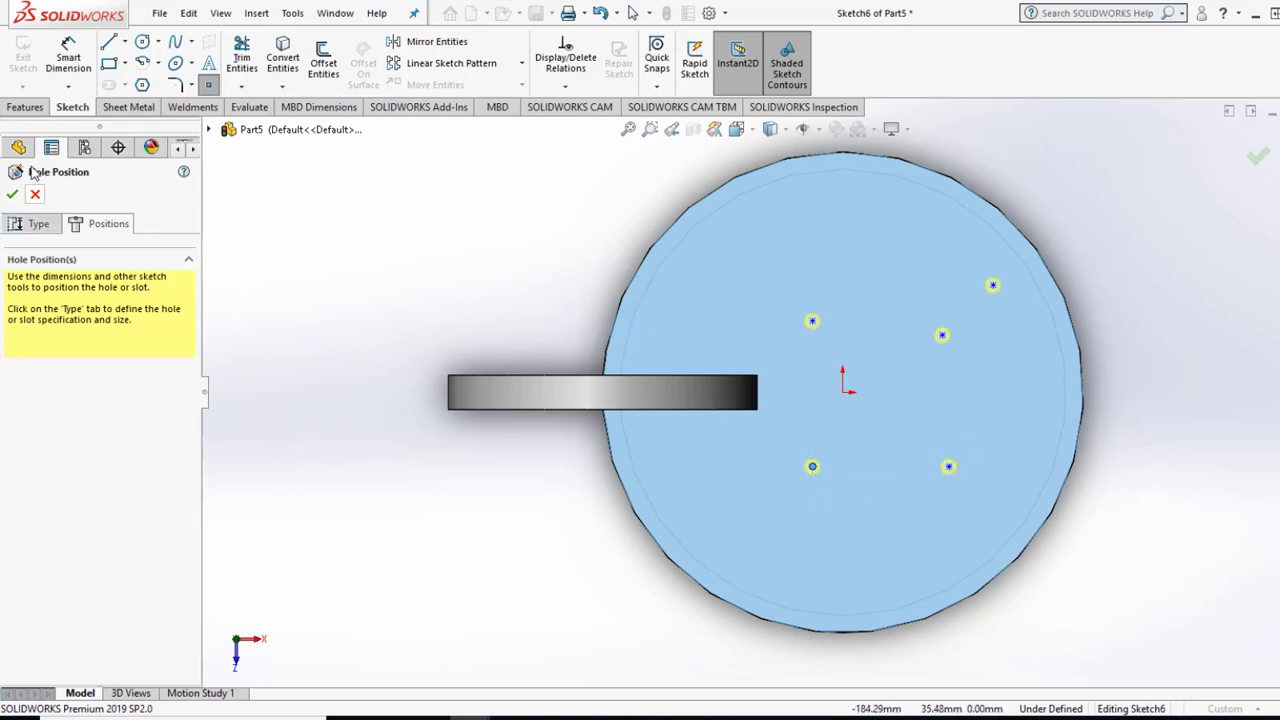
pyautogui.click(68, 52)
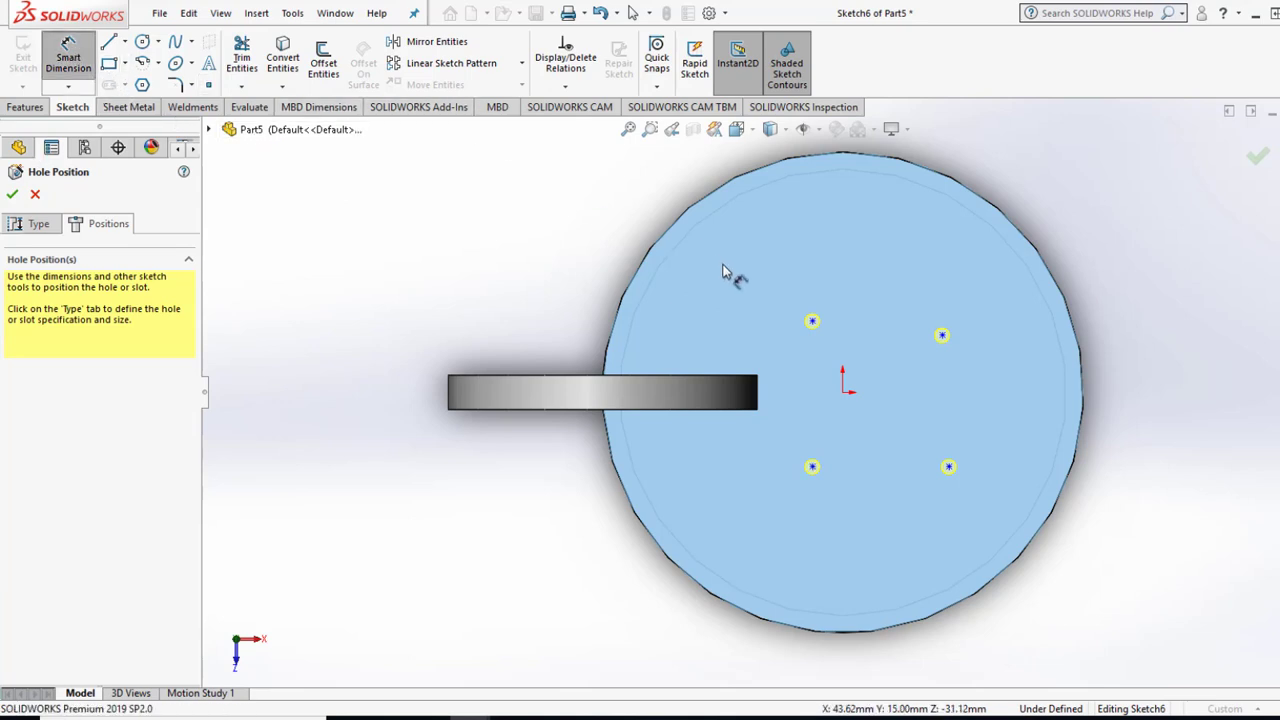
pyautogui.click(811, 323)
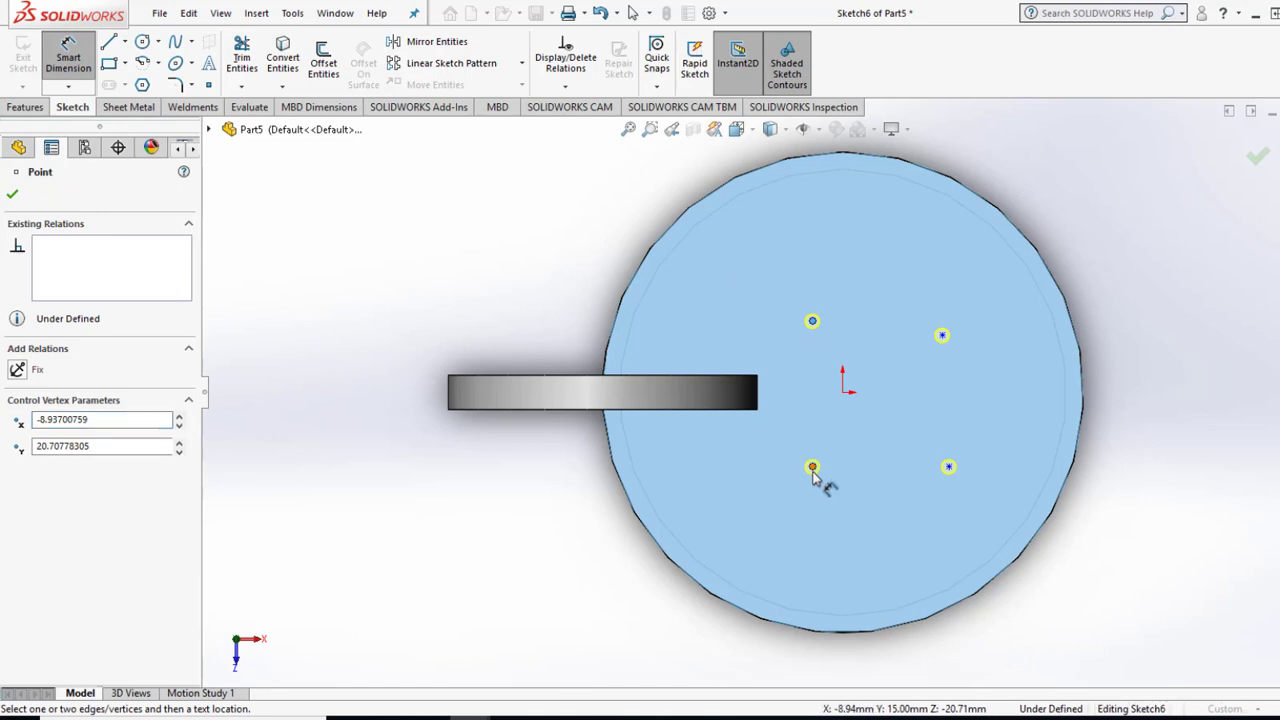
pyautogui.click(812, 469)
pyautogui.click(870, 428)
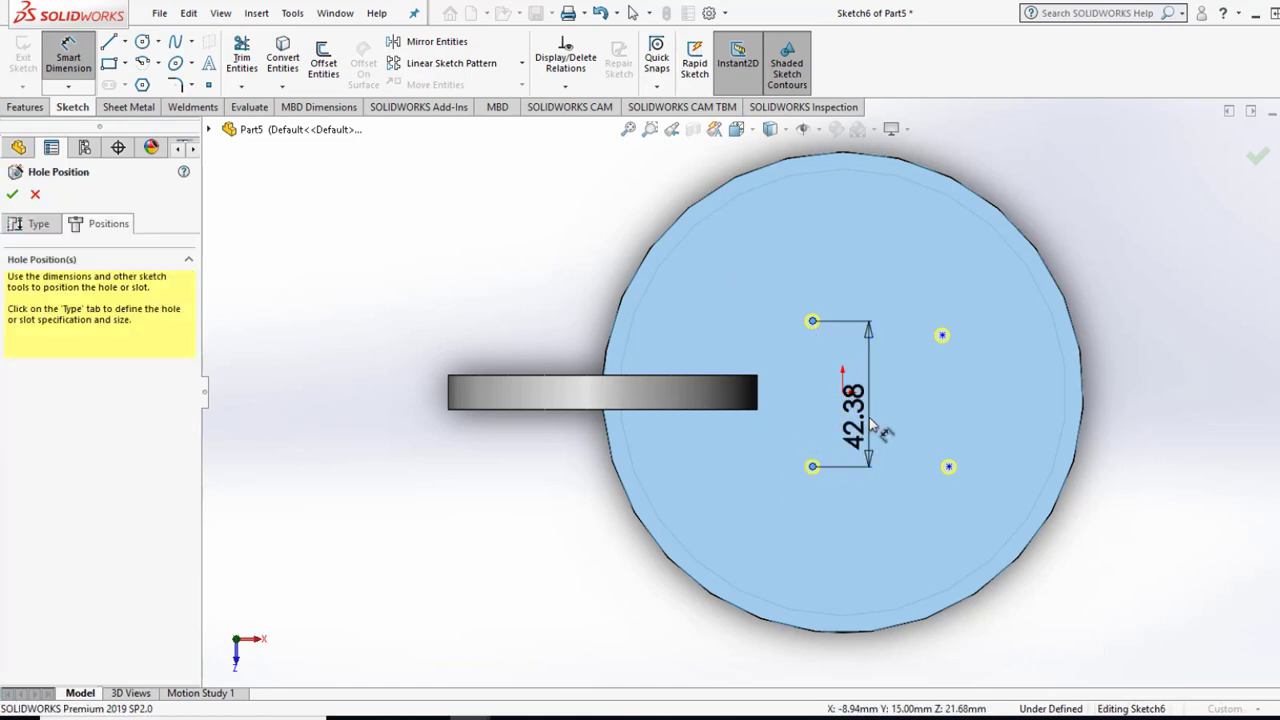
pyautogui.write('47')
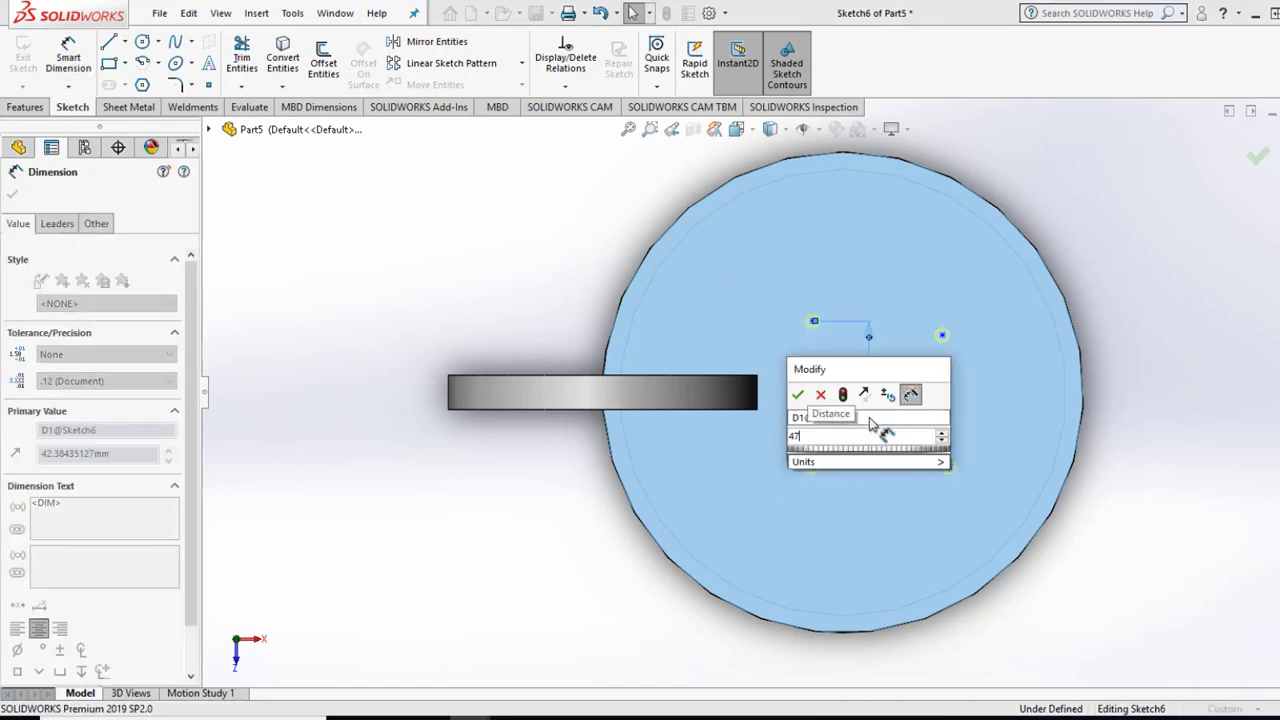
pyautogui.press('Return')
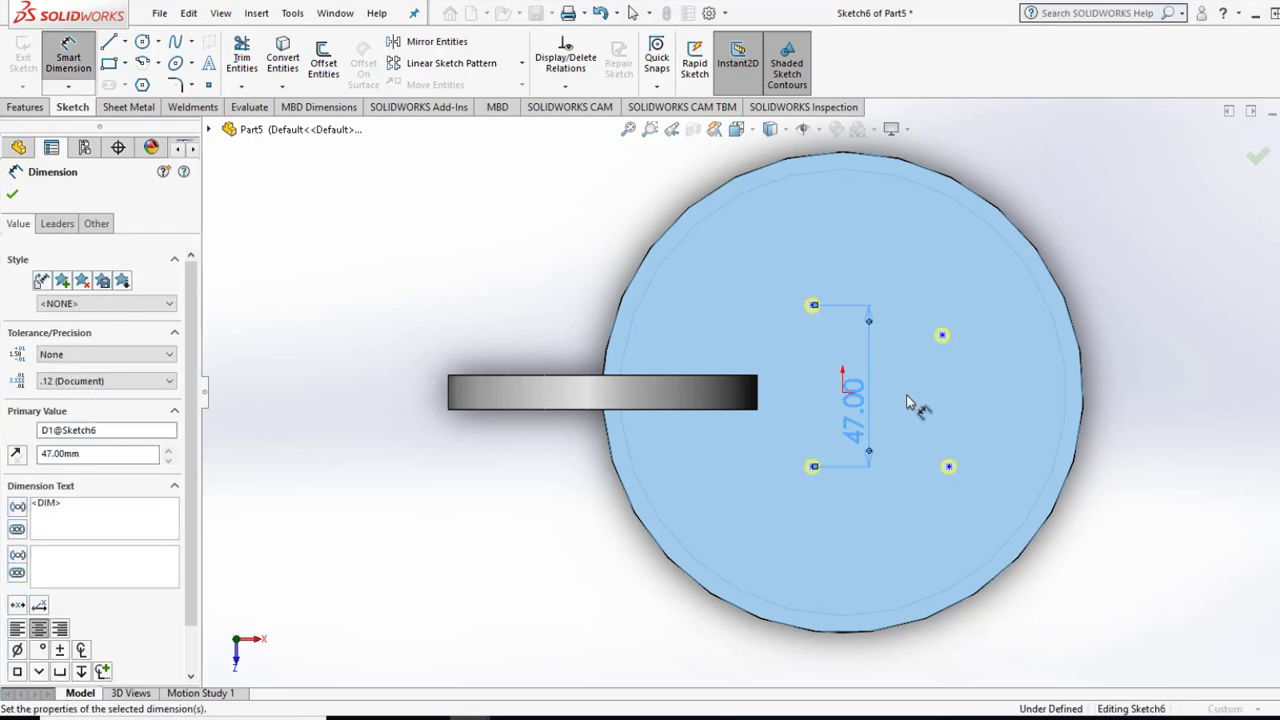
pyautogui.click(812, 305)
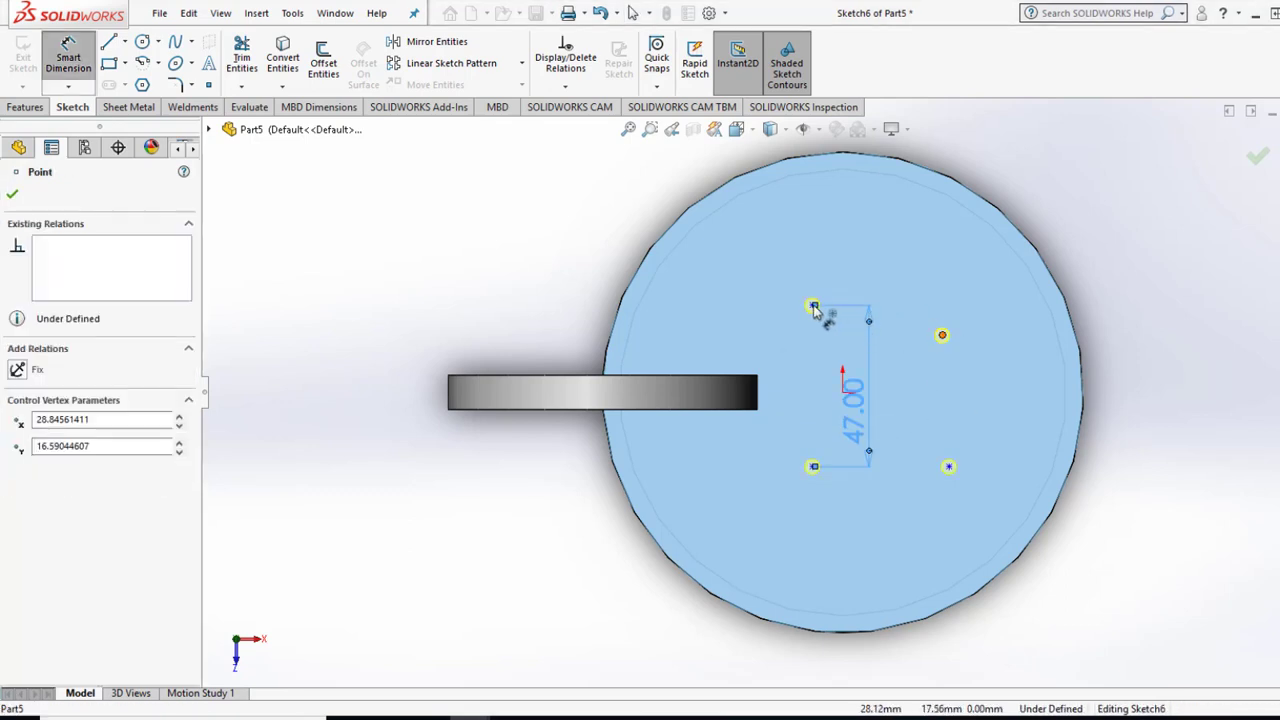
pyautogui.click(942, 335)
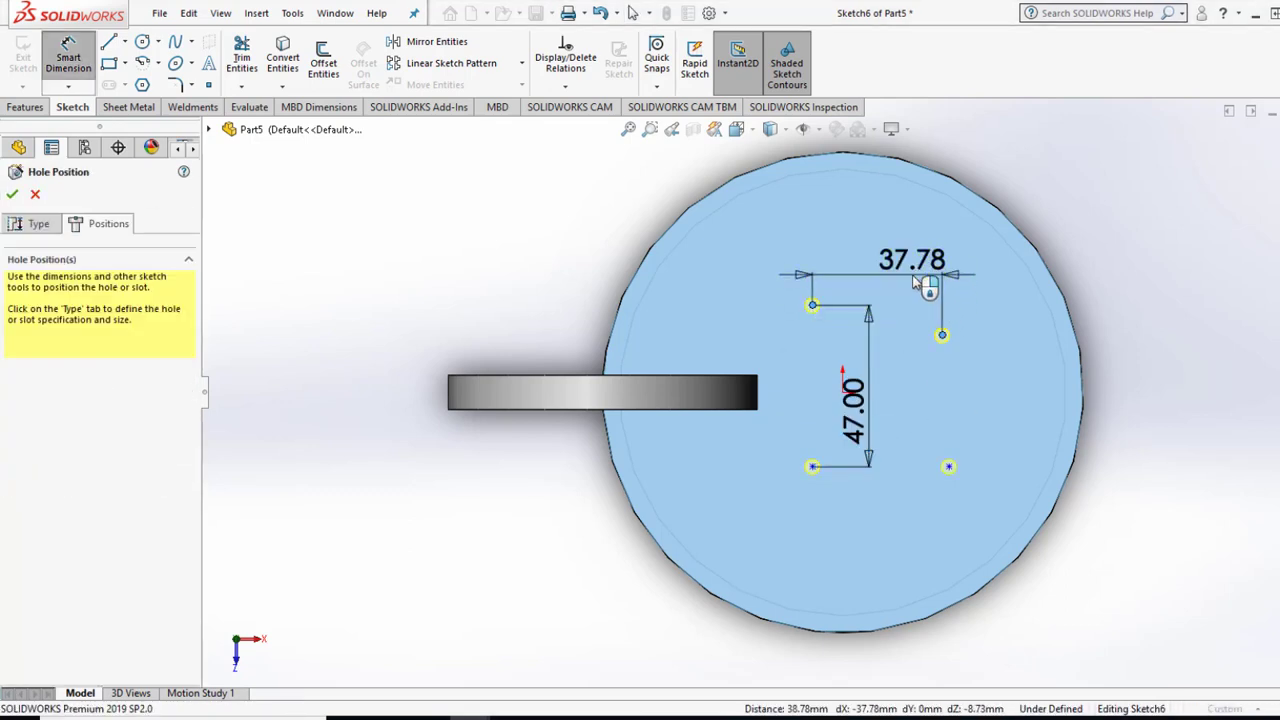
pyautogui.click(913, 283)
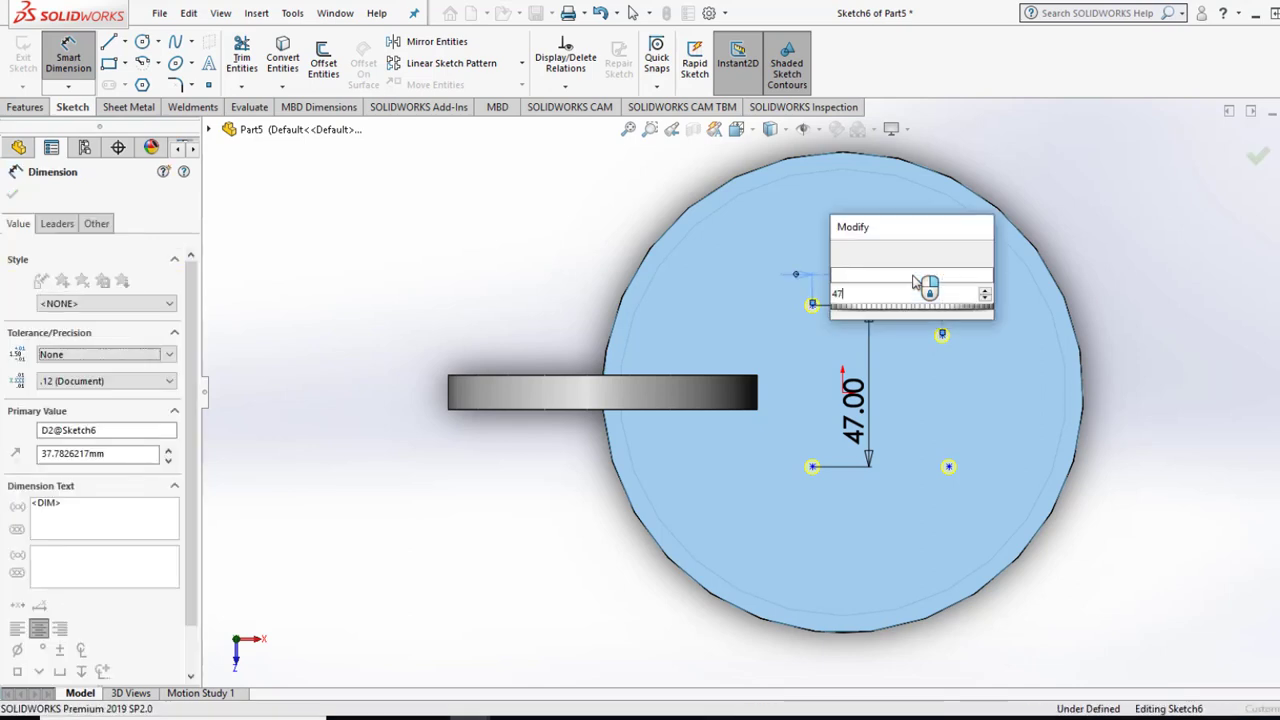
pyautogui.press('Escape')
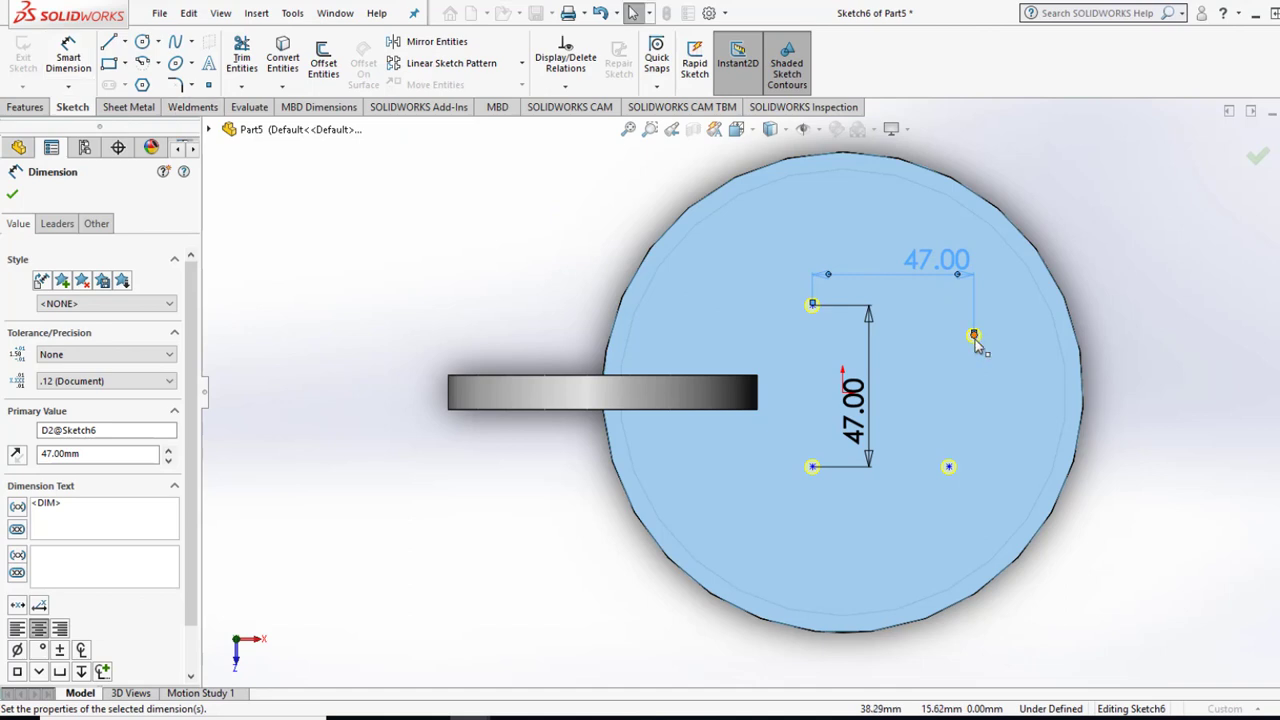
# Add Horizontal and Vertical relations between point pairs to square up the four holes.
pyautogui.click(813, 306)
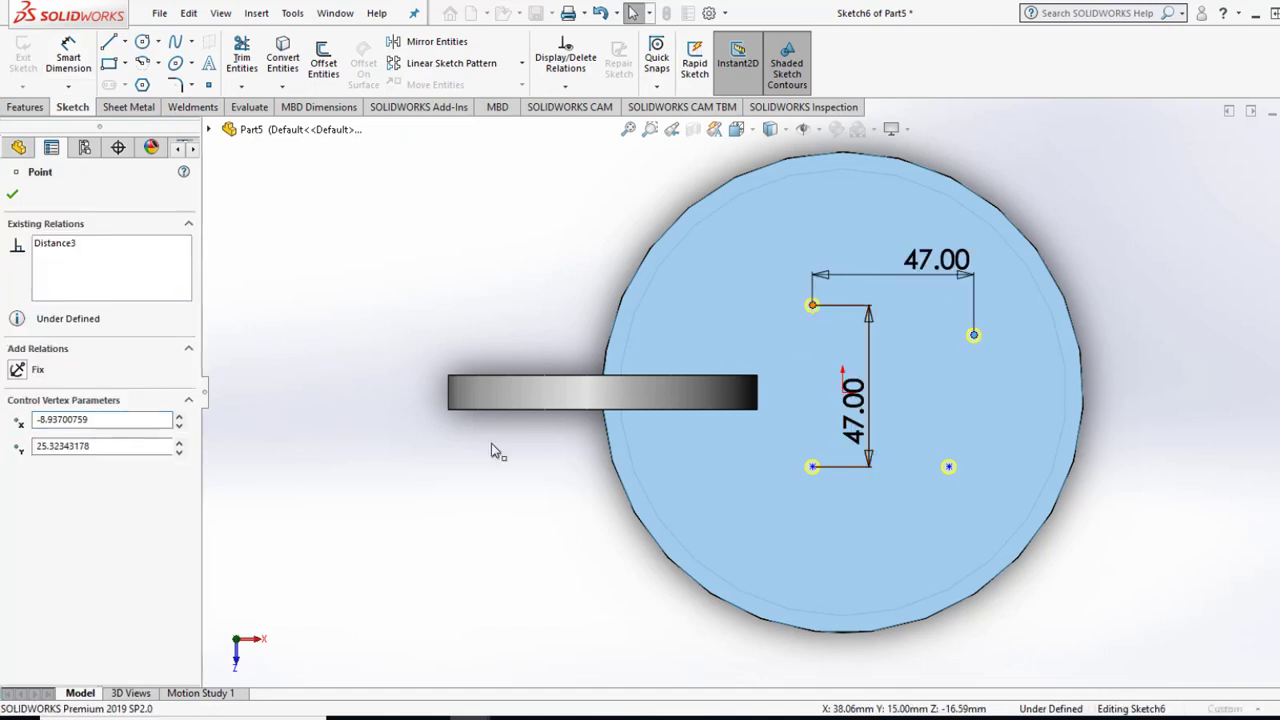
pyautogui.click(27, 467)
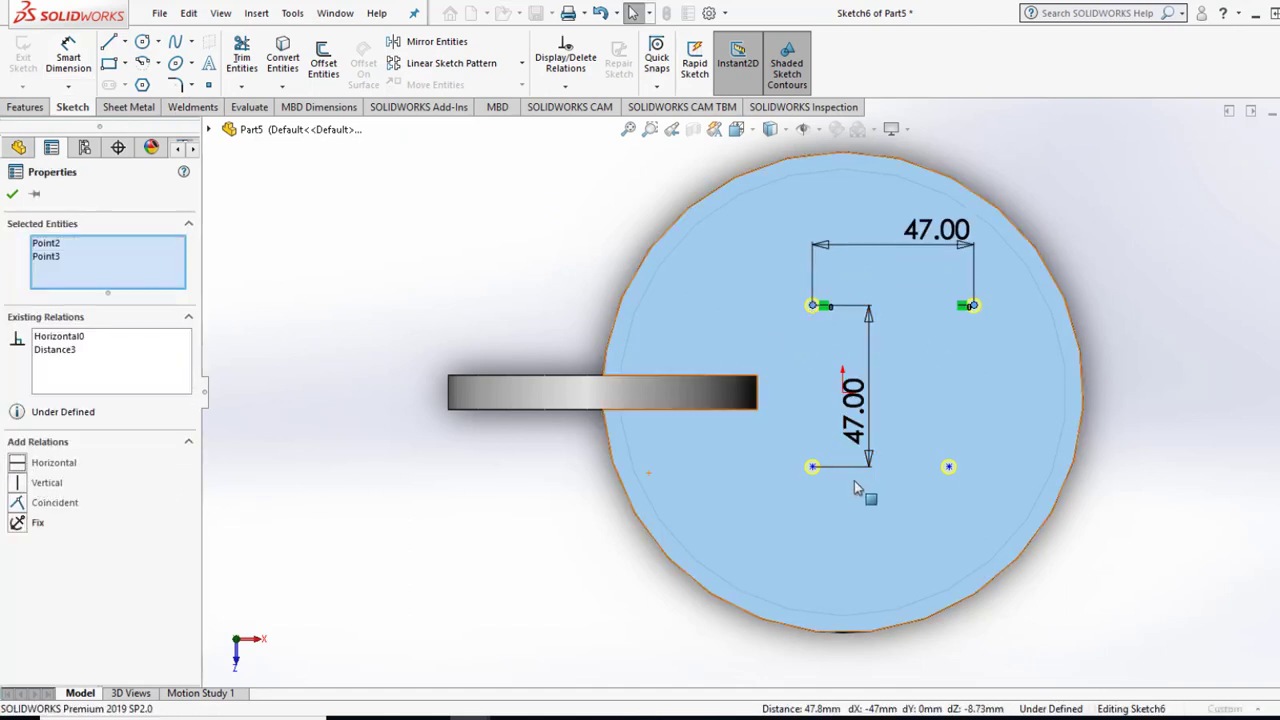
pyautogui.click(813, 468)
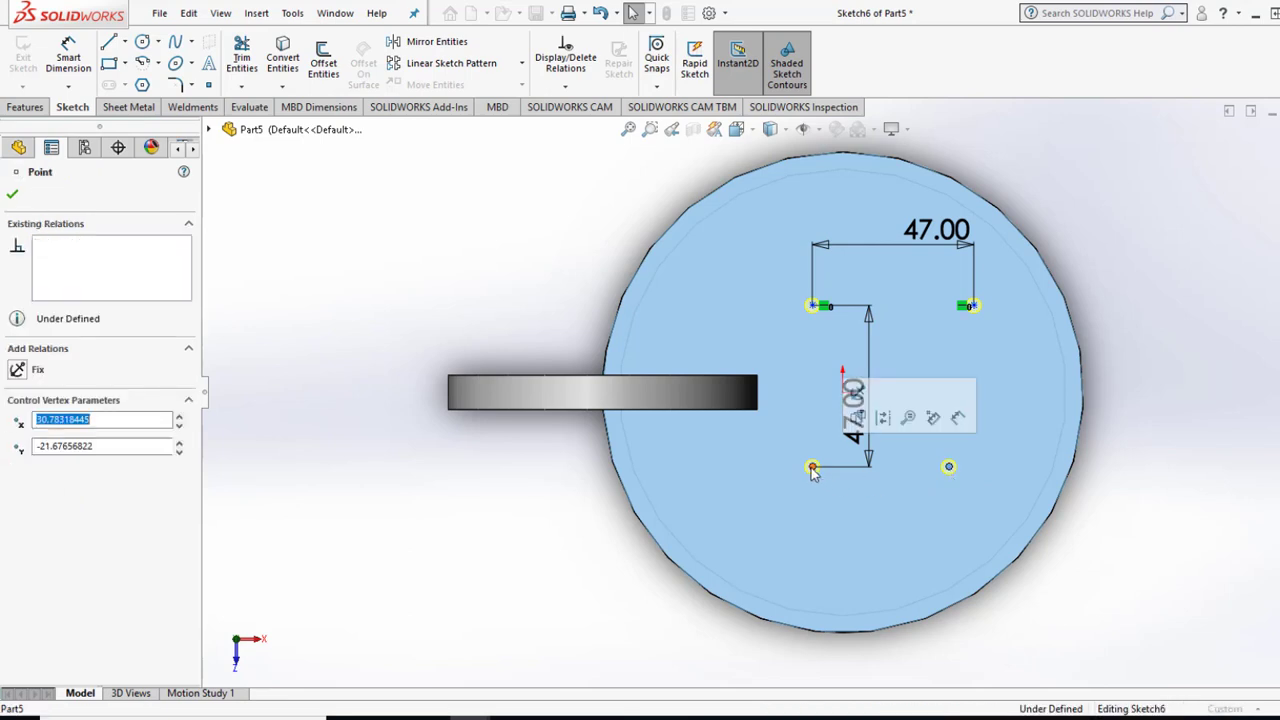
pyautogui.keyDown('ctrl'); pyautogui.click(949, 466); pyautogui.keyUp('ctrl')
pyautogui.click(53, 462)
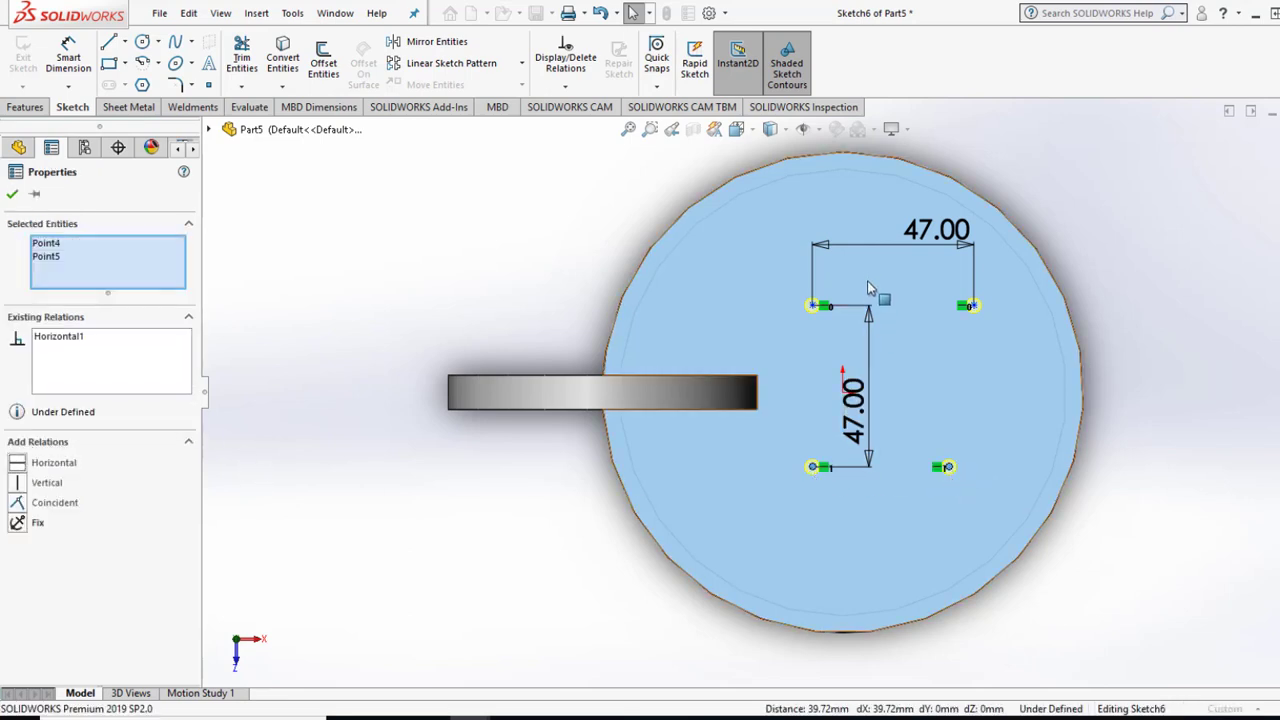
pyautogui.keyDown('ctrl'); pyautogui.click(815, 466); pyautogui.keyUp('ctrl')
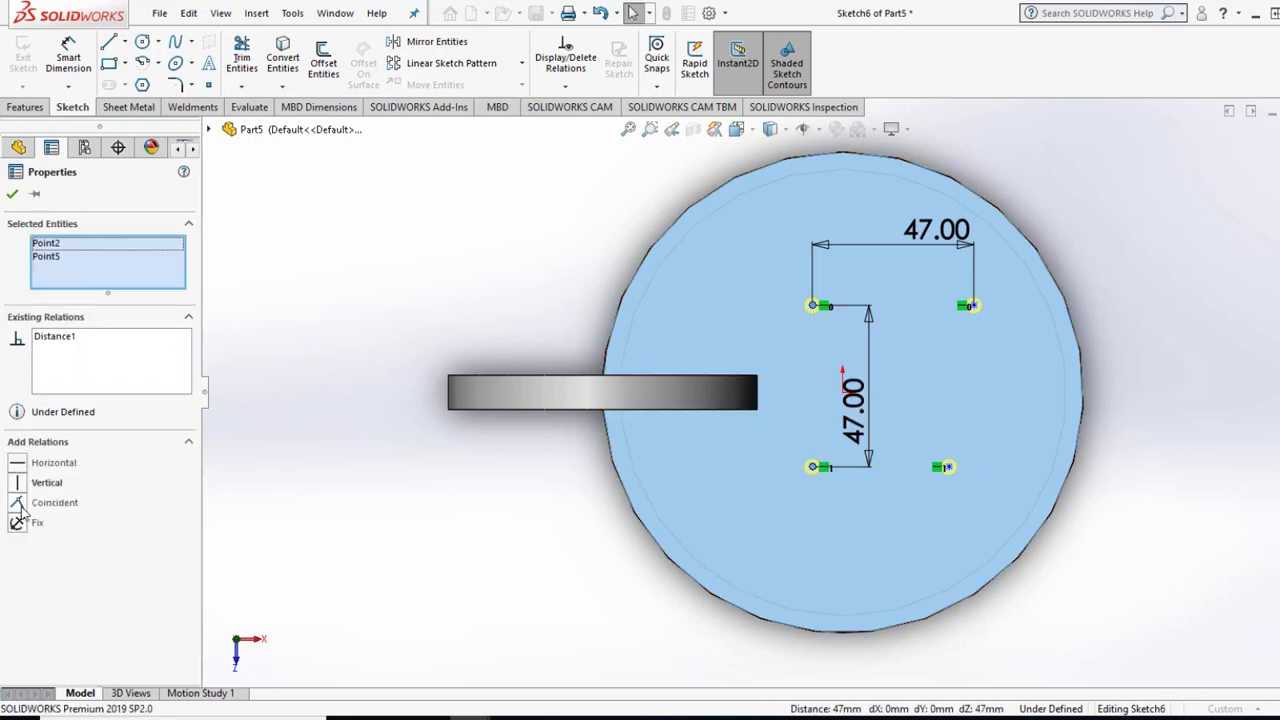
pyautogui.click(18, 486)
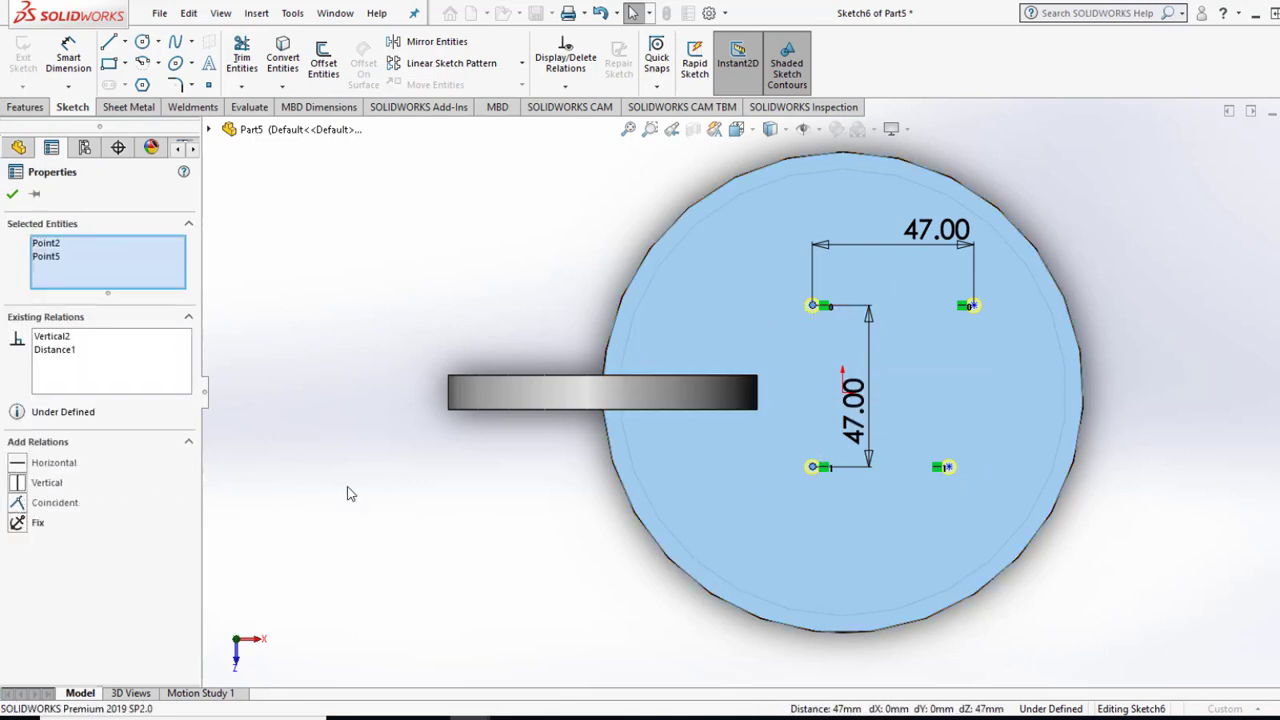
pyautogui.click(968, 468)
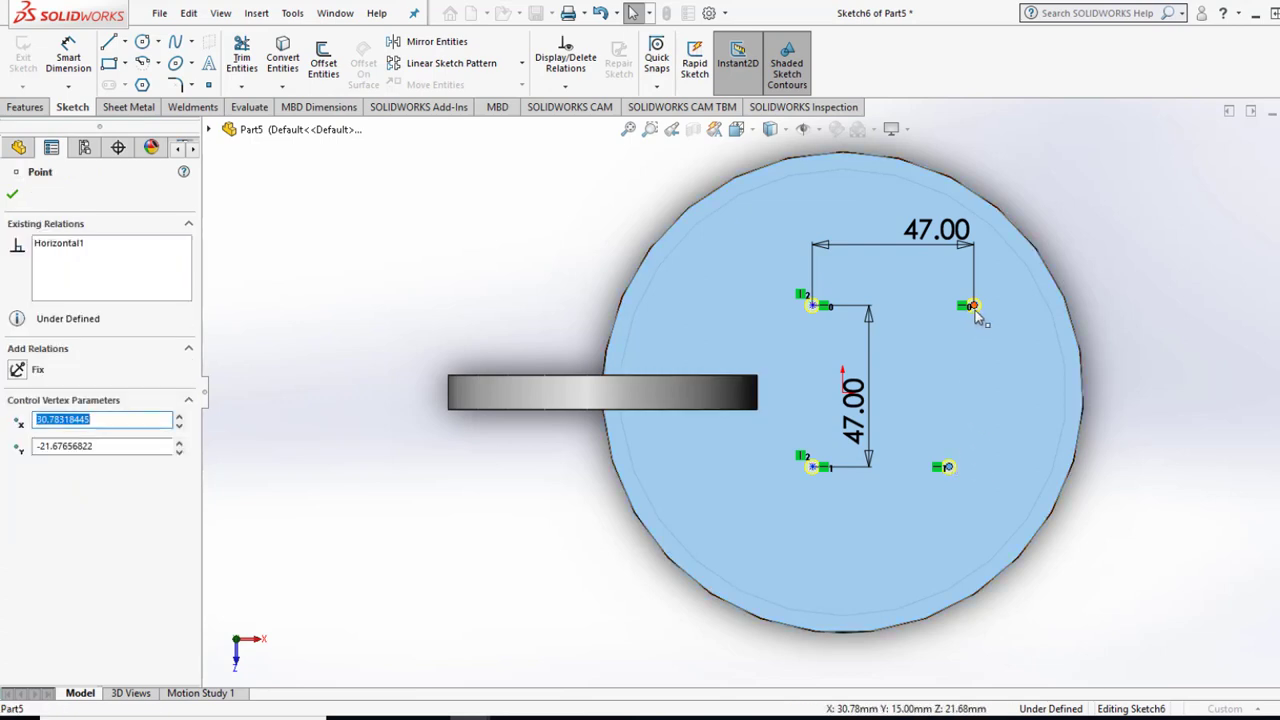
pyautogui.click(975, 312)
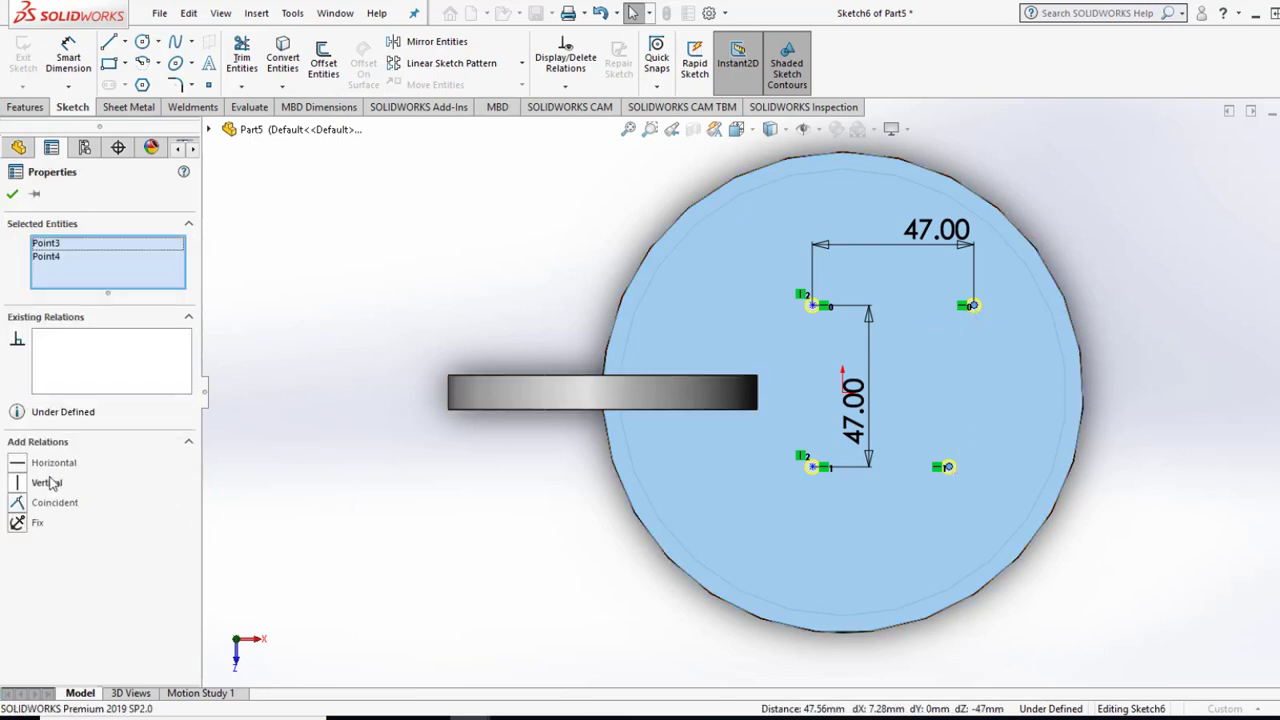
pyautogui.click(152, 483)
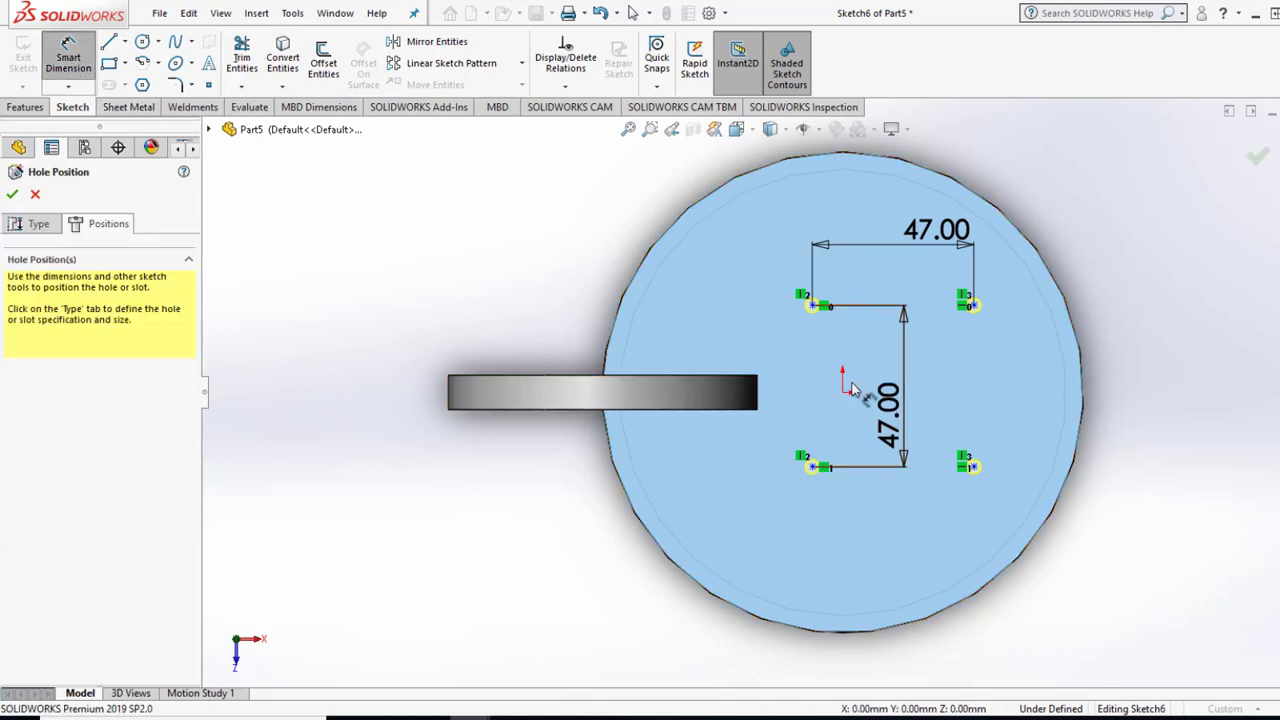
# Dimension the hole points 23.5 mm from the origin both ways and create the M5 tapped holes.
pyautogui.click(813, 468)
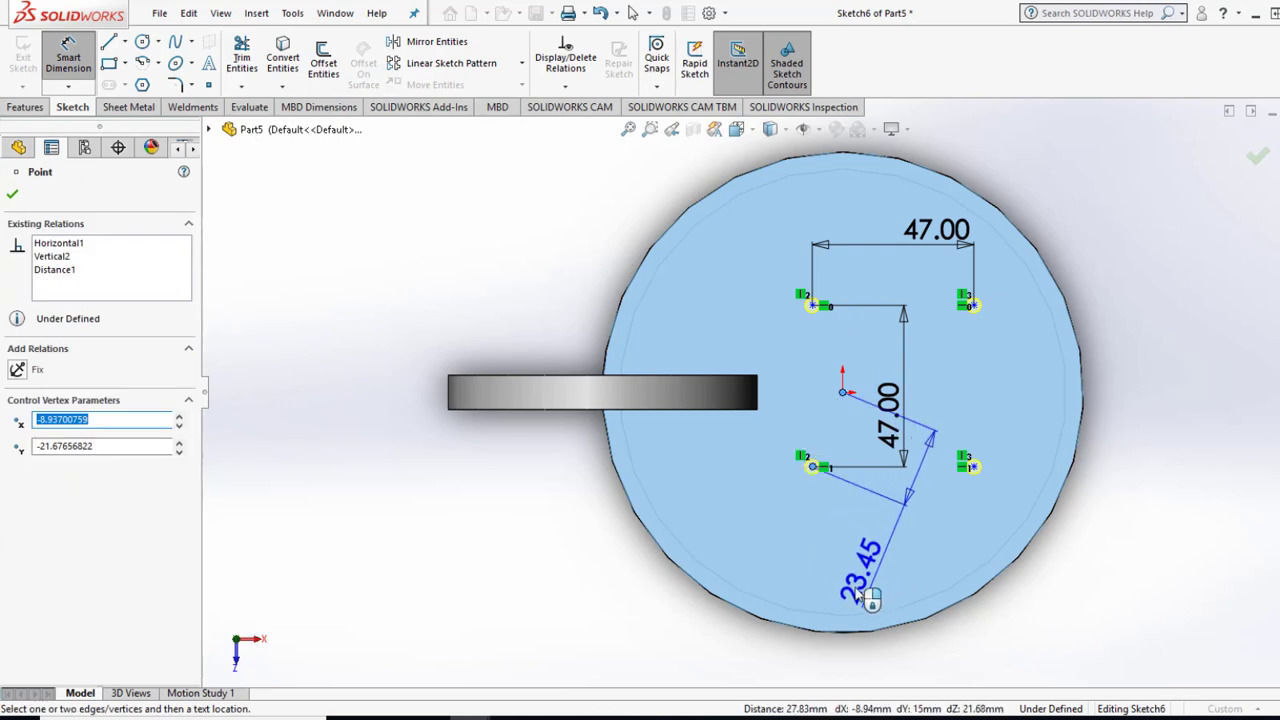
pyautogui.click(829, 630)
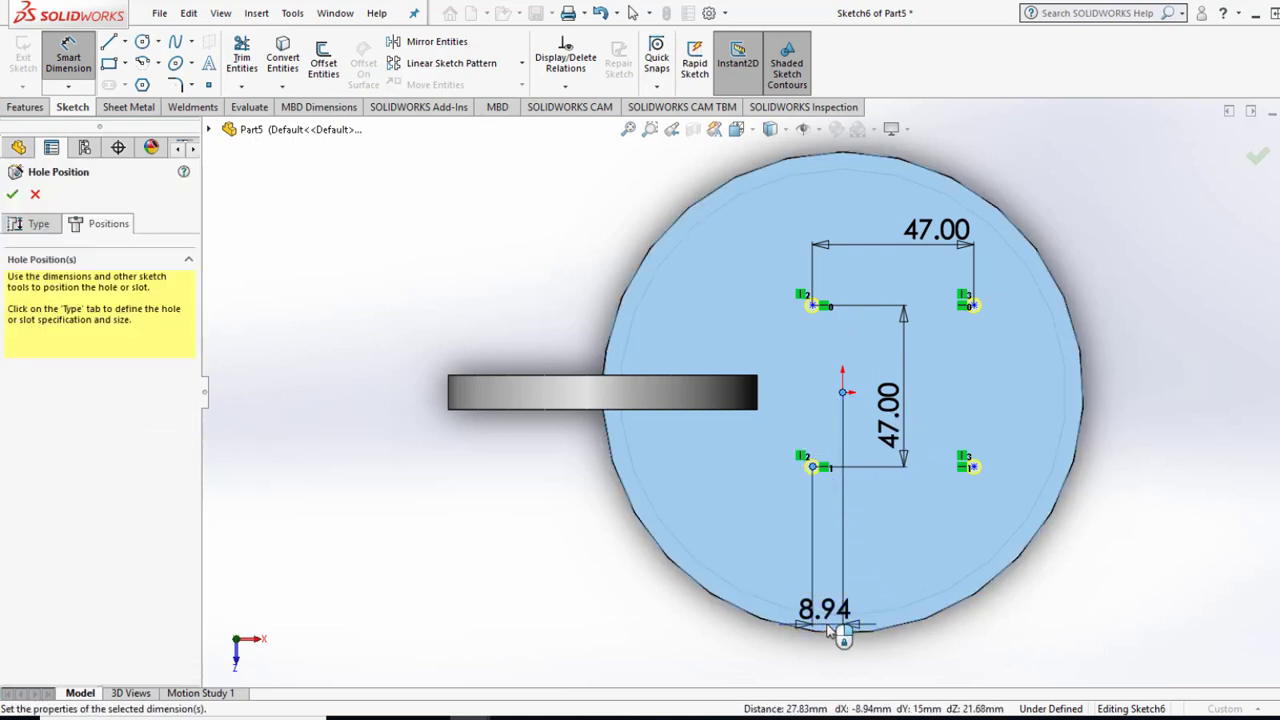
pyautogui.write('23')
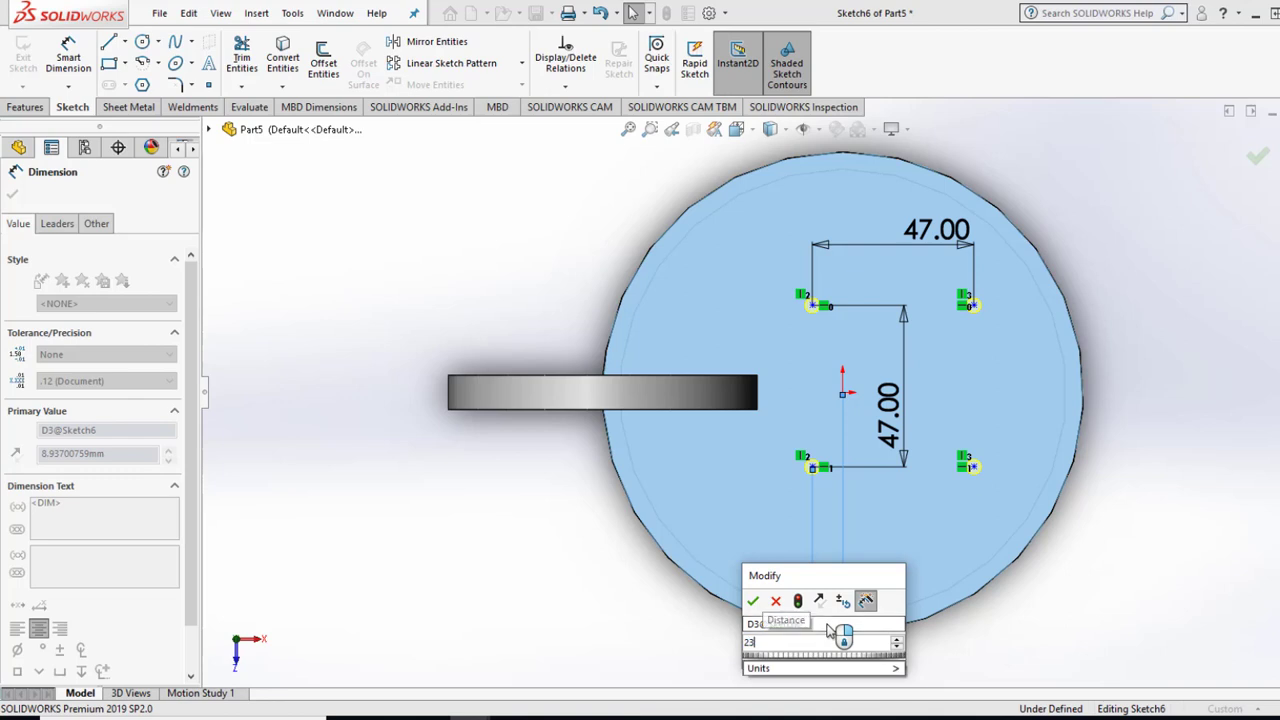
pyautogui.write('.5')
pyautogui.press('Return')
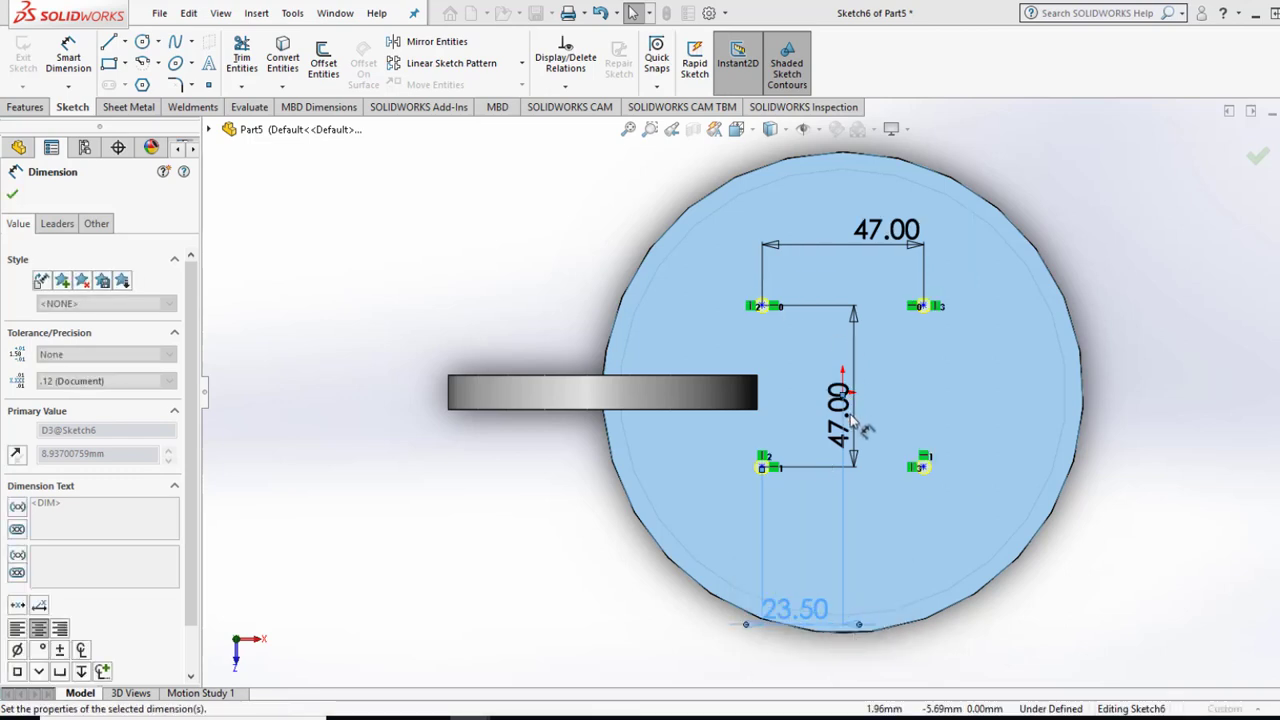
pyautogui.click(845, 397)
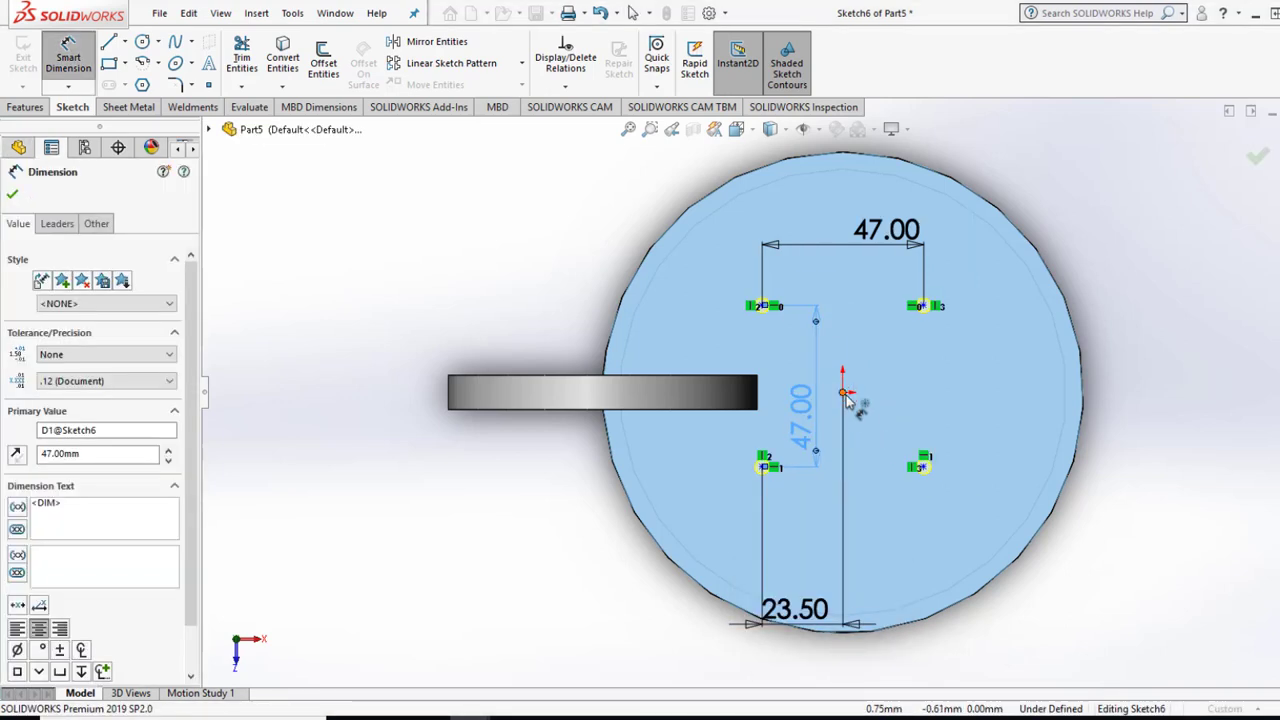
pyautogui.press('Escape')
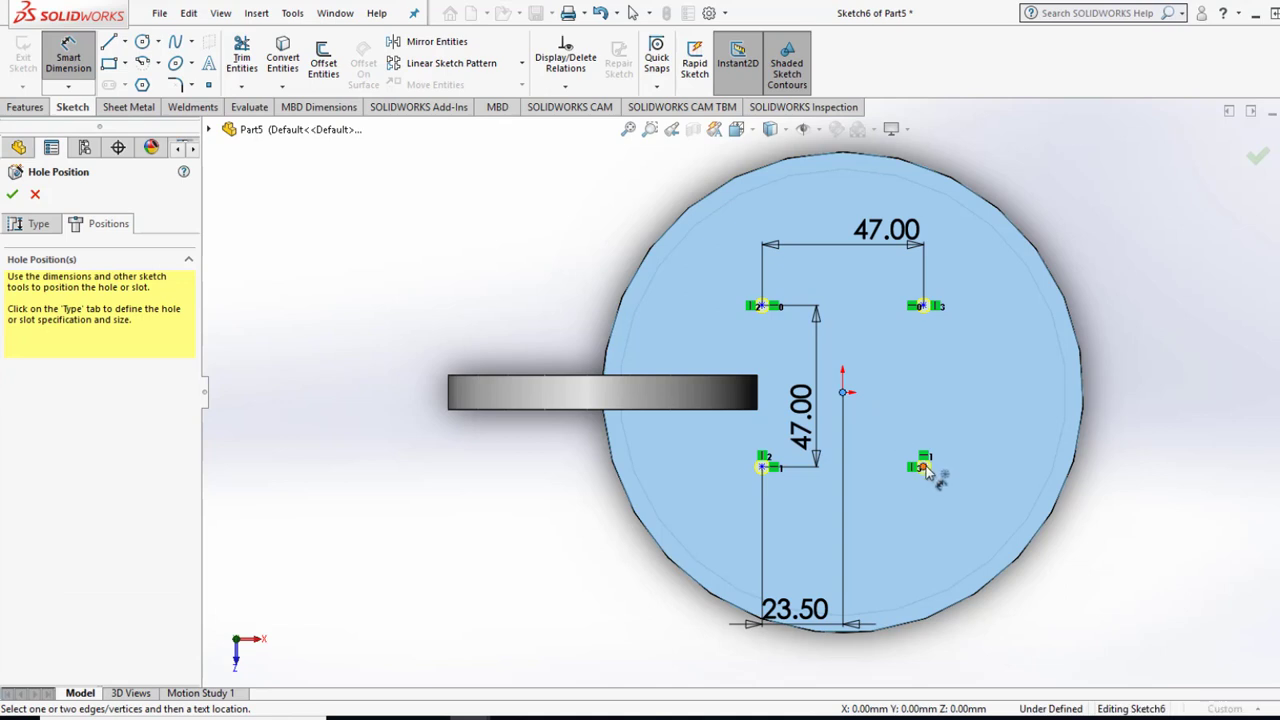
pyautogui.click(925, 467)
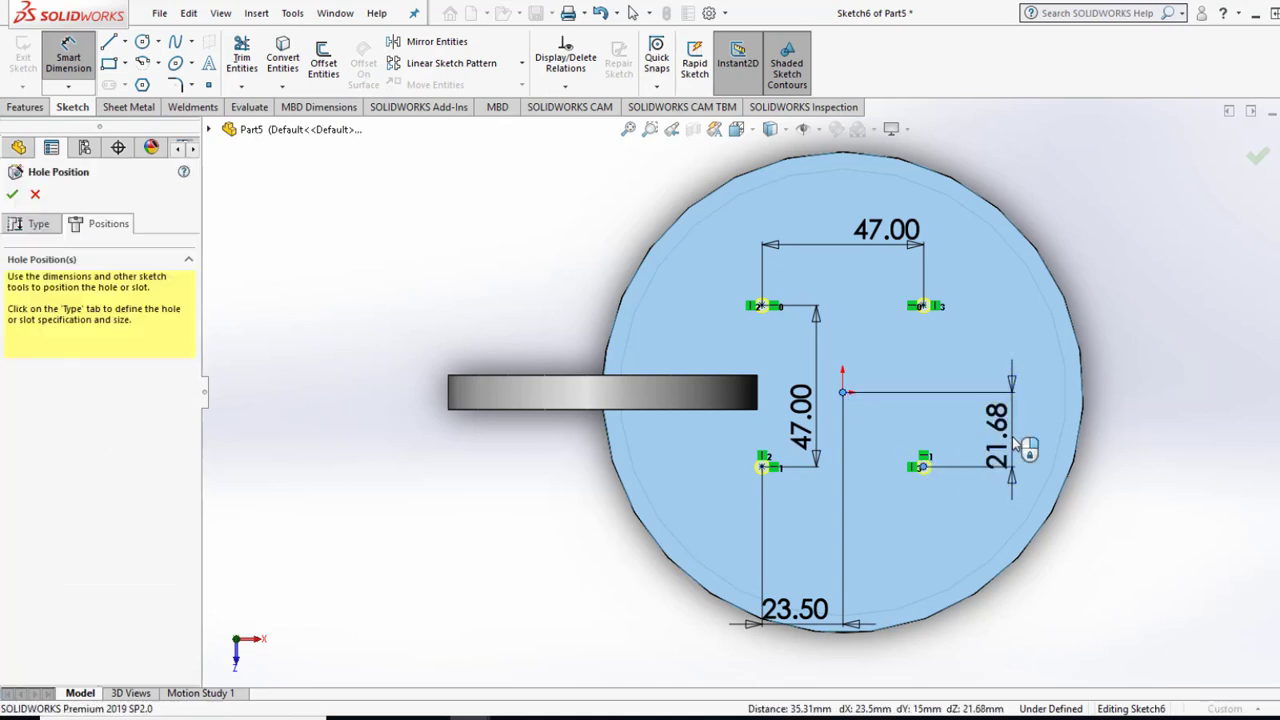
pyautogui.click(1012, 436)
pyautogui.write('23.5')
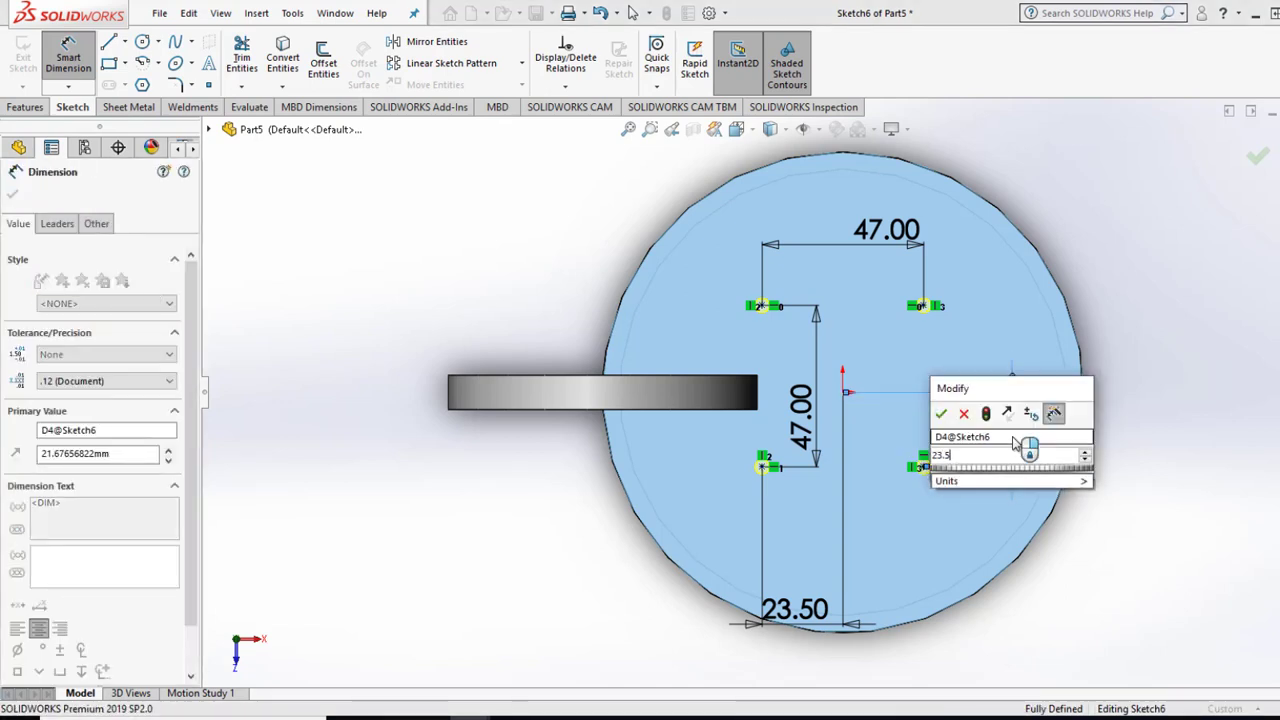
pyautogui.press('Return')
pyautogui.press('Escape')
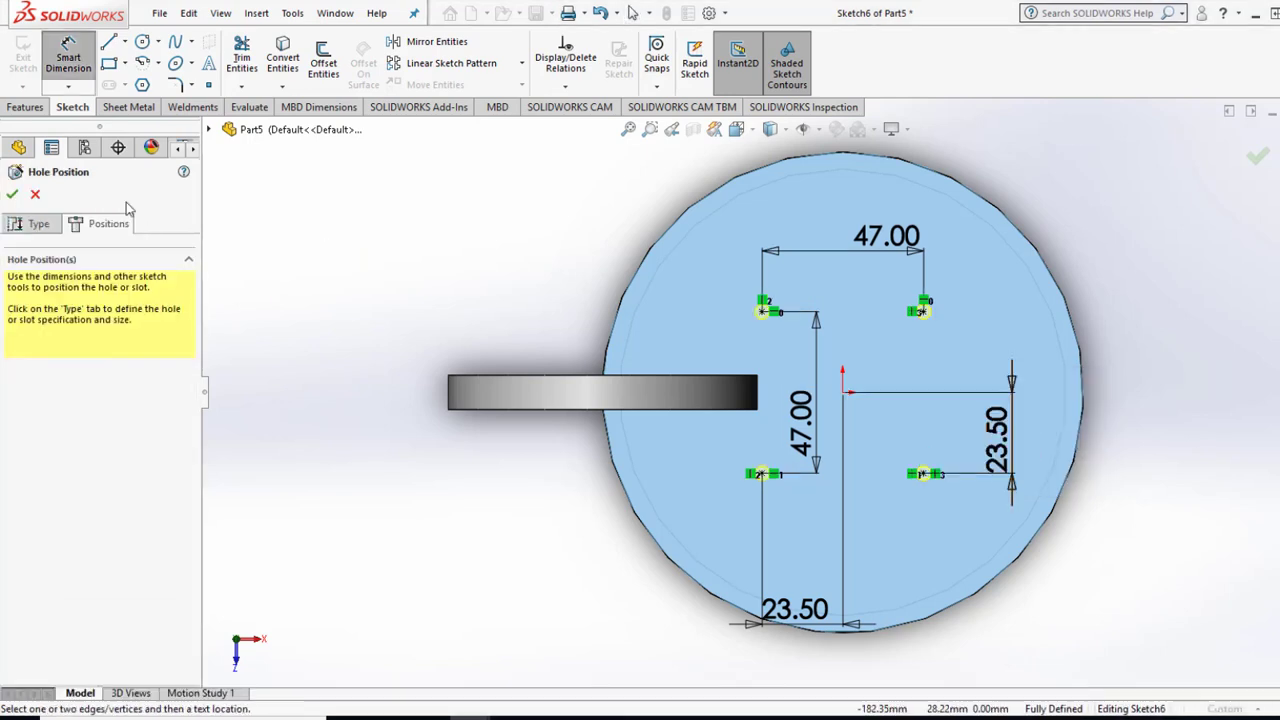
pyautogui.click(12, 194)
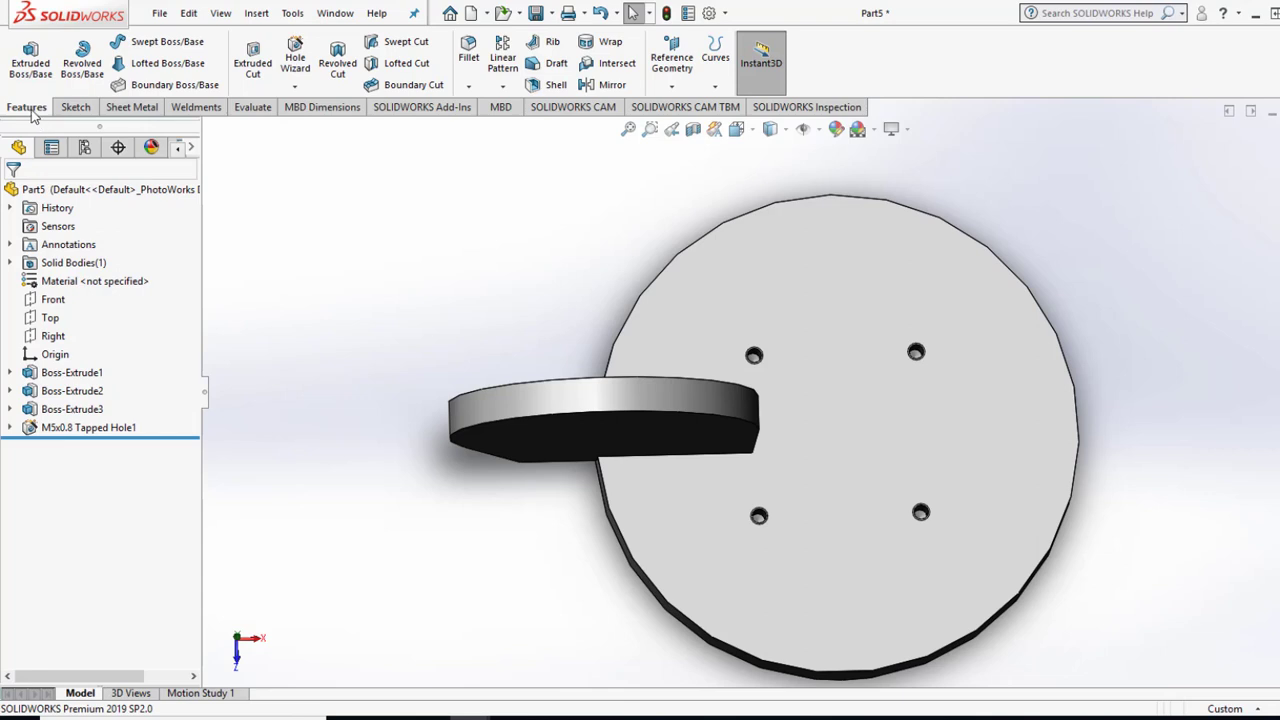
# Sketch a 7 mm diameter circle at the origin on the disk's front face.
pyautogui.click(253, 62)
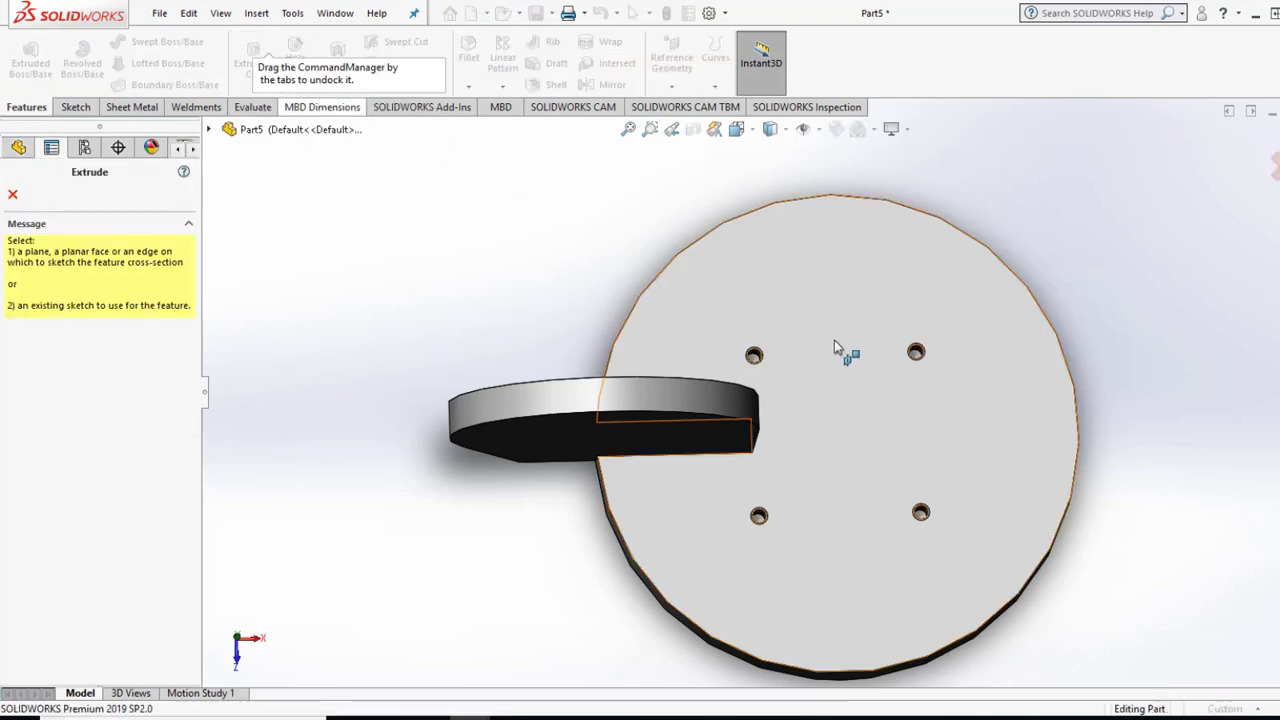
pyautogui.click(855, 420)
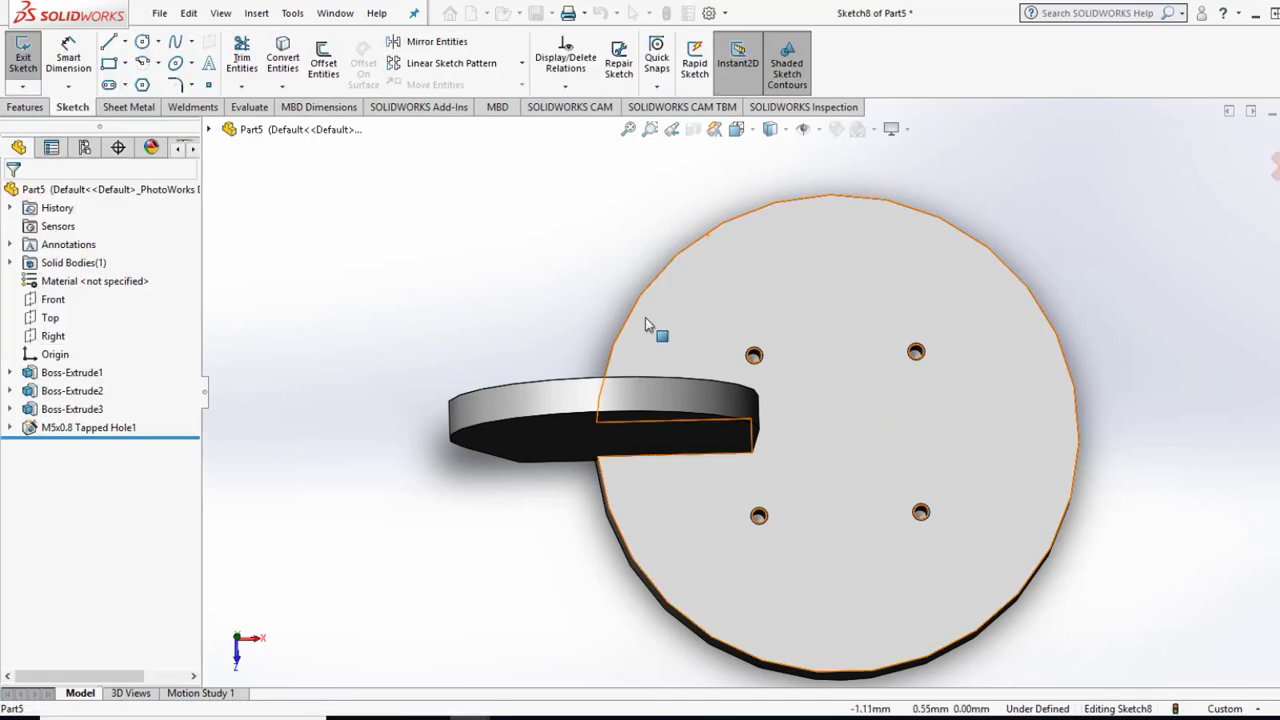
pyautogui.click(142, 41)
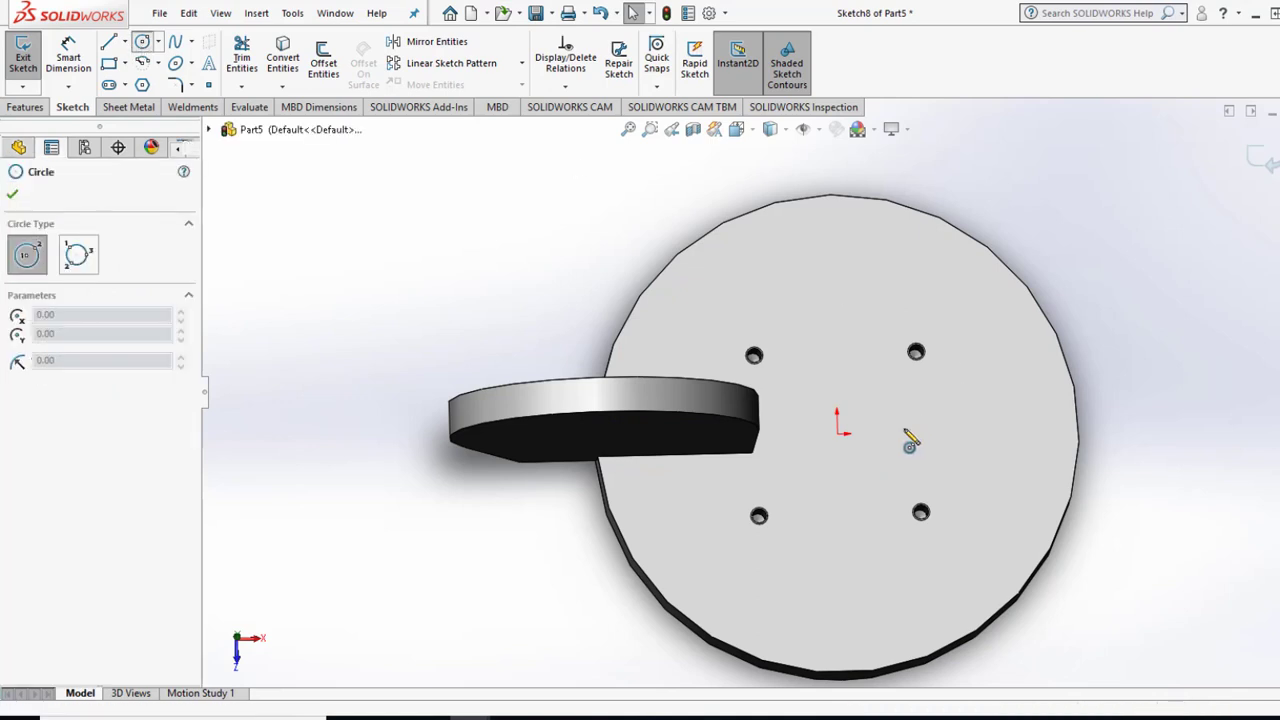
pyautogui.click(838, 434)
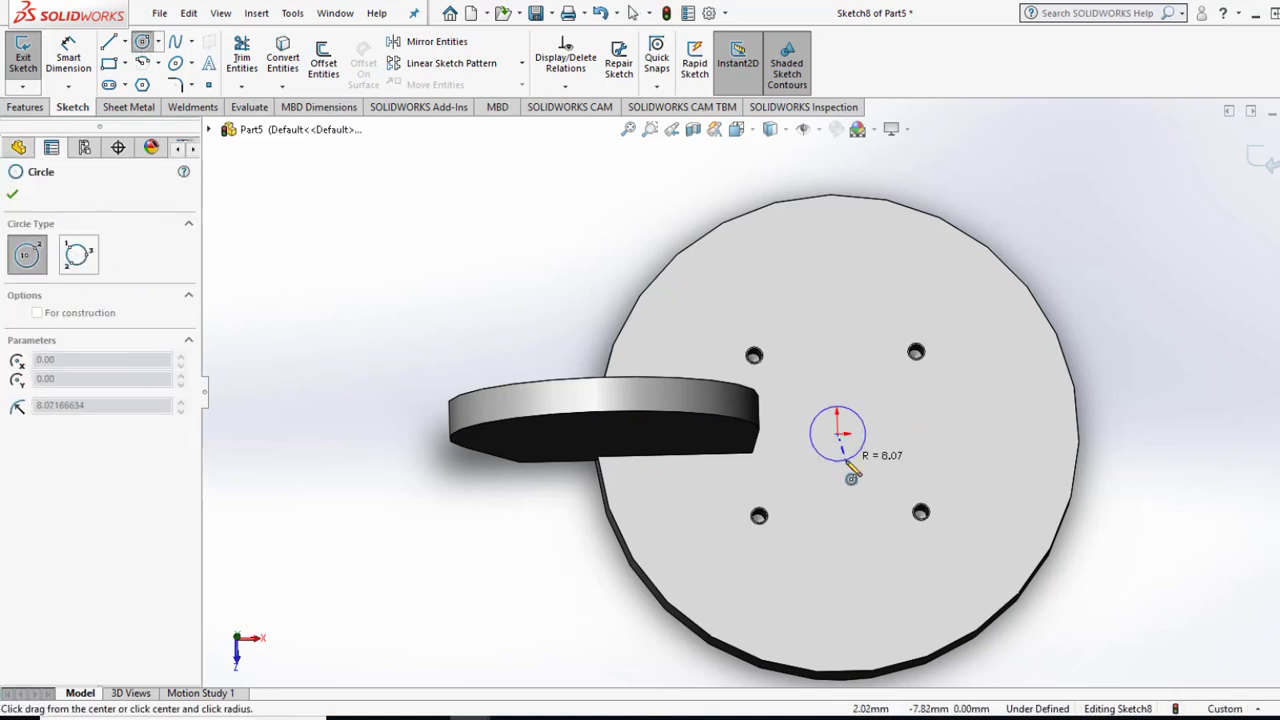
pyautogui.click(862, 455)
pyautogui.click(68, 55)
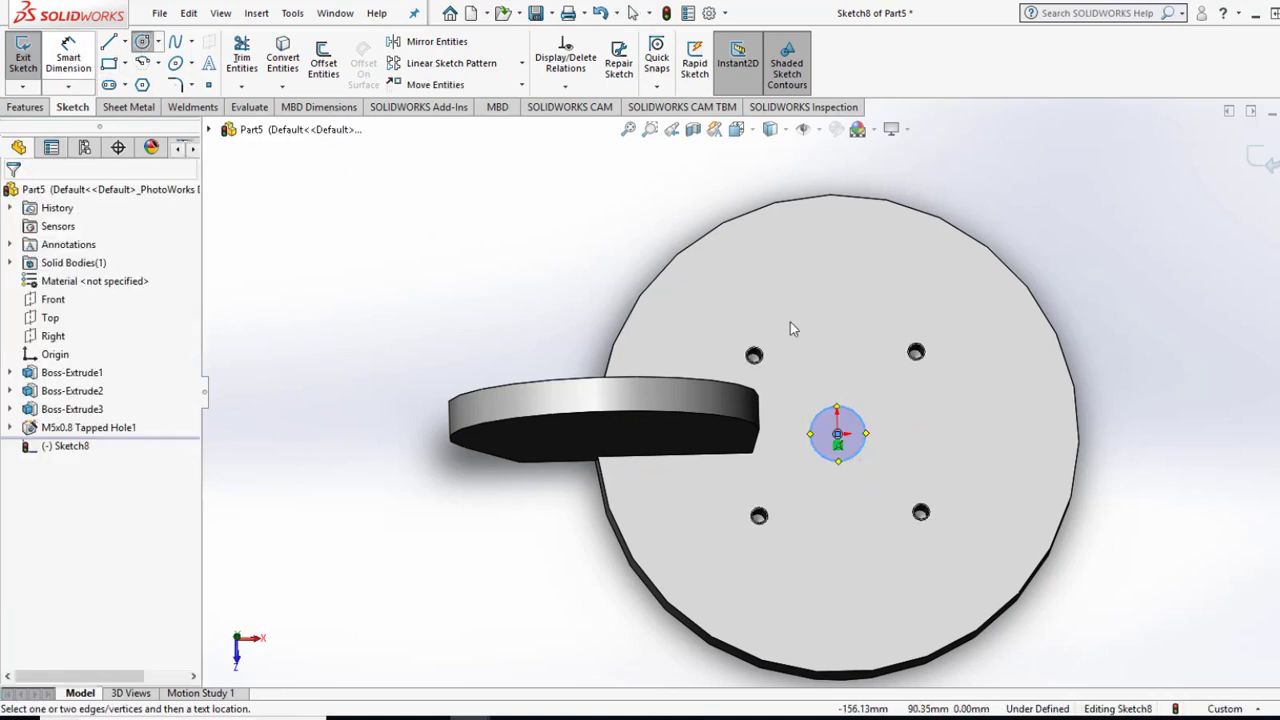
pyautogui.click(914, 462)
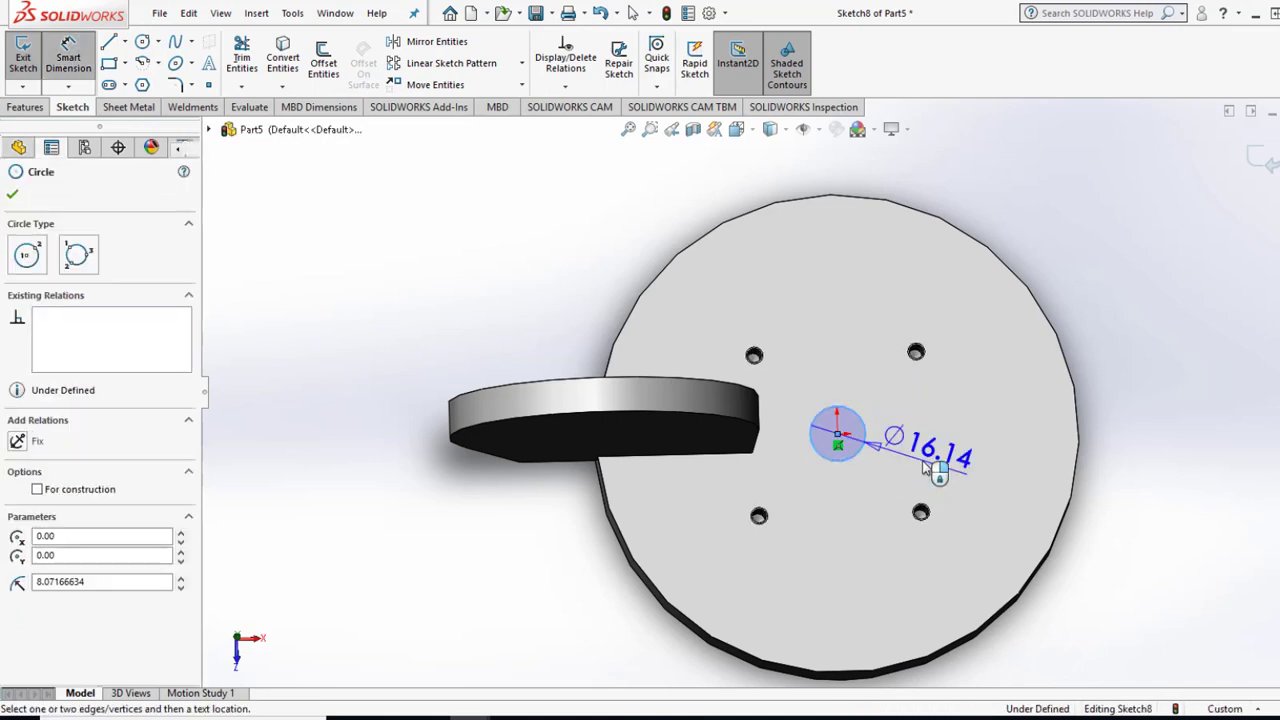
pyautogui.click(925, 466)
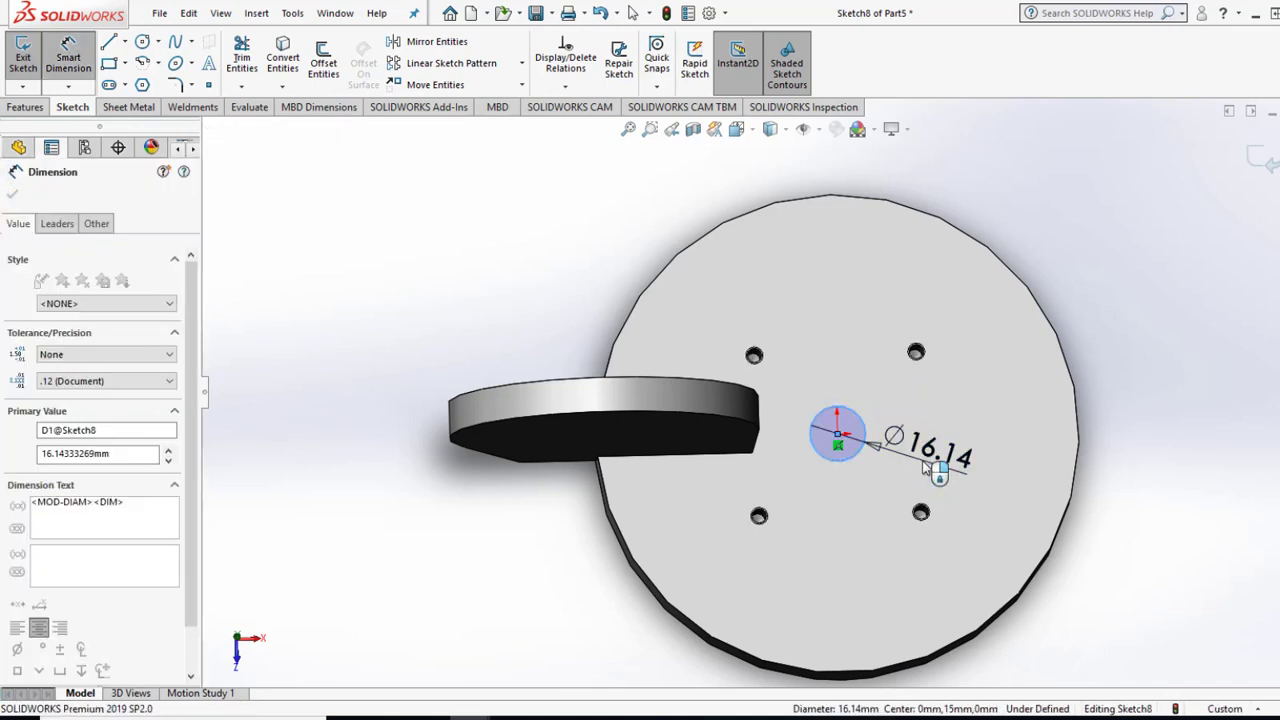
pyautogui.write('7')
pyautogui.press('Return')
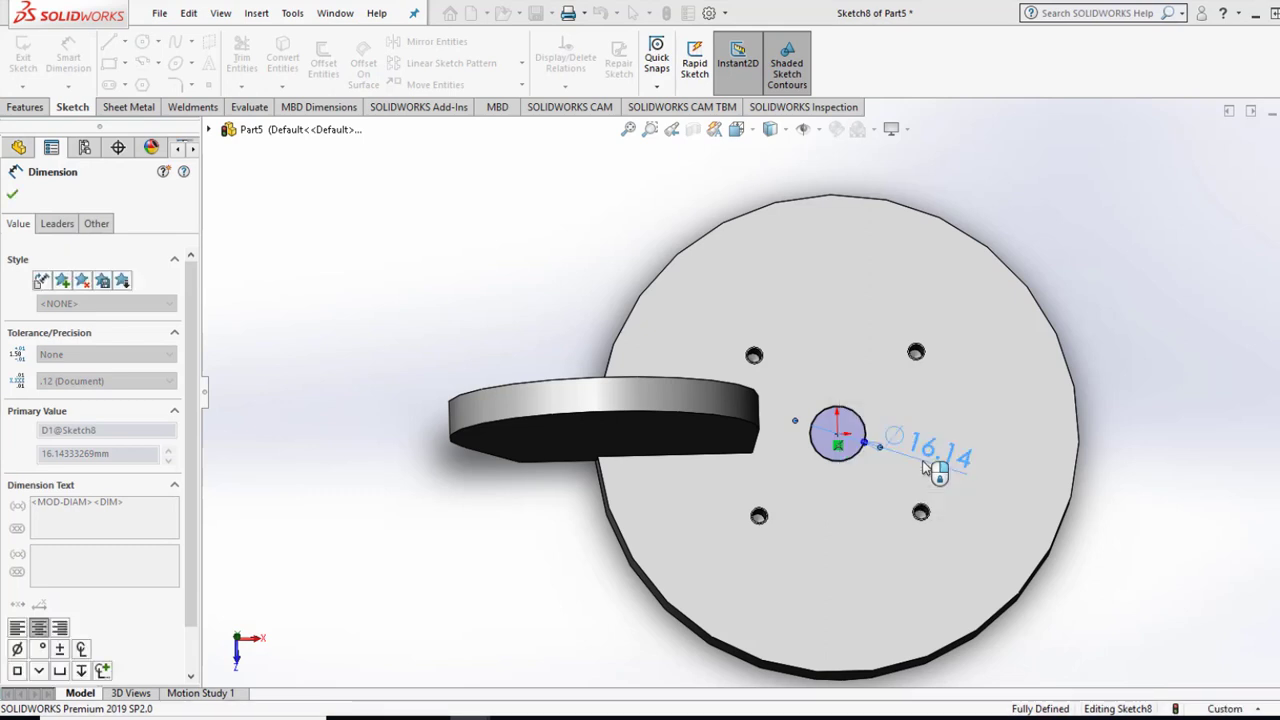
pyautogui.click(13, 196)
pyautogui.press('Escape')
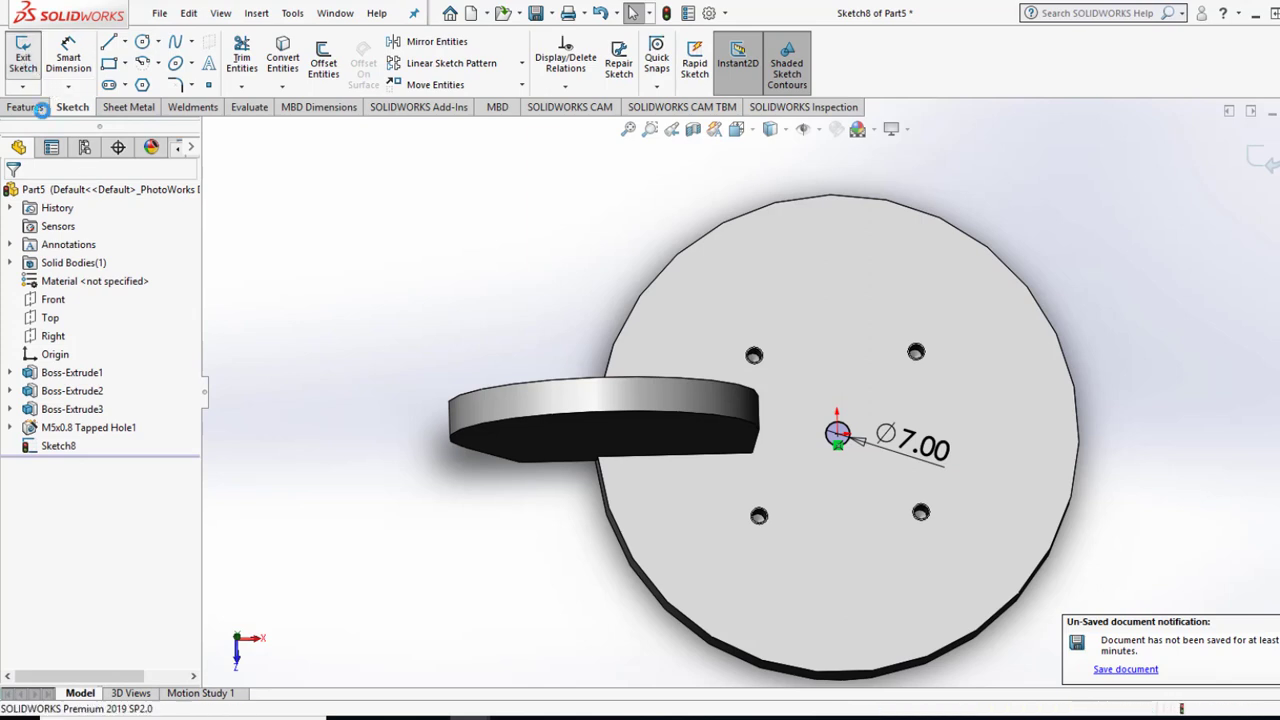
# Extrude-cut the circle Through All the disk.
pyautogui.press('e')
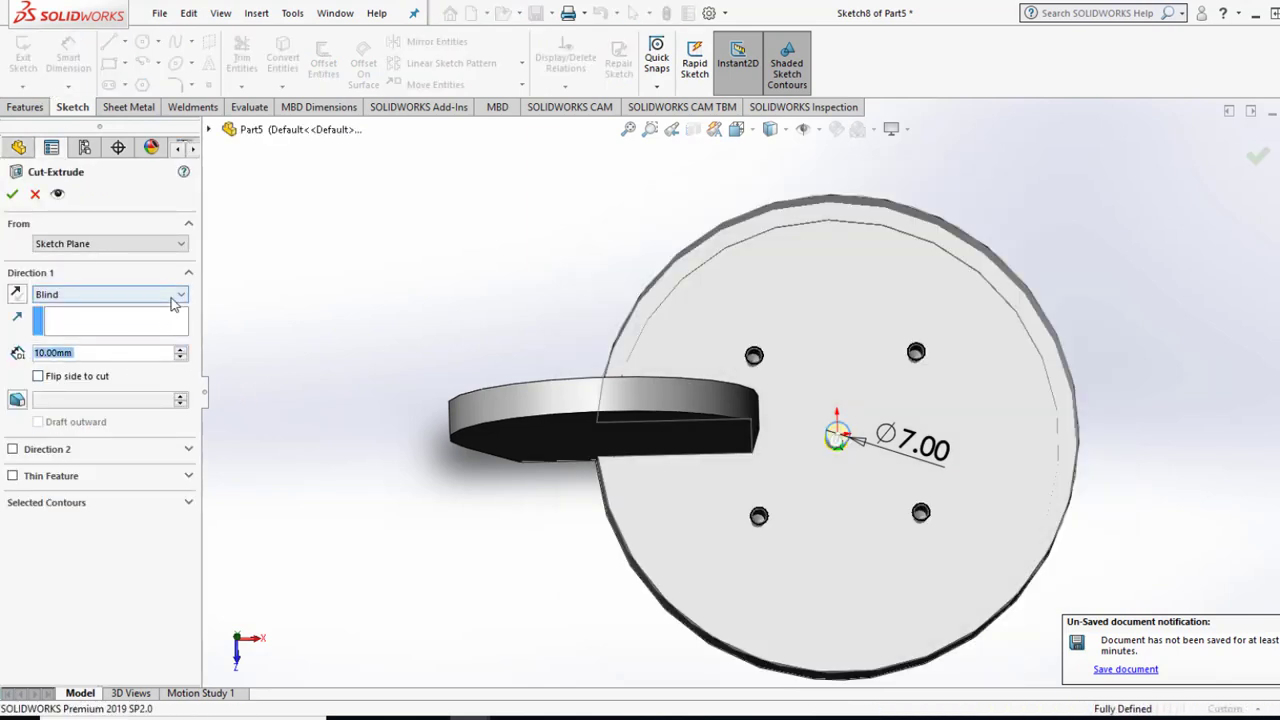
pyautogui.click(180, 294)
pyautogui.click(60, 317)
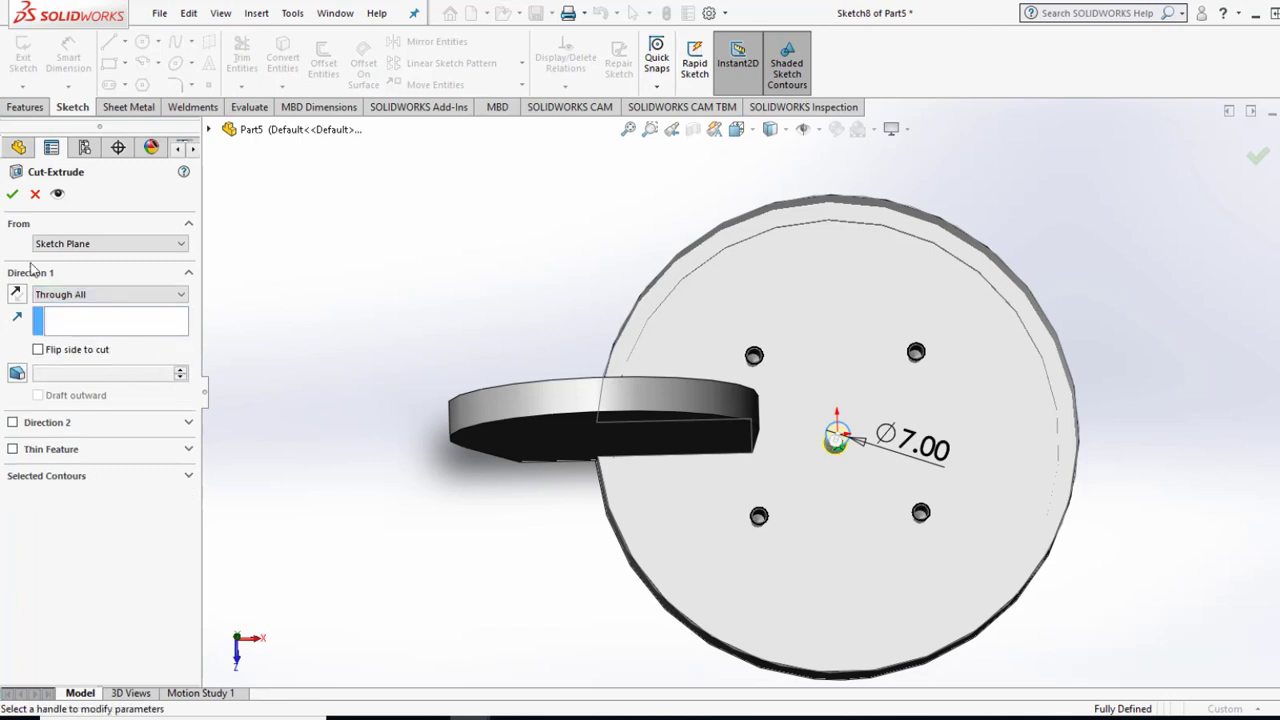
pyautogui.click(12, 195)
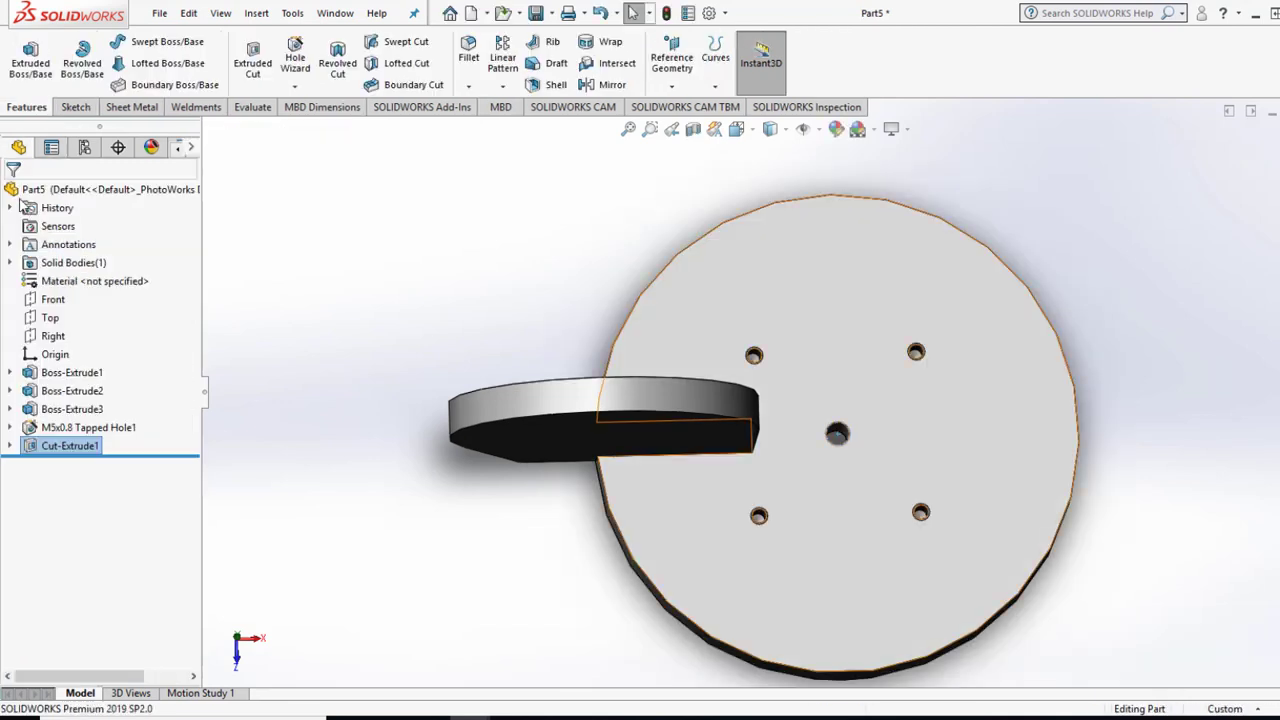
# Edit Boss-Extrude3's sketch, change the 25.00 dimension to 35.00, and rebuild.
pyautogui.moveTo(900, 251); pyautogui.dragTo(728, 380, button='middle')
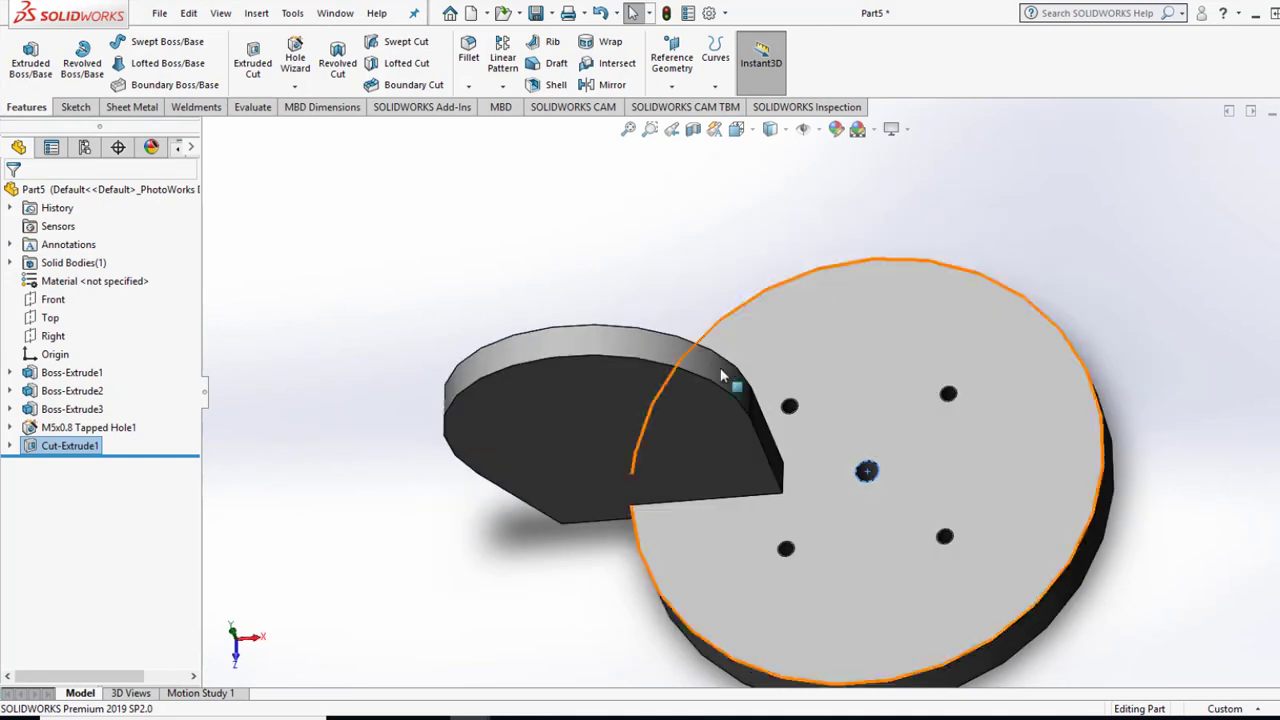
pyautogui.click(634, 400)
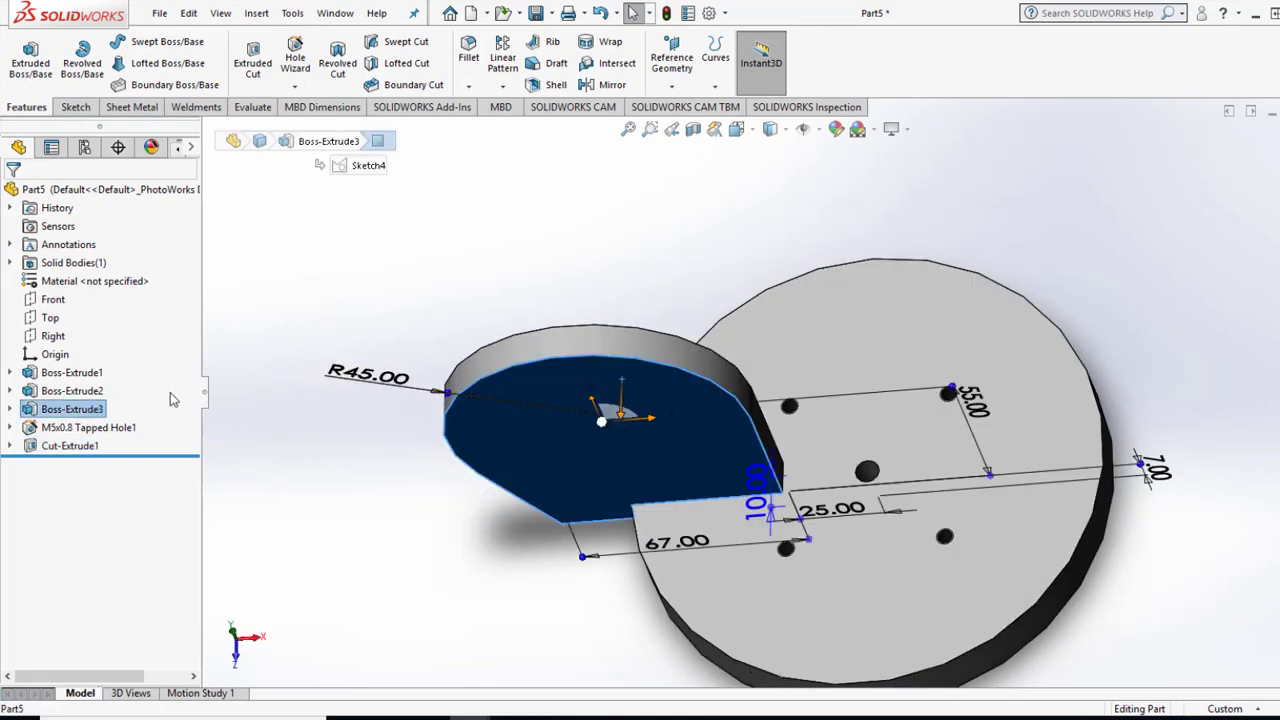
pyautogui.rightClick(88, 418)
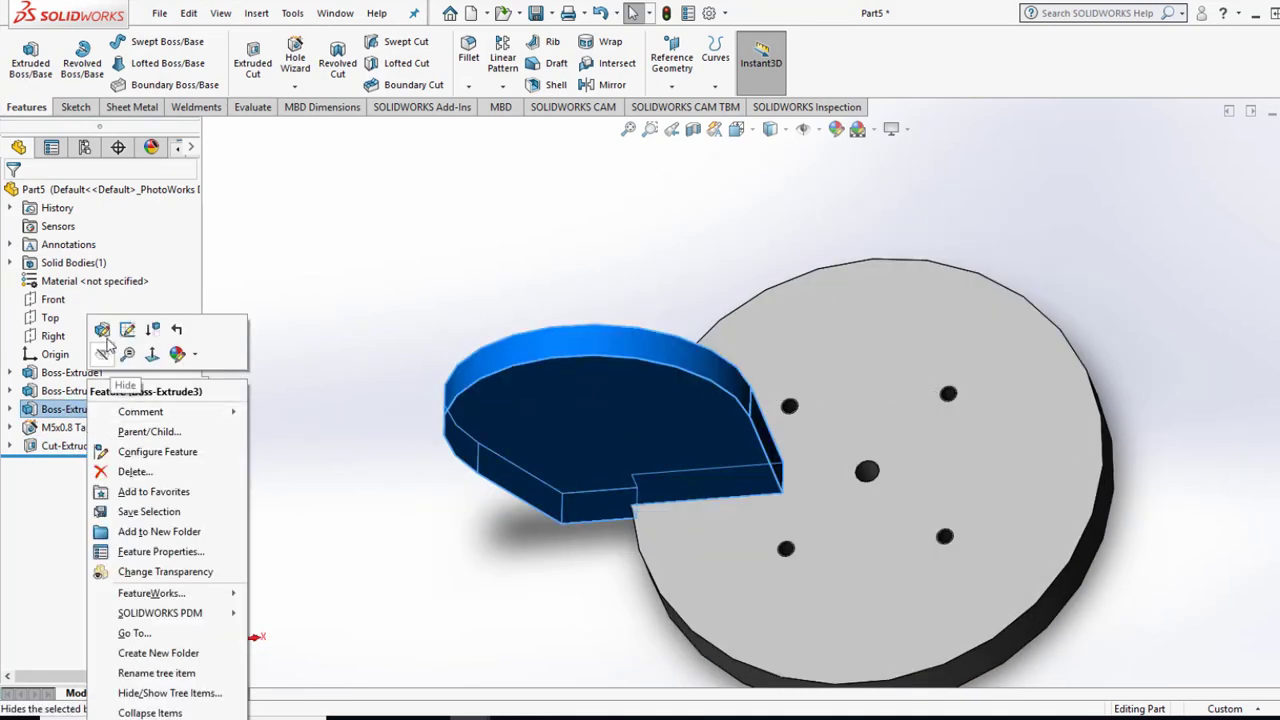
pyautogui.click(126, 333)
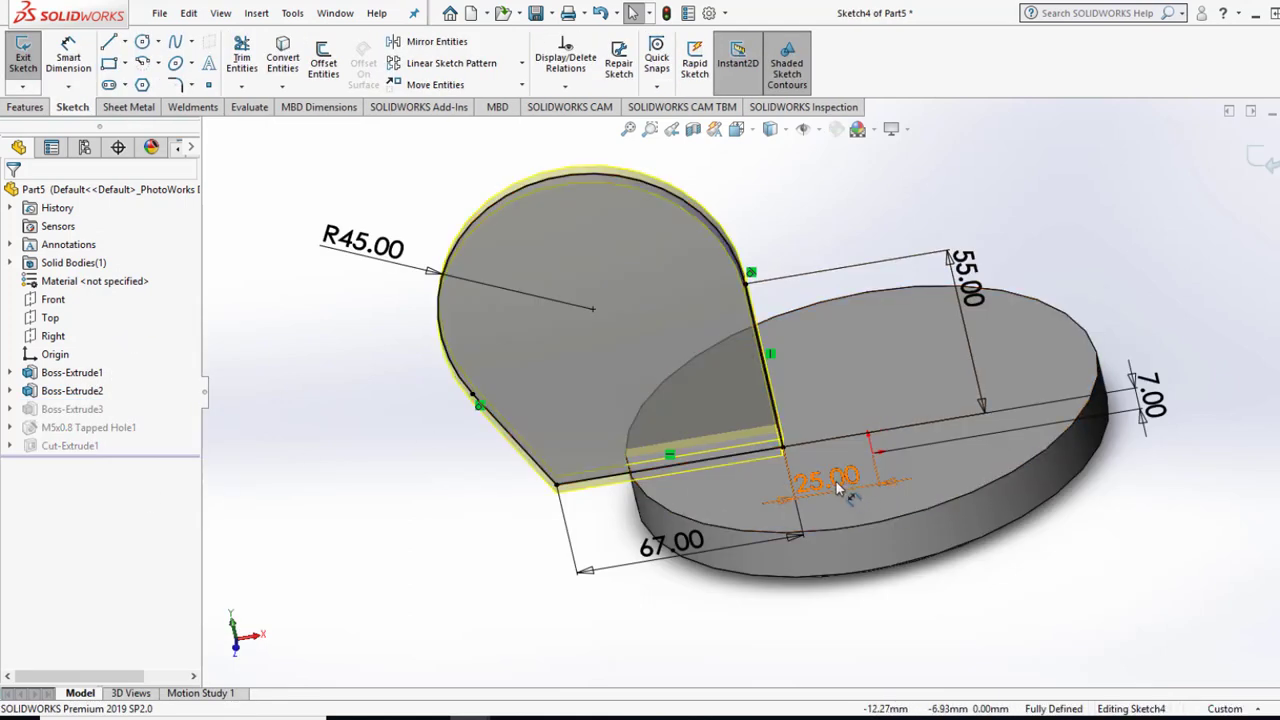
pyautogui.click(838, 487)
pyautogui.write('35')
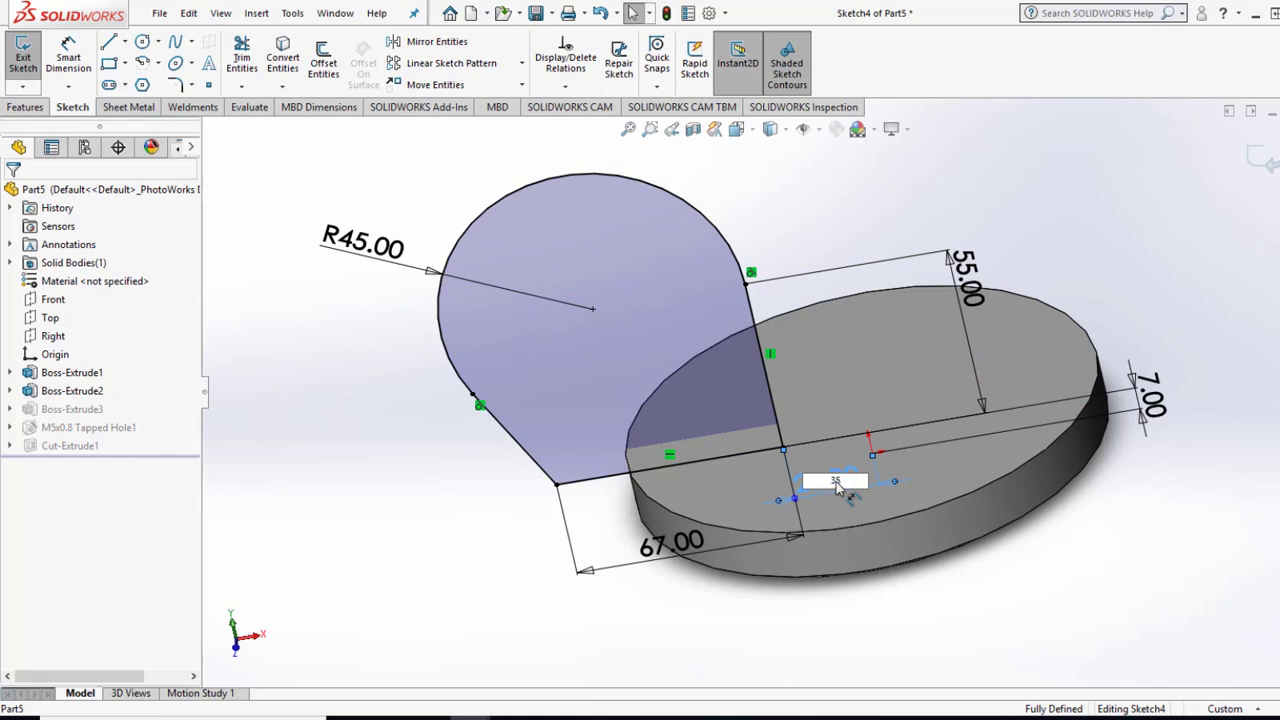
pyautogui.press('Return')
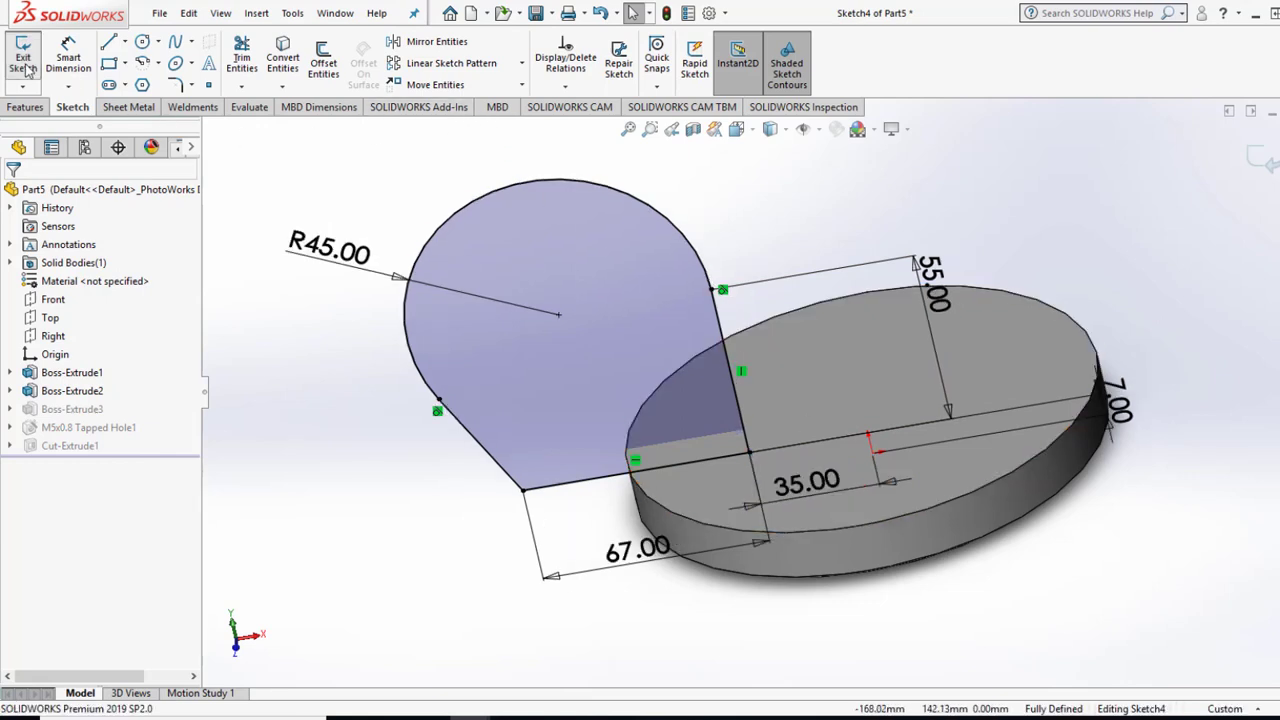
pyautogui.click(26, 66)
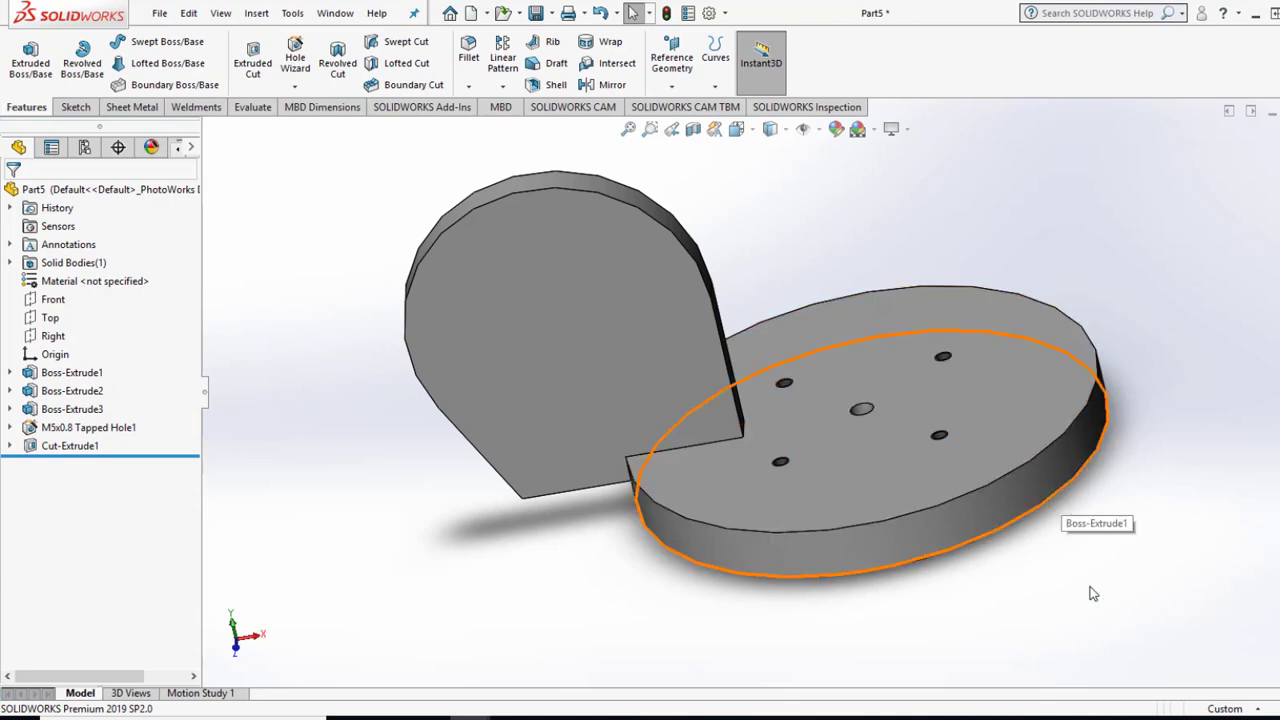
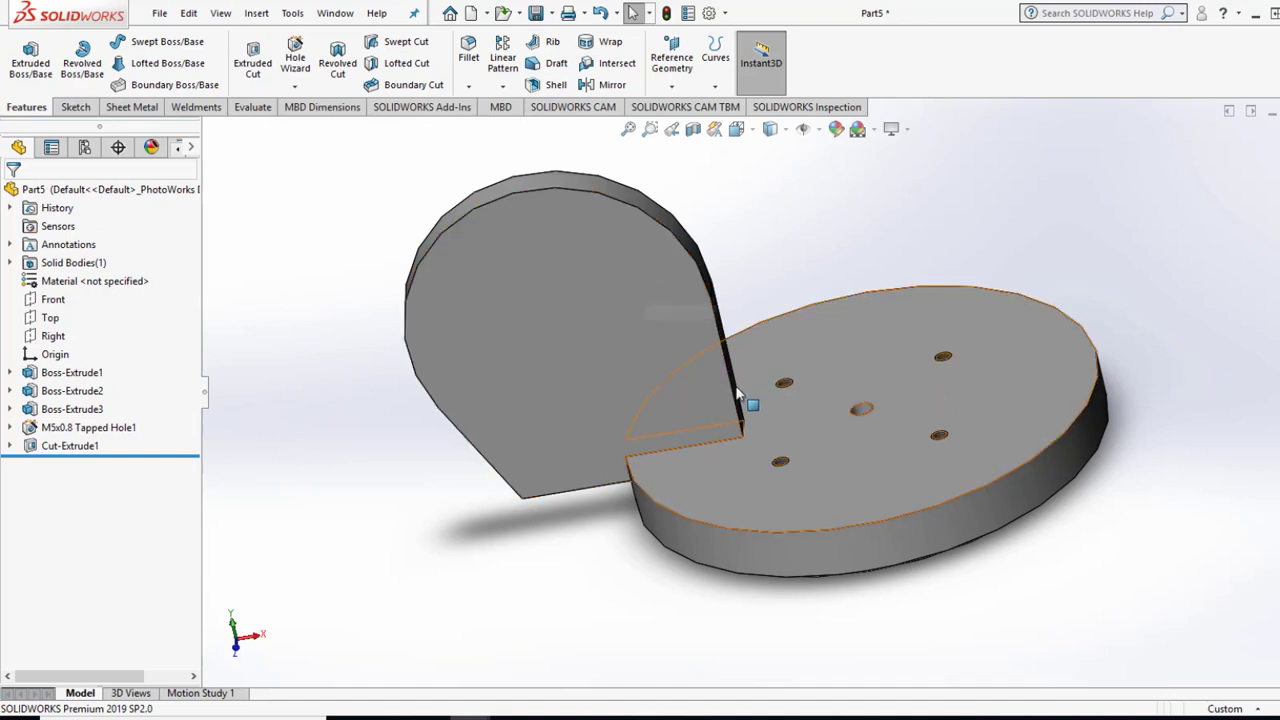
# Copy Tapped Hole1 and Cut-Extrude1 onto the upright disc's face, deleting their external relations.
pyautogui.click(88, 427)
pyautogui.click(70, 445)
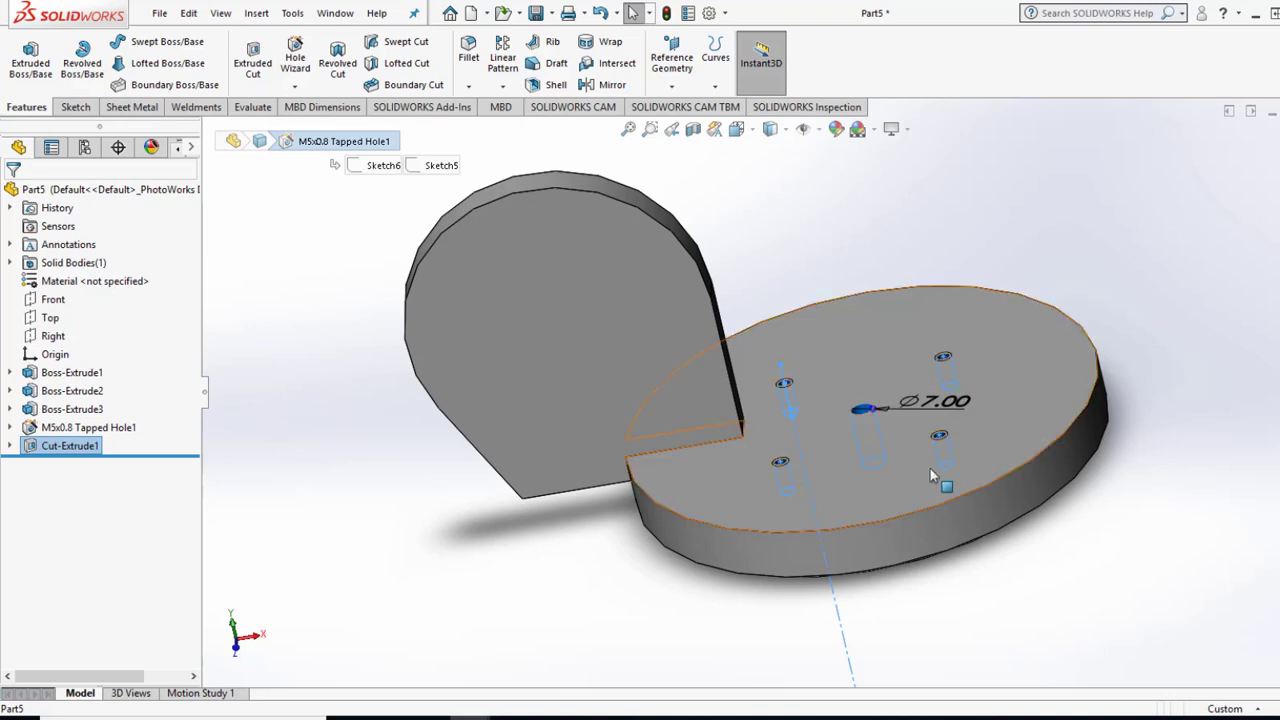
pyautogui.keyDown('ctrl'); pyautogui.click(860, 492); pyautogui.keyUp('ctrl')
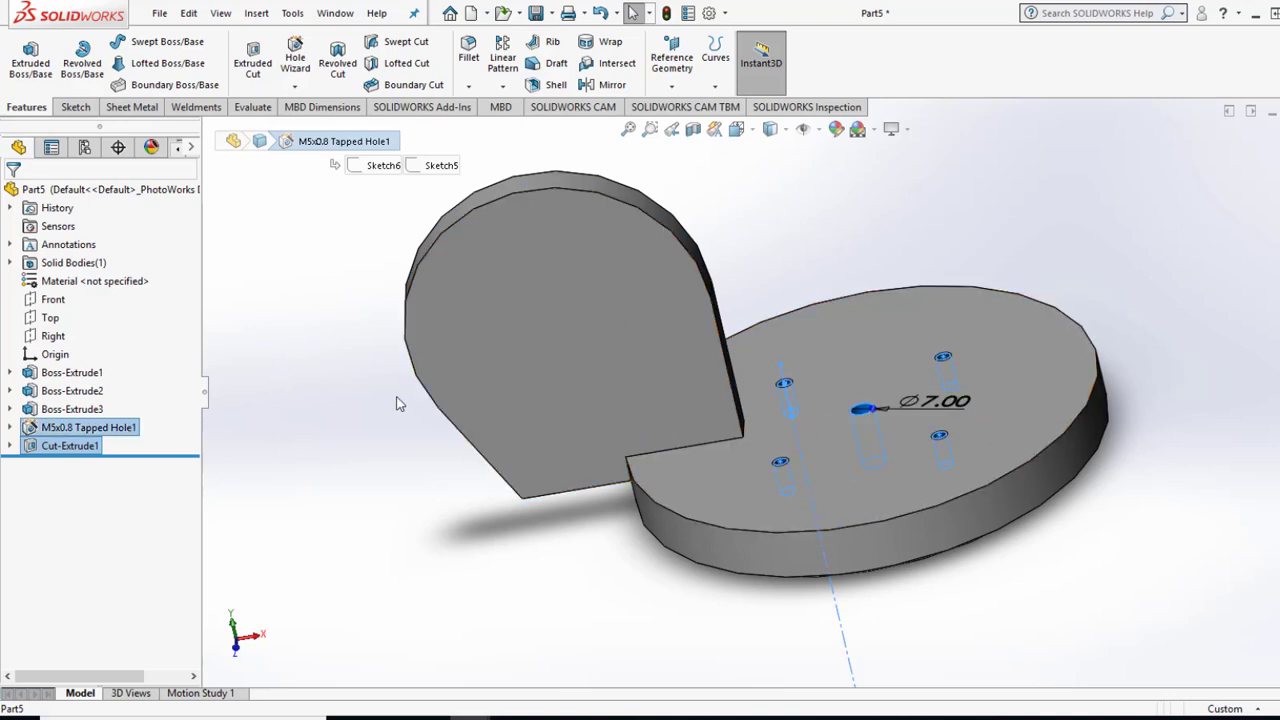
pyautogui.keyDown('ctrl'); pyautogui.moveTo(196, 430); pyautogui.dragTo(580, 368); pyautogui.keyUp('ctrl')
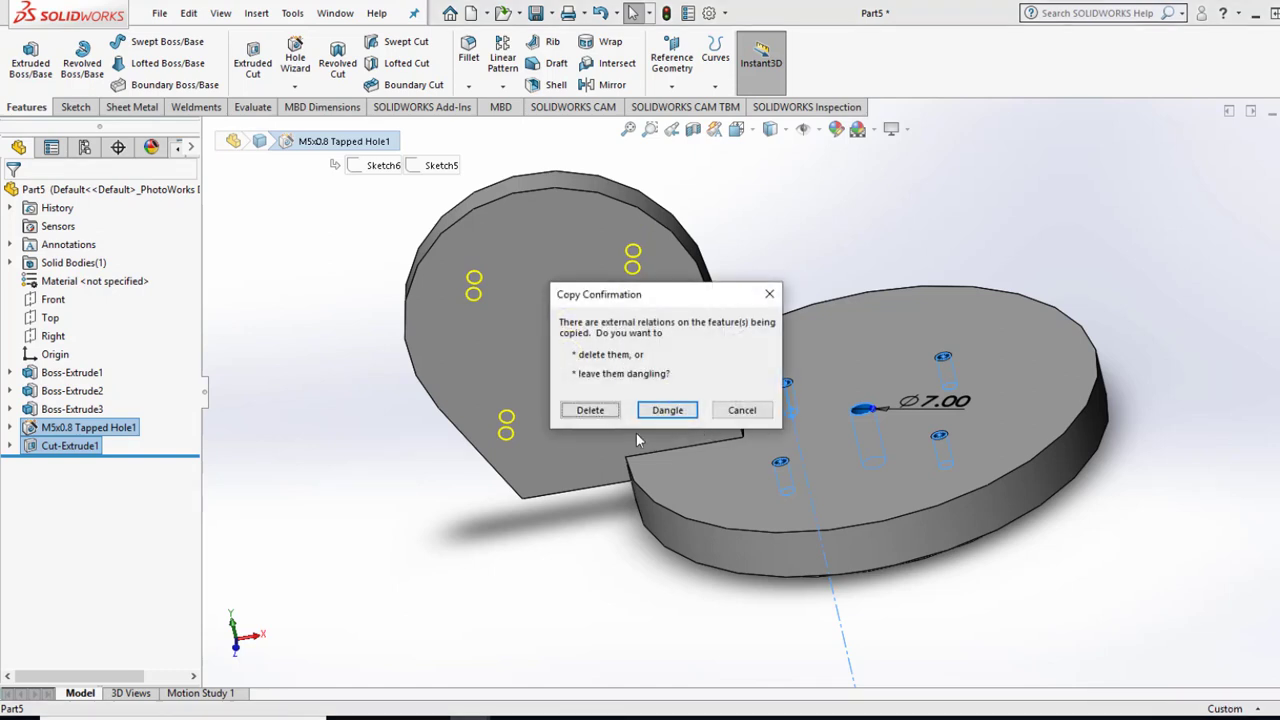
pyautogui.click(603, 418)
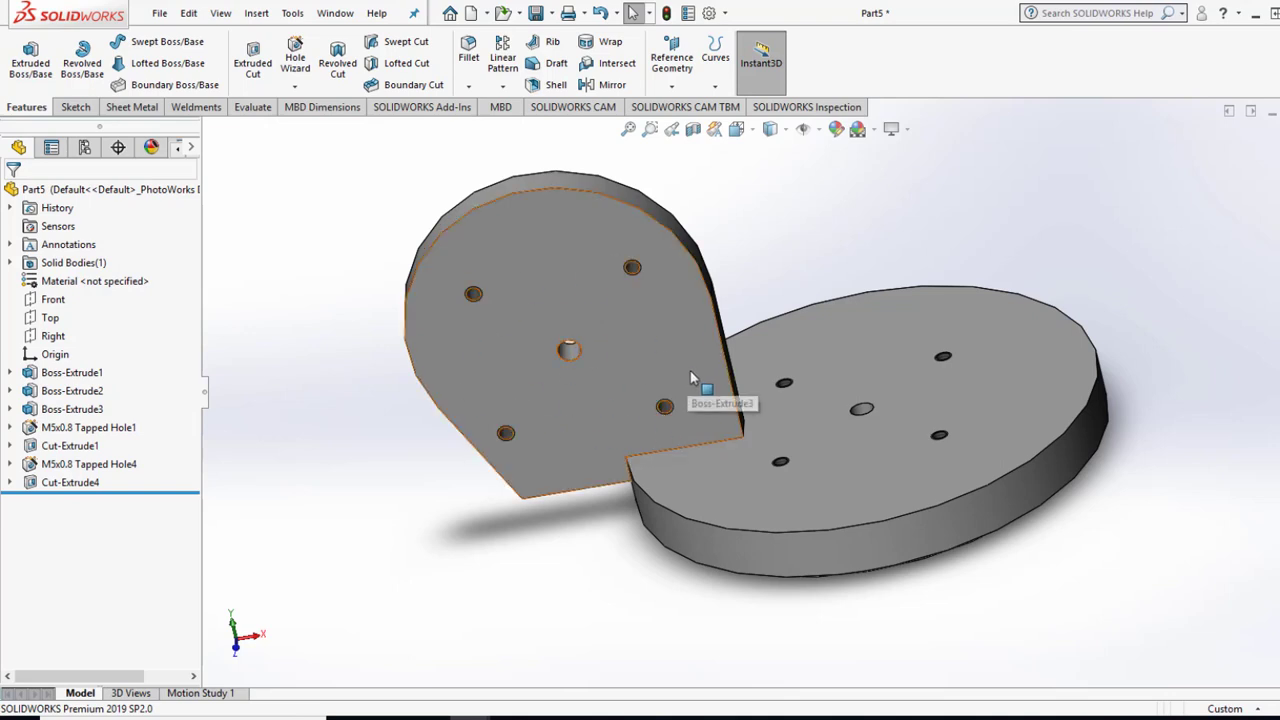
pyautogui.moveTo(690, 377); pyautogui.dragTo(848, 334, button='middle')
pyautogui.moveTo(911, 385); pyautogui.dragTo(913, 395, button='middle')
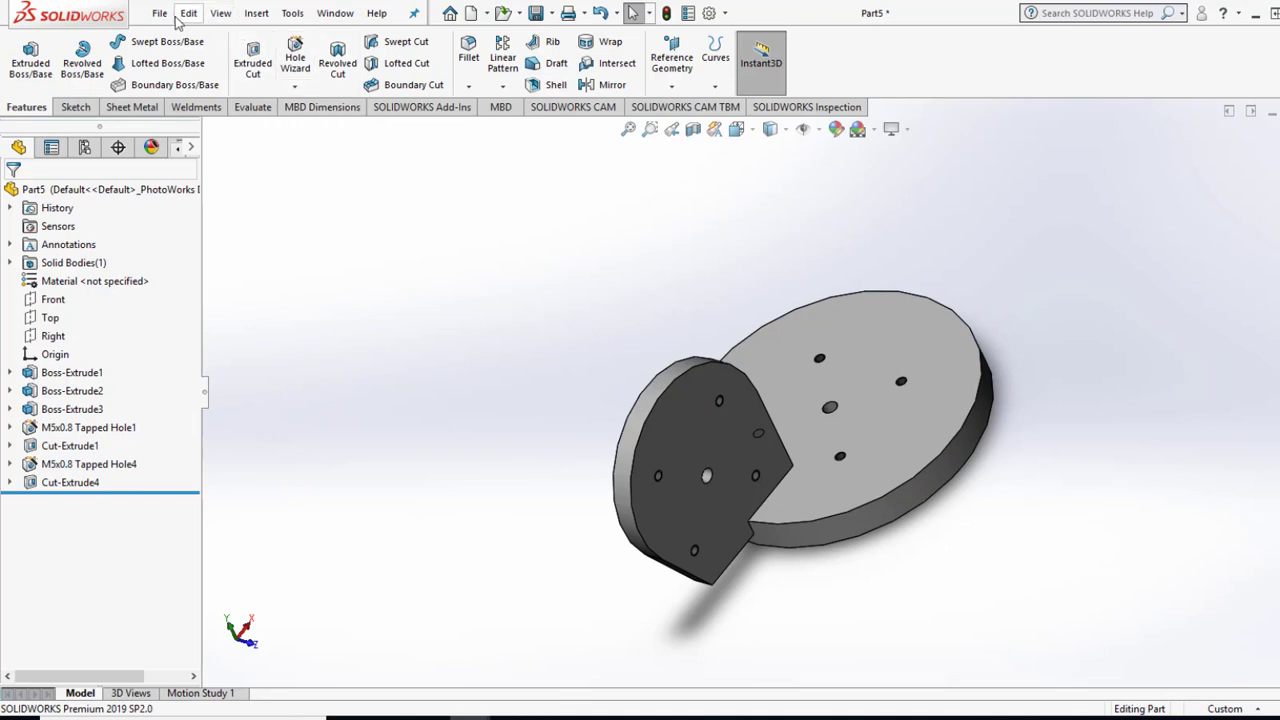
# Save the part under the new name Robot_link1.
pyautogui.click(162, 14)
pyautogui.click(180, 213)
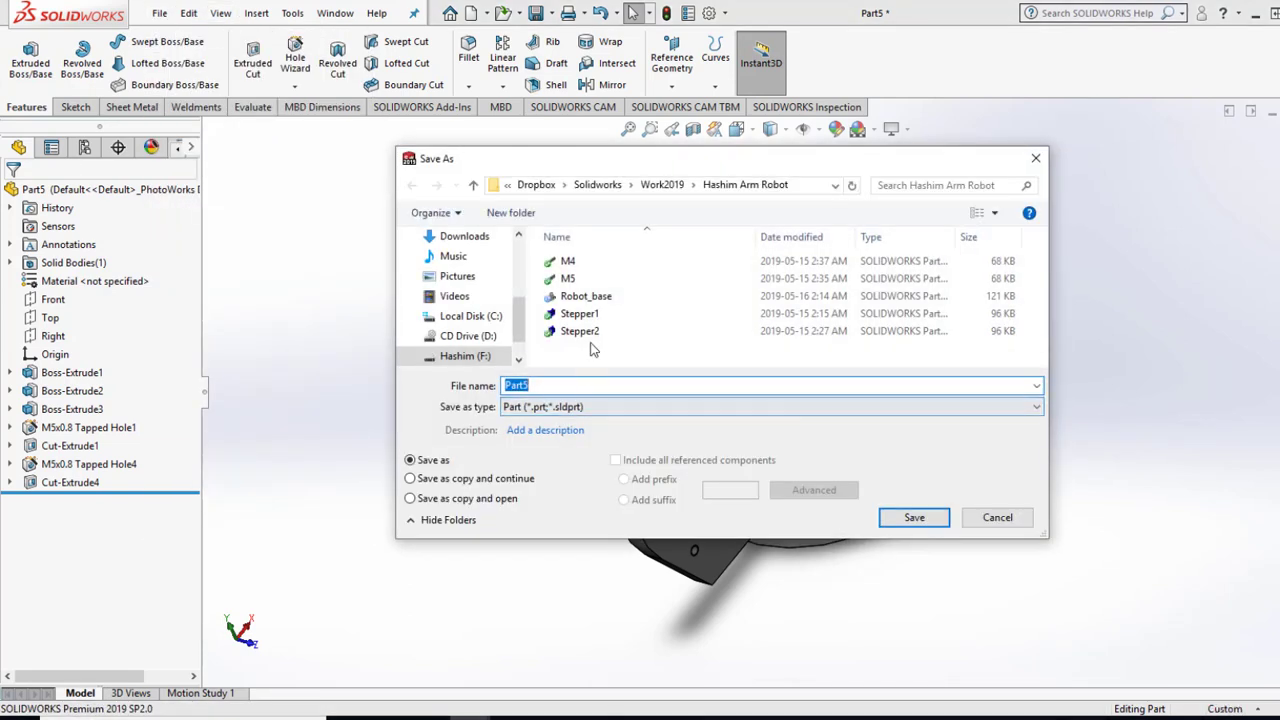
pyautogui.write('R')
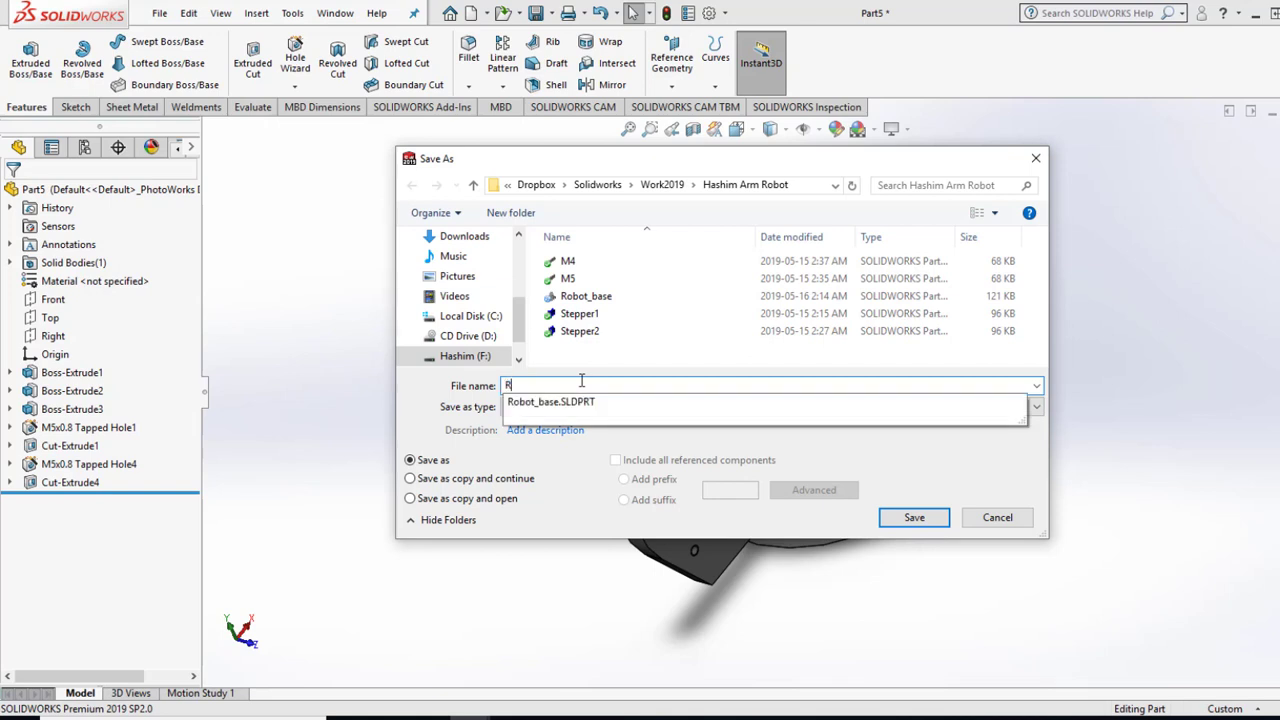
pyautogui.write('link1')
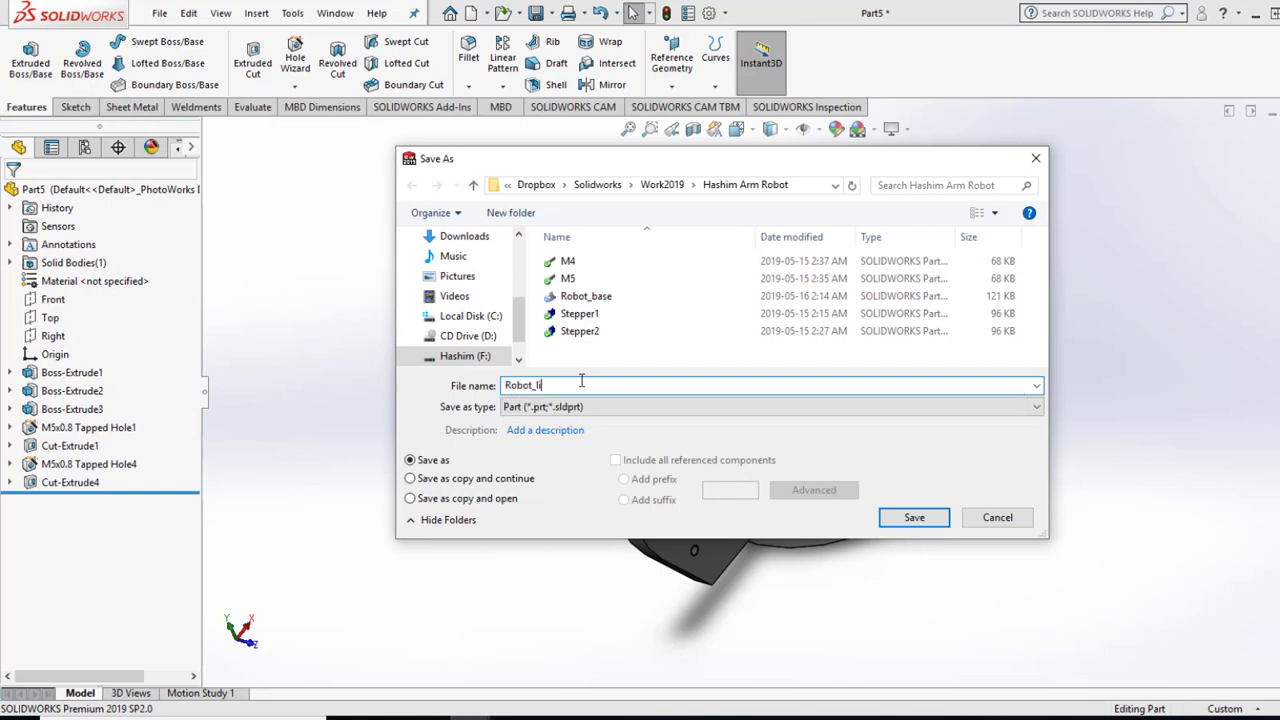
pyautogui.click(930, 521)
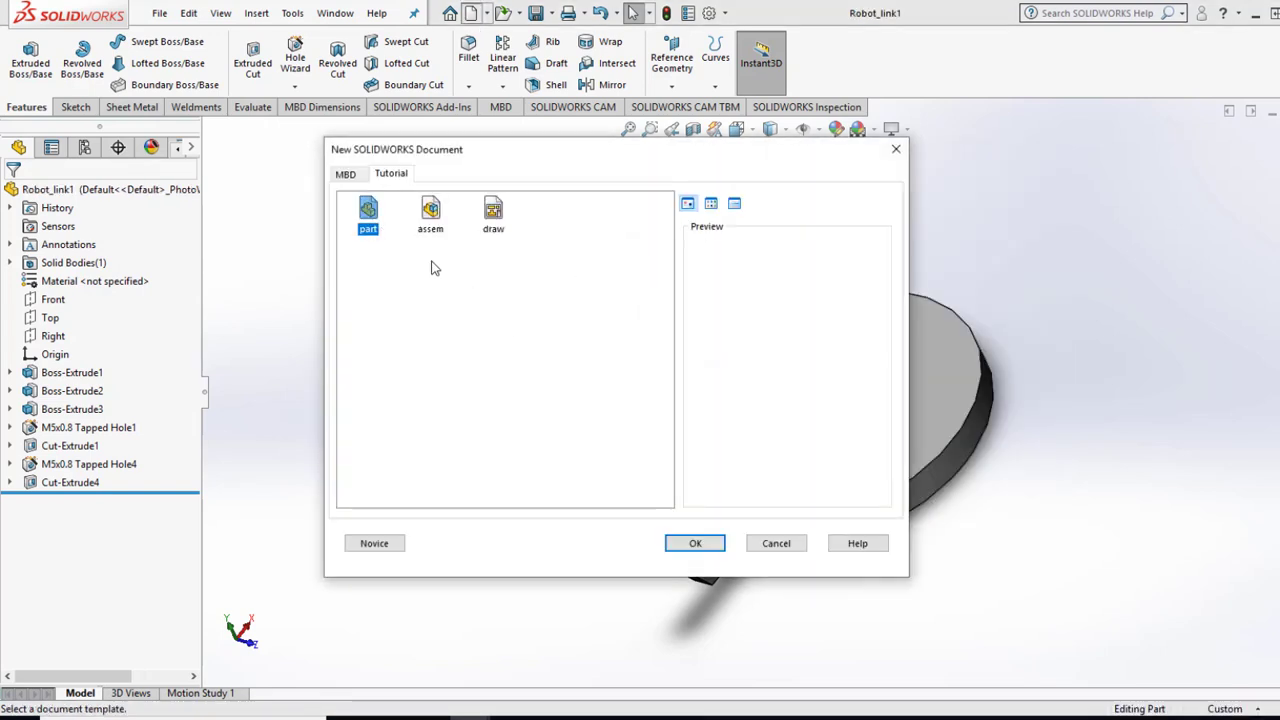
# Create a new part and start a sketch on its Front plane in Front view.
pyautogui.click(700, 543)
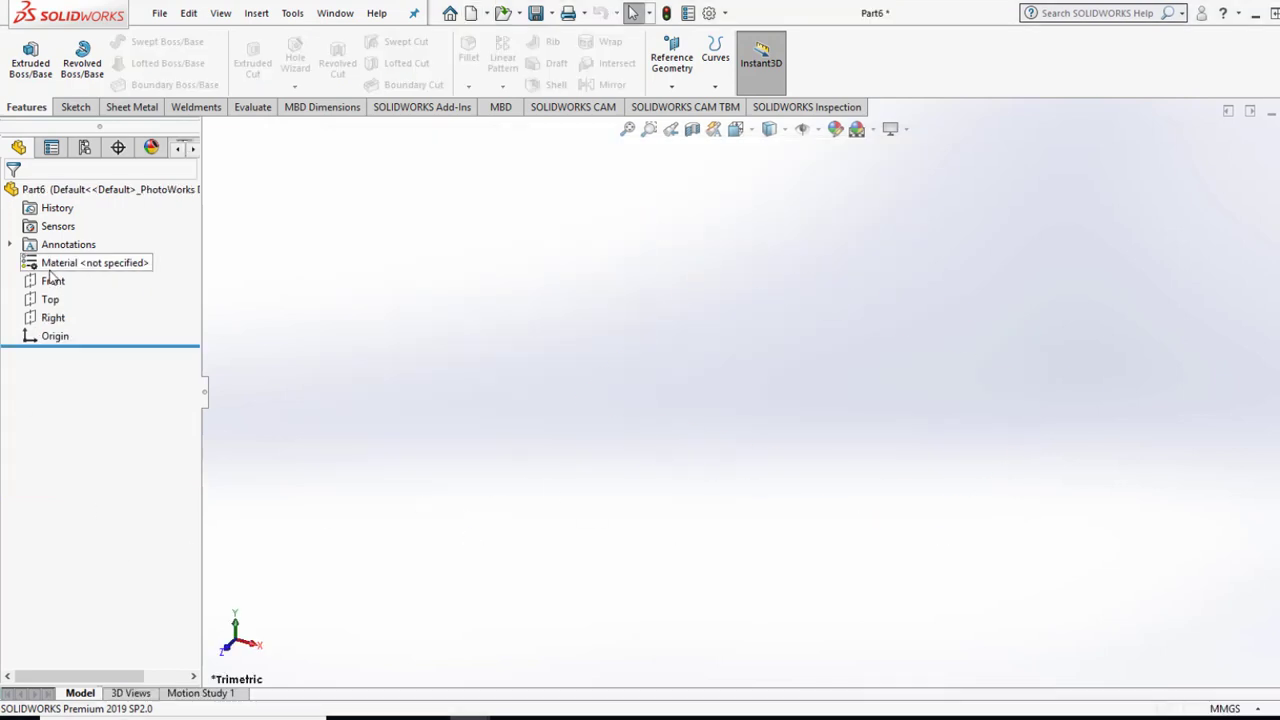
pyautogui.click(52, 281)
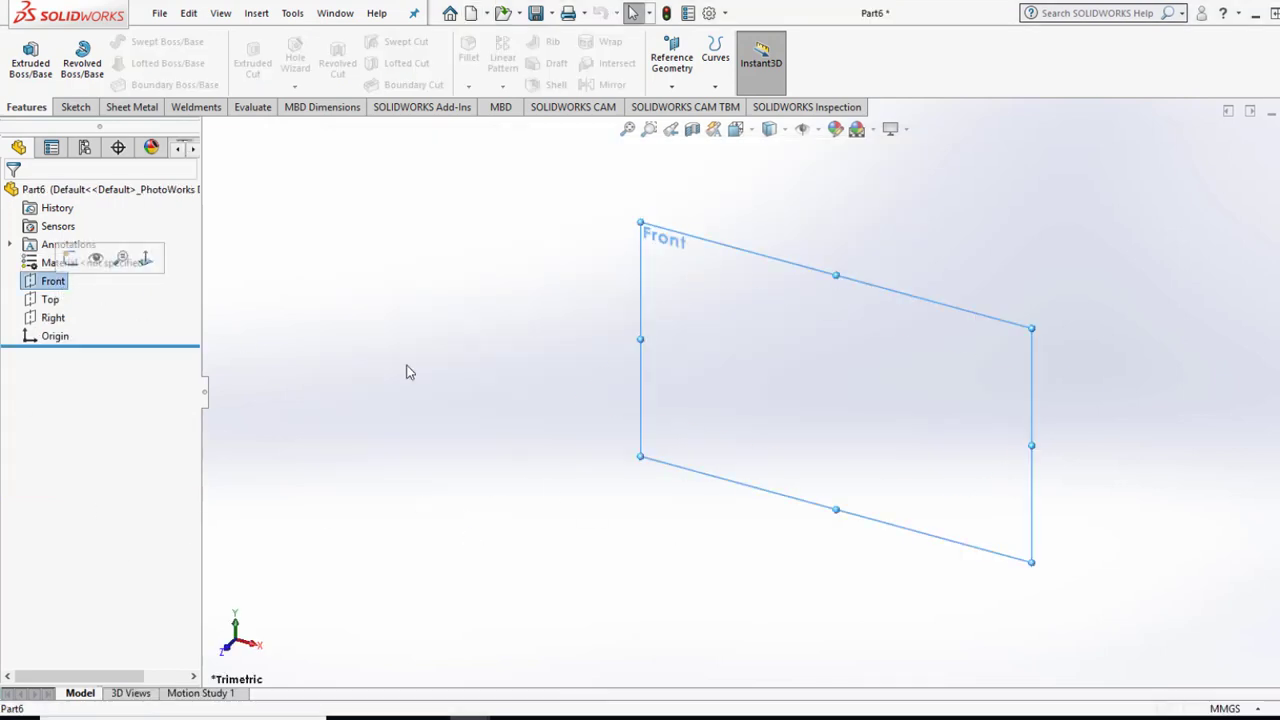
pyautogui.click(758, 133)
pyautogui.click(833, 227)
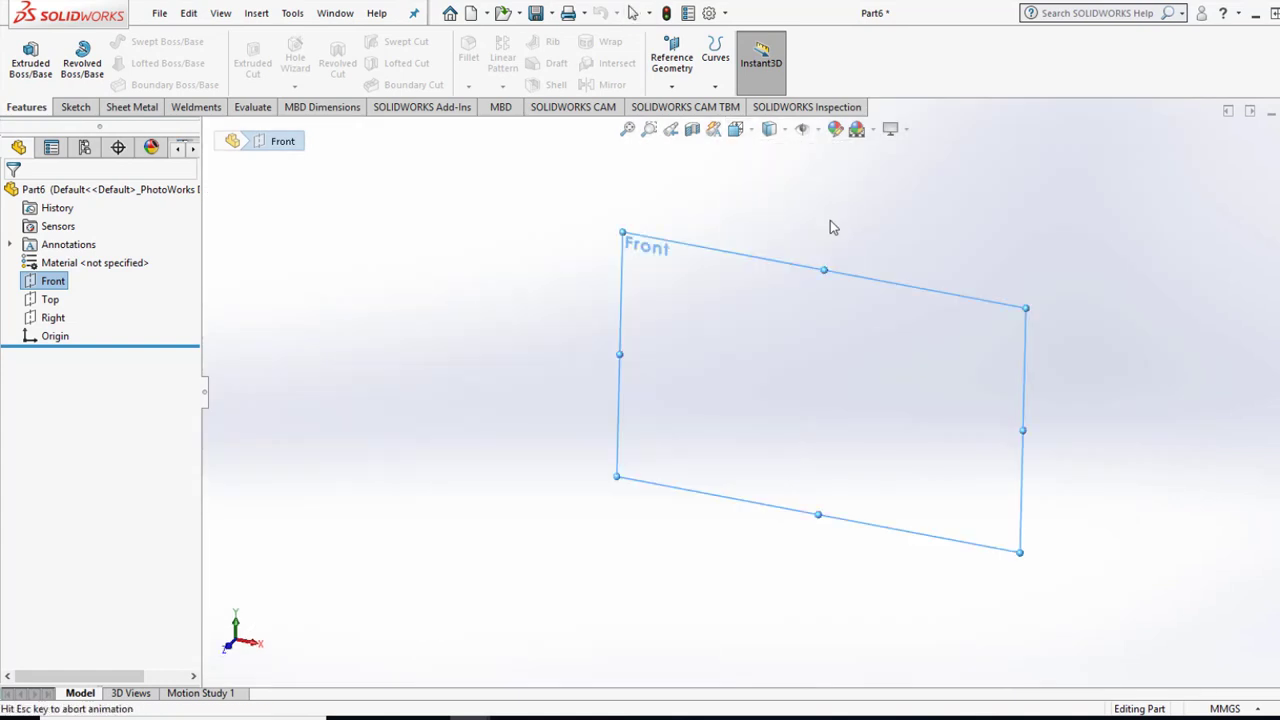
pyautogui.click(72, 108)
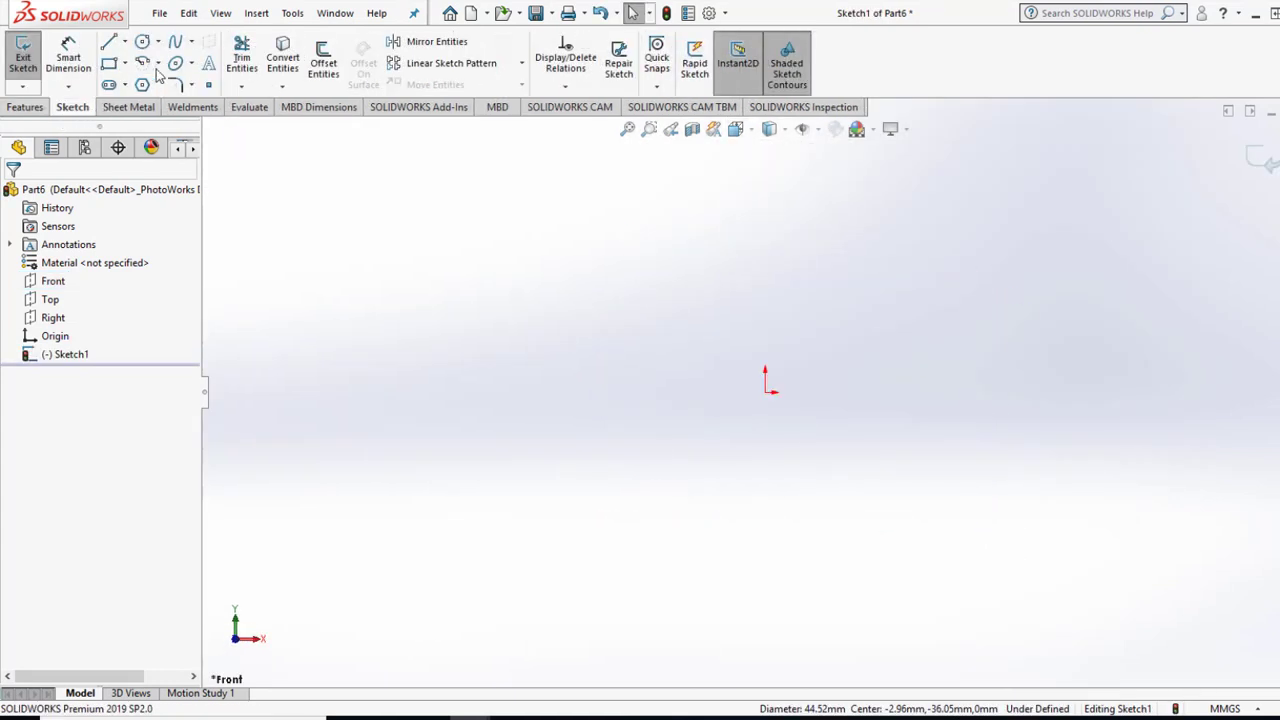
# Draw two circles, one centred on the origin and one directly above it.
pyautogui.click(145, 44)
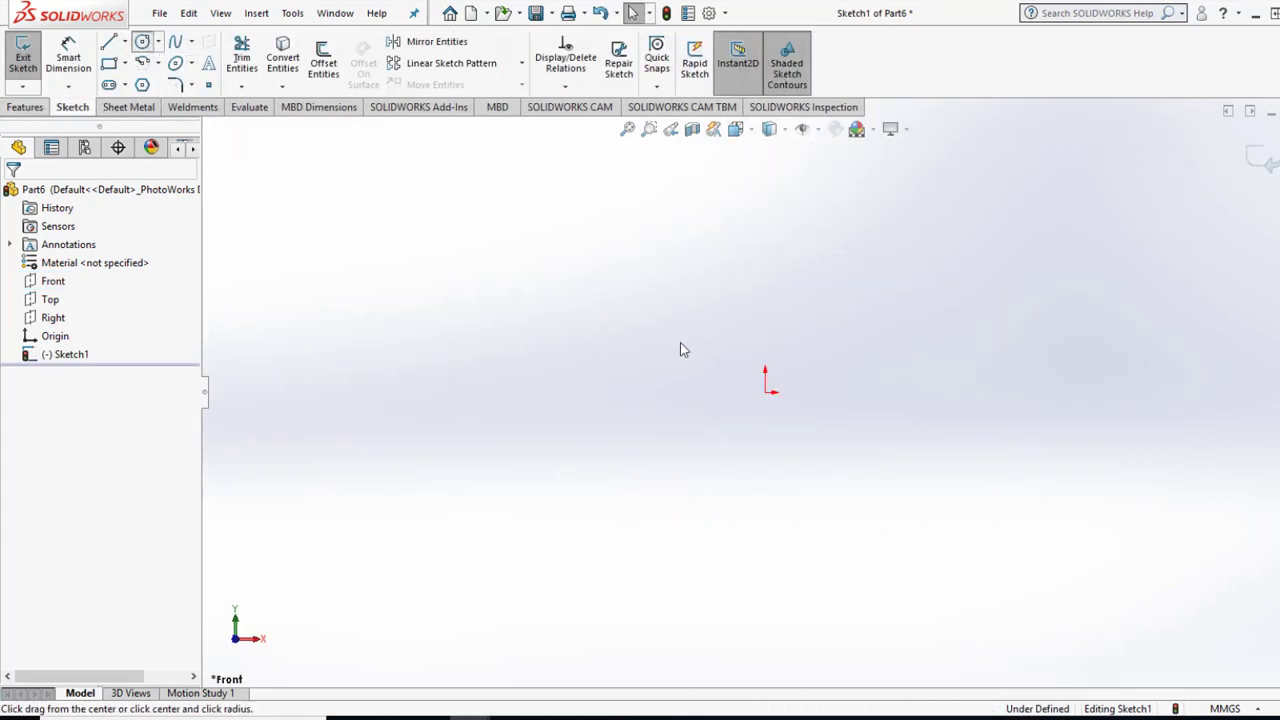
pyautogui.click(766, 392)
pyautogui.click(831, 447)
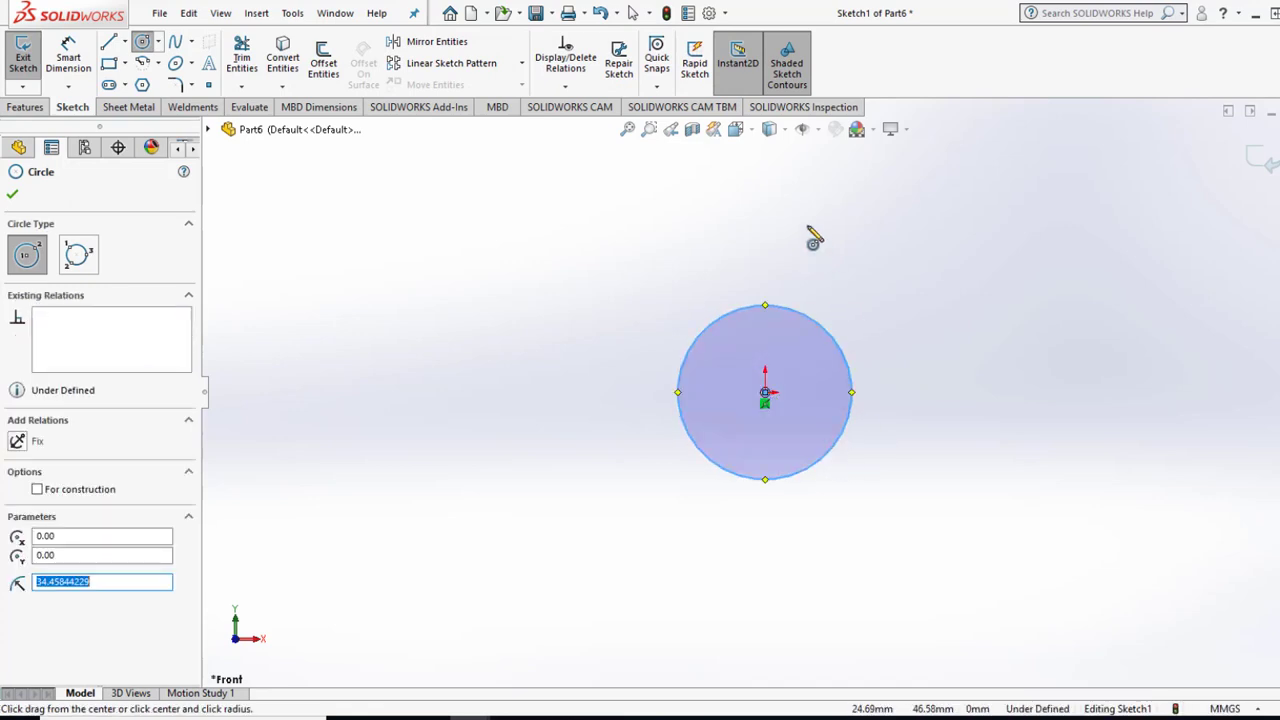
pyautogui.click(765, 155)
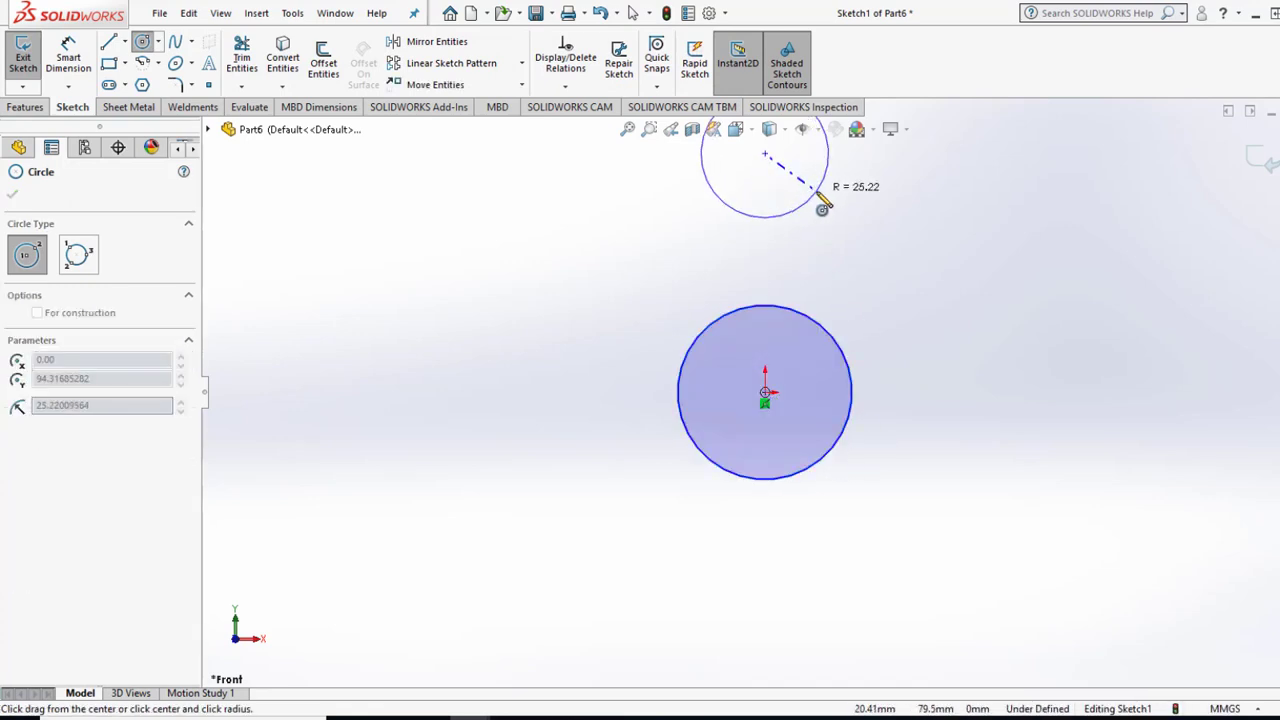
pyautogui.click(815, 193)
# Dimension the lower circle Ø85 and the upper circle Ø65.
pyautogui.click(68, 55)
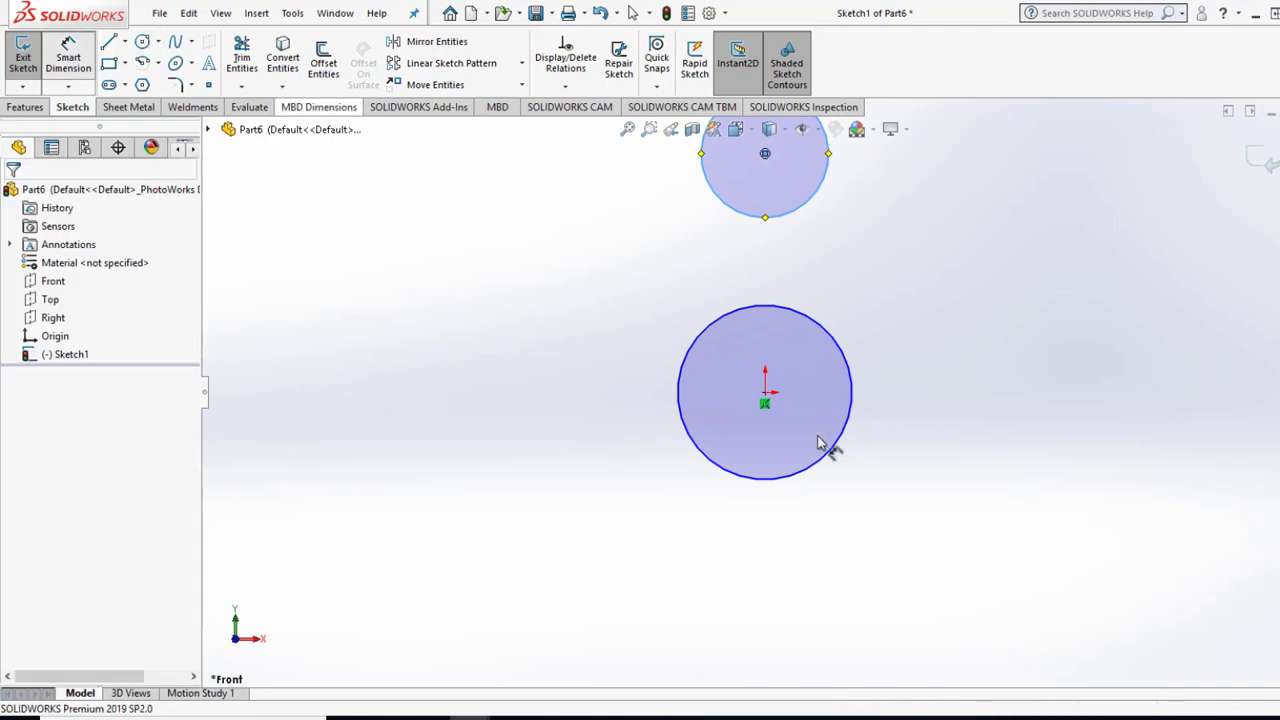
pyautogui.click(795, 485)
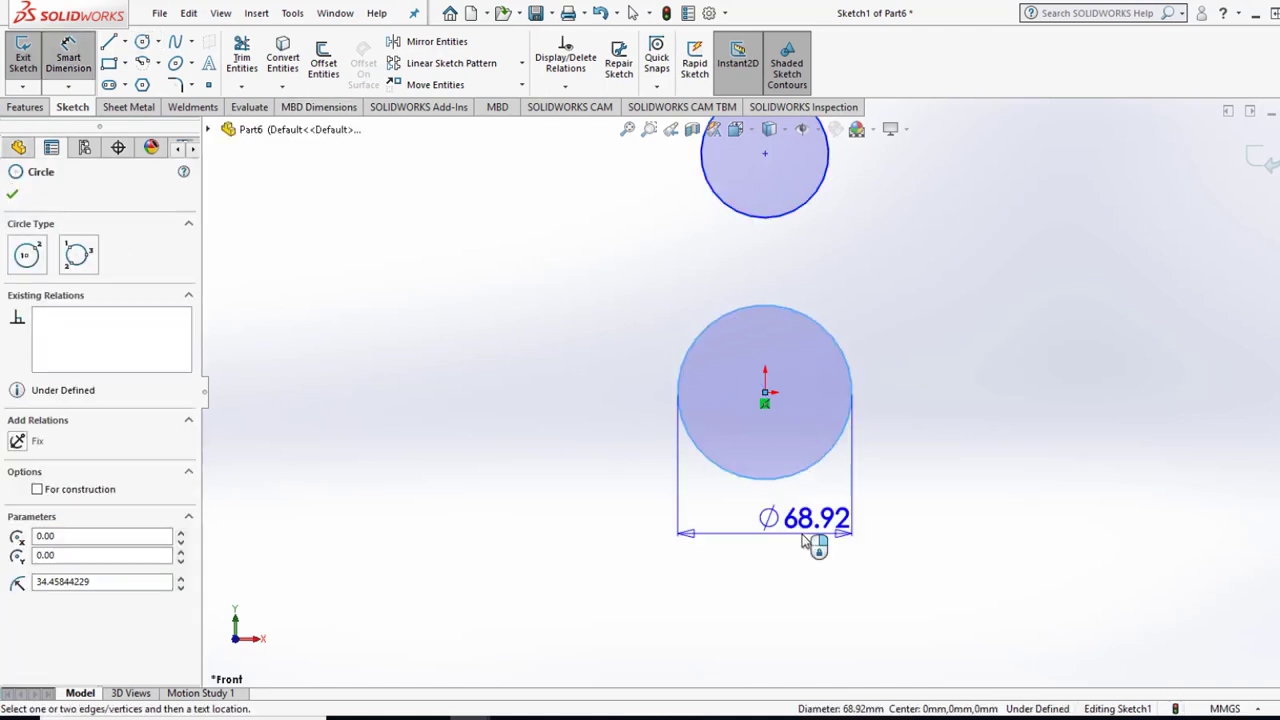
pyautogui.click(805, 540)
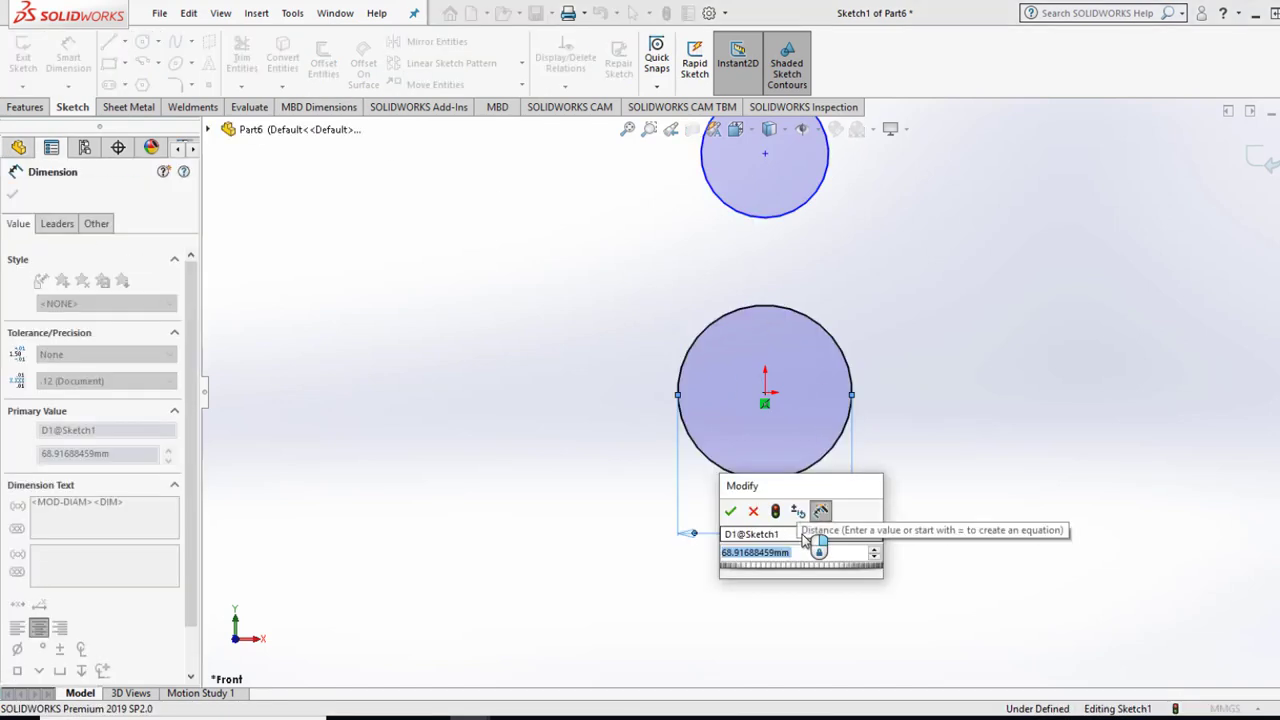
pyautogui.write('85')
pyautogui.press('Return')
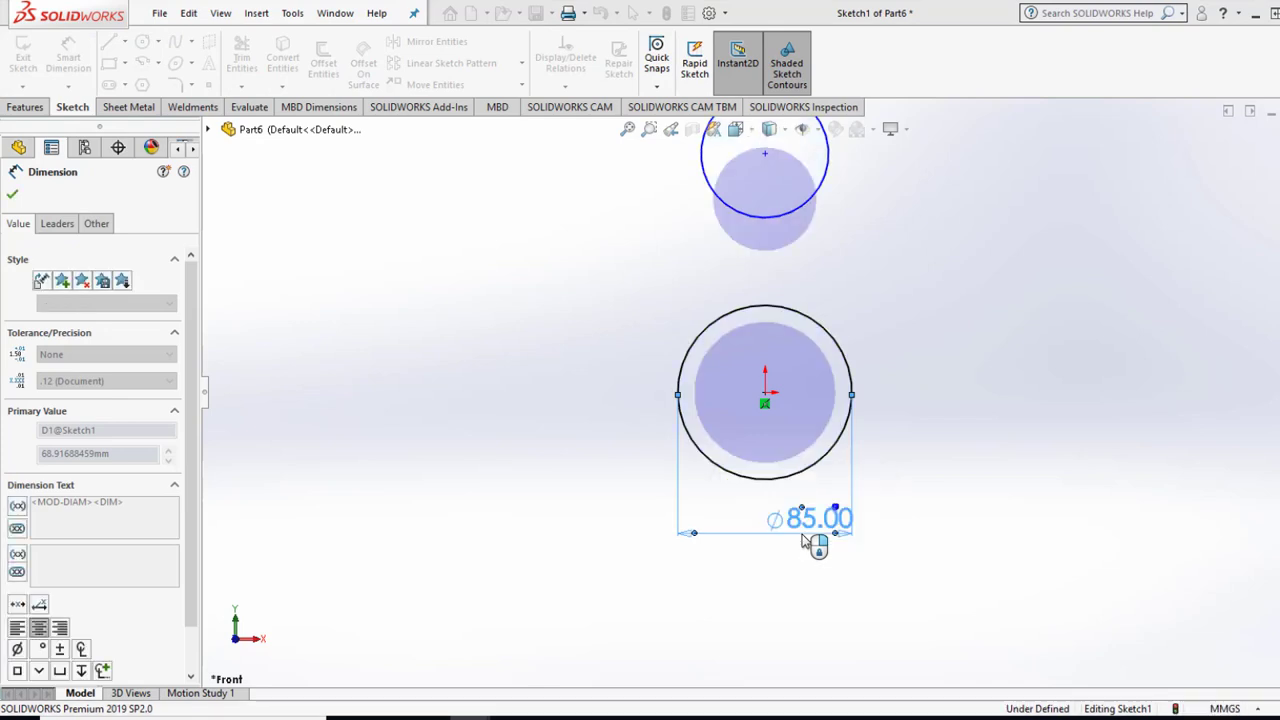
pyautogui.click(826, 184)
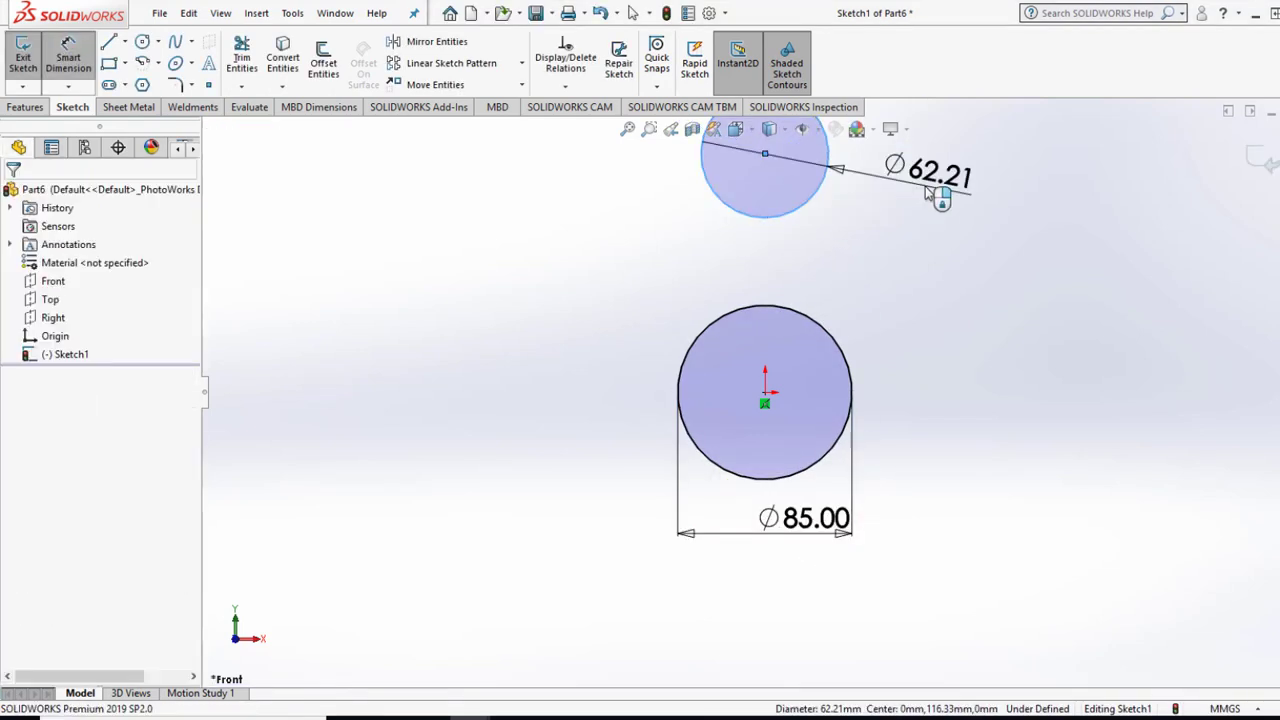
pyautogui.click(926, 187)
pyautogui.write('65')
pyautogui.press('Return')
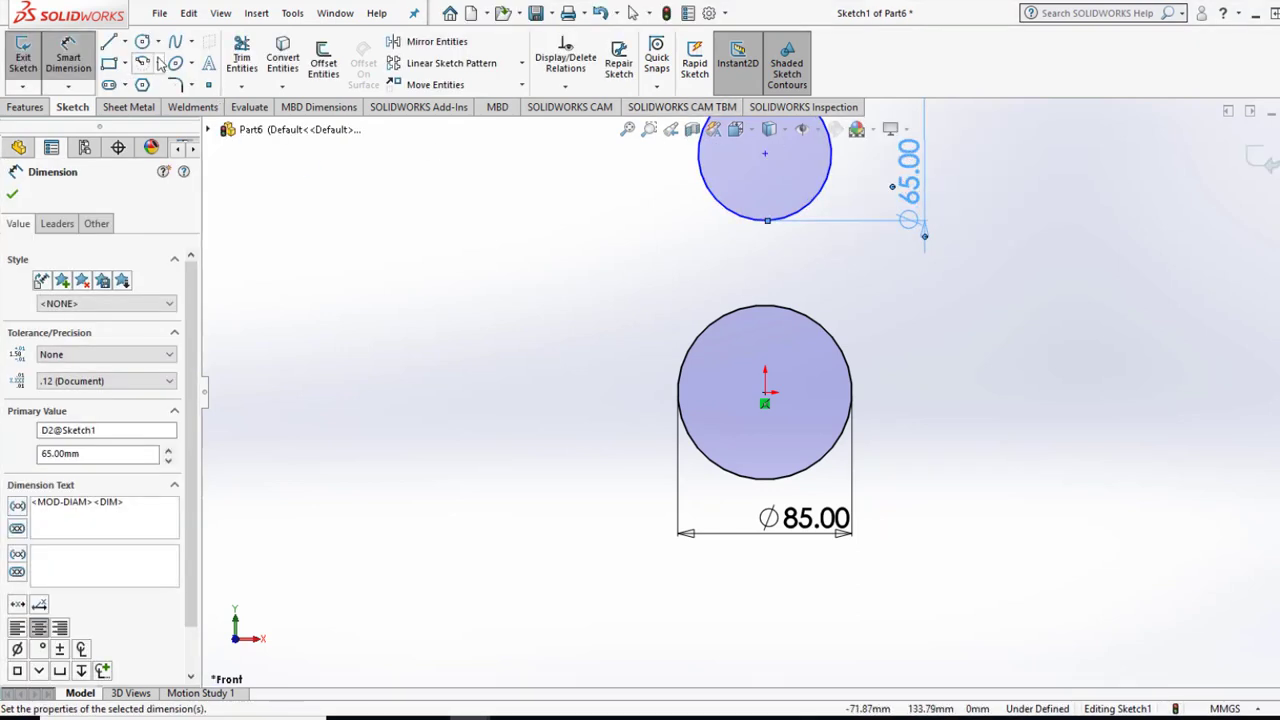
pyautogui.click(123, 43)
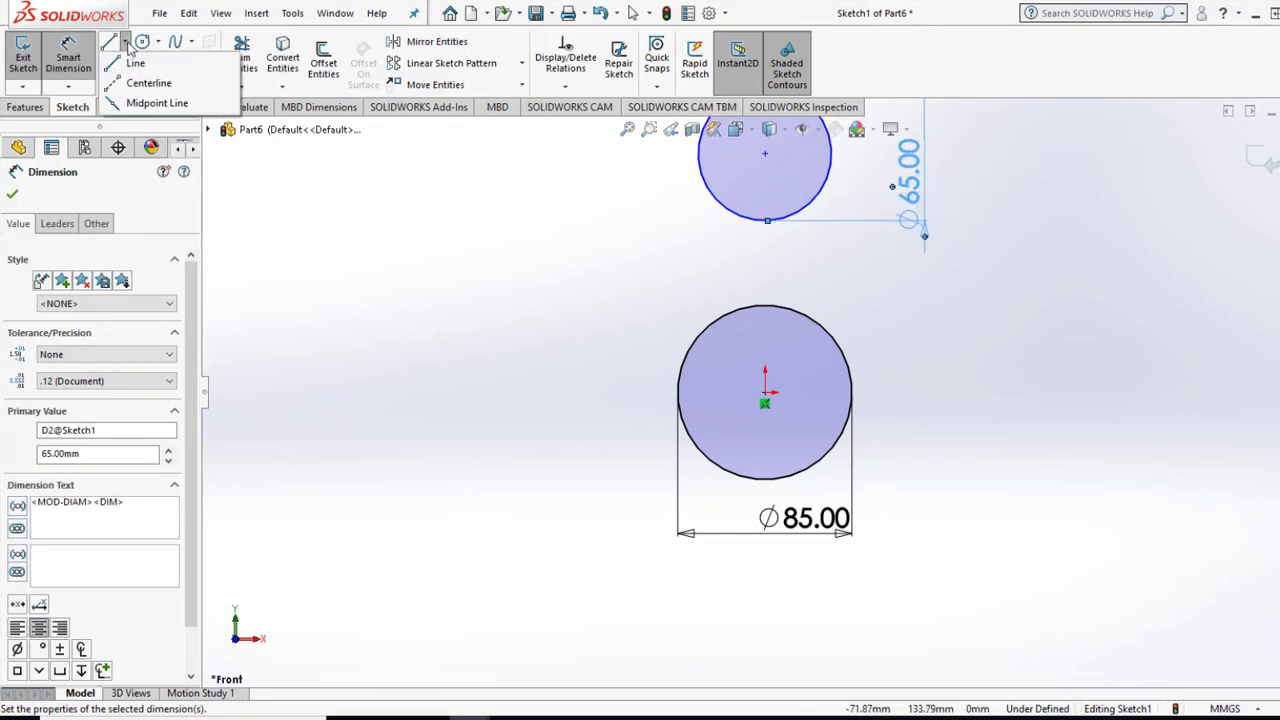
# Draw a vertical construction centerline from the upper circle's centre to the origin.
pyautogui.click(160, 86)
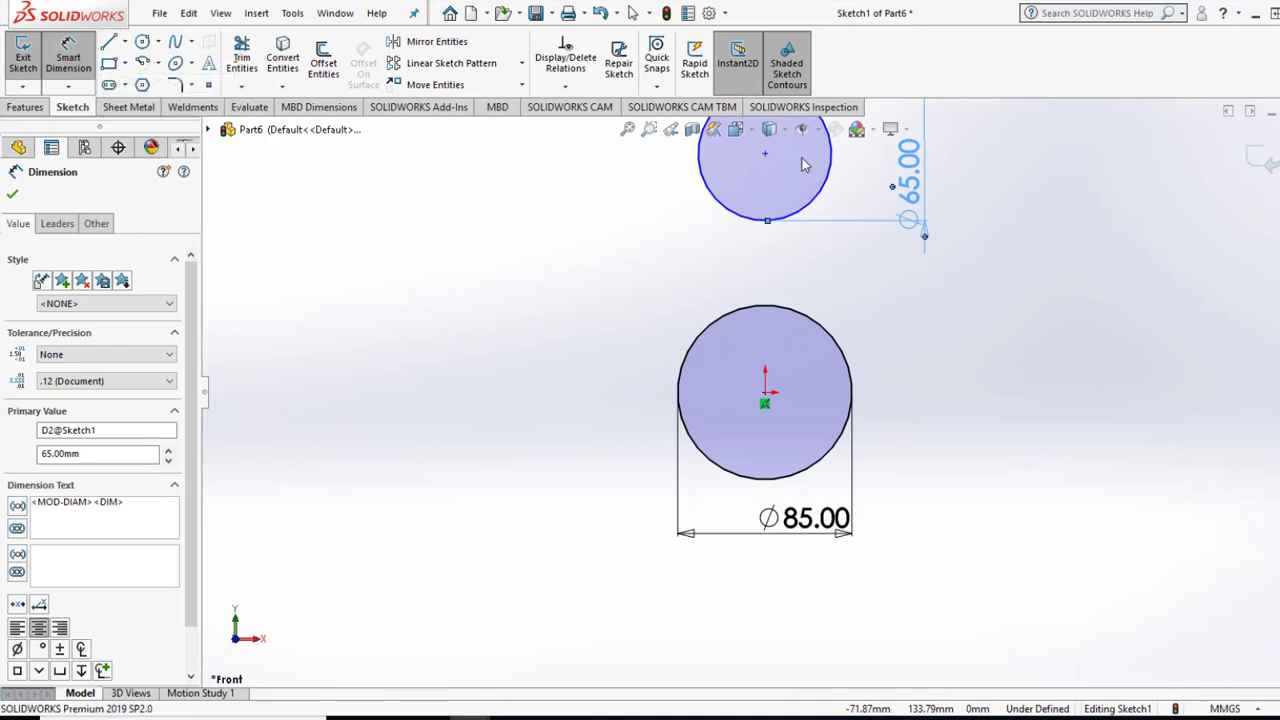
pyautogui.click(765, 155)
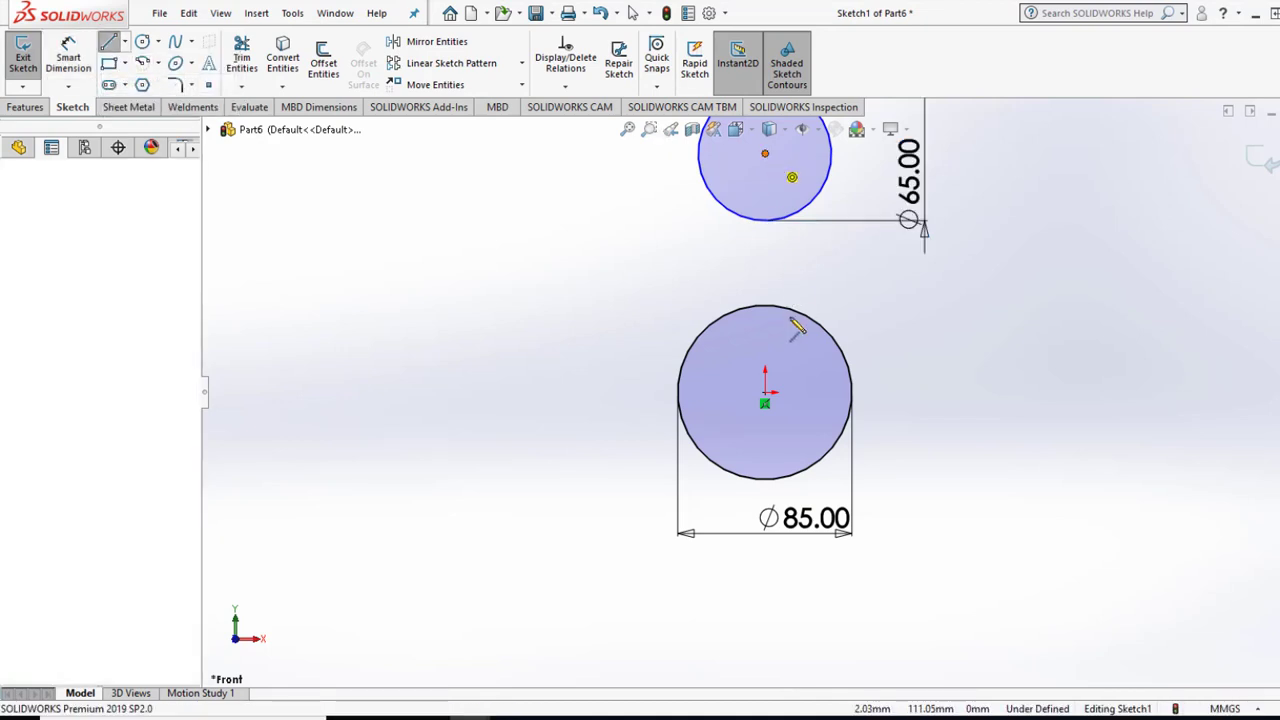
pyautogui.click(765, 400)
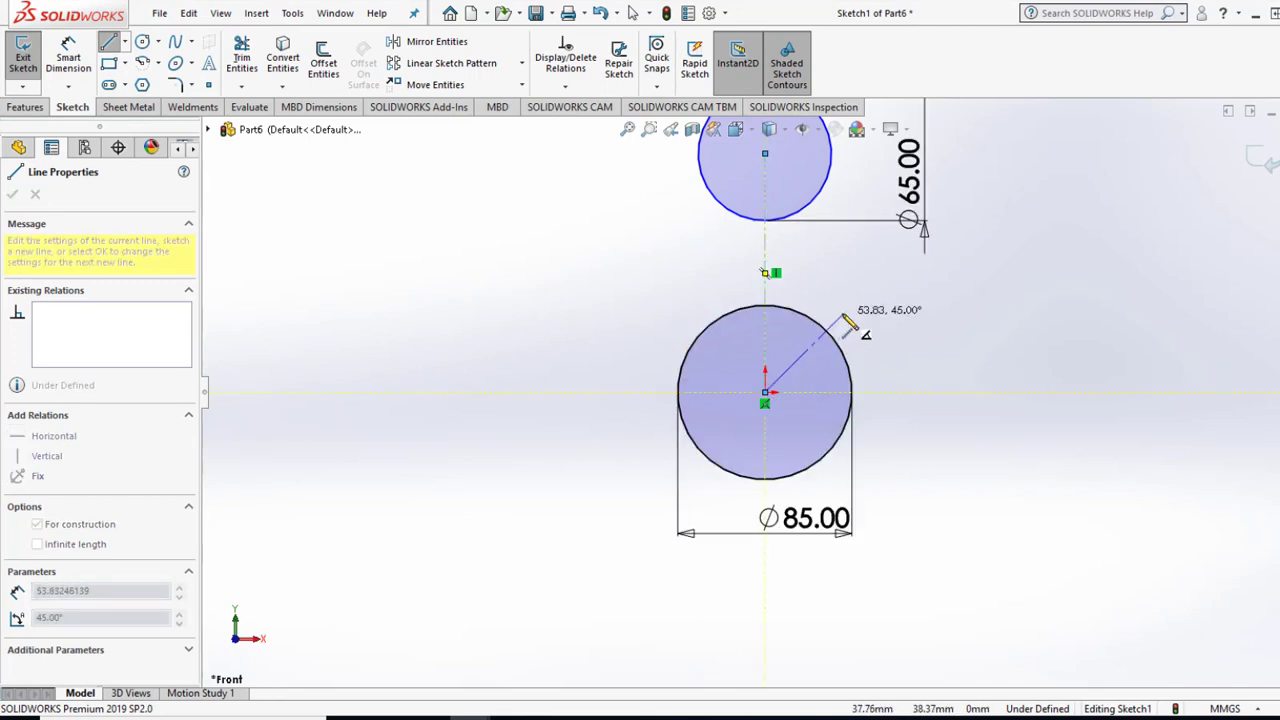
pyautogui.press('Escape')
pyautogui.press('Escape')
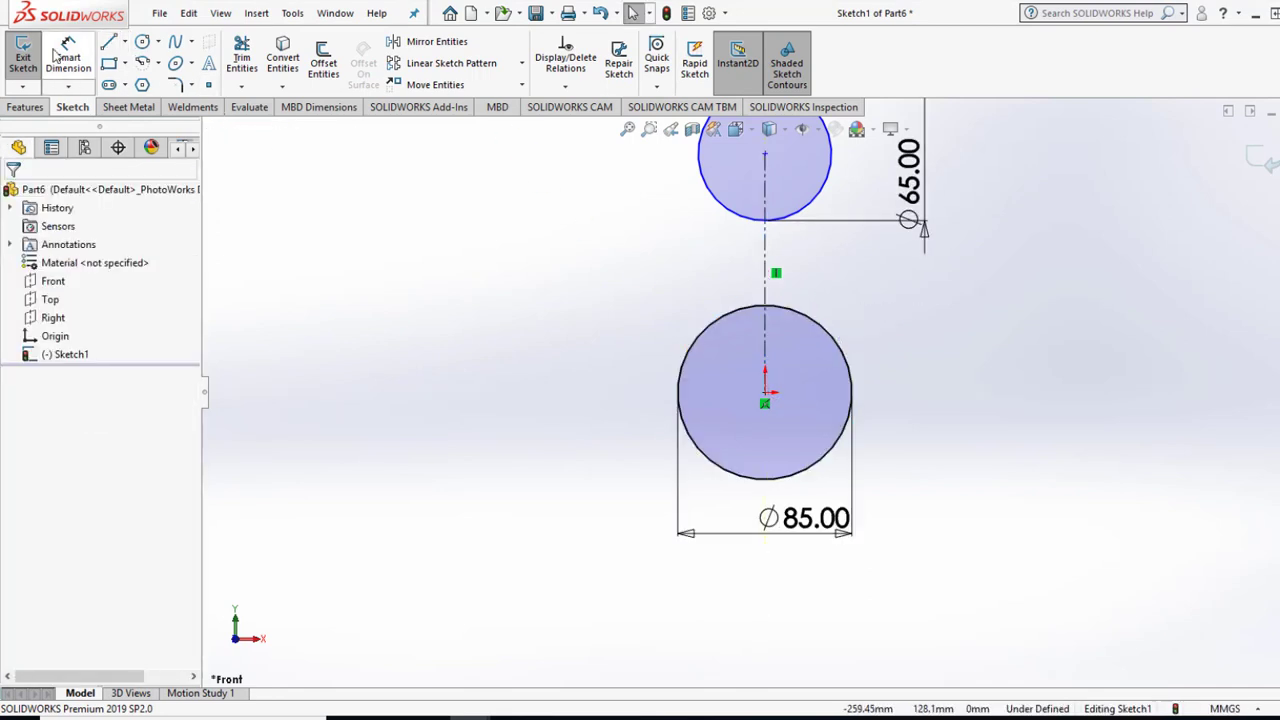
# Dimension the distance between the two circle centres as 210 mm.
pyautogui.click(624, 262)
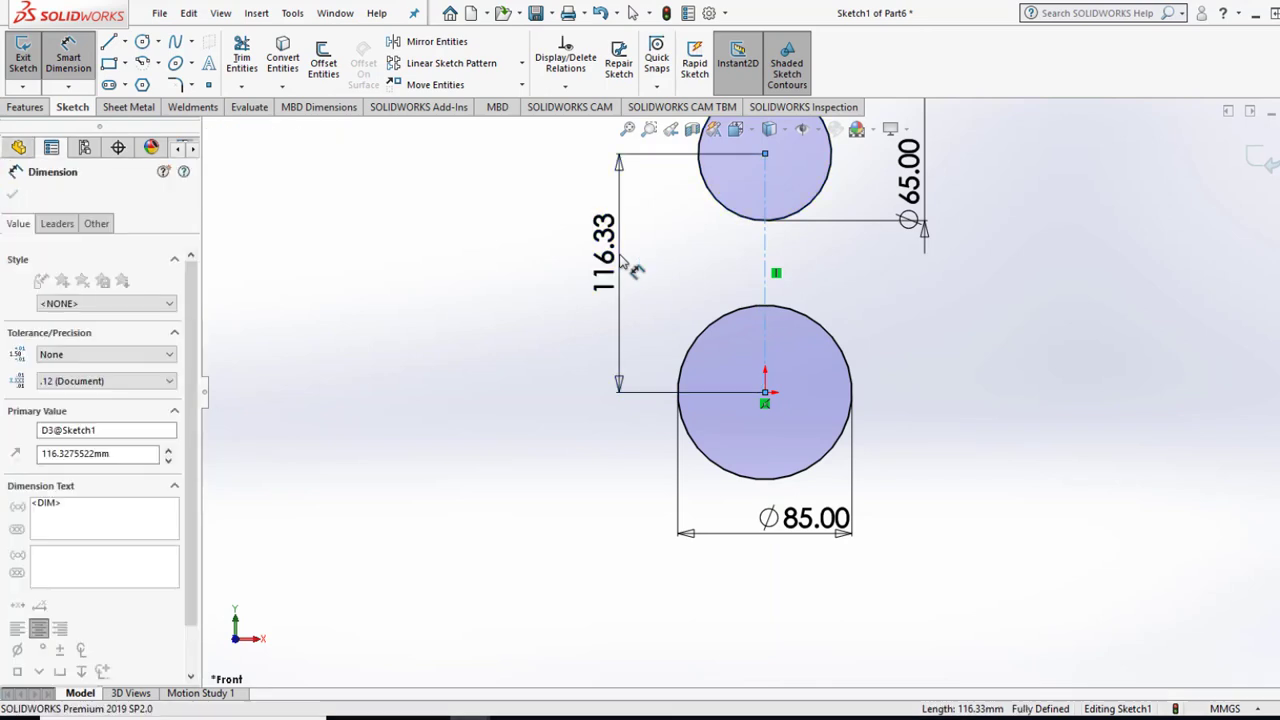
pyautogui.write('210')
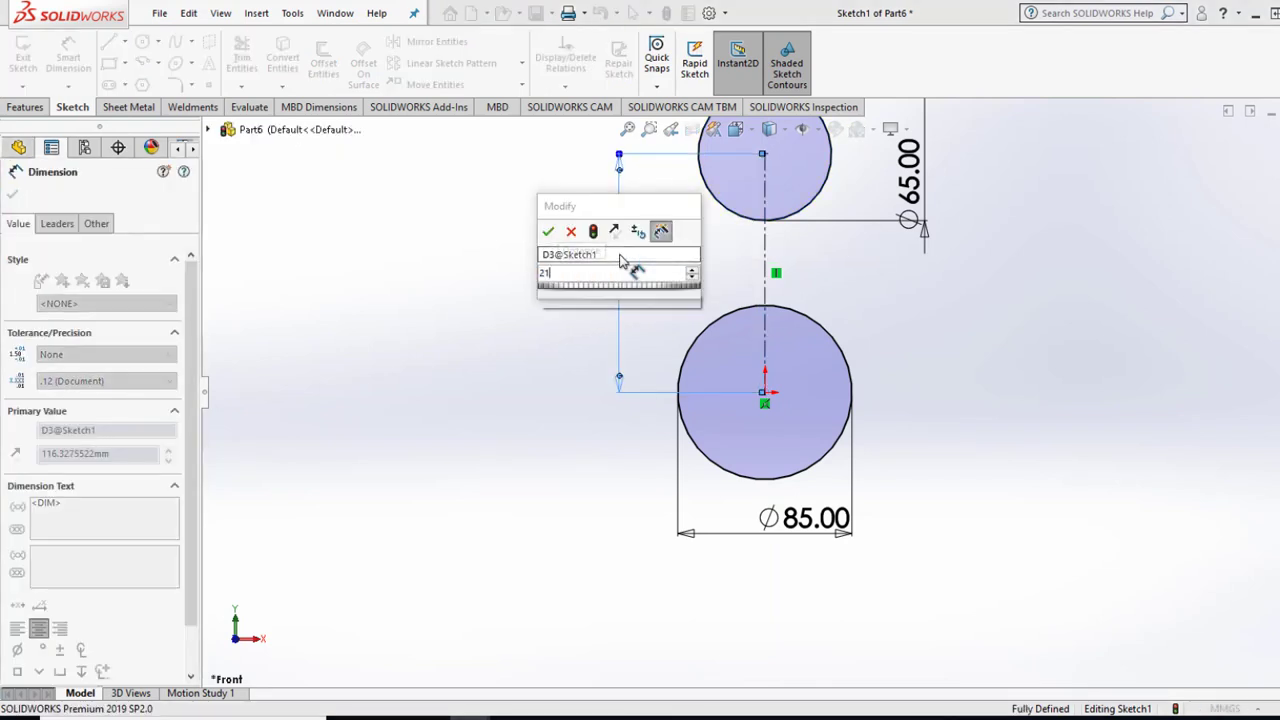
pyautogui.press('Return')
pyautogui.click(620, 258)
pyautogui.write('210')
pyautogui.press('Return')
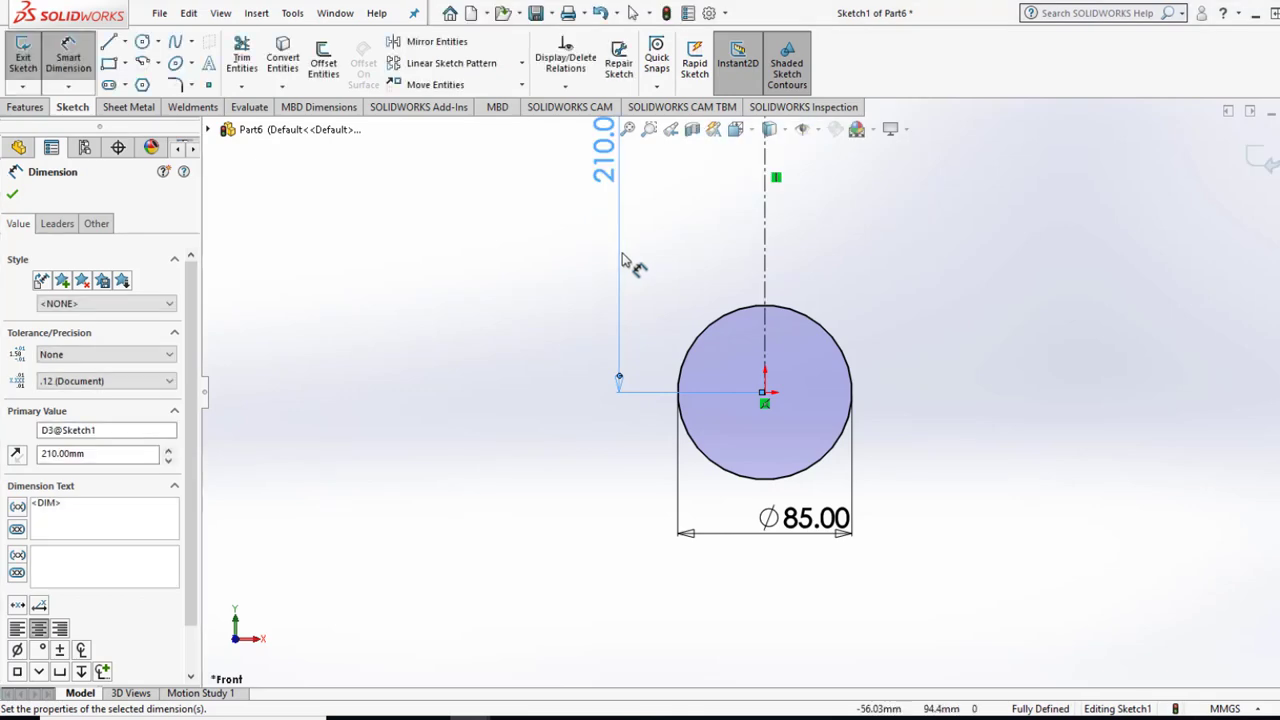
pyautogui.click(628, 129)
pyautogui.press('Escape')
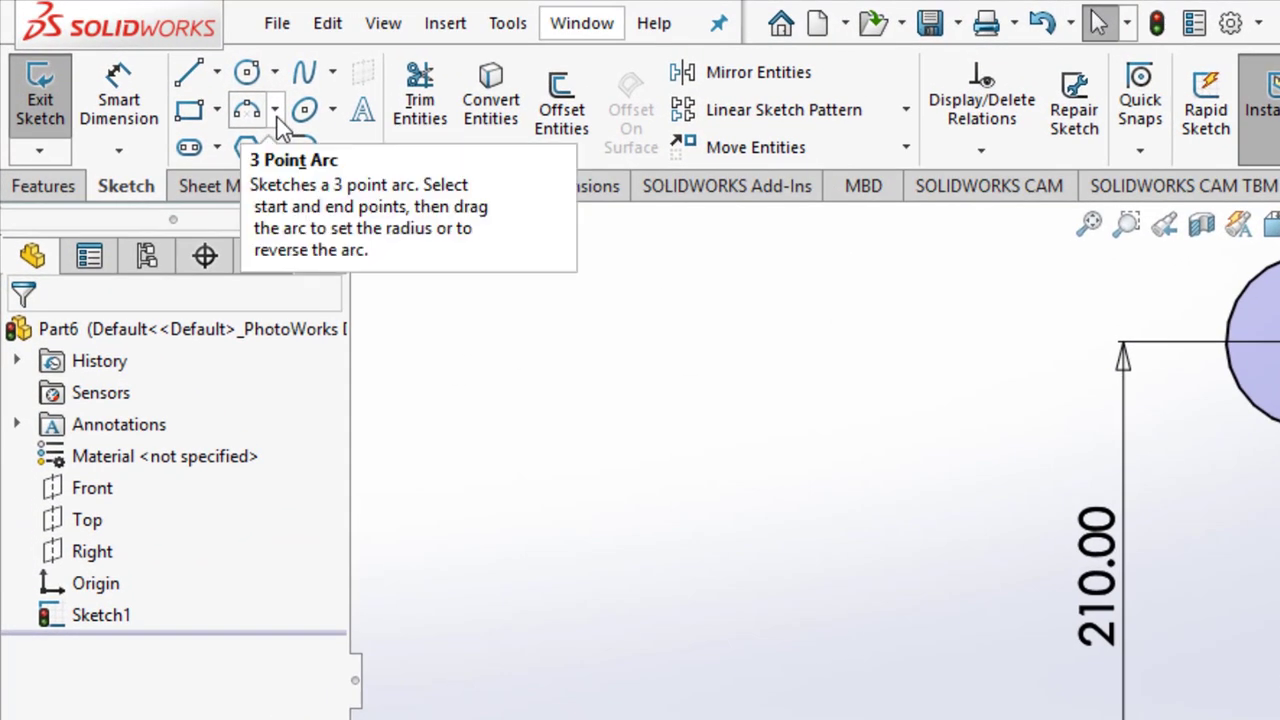
# Draw two joined three-point arcs from the top circle's left edge to the bottom circle's left edge.
pyautogui.click(275, 110)
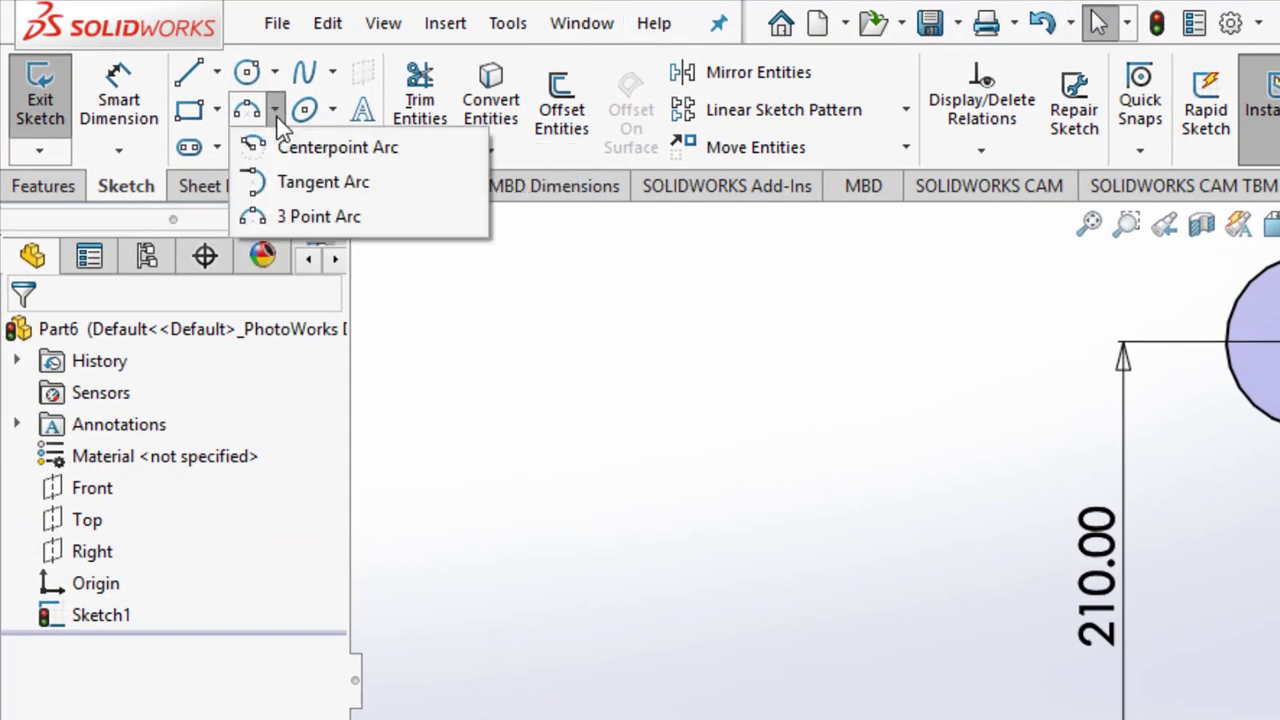
pyautogui.click(323, 216)
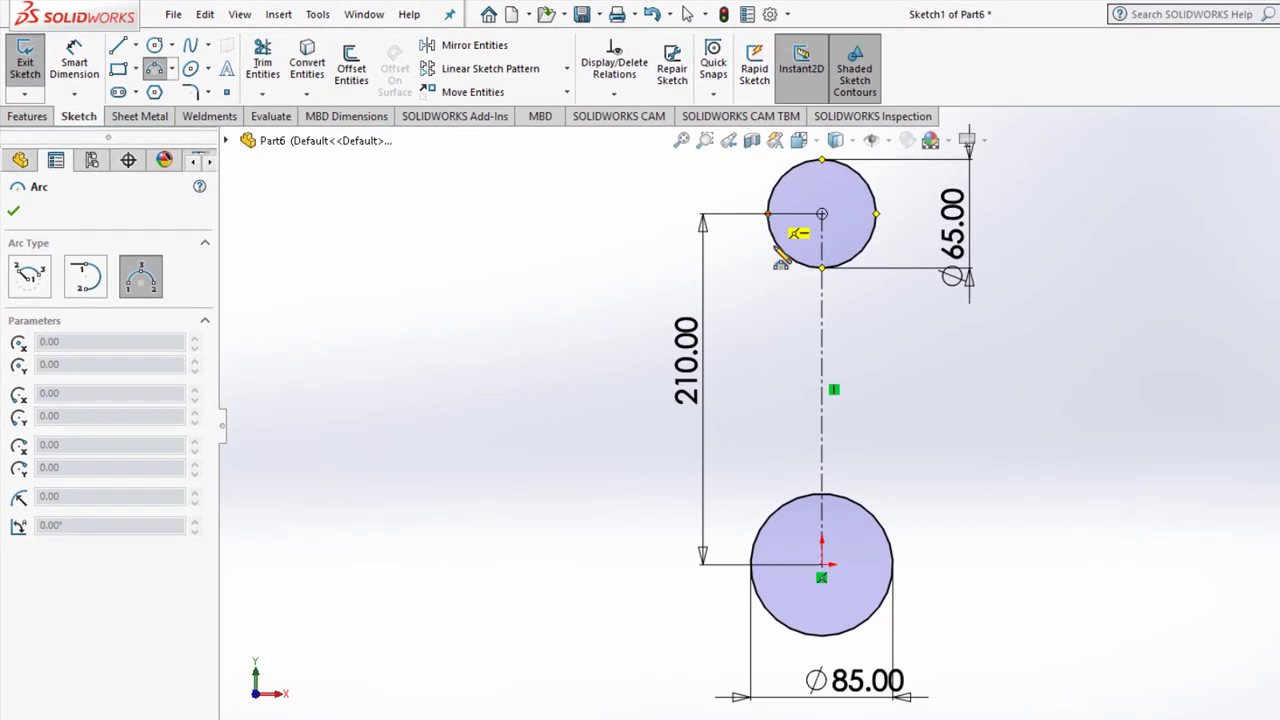
pyautogui.click(775, 250)
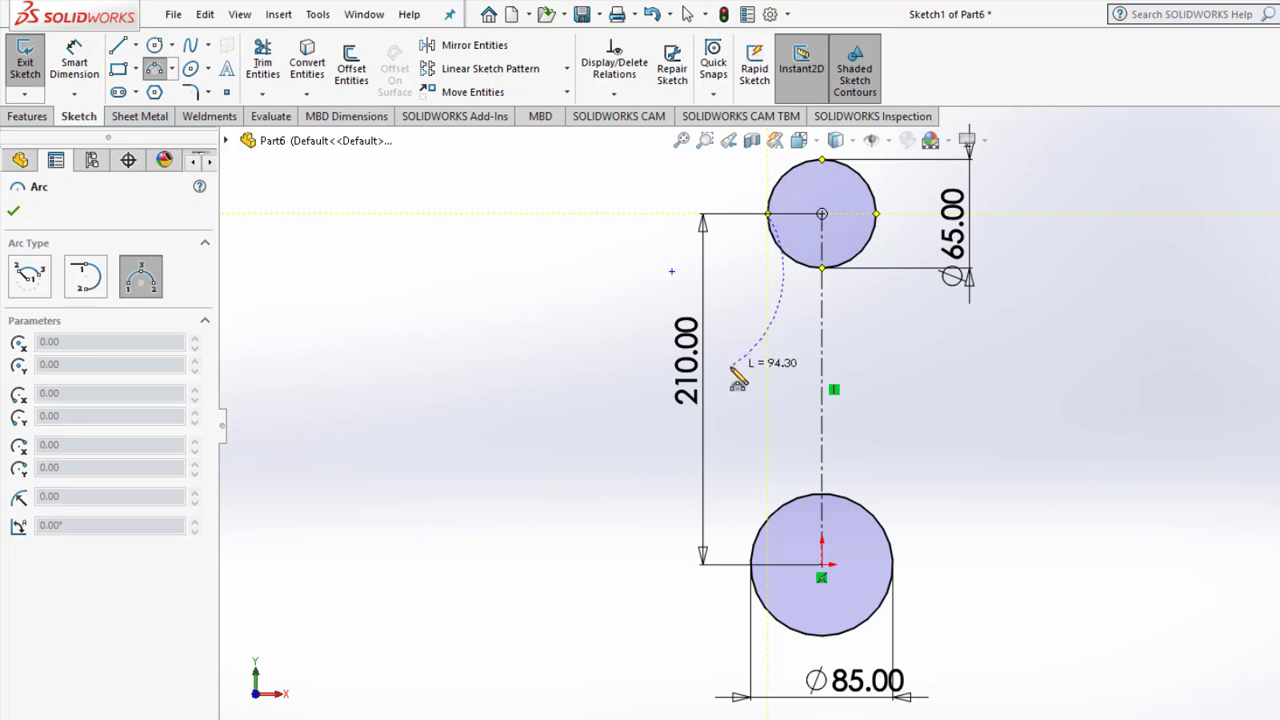
pyautogui.click(731, 367)
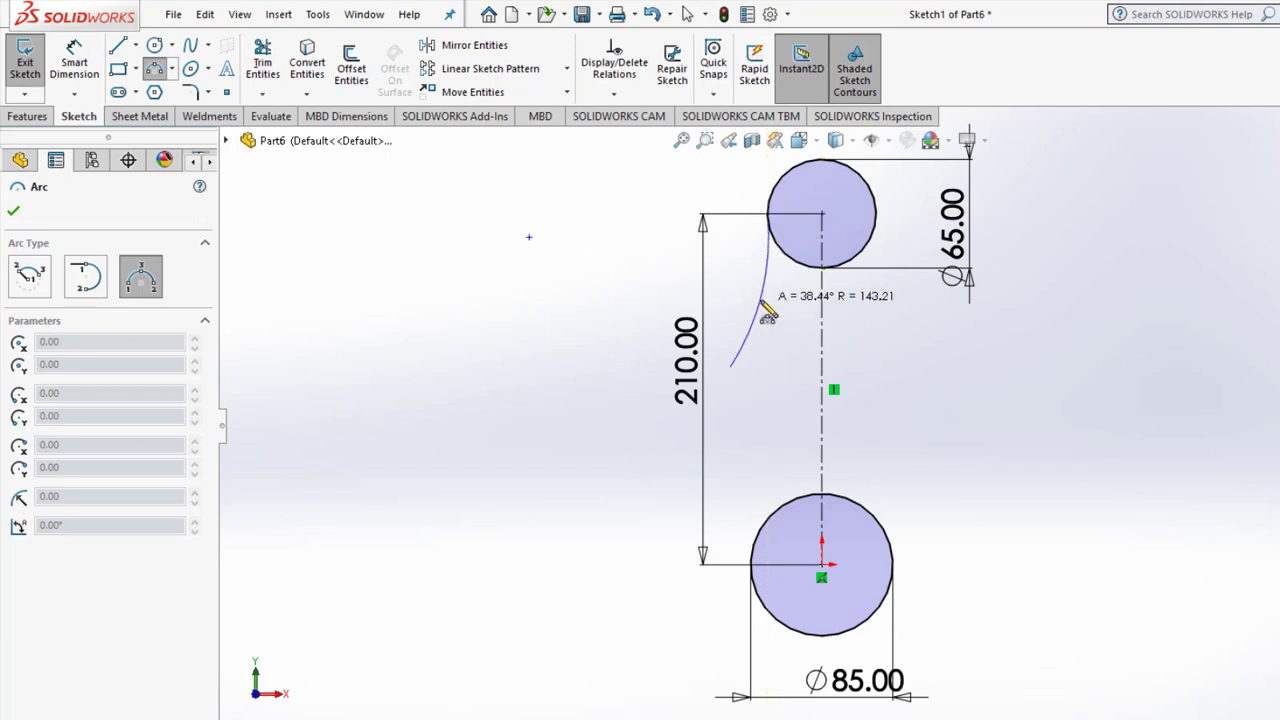
pyautogui.click(766, 313)
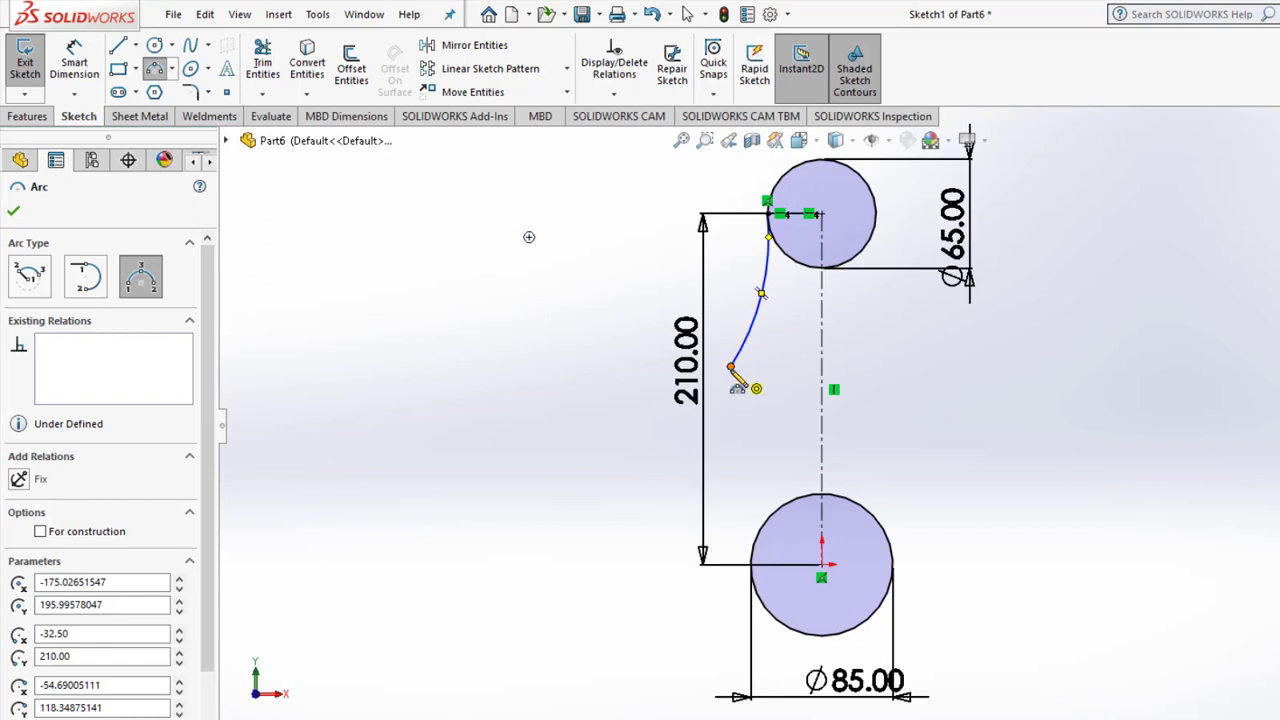
pyautogui.click(731, 367)
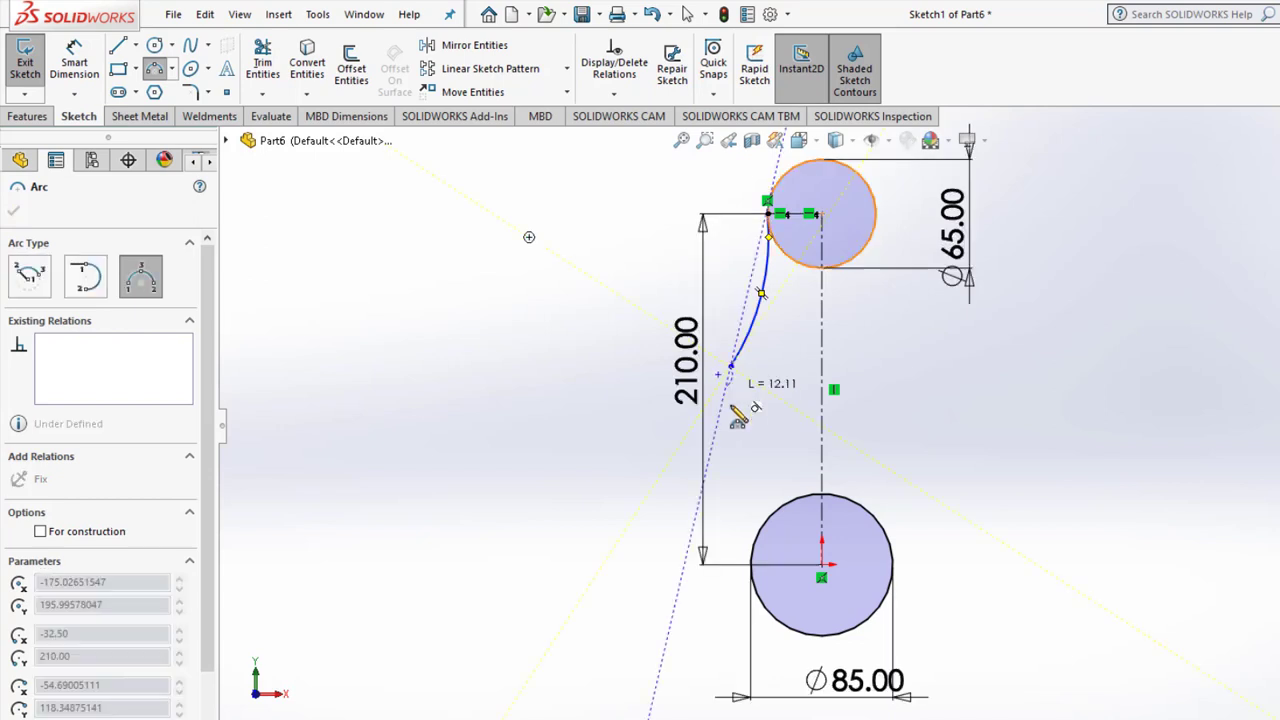
pyautogui.click(752, 566)
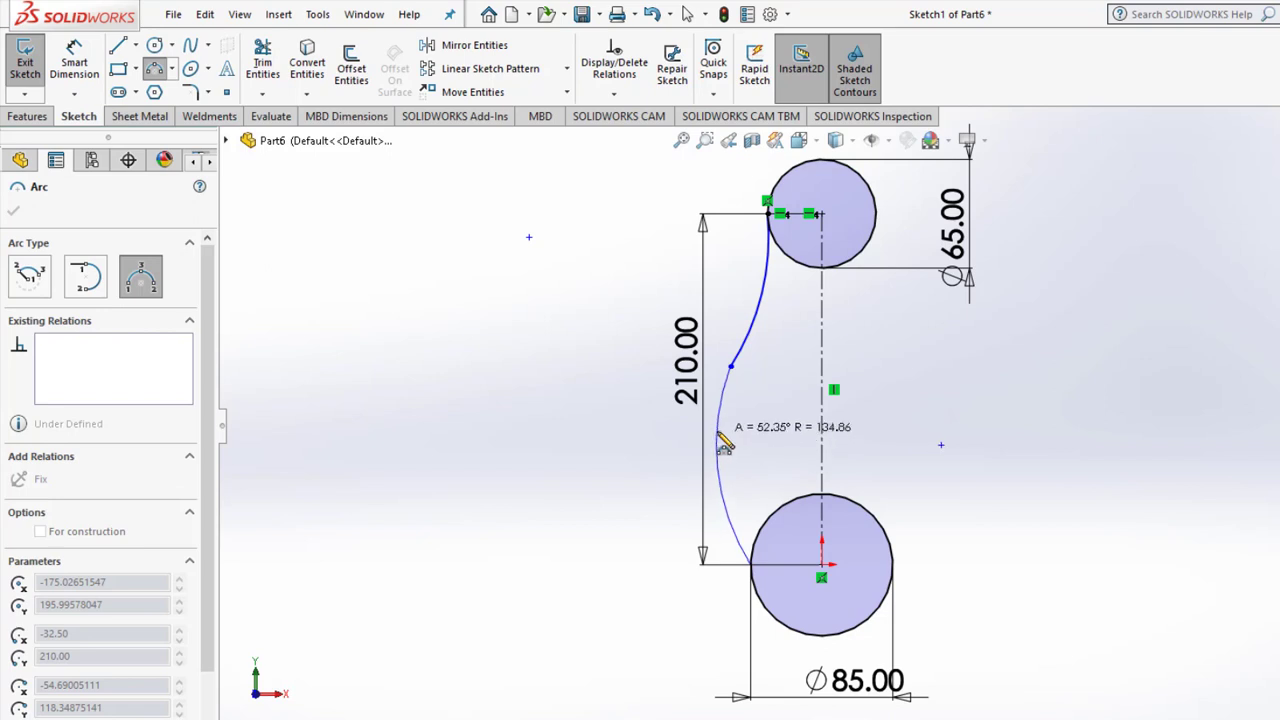
pyautogui.click(717, 446)
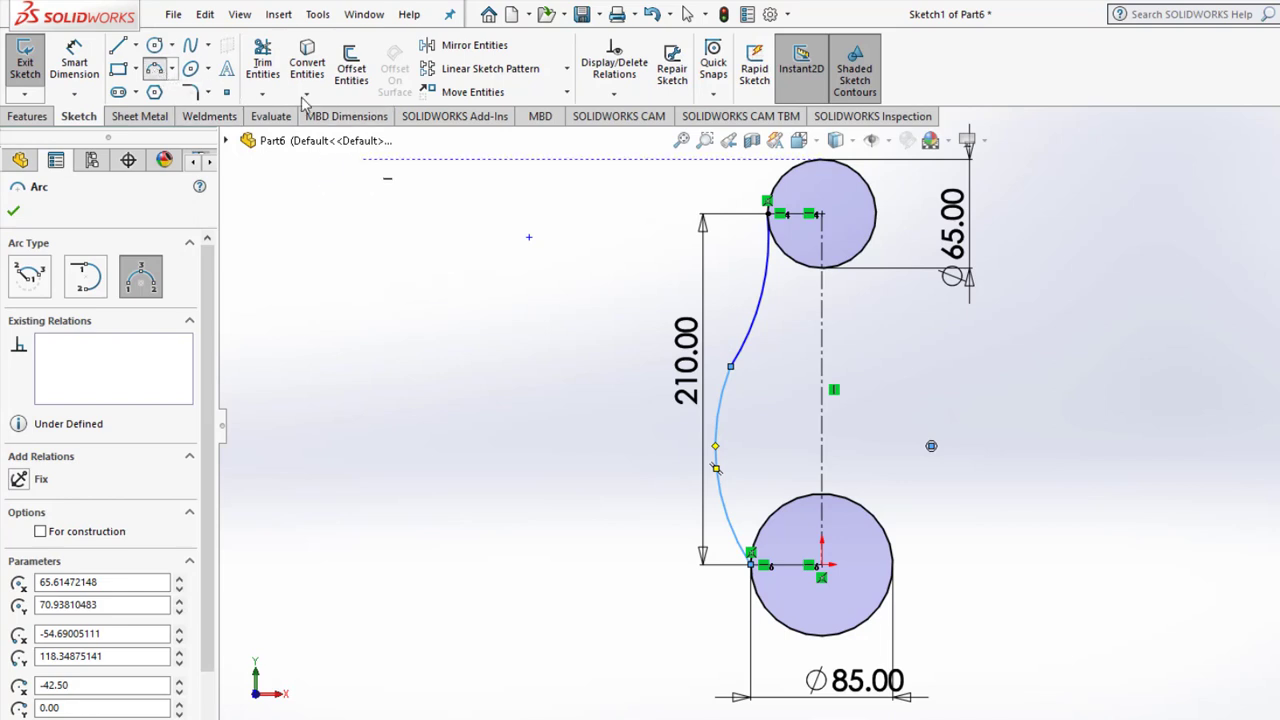
pyautogui.press('Escape')
pyautogui.click(752, 290)
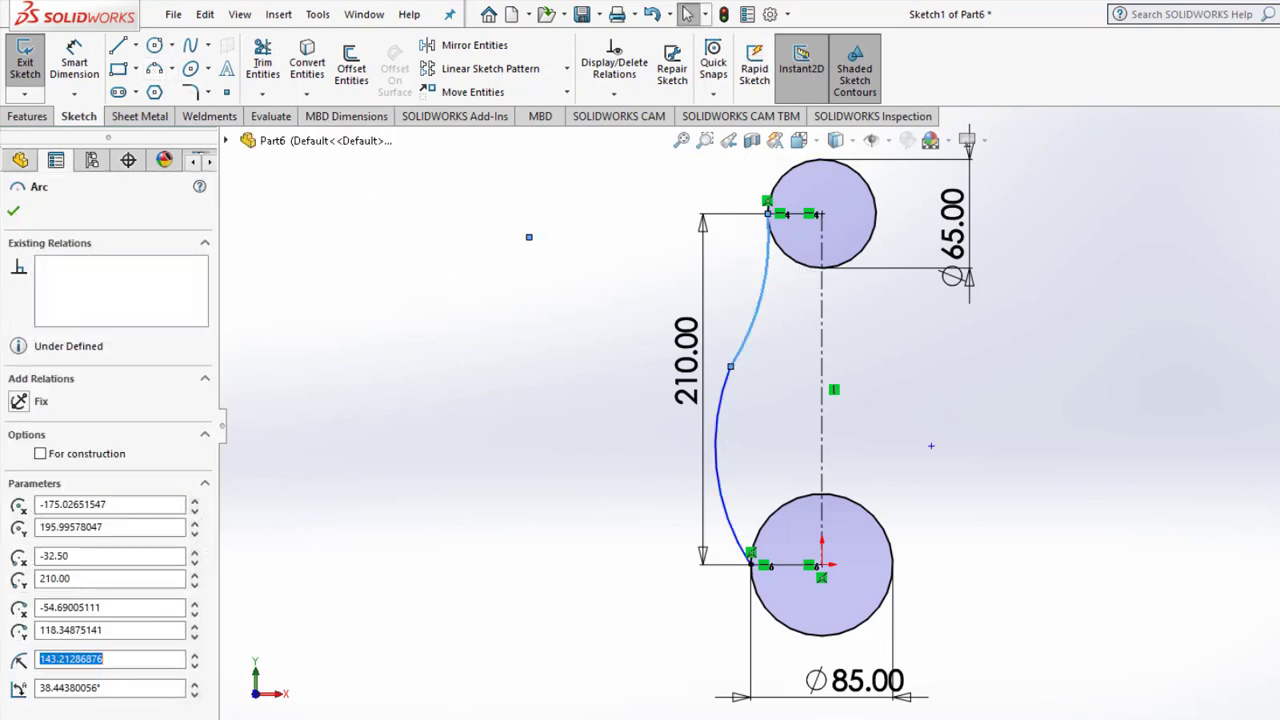
pyautogui.keyDown('ctrl'); pyautogui.click(800, 266); pyautogui.keyUp('ctrl')
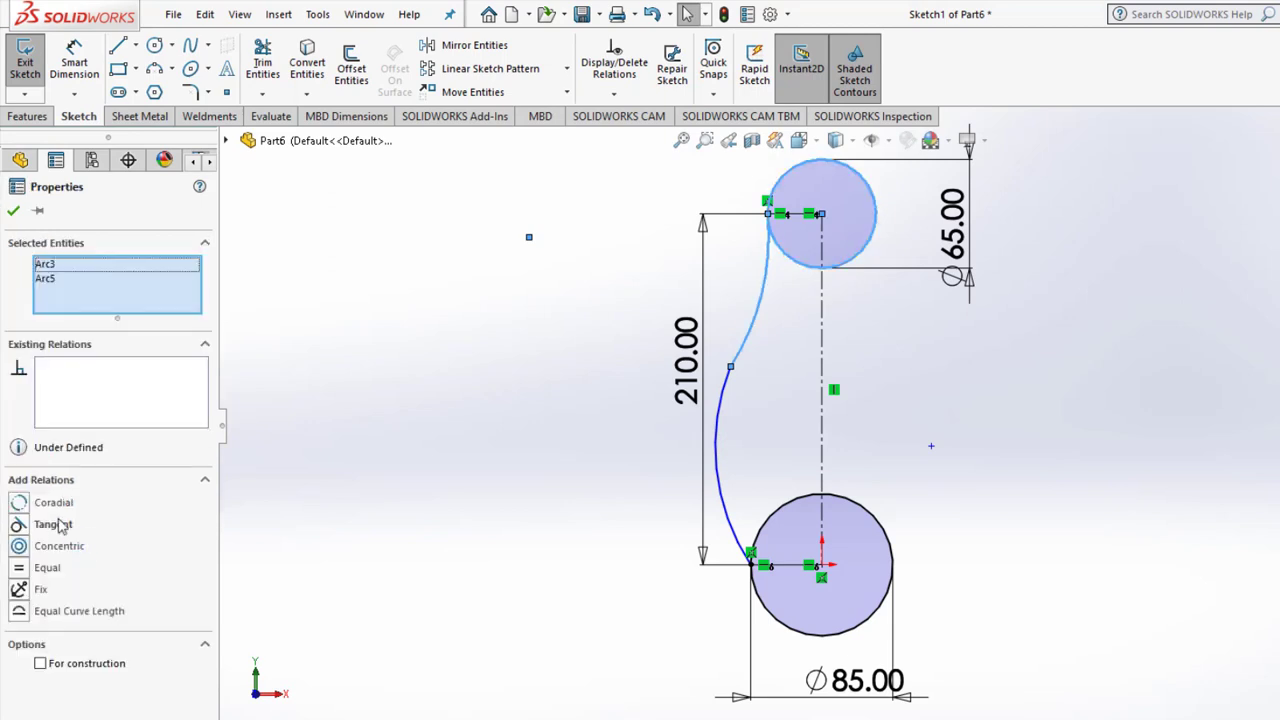
# Make the upper arc tangent to the top circle and drag the arcs' shared point to smooth the curve.
pyautogui.click(62, 527)
pyautogui.click(20, 527)
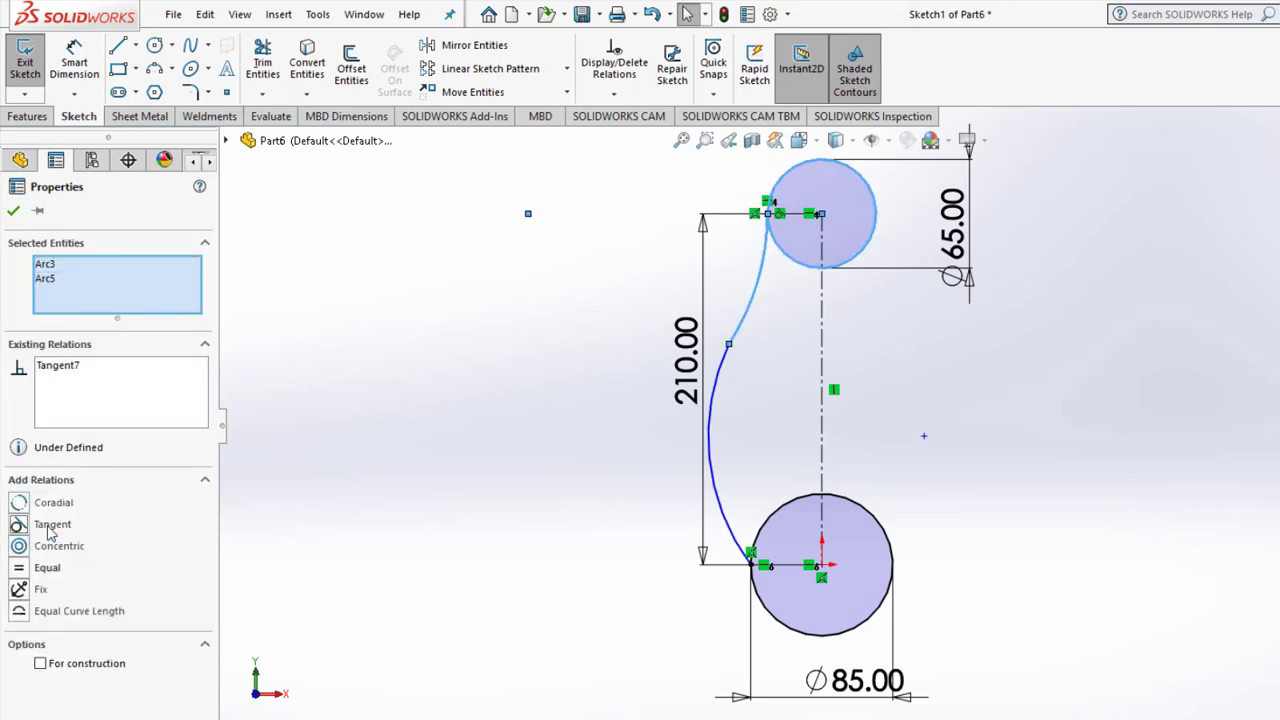
pyautogui.click(728, 343)
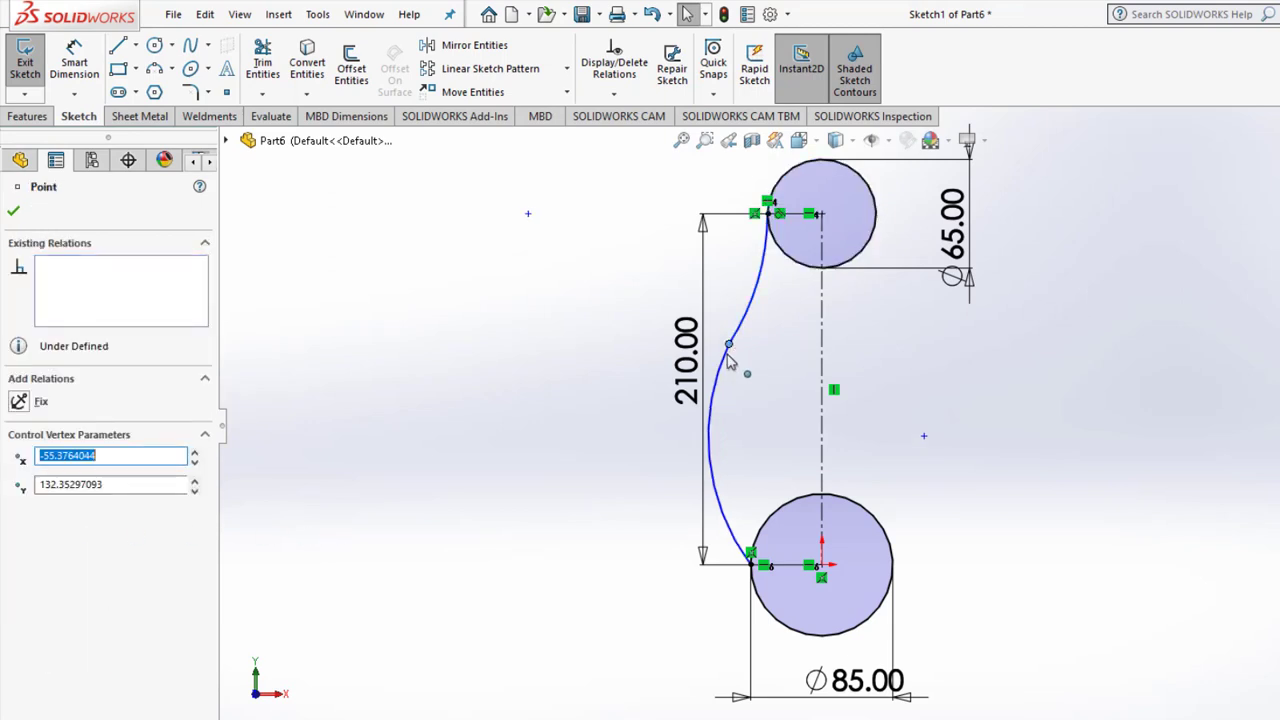
pyautogui.moveTo(731, 346)
pyautogui.mouseDown()
pyautogui.moveTo(741, 415)
pyautogui.moveTo(752, 378)
pyautogui.moveTo(744, 385)
pyautogui.mouseUp()
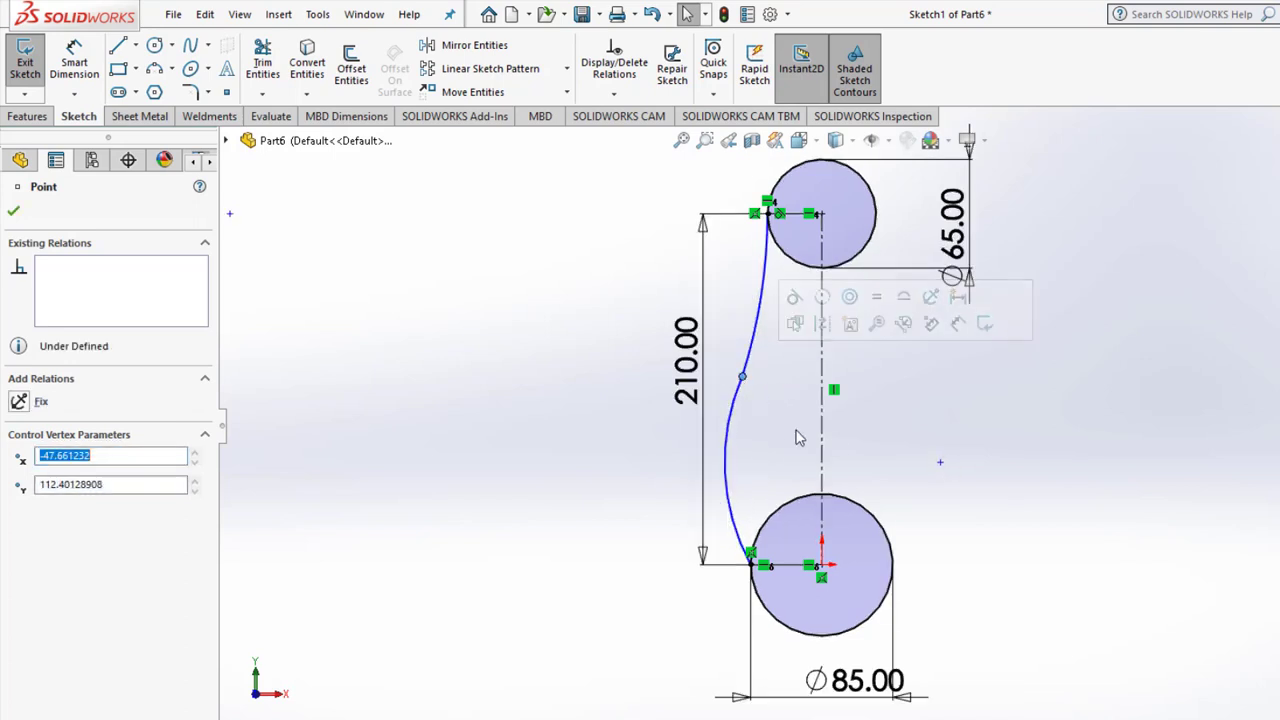
pyautogui.click(979, 416)
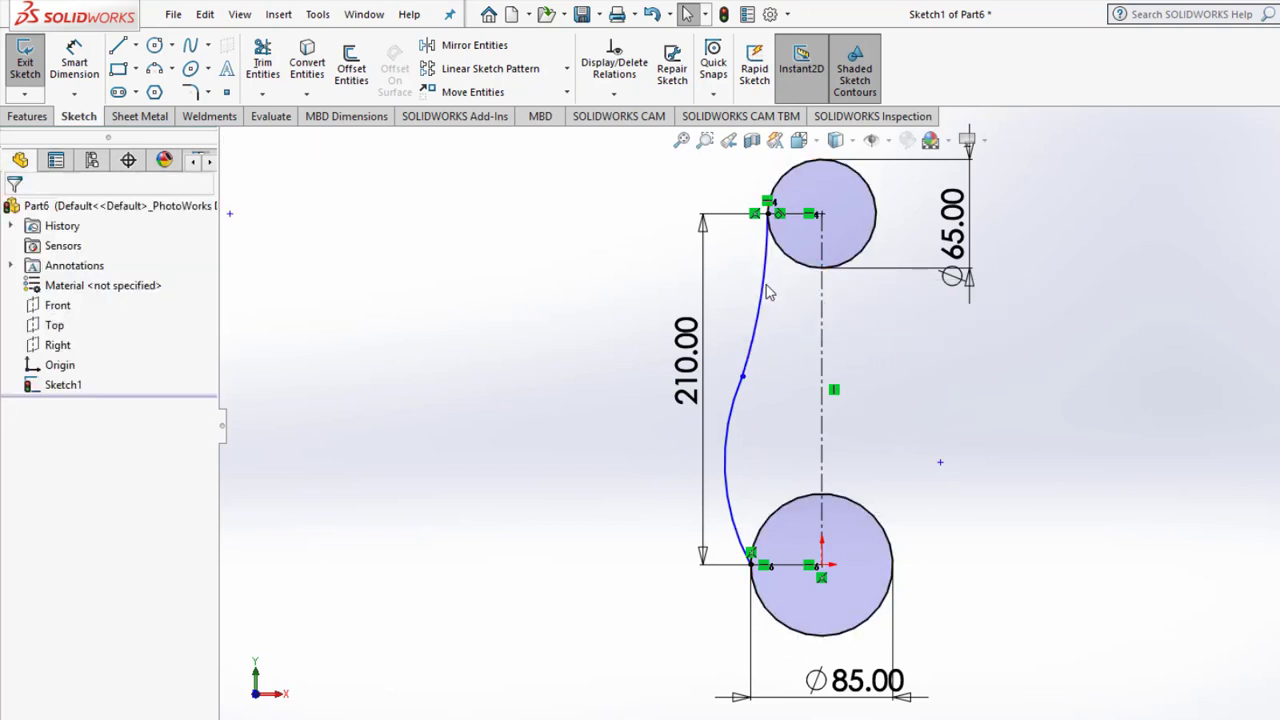
# Mirror both left-side arcs about the vertical centerline.
pyautogui.click(484, 48)
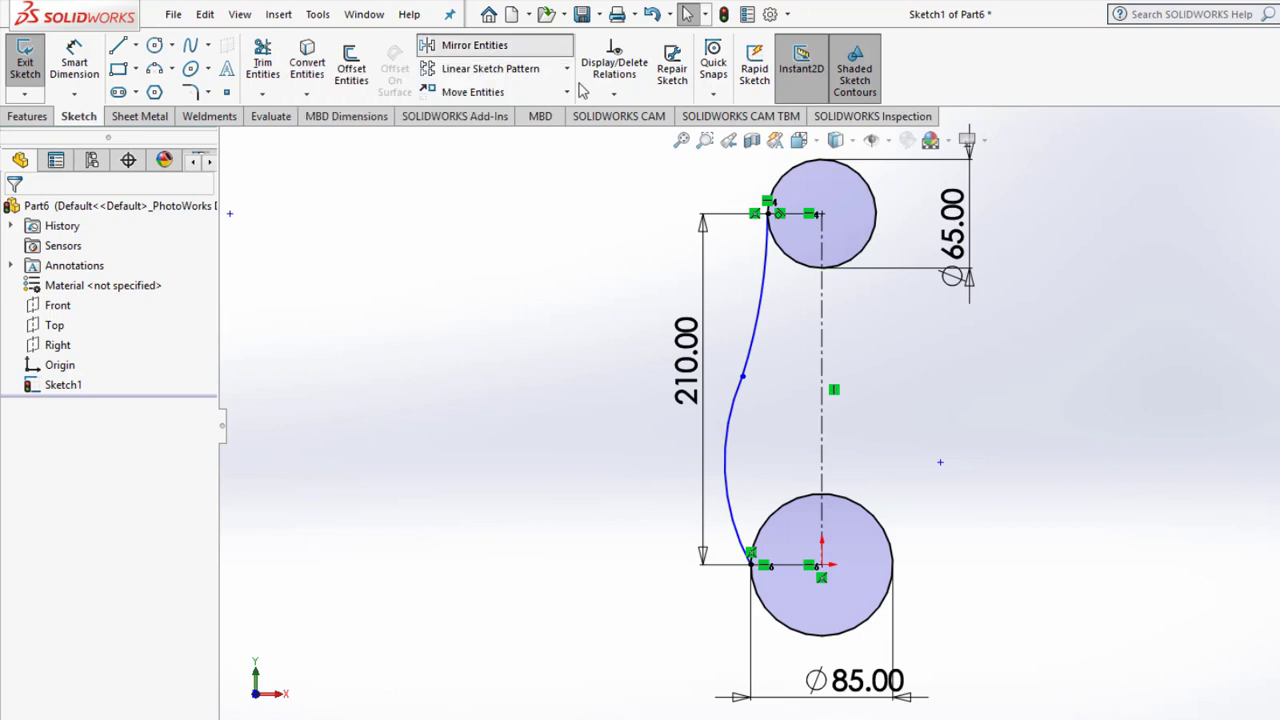
pyautogui.click(768, 289)
pyautogui.click(733, 449)
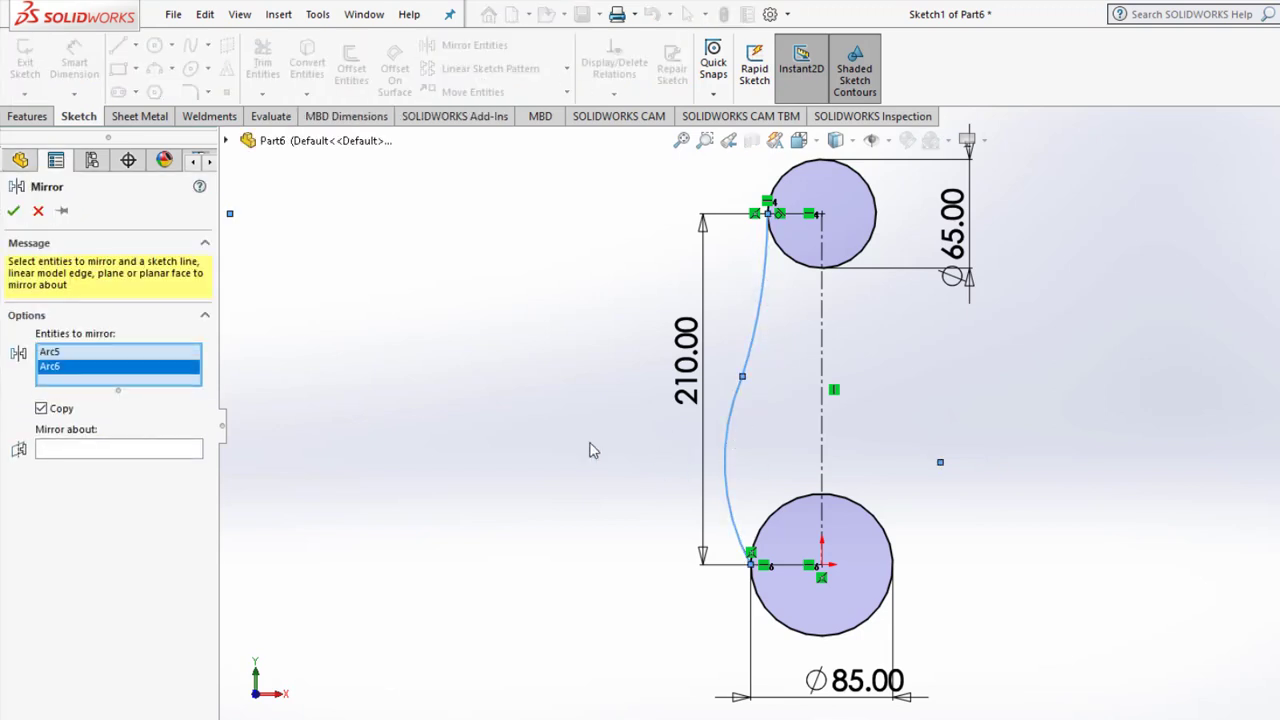
pyautogui.click(78, 451)
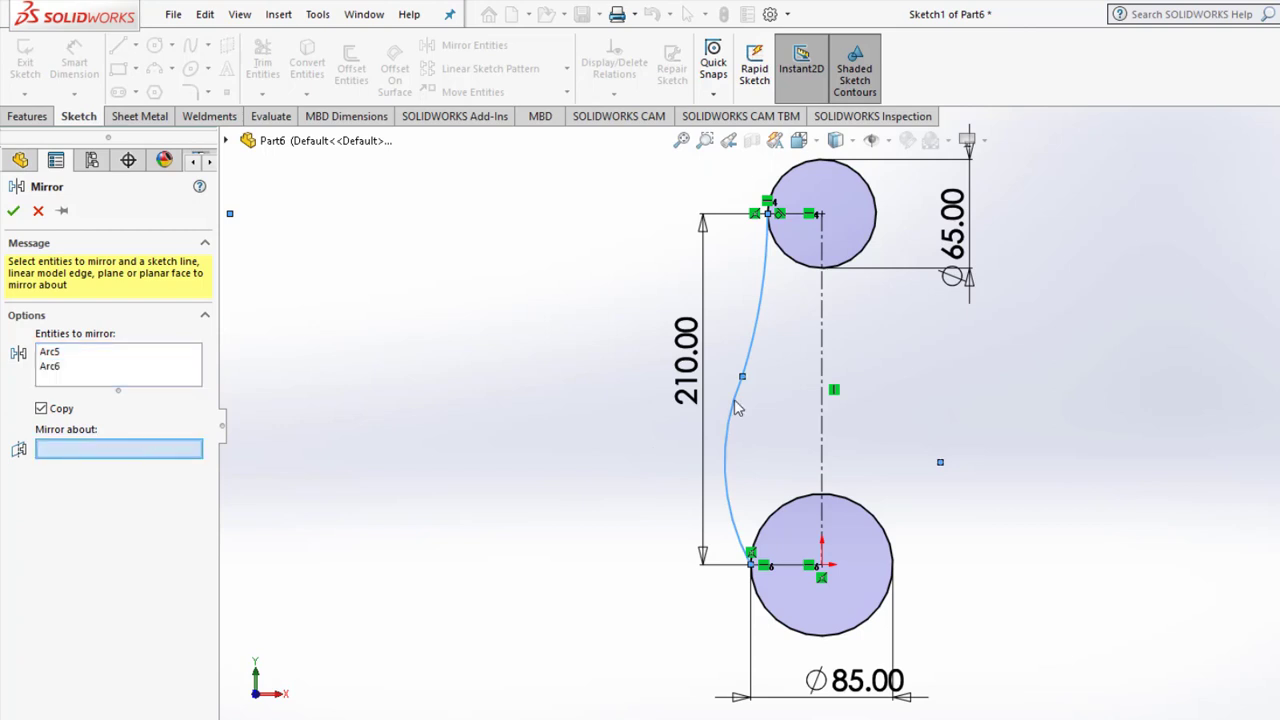
pyautogui.click(824, 338)
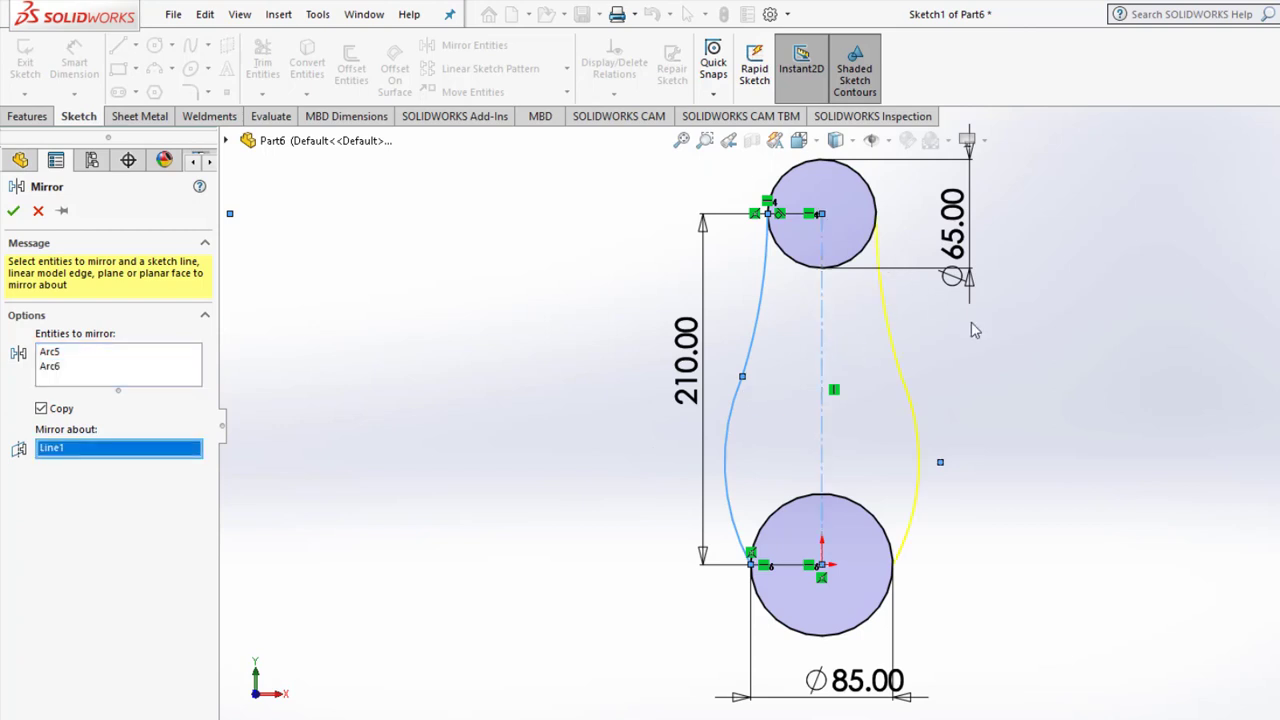
pyautogui.press('Return')
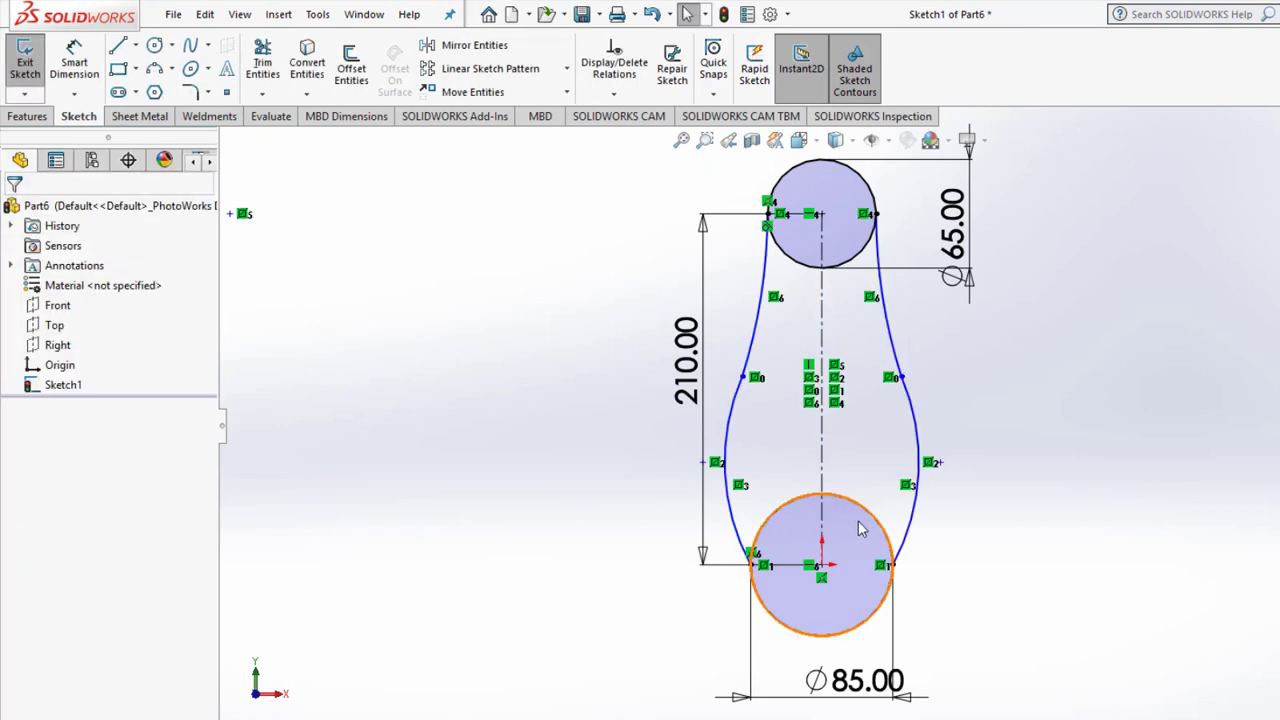
# Power-trim the inner arcs of both circles, then exit the sketch.
pyautogui.click(278, 76)
pyautogui.moveTo(851, 248); pyautogui.dragTo(853, 302)
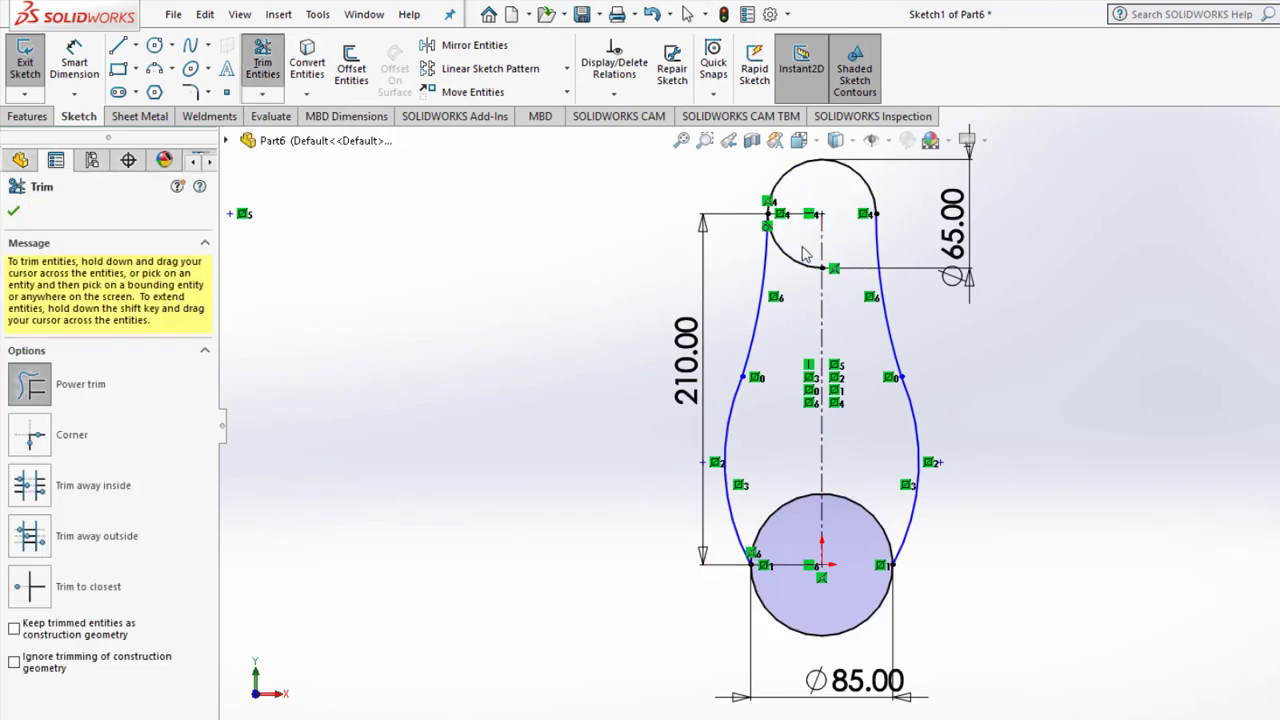
pyautogui.moveTo(805, 255); pyautogui.dragTo(788, 287)
pyautogui.moveTo(865, 468); pyautogui.dragTo(862, 544)
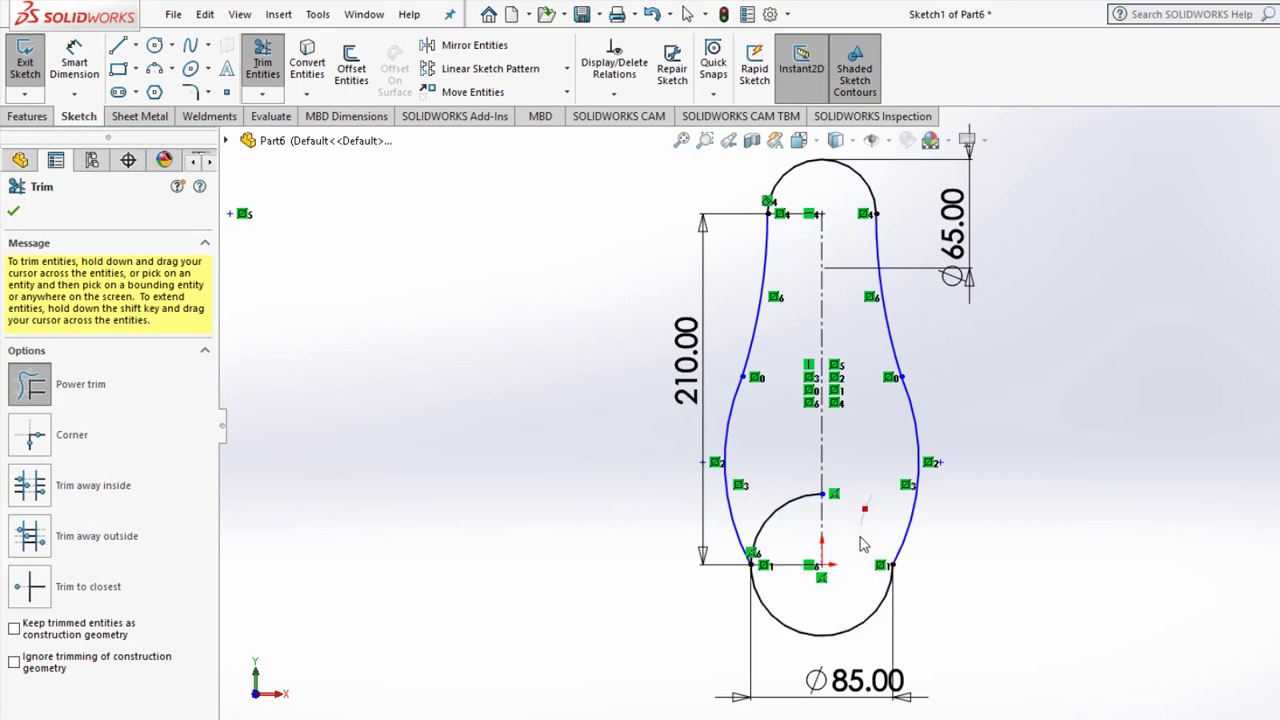
pyautogui.moveTo(785, 522); pyautogui.dragTo(781, 493)
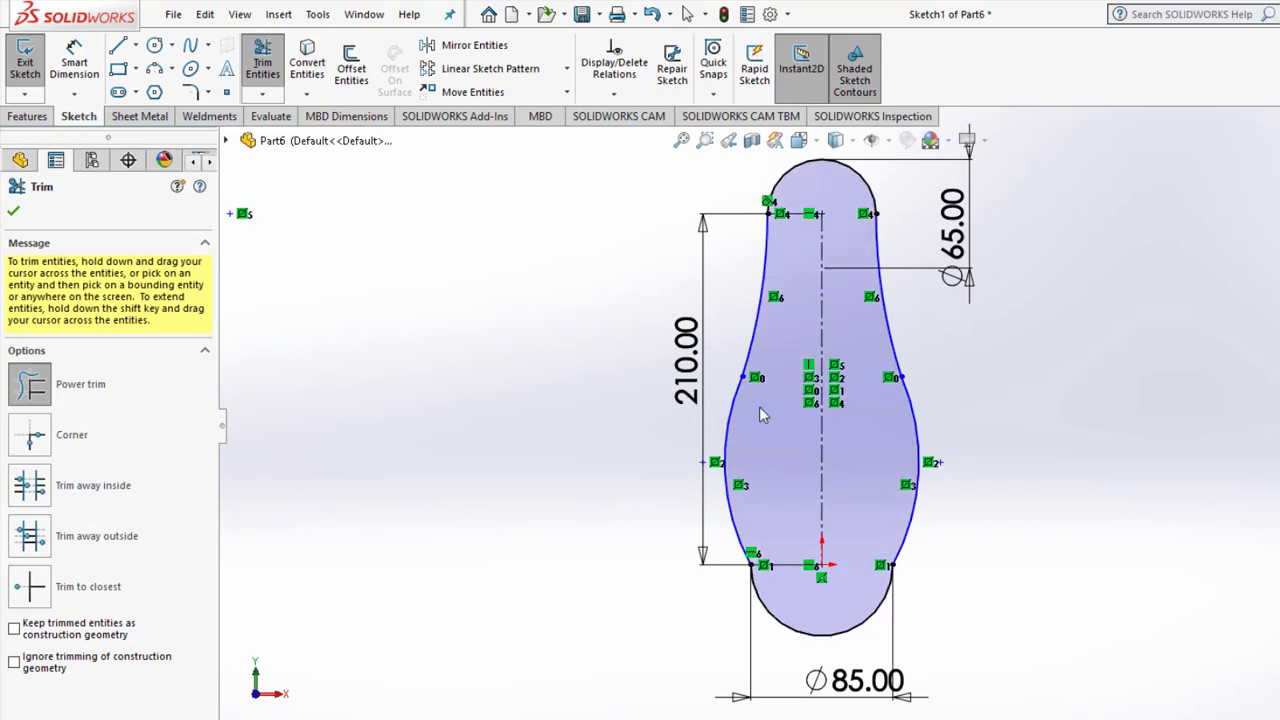
pyautogui.click(13, 211)
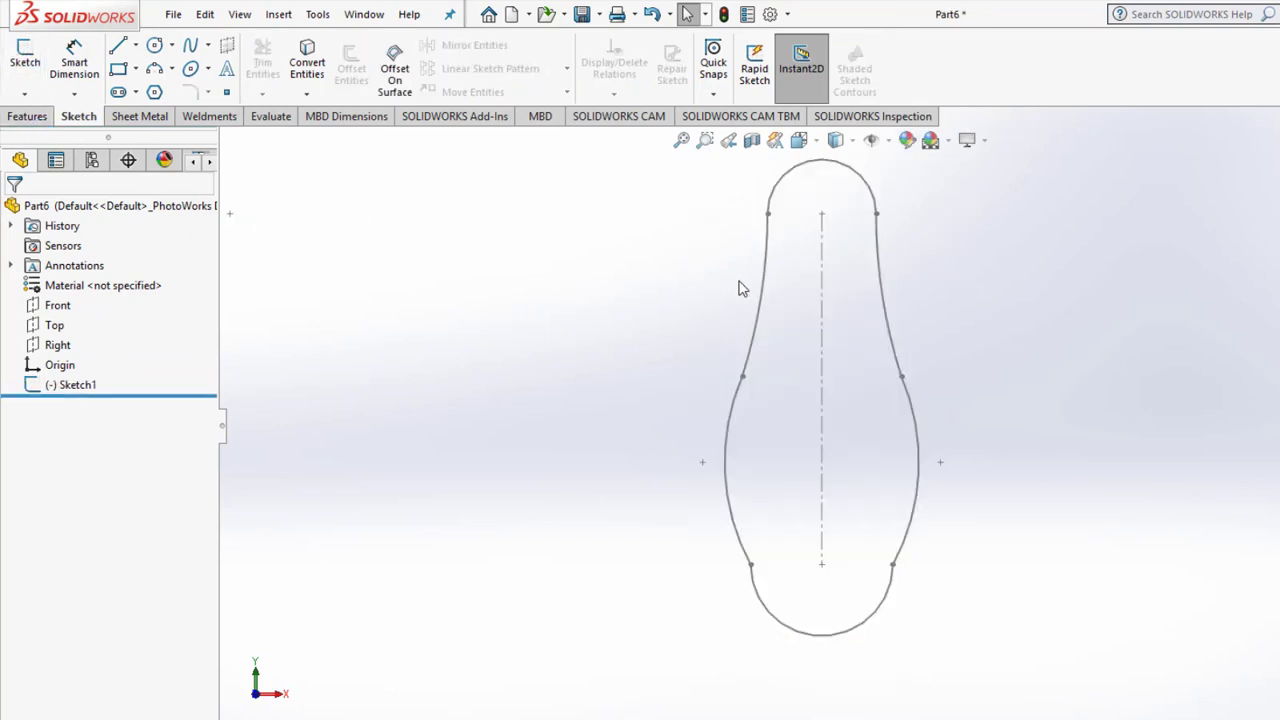
# Boss-extrude the link sketch 20 mm blind with a 14° draft angle.
pyautogui.click(70, 384)
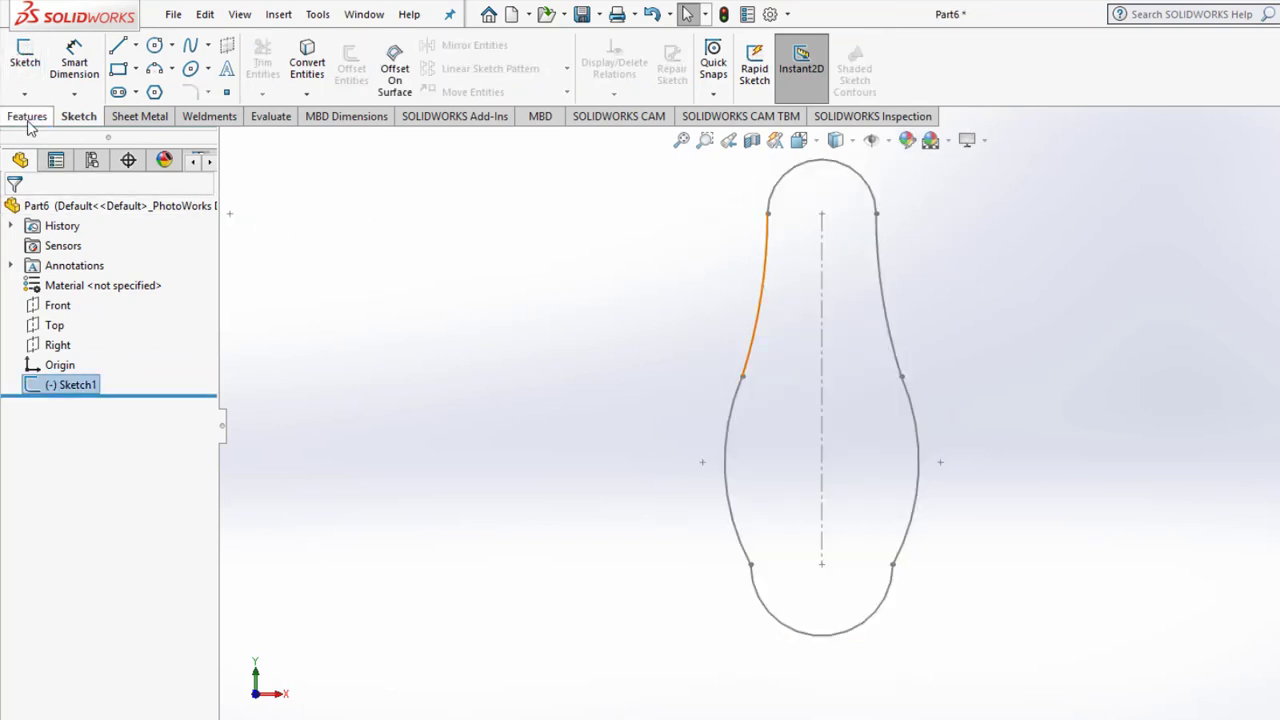
pyautogui.click(28, 117)
pyautogui.click(35, 60)
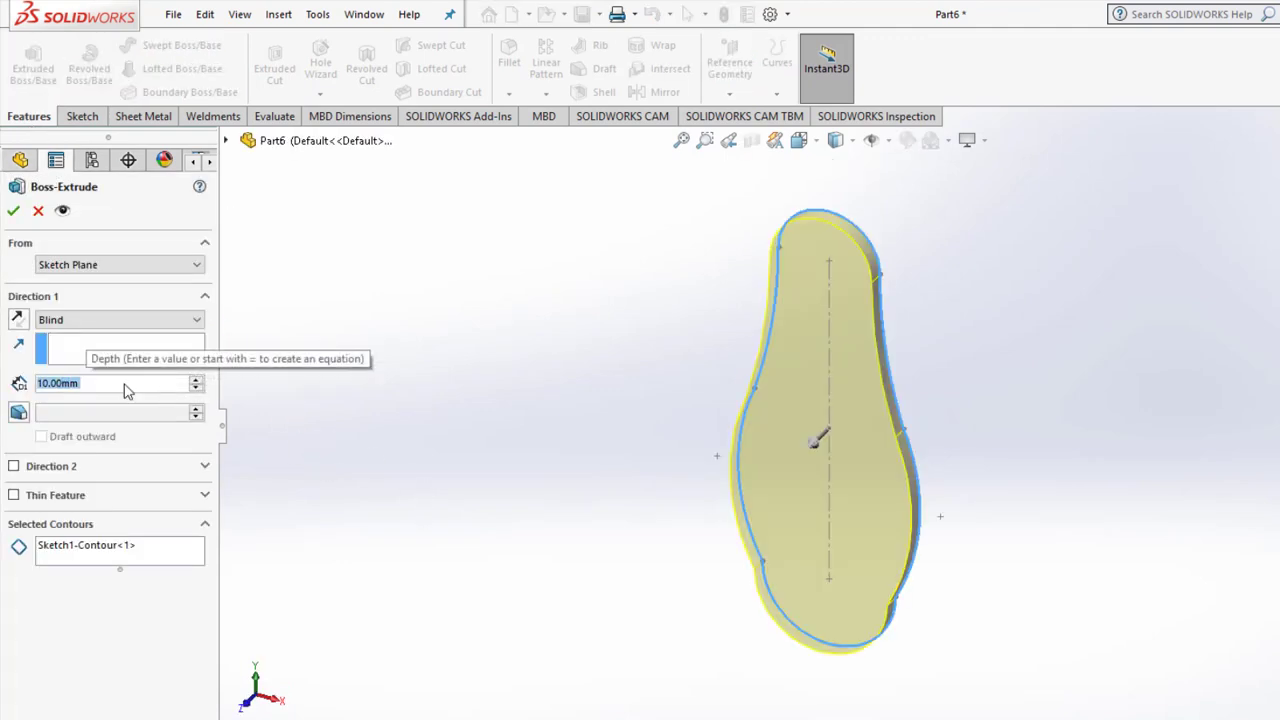
pyautogui.click(113, 384)
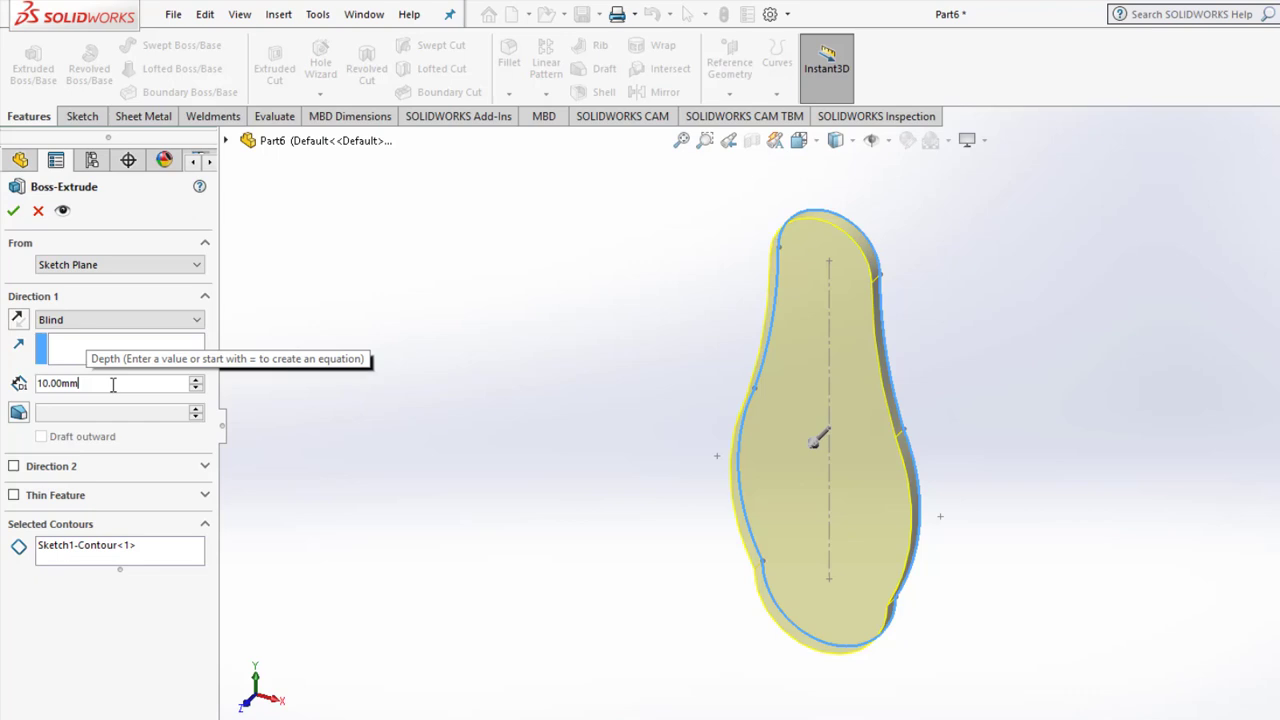
pyautogui.write('20')
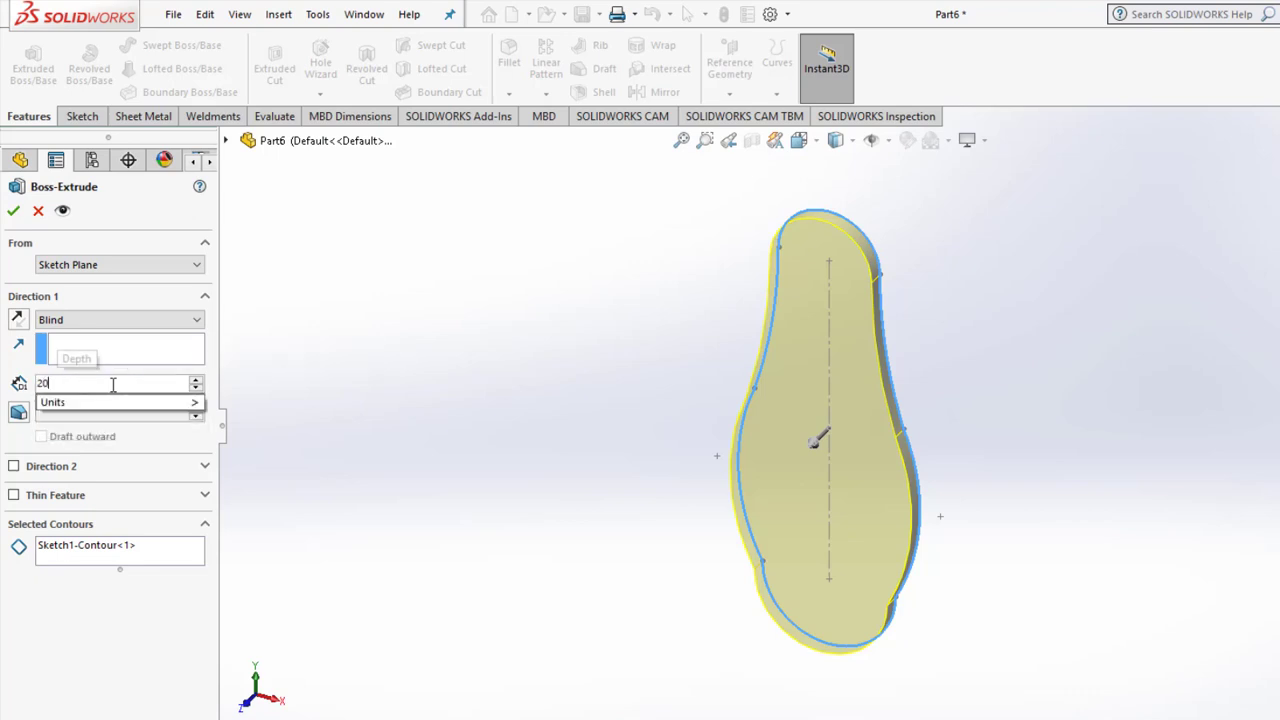
pyautogui.press('Return')
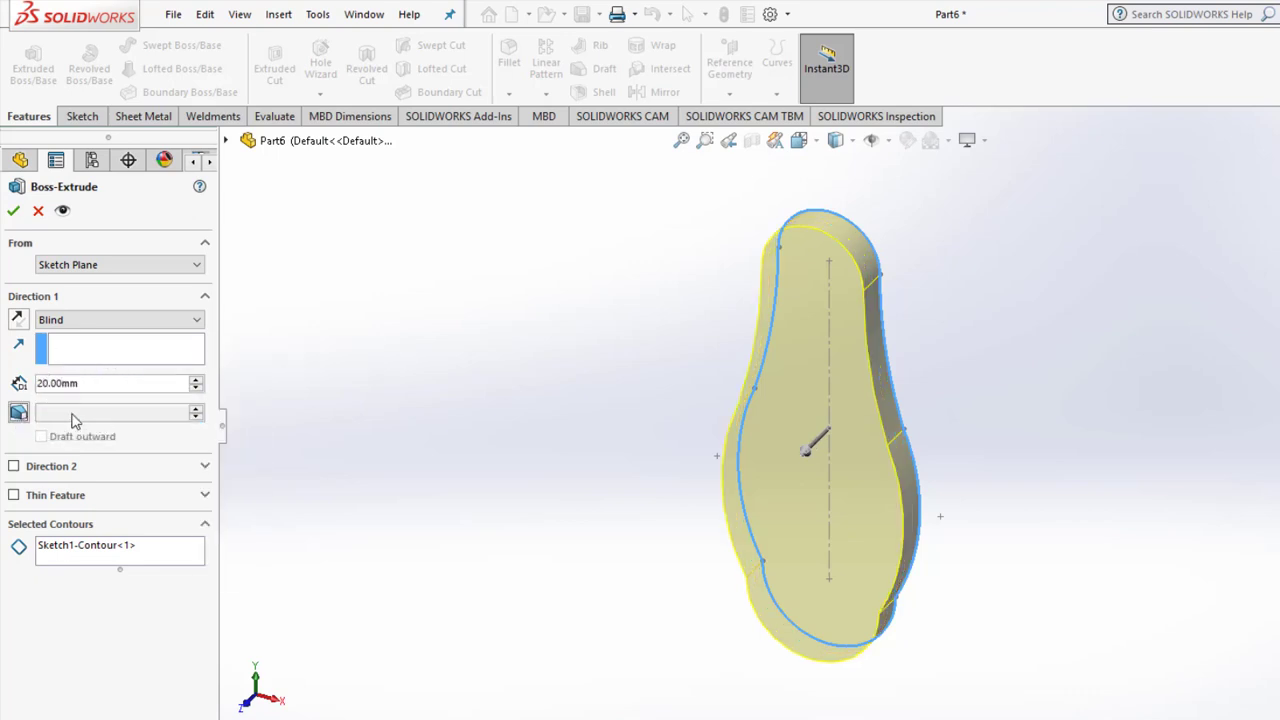
pyautogui.click(22, 413)
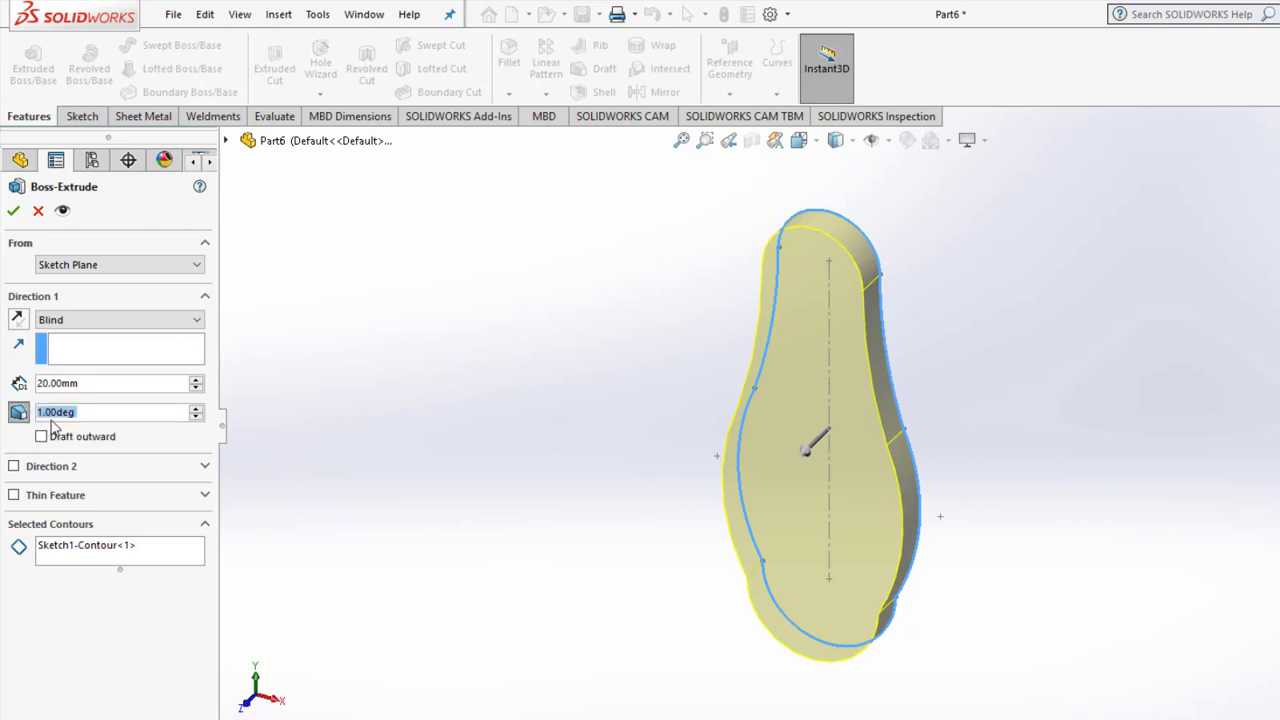
pyautogui.write('14')
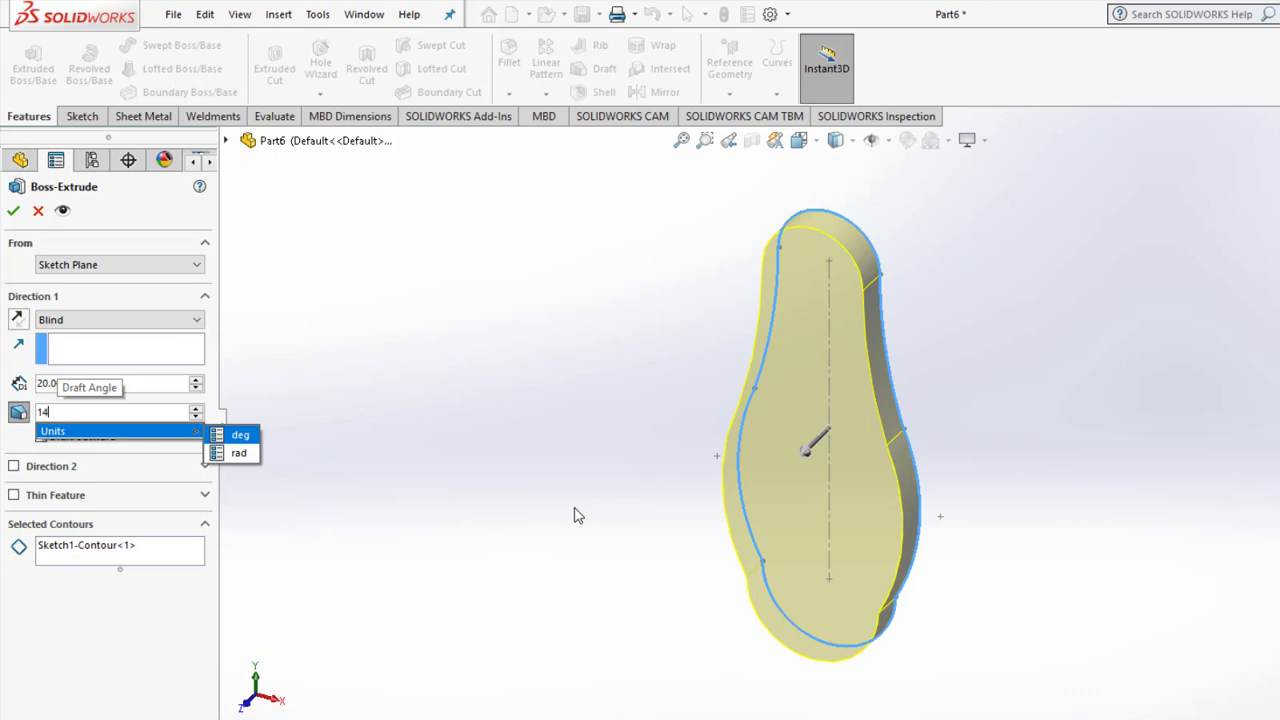
pyautogui.press('Return')
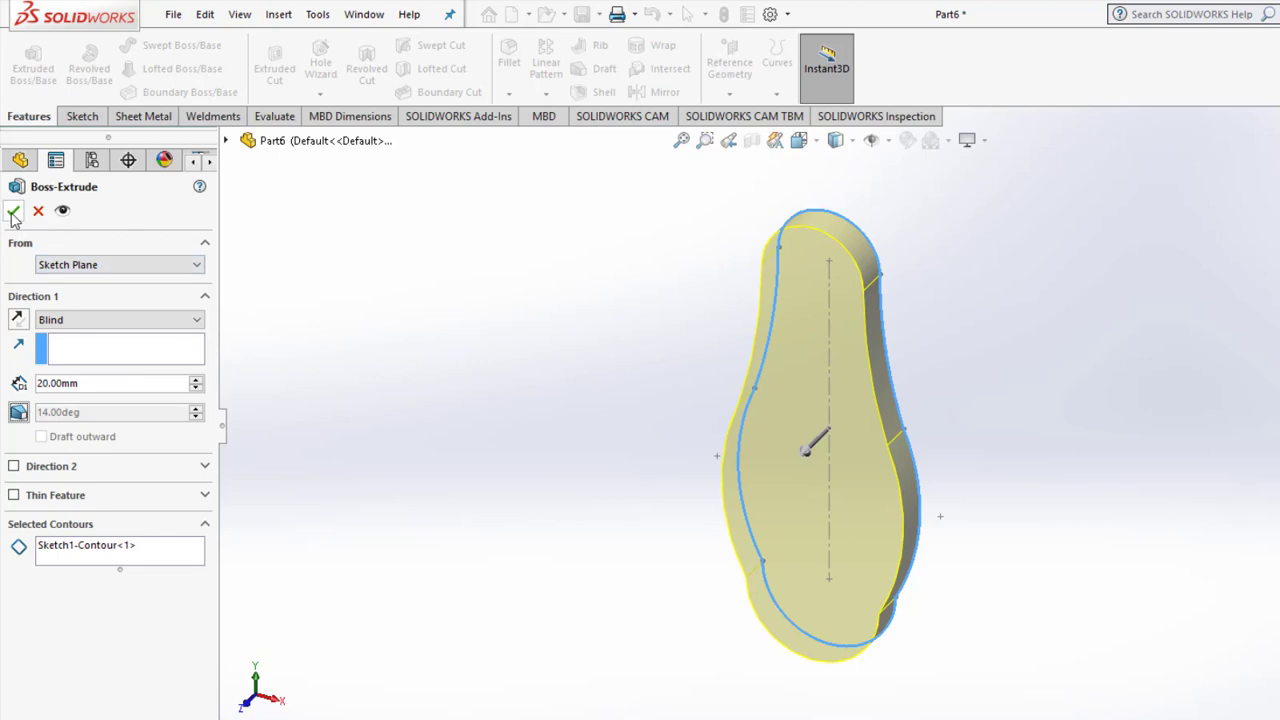
pyautogui.click(12, 212)
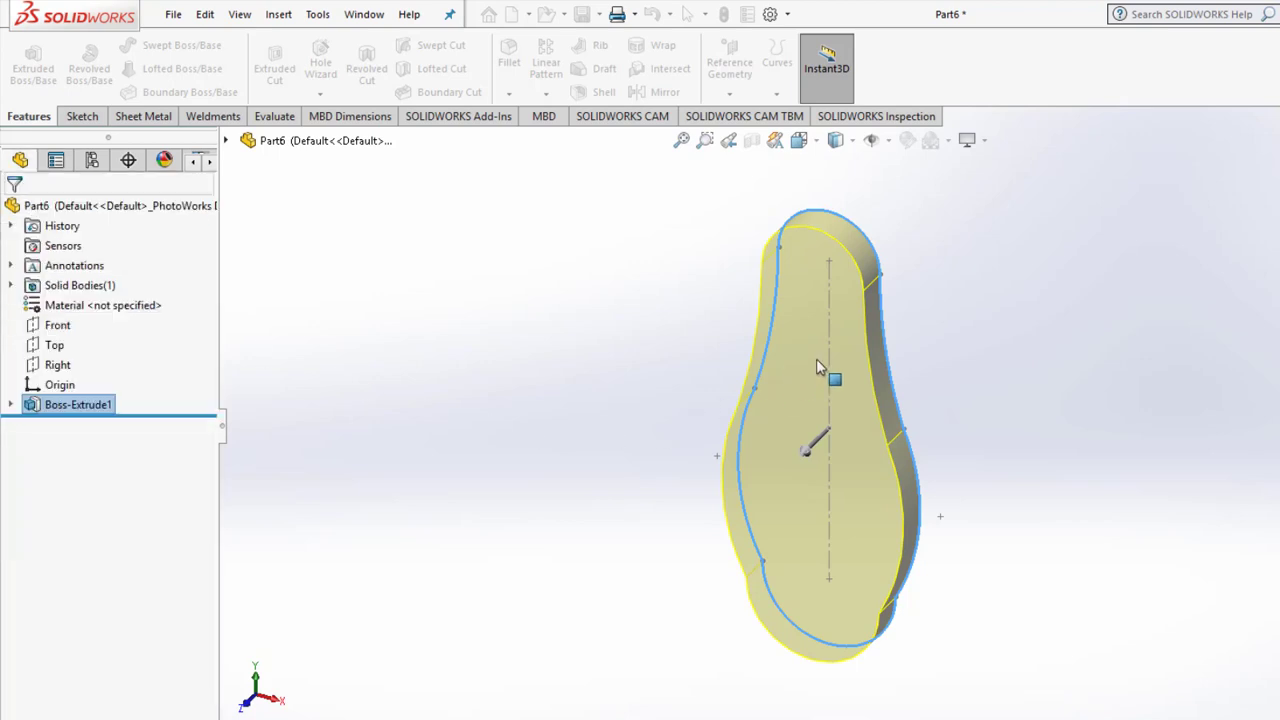
# Orbit the extruded link, switch it to Wireframe display, and view it from the front.
pyautogui.moveTo(847, 345)
pyautogui.mouseDown(button='middle')
pyautogui.moveTo(729, 371)
pyautogui.moveTo(737, 497)
pyautogui.moveTo(822, 150)
pyautogui.mouseUp(button='middle')
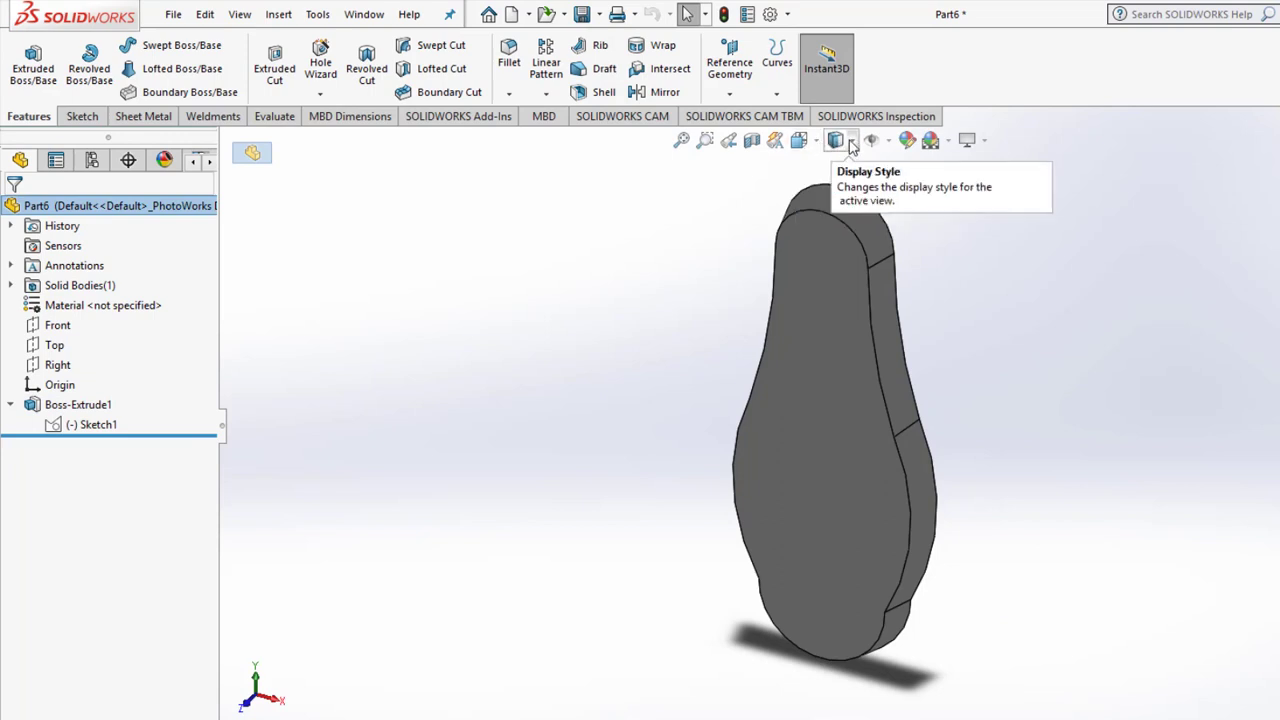
pyautogui.click(851, 141)
pyautogui.click(839, 265)
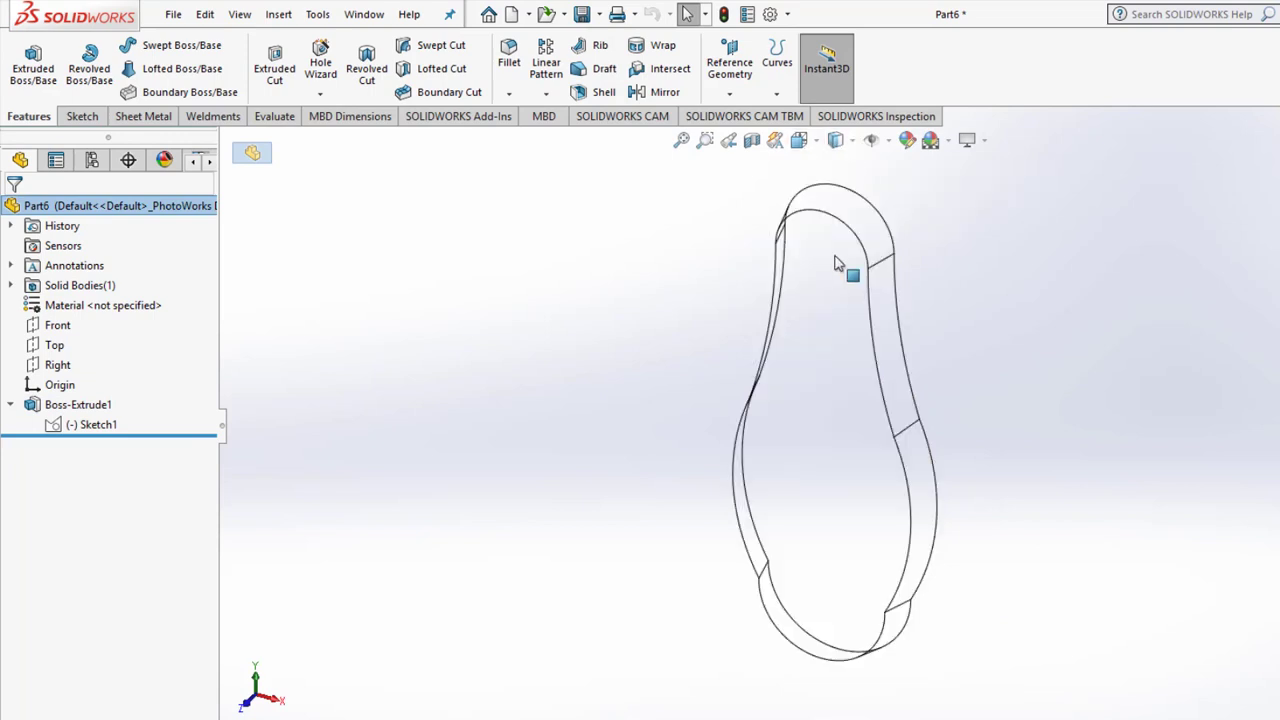
pyautogui.click(816, 146)
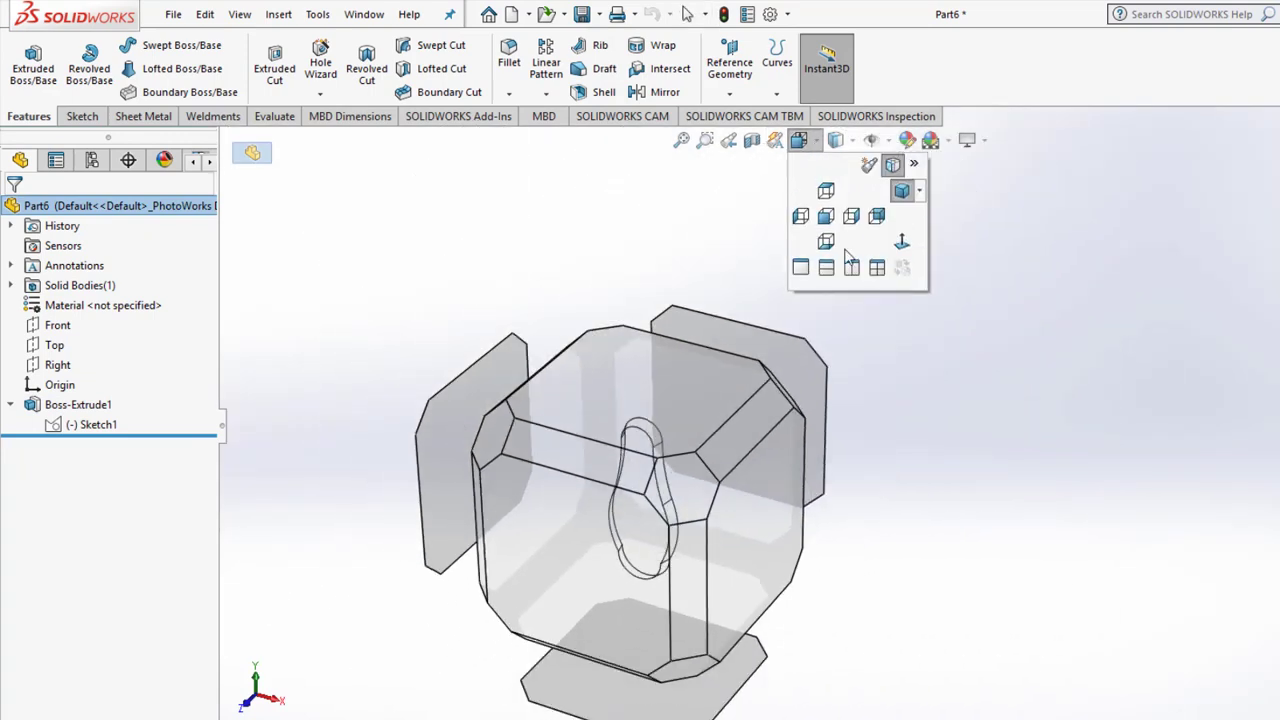
pyautogui.click(830, 216)
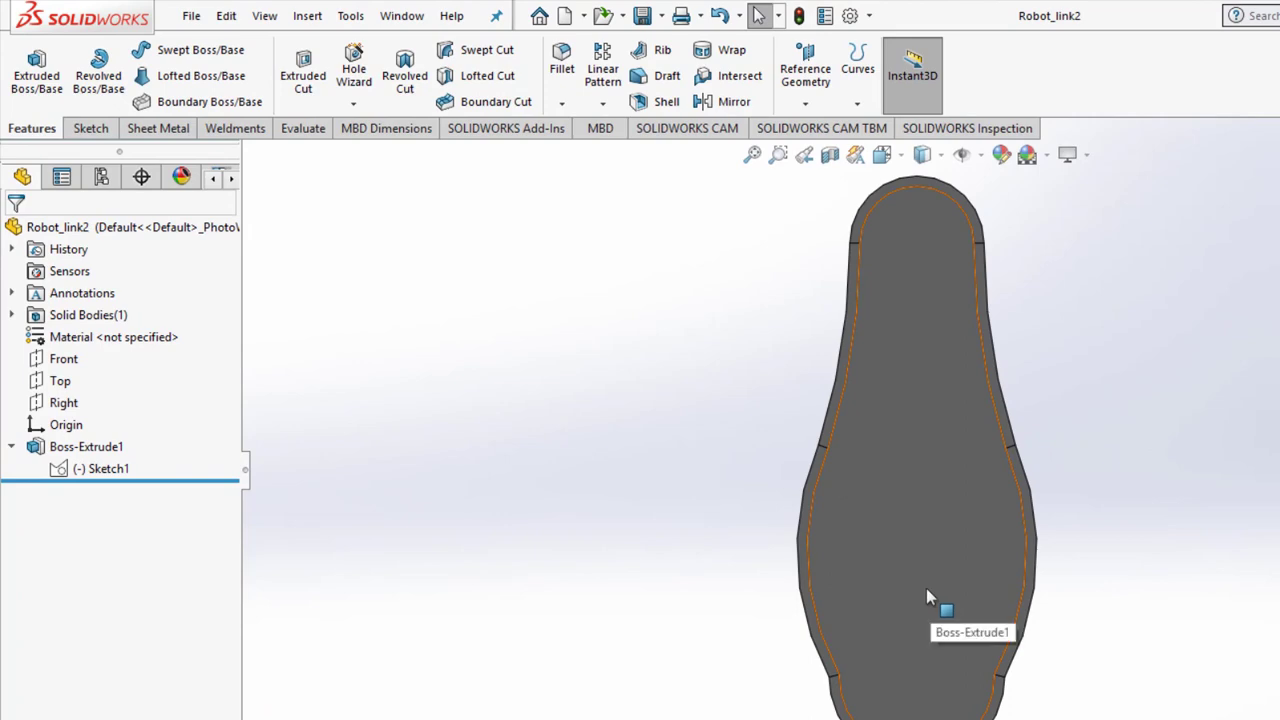
# Save the link via Save As as Robot_link2, then create a new blank Part document.
pyautogui.click(191, 18)
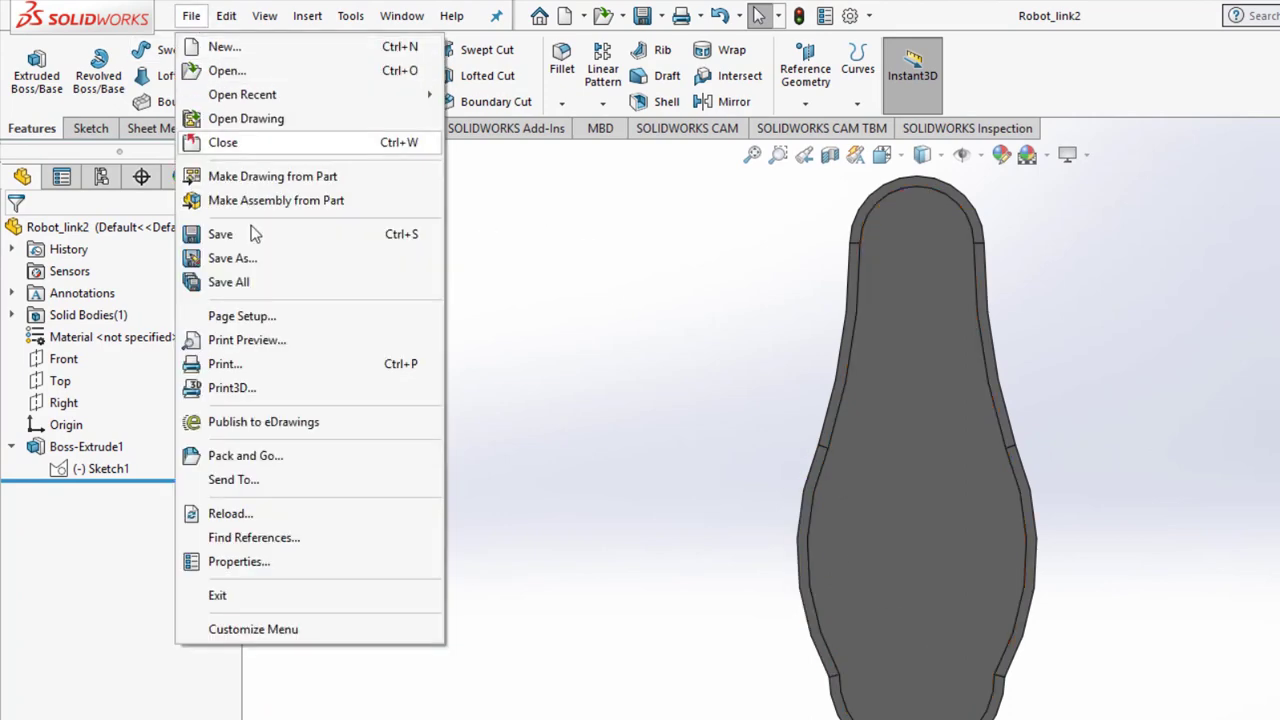
pyautogui.click(215, 254)
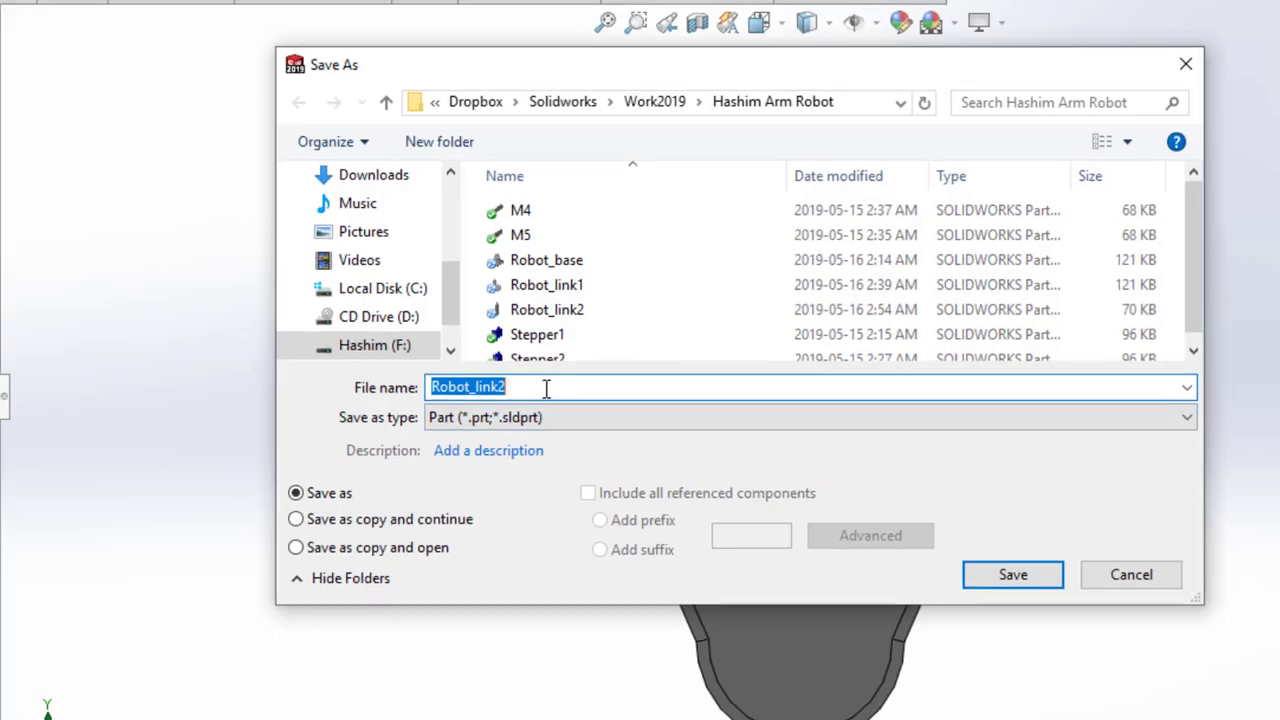
pyautogui.click(581, 394)
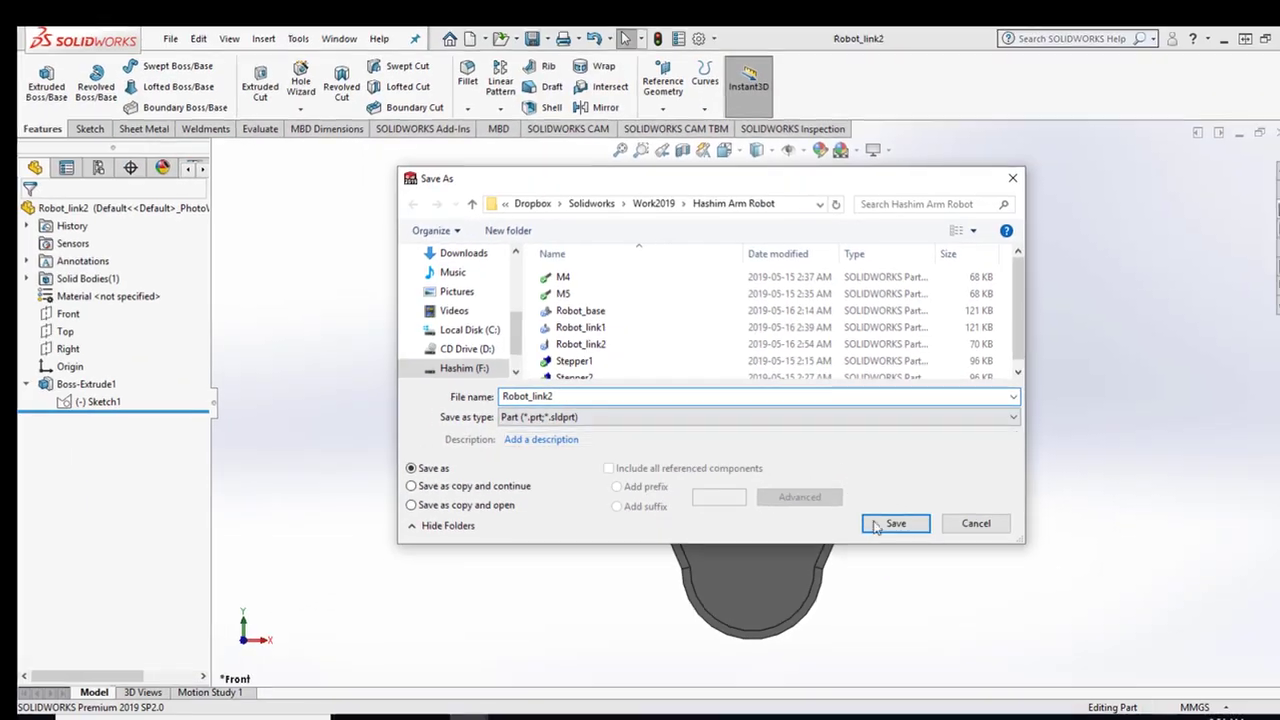
pyautogui.click(934, 540)
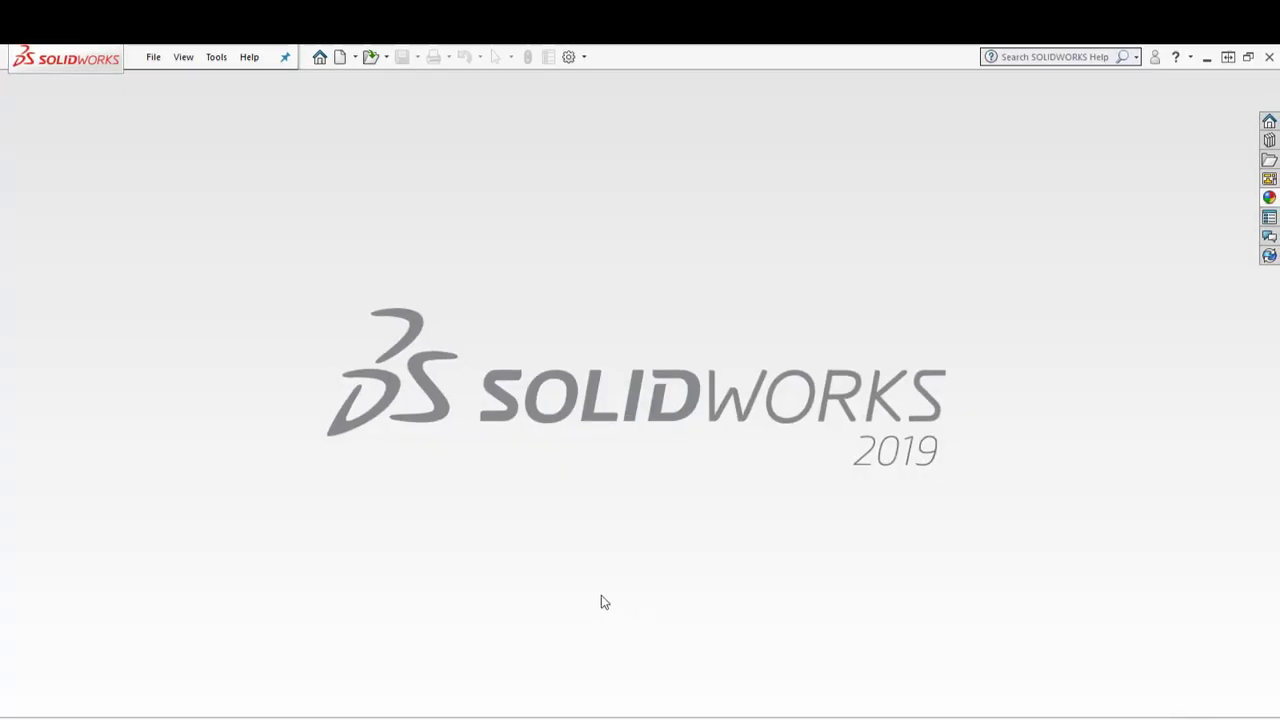
pyautogui.click(340, 65)
pyautogui.click(670, 568)
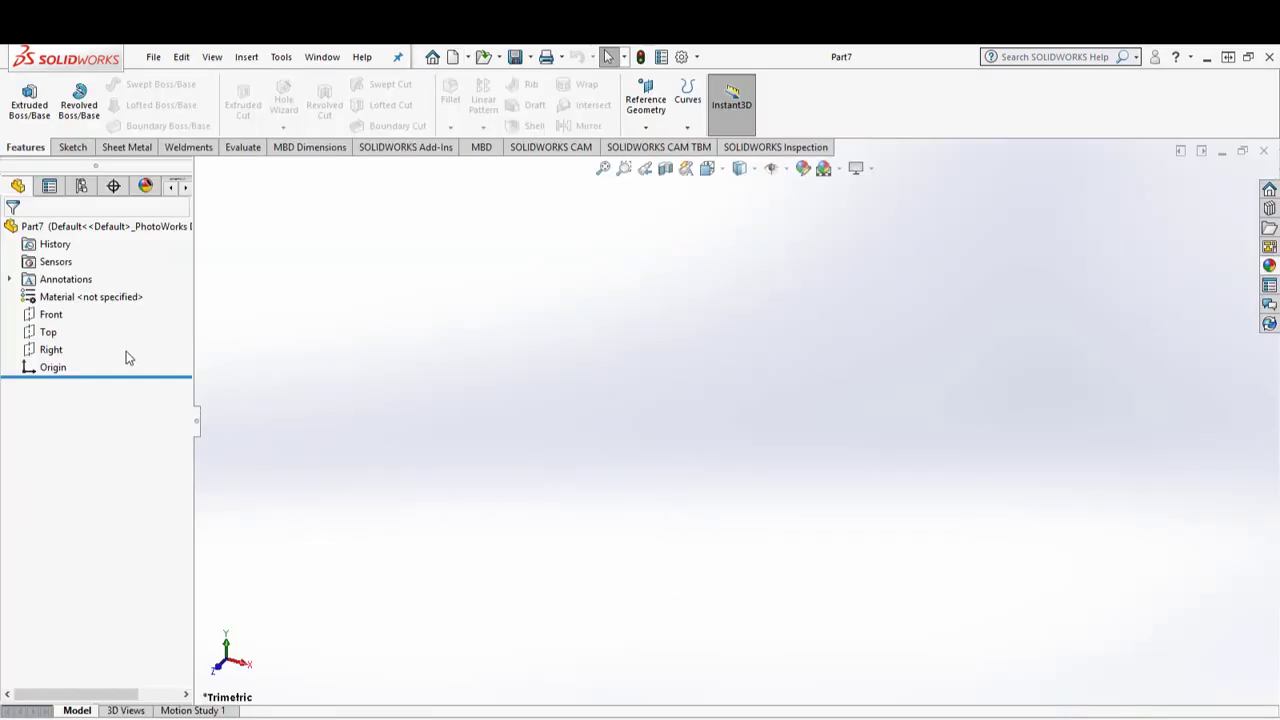
# On the Front plane, draw a circle at the origin and dimension its diameter to 60 mm.
pyautogui.click(50, 314)
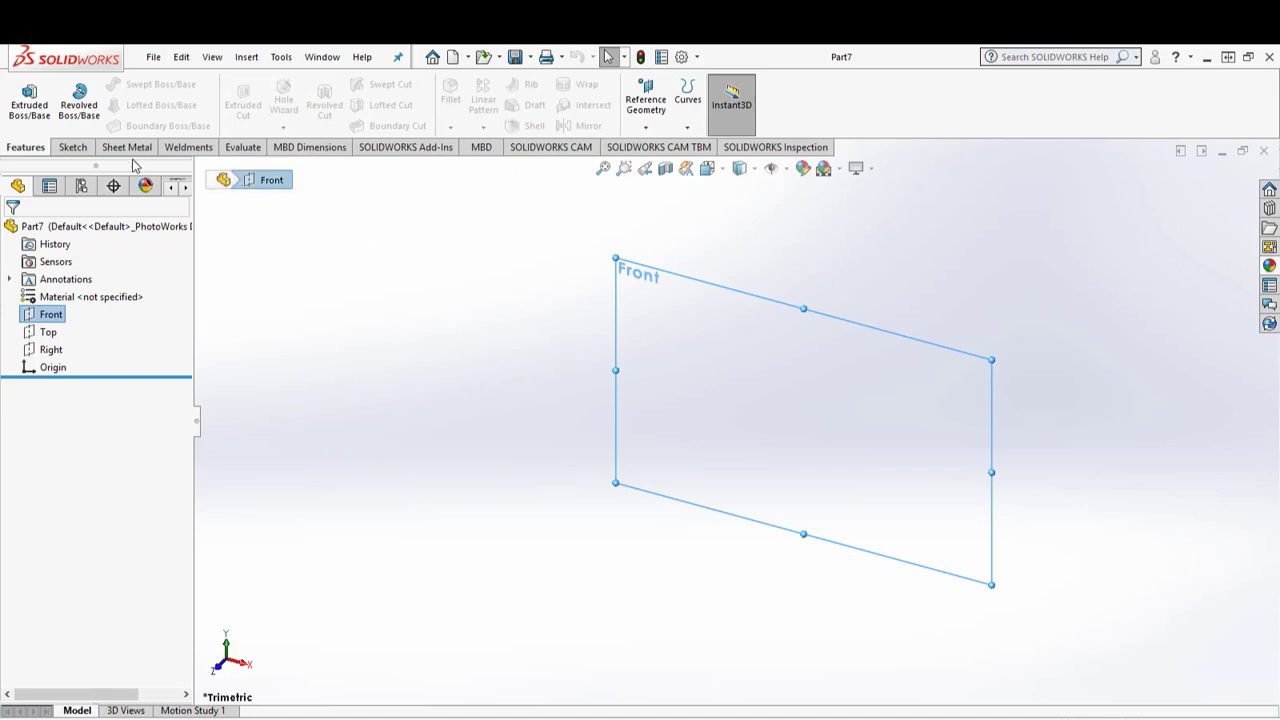
pyautogui.click(29, 100)
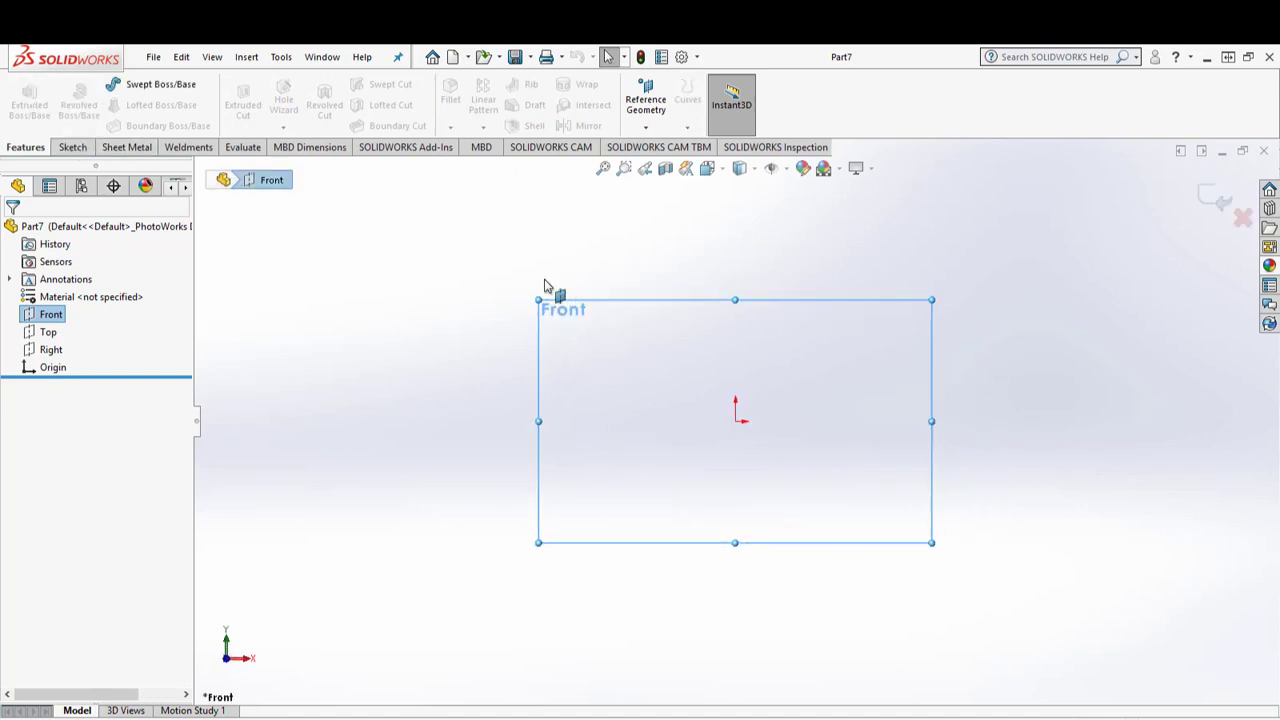
pyautogui.click(736, 420)
pyautogui.click(802, 532)
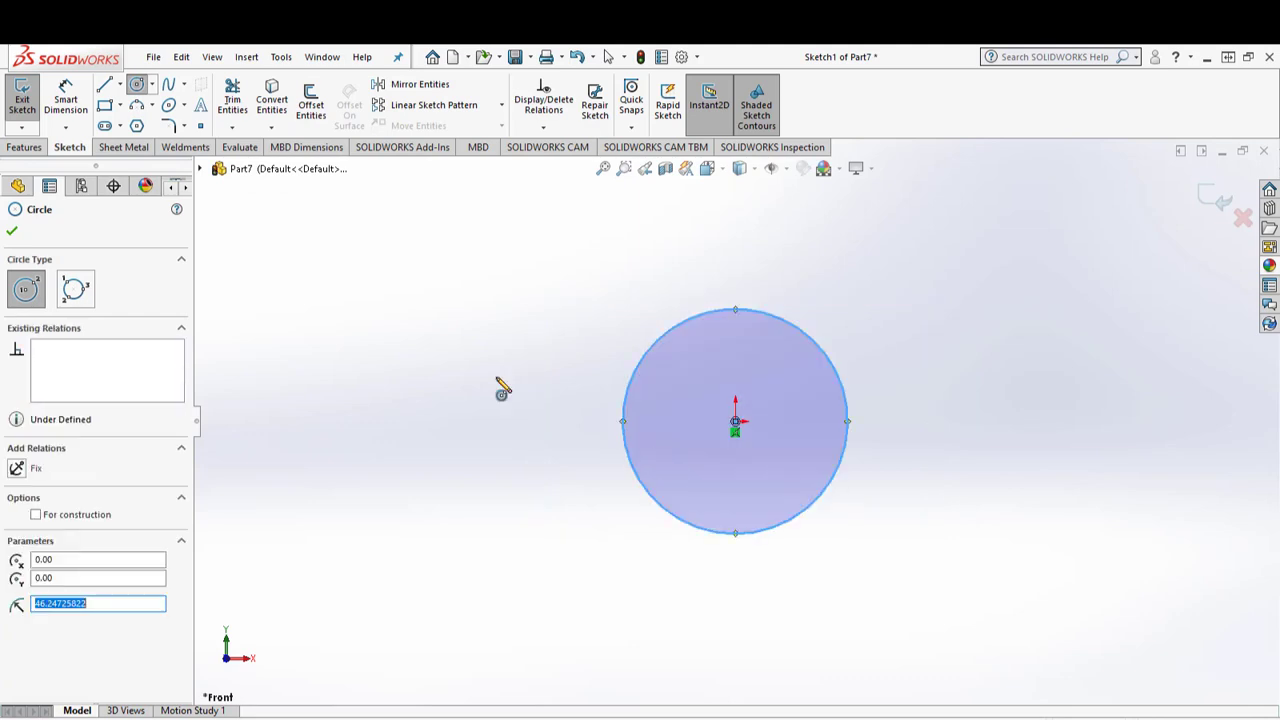
pyautogui.click(65, 100)
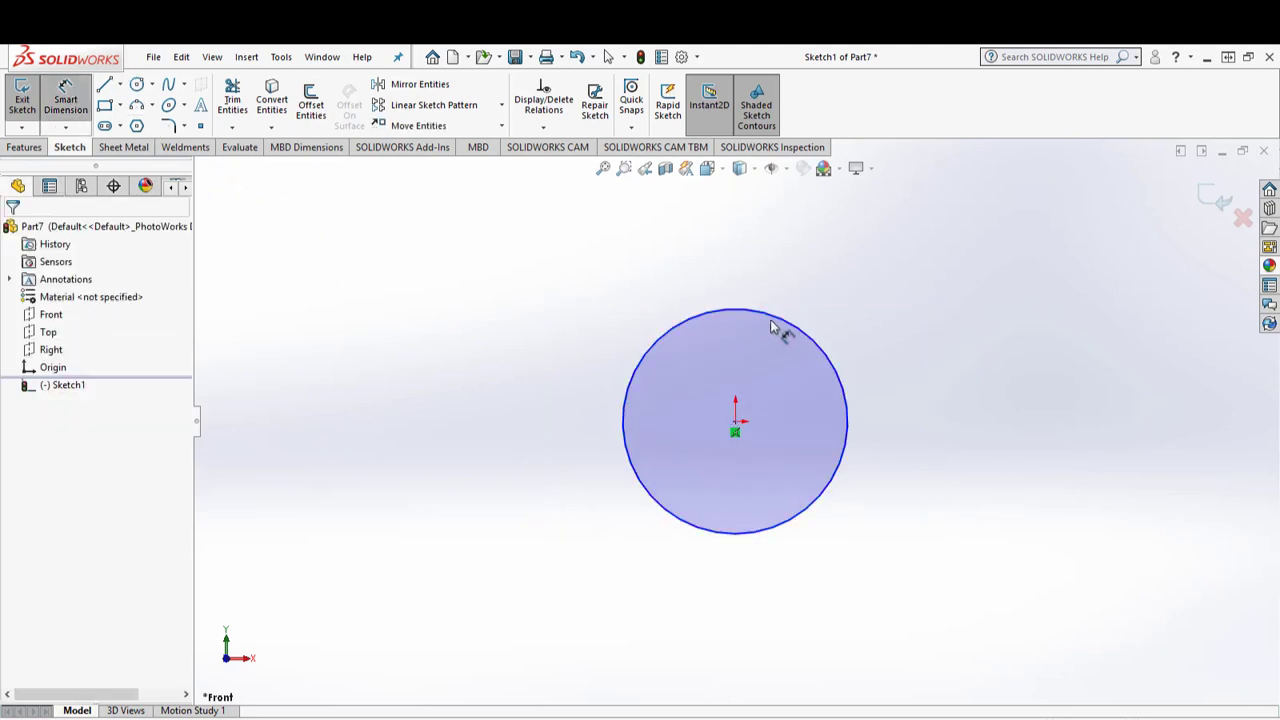
pyautogui.click(783, 325)
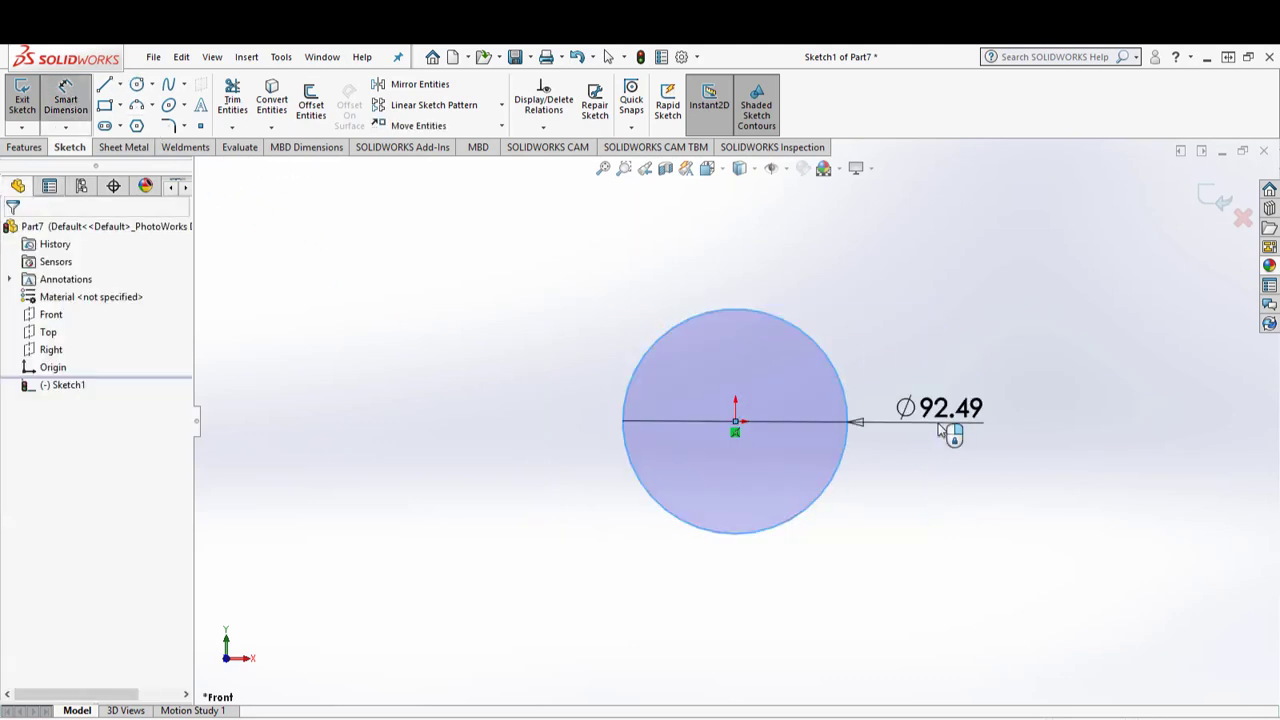
pyautogui.click(938, 423)
pyautogui.write('60')
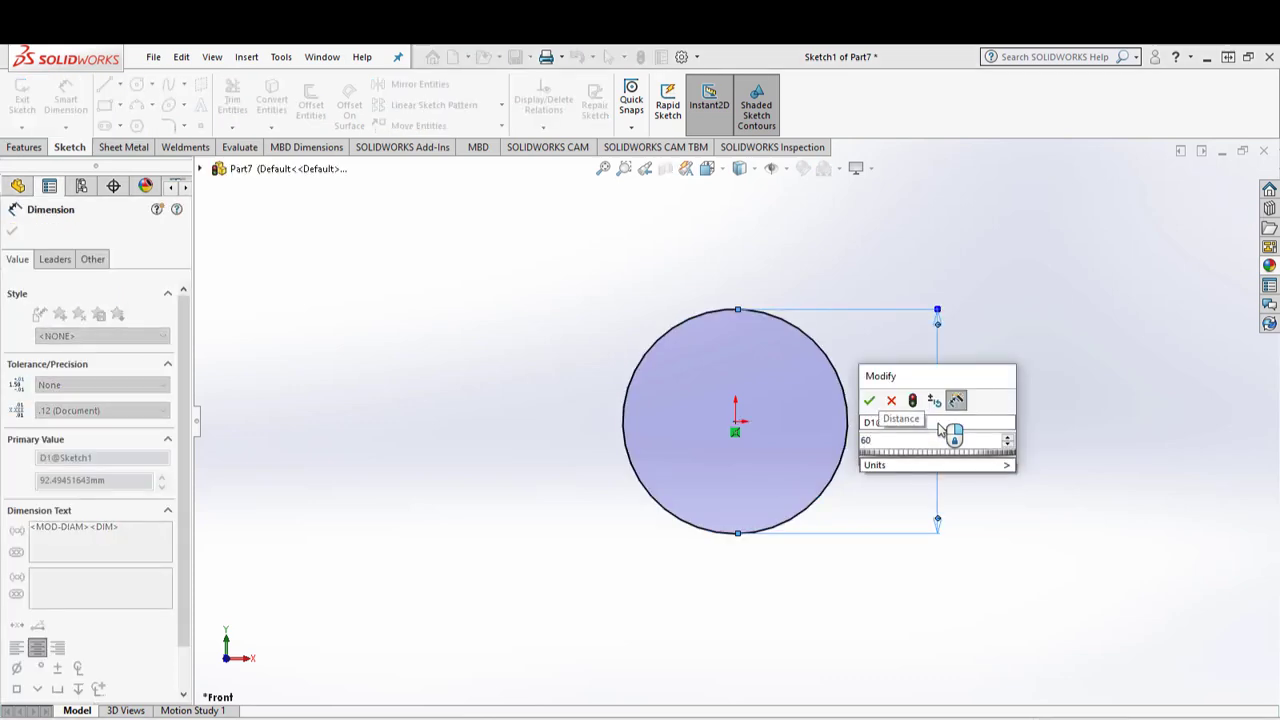
pyautogui.press('Return')
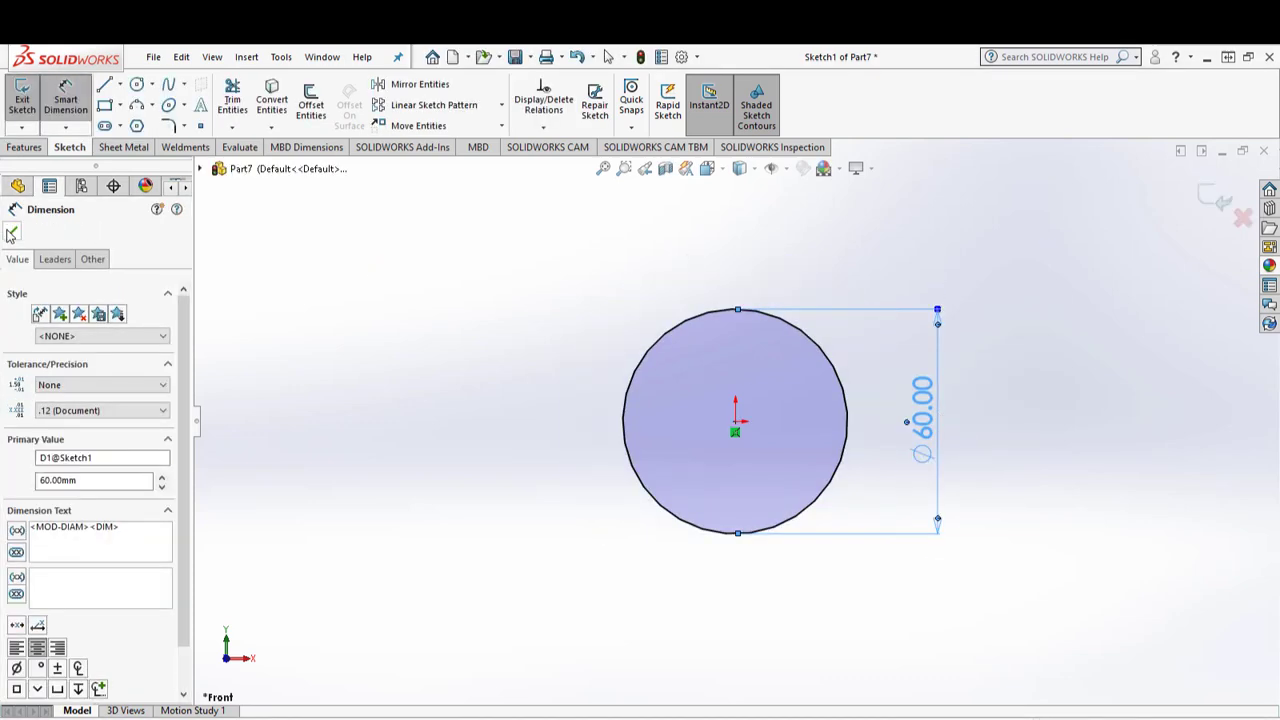
pyautogui.click(11, 233)
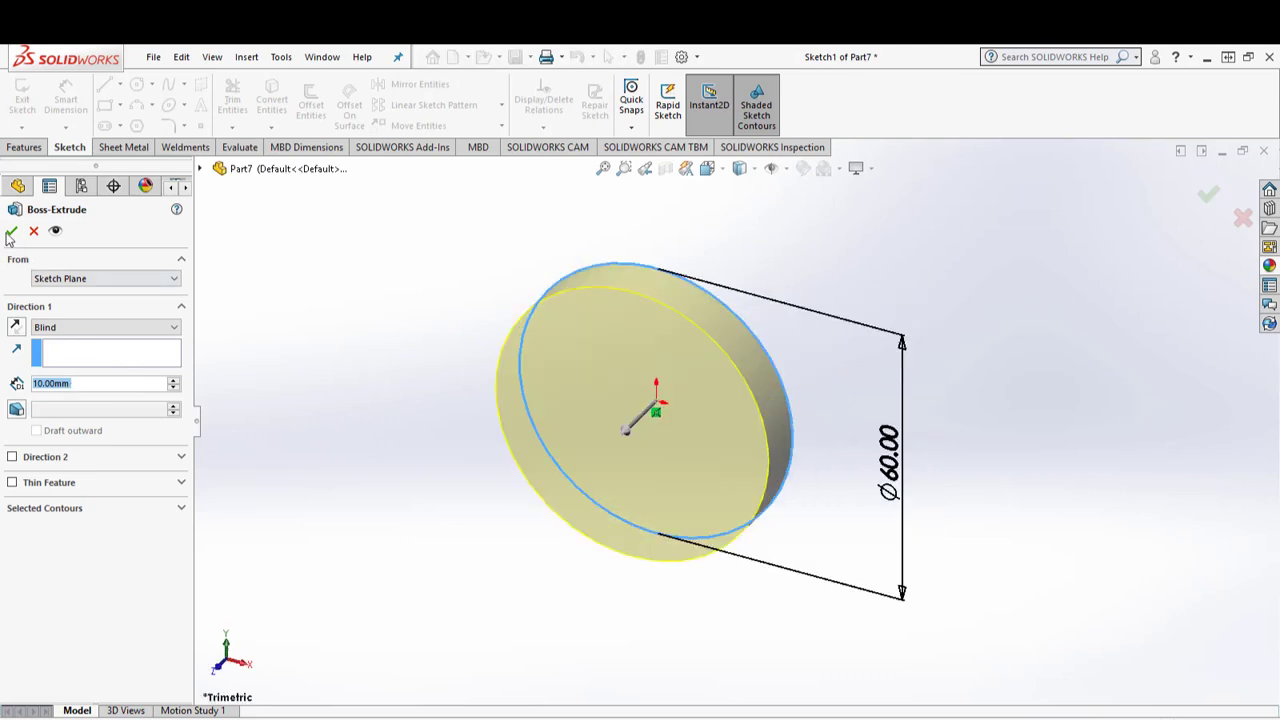
# Accept the Blind 10 mm extrusion of the Ø60 circle as Boss-Extrude1.
pyautogui.click(11, 231)
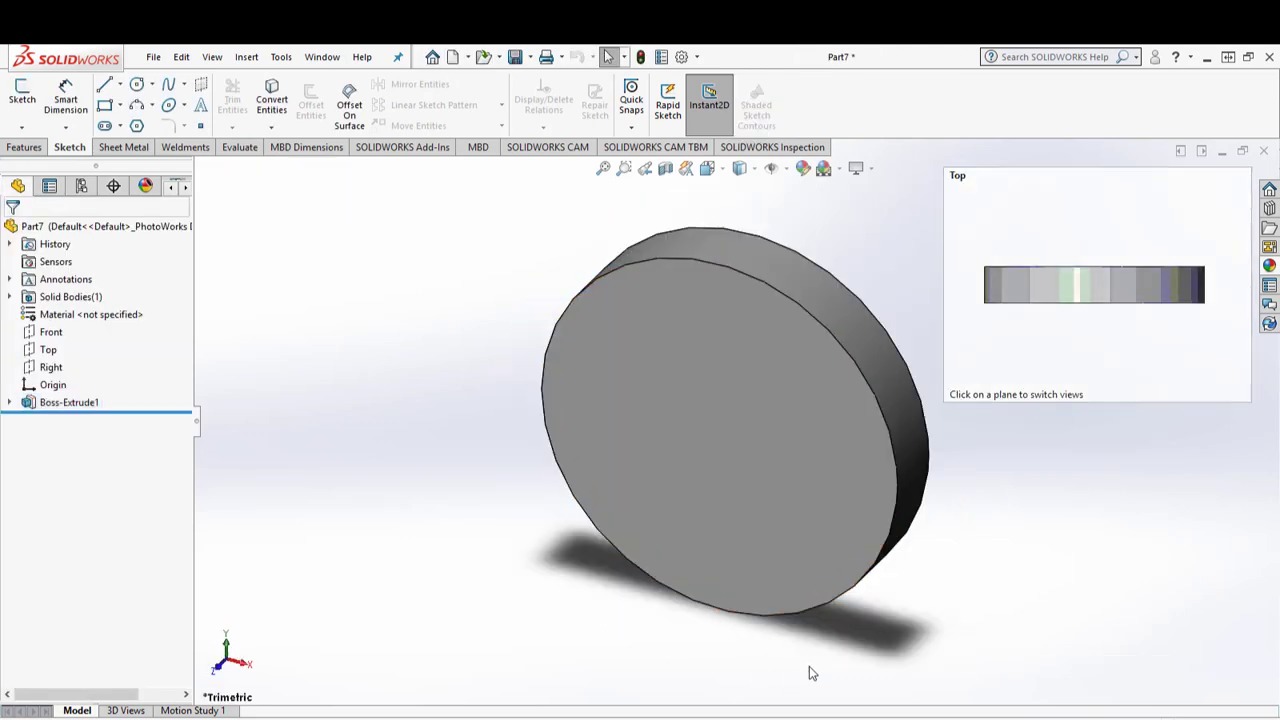
# Open a new sketch on the disc's front face and orient the view Normal To it.
pyautogui.doubleClick(770, 395)
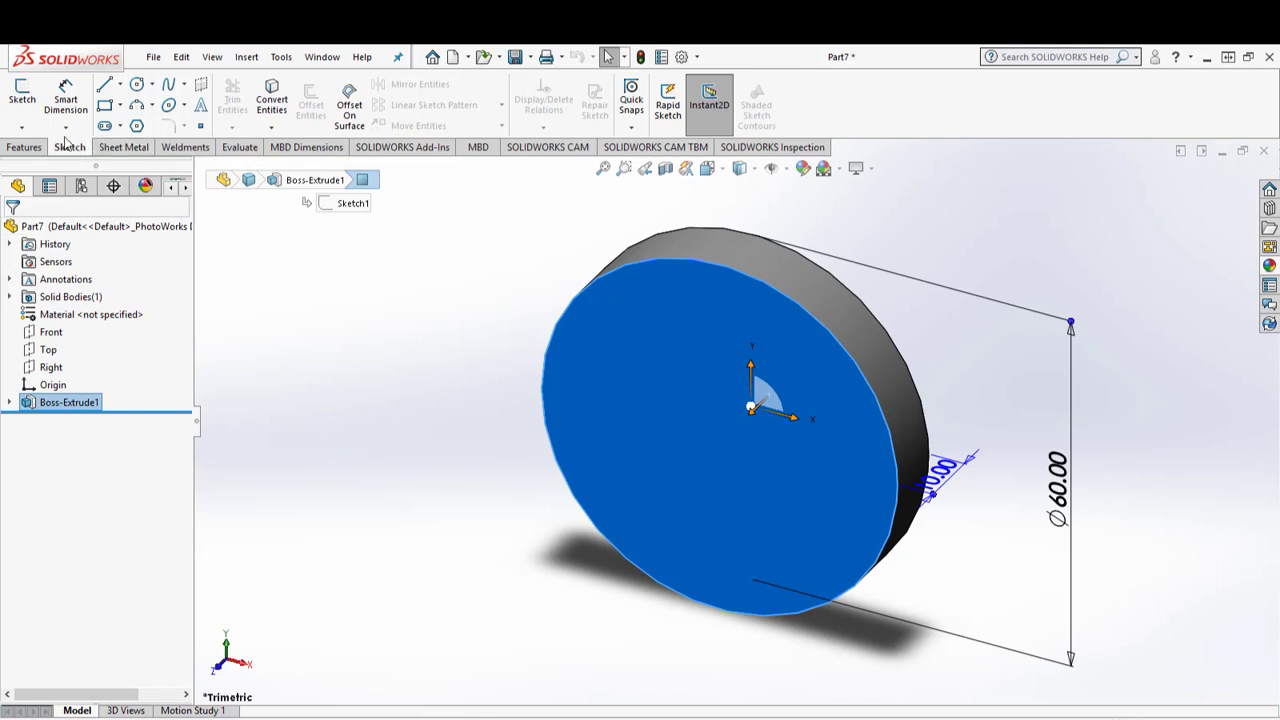
pyautogui.click(22, 95)
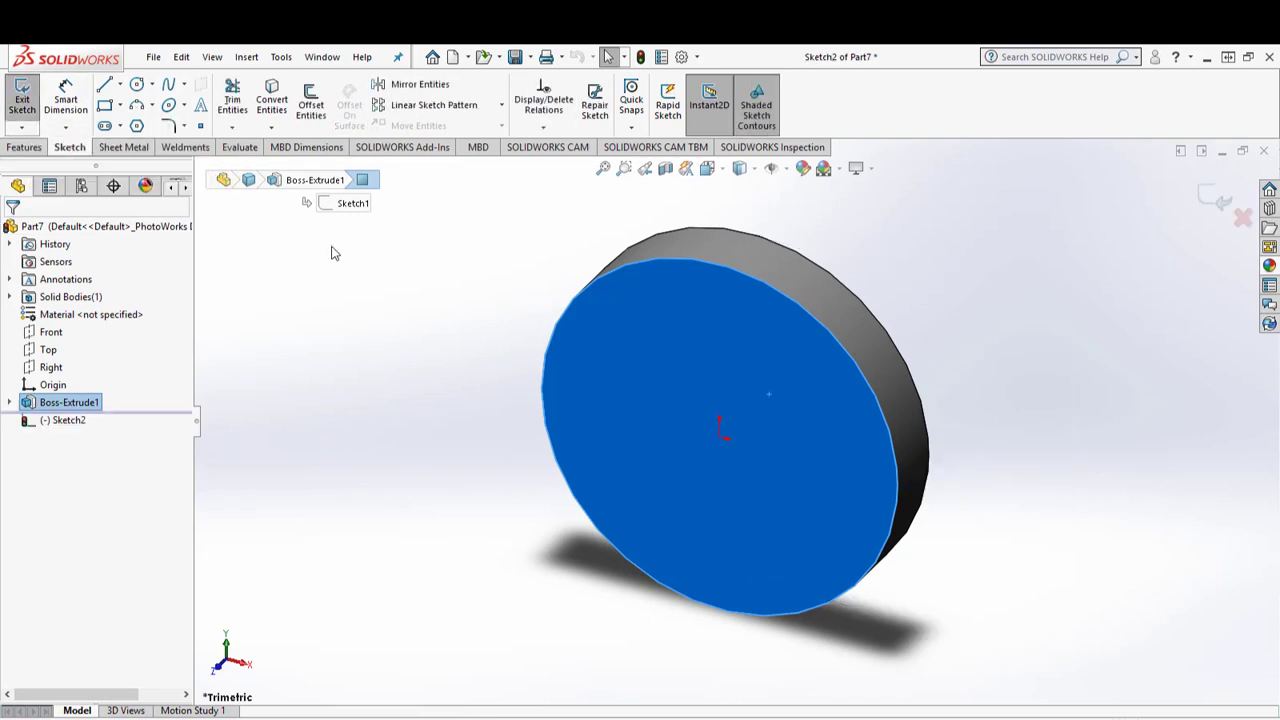
pyautogui.click(721, 174)
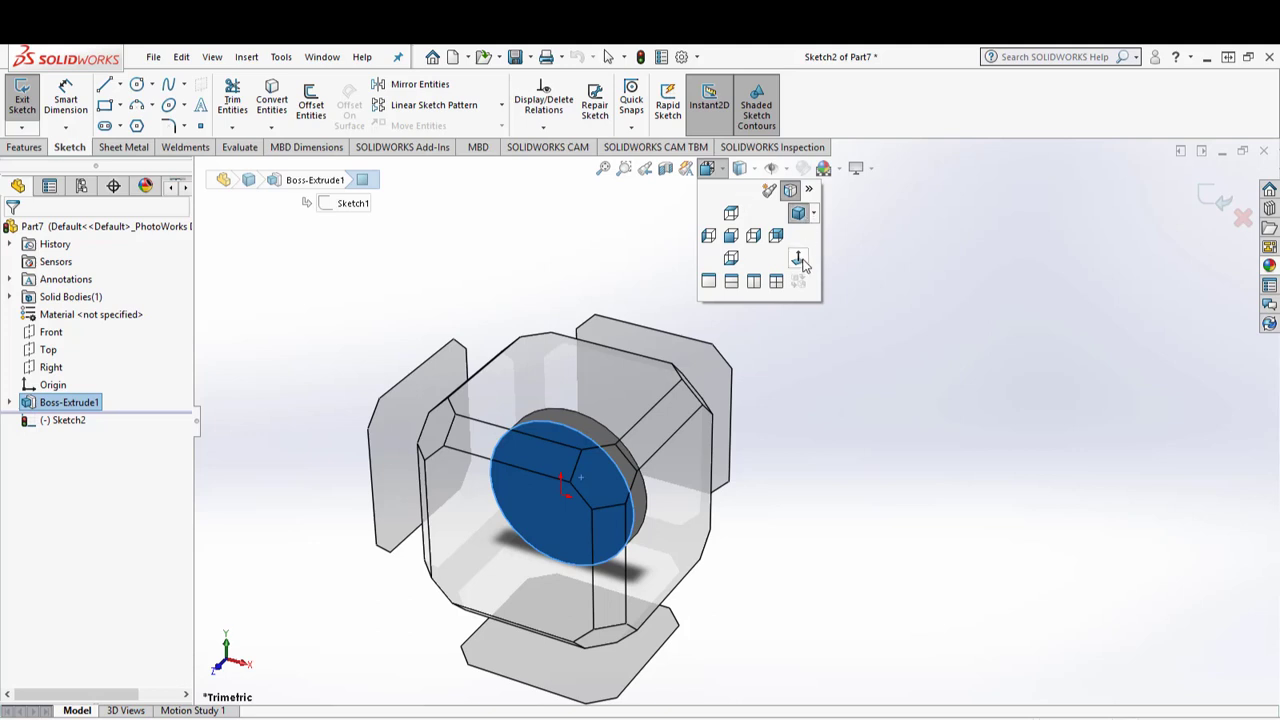
pyautogui.click(800, 260)
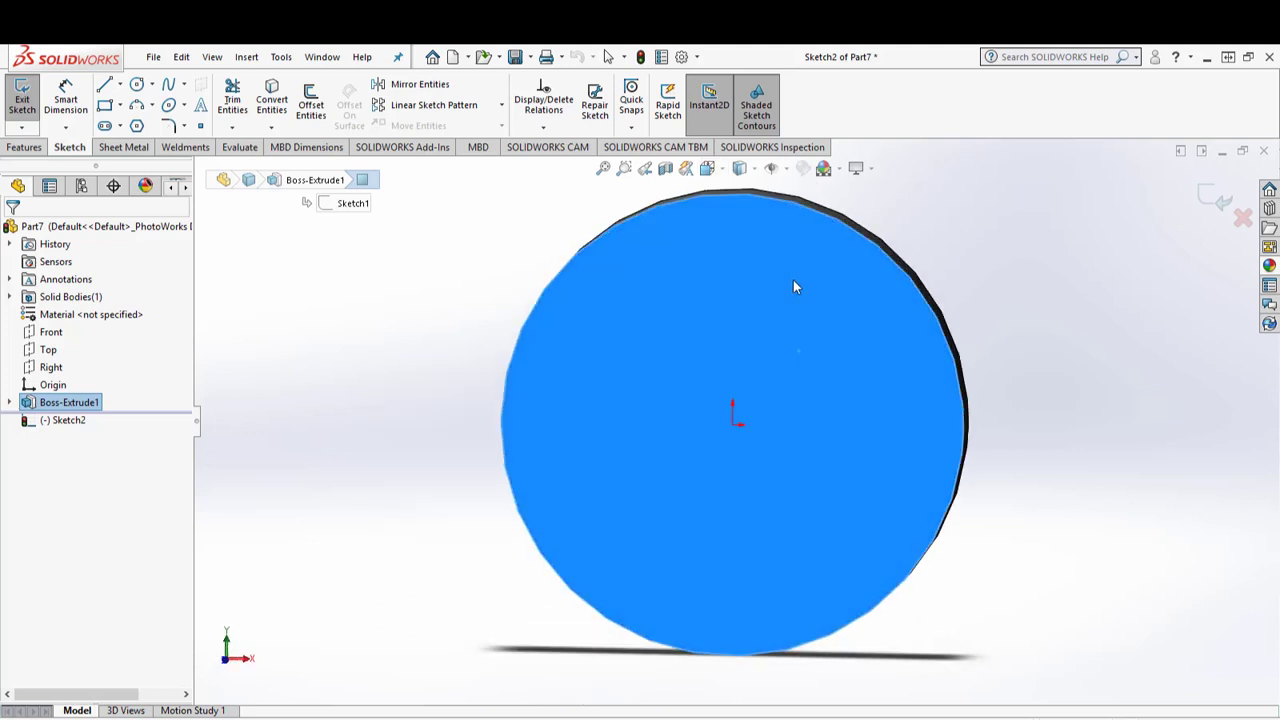
# Draw a corner rectangle starting from the disc's bottom point.
pyautogui.click(105, 105)
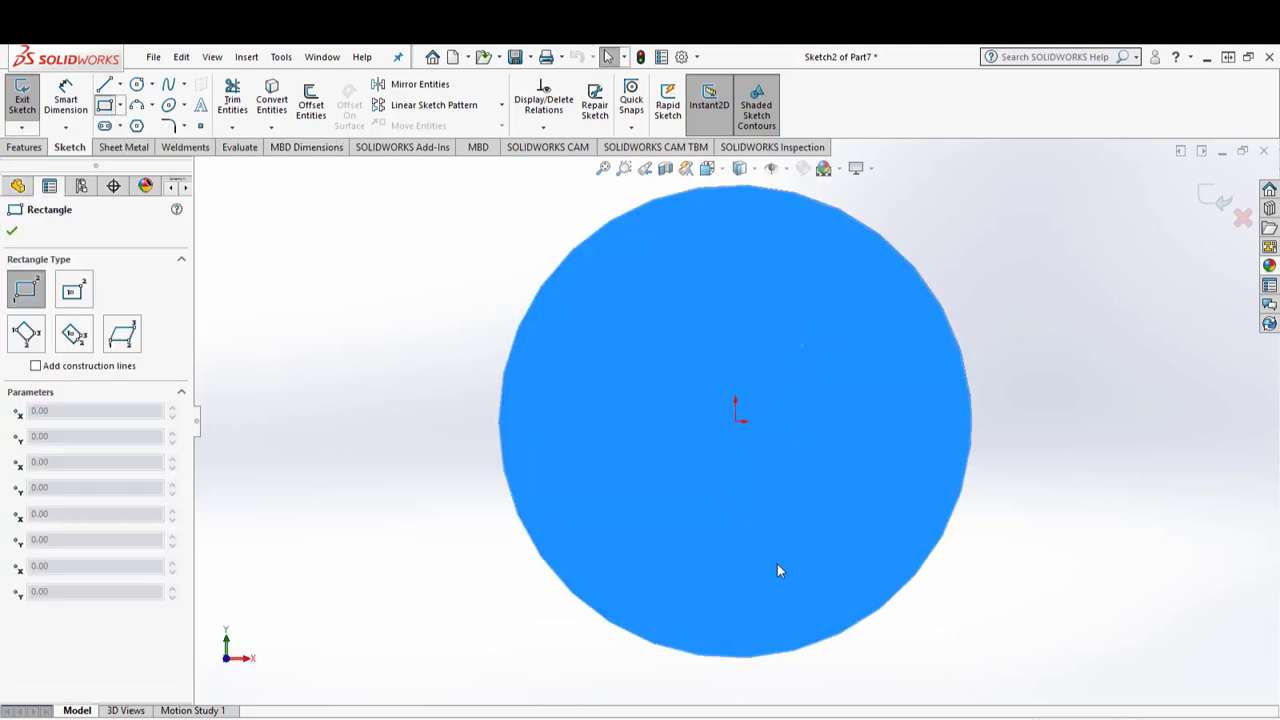
pyautogui.click(735, 658)
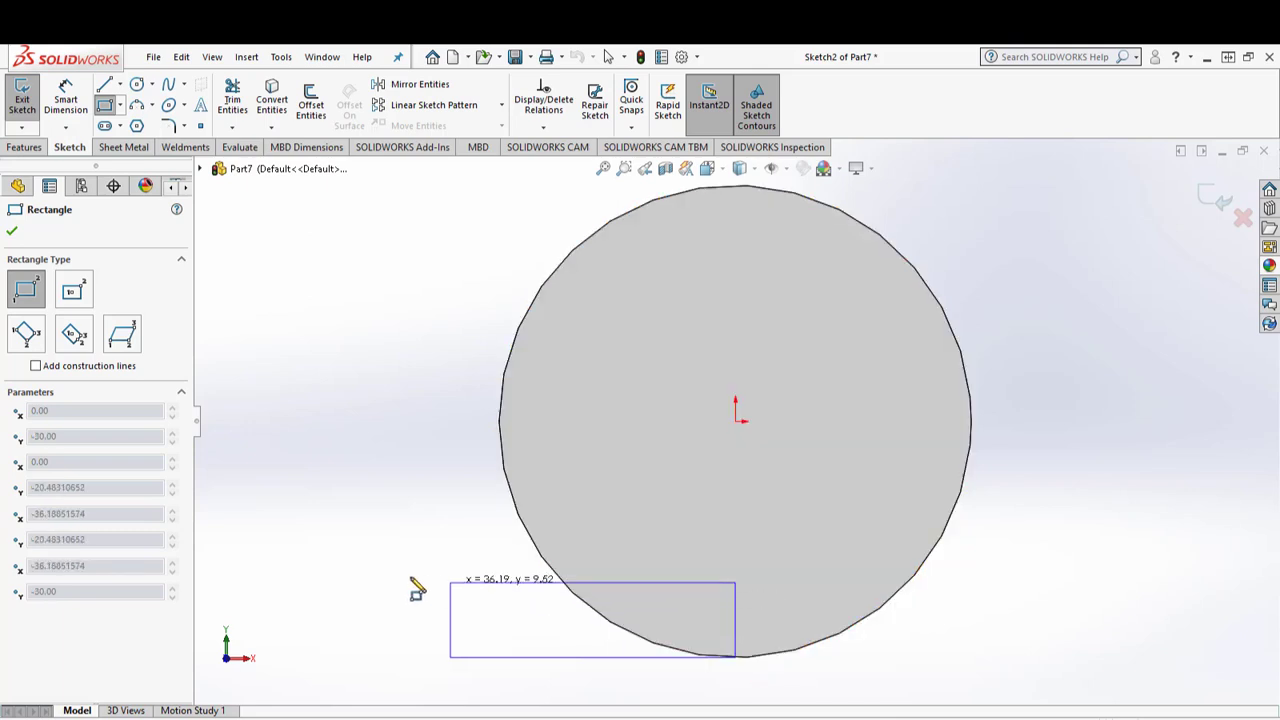
pyautogui.click(243, 560)
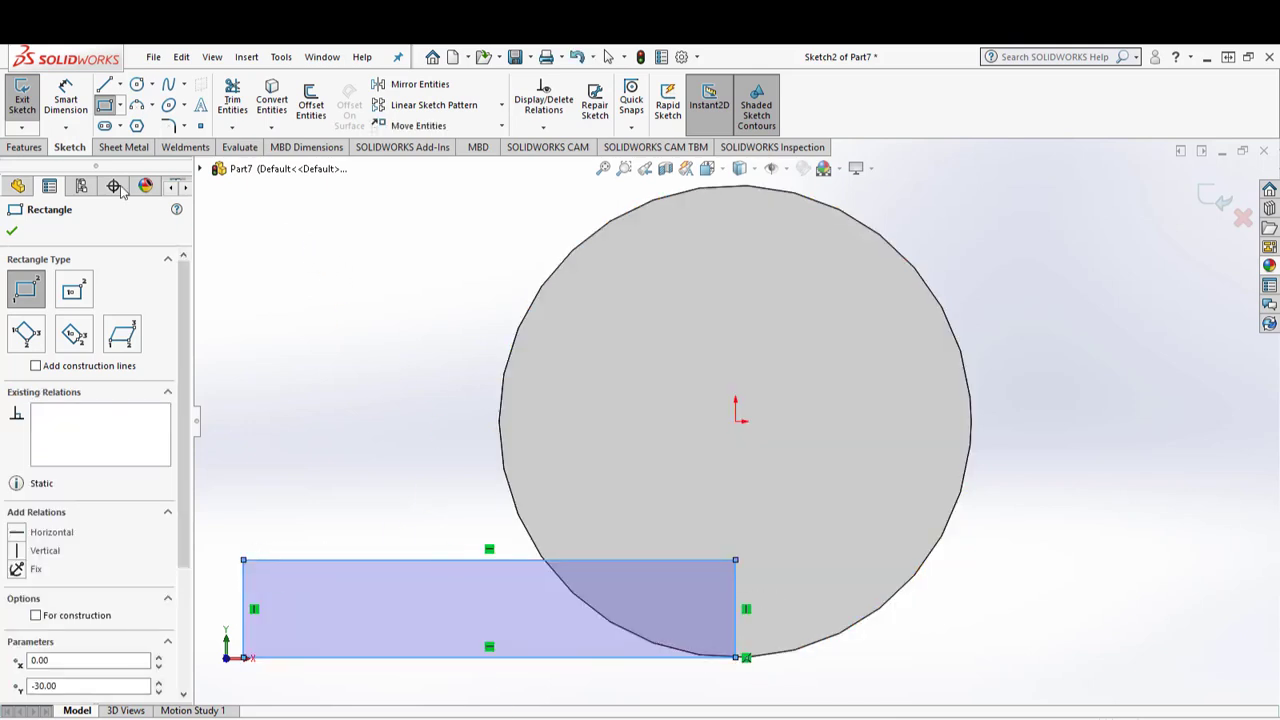
# Dimension the rectangle 10 mm high and 110 mm wide, then exit the sketch.
pyautogui.click(65, 100)
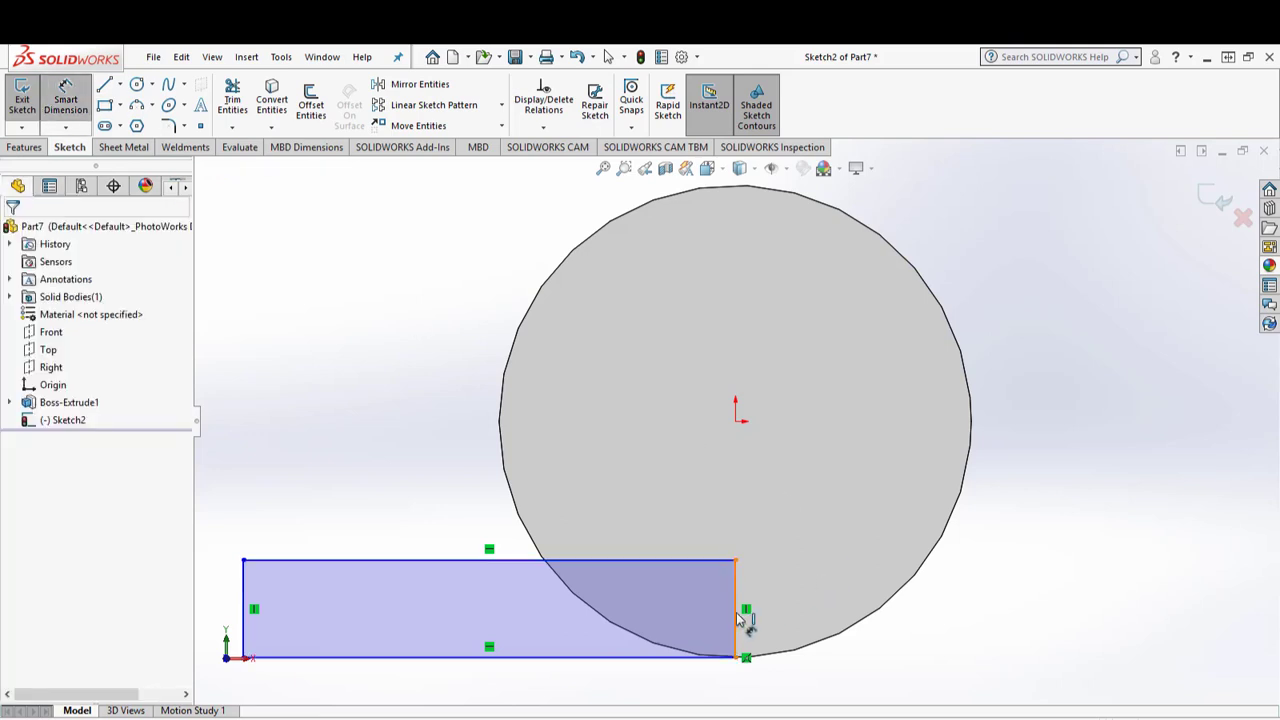
pyautogui.click(737, 618)
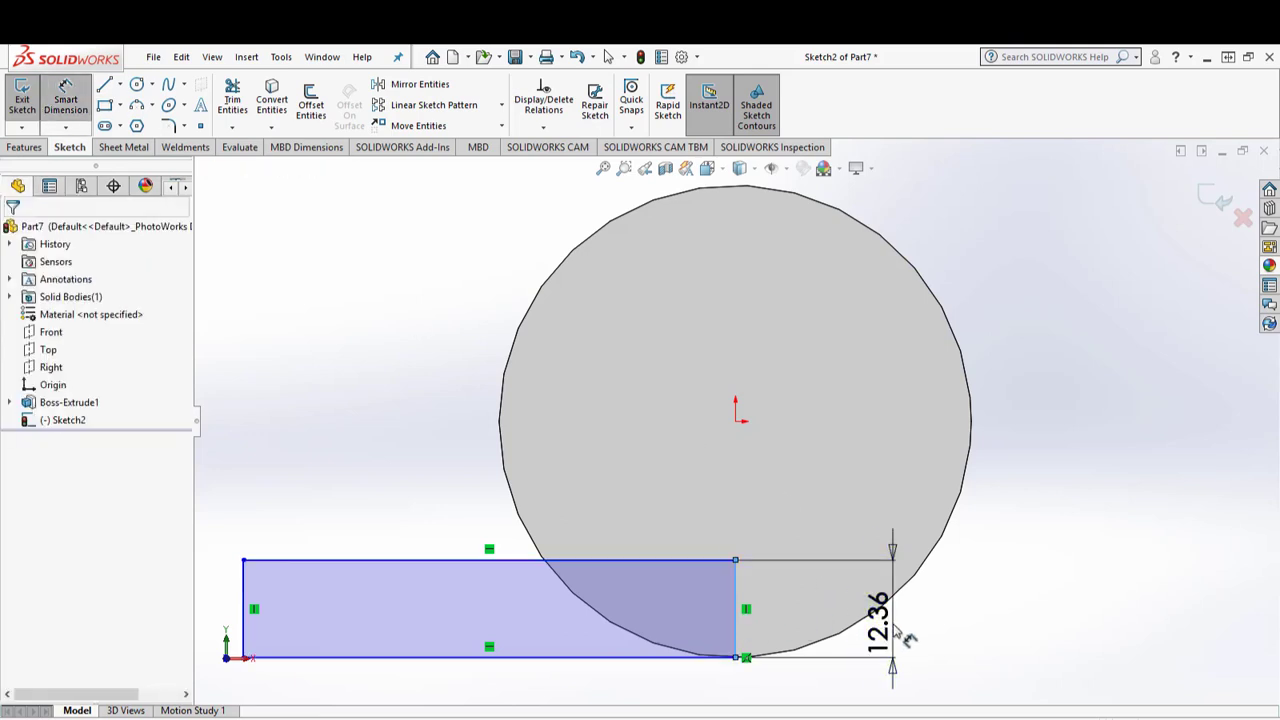
pyautogui.click(897, 630)
pyautogui.write('10')
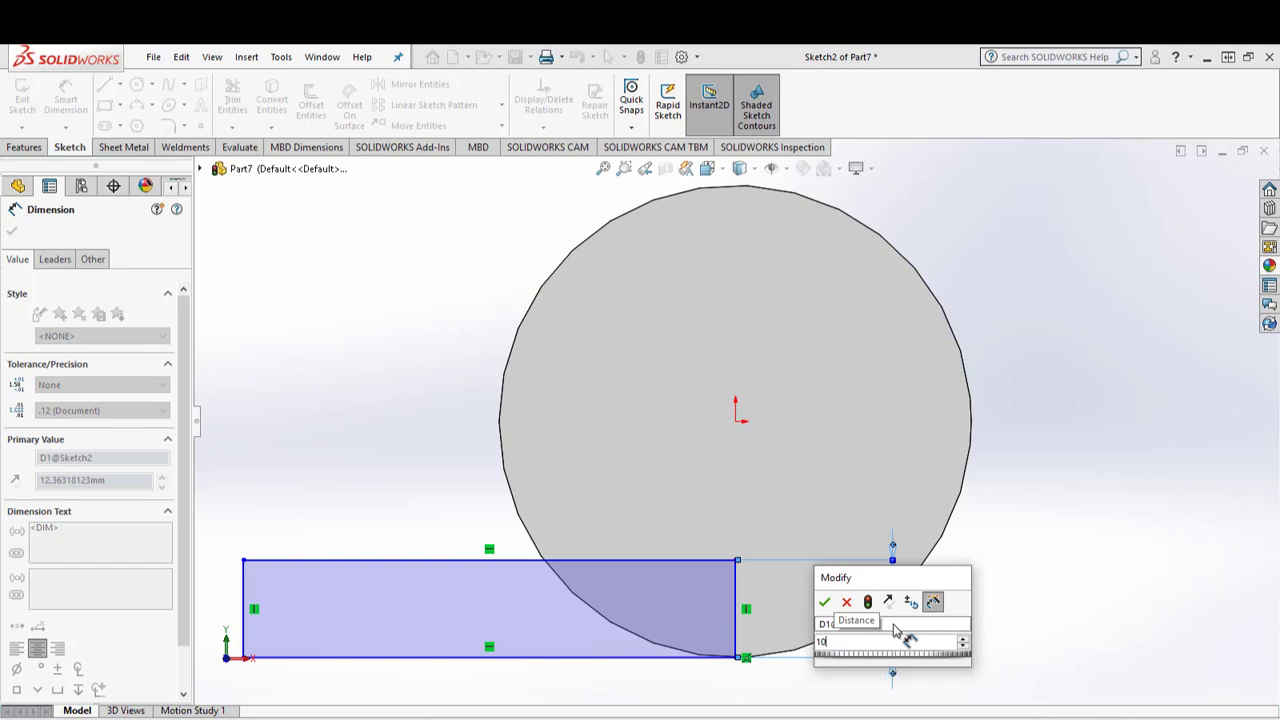
pyautogui.press('Return')
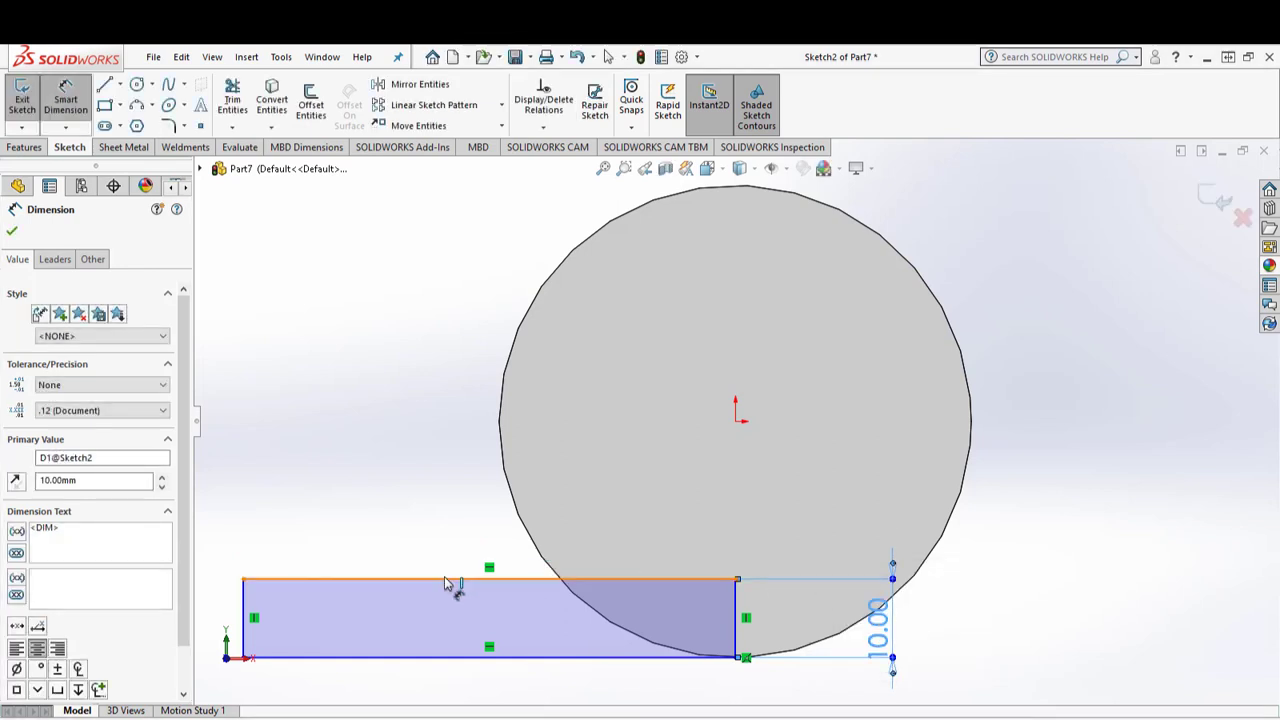
pyautogui.click(474, 578)
pyautogui.click(474, 503)
pyautogui.write('1')
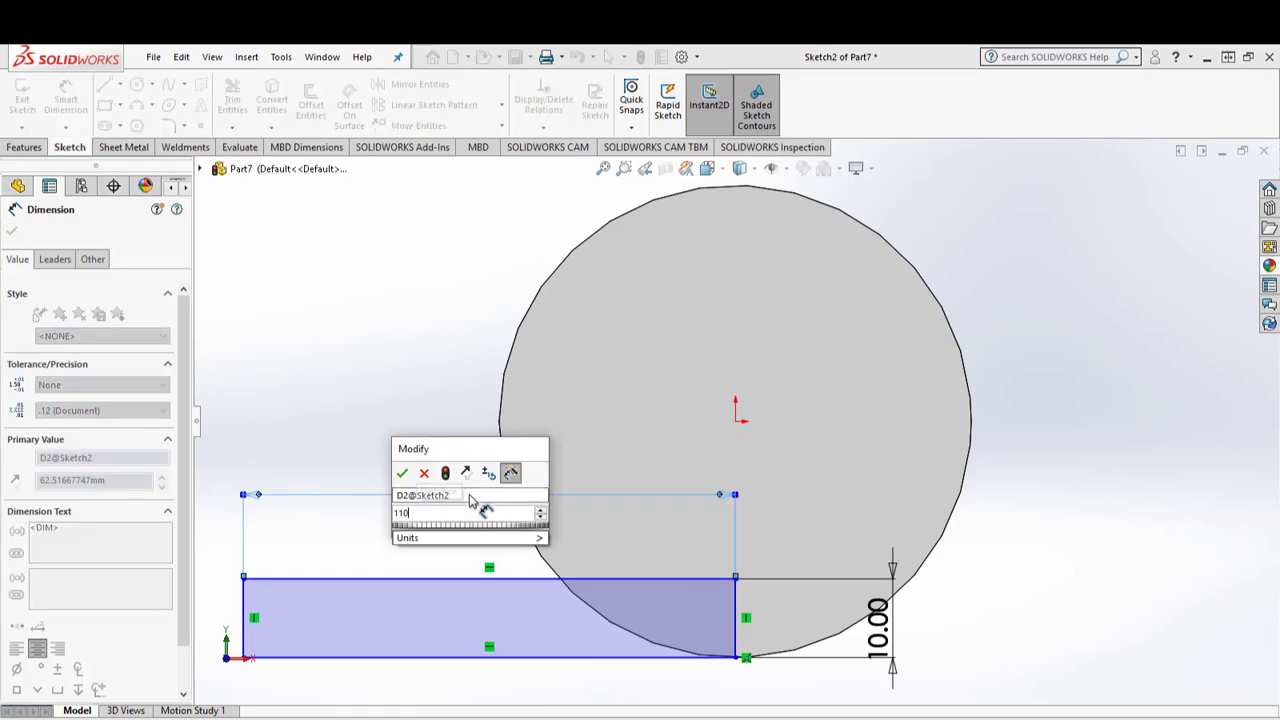
pyautogui.write('10')
pyautogui.press('Return')
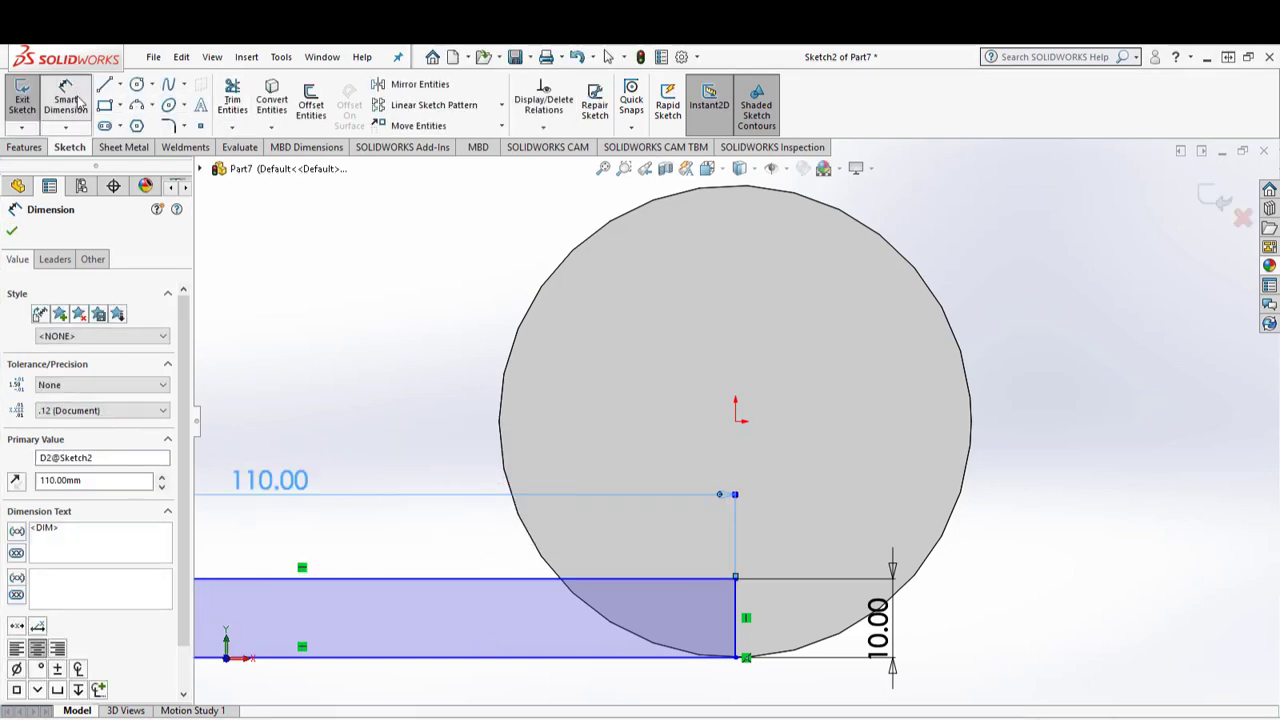
pyautogui.click(22, 96)
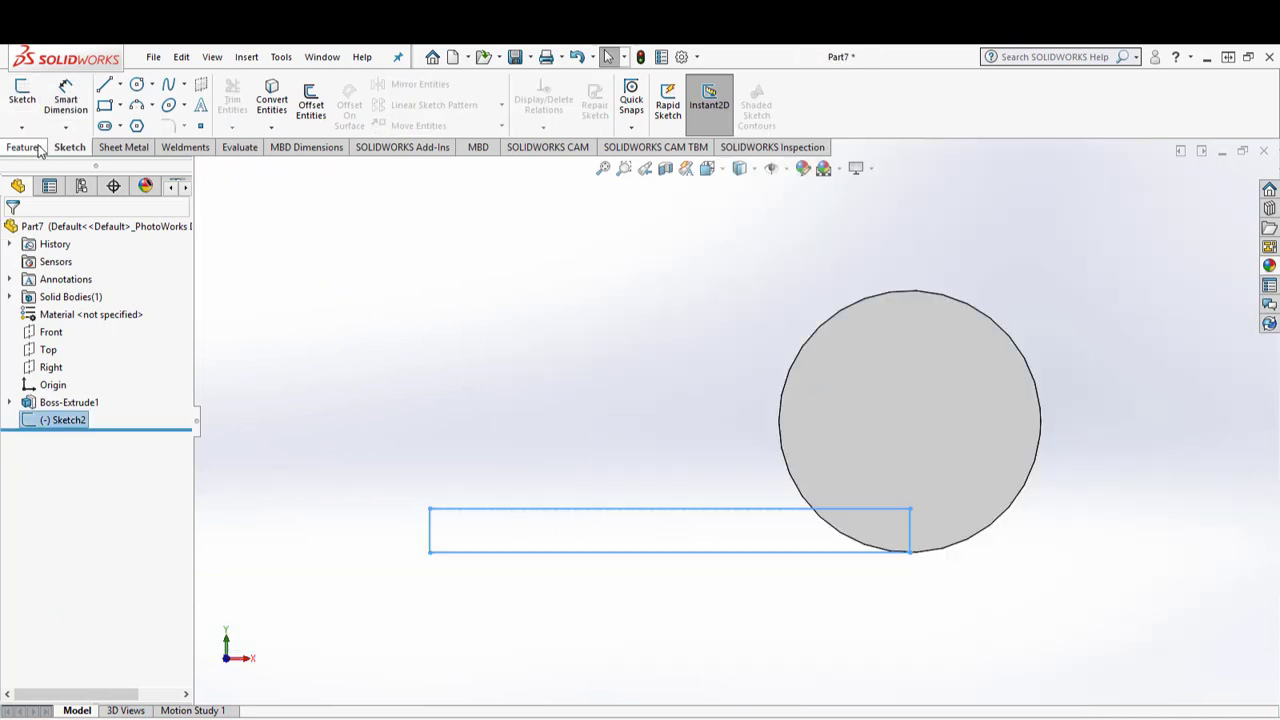
# Extrude Sketch2 90 mm in the reversed direction, viewed in Trimetric, as Boss-Extrude2.
pyautogui.click(24, 147)
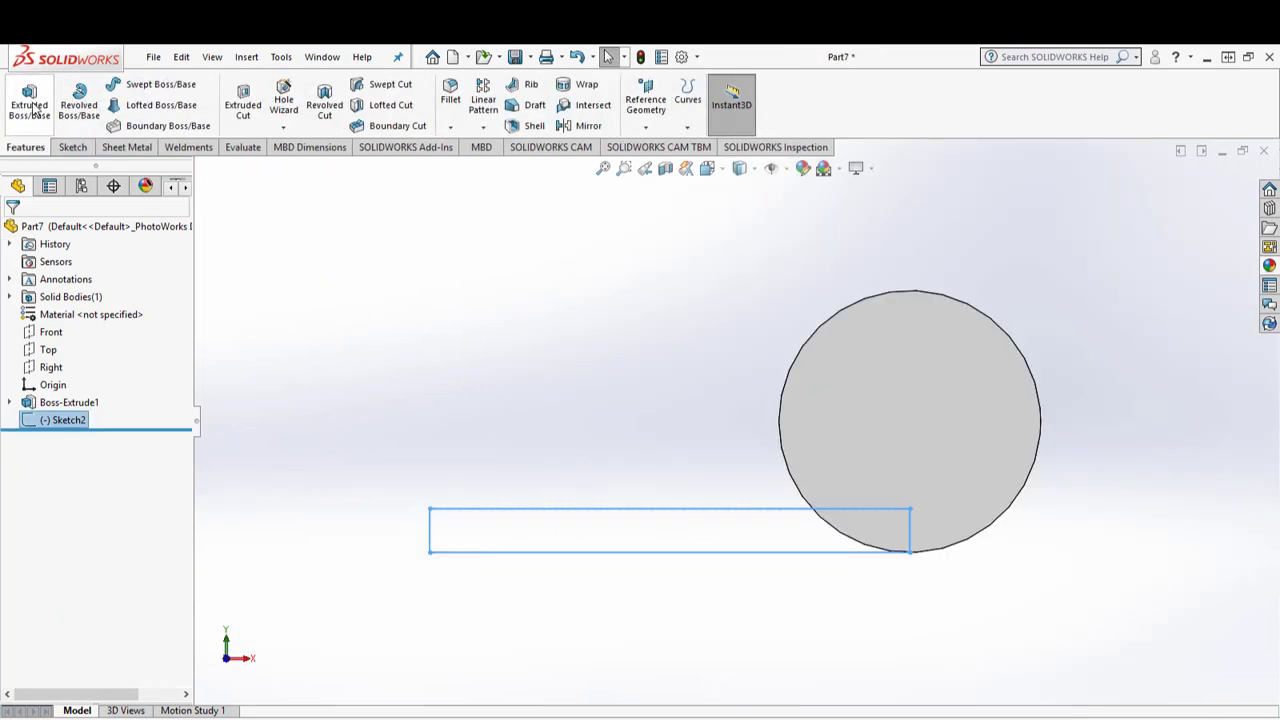
pyautogui.click(29, 100)
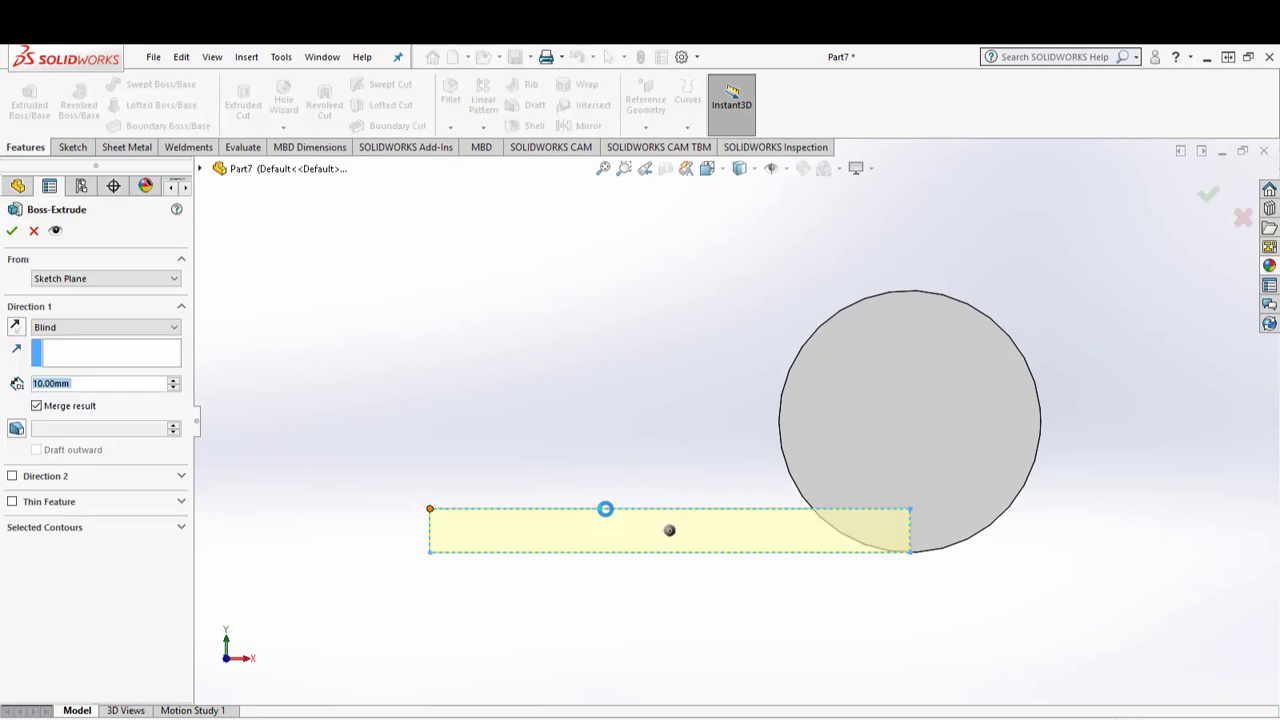
pyautogui.click(707, 168)
pyautogui.click(813, 213)
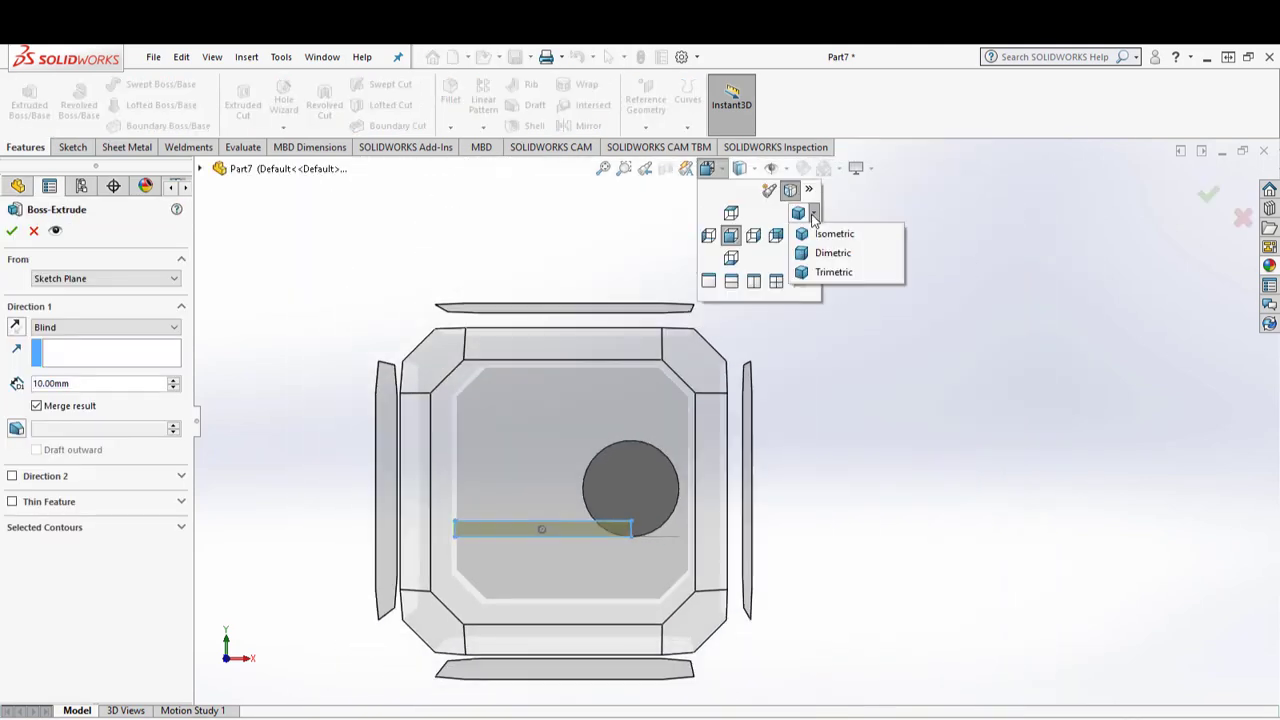
pyautogui.click(835, 272)
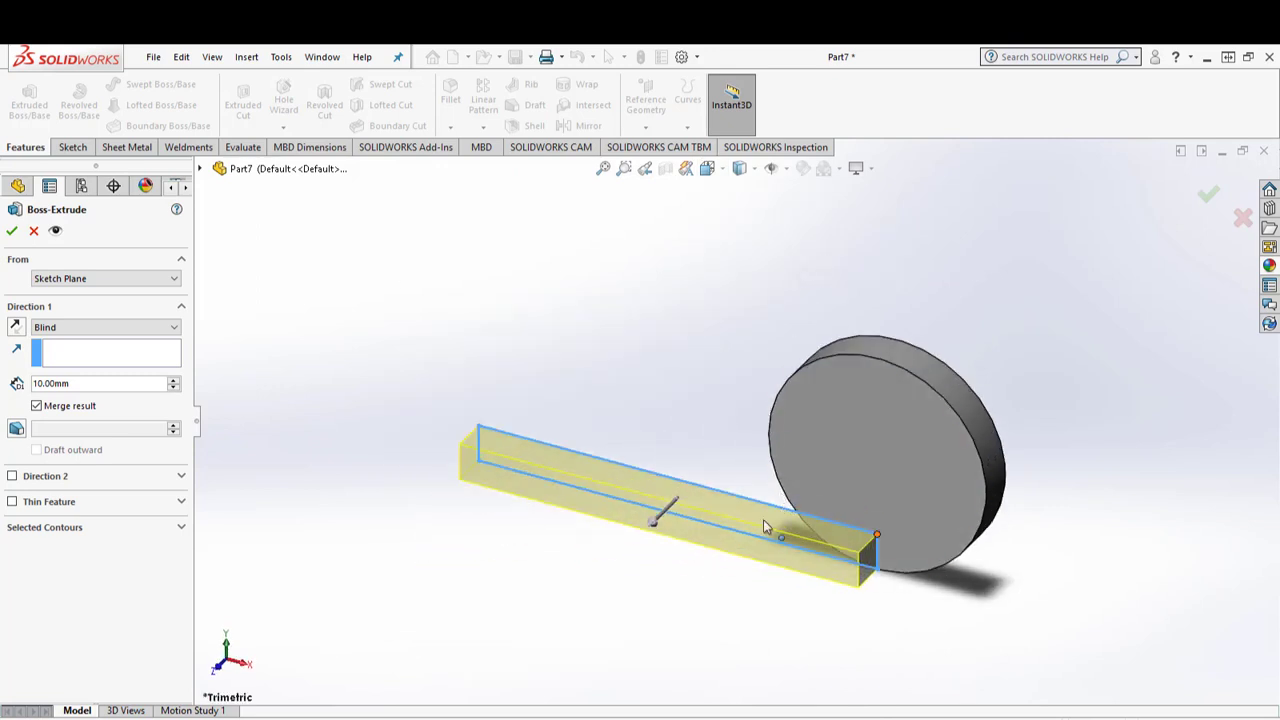
pyautogui.click(17, 330)
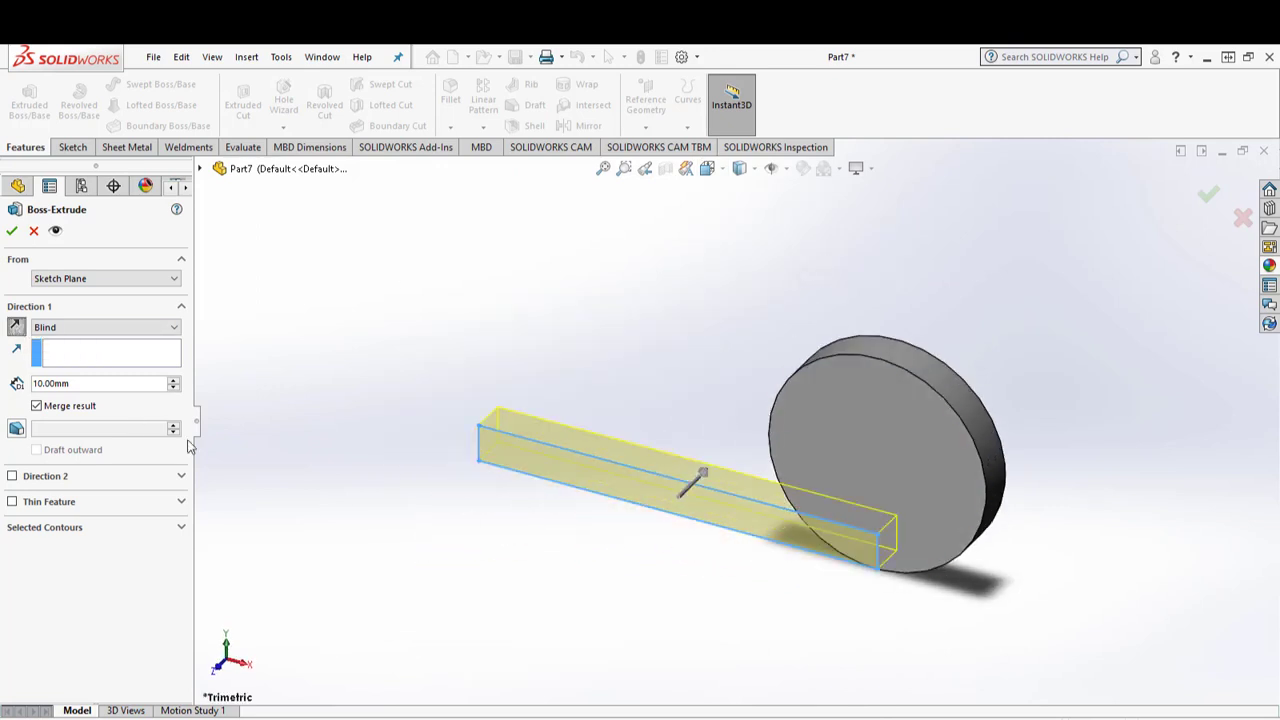
pyautogui.moveTo(953, 395); pyautogui.dragTo(903, 500, button='middle')
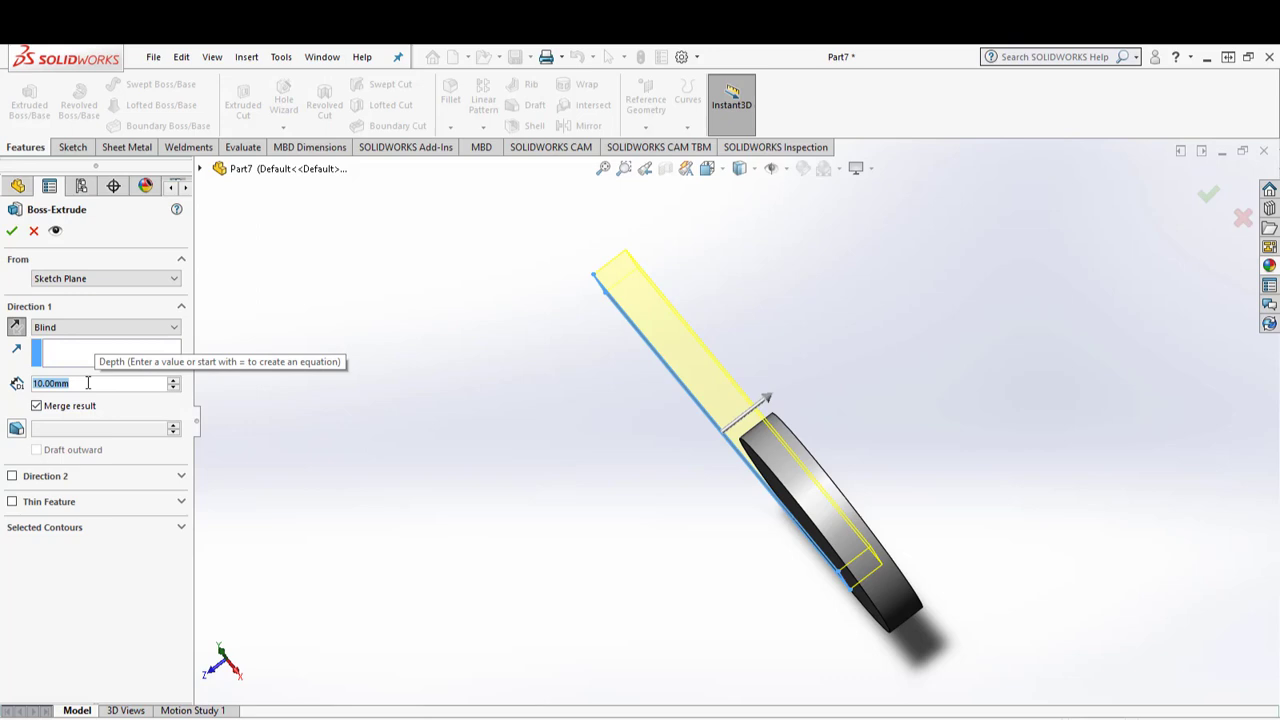
pyautogui.write('90')
pyautogui.press('Return')
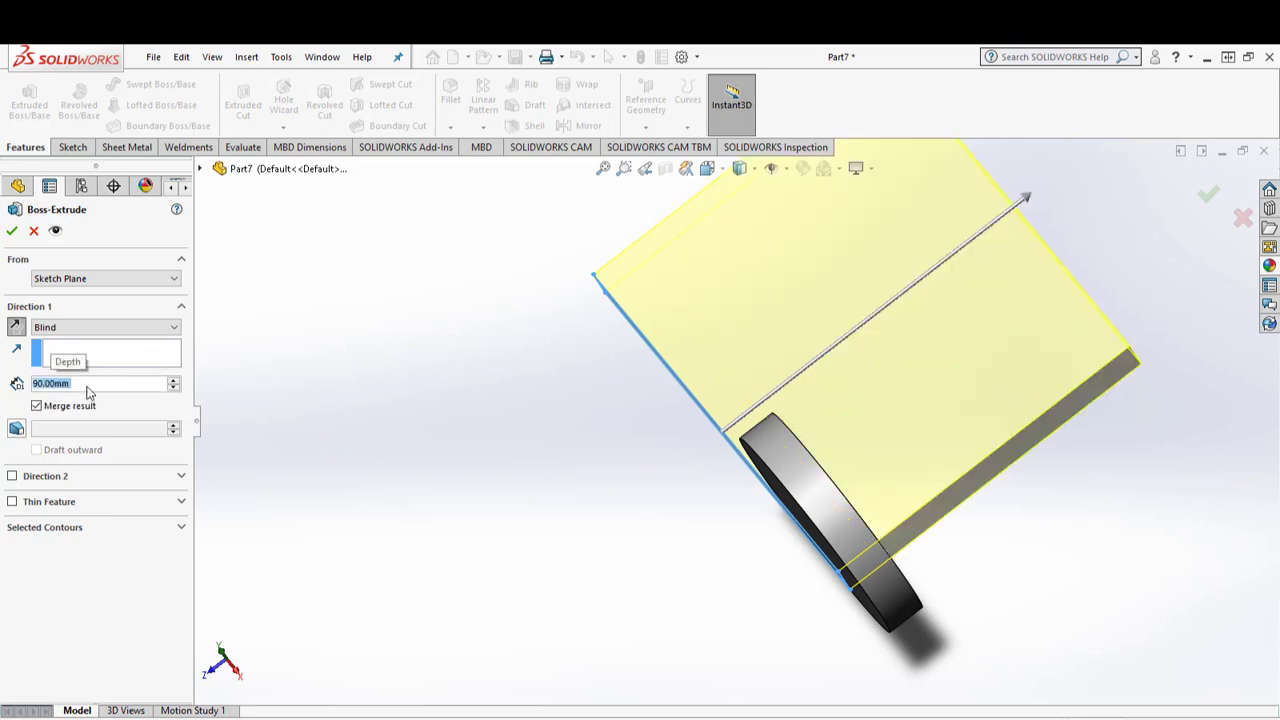
pyautogui.click(13, 234)
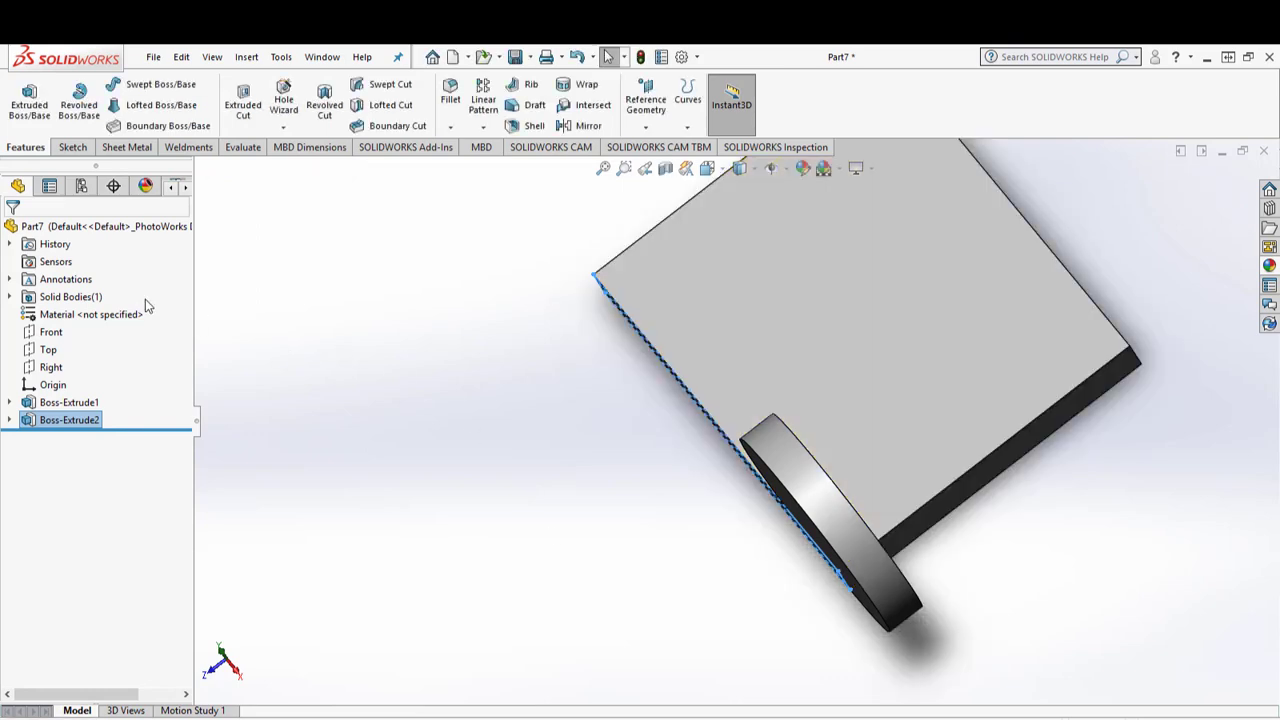
# Select the plate's long flat face and view it Normal To.
pyautogui.moveTo(1007, 363)
pyautogui.mouseDown(button='middle')
pyautogui.moveTo(1043, 271)
pyautogui.moveTo(873, 254)
pyautogui.mouseUp(button='middle')
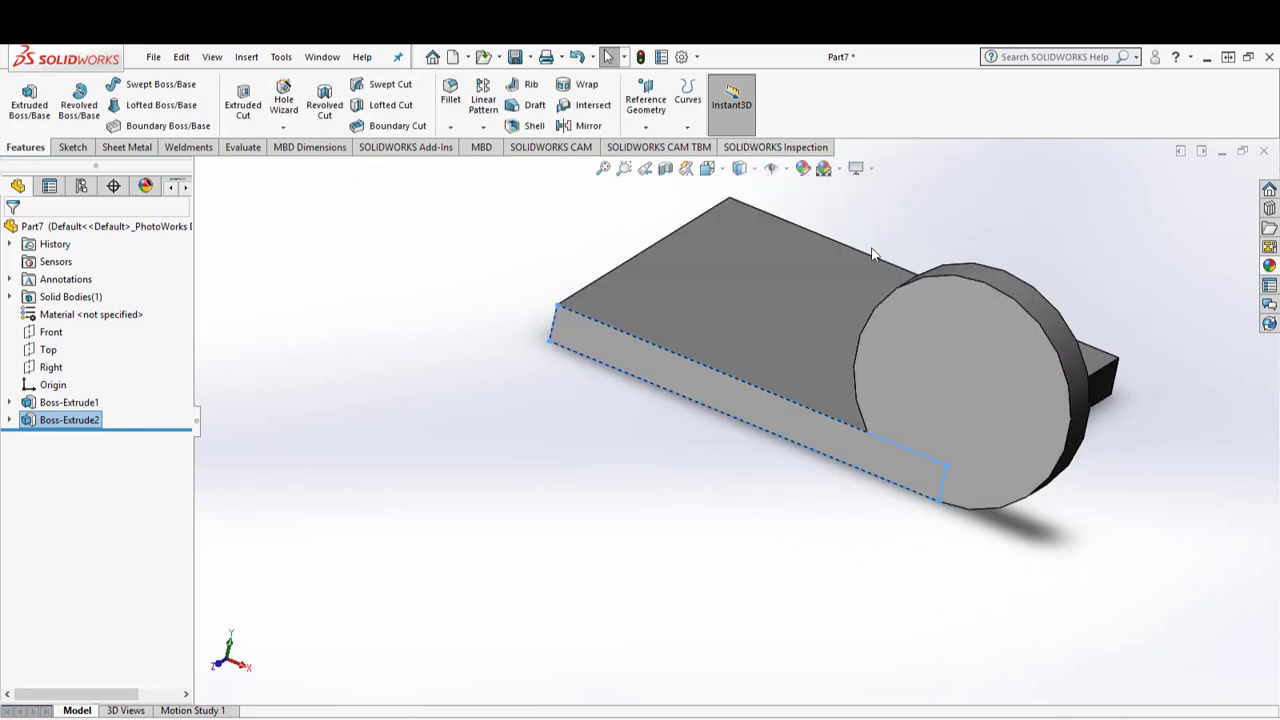
pyautogui.moveTo(921, 362)
pyautogui.mouseDown(button='middle')
pyautogui.moveTo(1074, 434)
pyautogui.moveTo(800, 400)
pyautogui.mouseUp(button='middle')
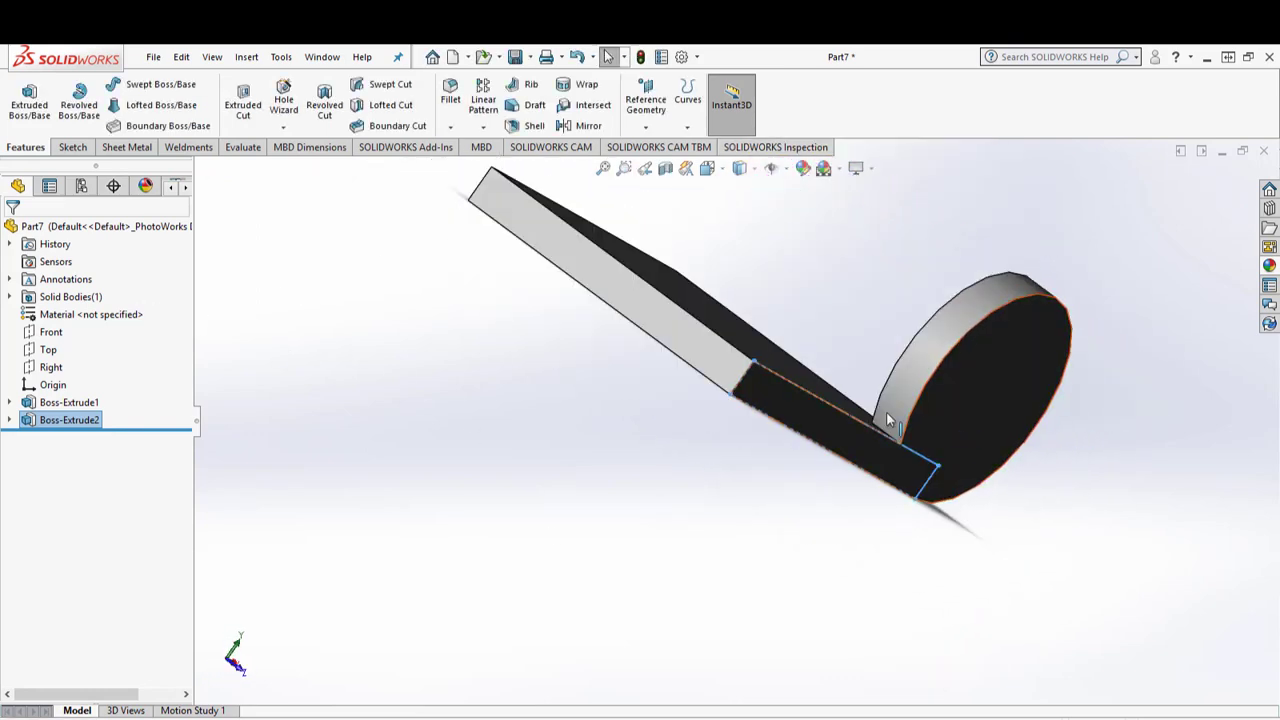
pyautogui.click(740, 386)
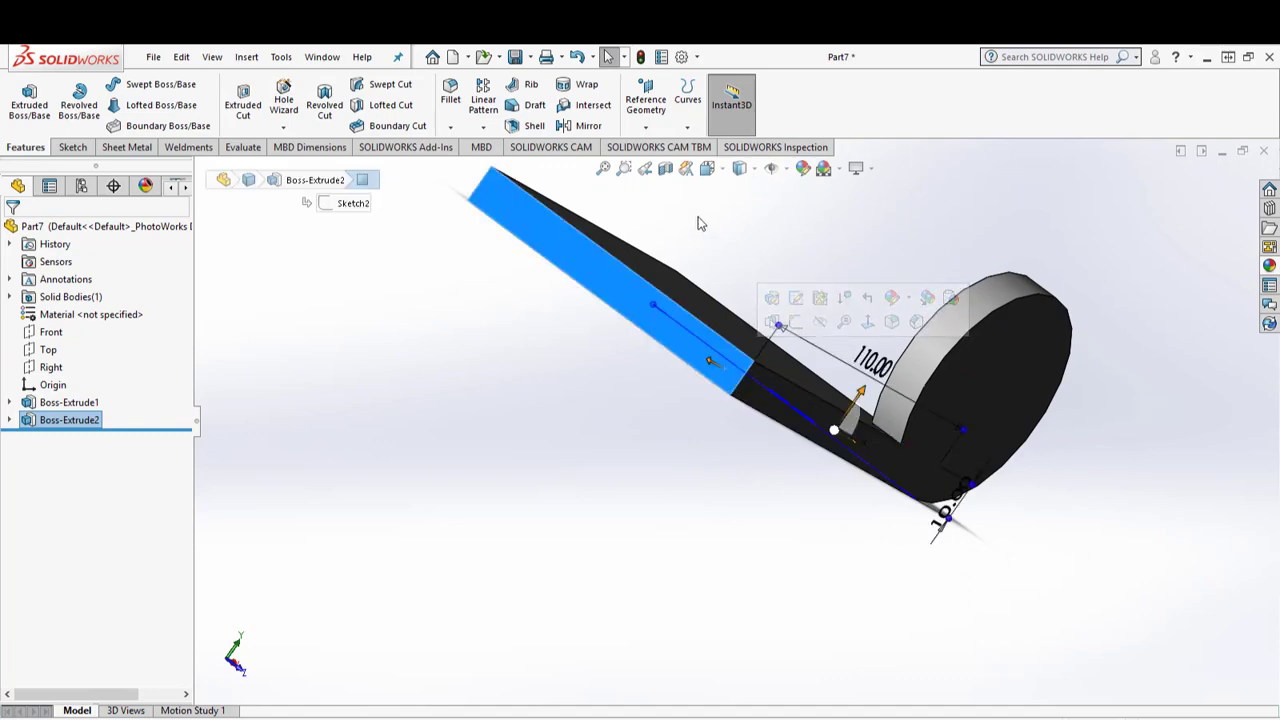
pyautogui.click(724, 169)
pyautogui.click(798, 259)
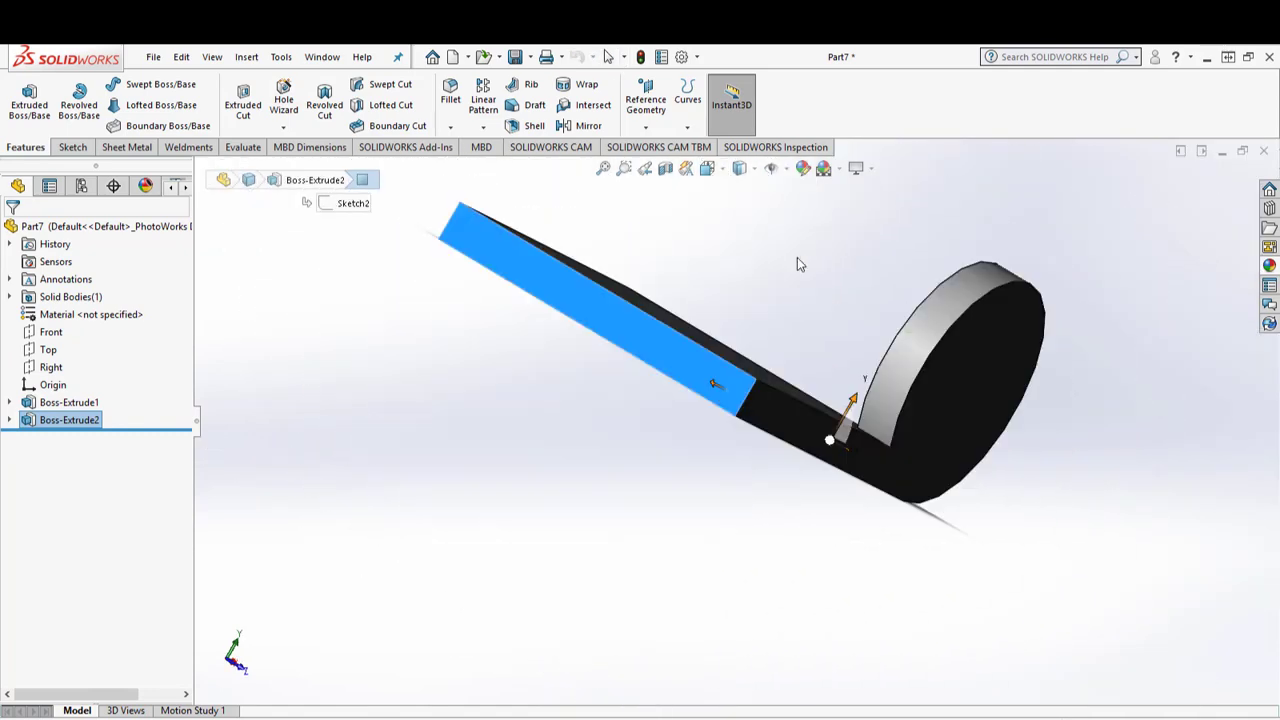
pyautogui.click(72, 147)
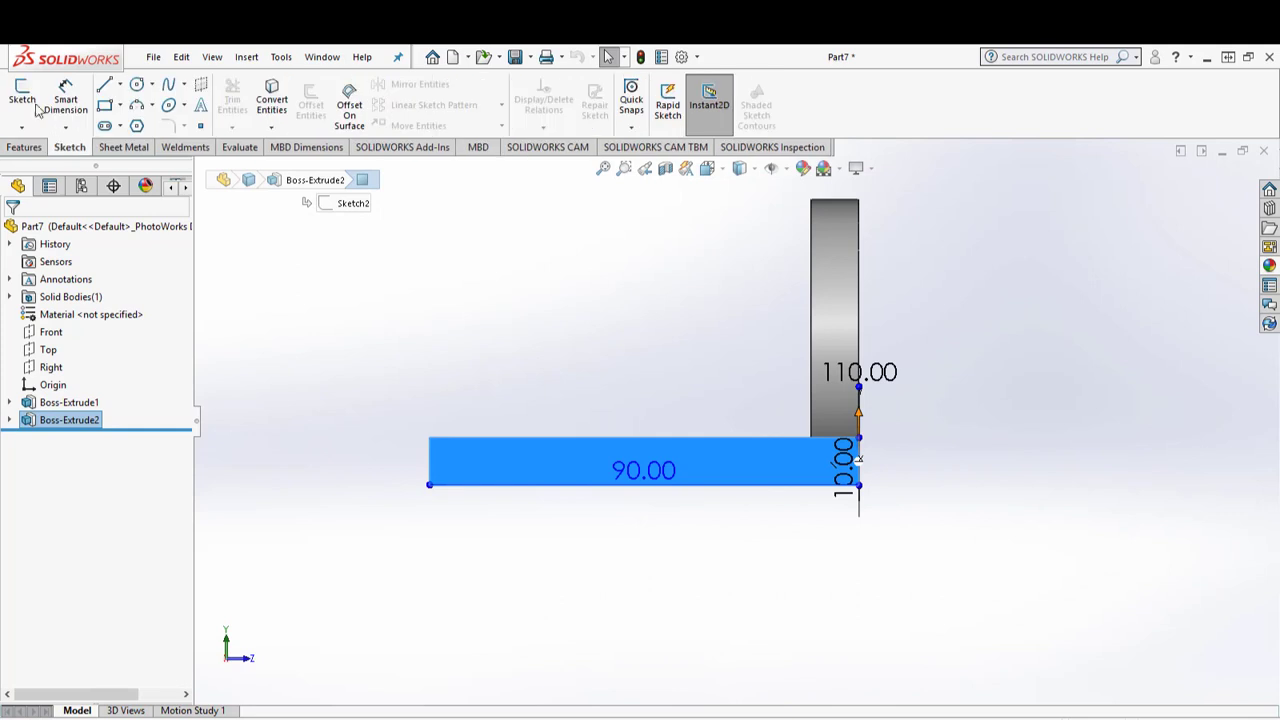
# Start a sketch on the plate face and draw a circle above the plate.
pyautogui.click(22, 100)
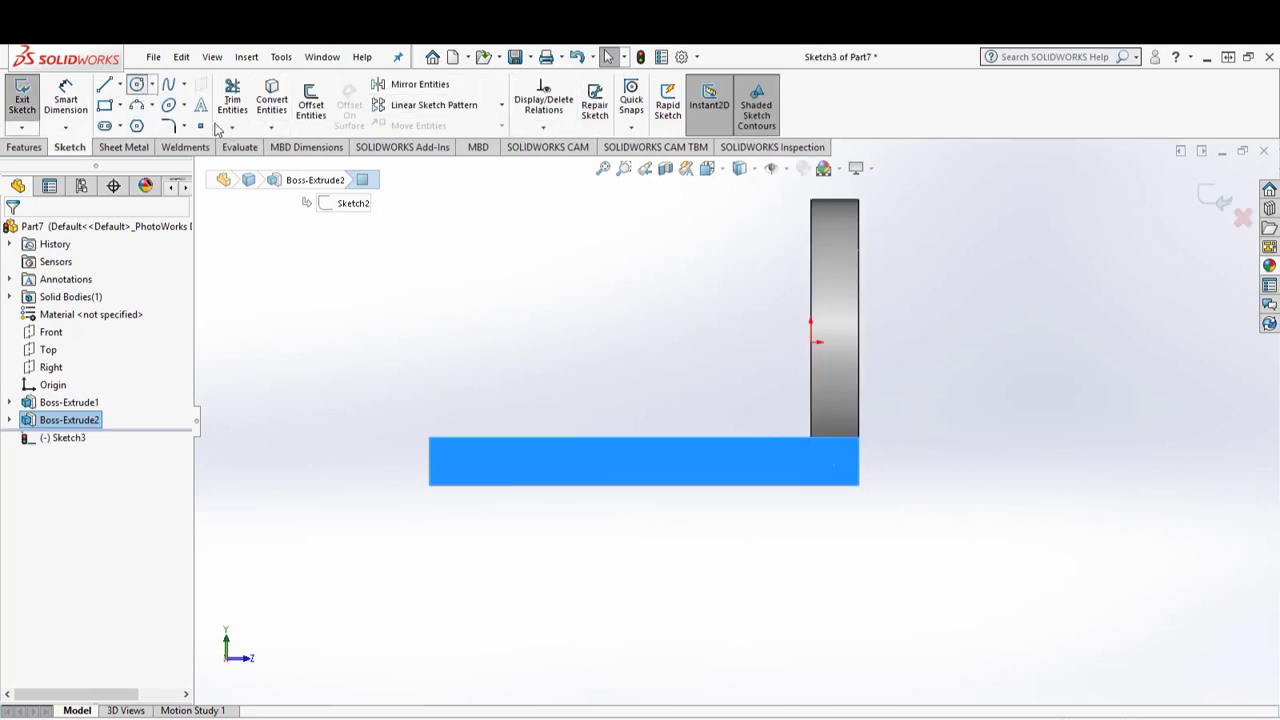
pyautogui.click(556, 311)
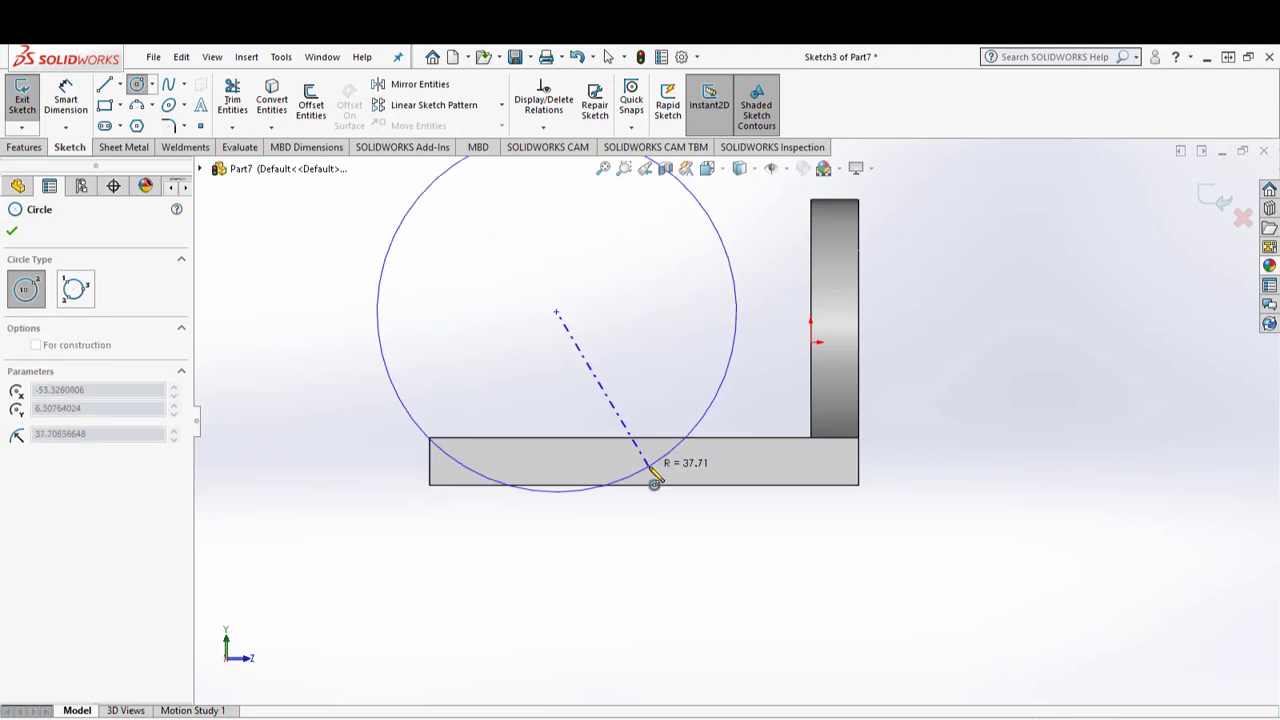
pyautogui.click(654, 478)
pyautogui.click(730, 311)
pyautogui.press('Escape')
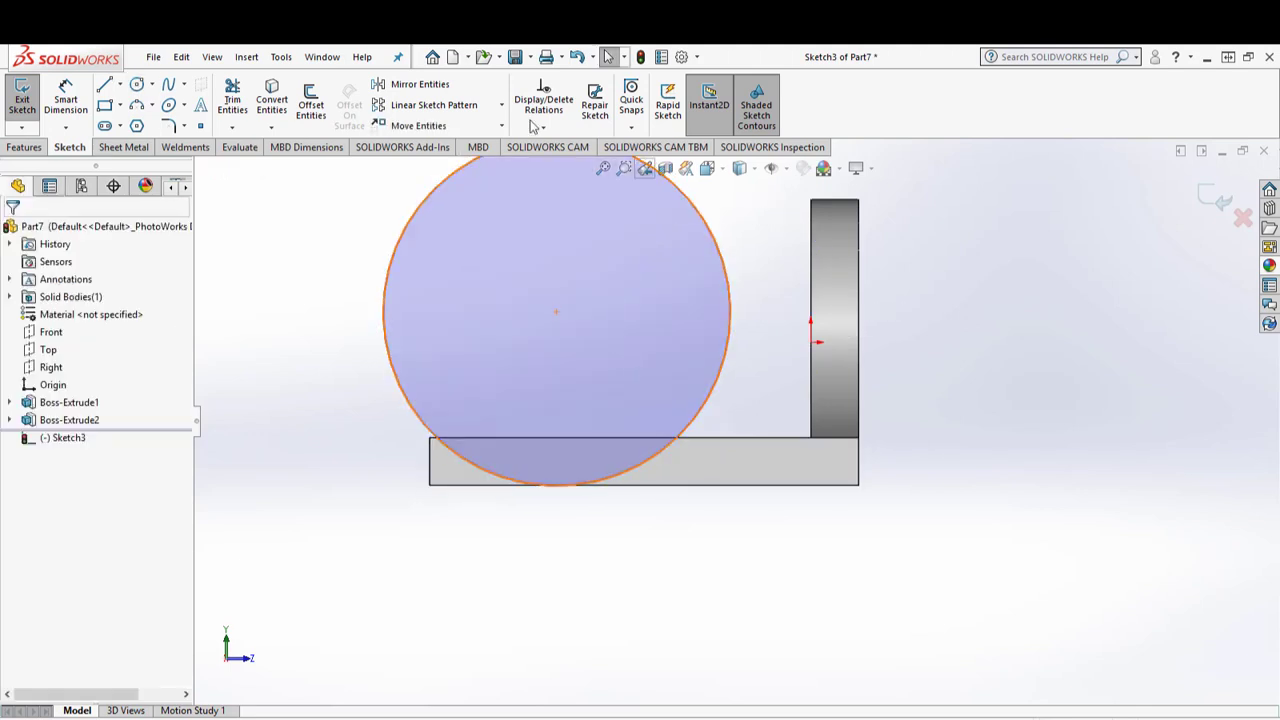
# Dimension the circle to Ø60 and 50 mm from the plate's right end.
pyautogui.click(66, 98)
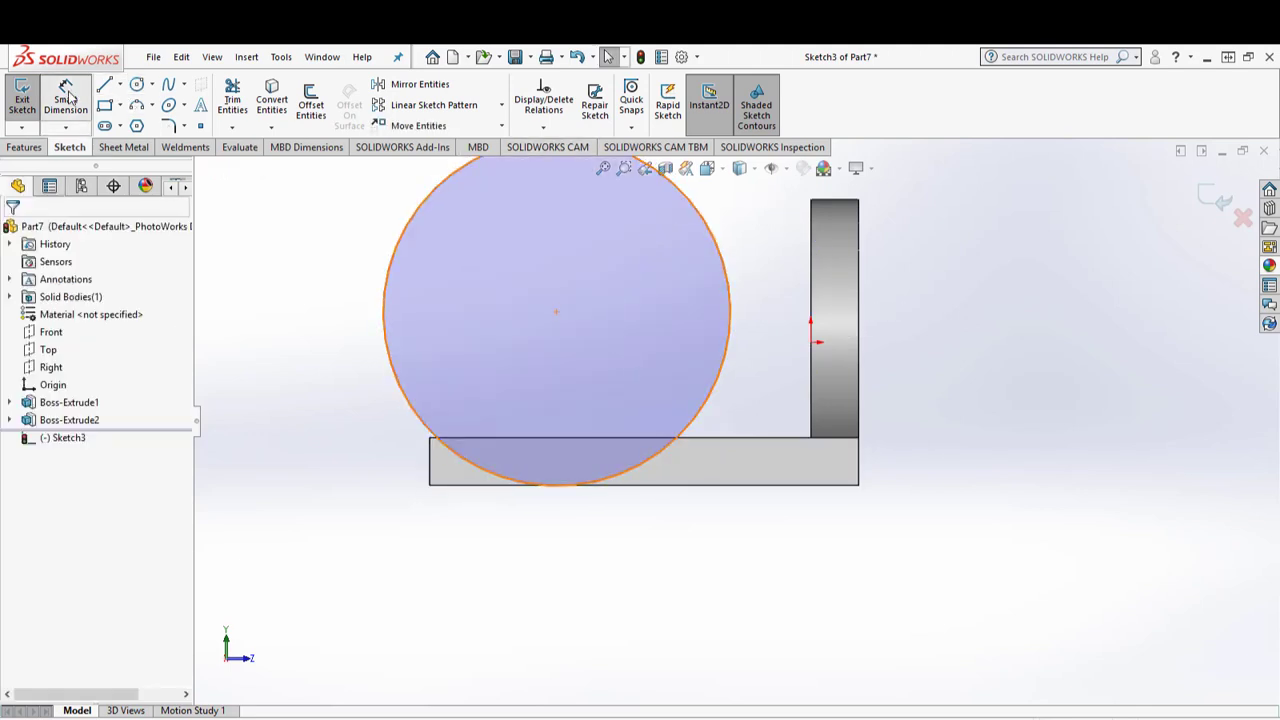
pyautogui.click(729, 347)
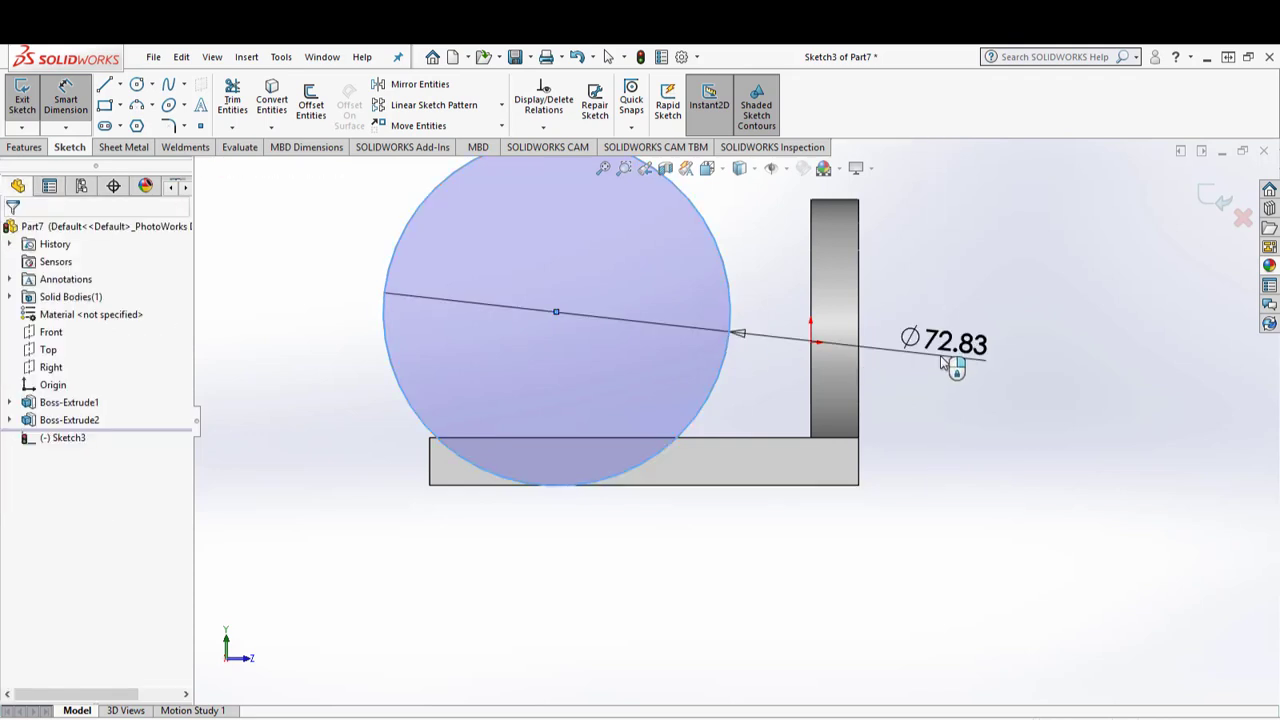
pyautogui.click(940, 355)
pyautogui.write('60')
pyautogui.press('Return')
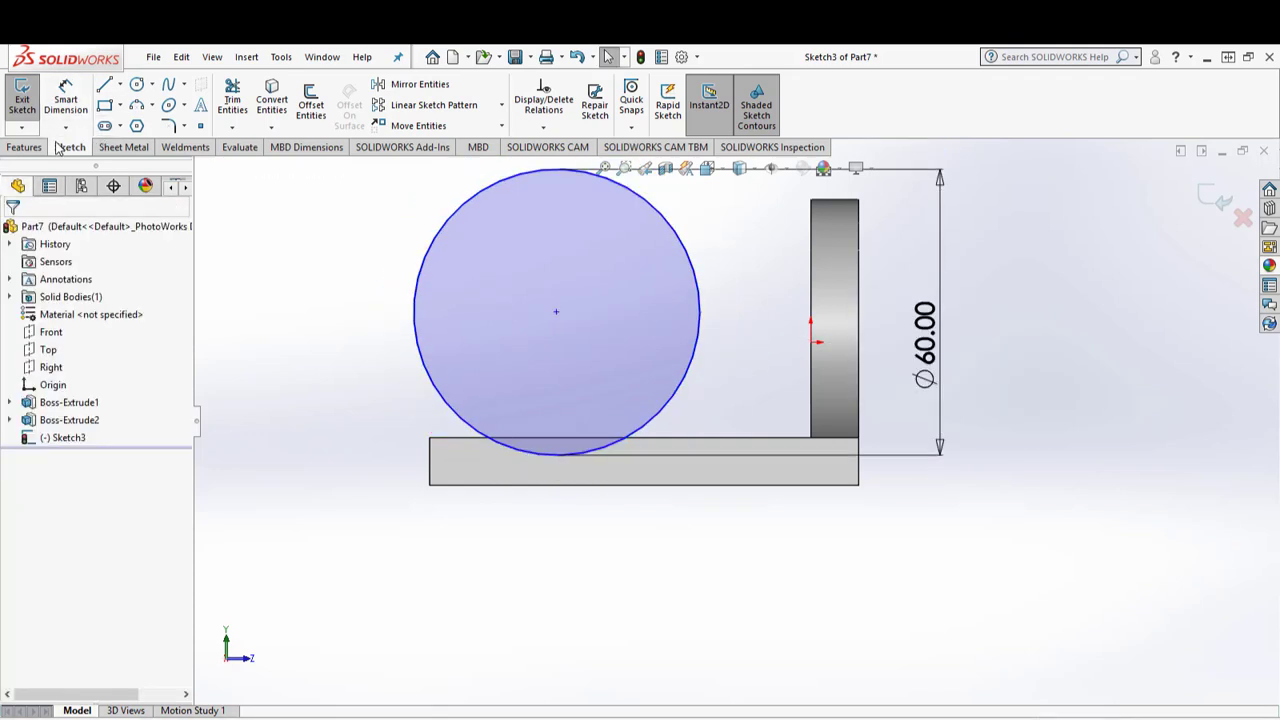
pyautogui.click(75, 102)
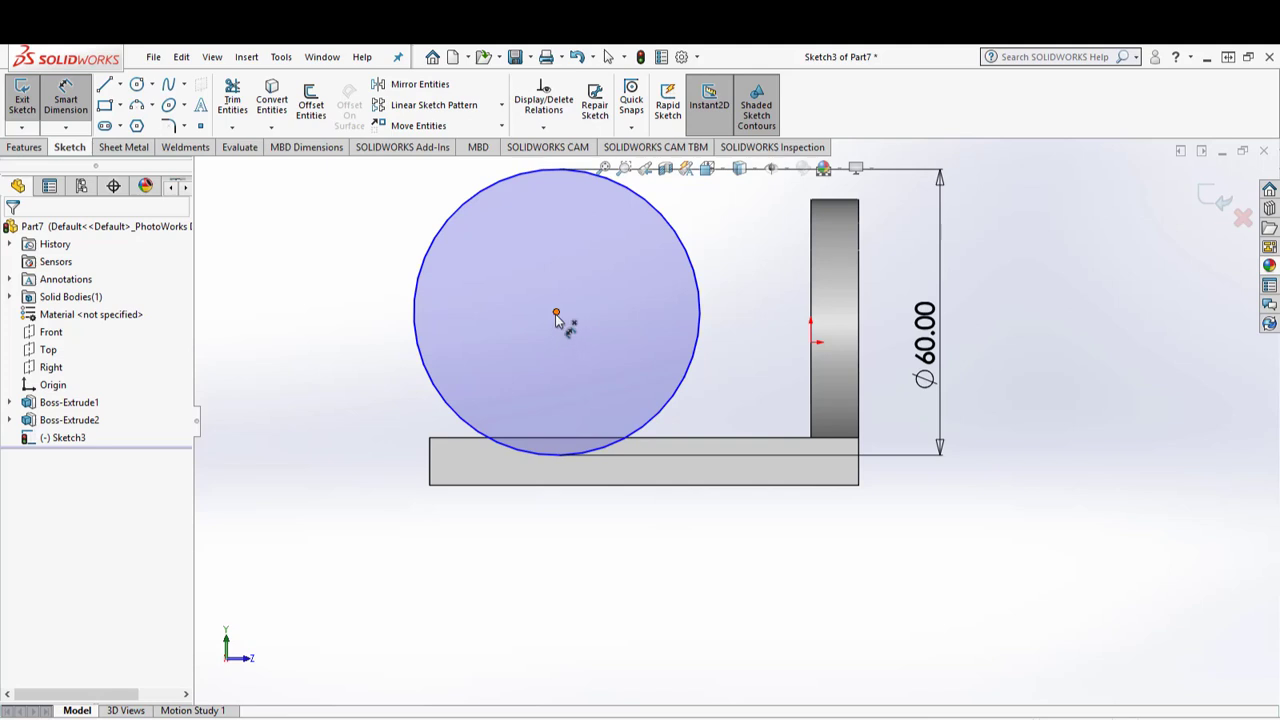
pyautogui.click(860, 318)
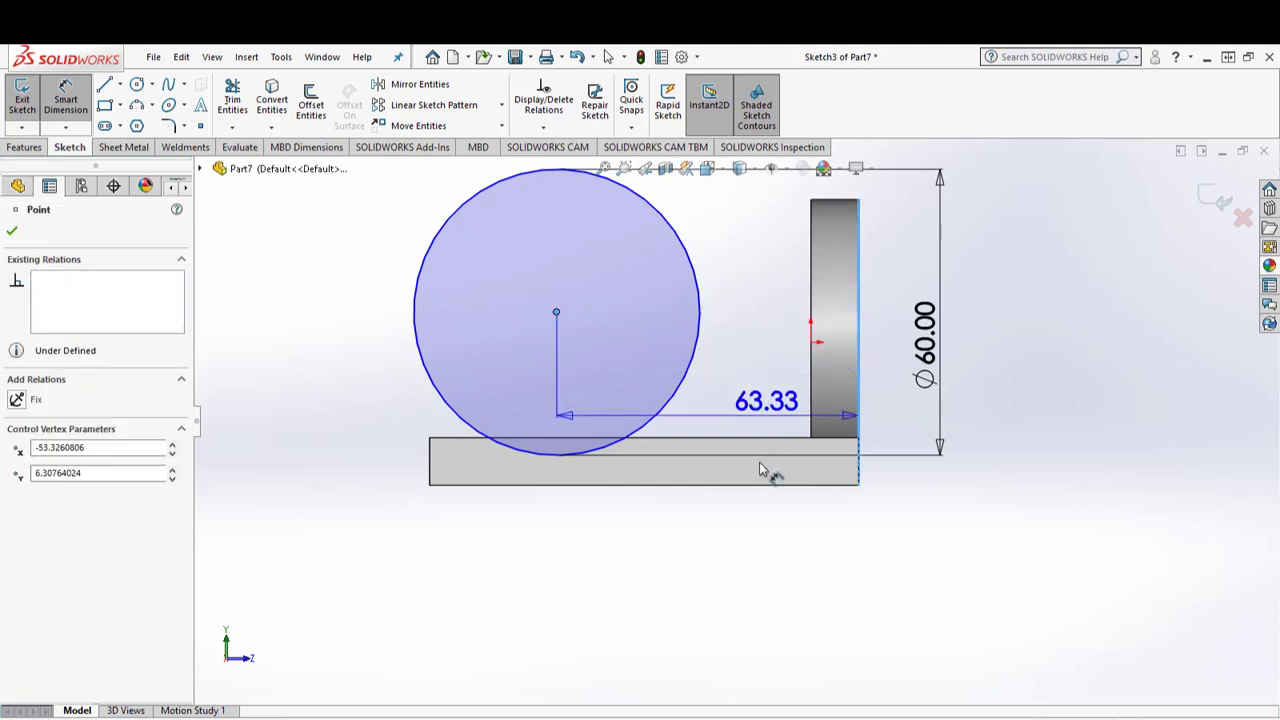
pyautogui.click(755, 557)
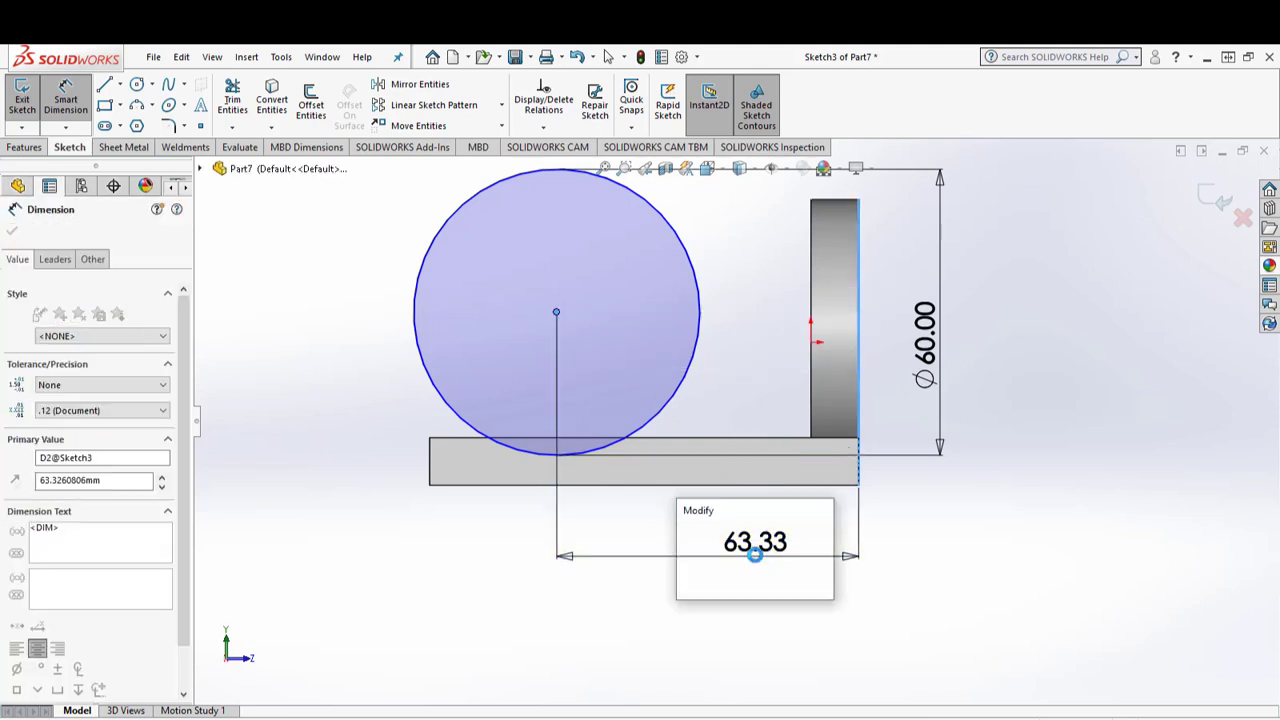
pyautogui.write('50')
pyautogui.press('Return')
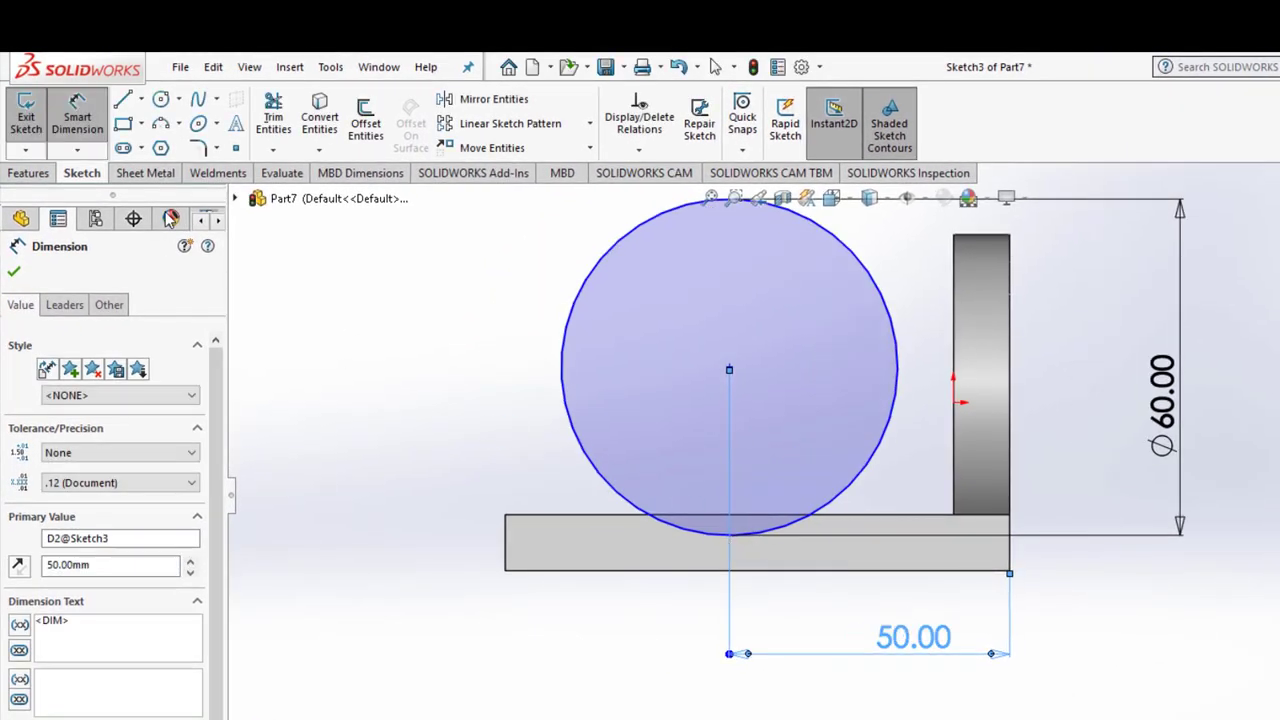
# Make the circle tangent to the plate's bottom edge and exit the sketch.
pyautogui.click(84, 134)
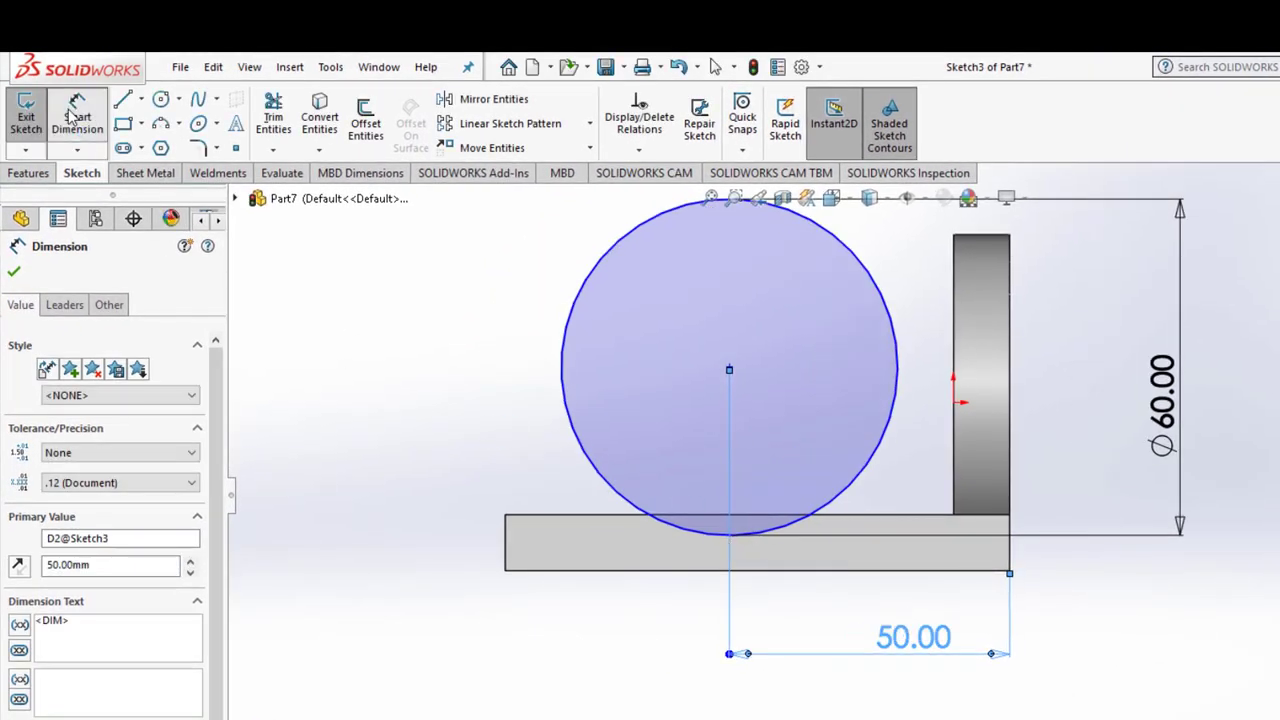
pyautogui.click(697, 560)
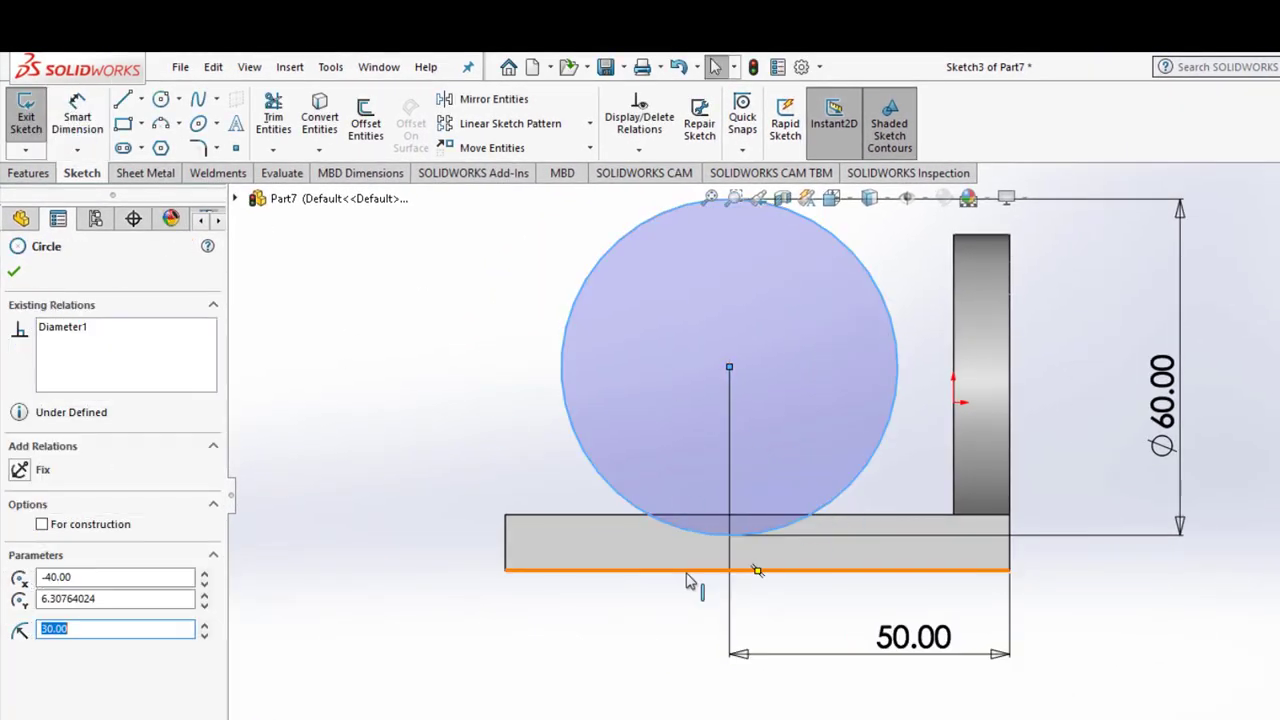
pyautogui.keyDown('ctrl'); pyautogui.click(680, 572); pyautogui.keyUp('ctrl')
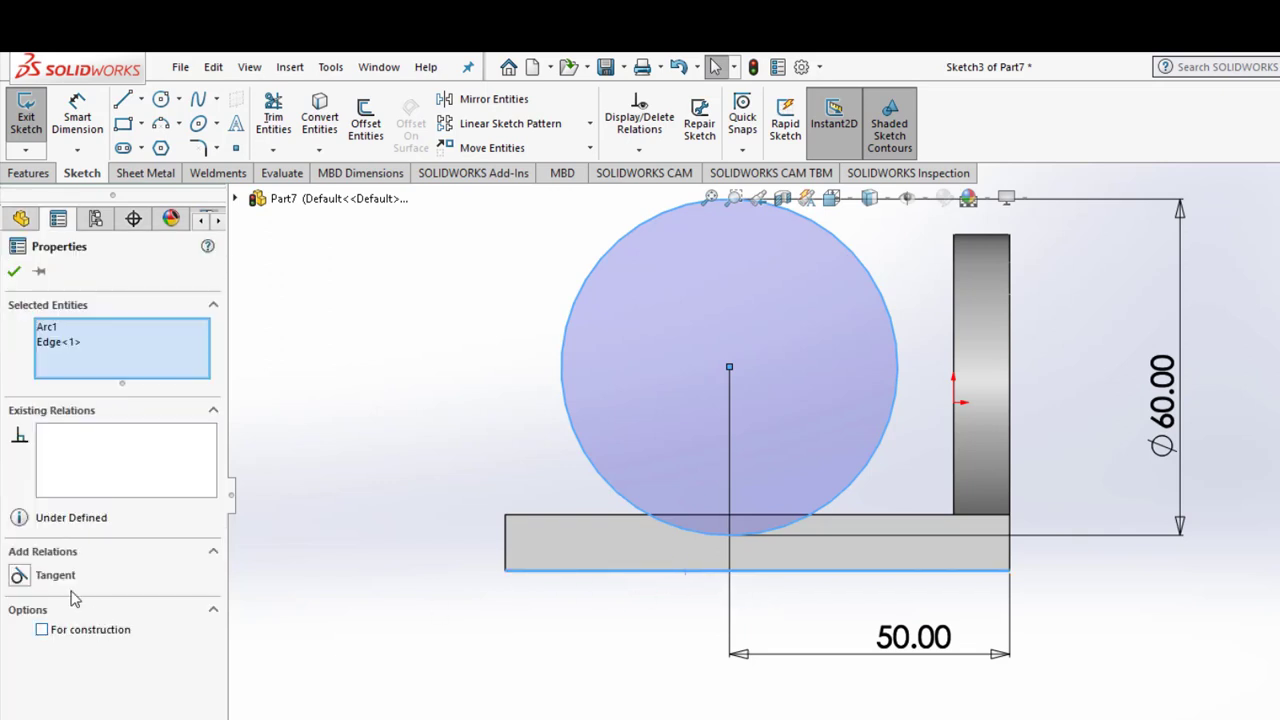
pyautogui.click(60, 584)
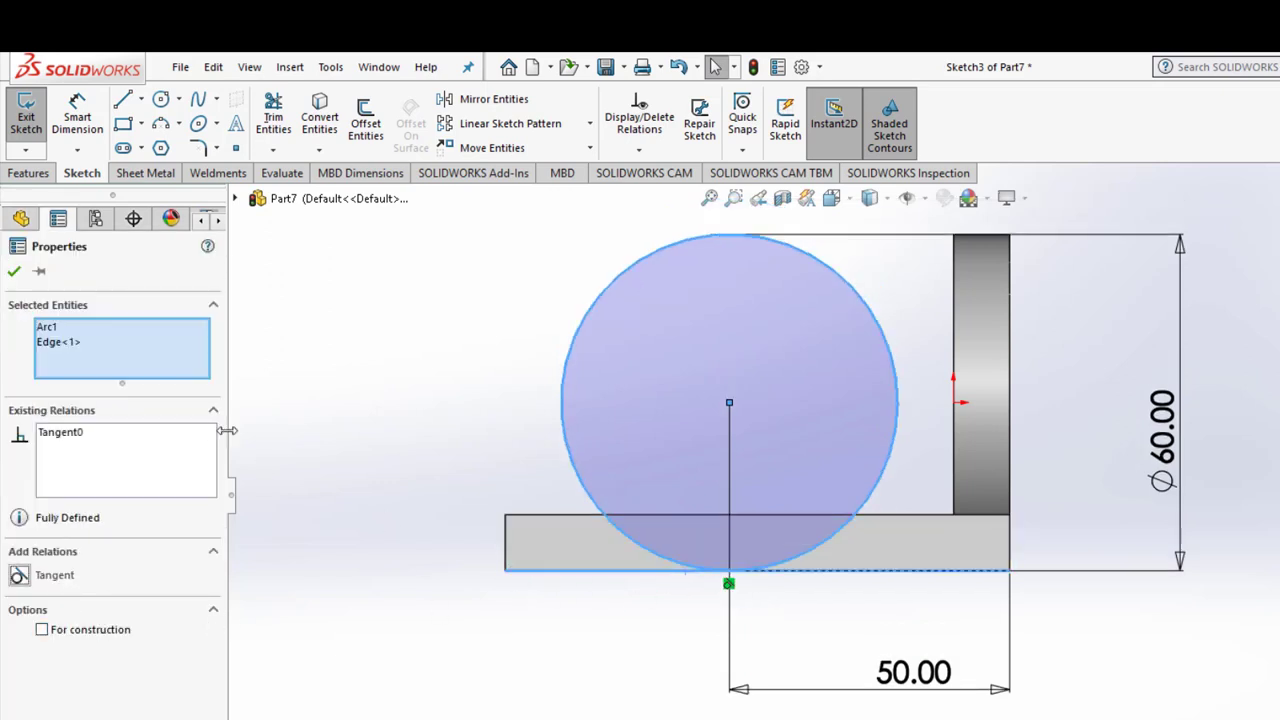
pyautogui.click(43, 118)
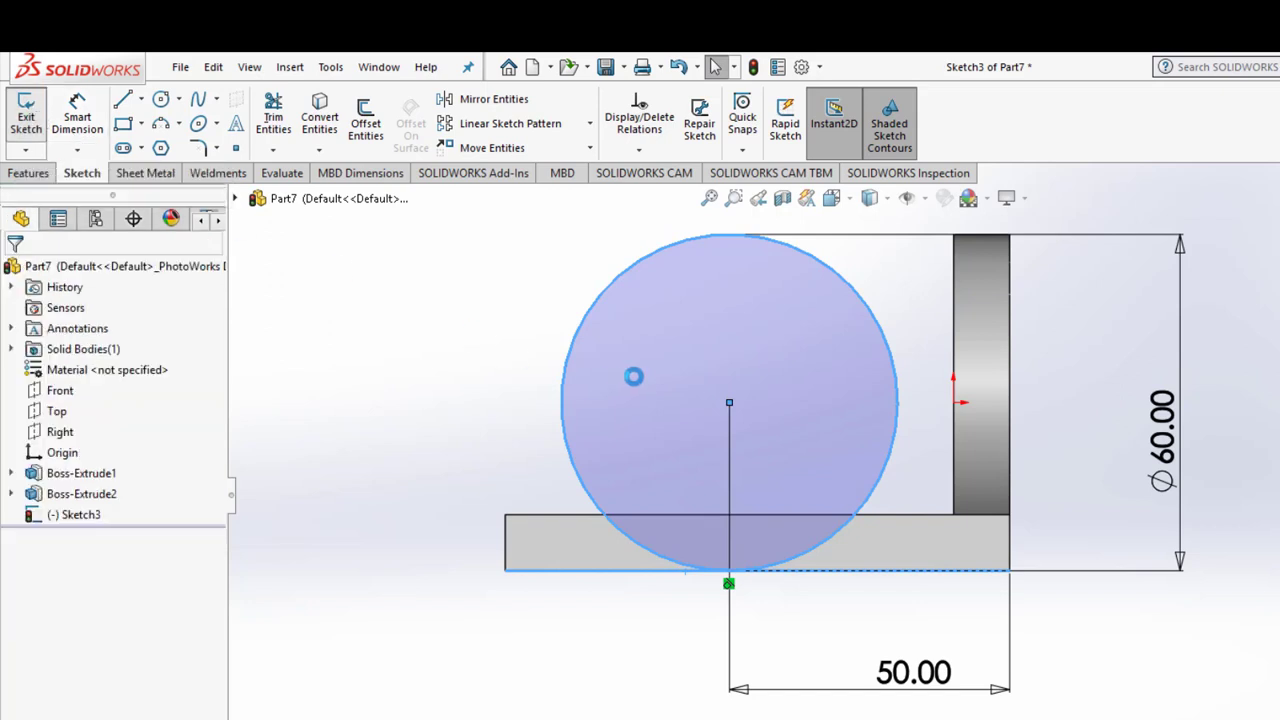
# Extrude the Ø60 circle 10 mm in the reversed direction toward the plate as Boss-Extrude3.
pyautogui.click(28, 173)
pyautogui.click(34, 118)
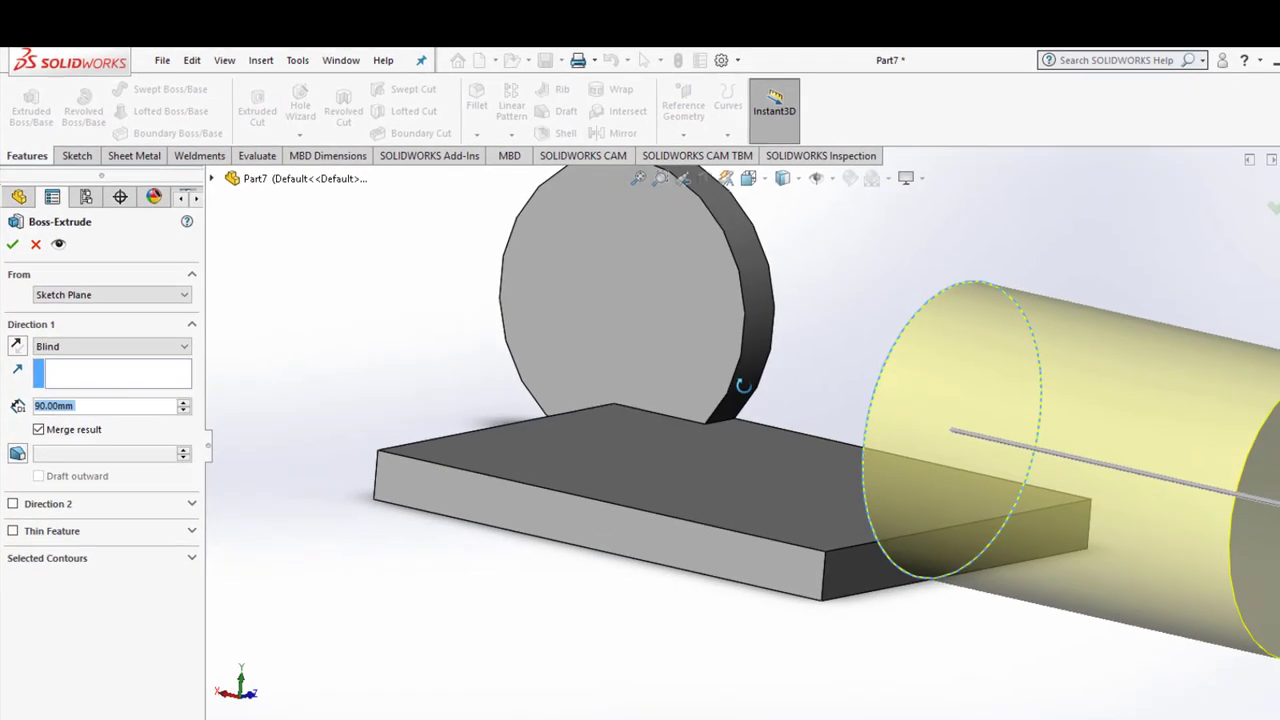
pyautogui.click(16, 334)
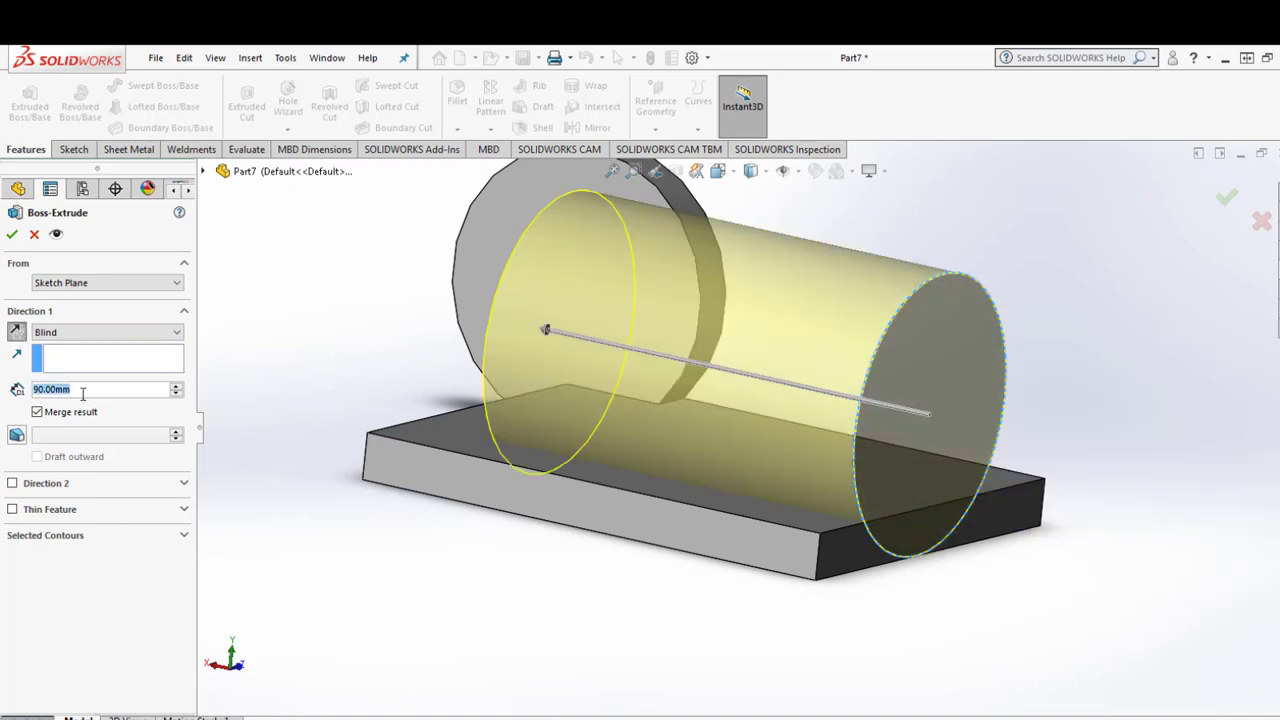
pyautogui.write('10')
pyautogui.press('Return')
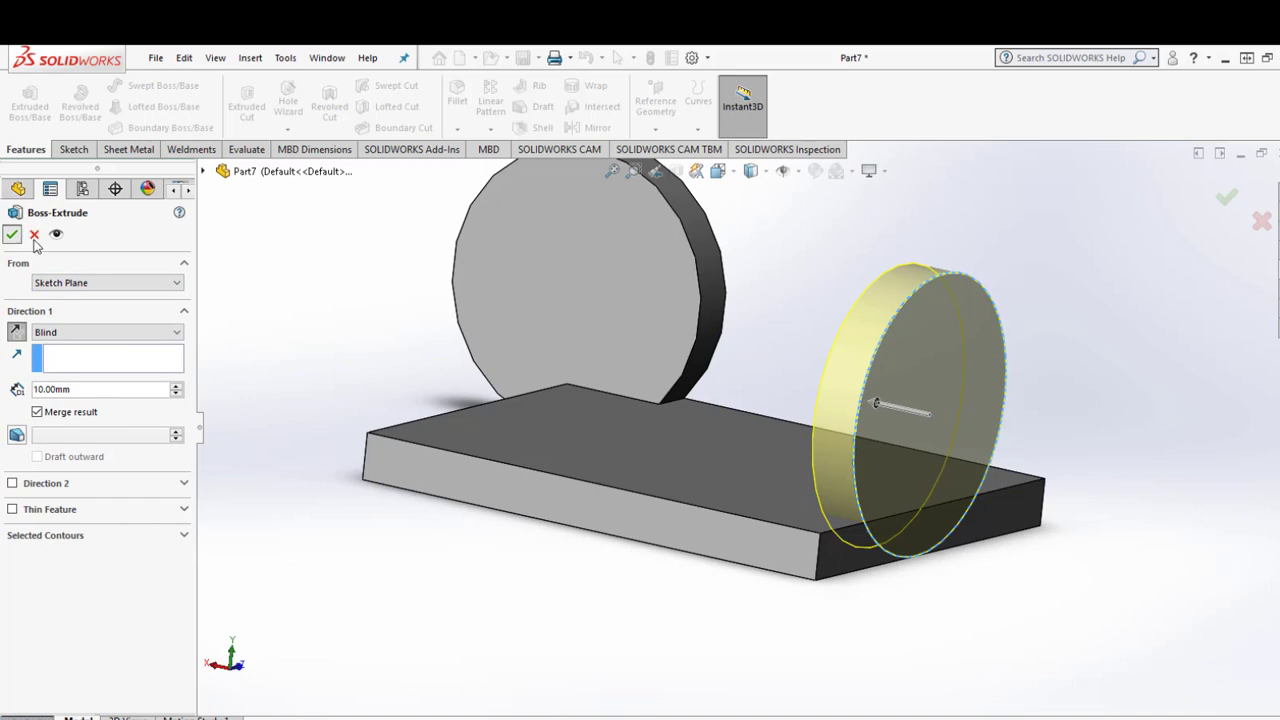
pyautogui.press('Return')
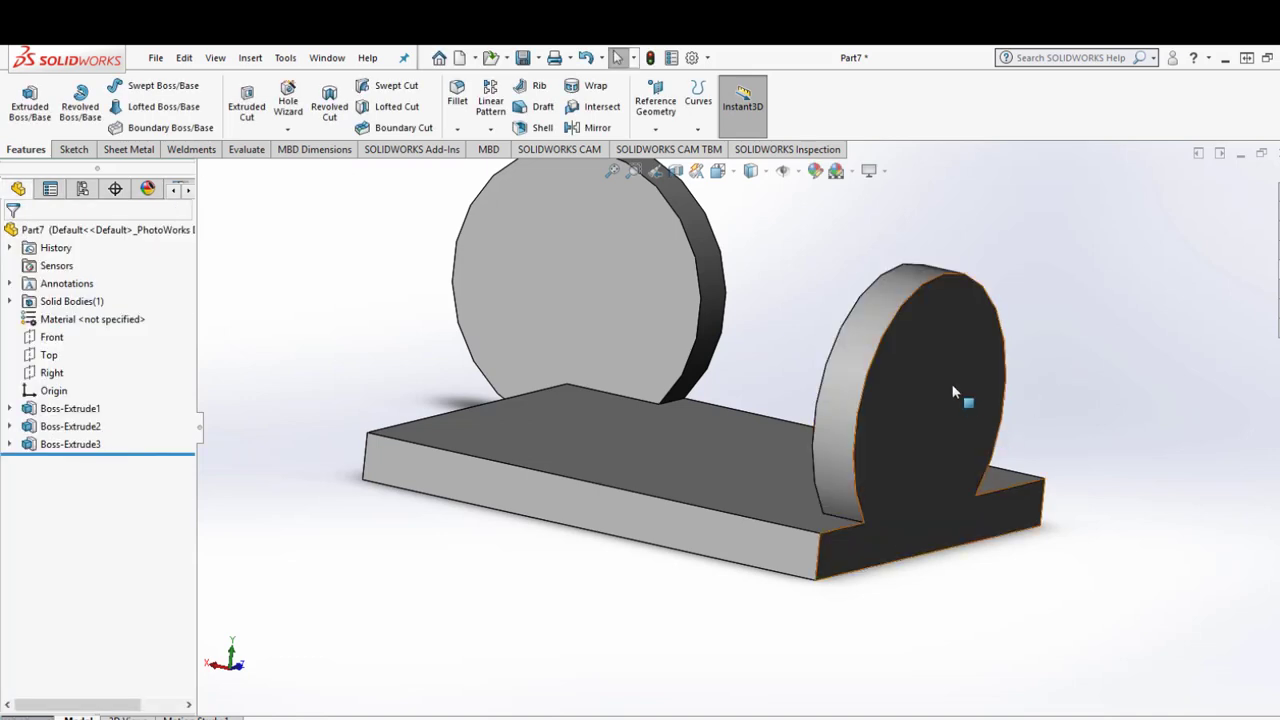
pyautogui.click(949, 374)
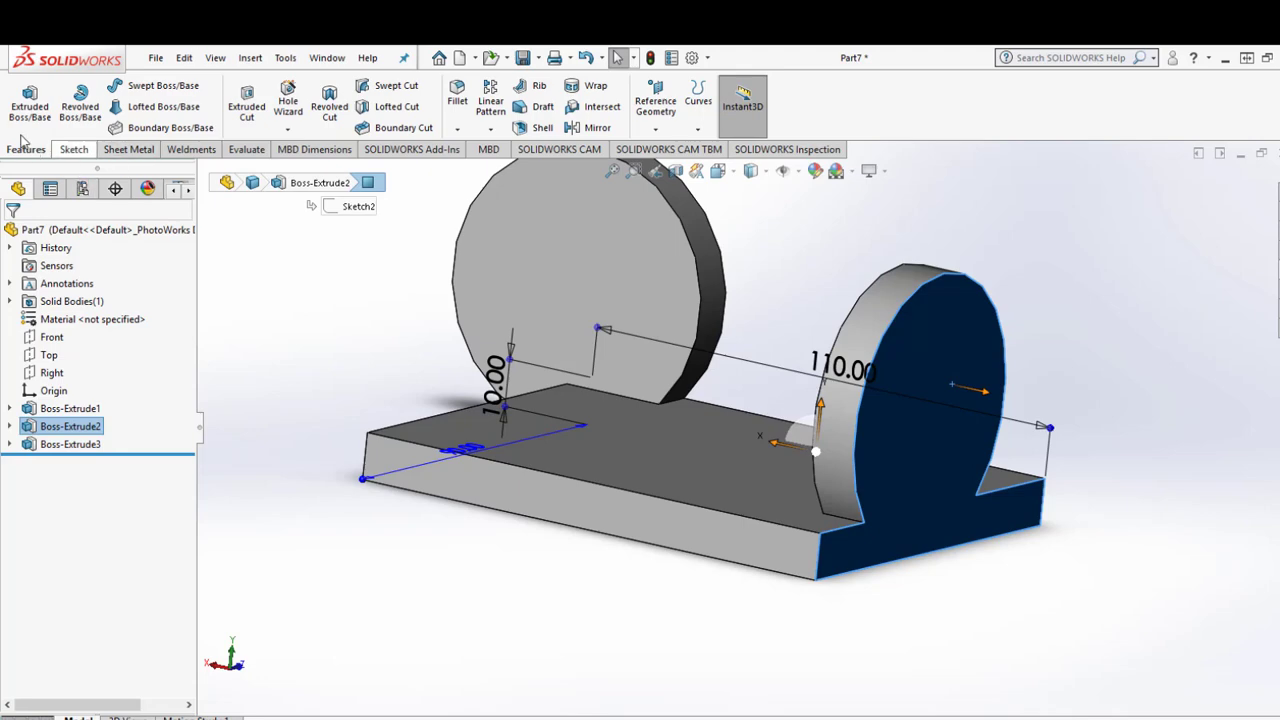
# Start a sketch on the second disc's face and view it Normal To.
pyautogui.click(246, 105)
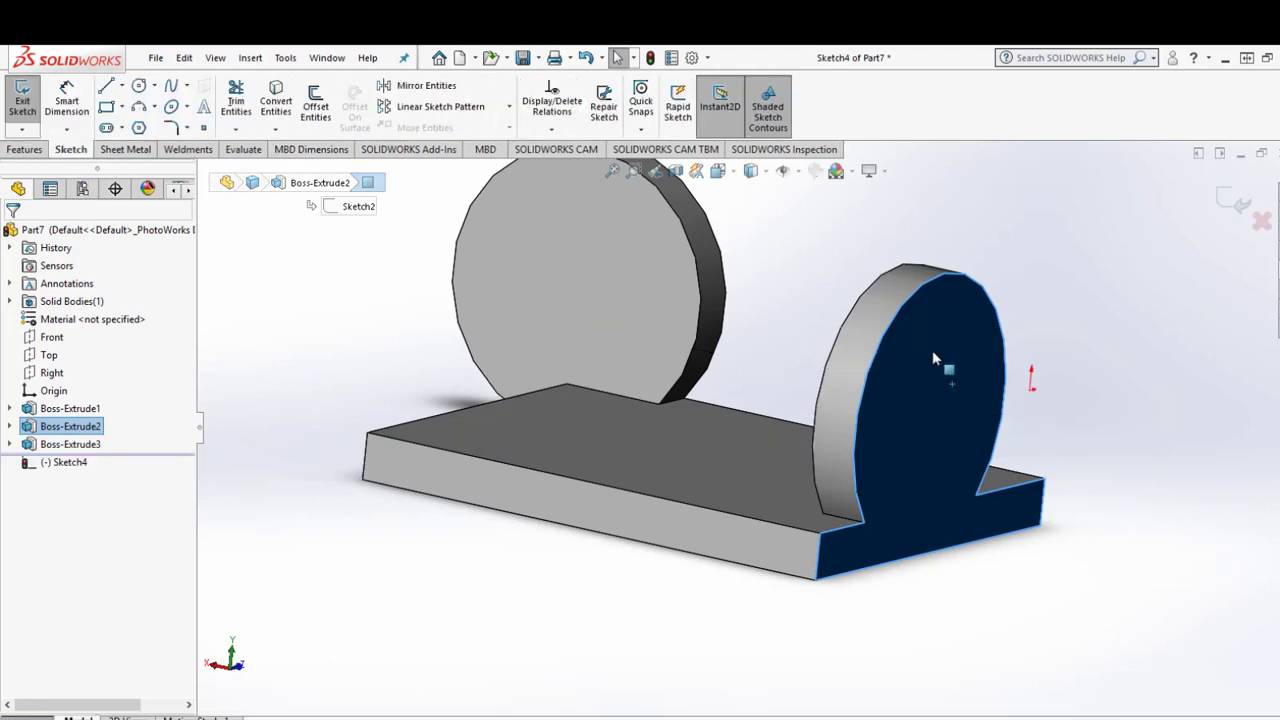
pyautogui.click(735, 176)
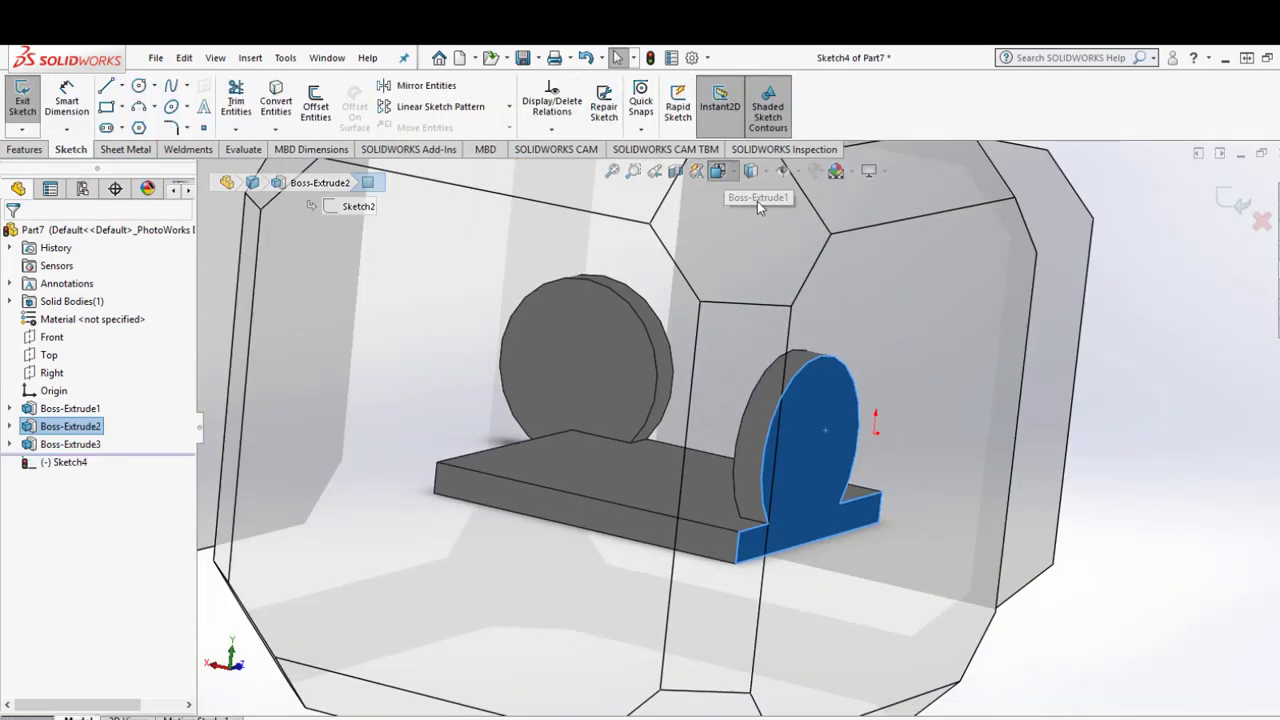
pyautogui.click(809, 263)
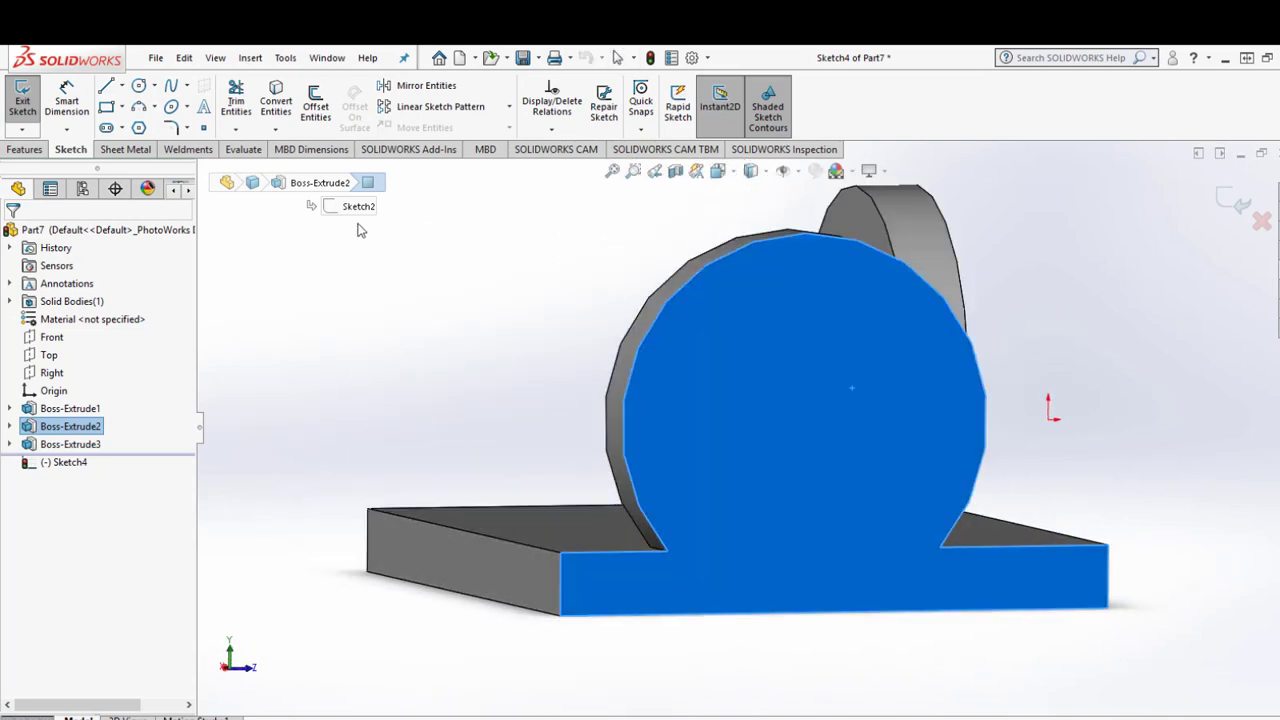
# Draw four hole circles in a square pattern on the disc face.
pyautogui.press('c')
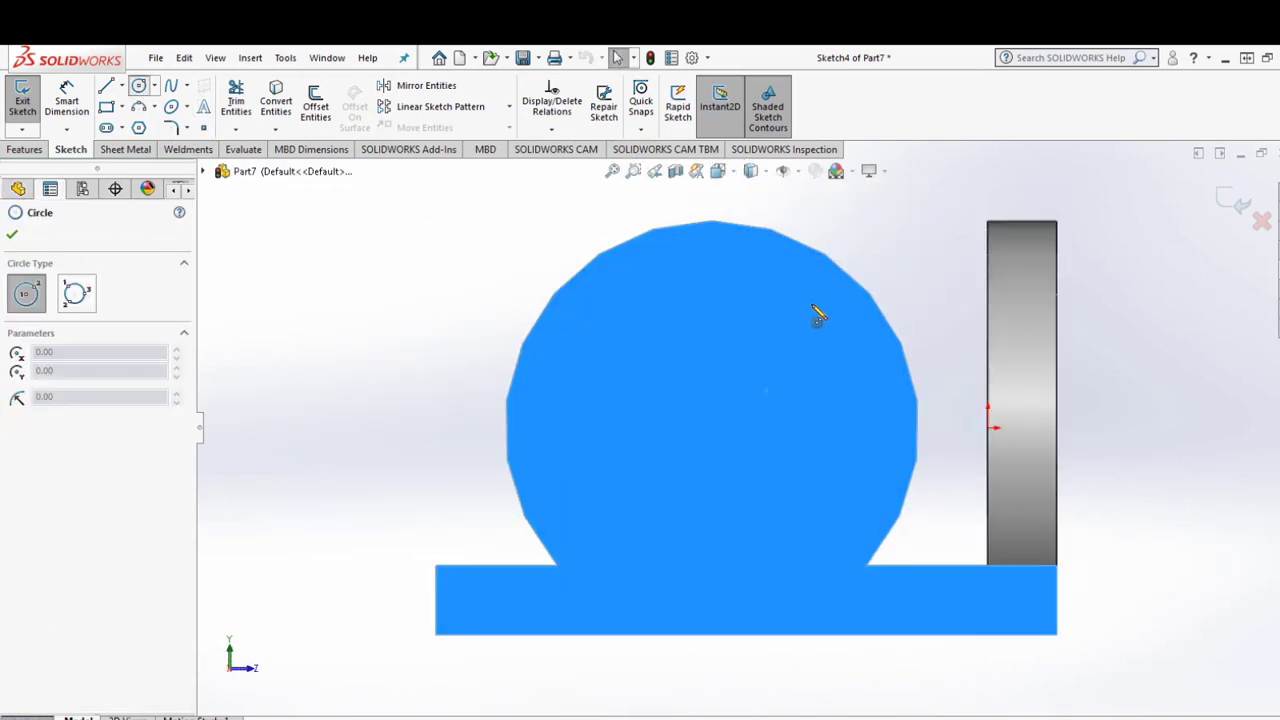
pyautogui.click(800, 333)
pyautogui.click(797, 363)
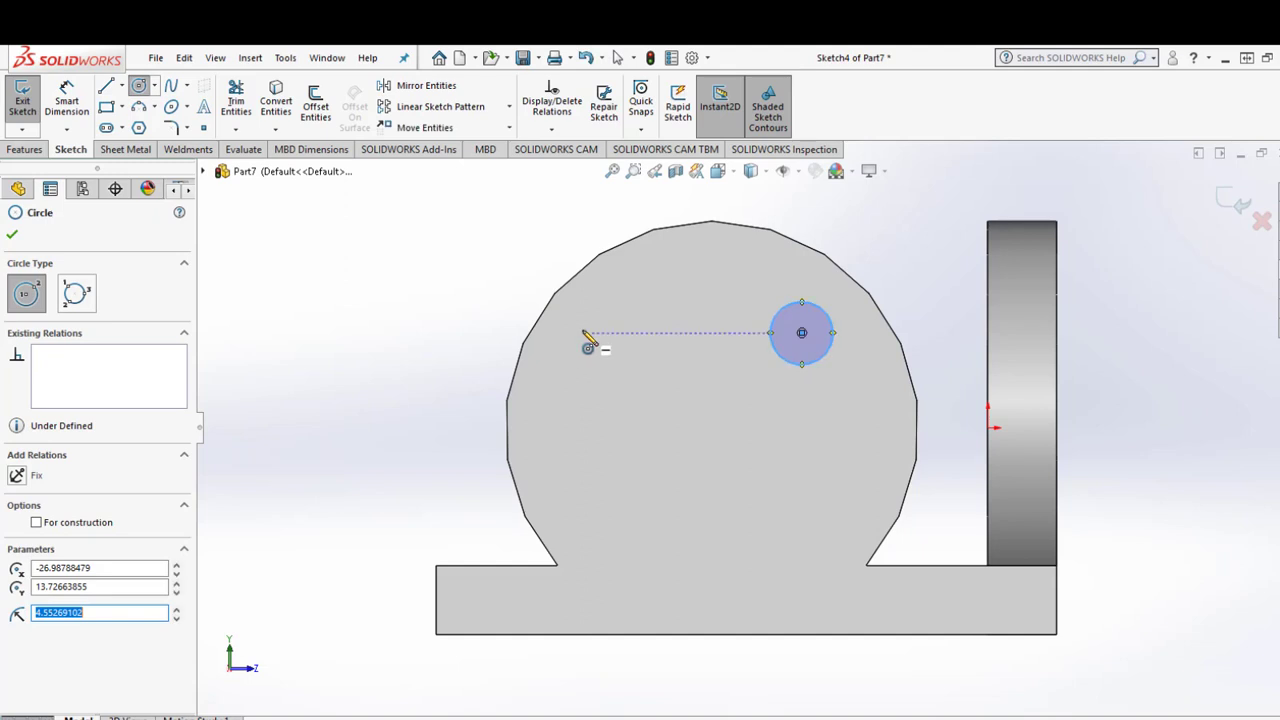
pyautogui.click(583, 333)
pyautogui.click(605, 361)
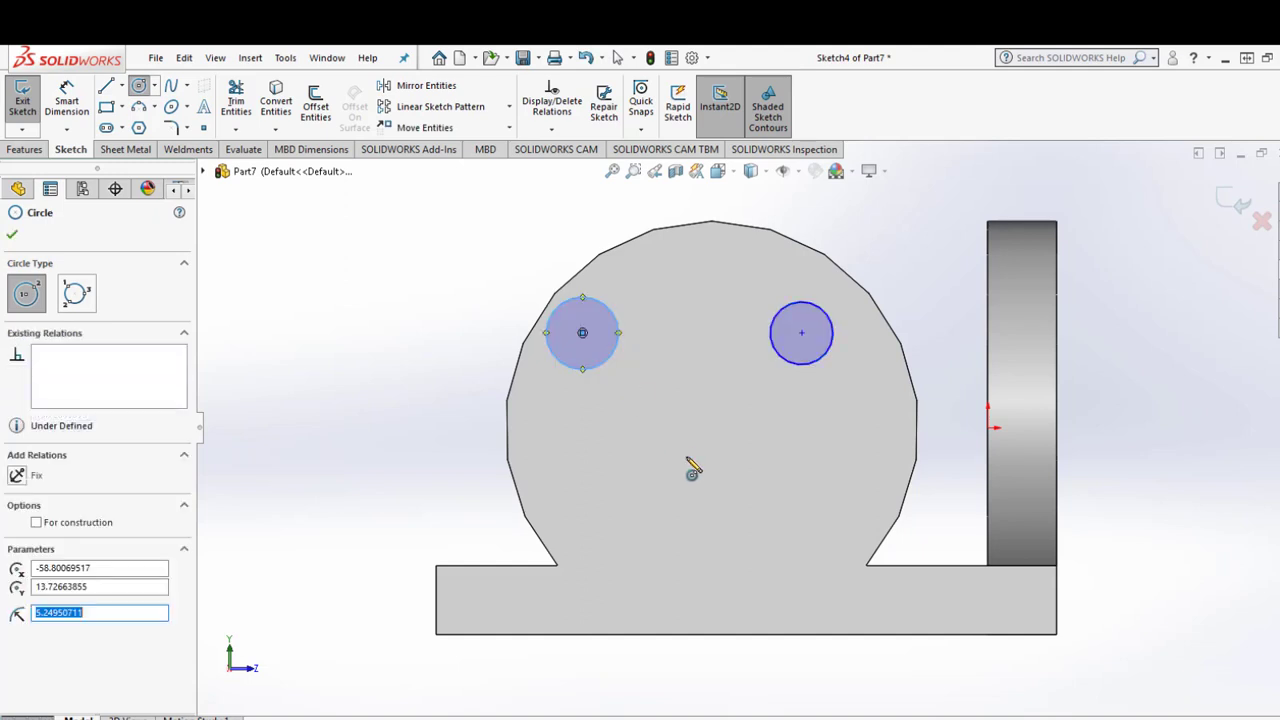
pyautogui.click(574, 454)
pyautogui.click(599, 486)
pyautogui.click(801, 454)
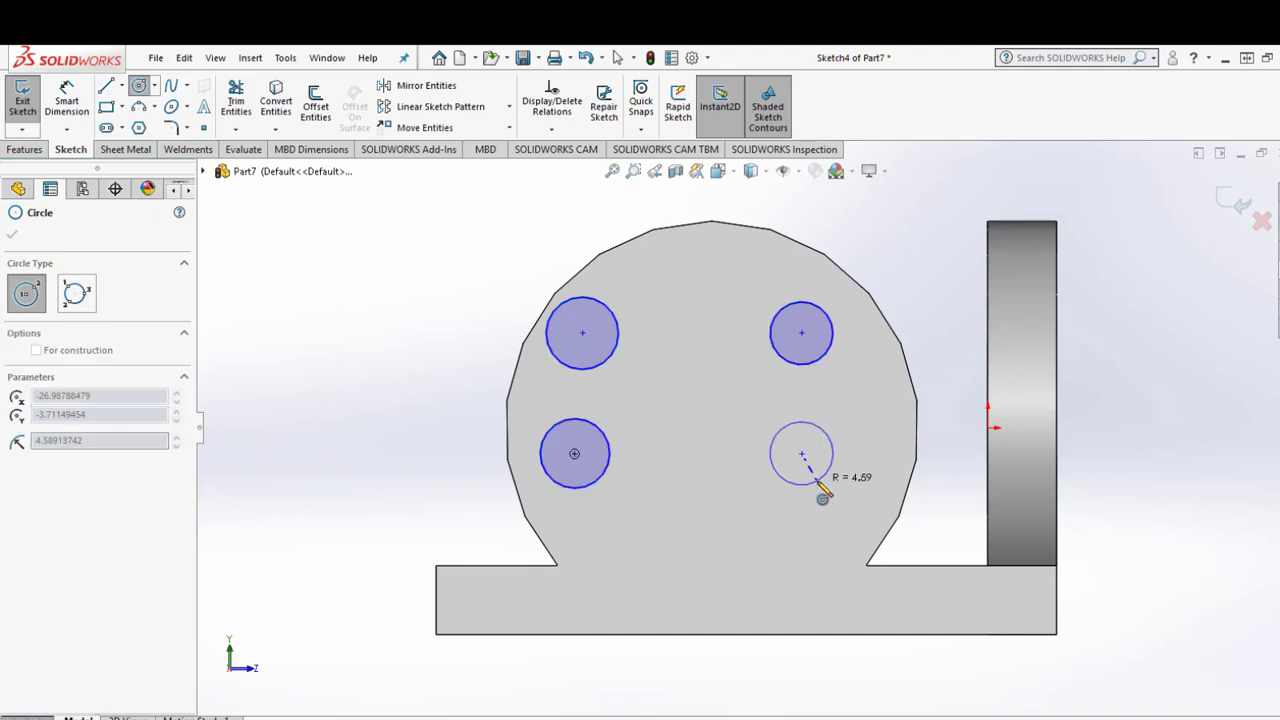
pyautogui.click(823, 477)
pyautogui.press('Escape')
pyautogui.moveTo(618, 333); pyautogui.dragTo(596, 333)
# Dimension each of the four hole circles to Ø4 mm.
pyautogui.click(88, 96)
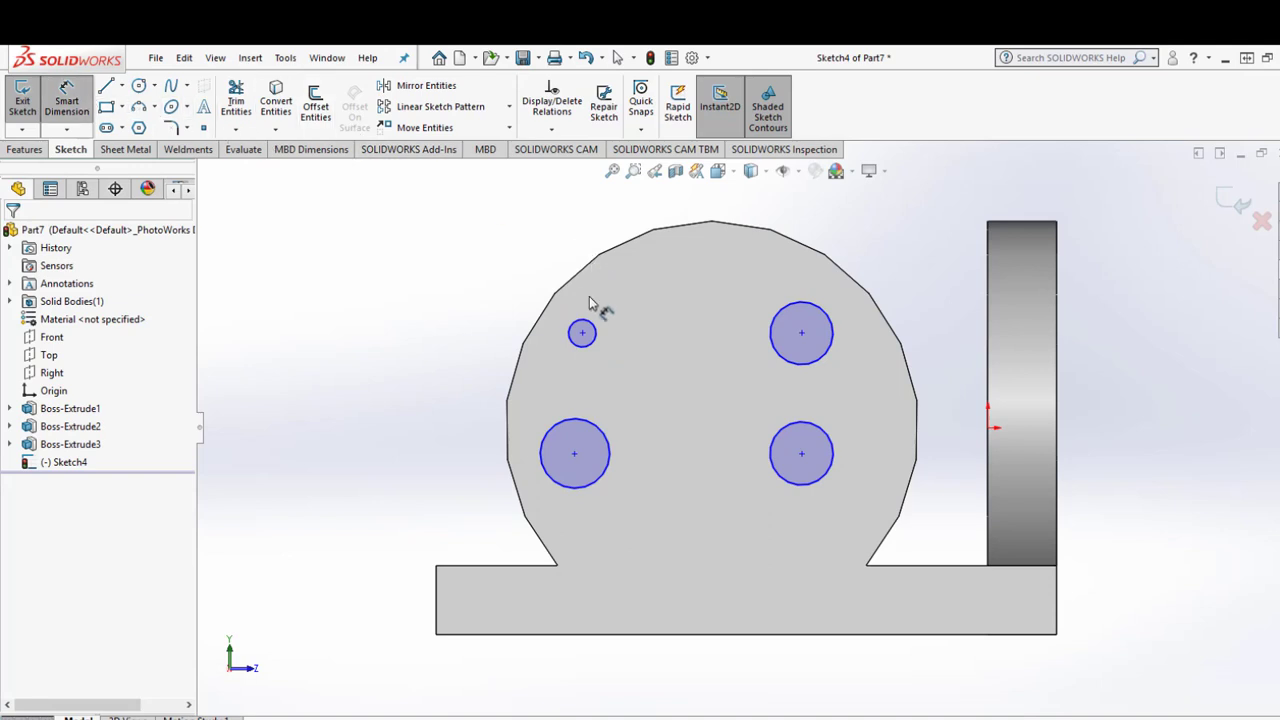
pyautogui.click(584, 332)
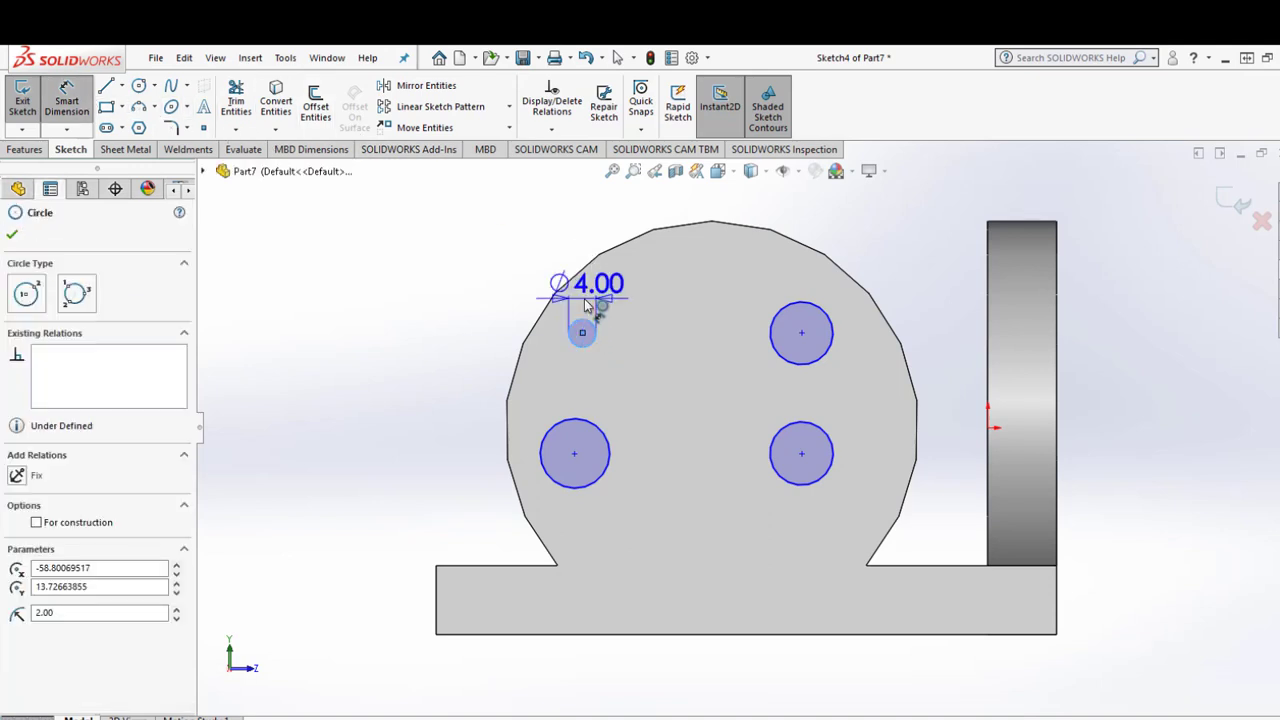
pyautogui.click(617, 305)
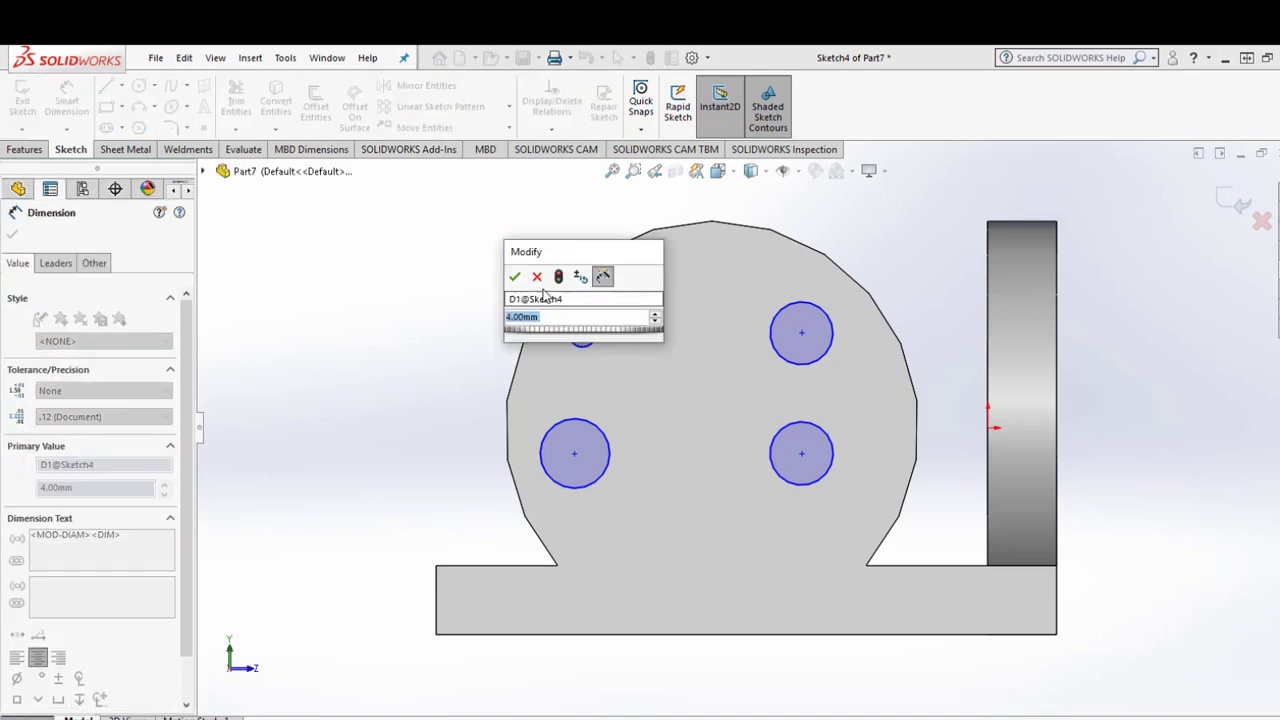
pyautogui.press('Return')
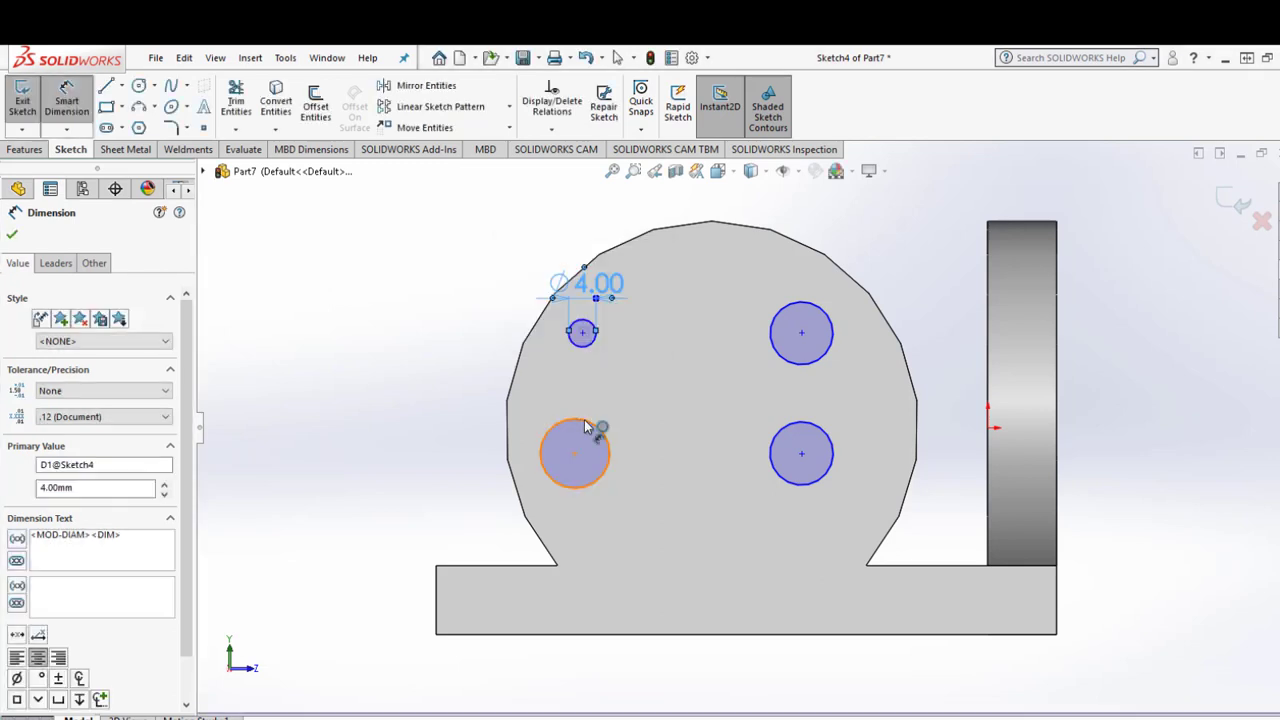
pyautogui.click(586, 403)
pyautogui.click(593, 409)
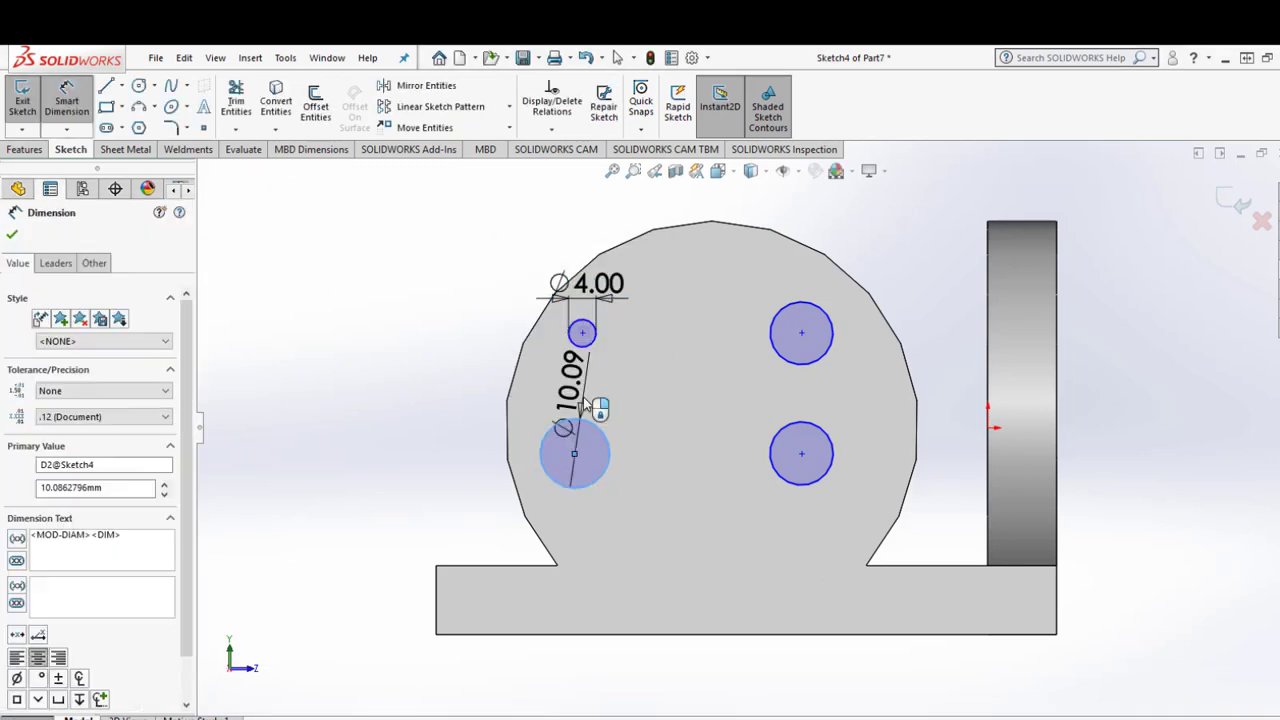
pyautogui.write('4')
pyautogui.press('Return')
pyautogui.click(824, 428)
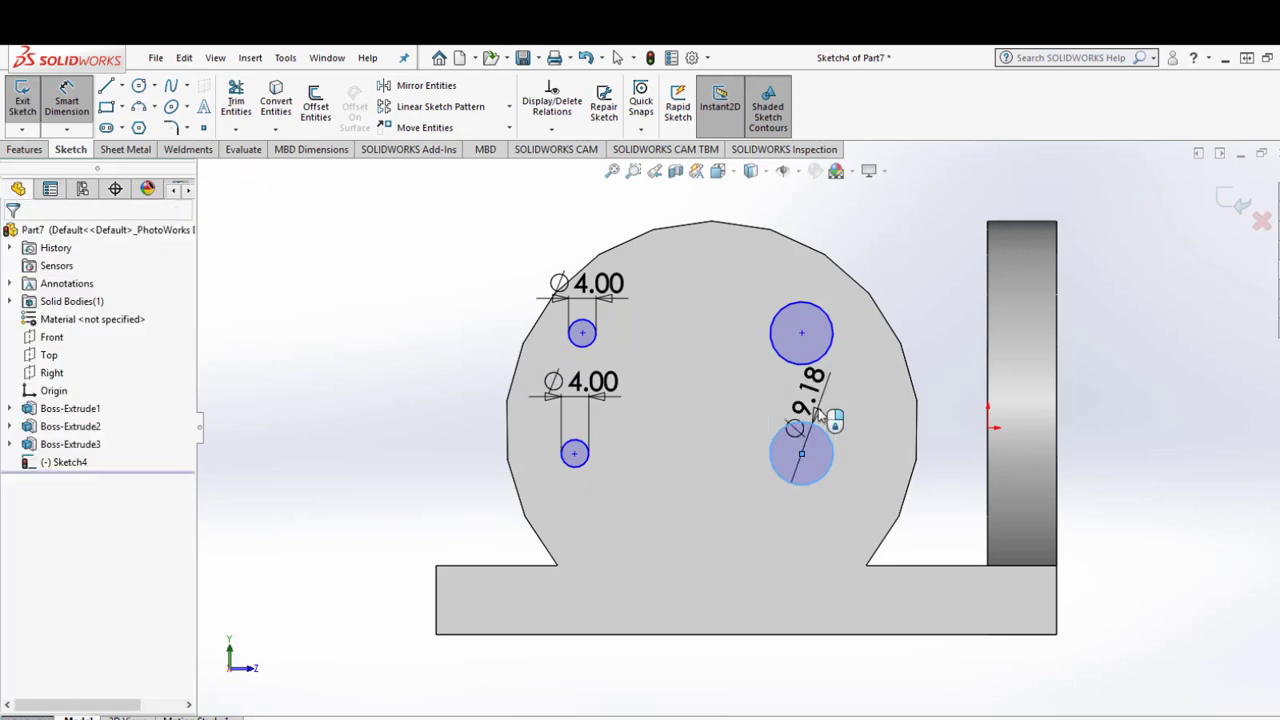
pyautogui.click(818, 414)
pyautogui.write('4')
pyautogui.press('Return')
pyautogui.click(822, 312)
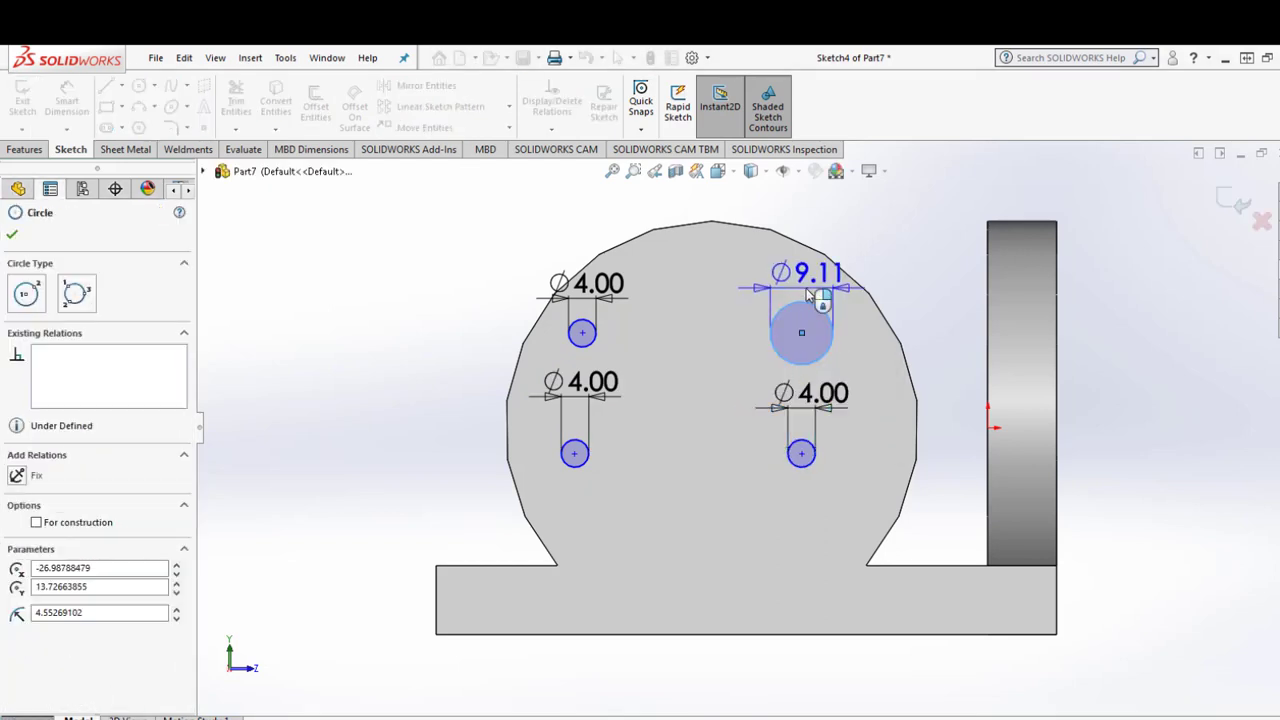
pyautogui.click(805, 288)
pyautogui.write('4')
pyautogui.press('Return')
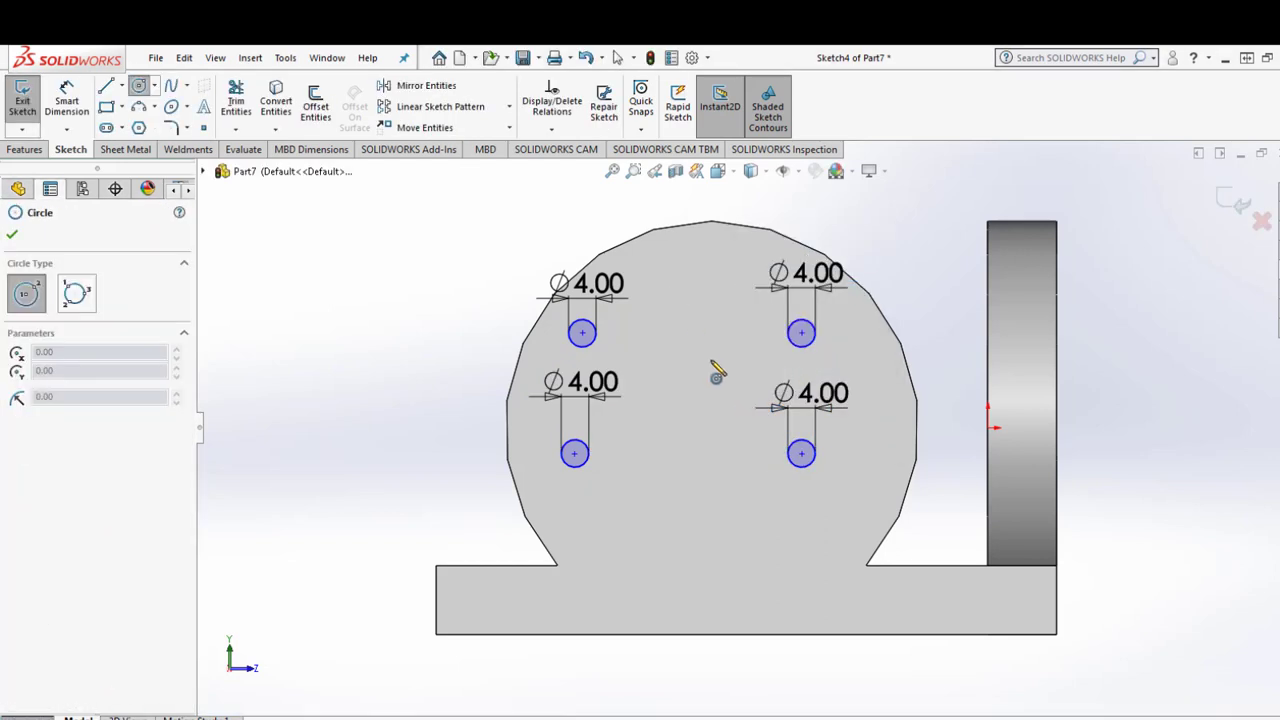
# Draw a central Ø6 mm circle and start its offset dimension from the upper-left hole.
pyautogui.click(708, 390)
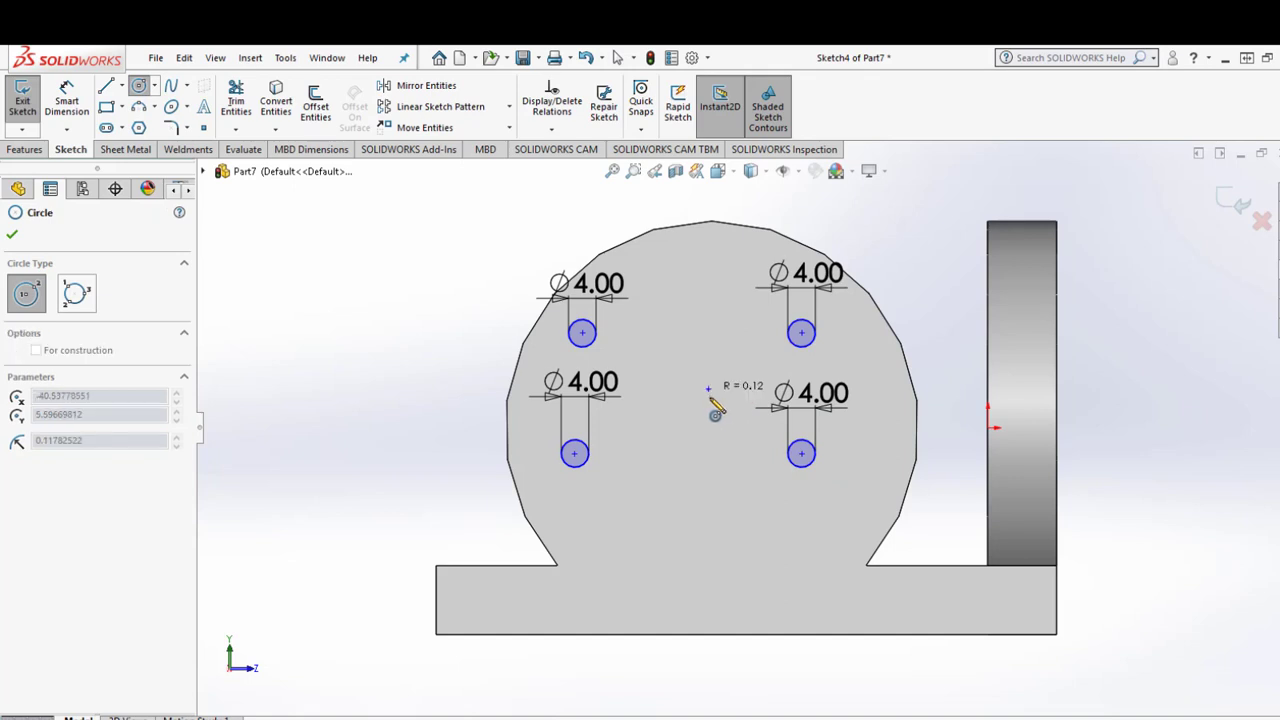
pyautogui.click(684, 390)
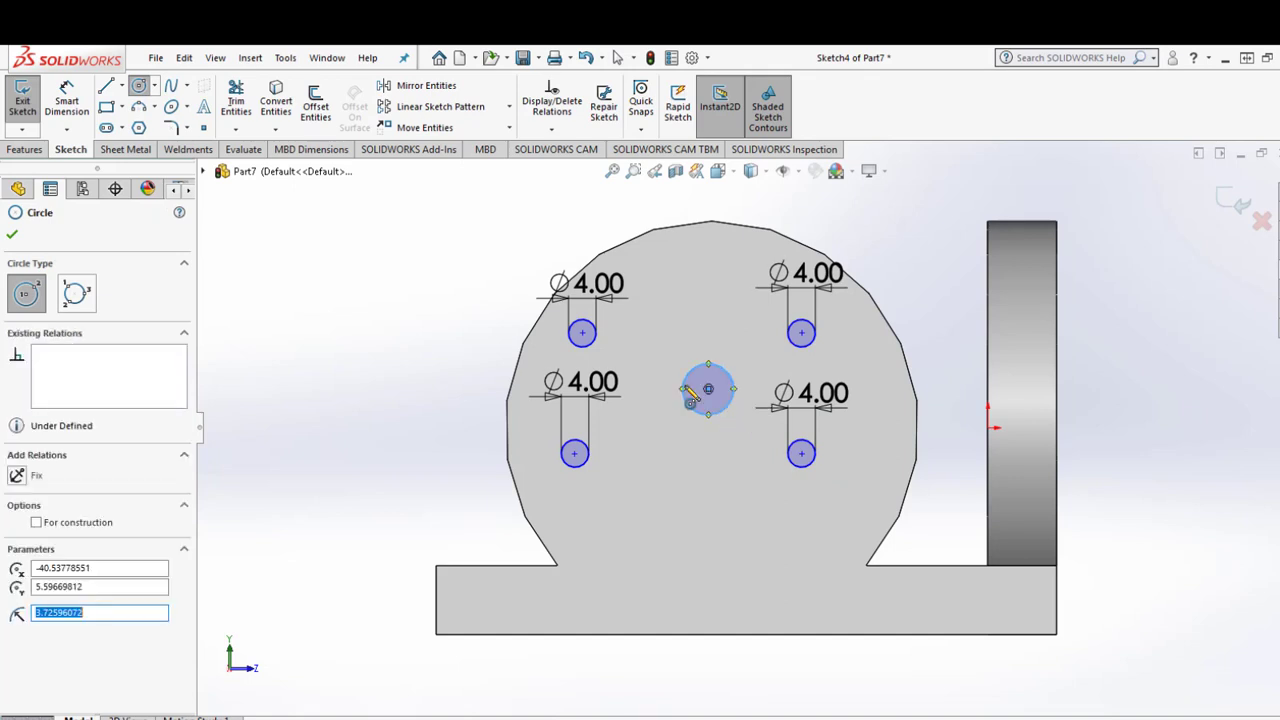
pyautogui.click(66, 100)
pyautogui.click(707, 414)
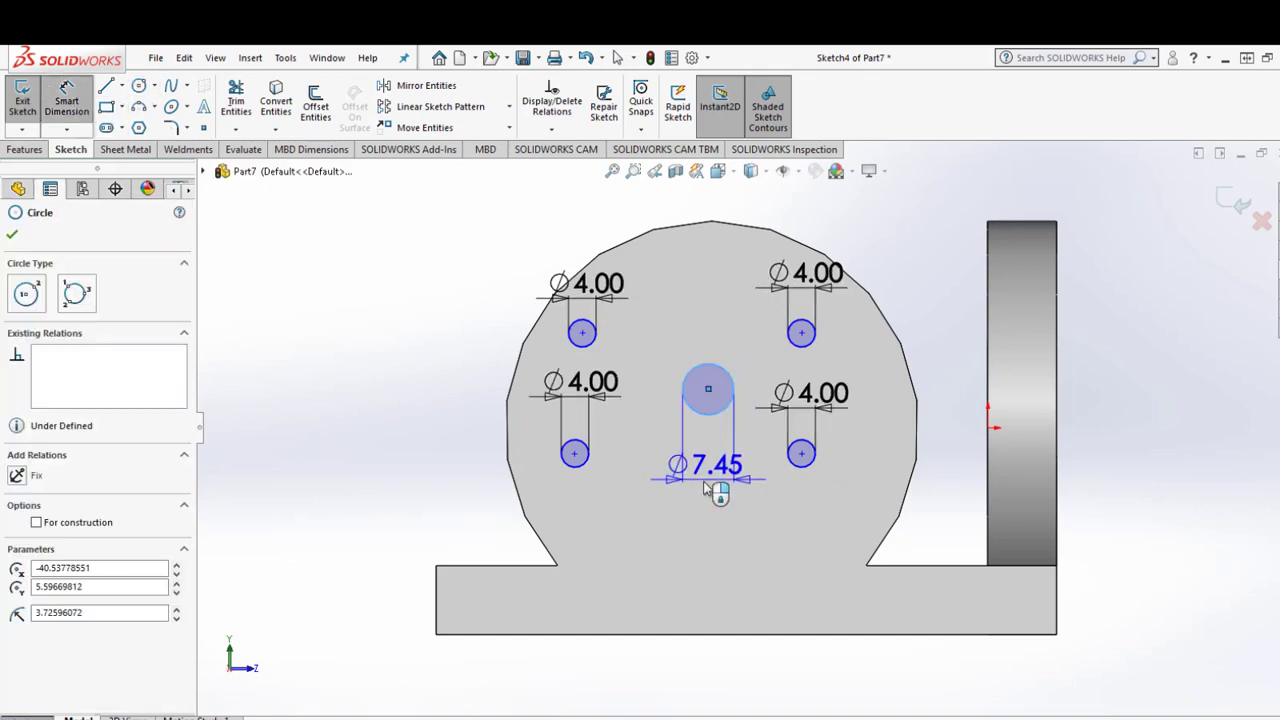
pyautogui.click(718, 490)
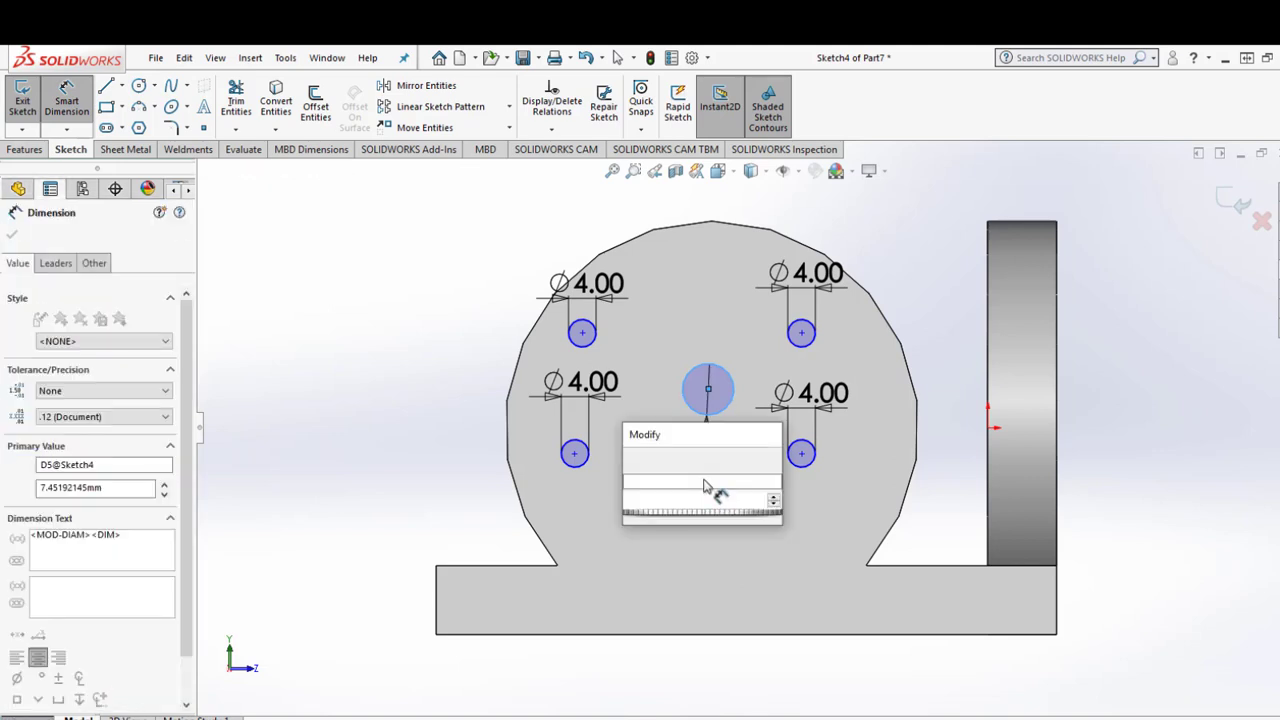
pyautogui.write('6')
pyautogui.press('Return')
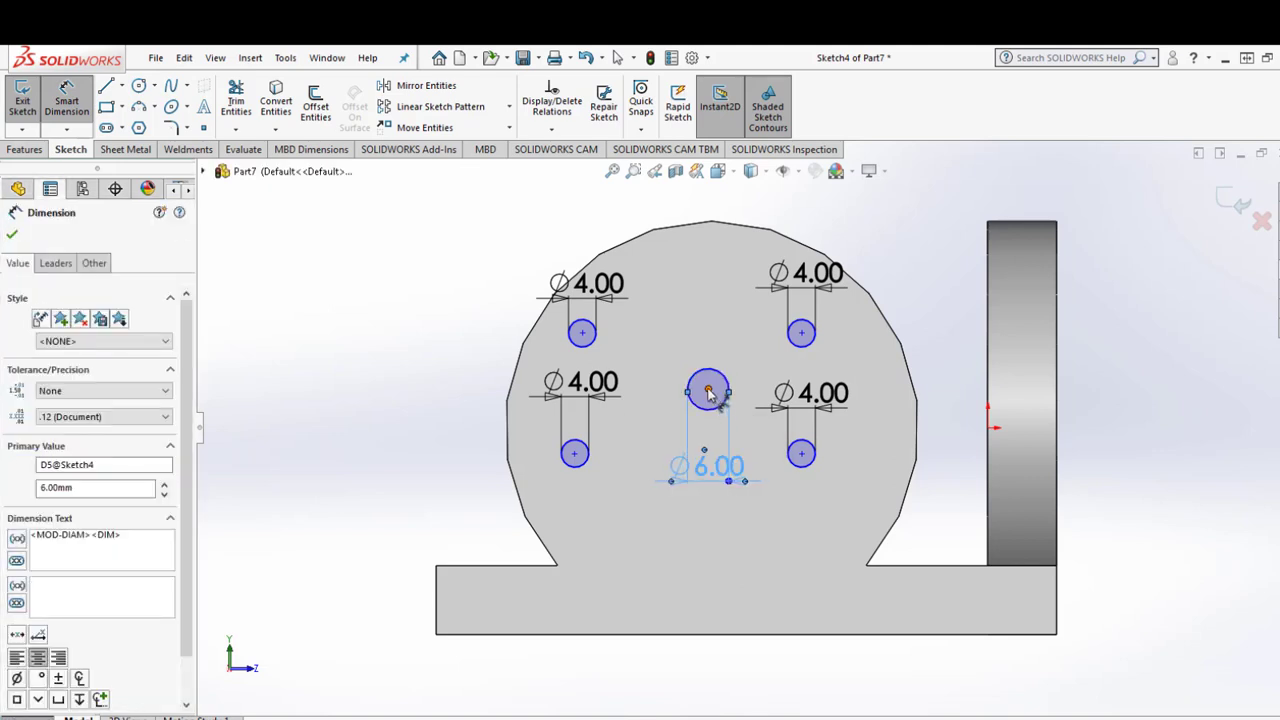
pyautogui.click(582, 333)
pyautogui.click(708, 390)
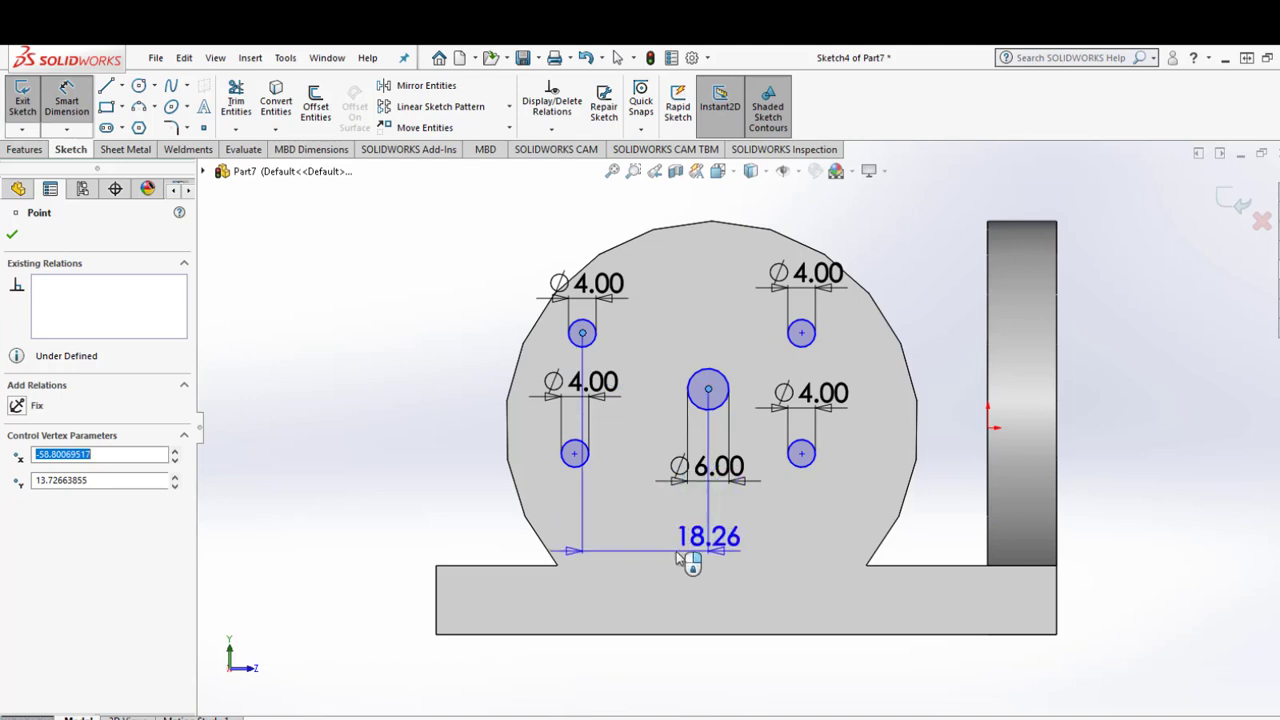
# Set the centre hole's horizontal and vertical offsets from the upper-left hole to 15.5 mm.
pyautogui.click(685, 560)
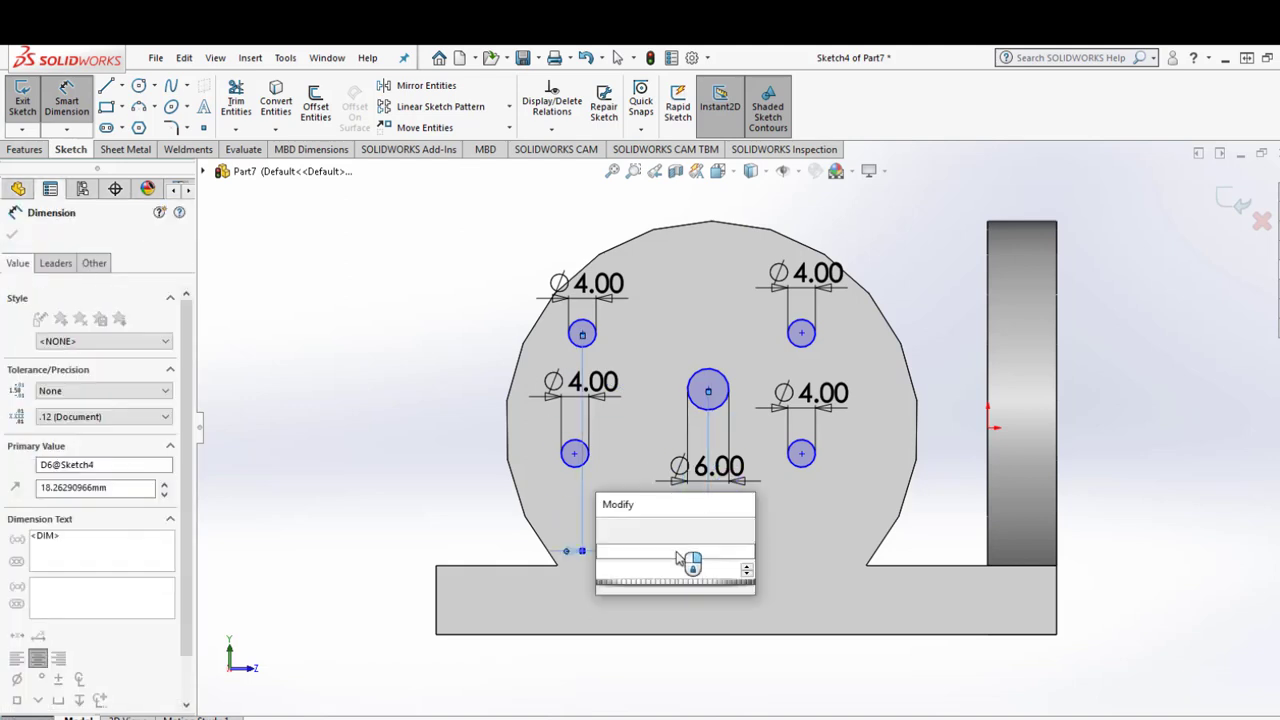
pyautogui.write('15.5')
pyautogui.press('Return')
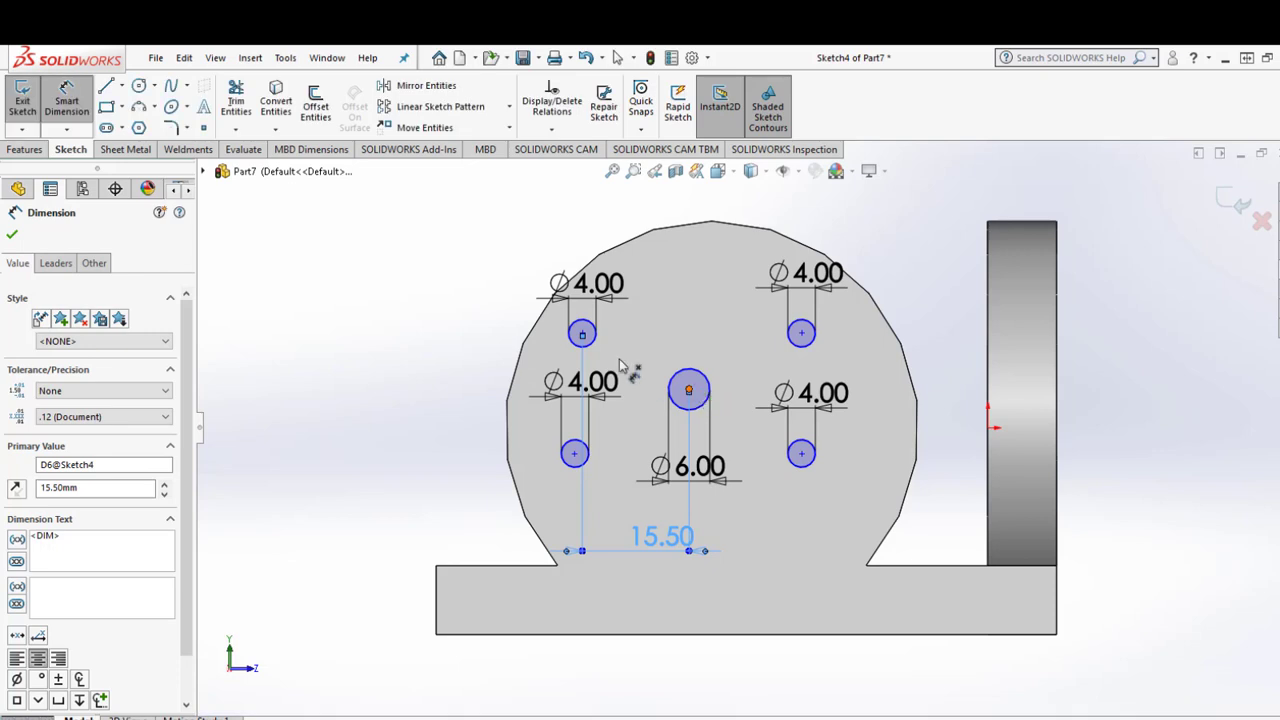
pyautogui.click(583, 335)
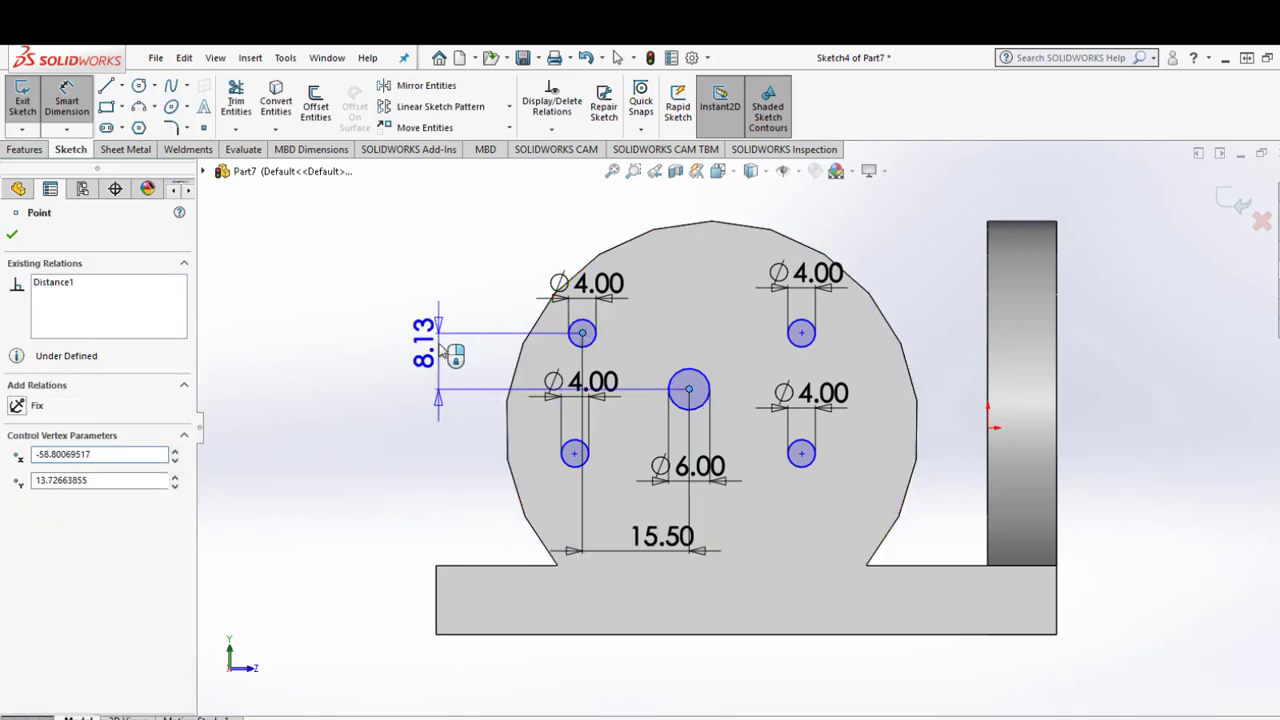
pyautogui.click(440, 346)
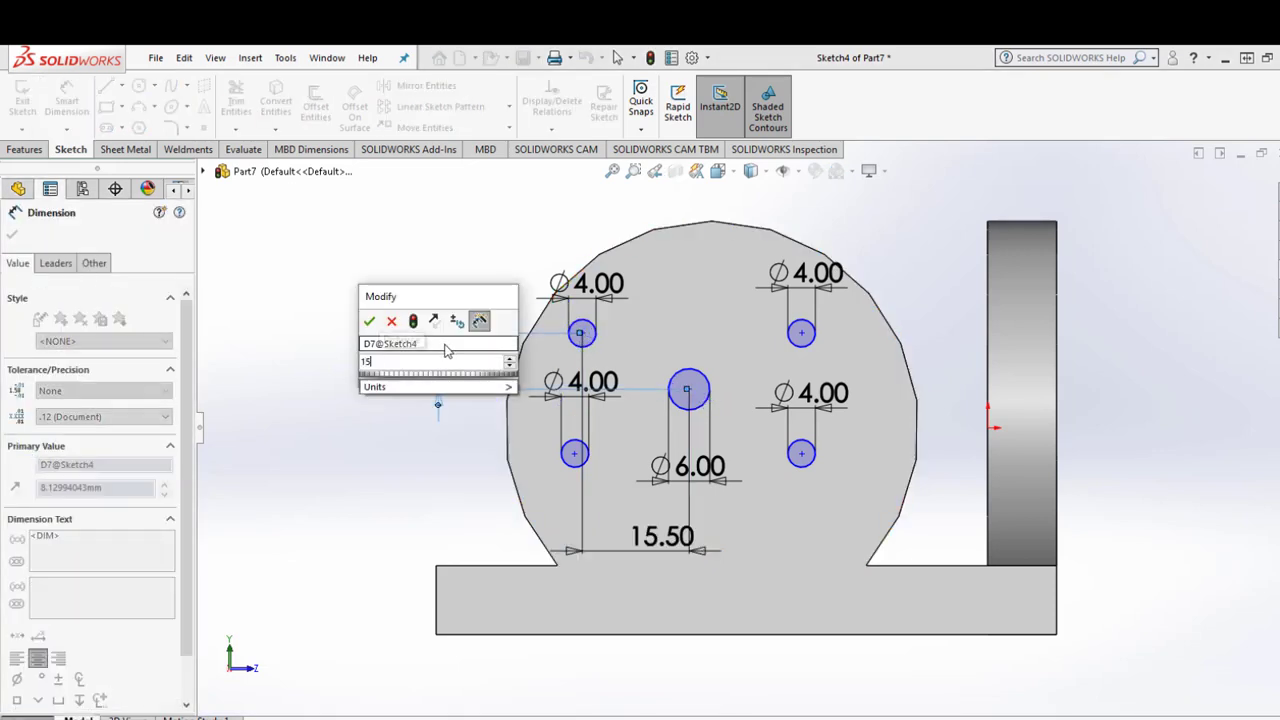
pyautogui.write('15.5')
pyautogui.press('Return')
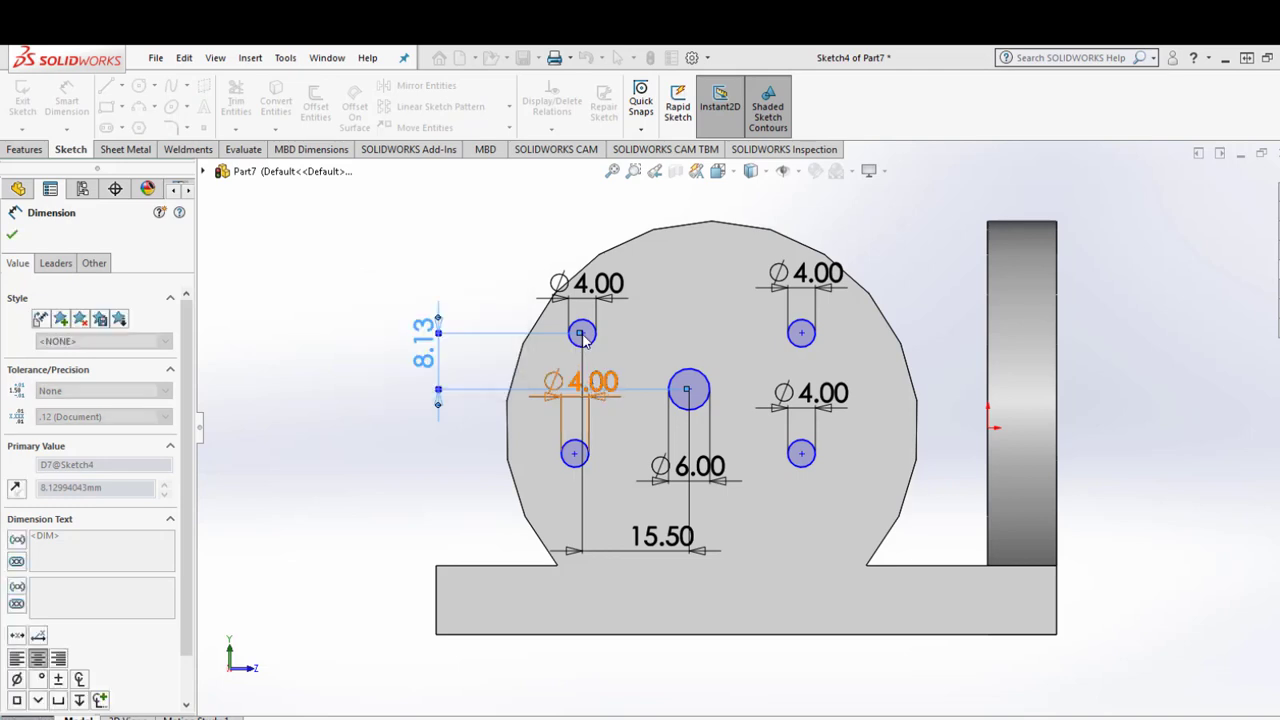
# Space the two left holes and the two upper holes 31 mm apart.
pyautogui.click(574, 453)
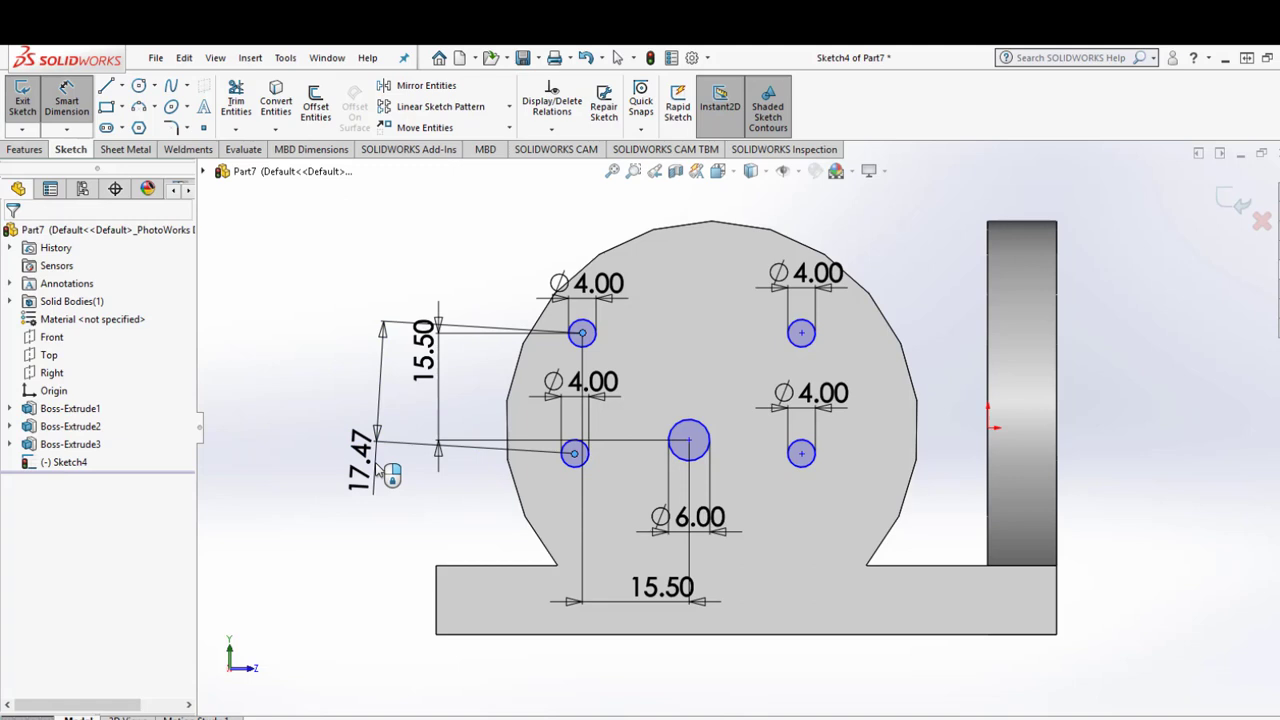
pyautogui.click(380, 470)
pyautogui.write('31')
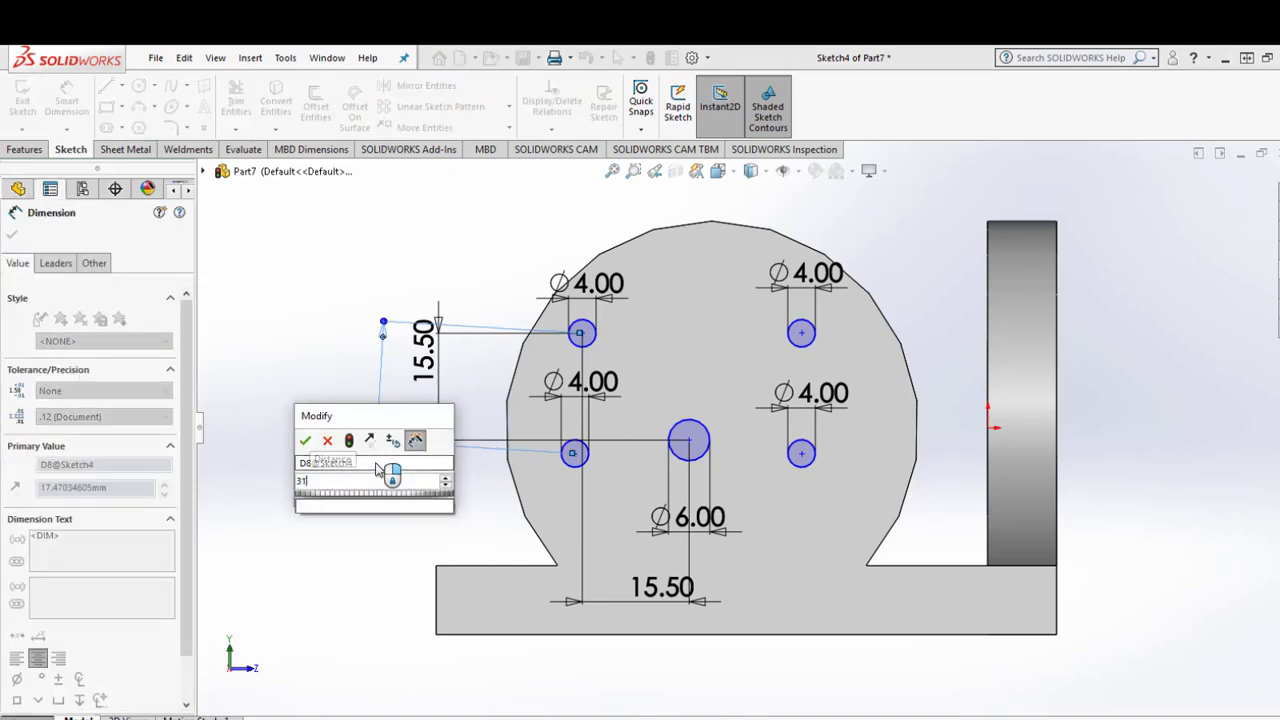
pyautogui.press('Return')
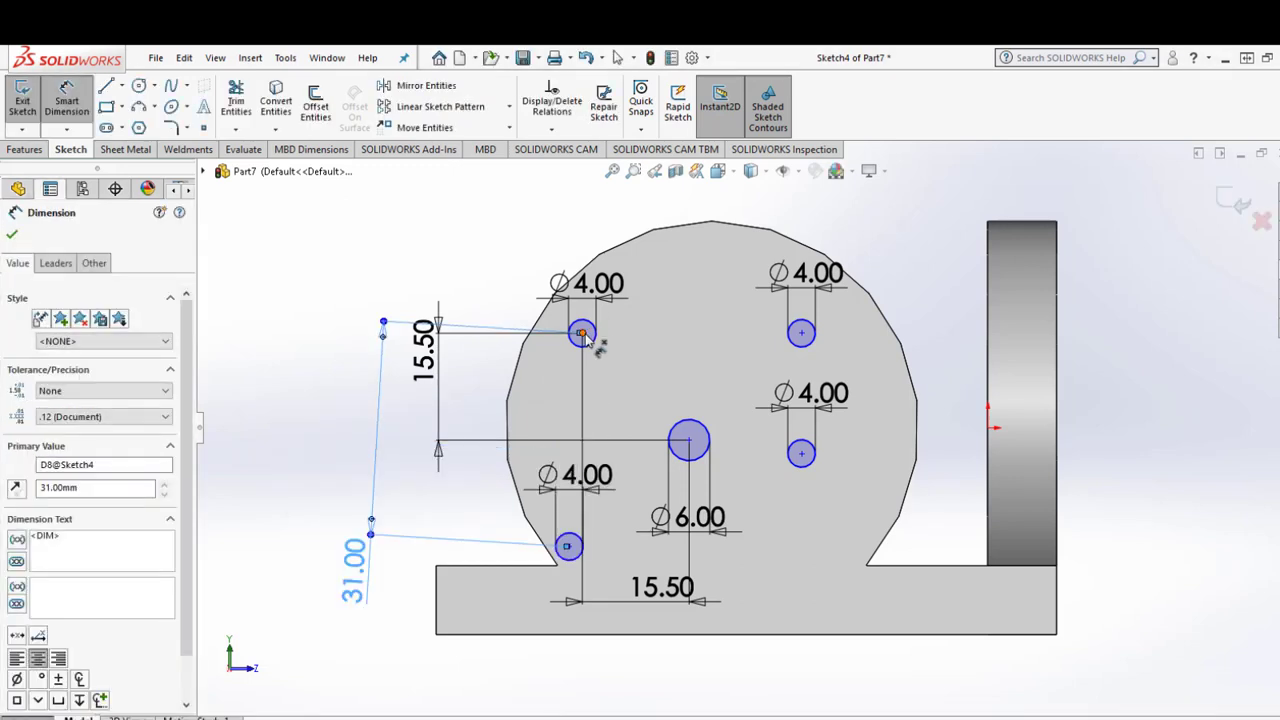
pyautogui.click(582, 333)
pyautogui.click(801, 333)
pyautogui.click(714, 306)
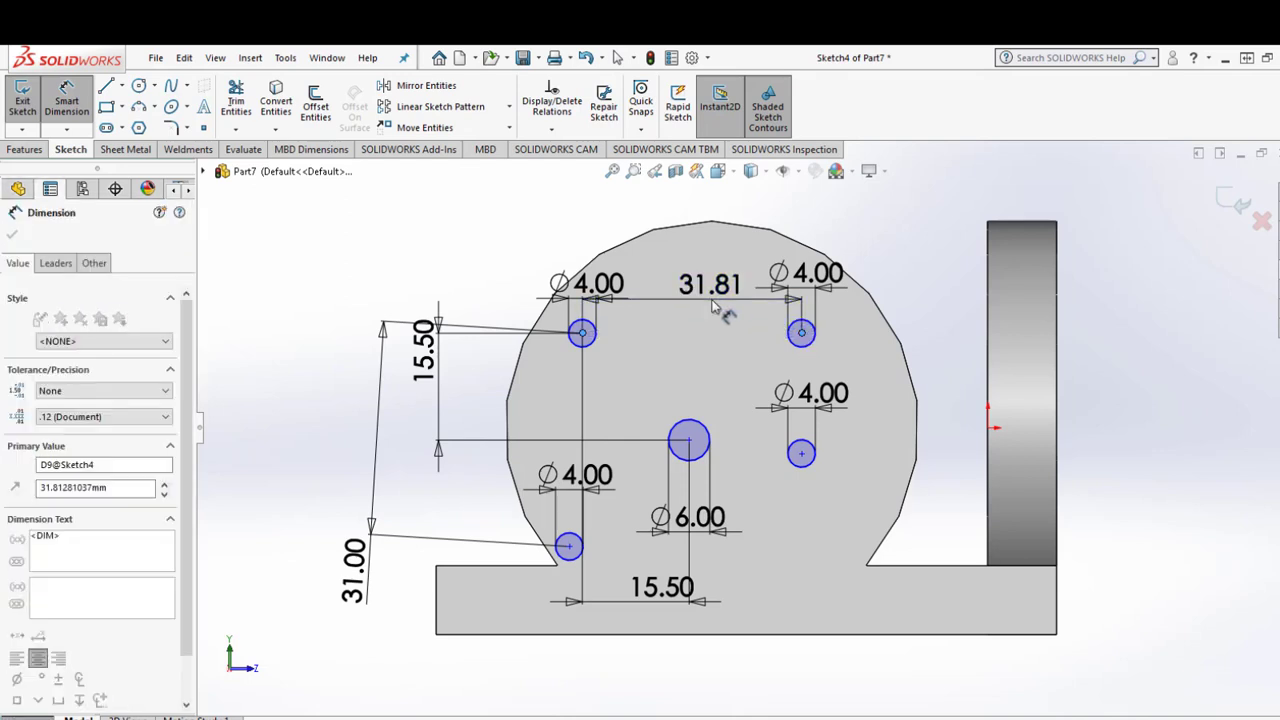
pyautogui.write('31')
pyautogui.press('Return')
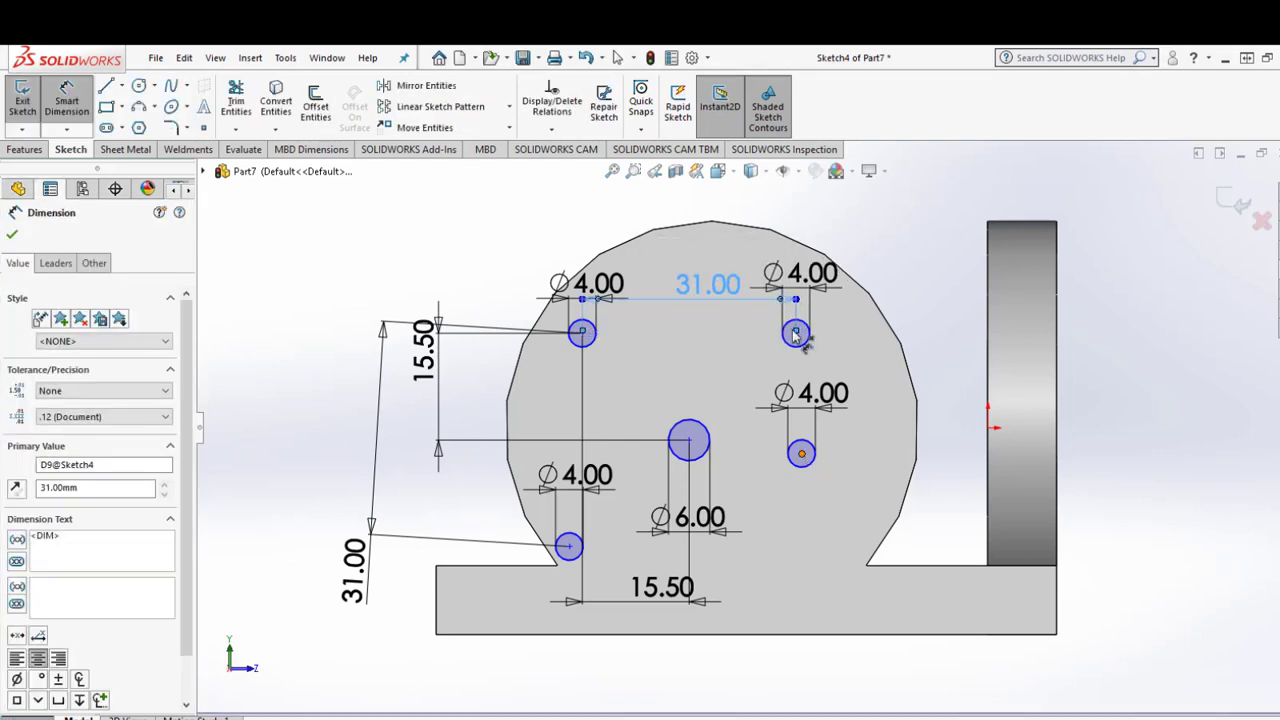
# Space the two right holes and the two lower holes 31 mm apart.
pyautogui.click(795, 334)
pyautogui.click(887, 320)
pyautogui.click(893, 434)
pyautogui.write('31')
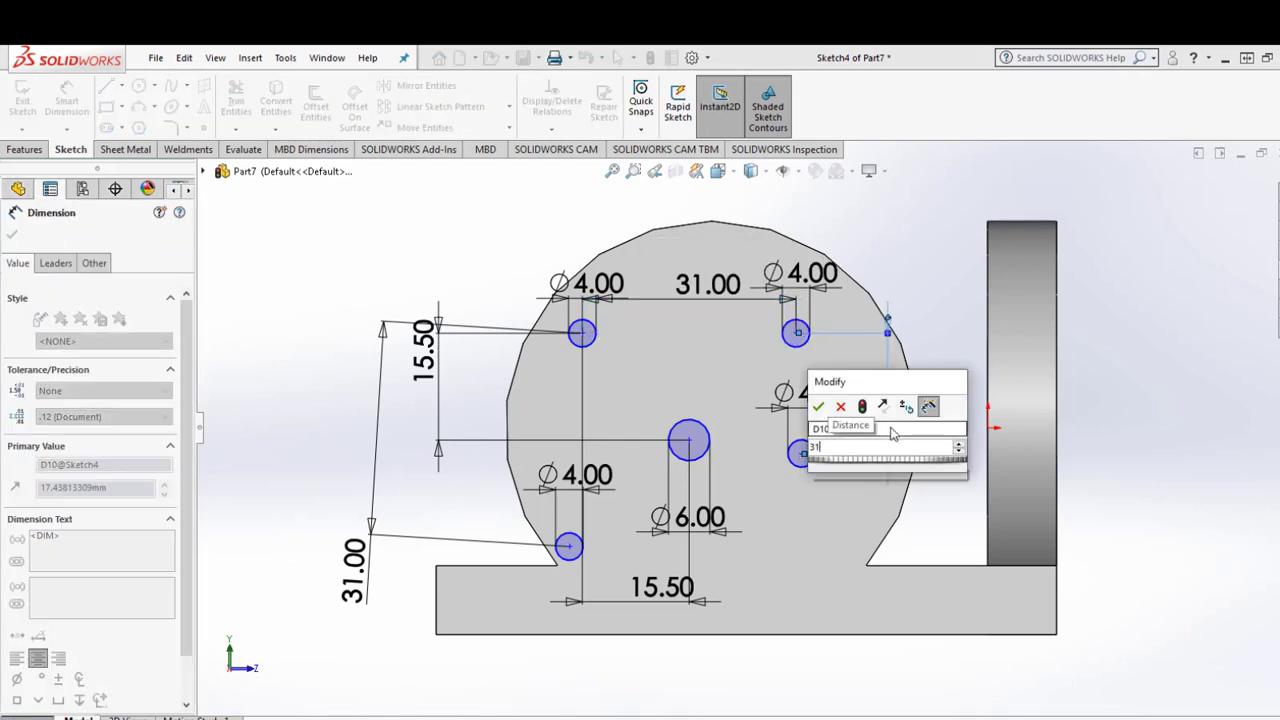
pyautogui.press('Return')
pyautogui.click(568, 546)
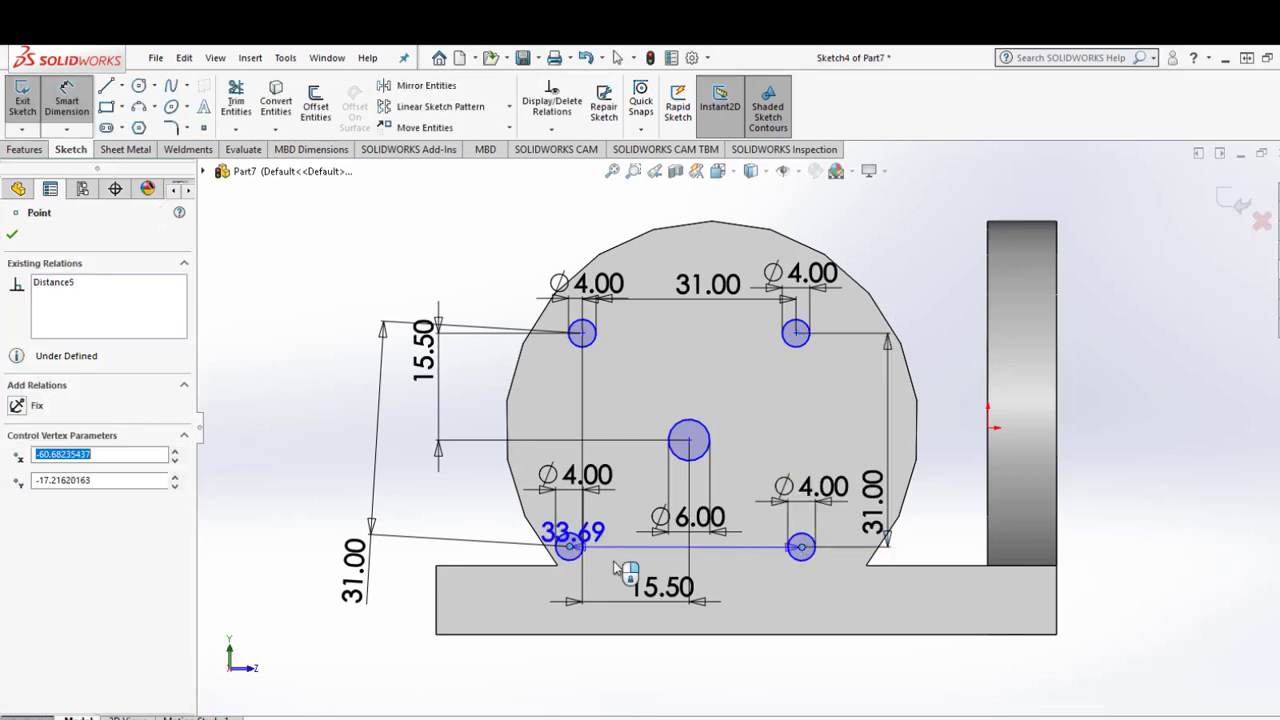
pyautogui.click(741, 629)
pyautogui.write('31')
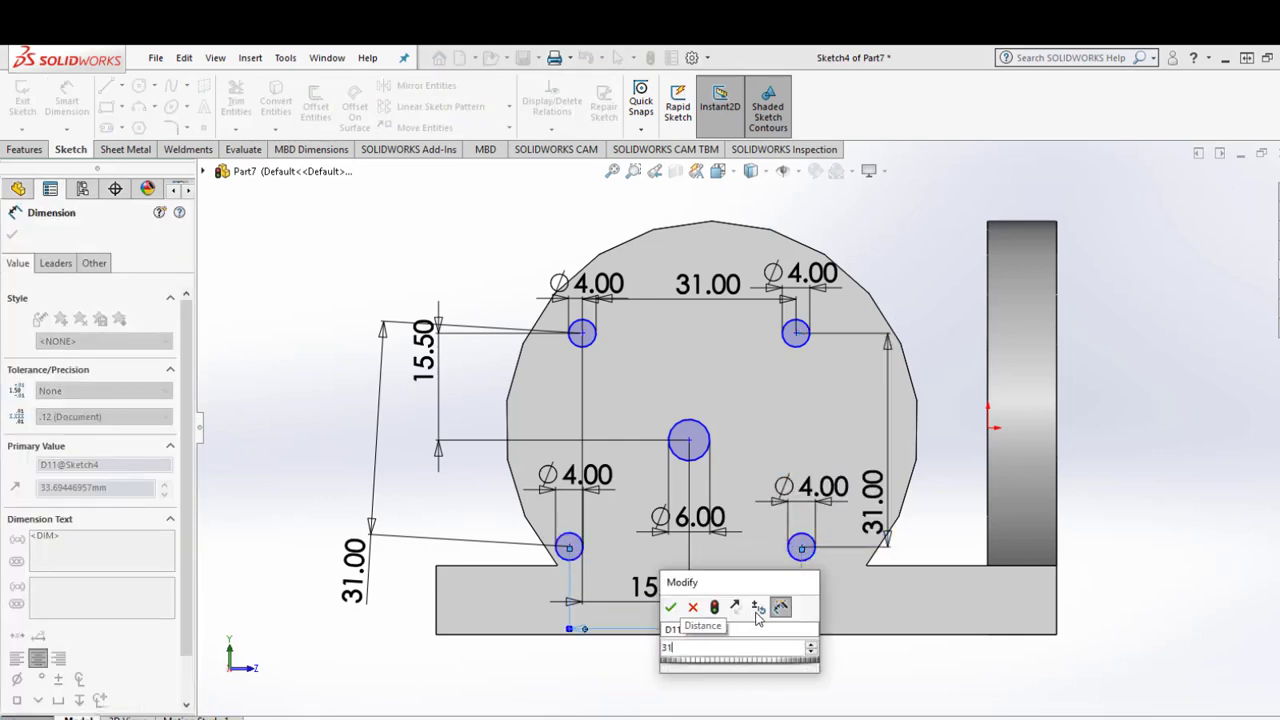
pyautogui.press('Return')
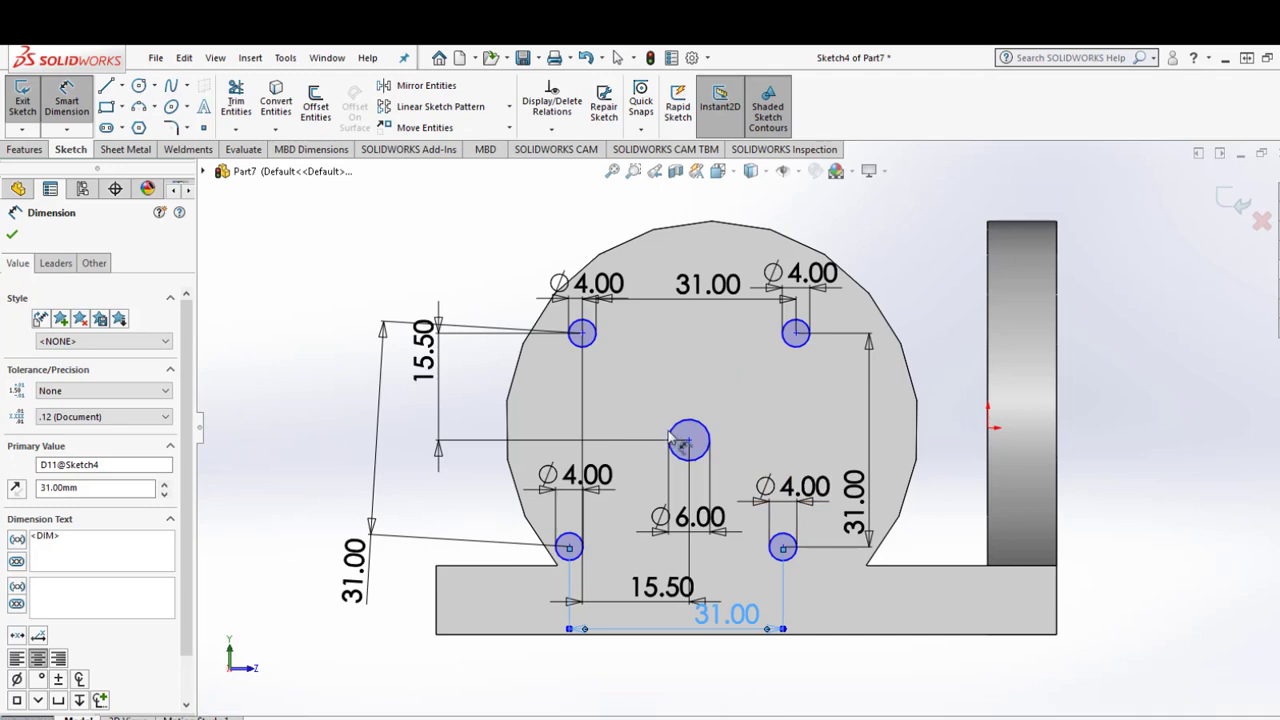
# Show temporary axes in the view and finish dimensioning.
pyautogui.click(799, 172)
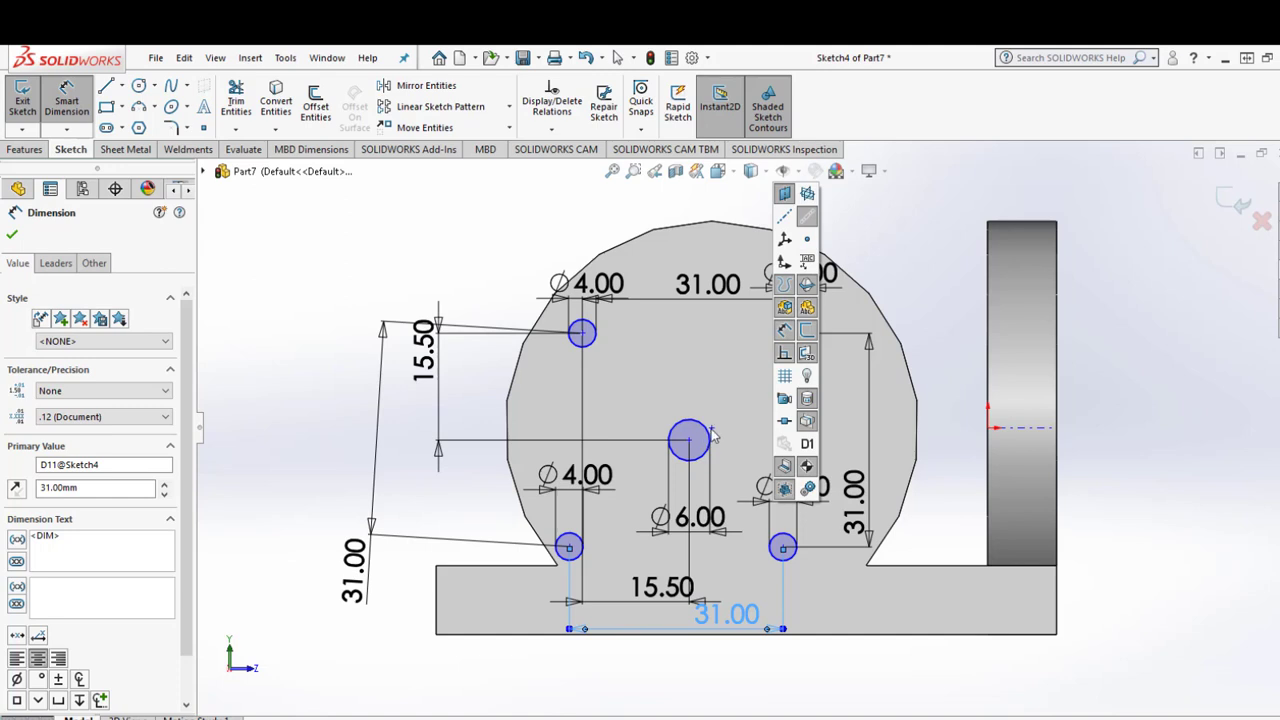
pyautogui.click(66, 100)
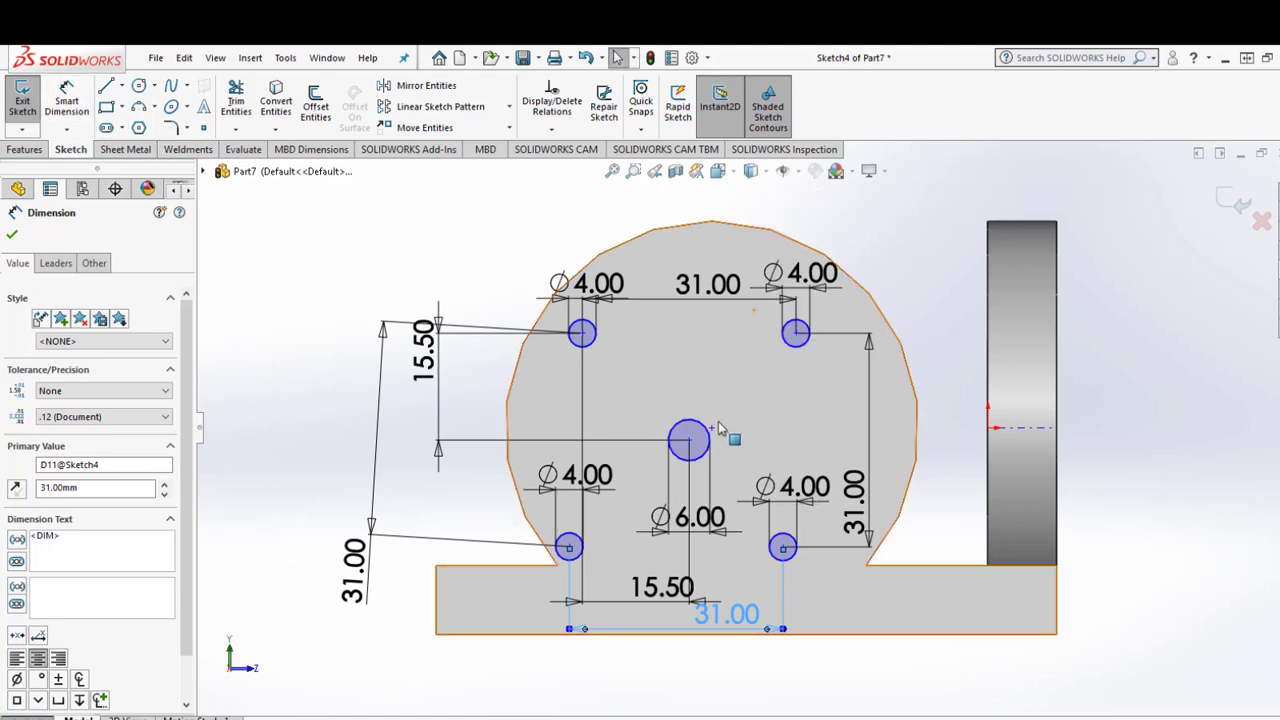
pyautogui.press('Escape')
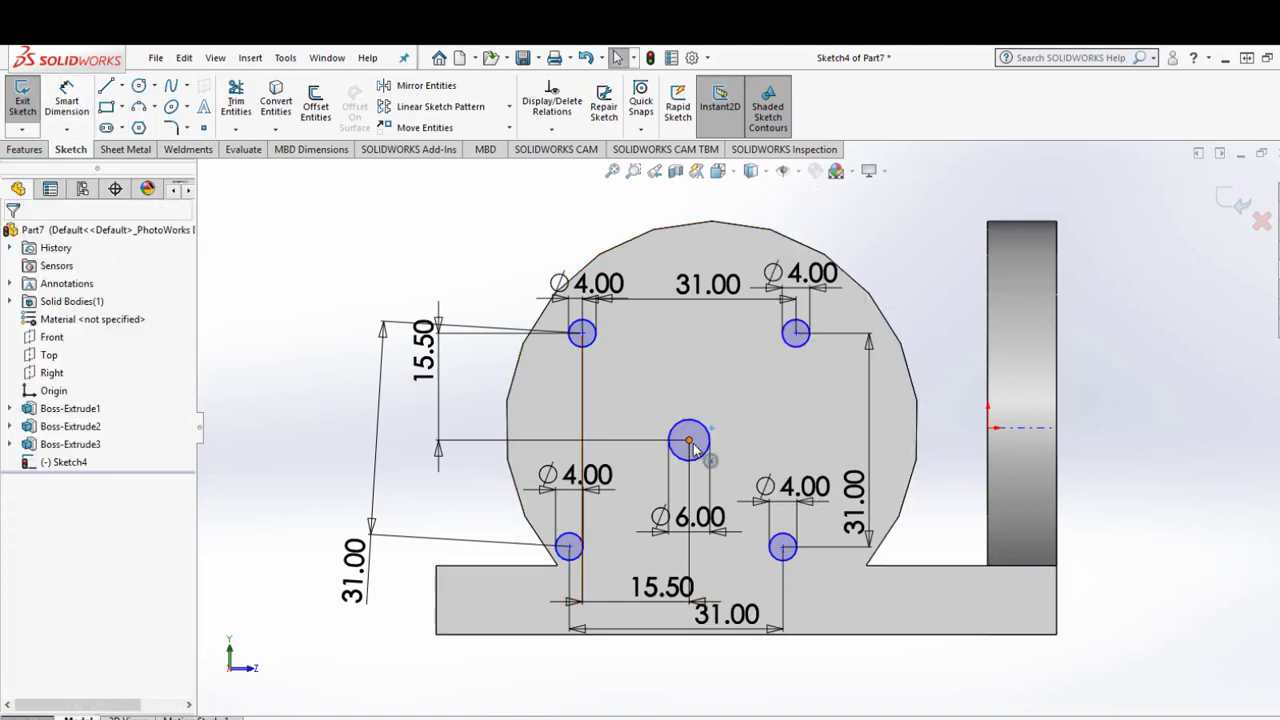
# Make the centre point coincident with the disc's axis to fully define Sketch4, then start an Extruded Cut.
pyautogui.keyDown('ctrl'); pyautogui.click(690, 441); pyautogui.keyUp('ctrl')
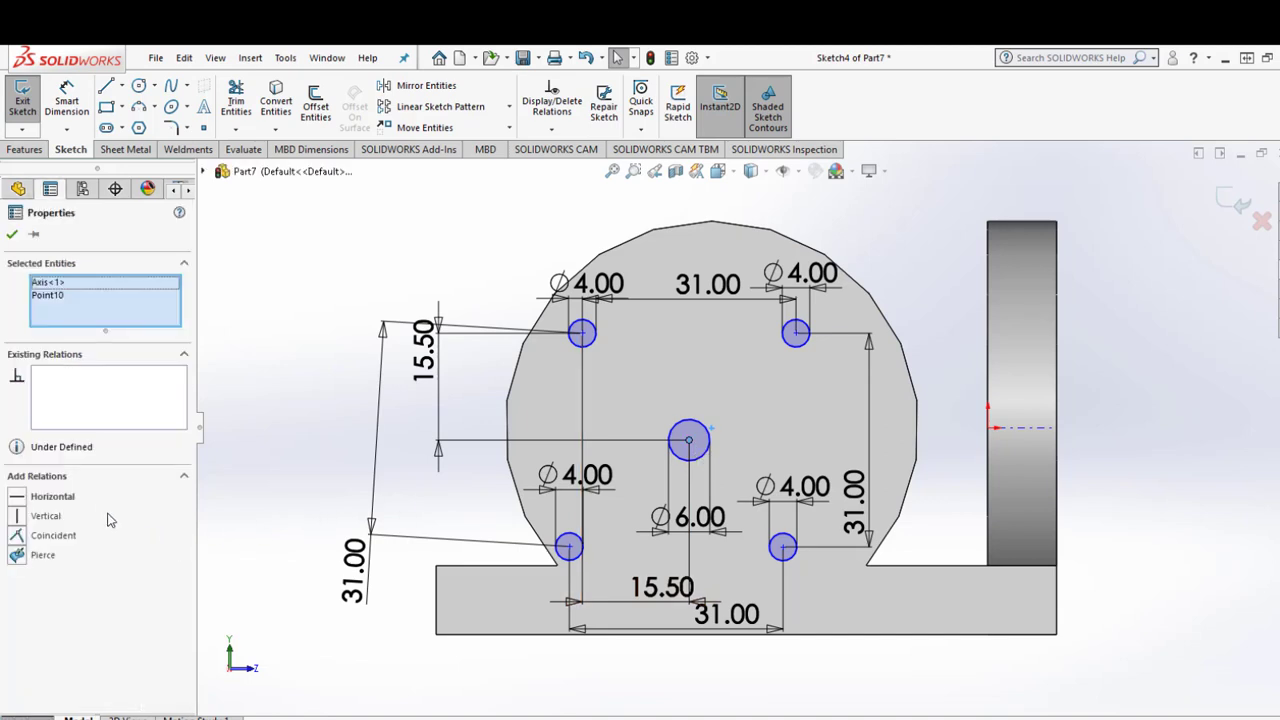
pyautogui.click(45, 537)
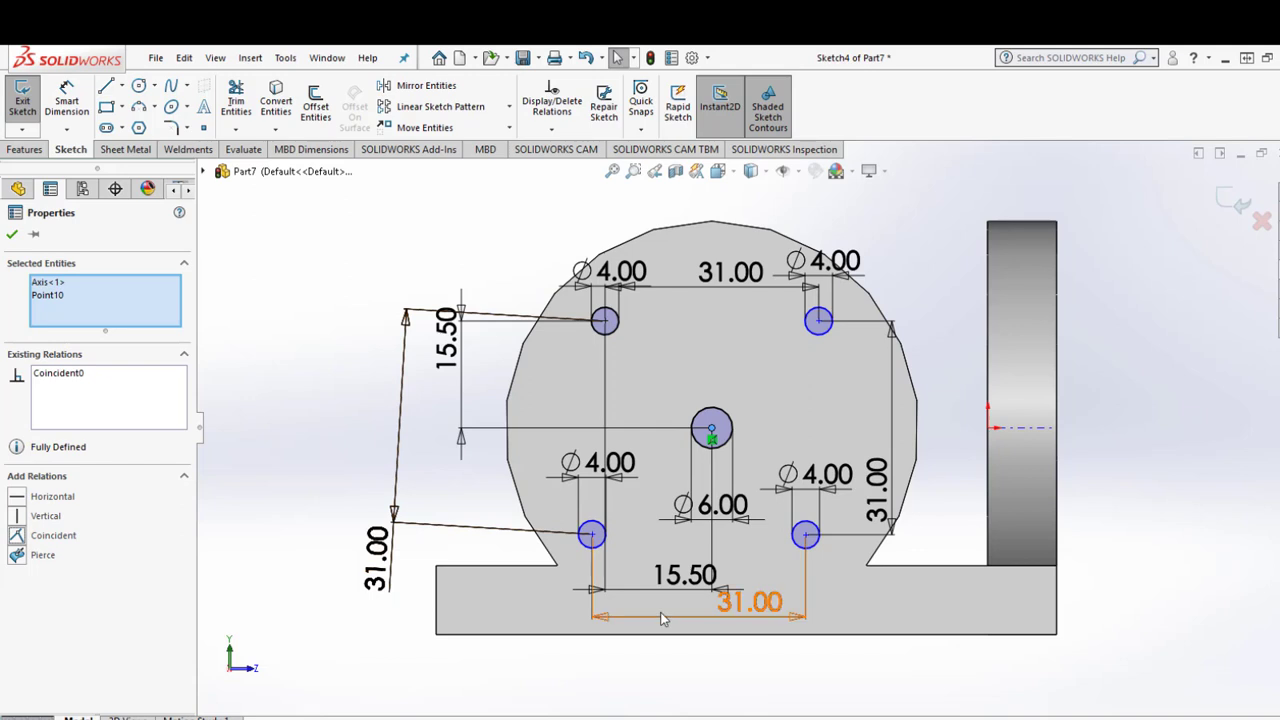
pyautogui.click(21, 104)
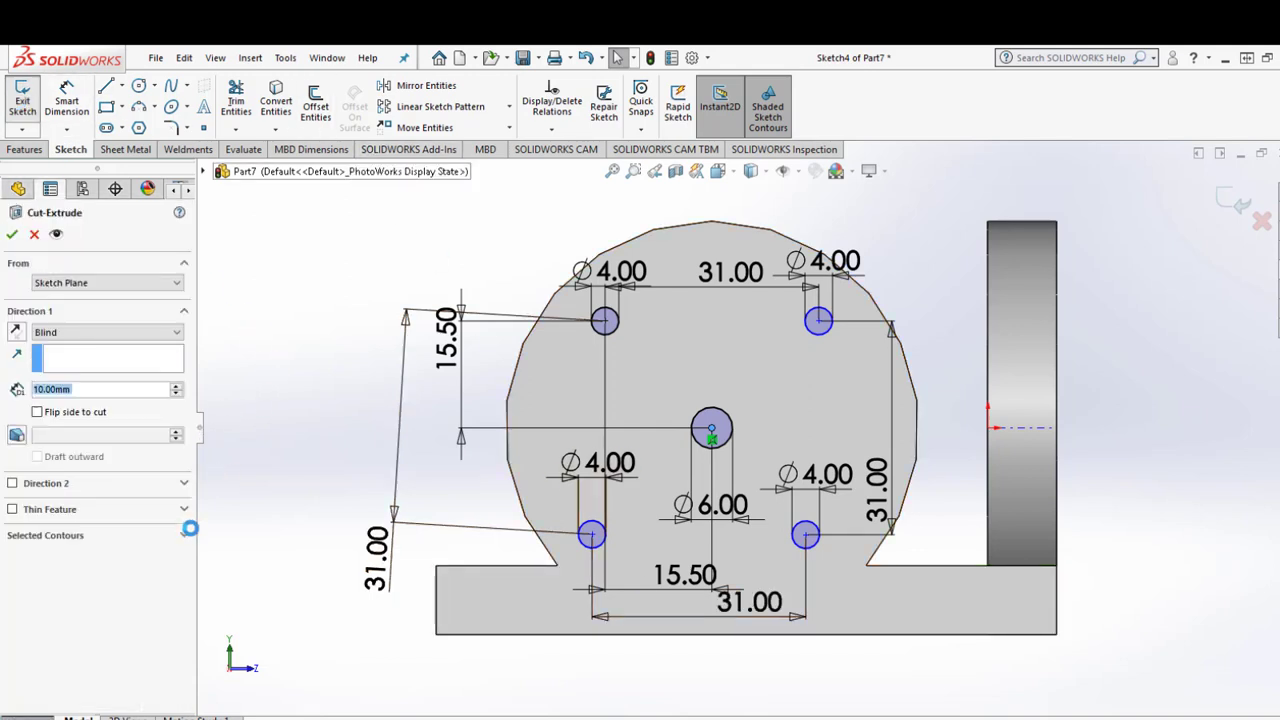
# Cut the five holes Through All and orbit the model to inspect them.
pyautogui.click(145, 334)
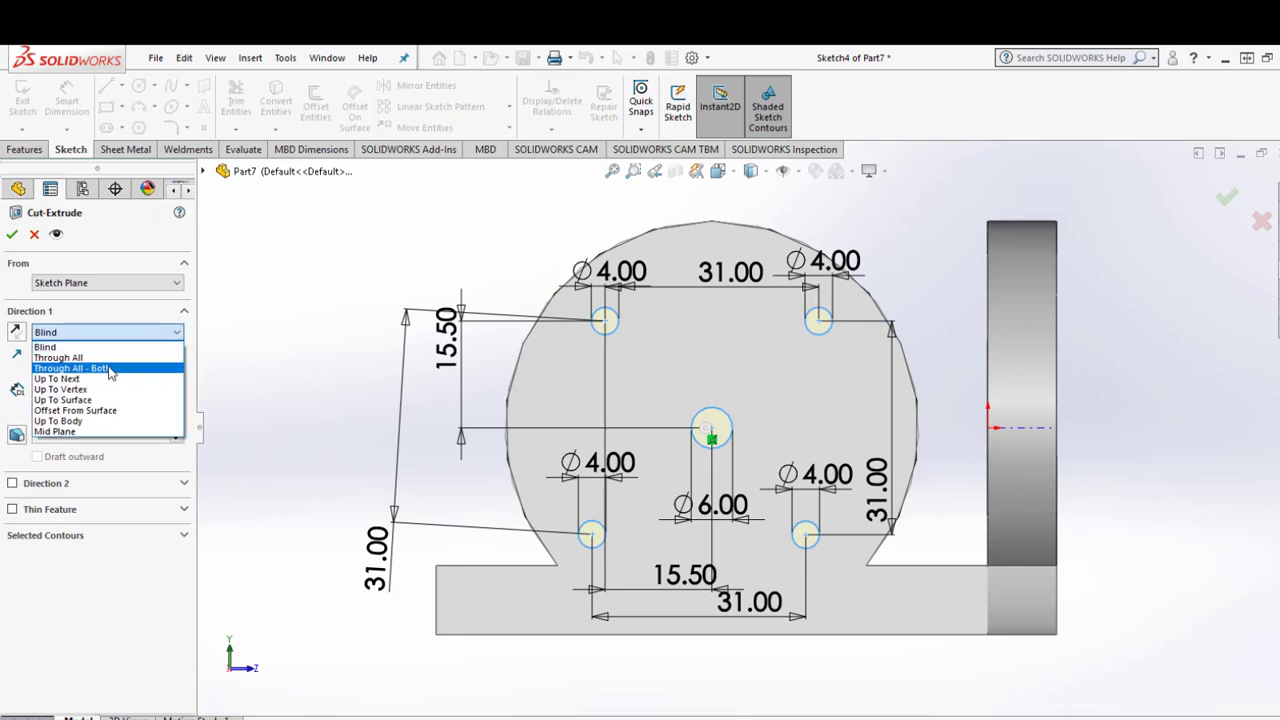
pyautogui.click(90, 357)
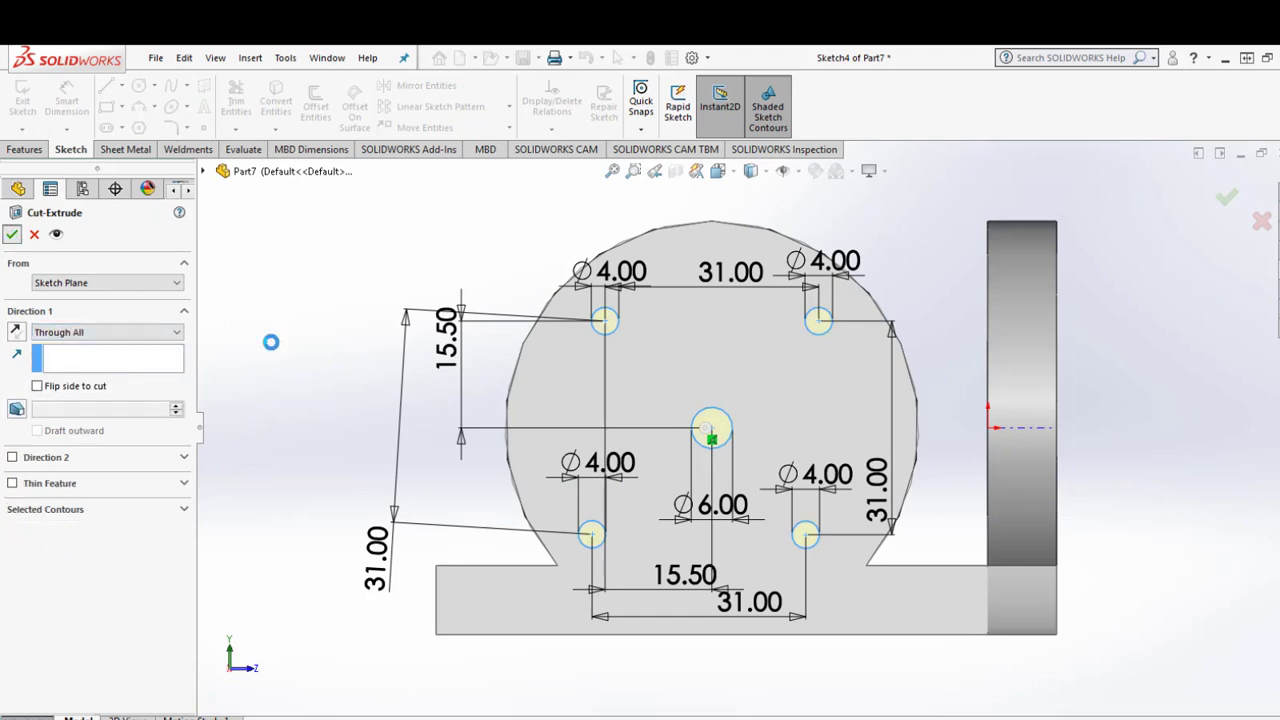
pyautogui.press('Return')
pyautogui.moveTo(562, 429); pyautogui.dragTo(757, 403, button='middle')
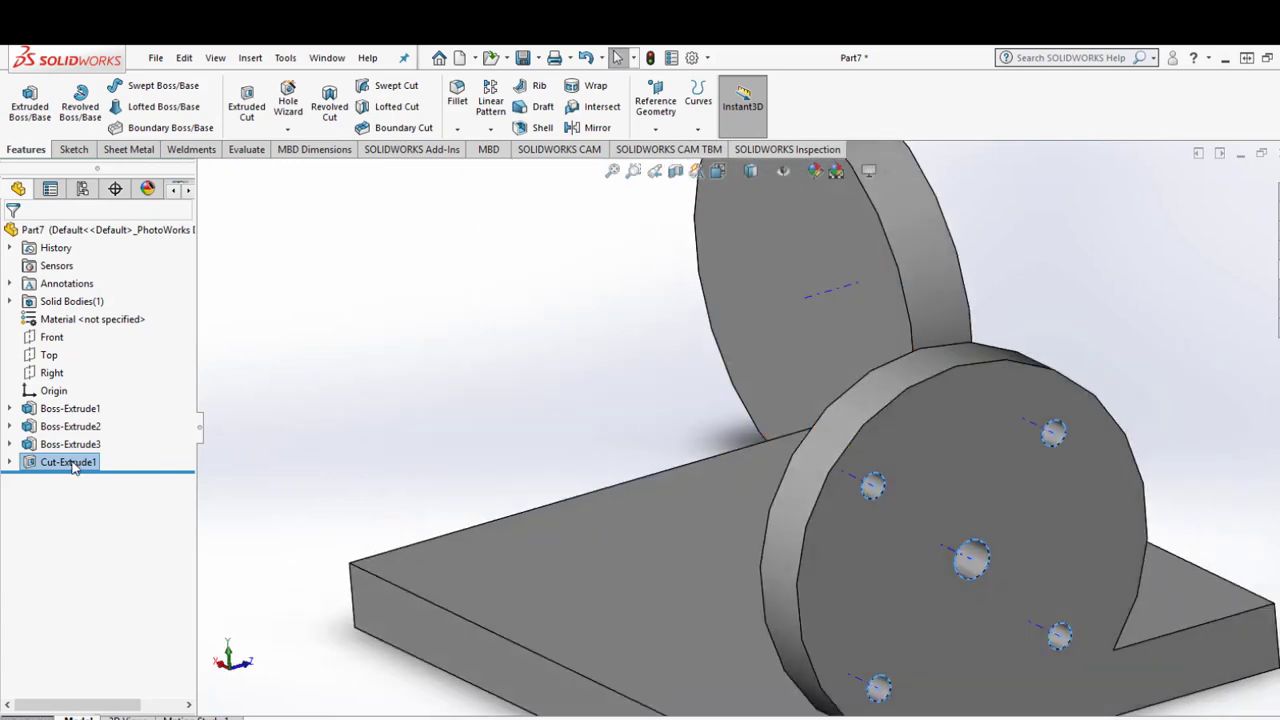
pyautogui.moveTo(886, 457); pyautogui.dragTo(141, 449, button='middle')
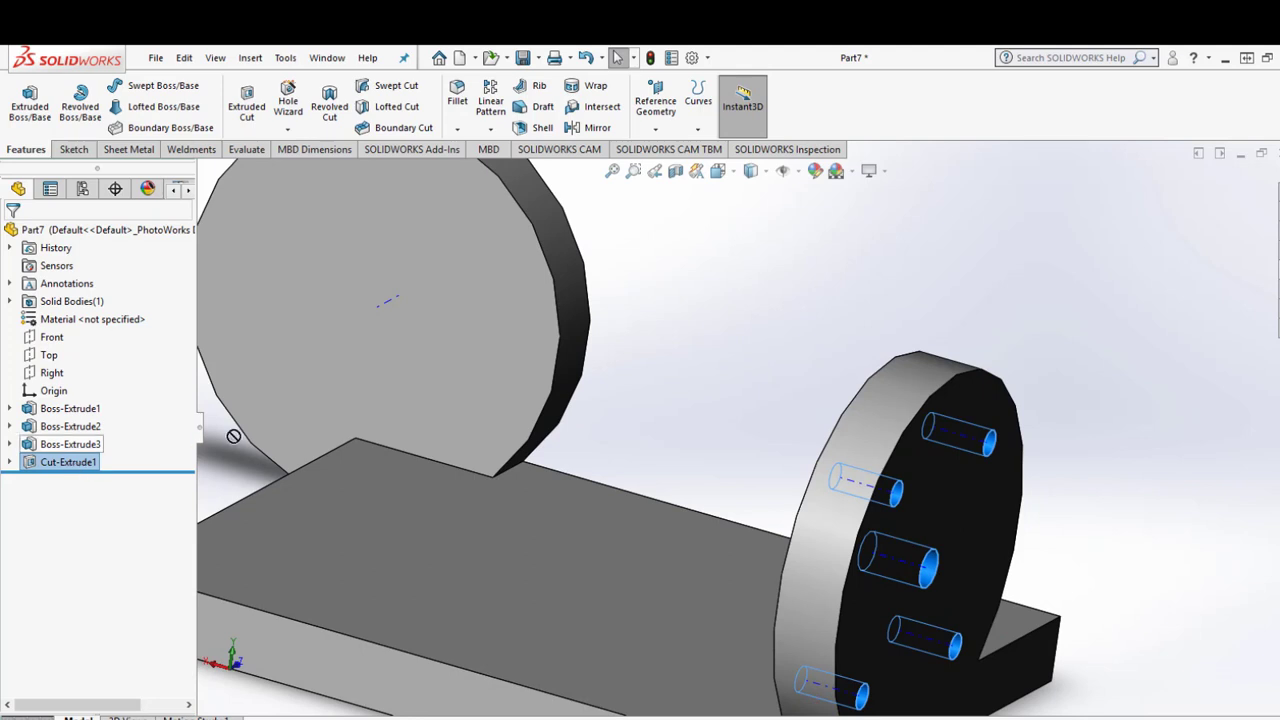
# Copy Cut-Extrude1 onto the left disc face with dangling references, then expand the new cut.
pyautogui.keyDown('ctrl'); pyautogui.moveTo(233, 436); pyautogui.dragTo(369, 320); pyautogui.keyUp('ctrl')
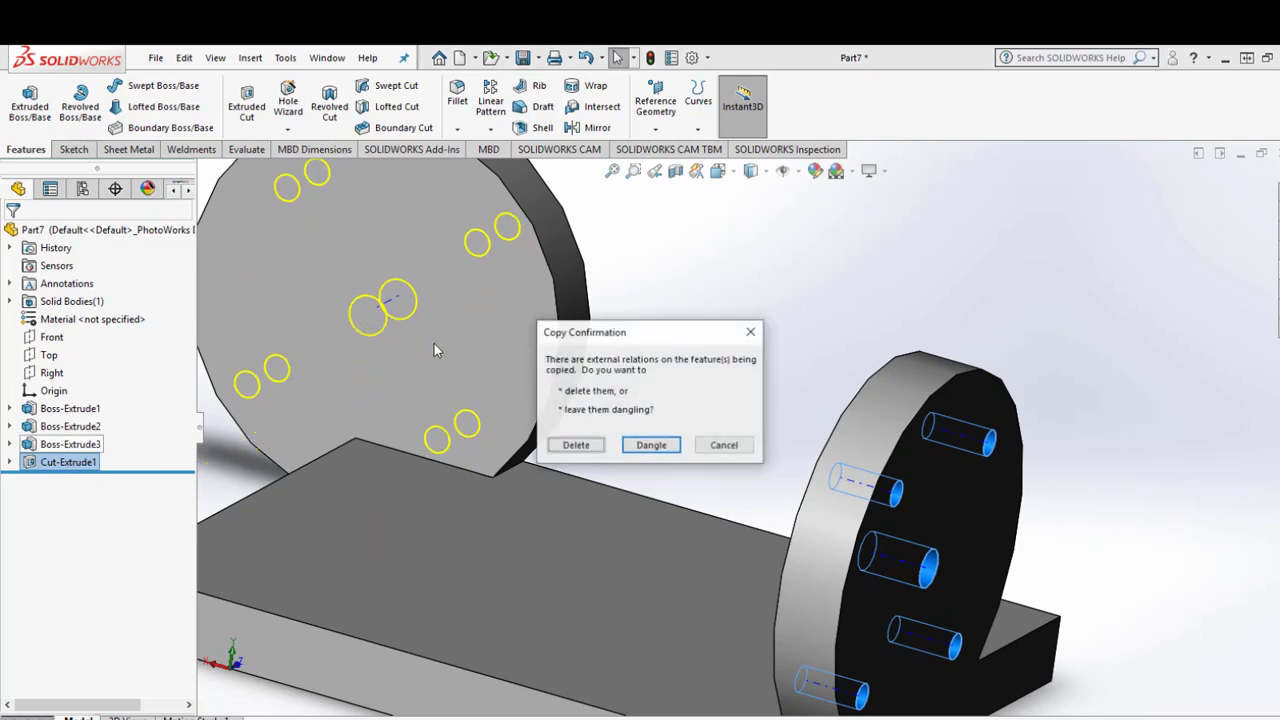
pyautogui.click(588, 449)
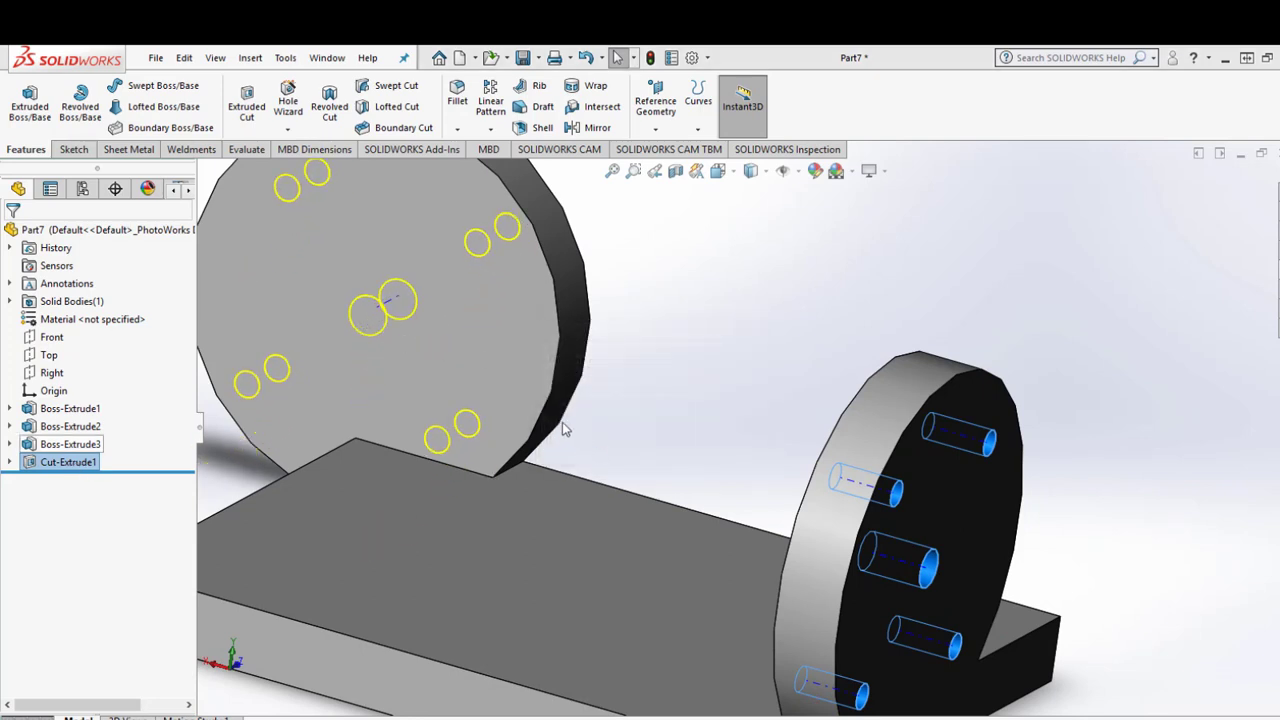
pyautogui.moveTo(583, 391); pyautogui.dragTo(644, 376, button='middle')
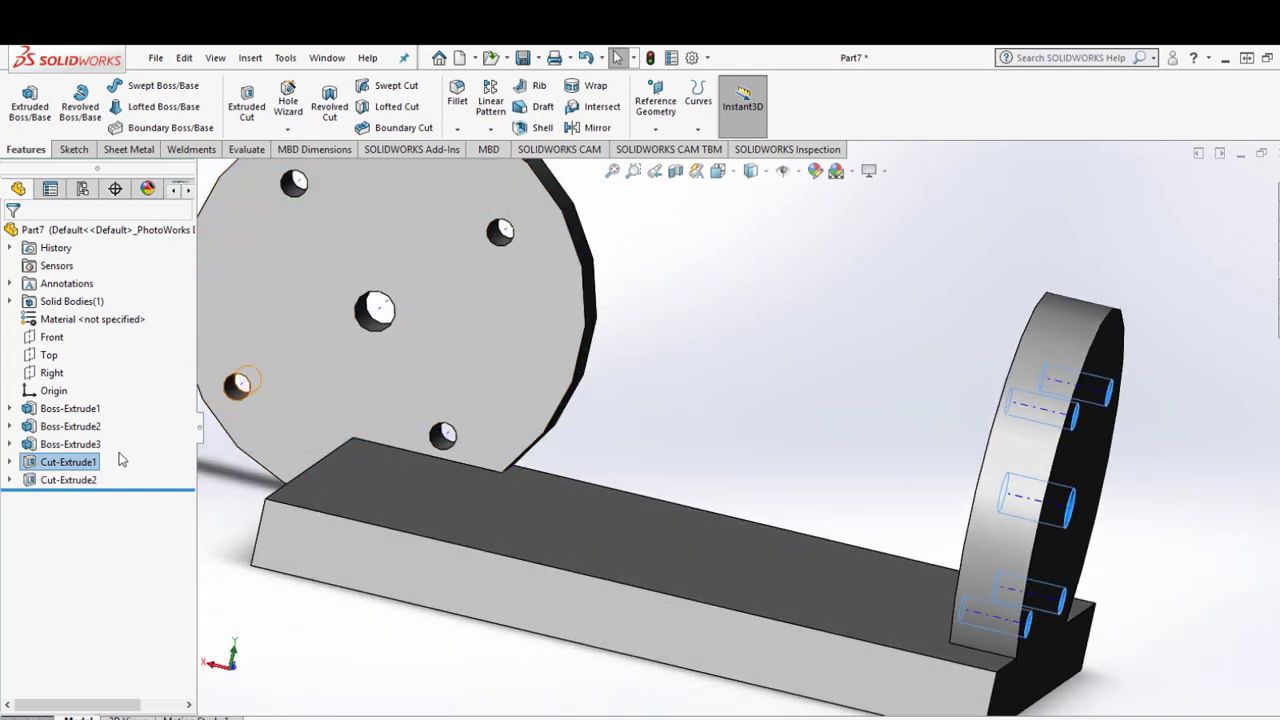
pyautogui.click(11, 481)
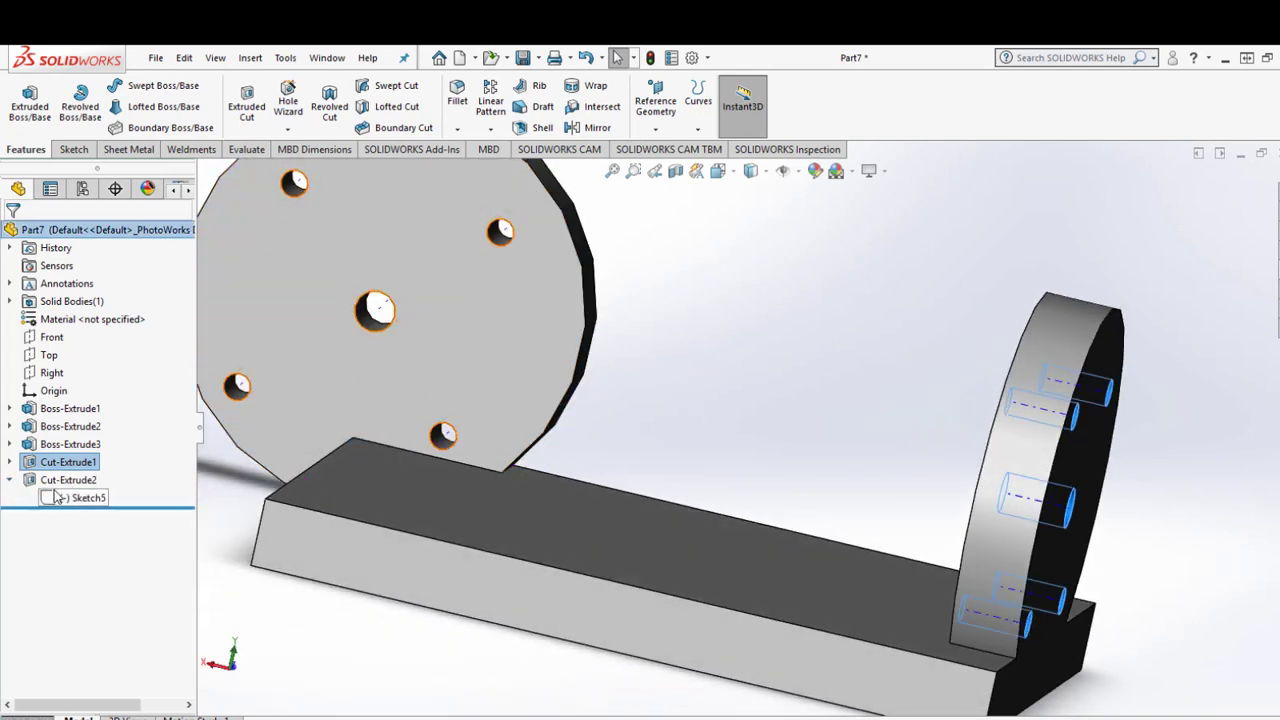
# Edit Sketch5 and view it Normal To, zoomed in on the left disc.
pyautogui.rightClick(83, 498)
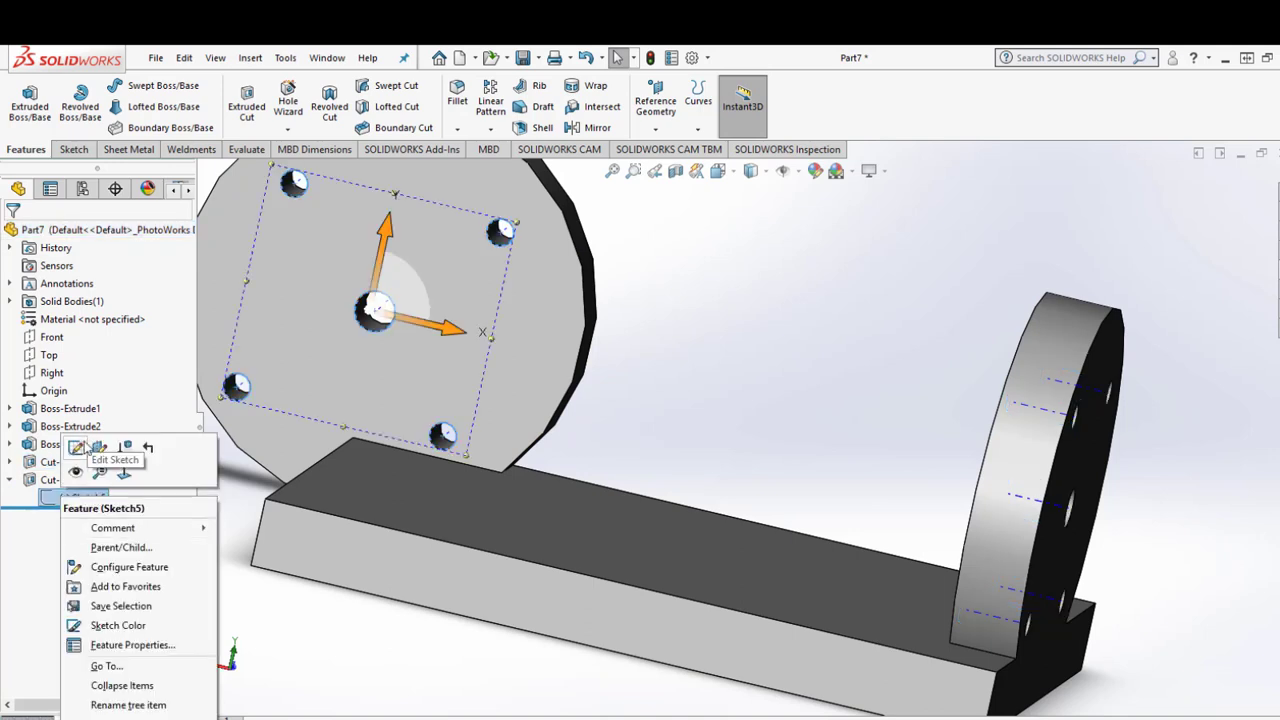
pyautogui.press('Escape')
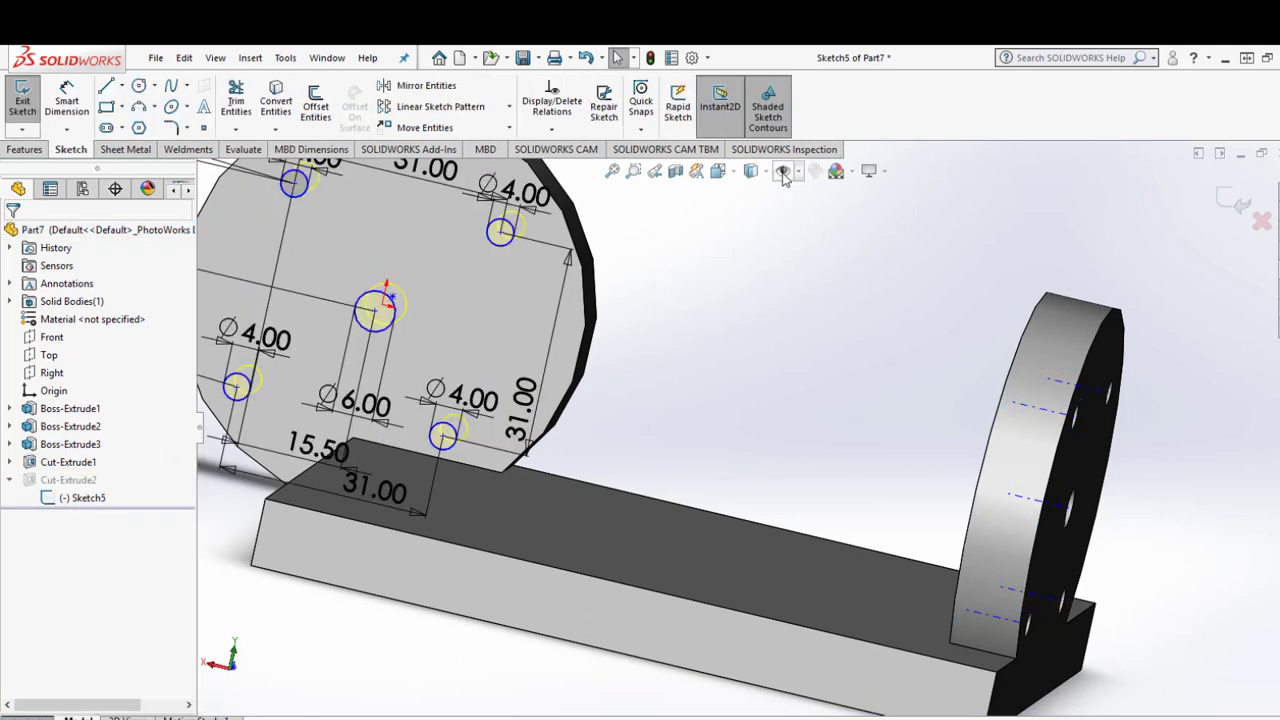
pyautogui.click(718, 171)
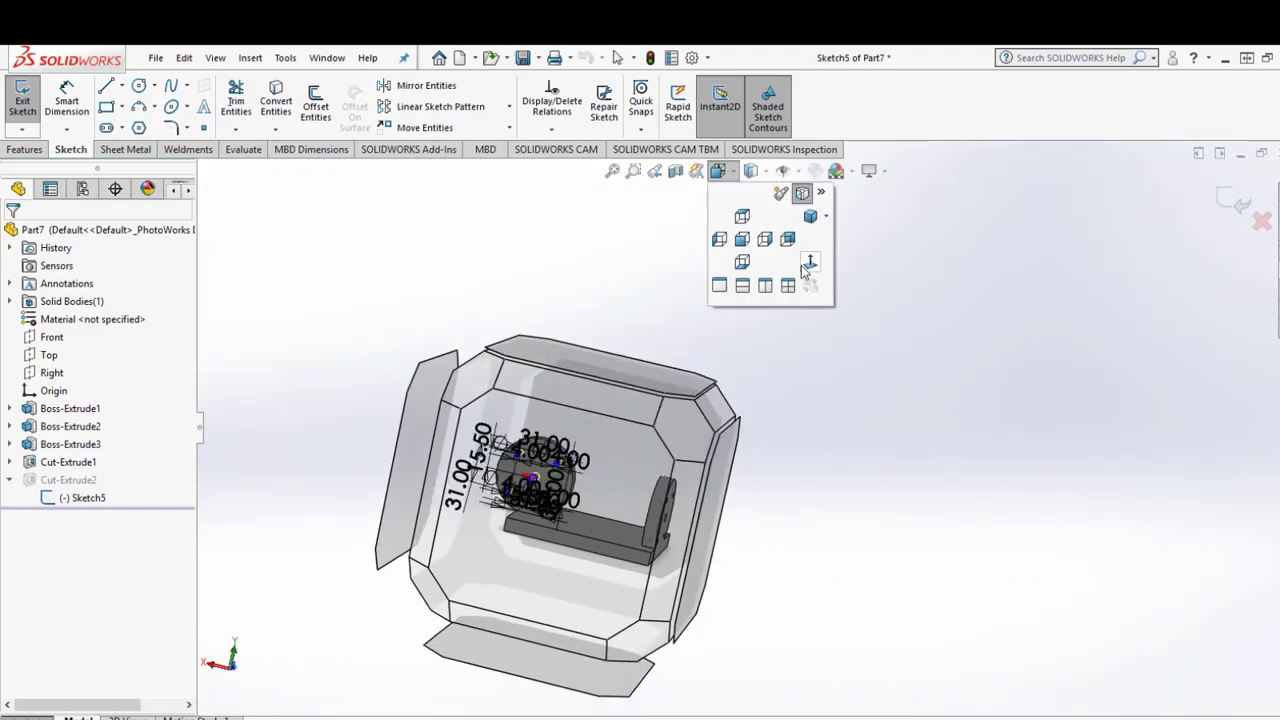
pyautogui.click(805, 265)
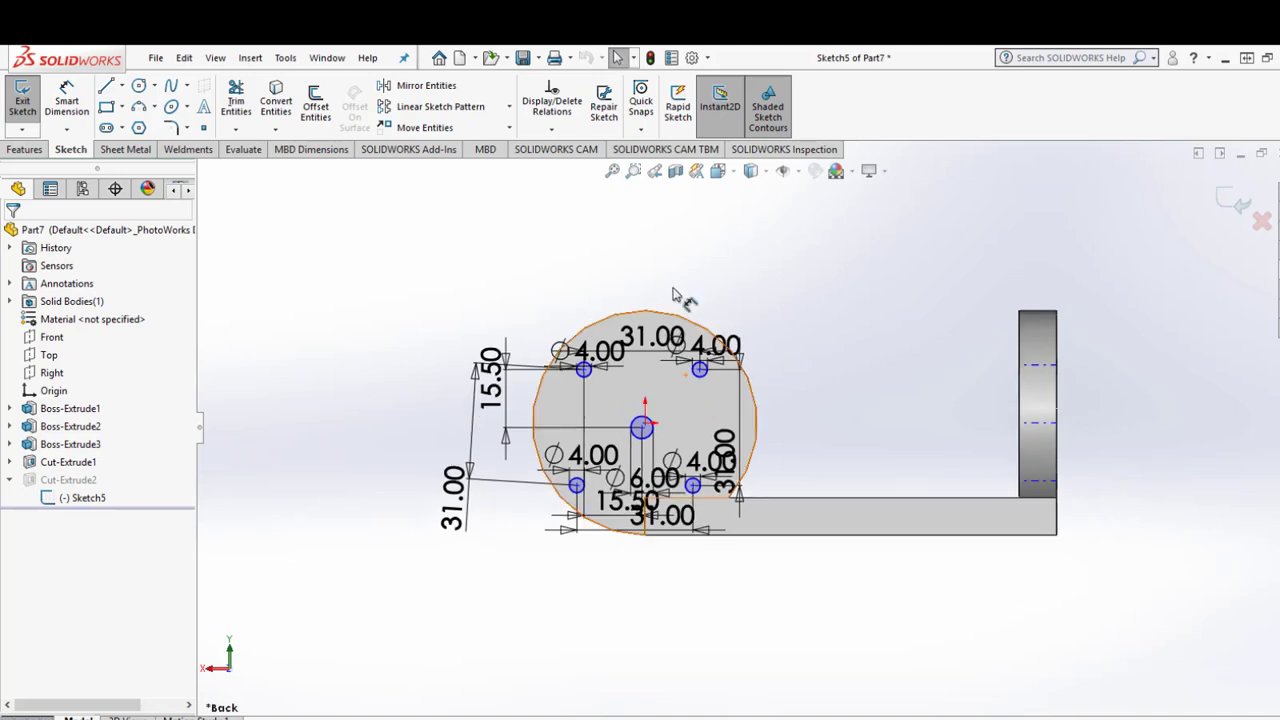
pyautogui.click(633, 171)
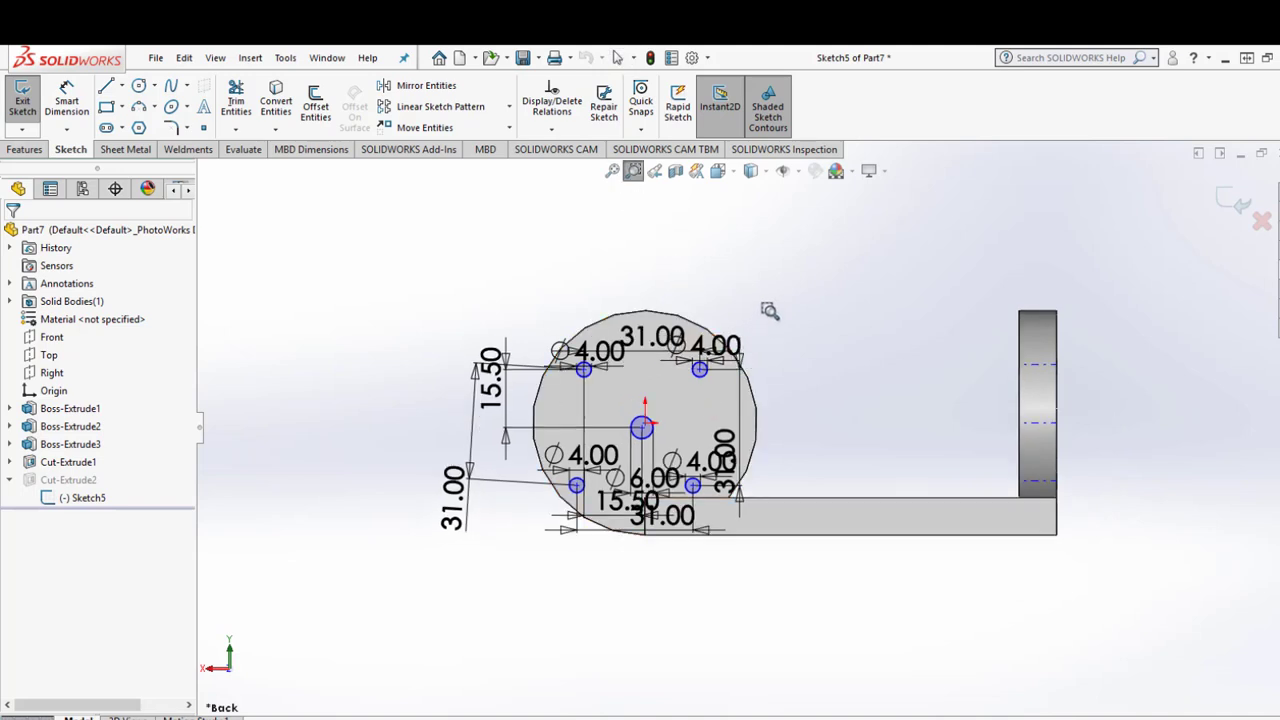
pyautogui.moveTo(769, 310); pyautogui.dragTo(538, 562)
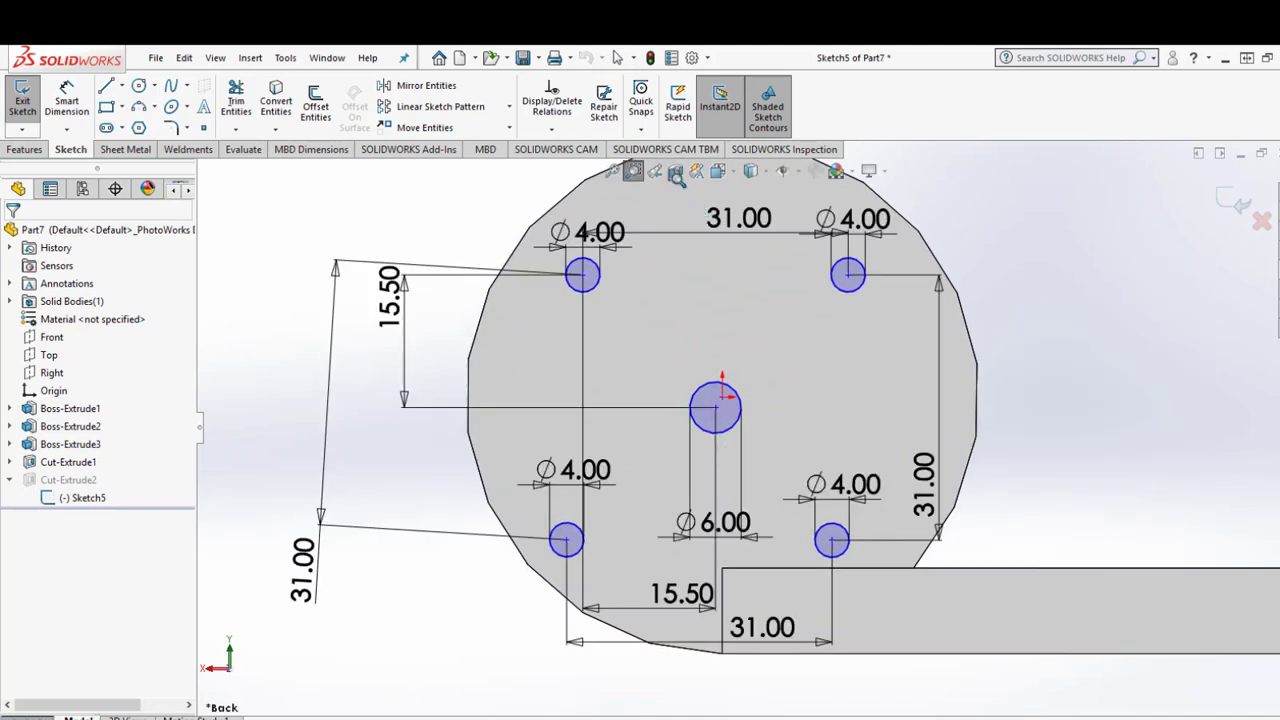
pyautogui.press('Escape')
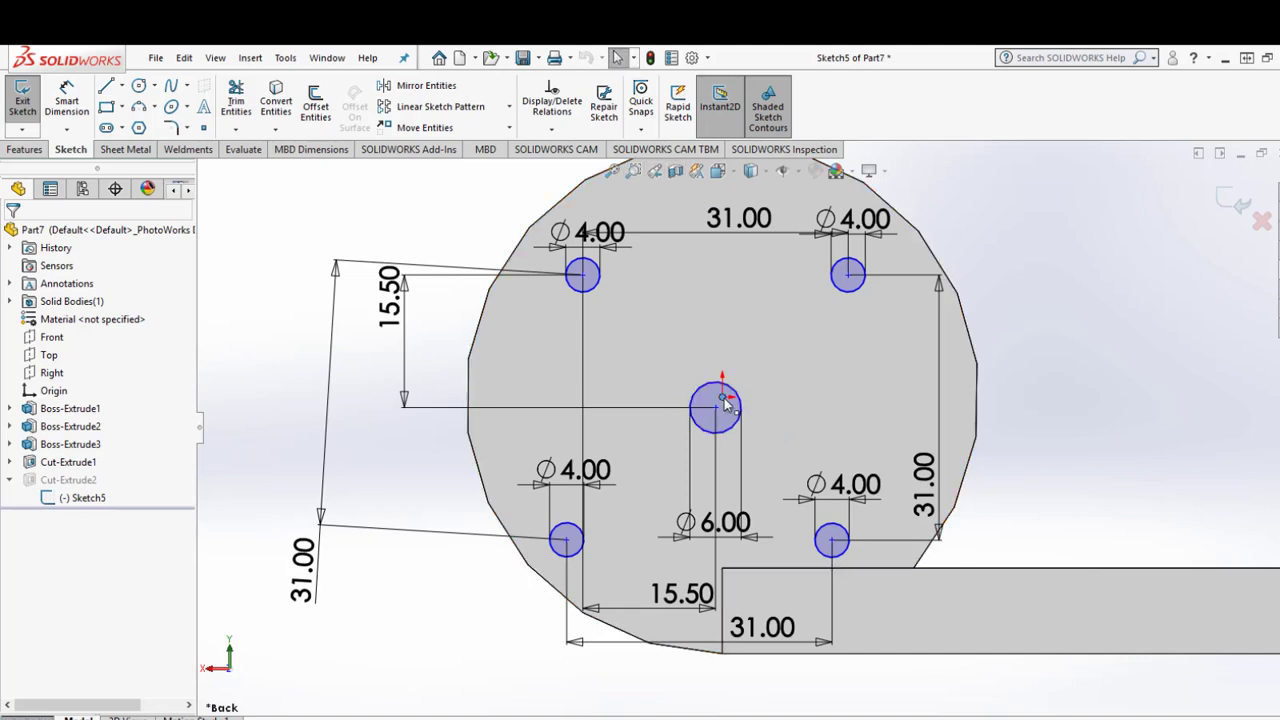
# Make the centre hole's centre coincident with the origin and exit the sketch.
pyautogui.click(723, 398)
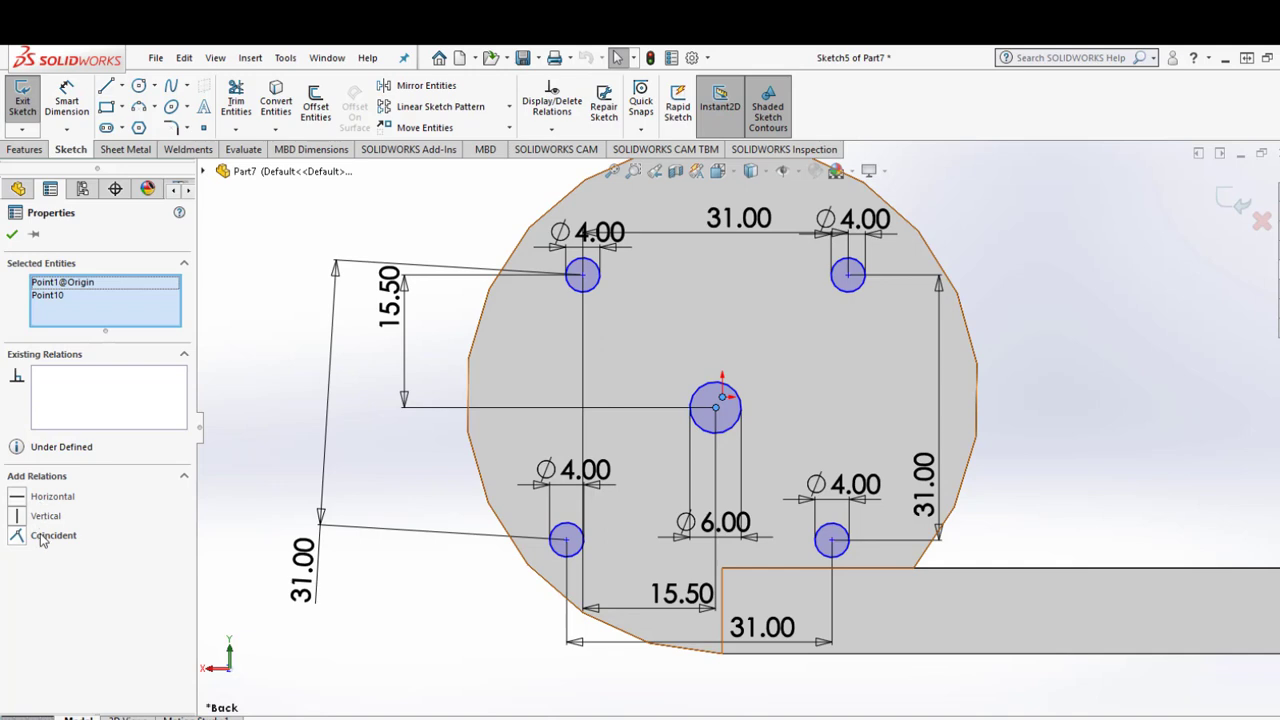
pyautogui.click(45, 535)
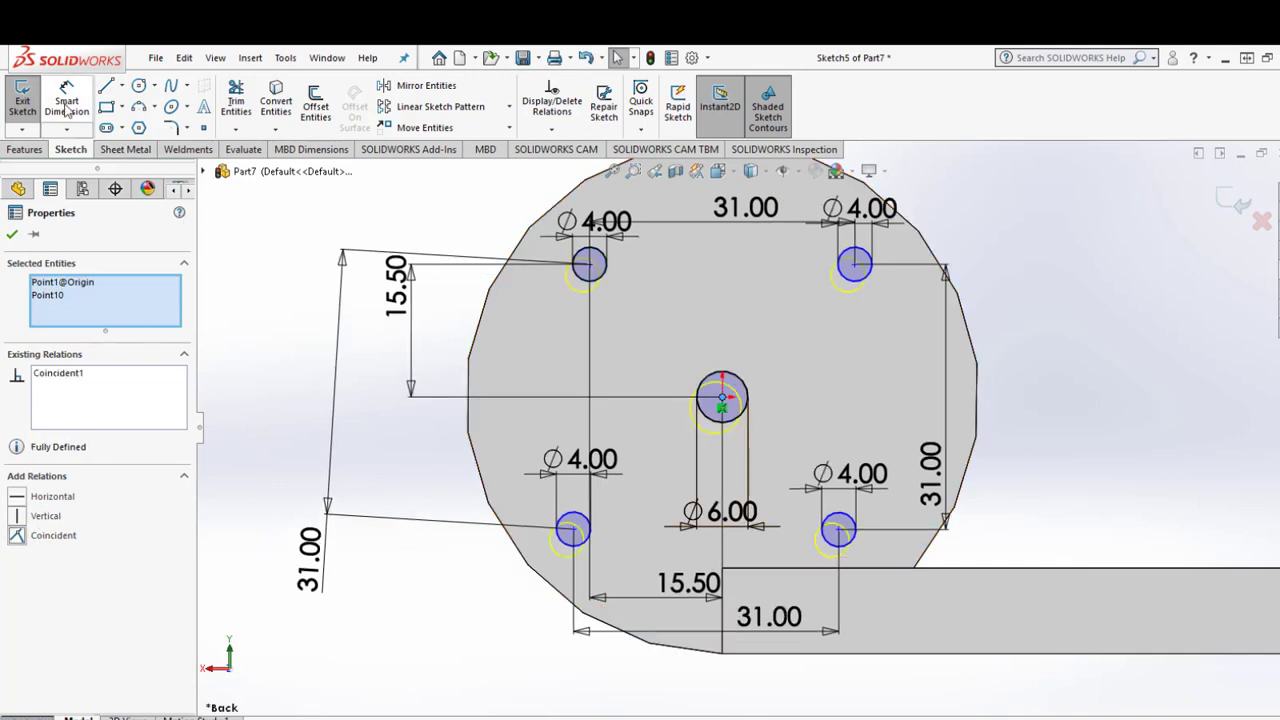
pyautogui.click(24, 98)
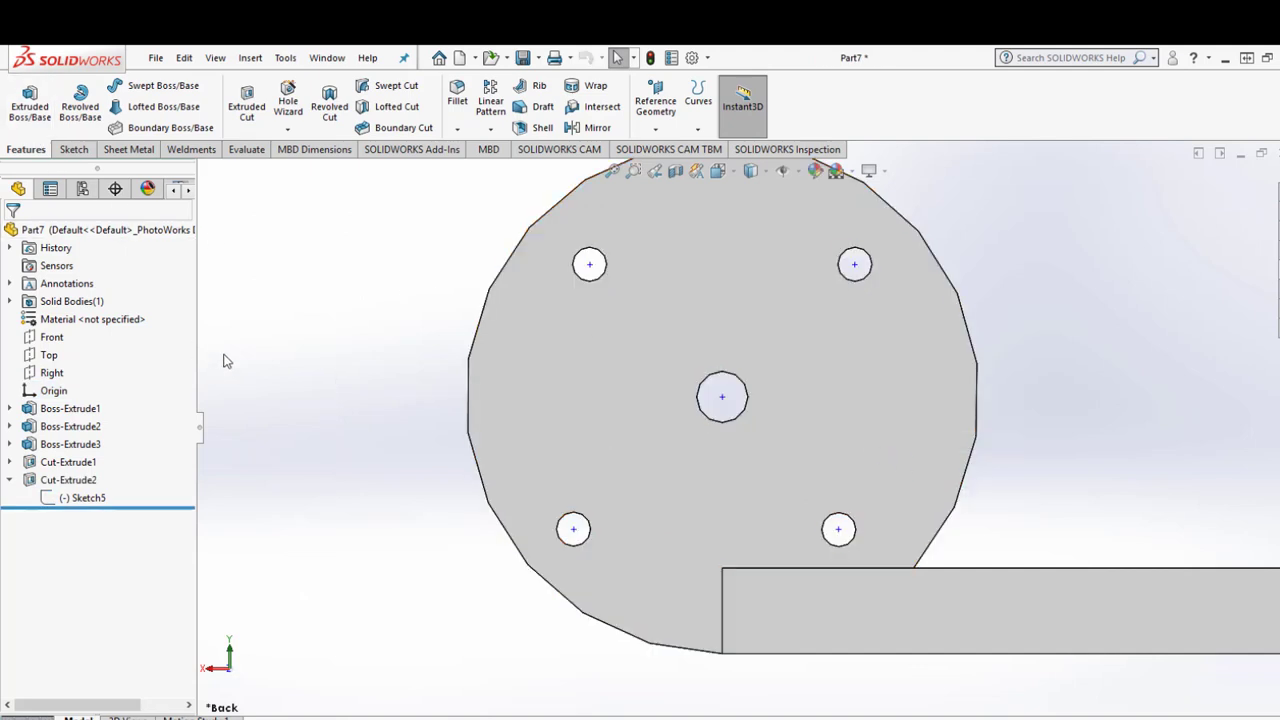
# Switch to Trimetric view and fillet the plate's corner edge at 40 mm.
pyautogui.click(735, 172)
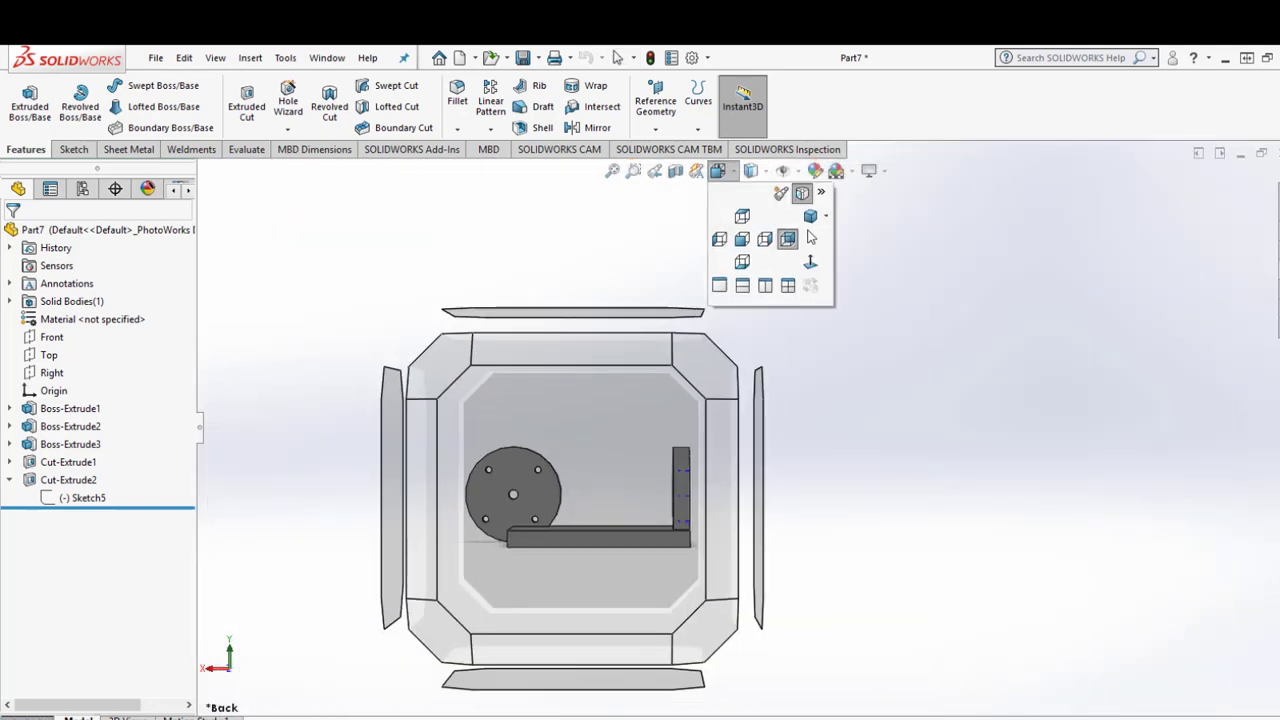
pyautogui.click(810, 218)
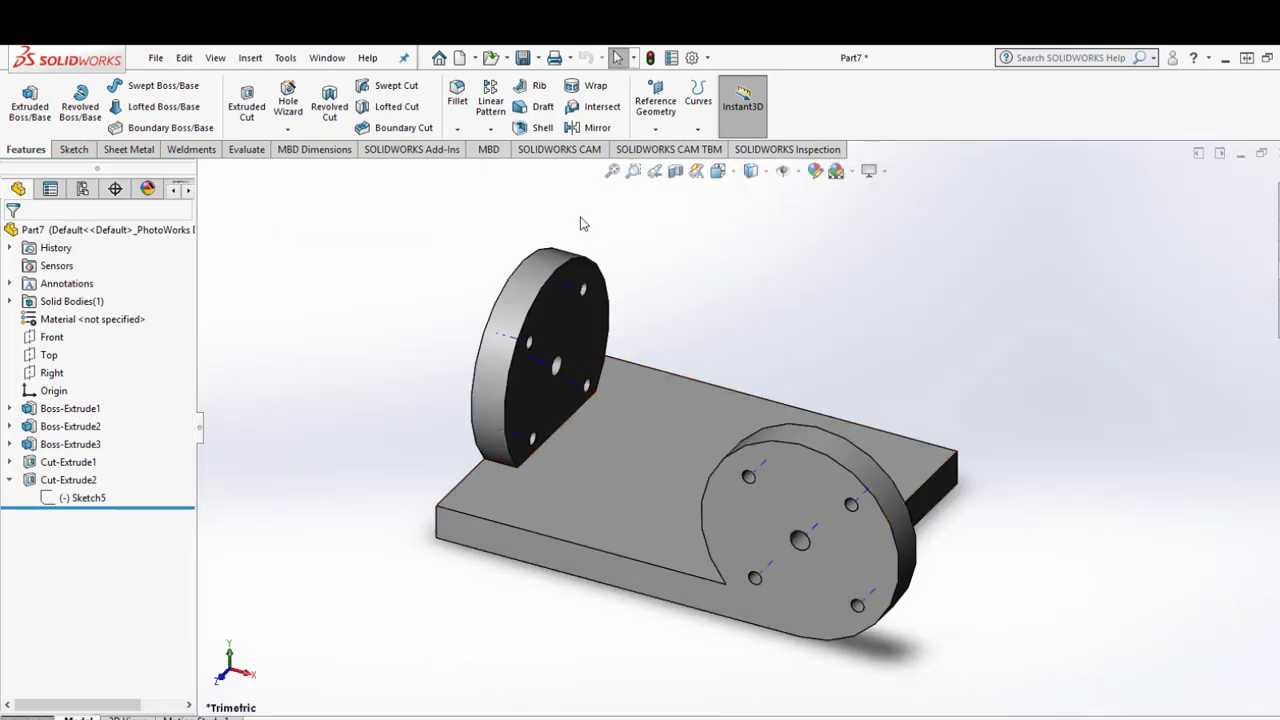
pyautogui.click(457, 93)
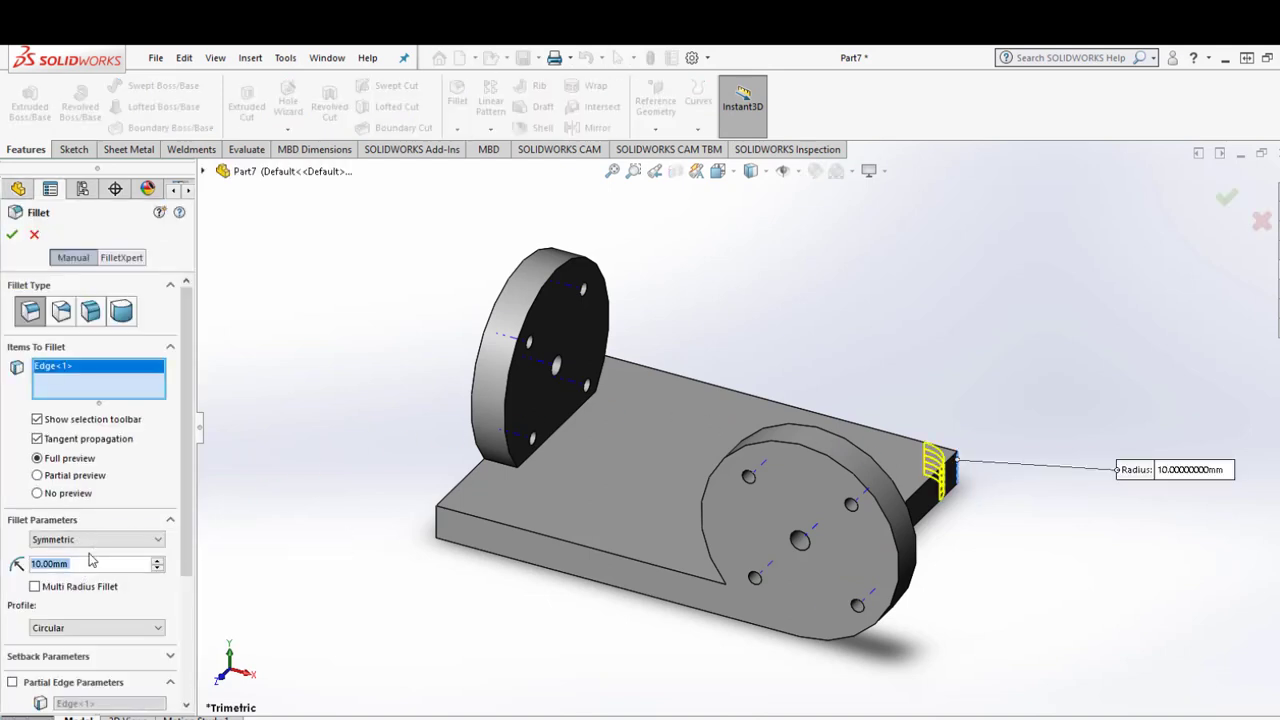
pyautogui.write('40')
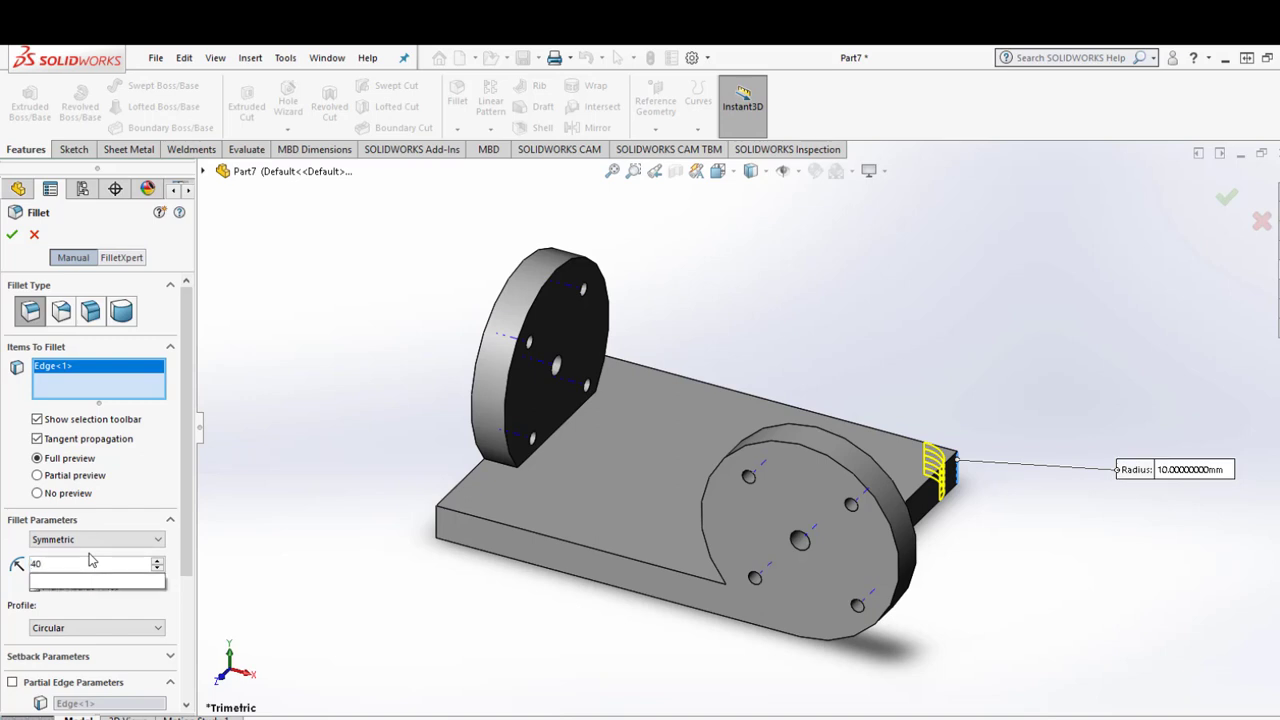
pyautogui.press('Return')
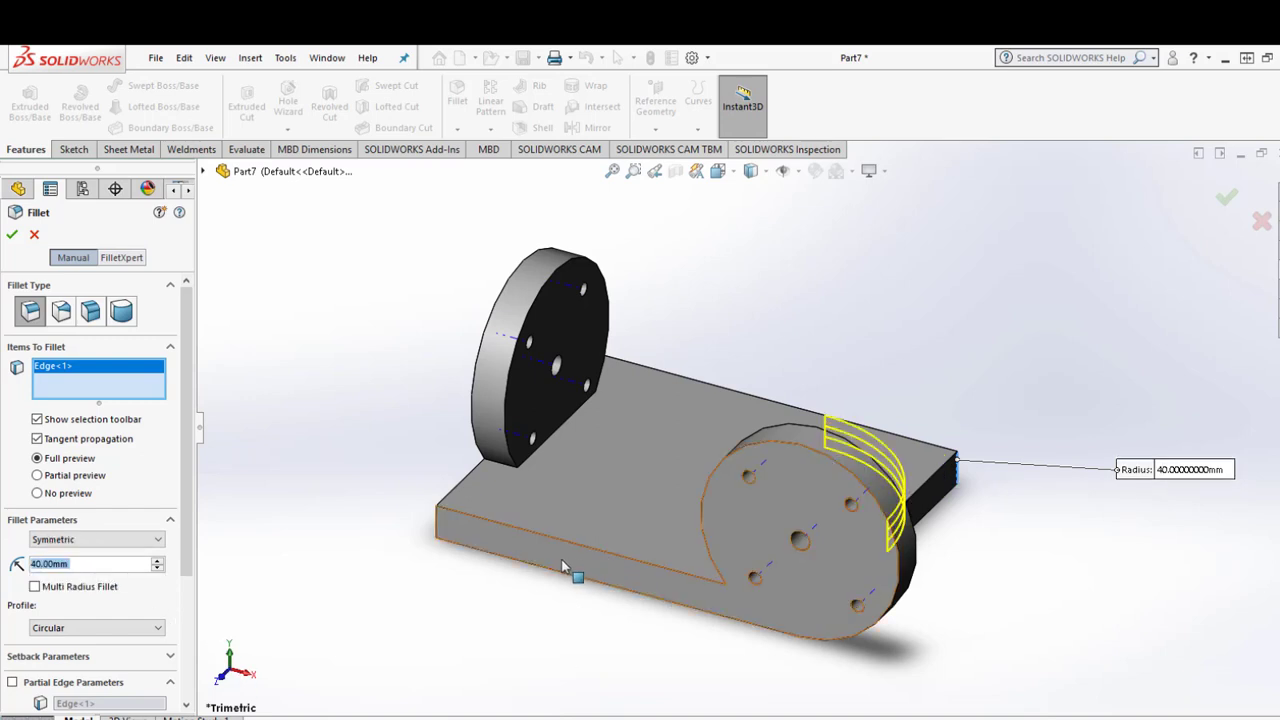
pyautogui.click(16, 238)
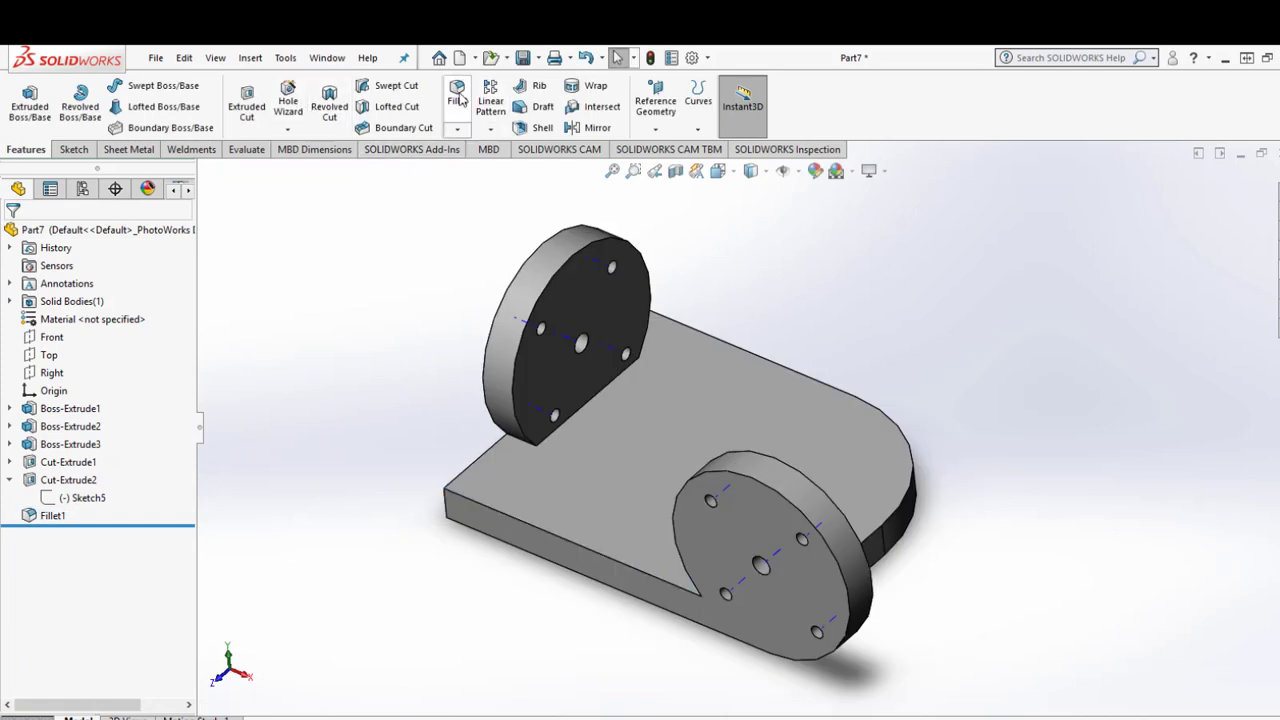
# Fillet all edges of the plate's top face at 3 mm.
pyautogui.click(460, 97)
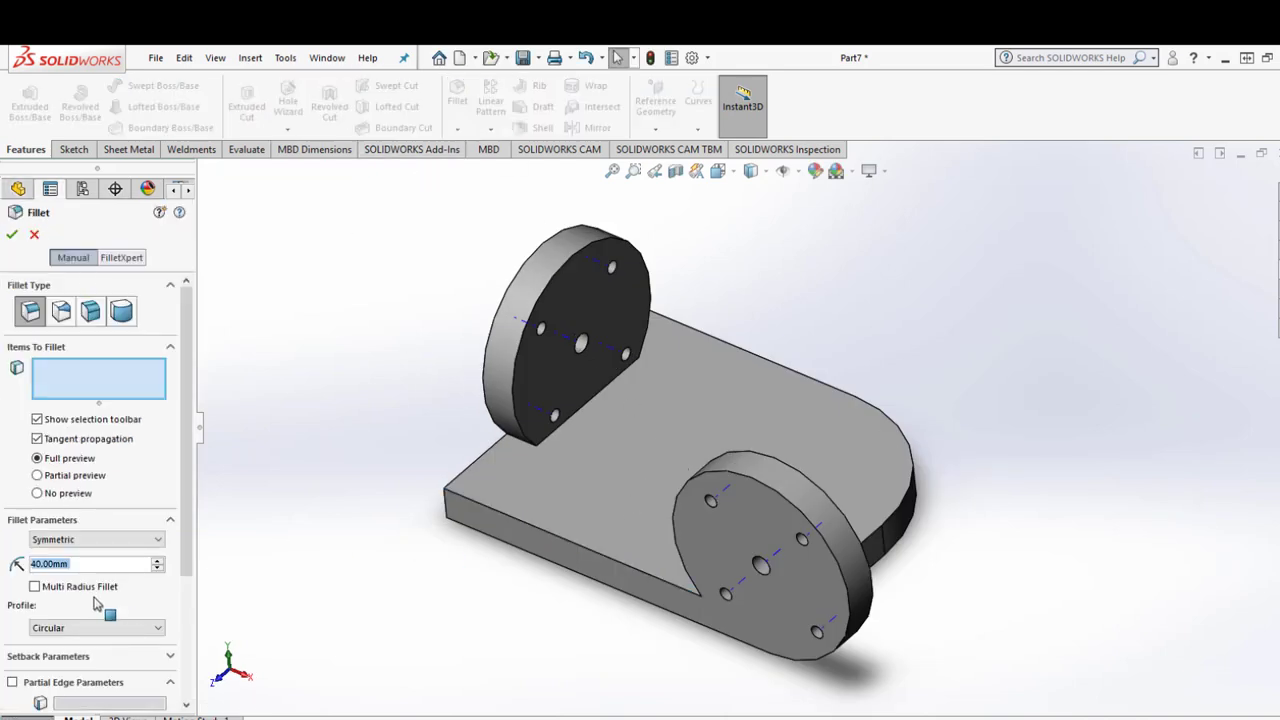
pyautogui.click(669, 443)
pyautogui.write('3')
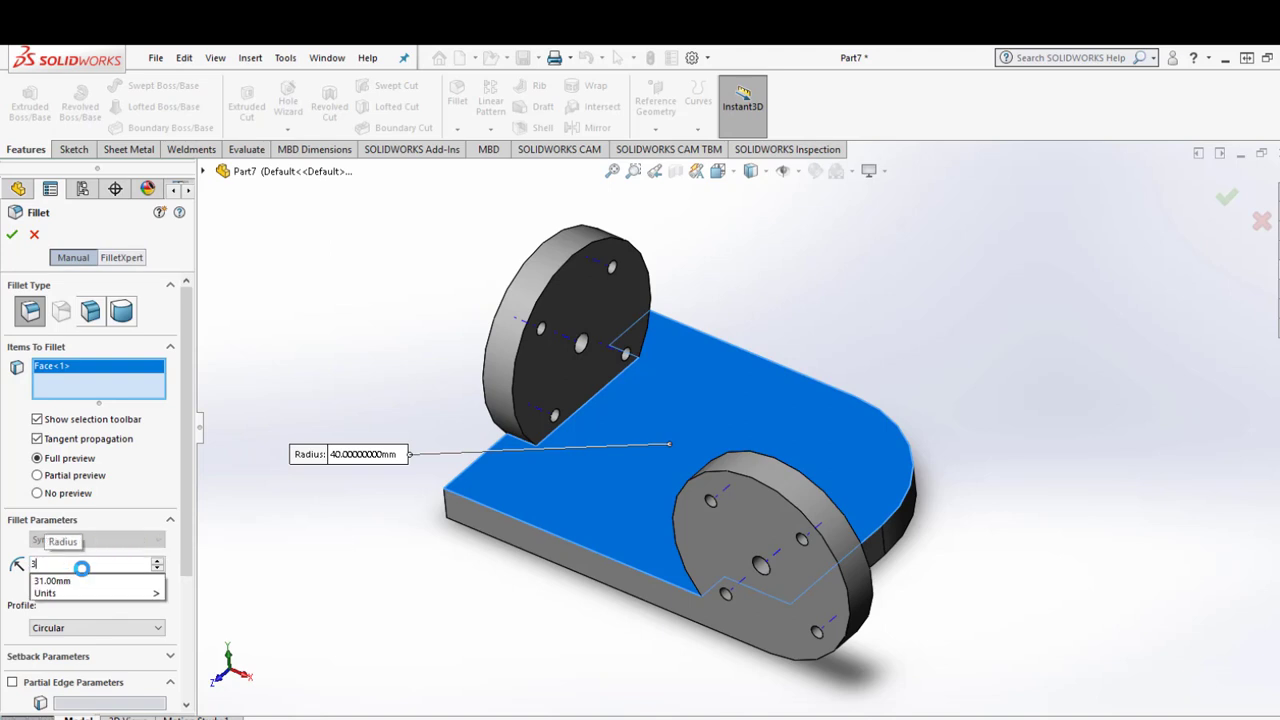
pyautogui.press('Return')
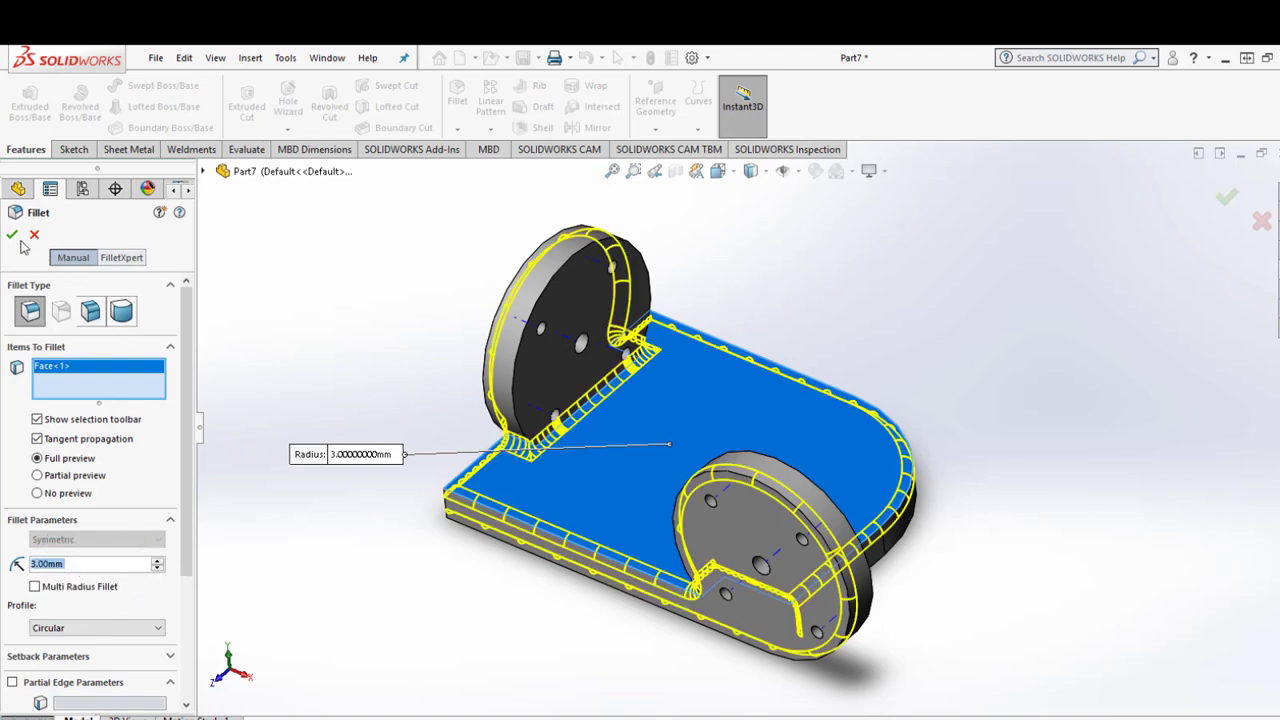
pyautogui.click(12, 234)
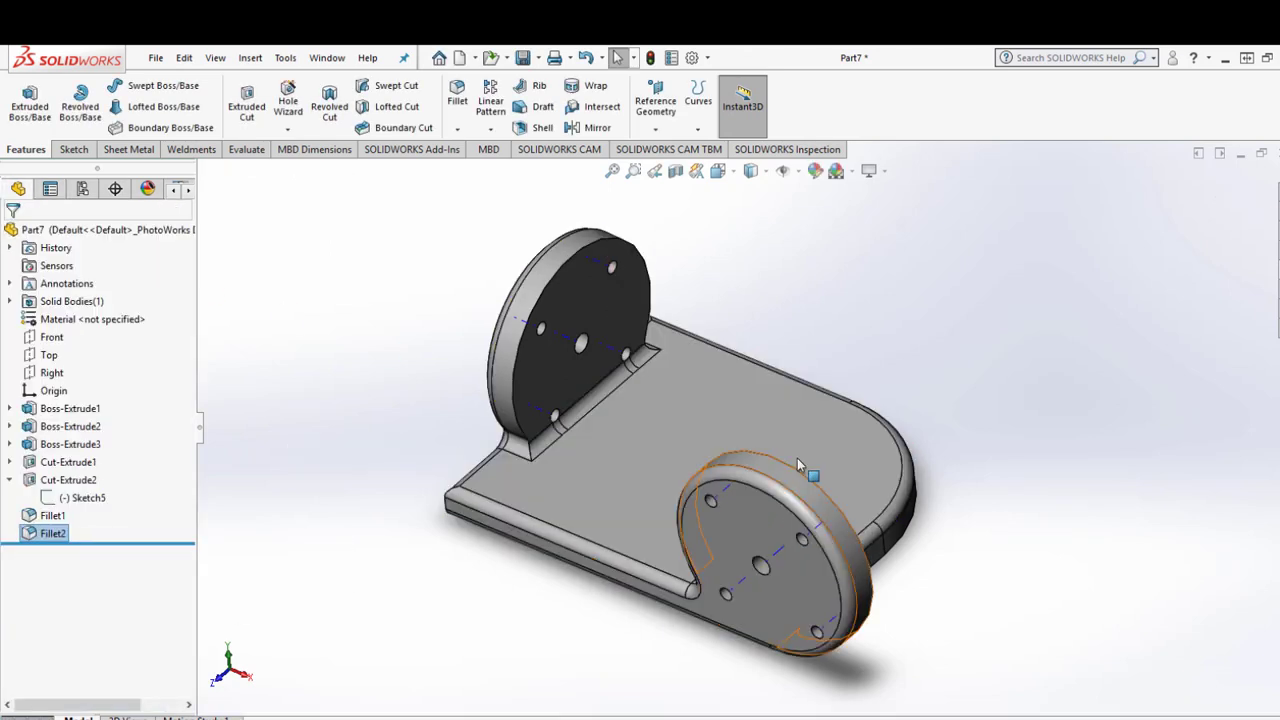
# Open Save As and set the file name to Robot_link by editing Robot_link2.
pyautogui.moveTo(782, 420)
pyautogui.mouseDown(button='middle')
pyautogui.moveTo(667, 455)
pyautogui.moveTo(570, 460)
pyautogui.moveTo(714, 517)
pyautogui.moveTo(650, 480)
pyautogui.mouseUp(button='middle')
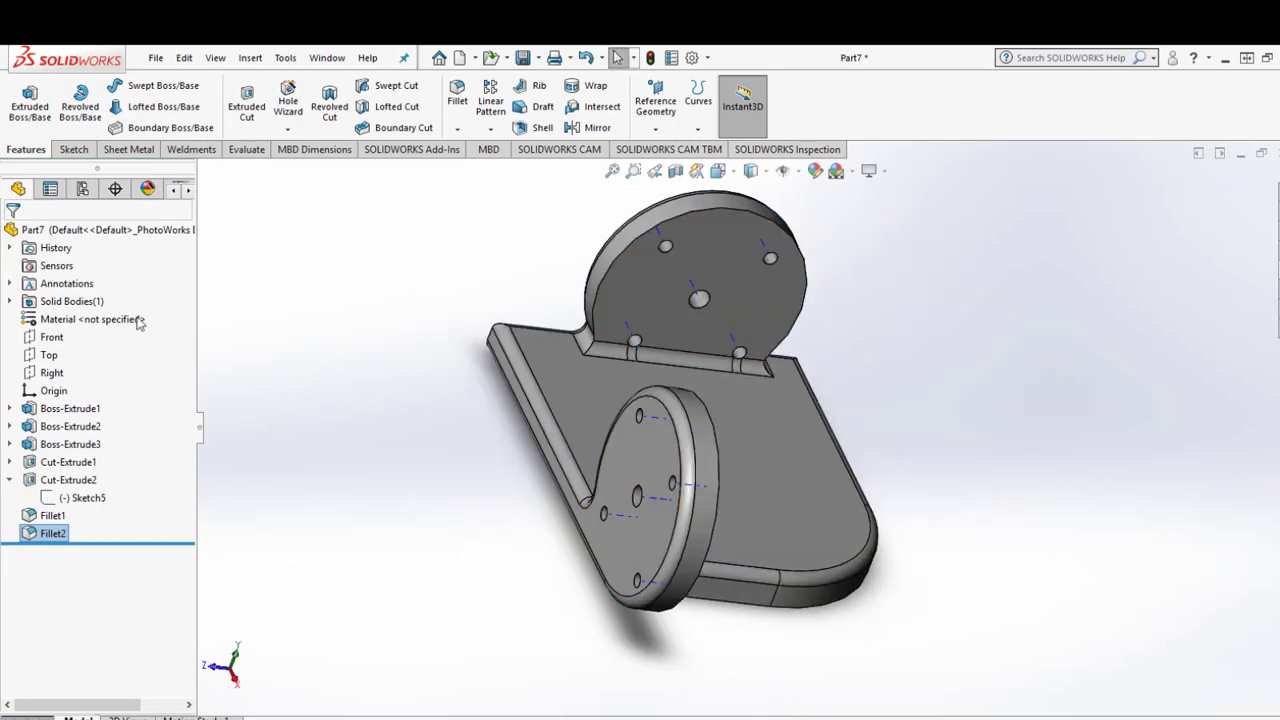
pyautogui.click(184, 57)
pyautogui.click(156, 57)
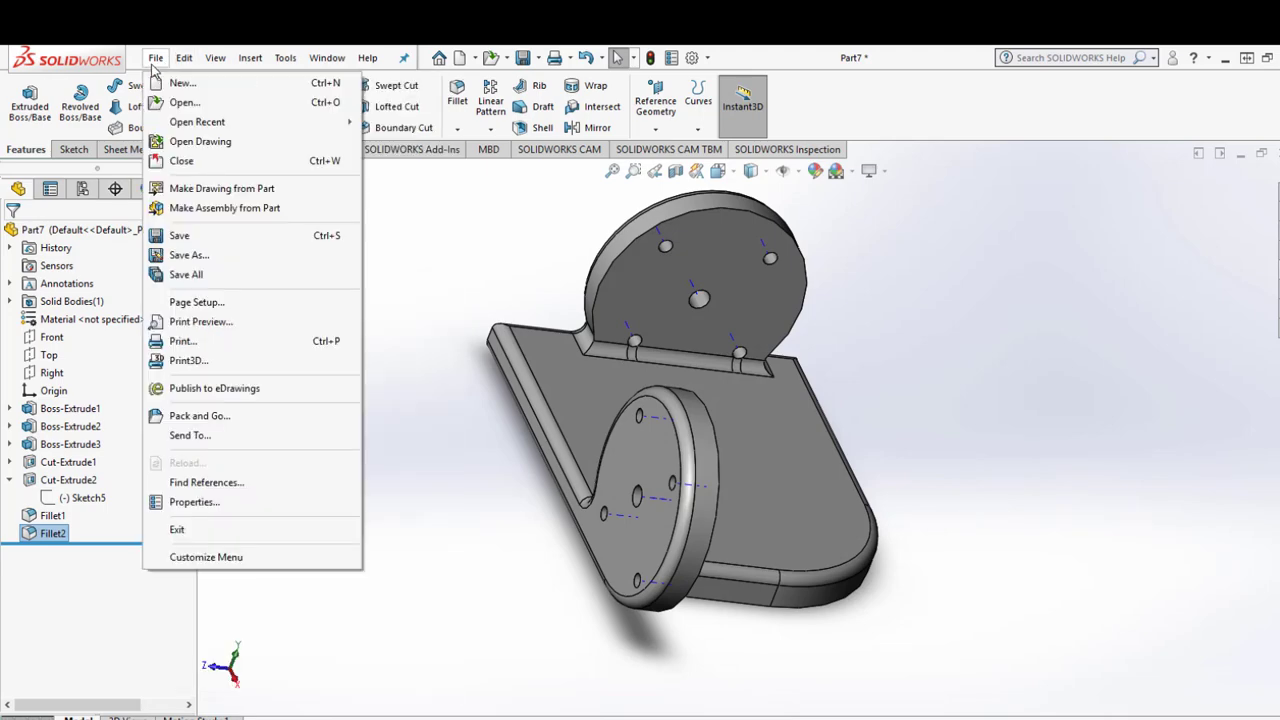
pyautogui.click(222, 256)
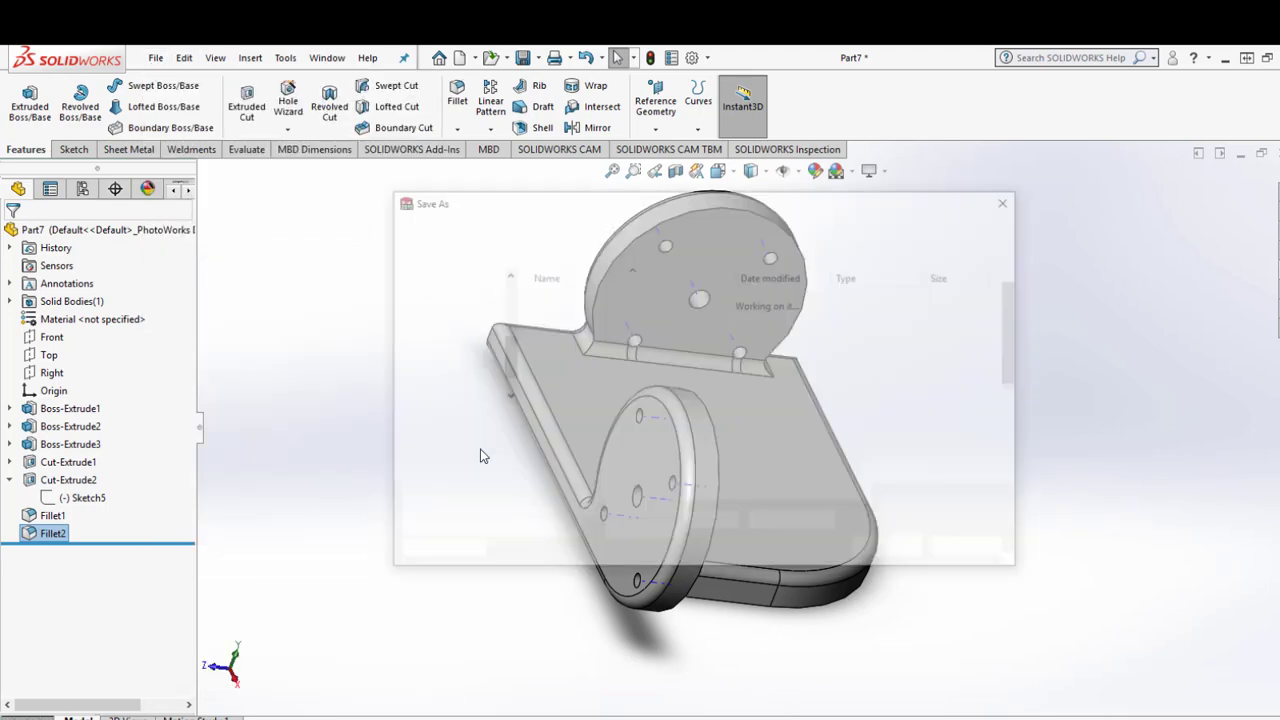
pyautogui.click(590, 368)
pyautogui.doubleClick(594, 421)
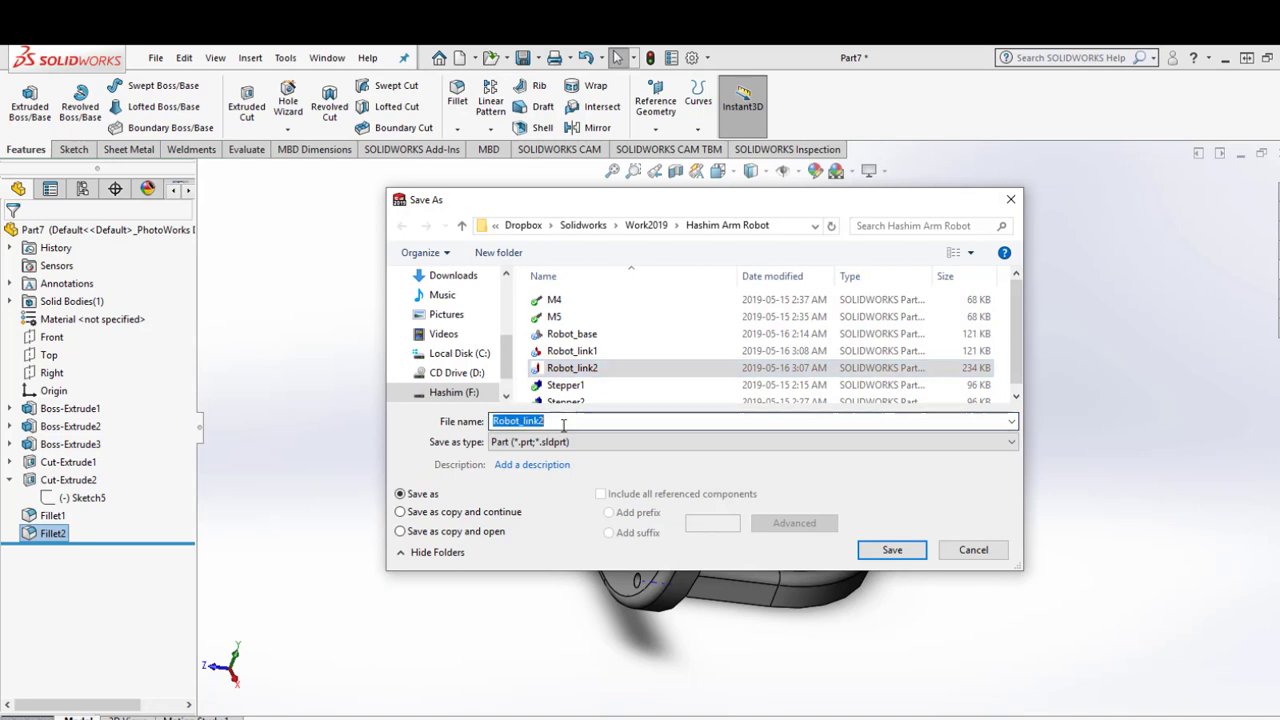
pyautogui.click(594, 421)
pyautogui.press('BackSpace')
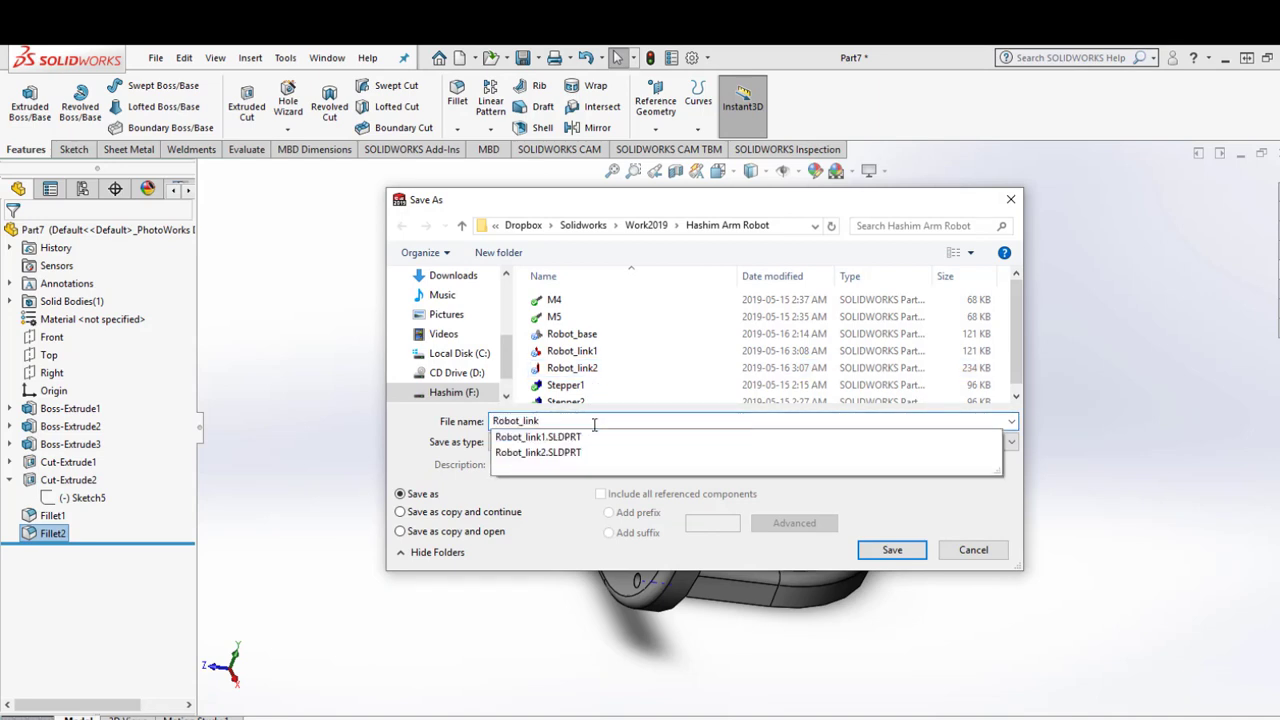